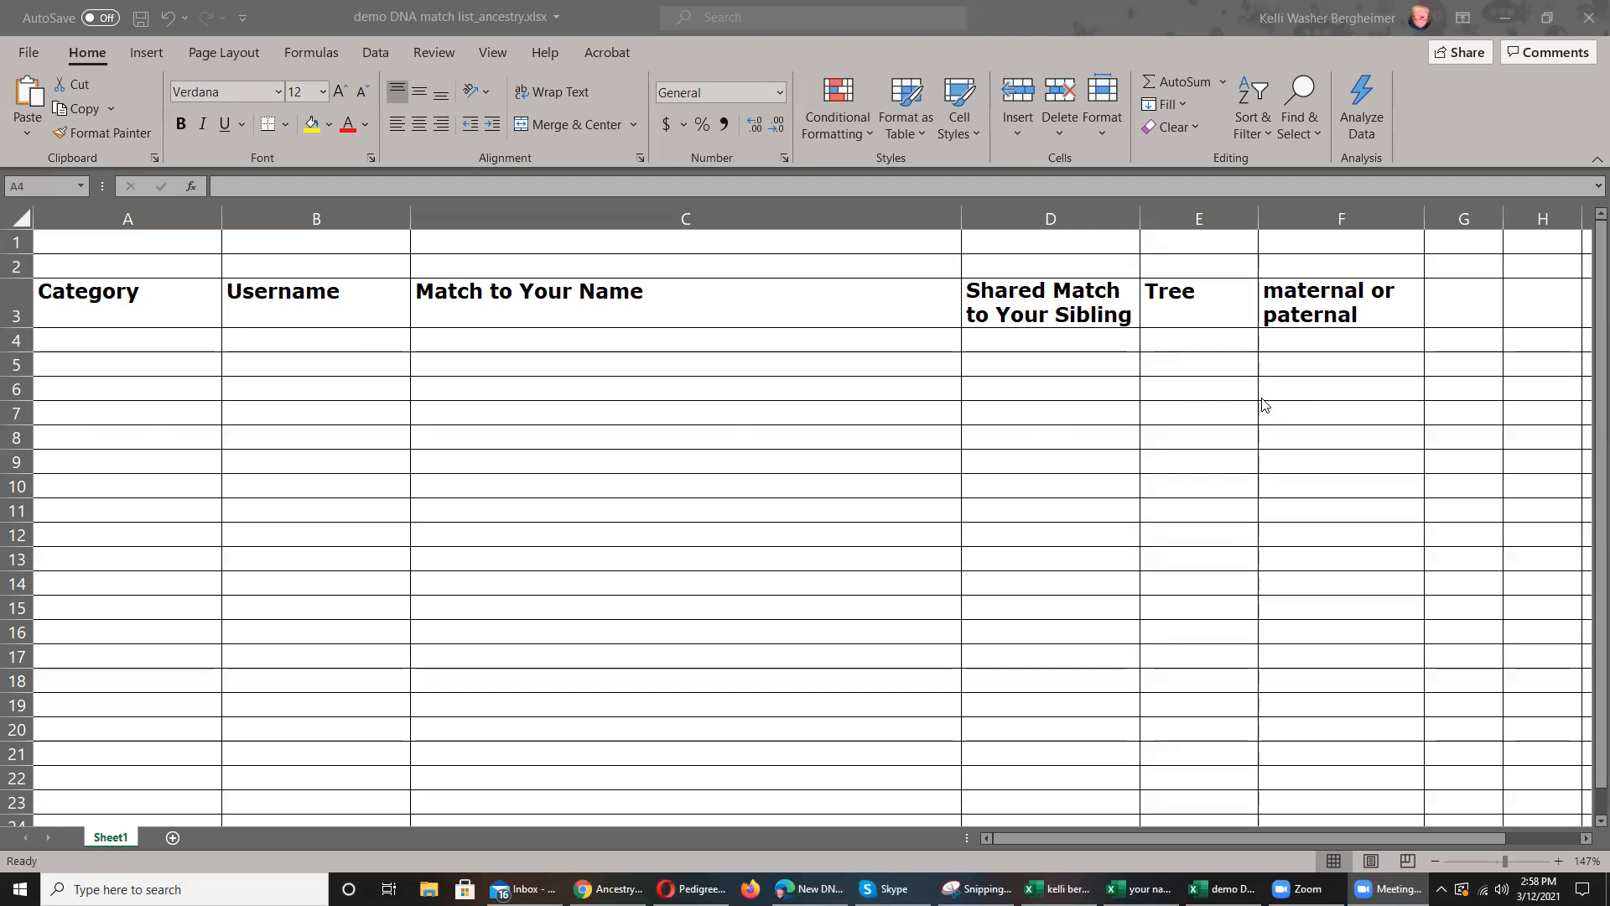
- Fill in the first two categories under the Category header: "Parent/Child" in A4 and "Close Family" in A5
{"action": "left_click", "coordinate": [32, 304]}
{"action": "left_click", "coordinate": [15, 300]}
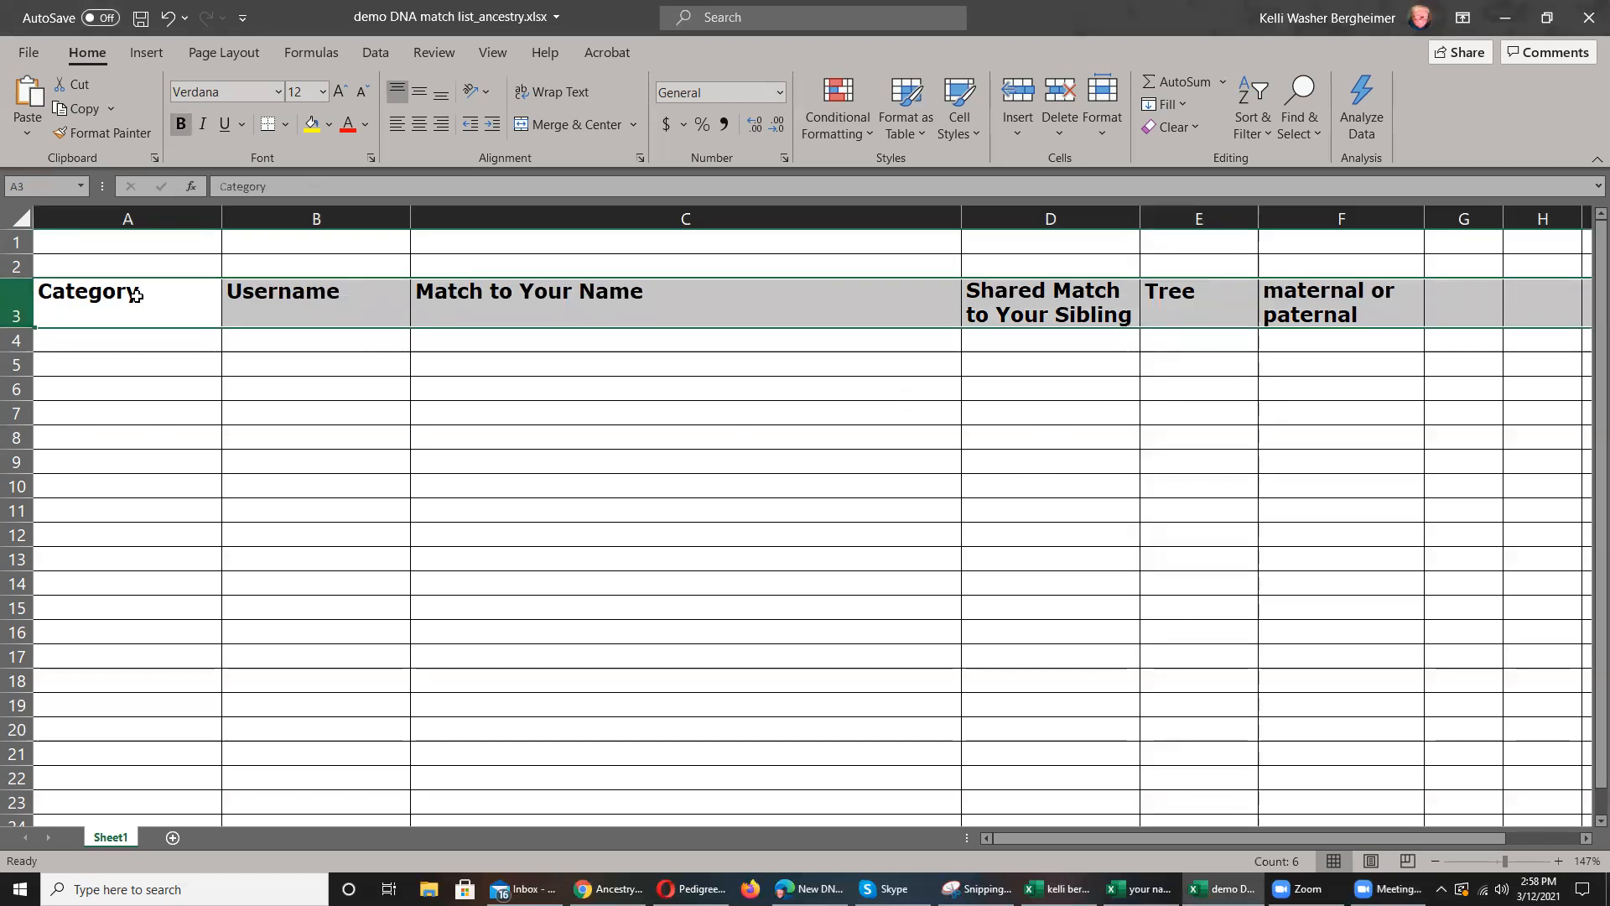
{"action": "left_click", "coordinate": [111, 340]}
{"action": "type", "text": "Par"}
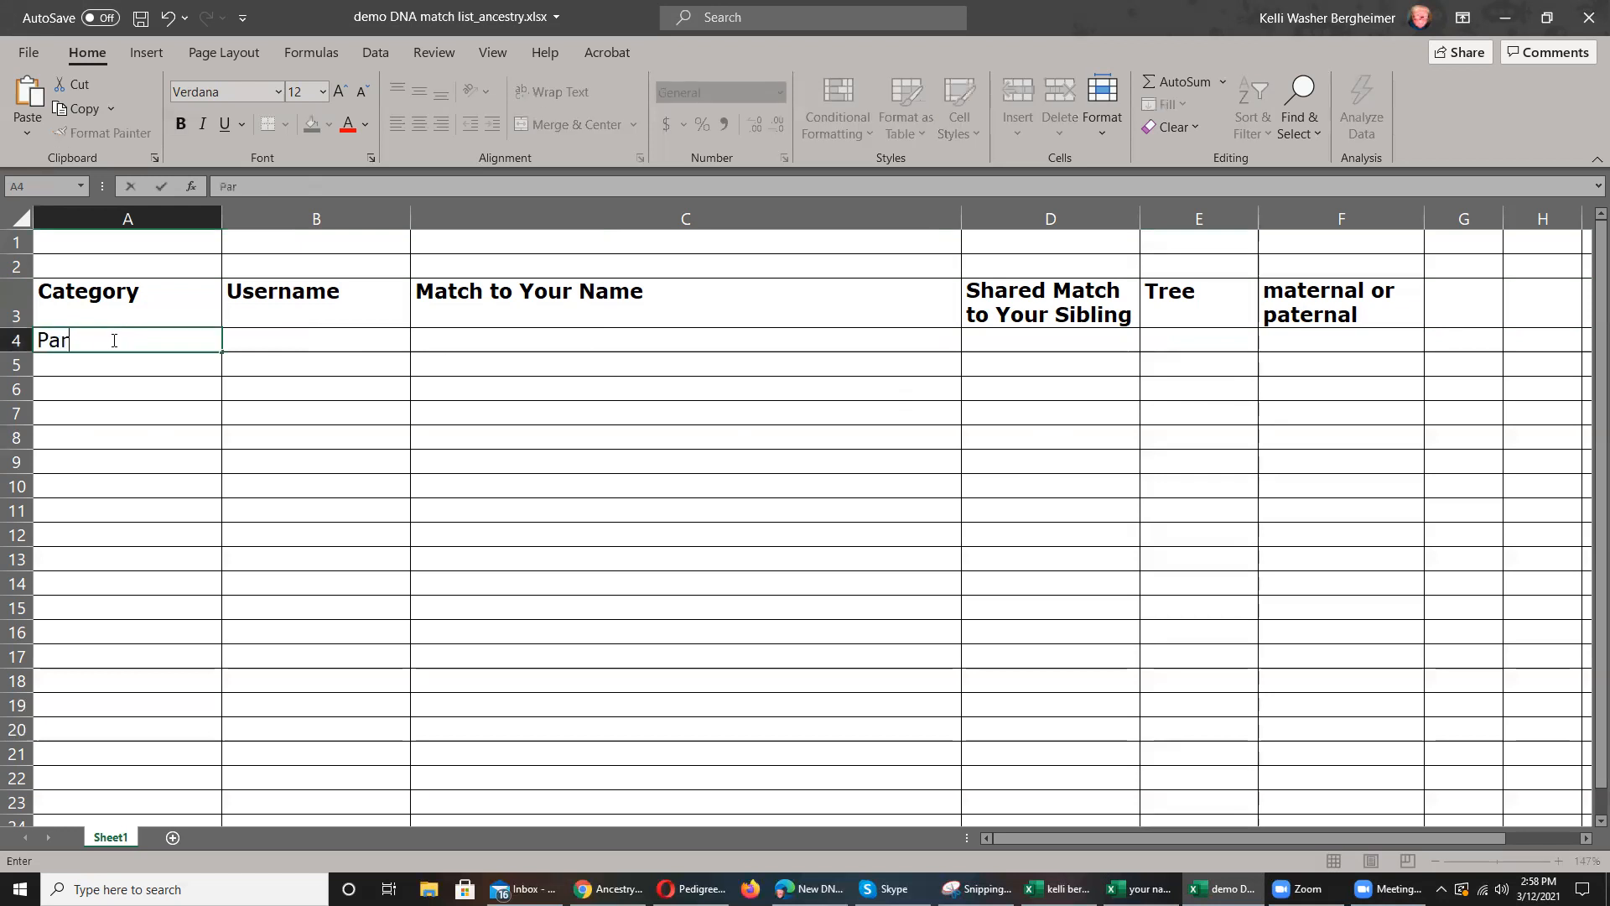
{"action": "type", "text": "ent/Child"}
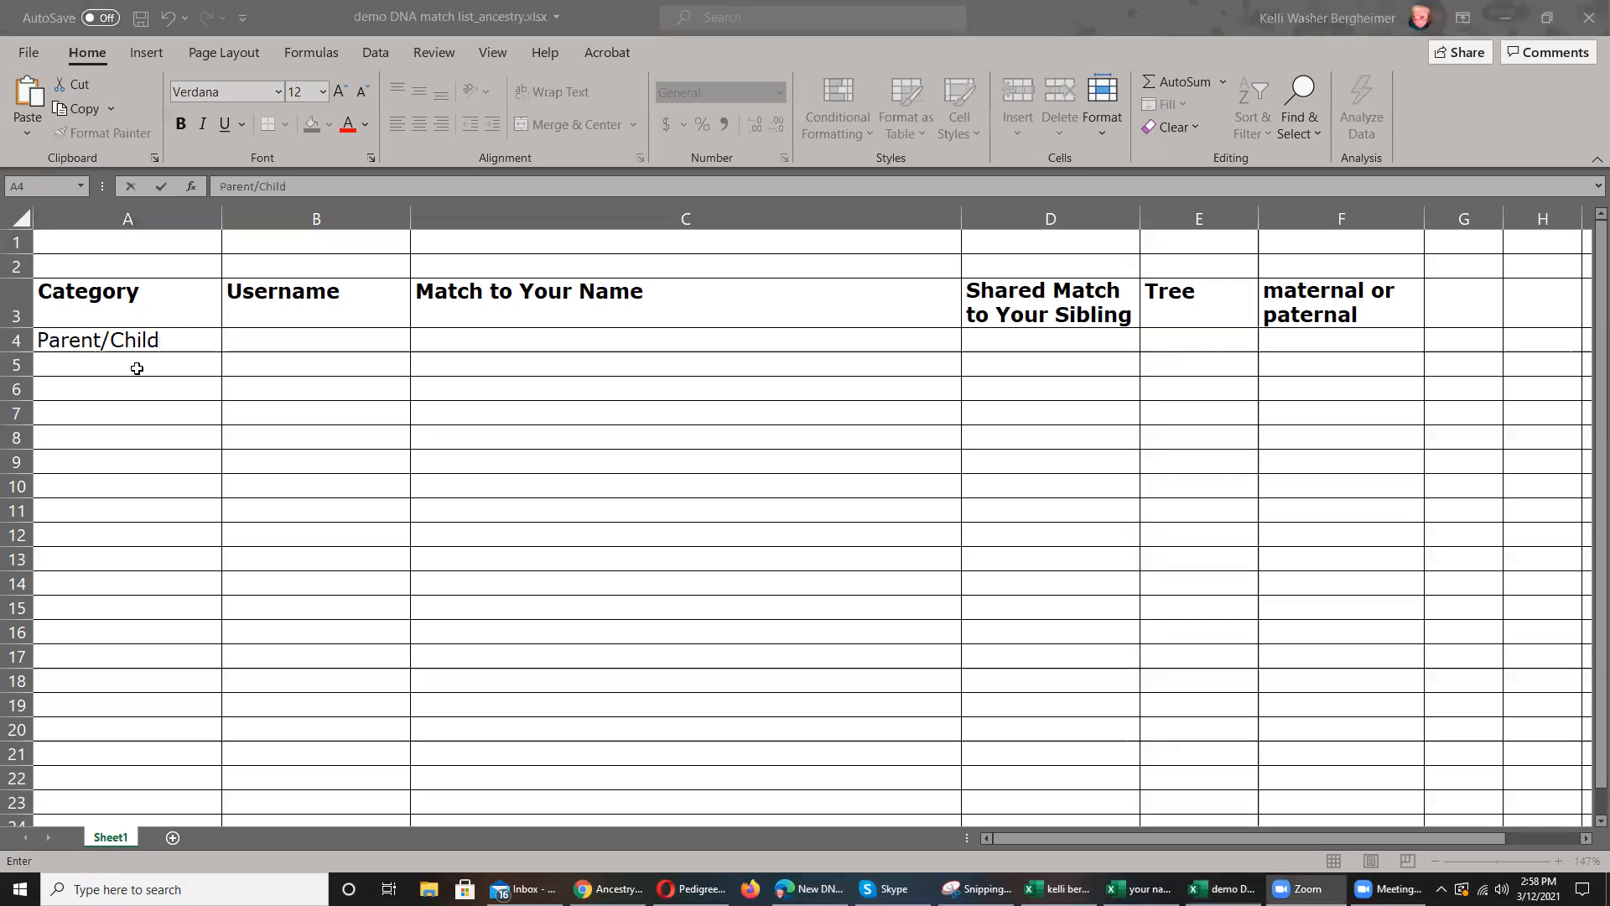
{"action": "left_click", "coordinate": [133, 368]}
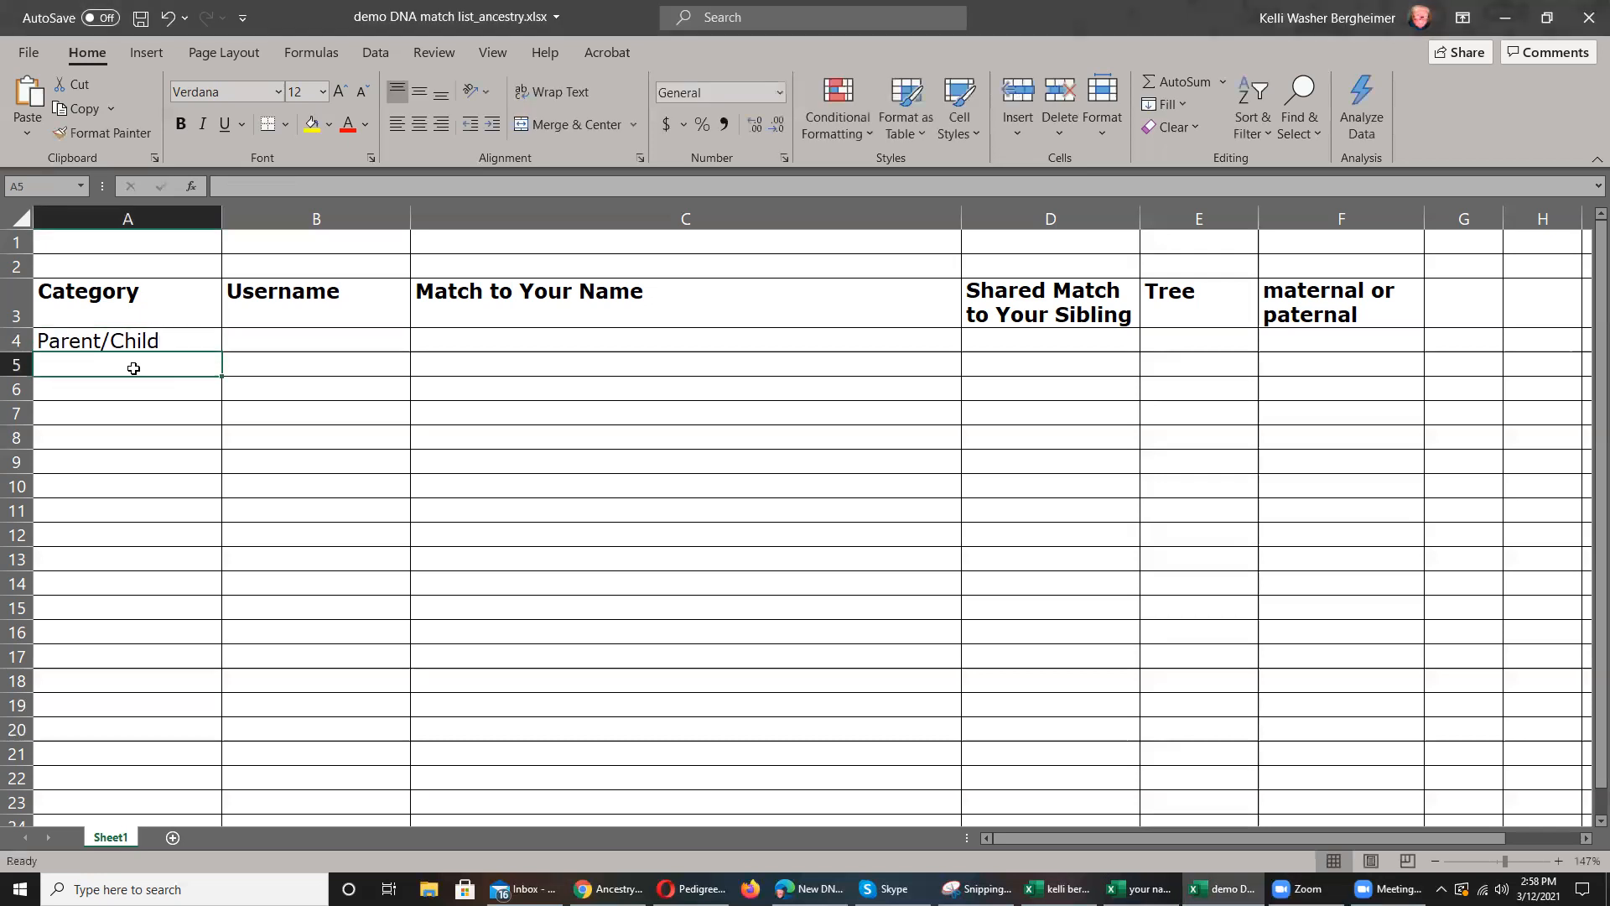
{"action": "type", "text": "Close"}
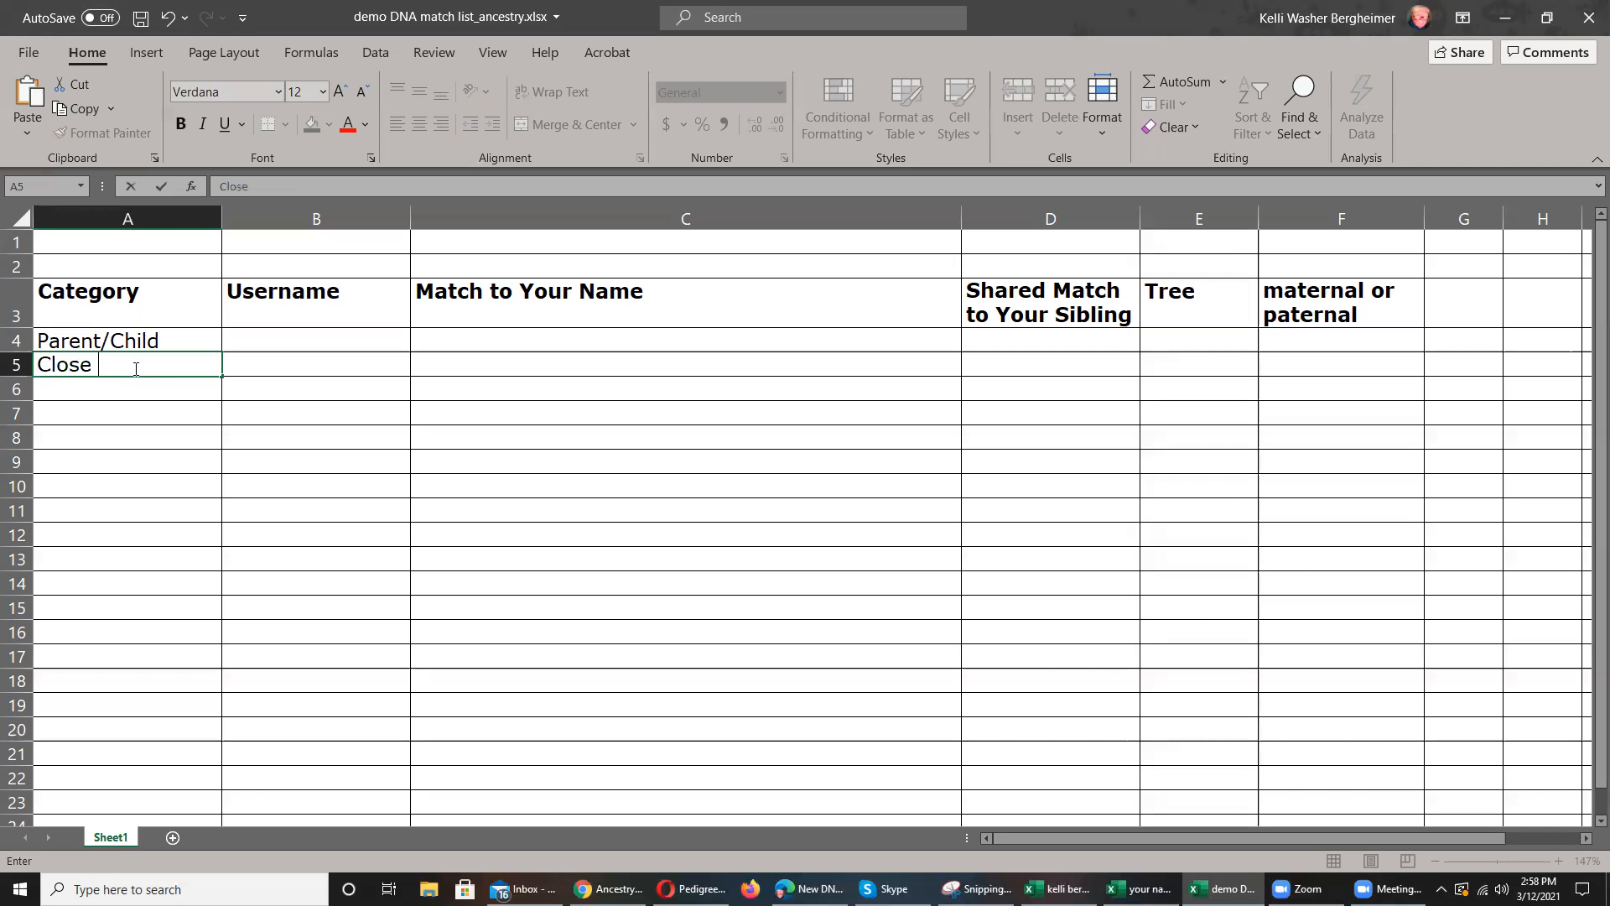
{"action": "type", "text": " Family"}
- Continue the Category list with the cousin levels "1C", "2C" and "3C" in cells A6 to A8
{"action": "left_click", "coordinate": [119, 390]}
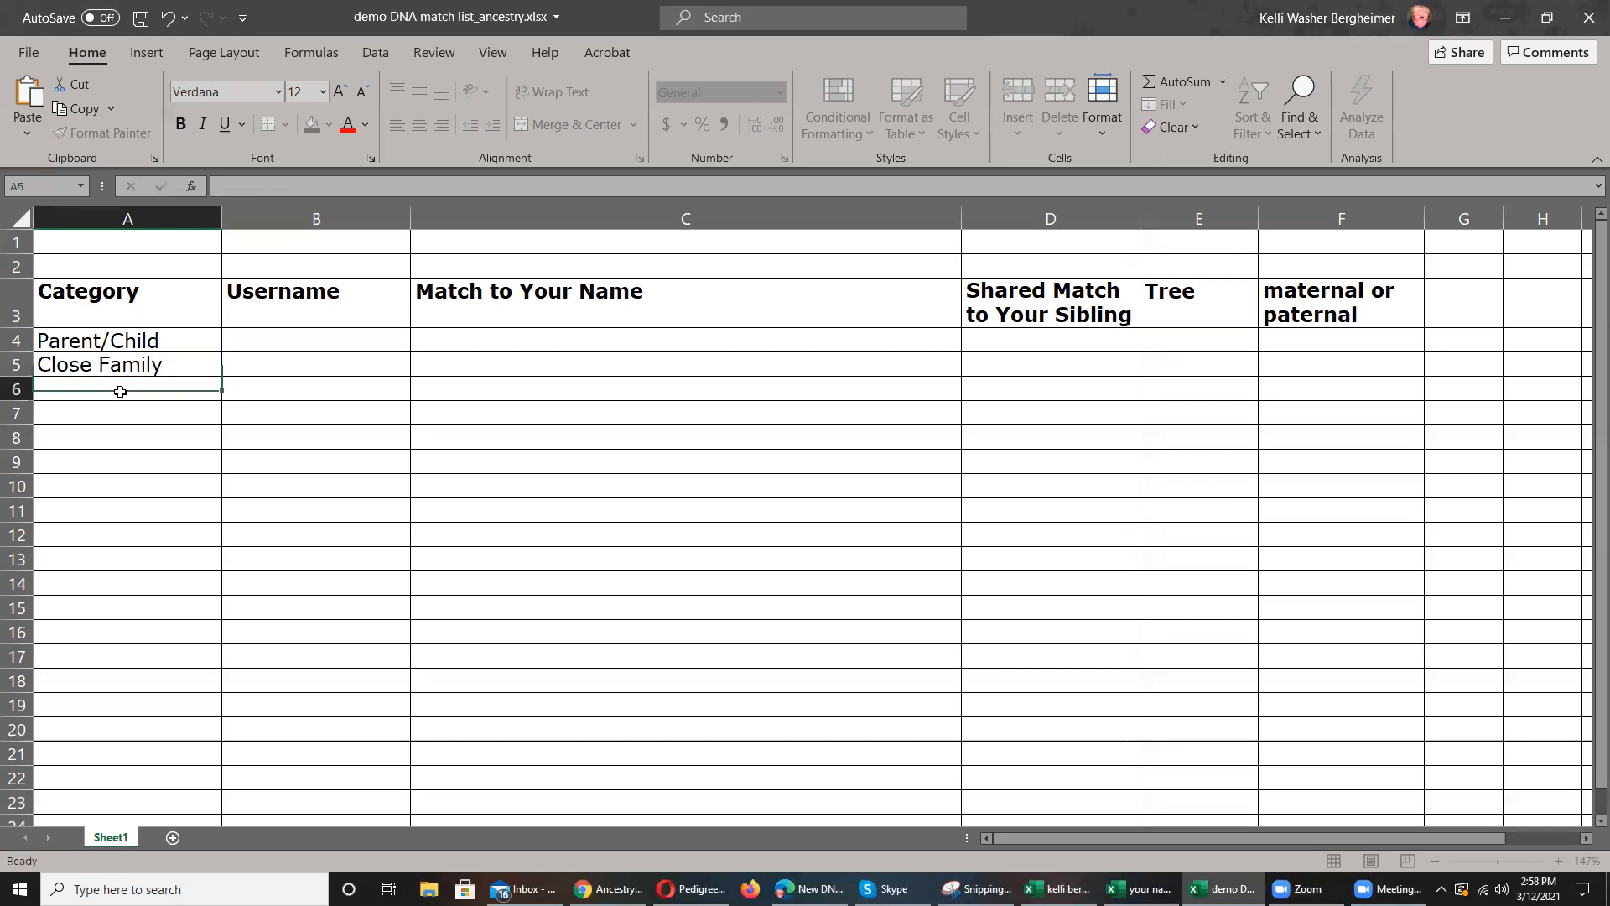
{"action": "type", "text": "1C"}
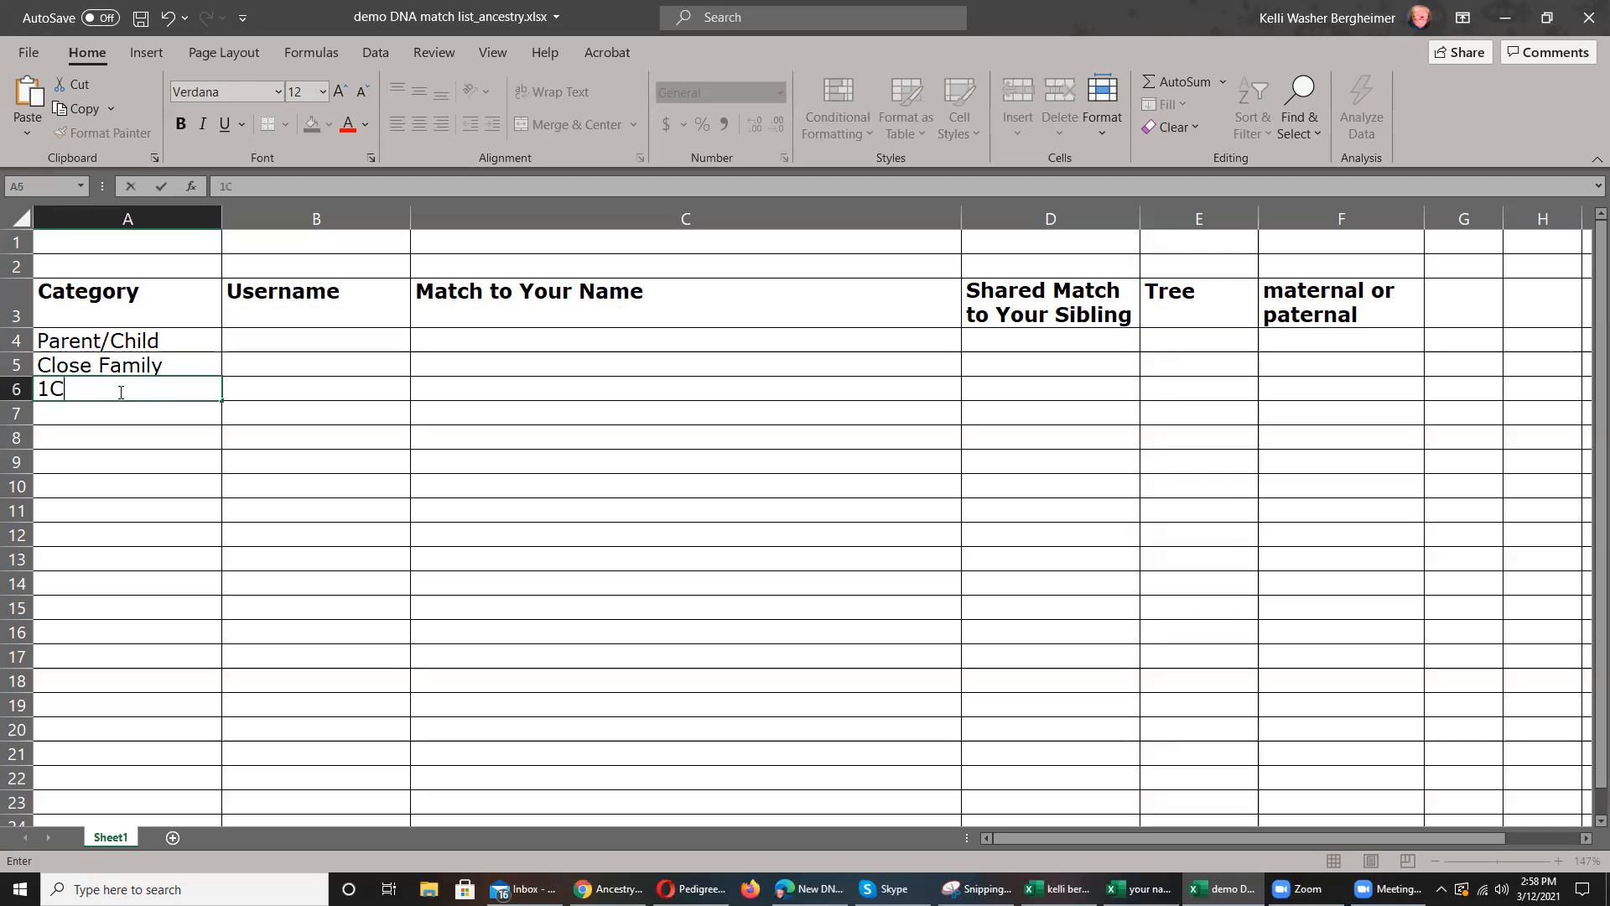
{"action": "key", "text": "Return"}
{"action": "type", "text": "2C"}
{"action": "key", "text": "Return"}
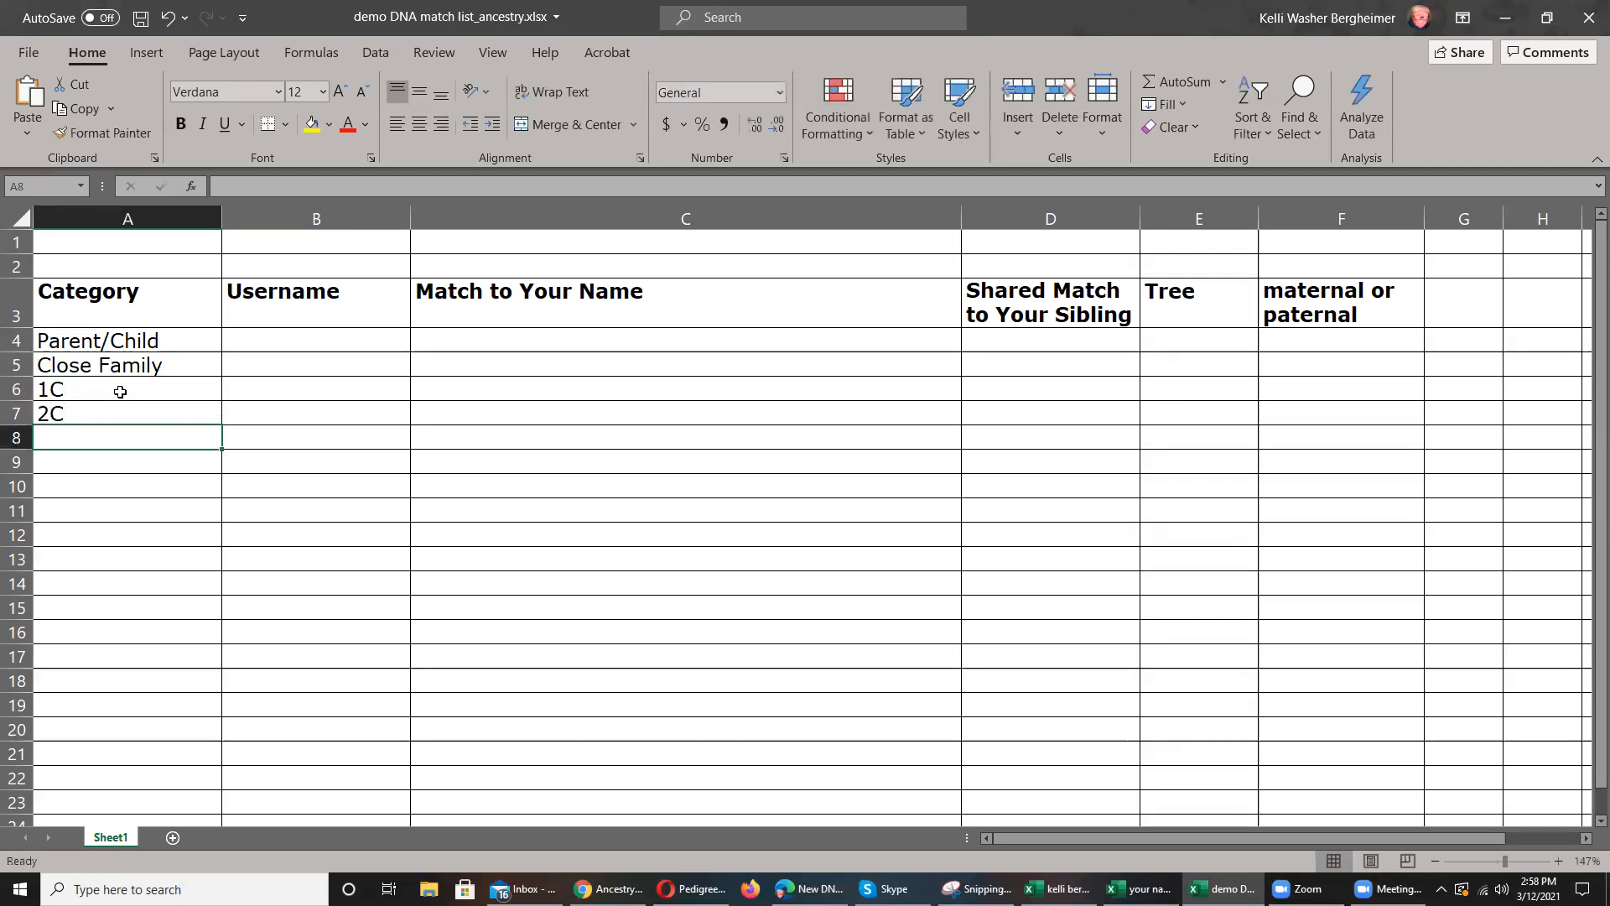
{"action": "type", "text": "3C"}
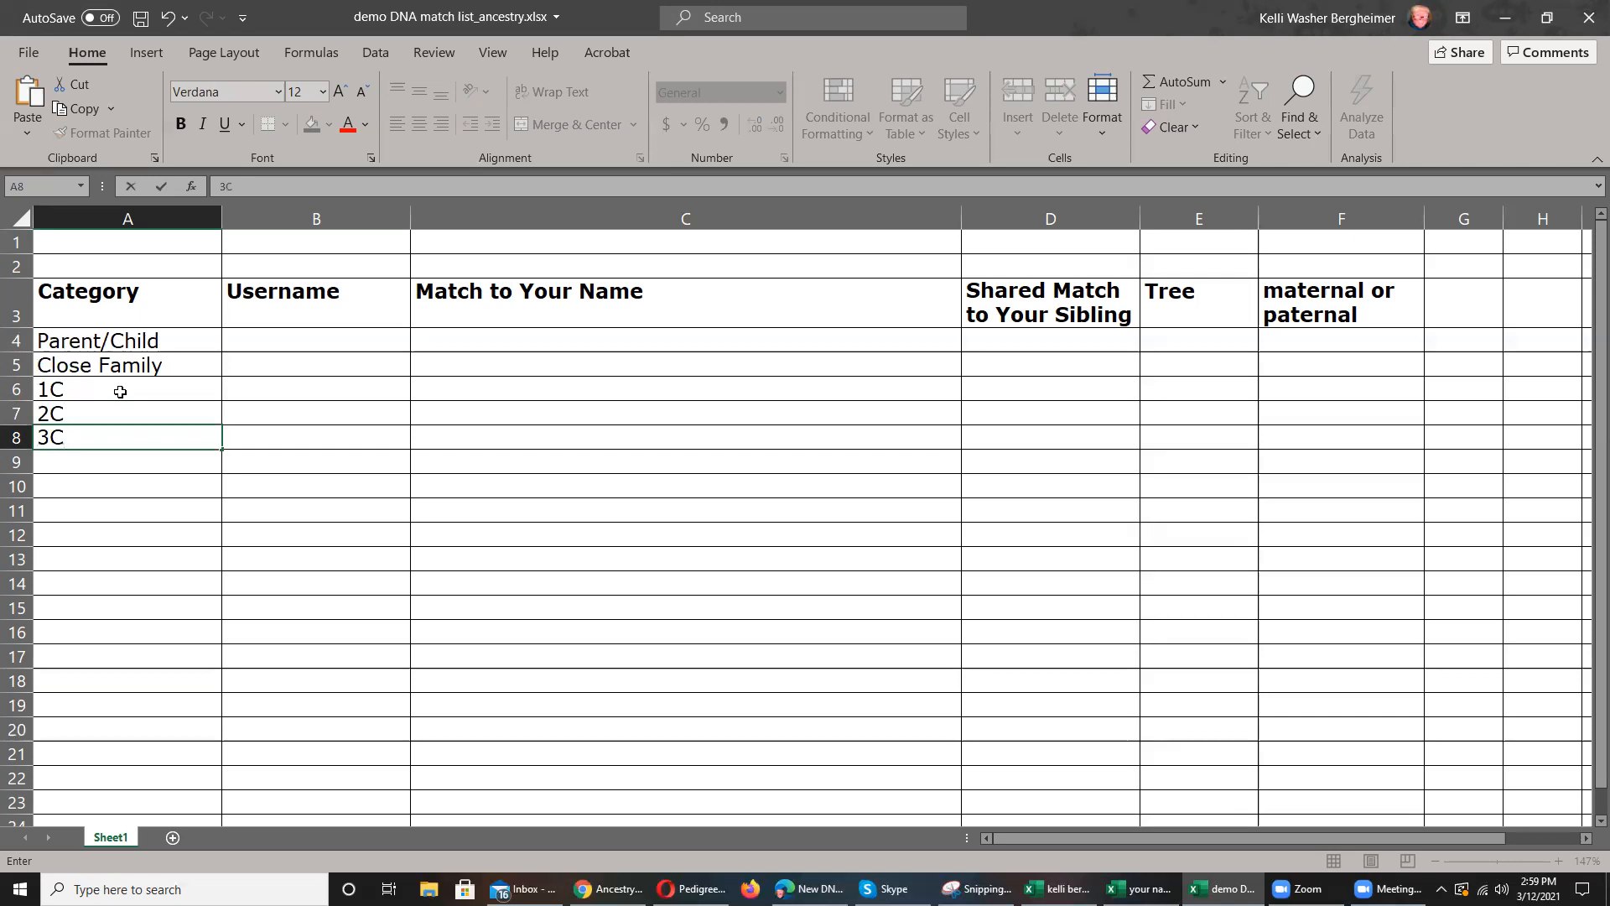
{"action": "left_click", "coordinate": [103, 462]}
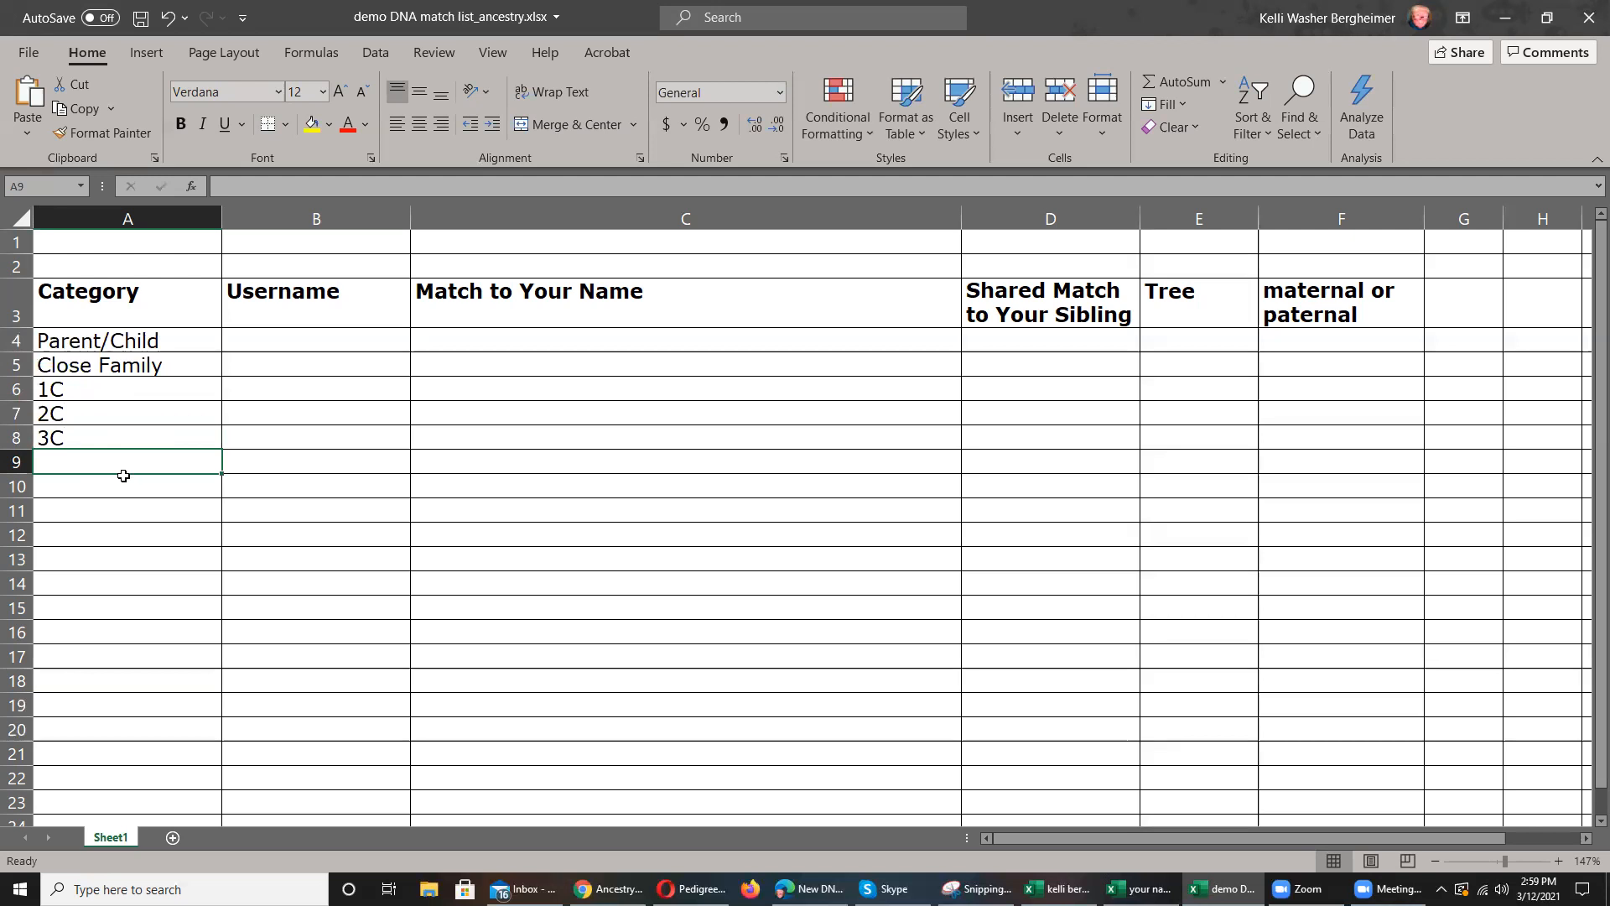
{"action": "left_click", "coordinate": [286, 345]}
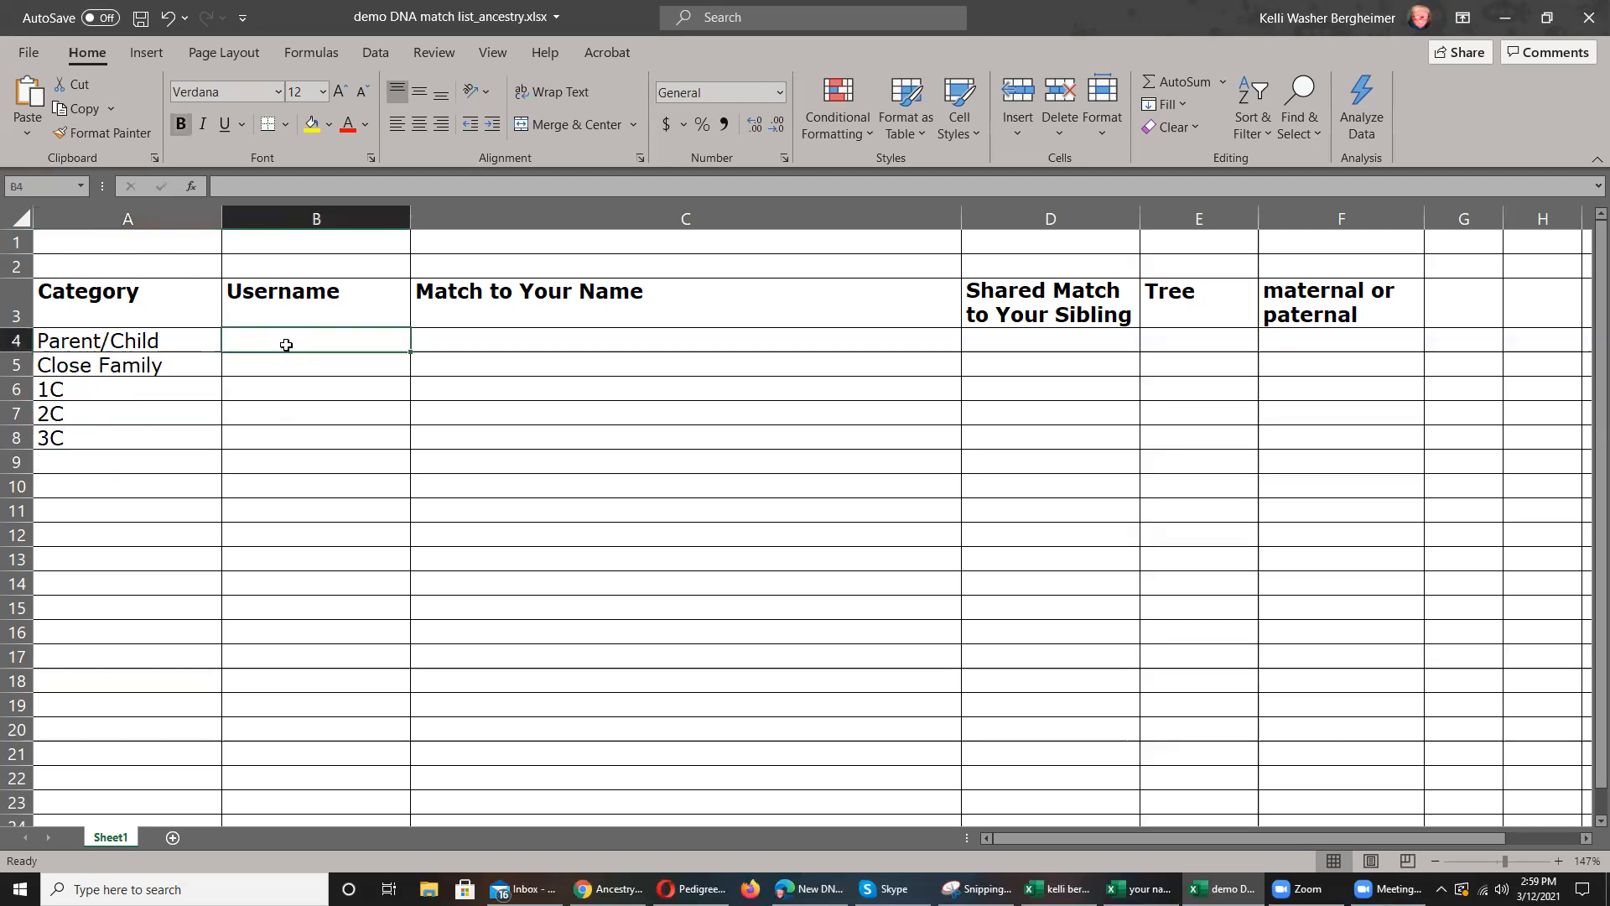
{"action": "left_click", "coordinate": [500, 344]}
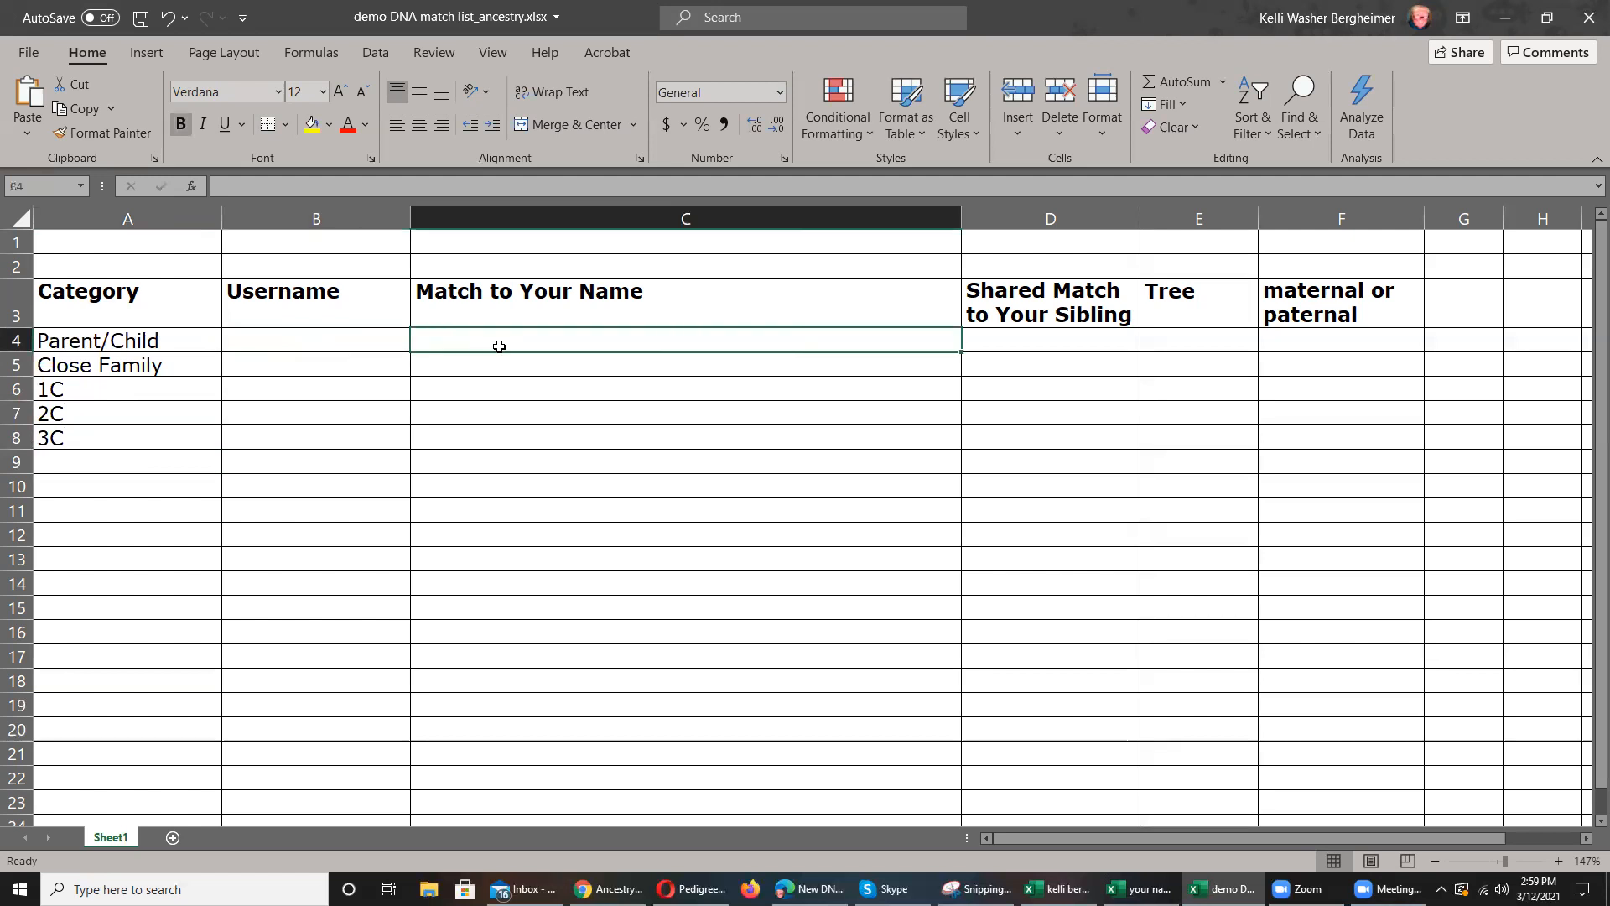
{"action": "left_click", "coordinate": [1003, 347]}
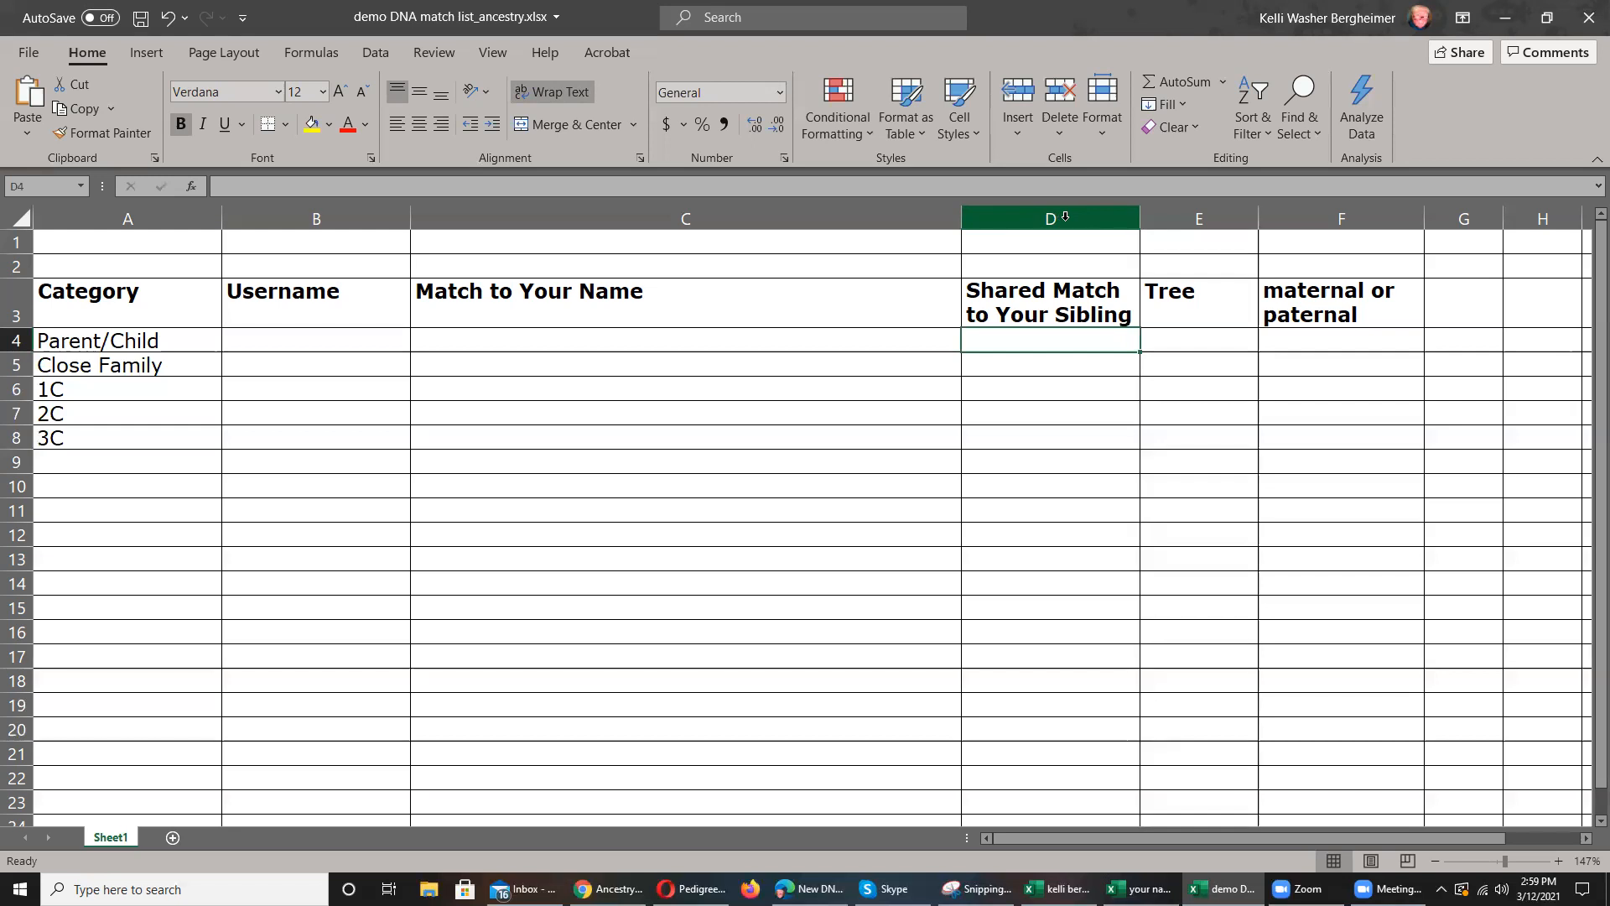
- Insert a new column before "Shared Match to Your Sibling" and narrow it to about the width of that column
{"action": "right_click", "coordinate": [1039, 217]}
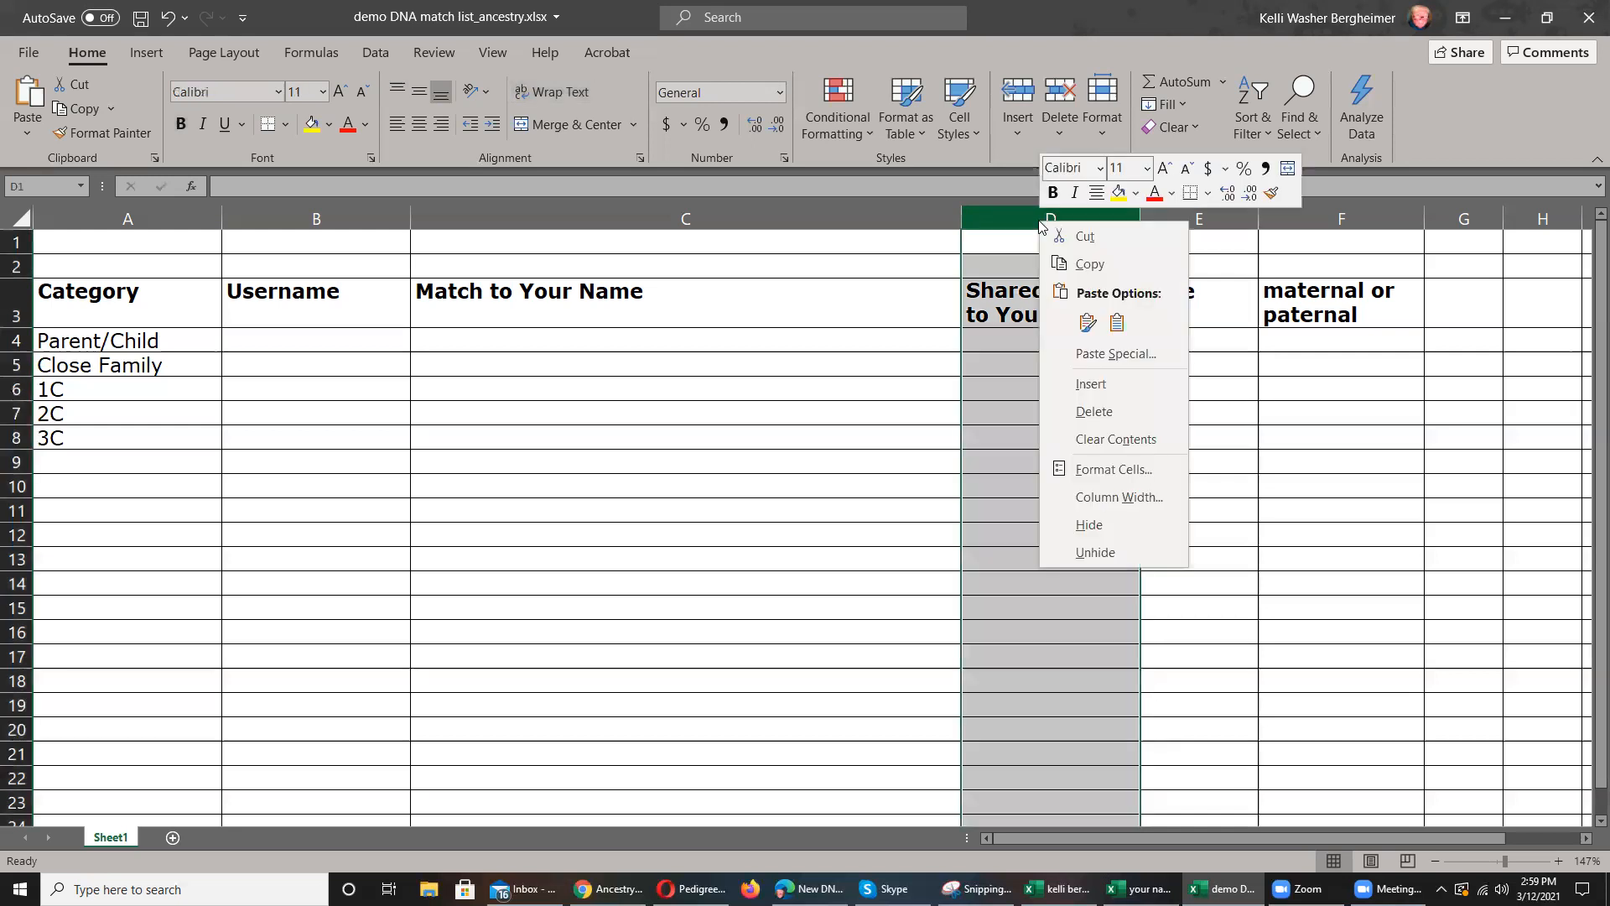
{"action": "left_click", "coordinate": [1076, 379]}
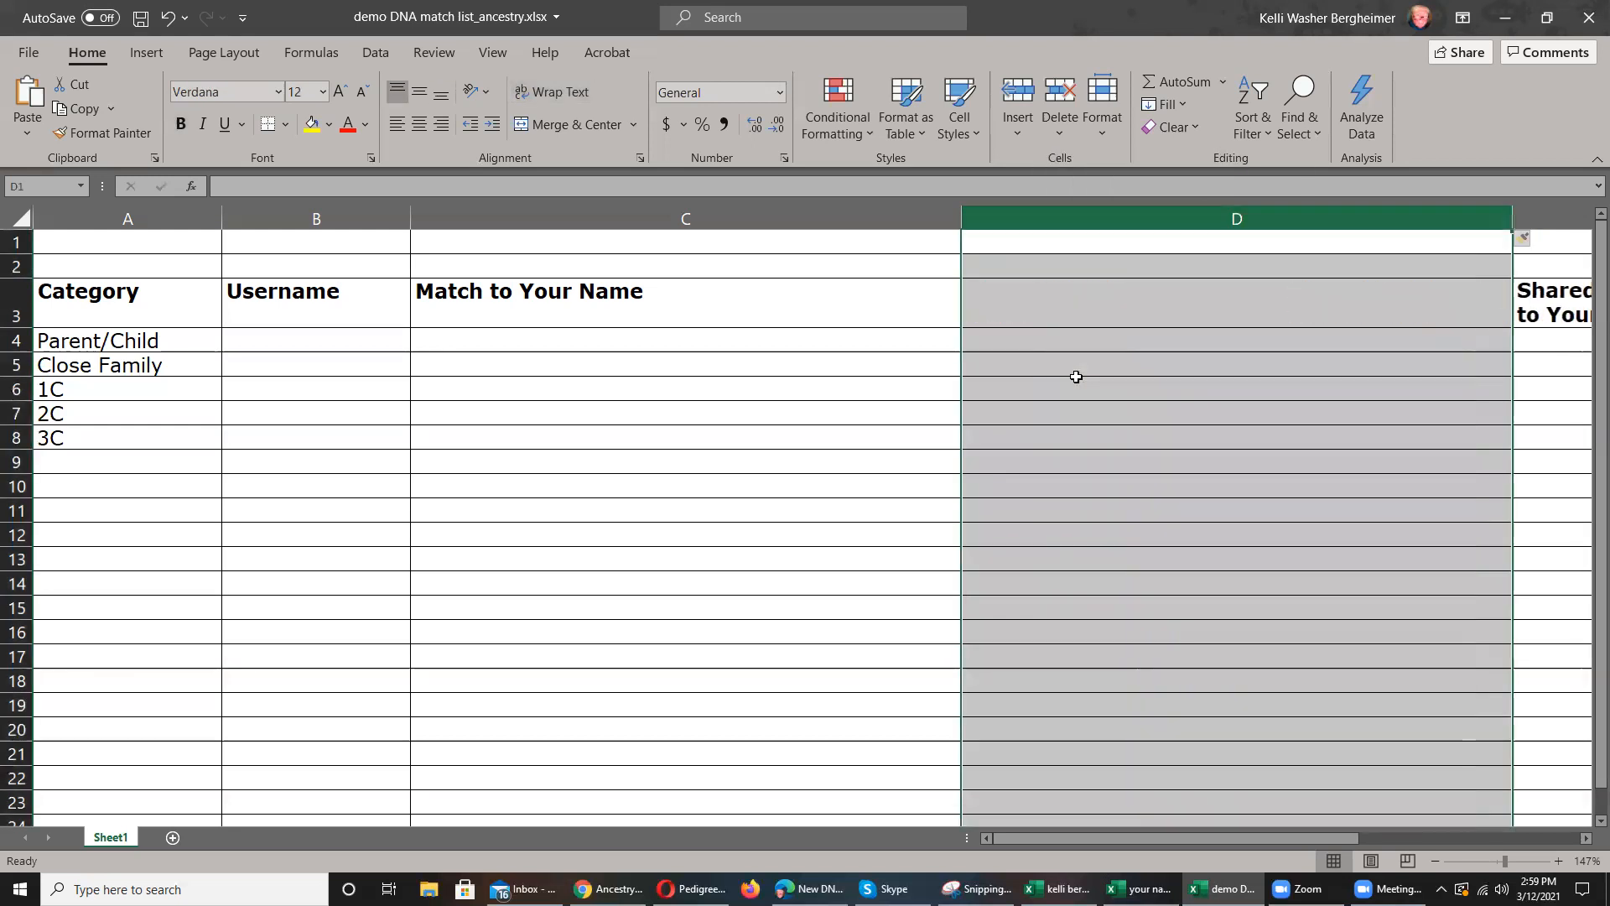
{"action": "left_click_drag", "start_coordinate": [1512, 220], "coordinate": [1126, 231]}
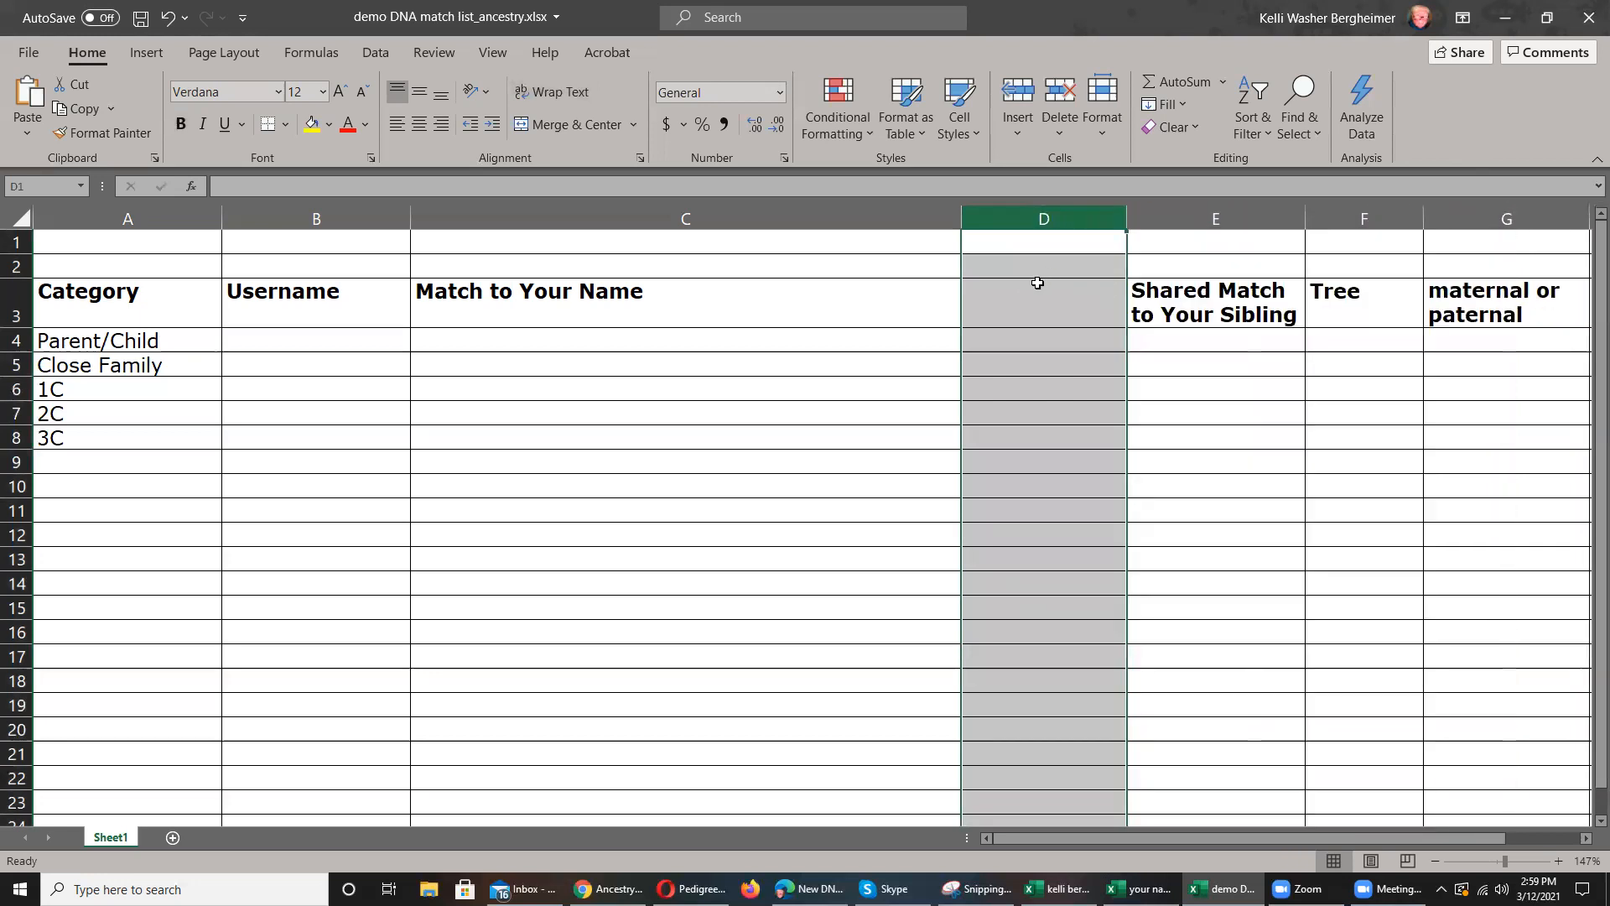
- Enter the header "Shared Match to Sibling 1" in D3 and wrap its text within the cell
{"action": "left_click", "coordinate": [1009, 302]}
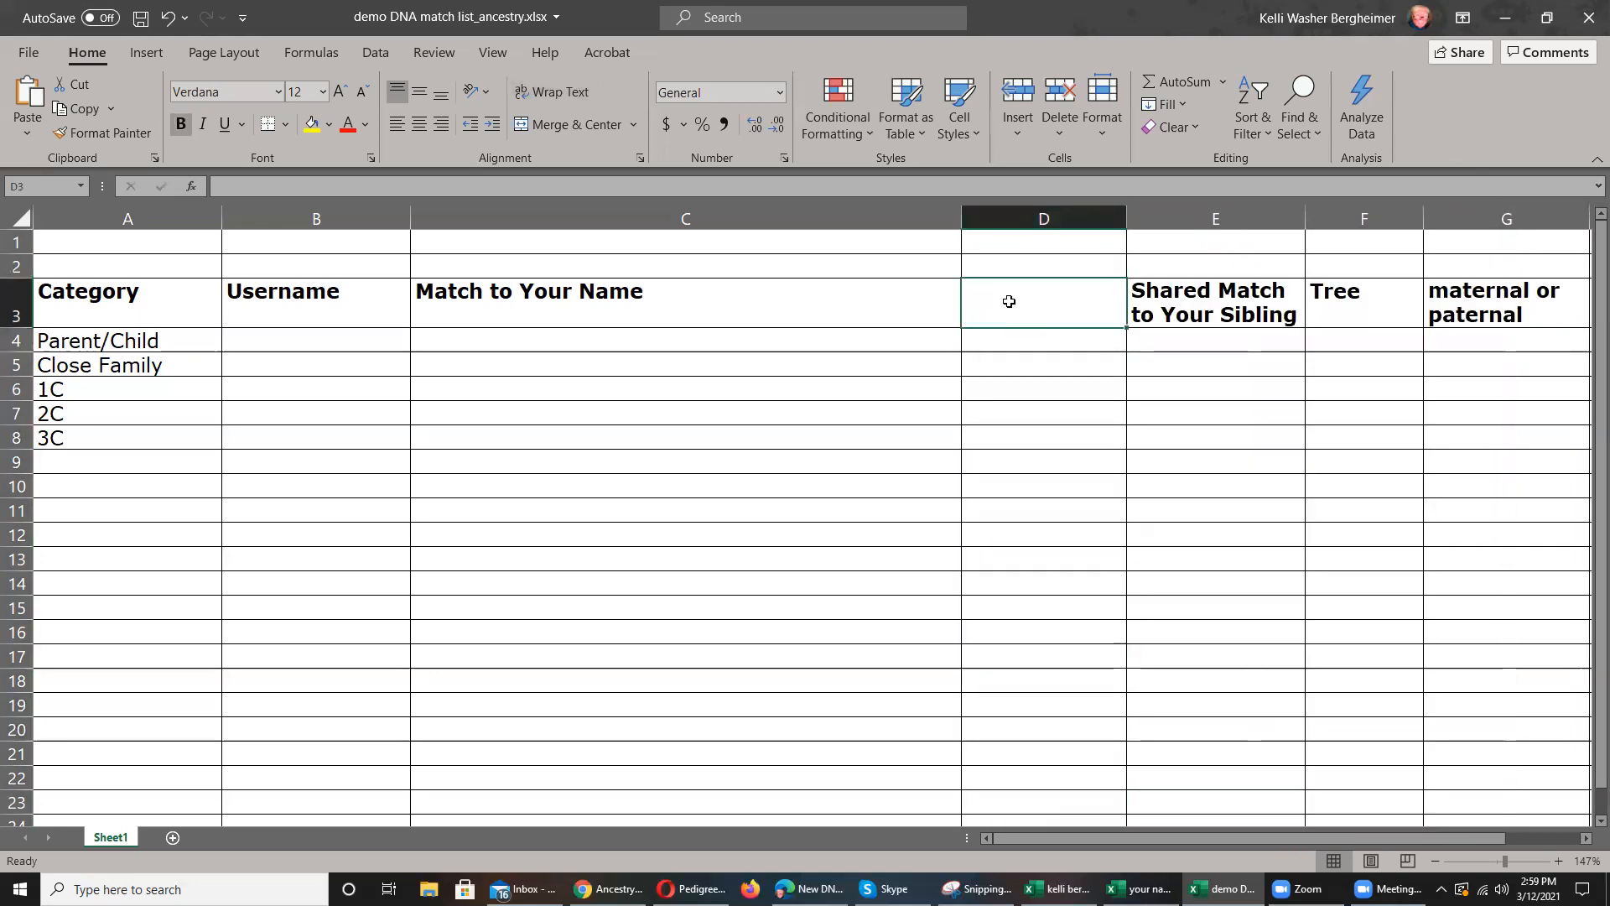
{"action": "type", "text": "Shared Match to Sibling 1"}
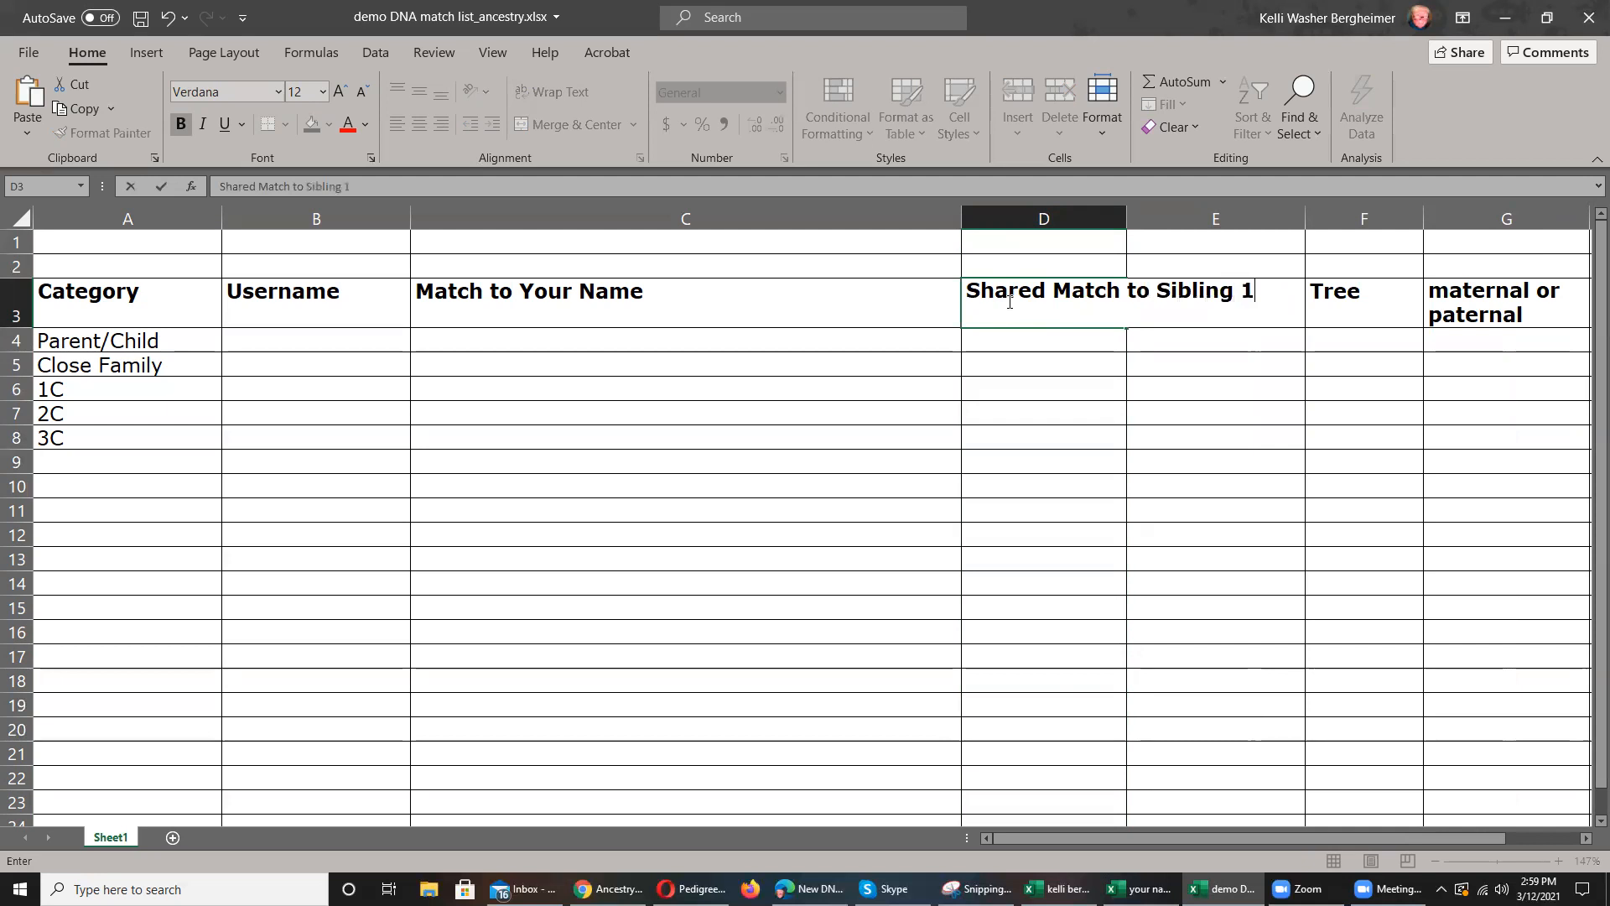
{"action": "left_click", "coordinate": [1065, 359]}
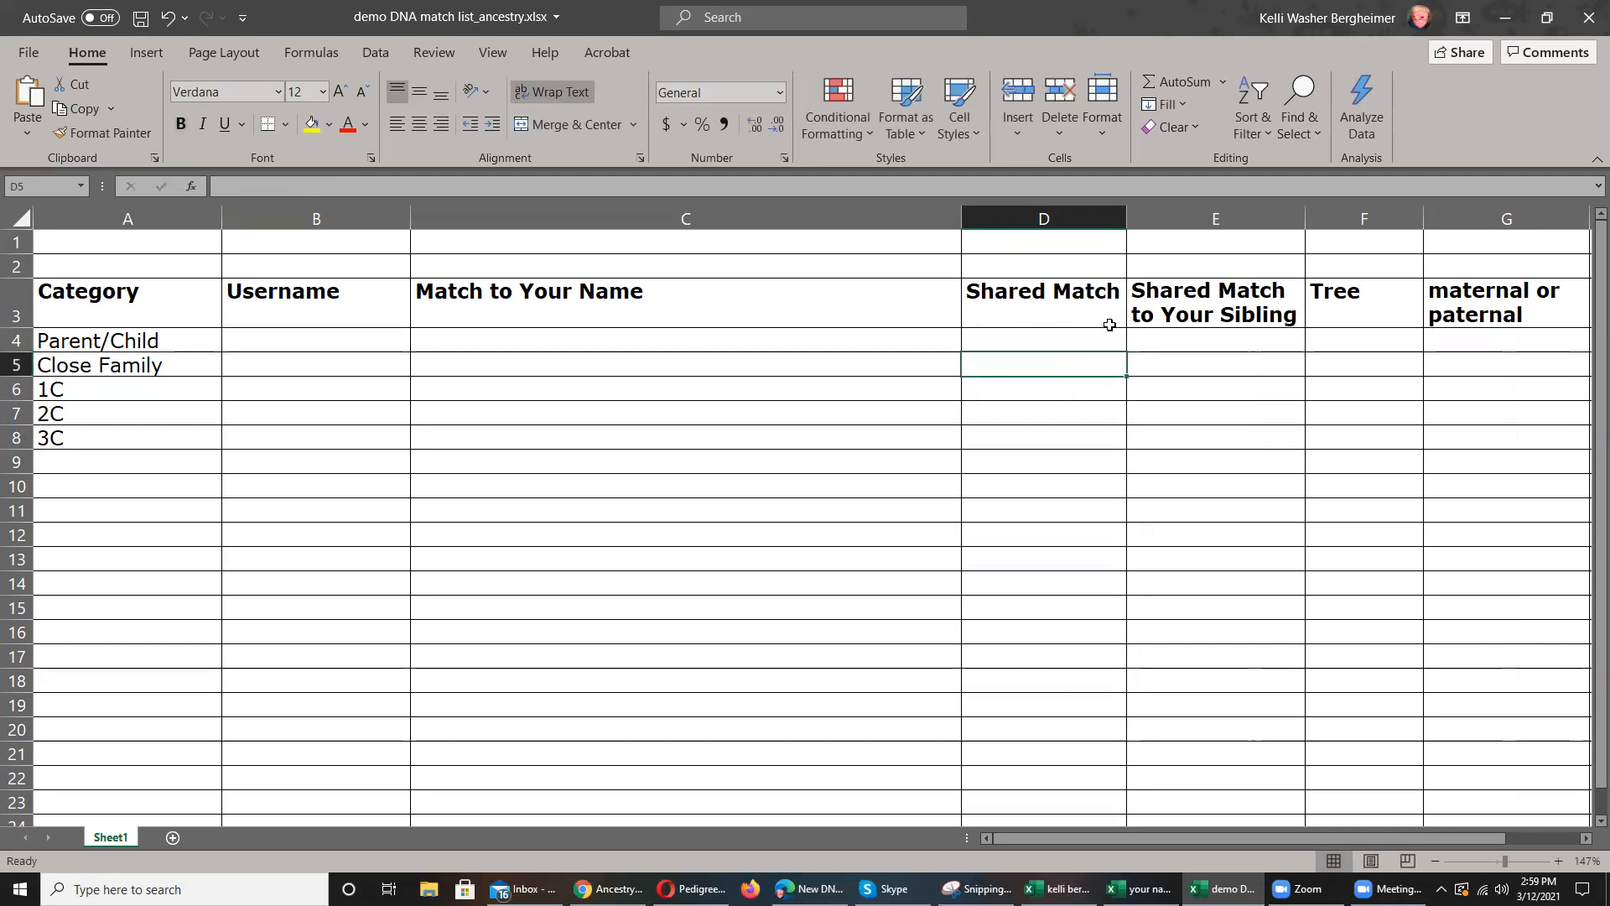
{"action": "left_click", "coordinate": [1065, 294]}
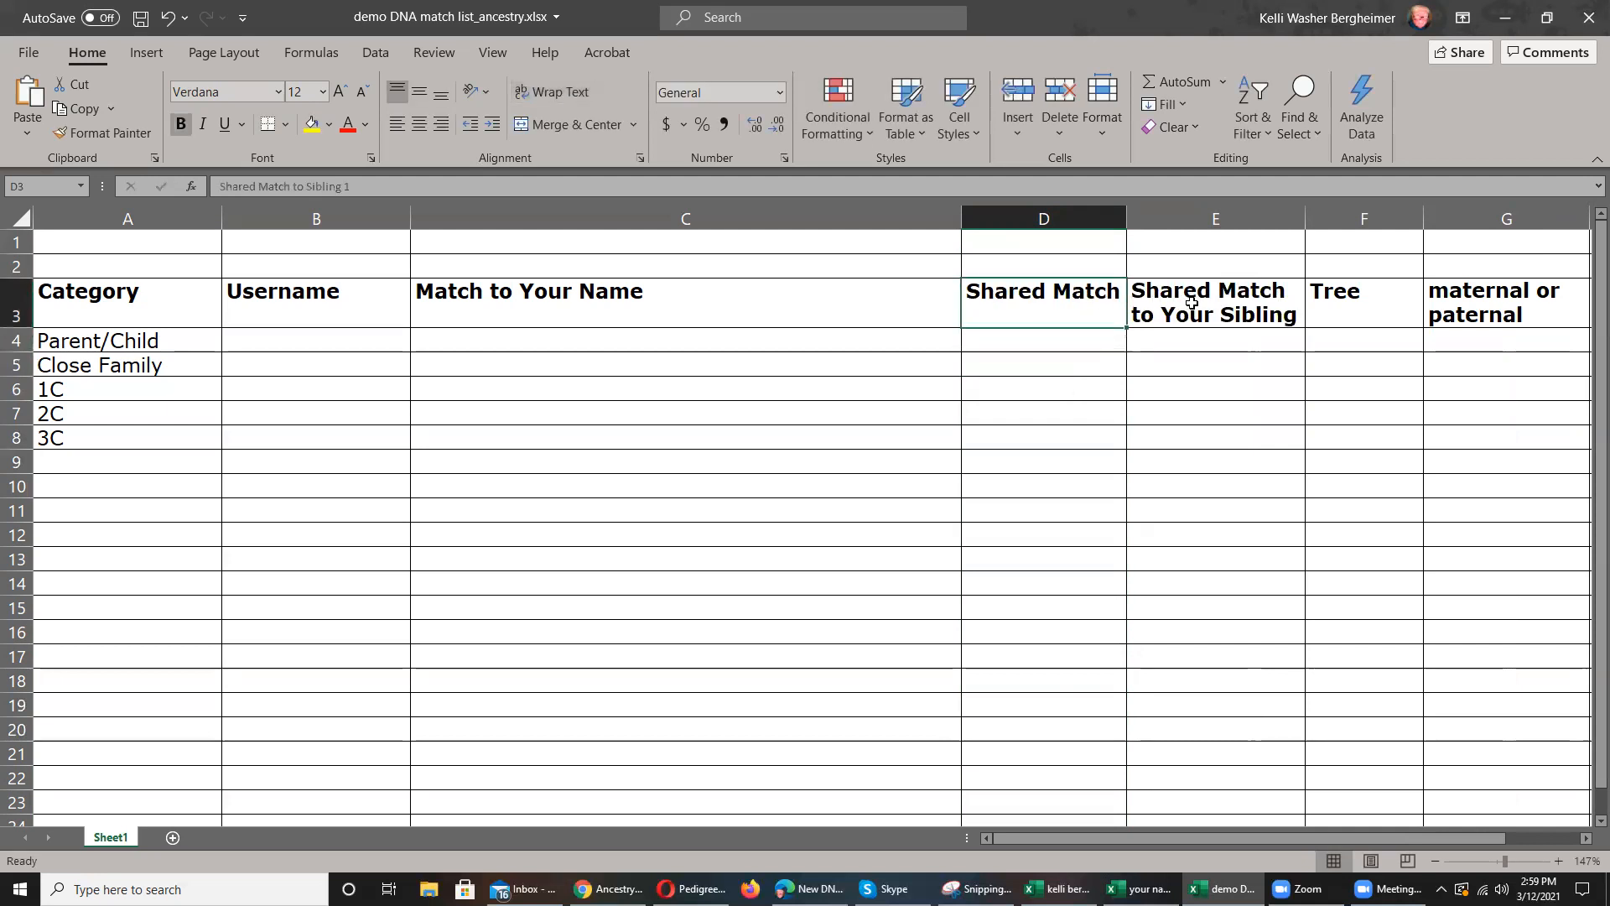
{"action": "left_click", "coordinate": [1147, 311]}
{"action": "left_click", "coordinate": [1074, 303]}
{"action": "left_click", "coordinate": [550, 92]}
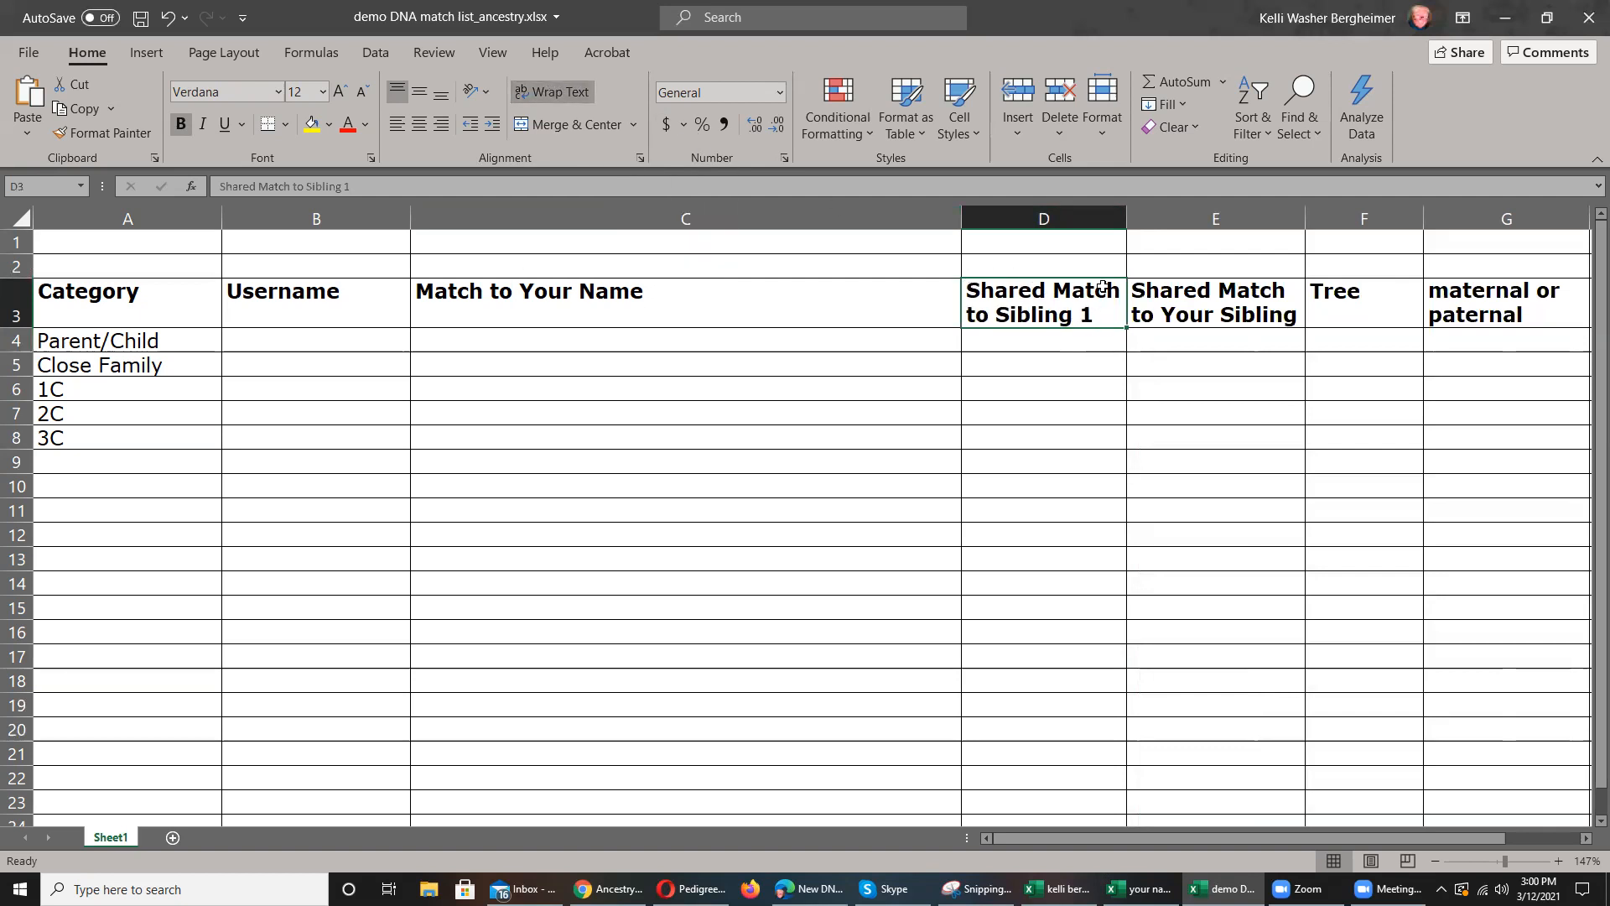
- Change the header in E3 to "Shared Match to Sibling 2"
{"action": "double_click", "coordinate": [1204, 314]}
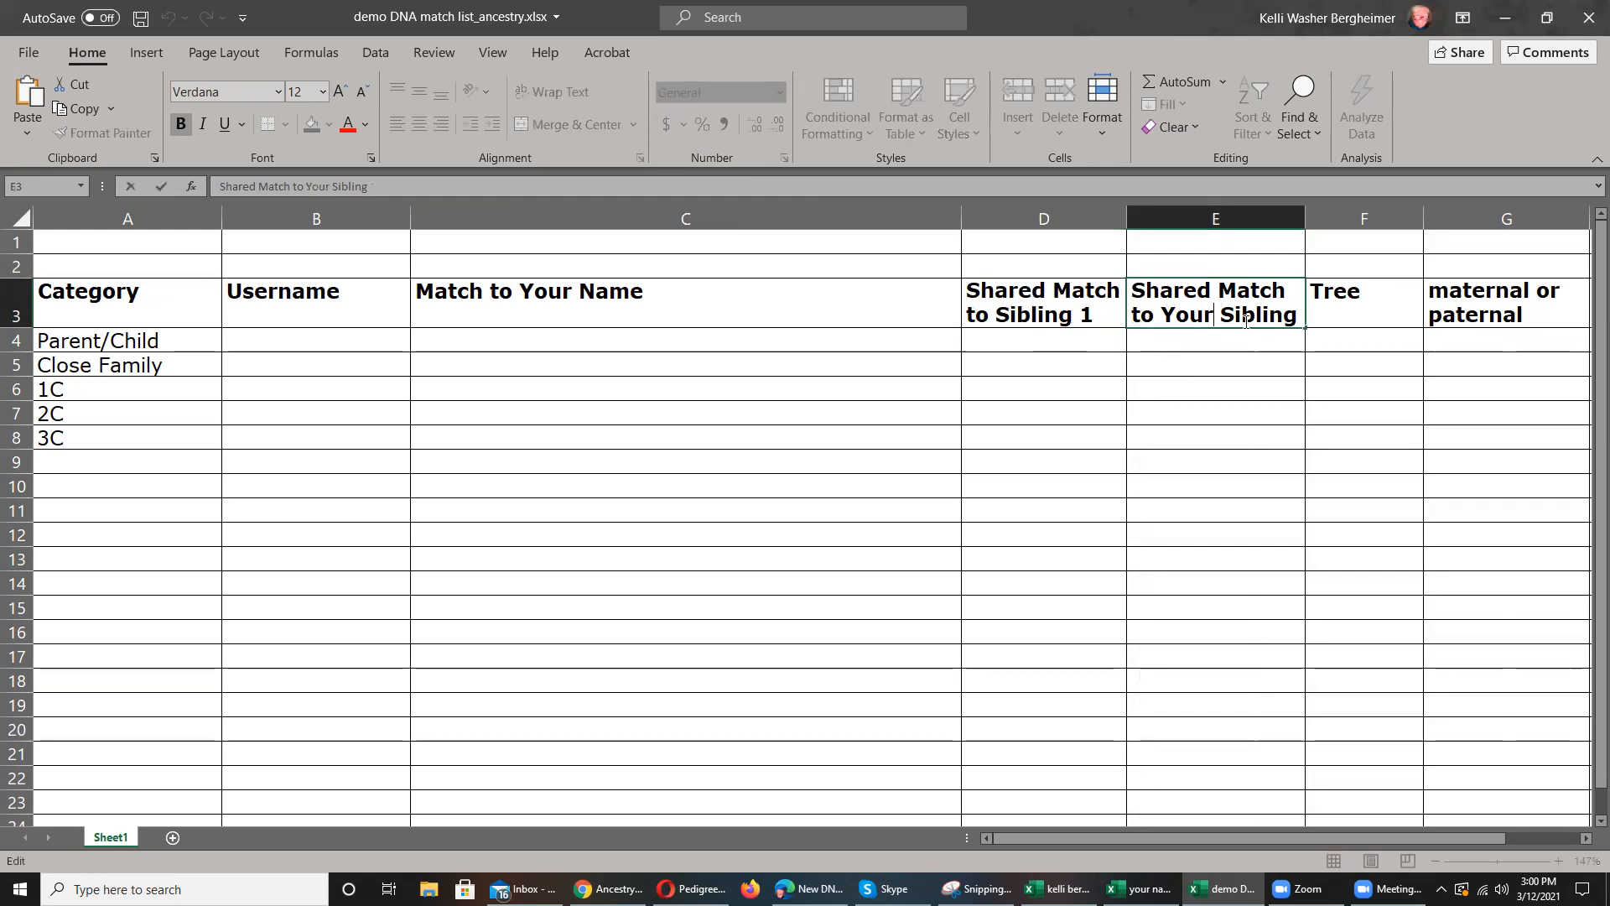
{"action": "key", "text": "BackSpace"}
{"action": "key", "text": "BackSpace"}
{"action": "key", "text": "BackSpace"}
{"action": "key", "text": "BackSpace"}
{"action": "key", "text": "BackSpace"}
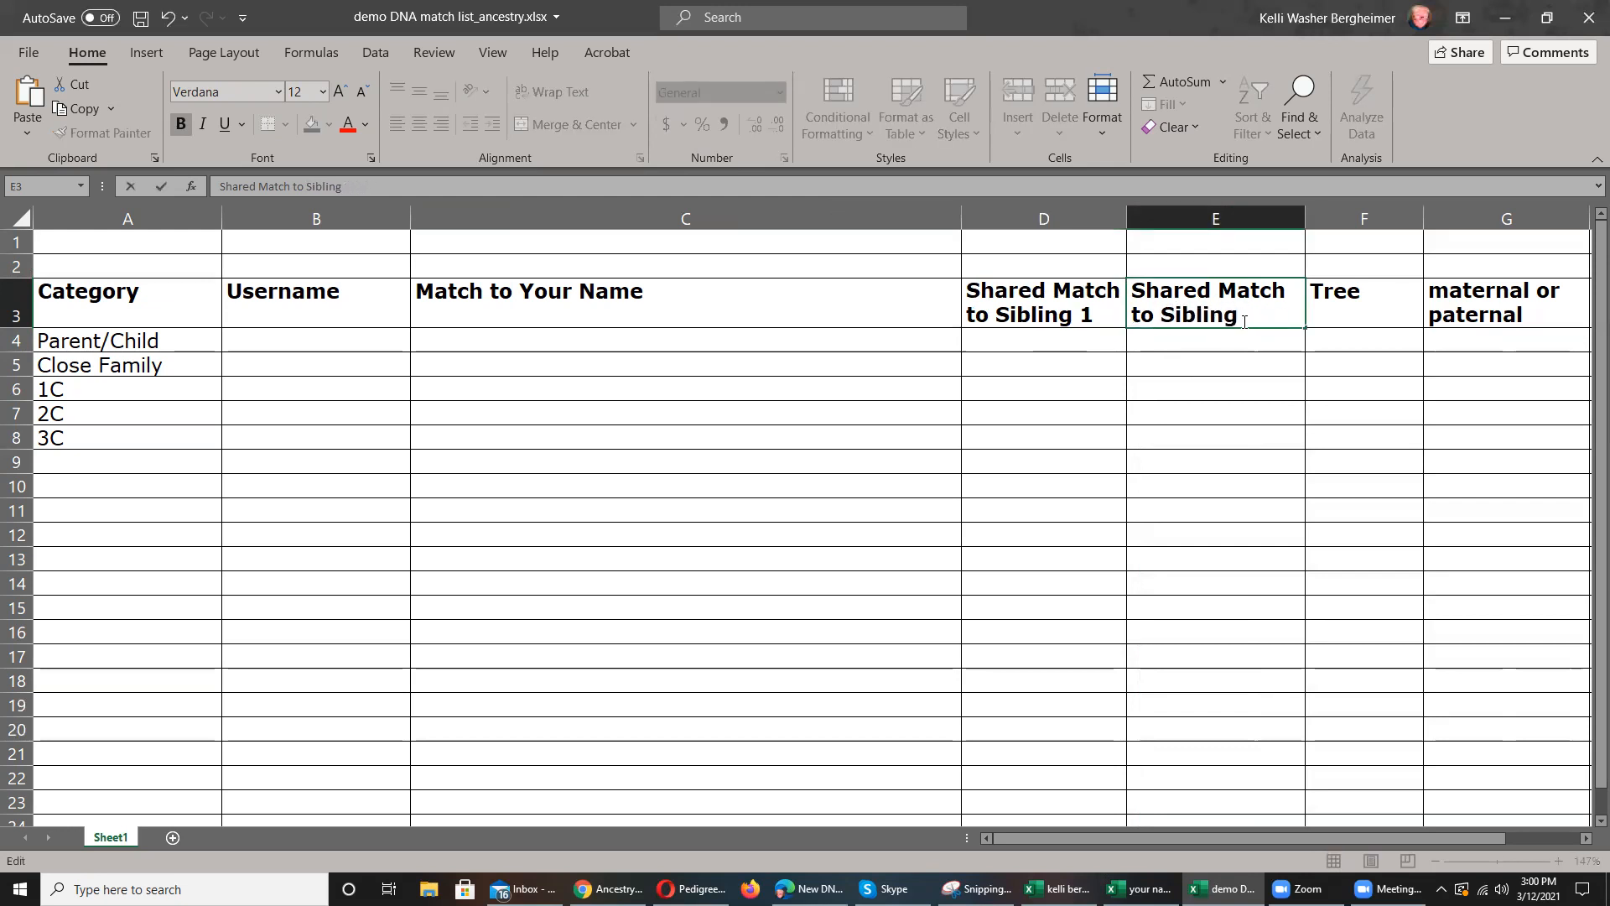
{"action": "type", "text": "2"}
{"action": "left_click", "coordinate": [1384, 303]}
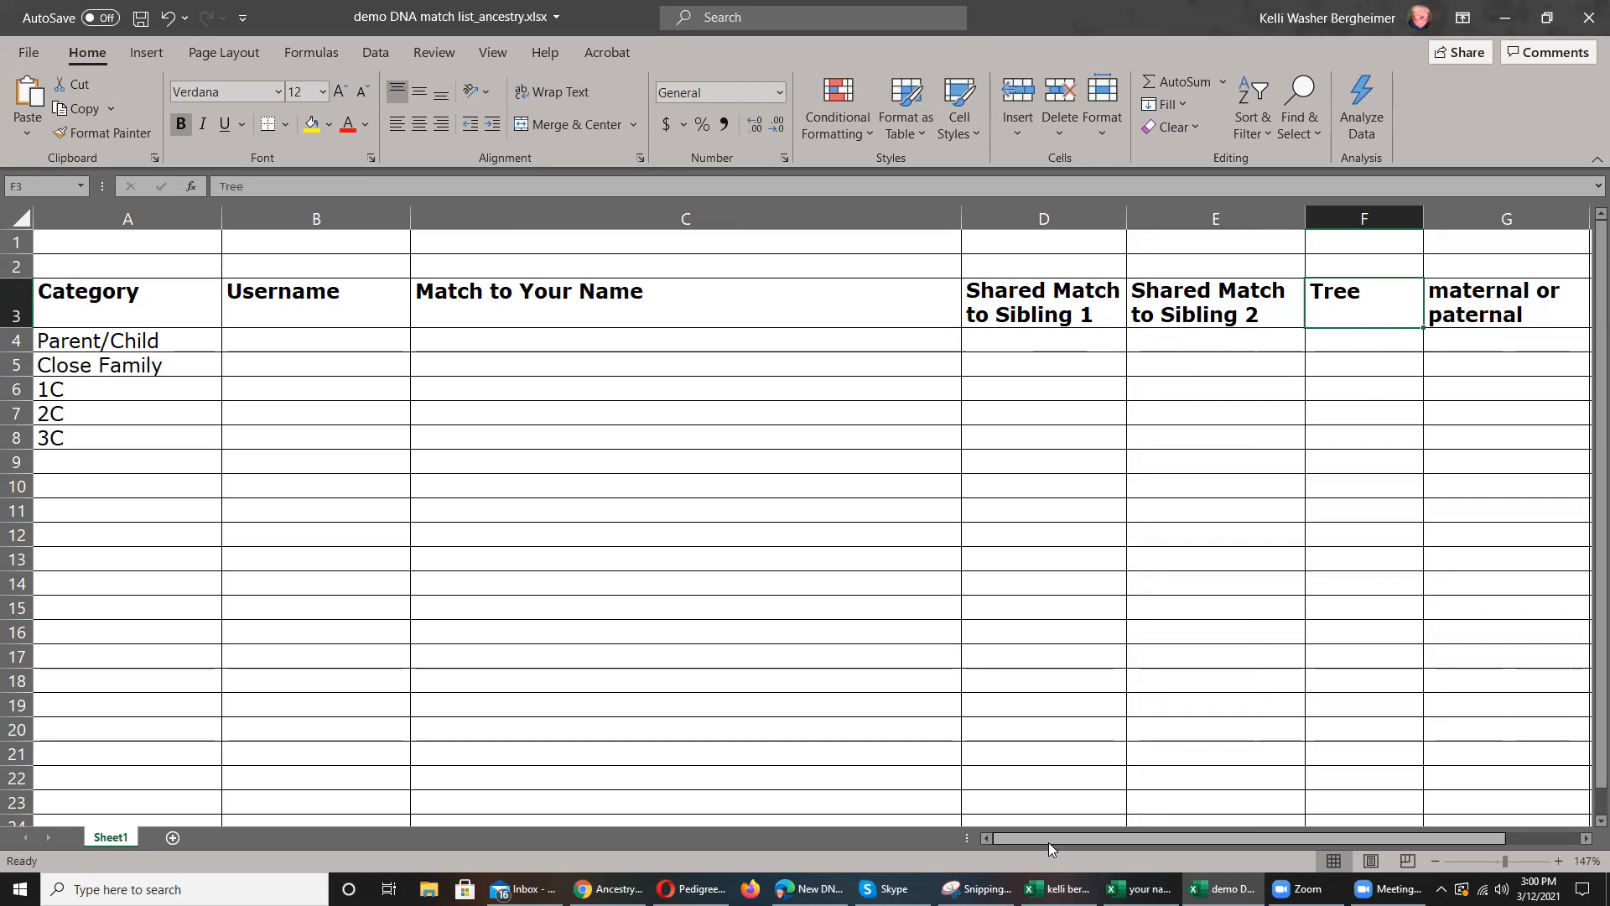
- Add a "notes" header in H3 after the maternal or paternal column and widen column H slightly
{"action": "left_click_drag", "start_coordinate": [1070, 837], "coordinate": [1178, 843]}
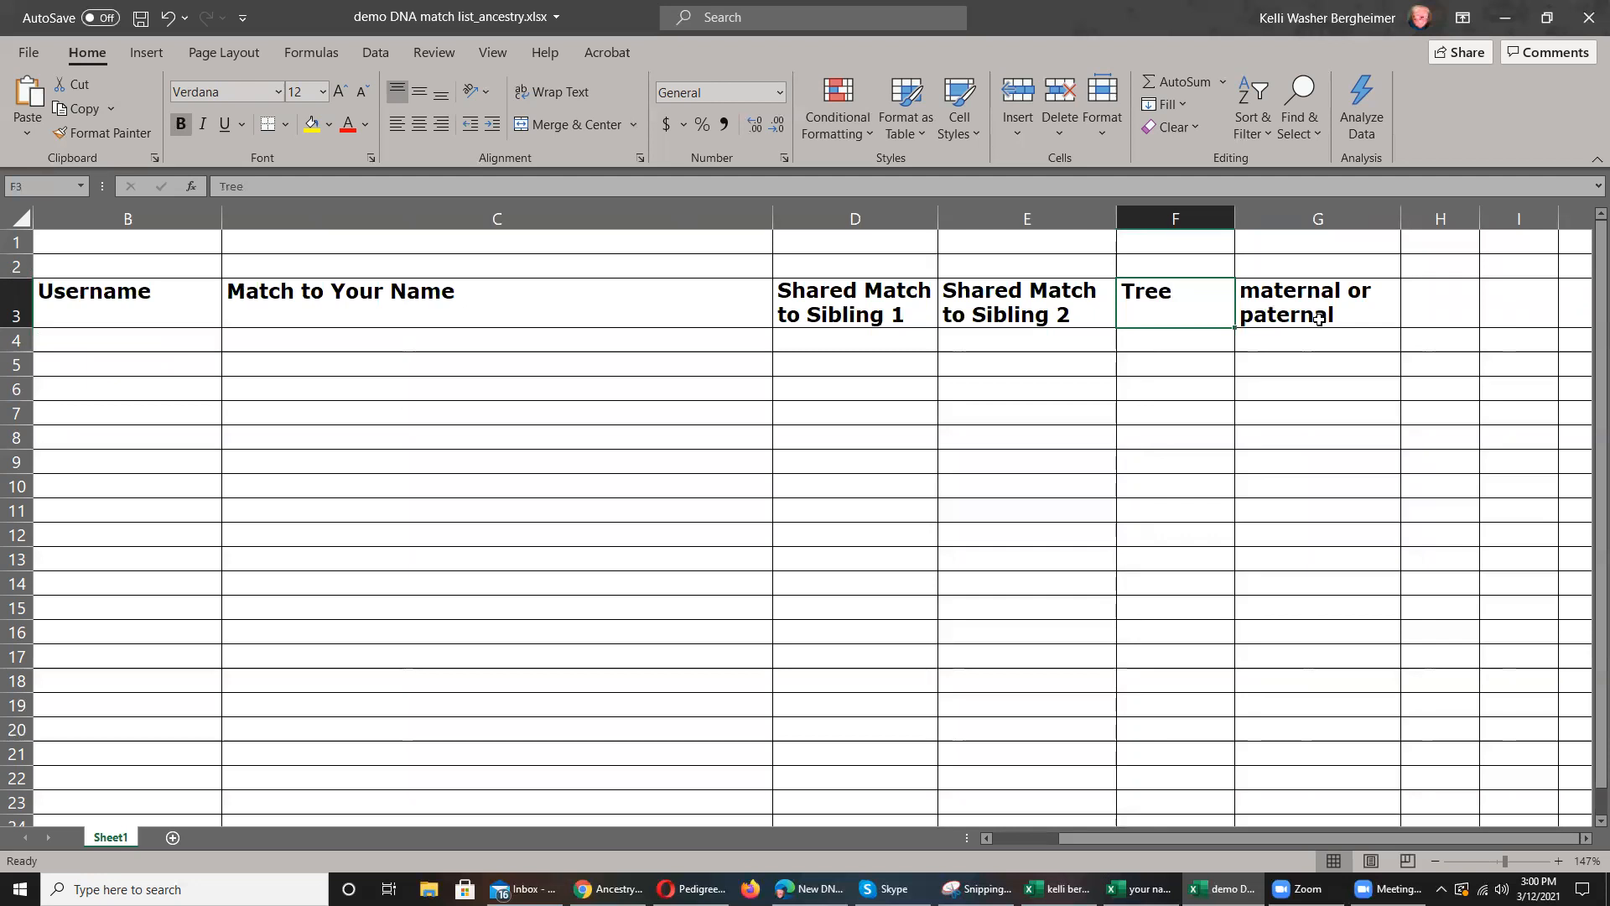
{"action": "left_click", "coordinate": [1426, 306]}
{"action": "type", "text": "notes"}
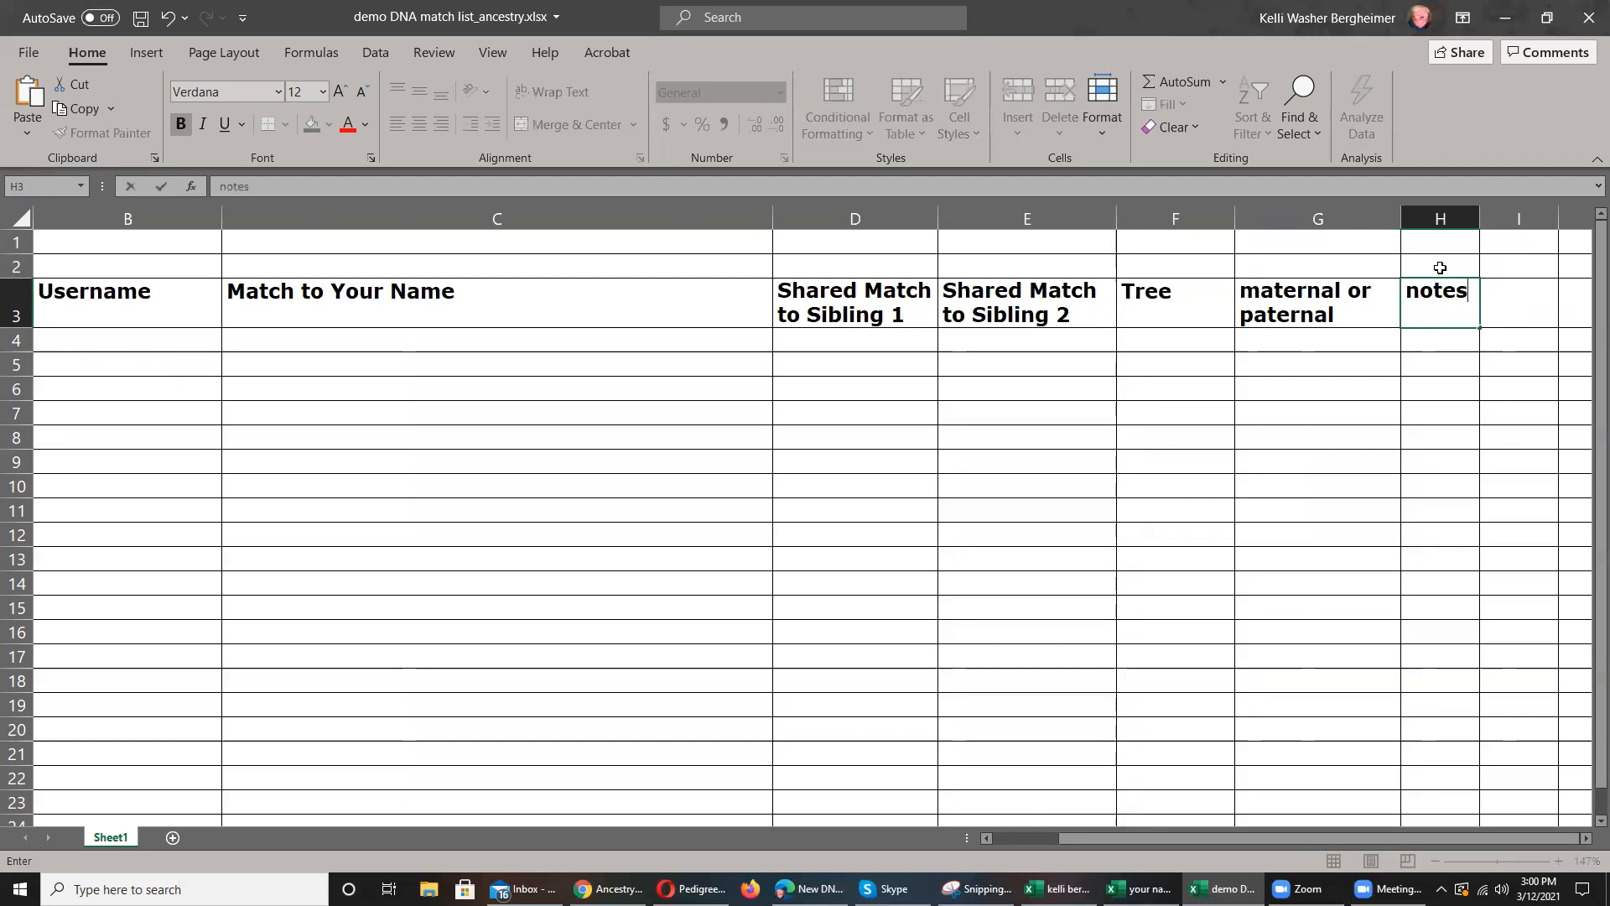
{"action": "left_click", "coordinate": [1490, 216]}
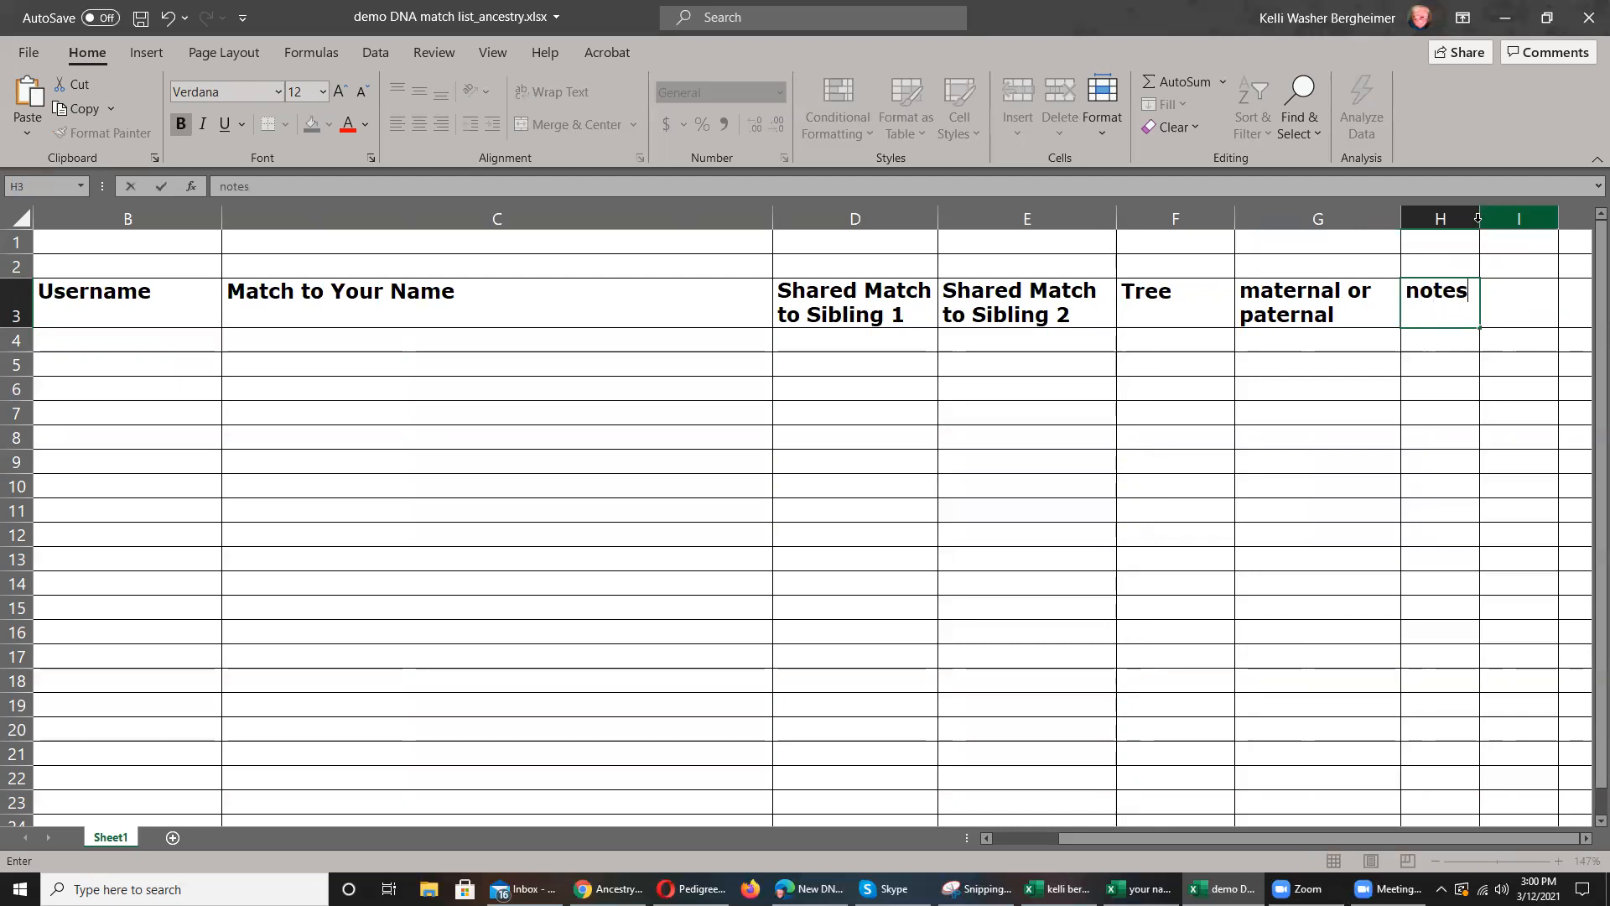
{"action": "left_click", "coordinate": [1487, 291]}
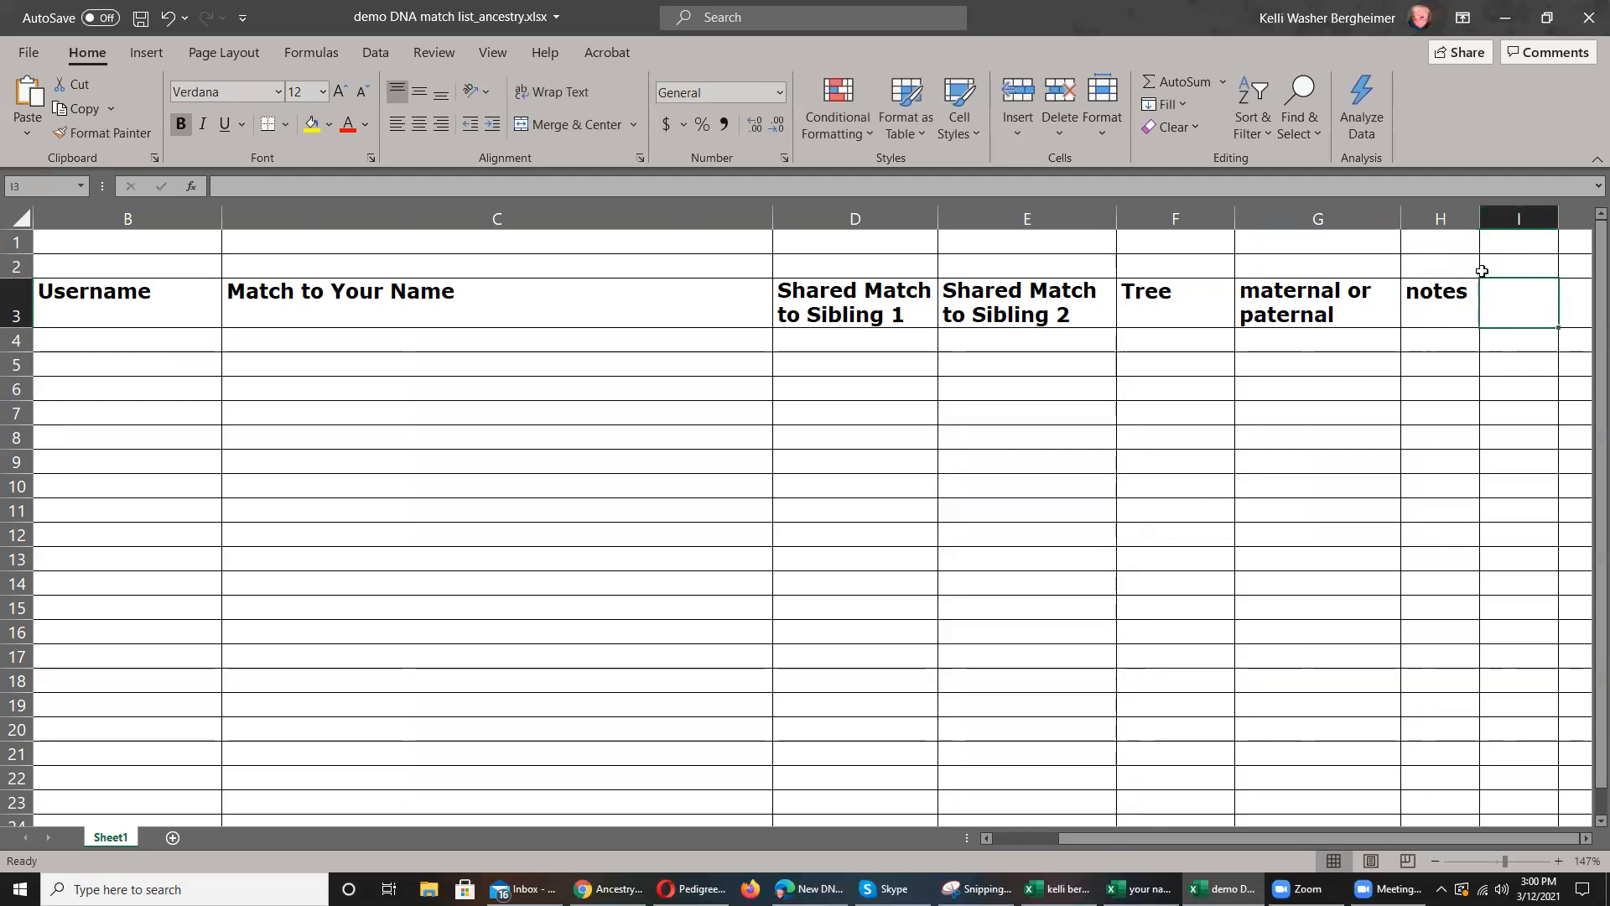
{"action": "left_click_drag", "start_coordinate": [1480, 219], "coordinate": [1524, 218]}
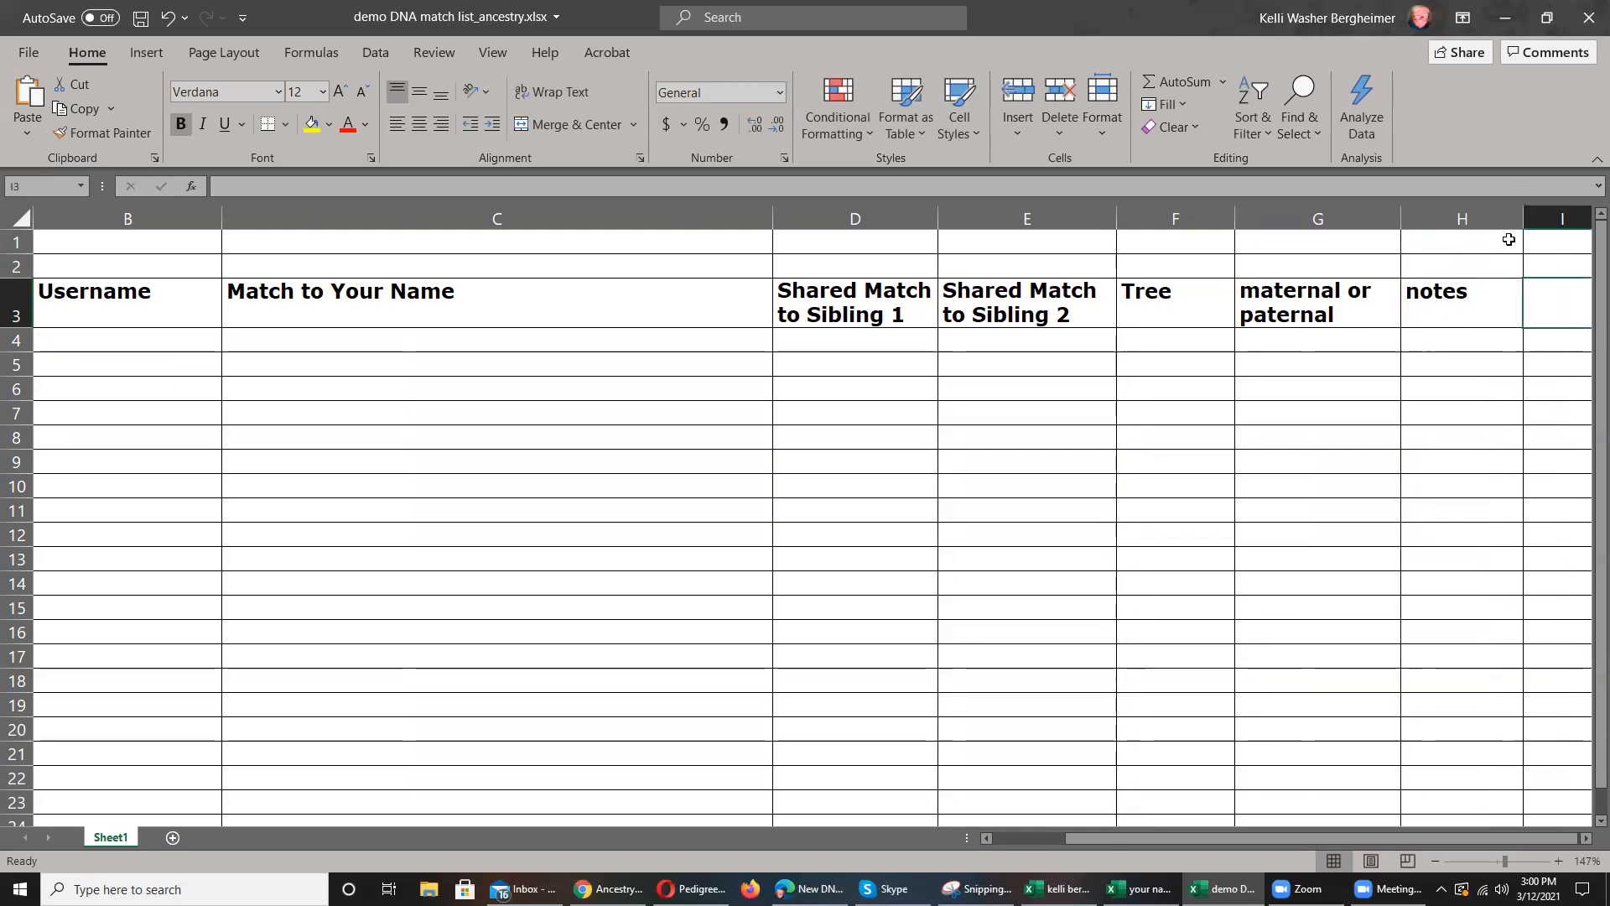
{"action": "left_click", "coordinate": [1464, 307]}
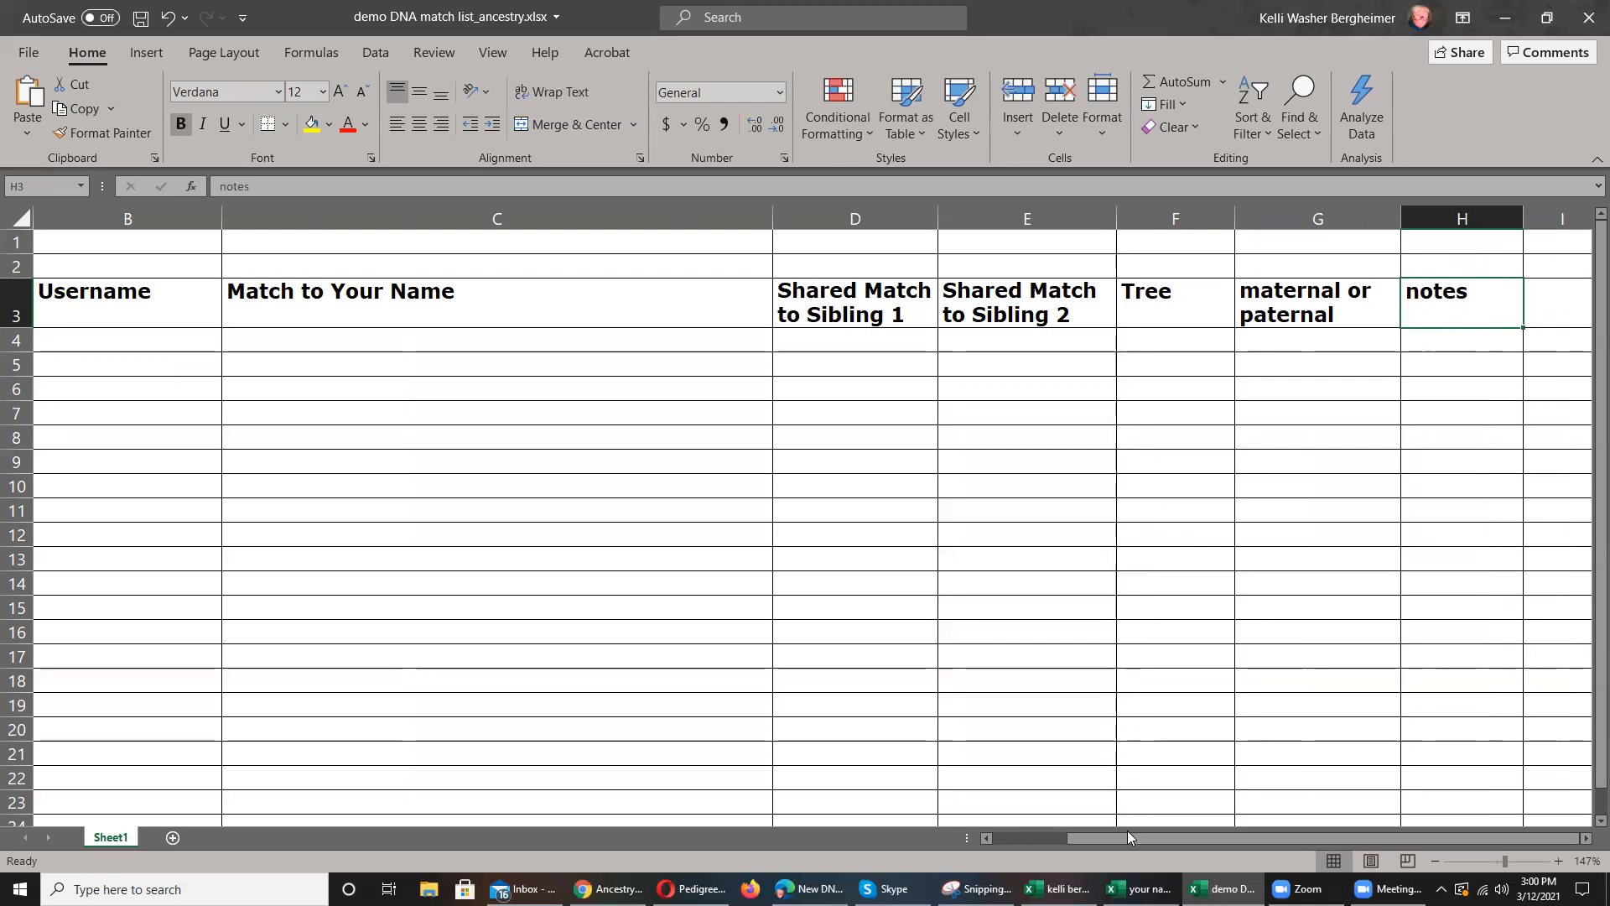
- Delete the two empty rows above the header row
{"action": "left_click_drag", "start_coordinate": [1131, 839], "coordinate": [1026, 840]}
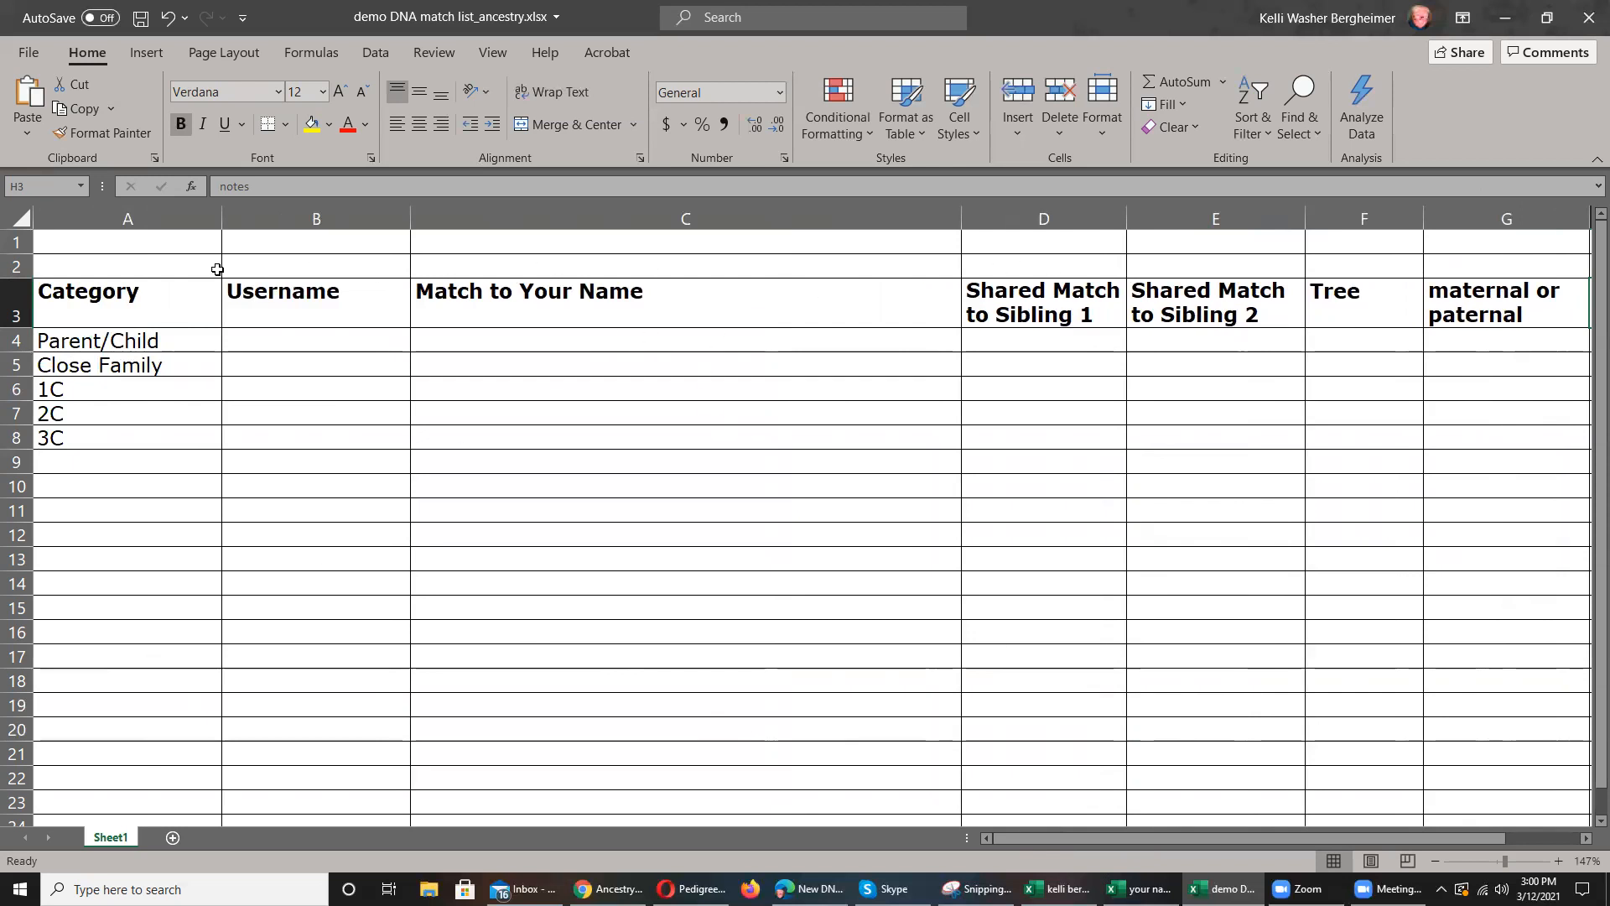
{"action": "left_click", "coordinate": [13, 304]}
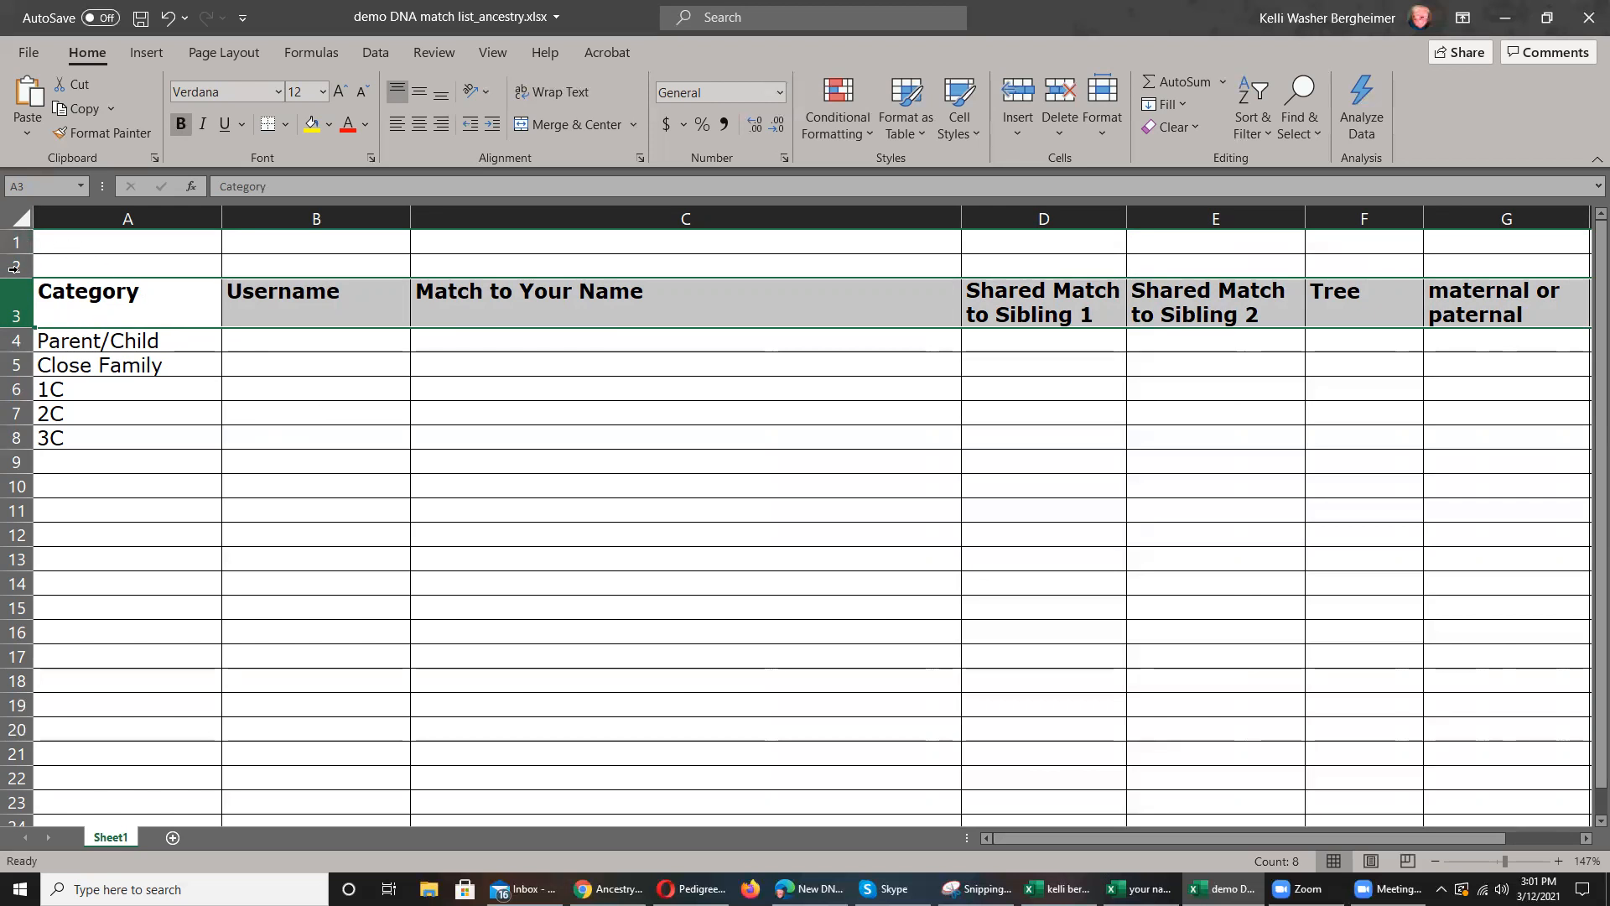
{"action": "left_click_drag", "start_coordinate": [13, 243], "coordinate": [13, 267]}
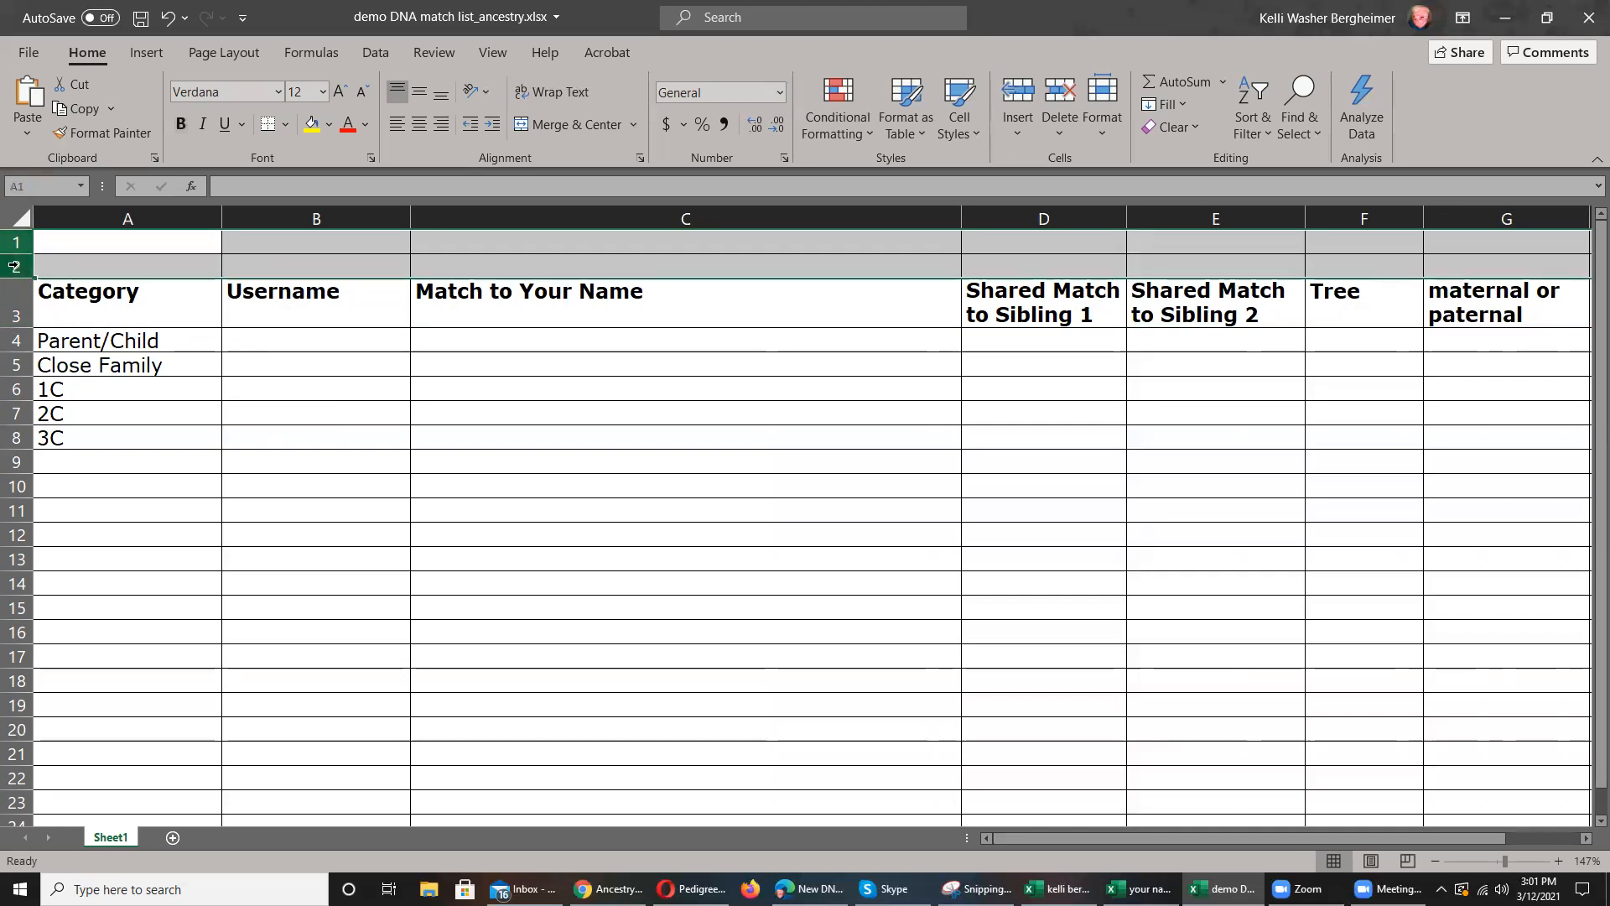
{"action": "right_click", "coordinate": [14, 267]}
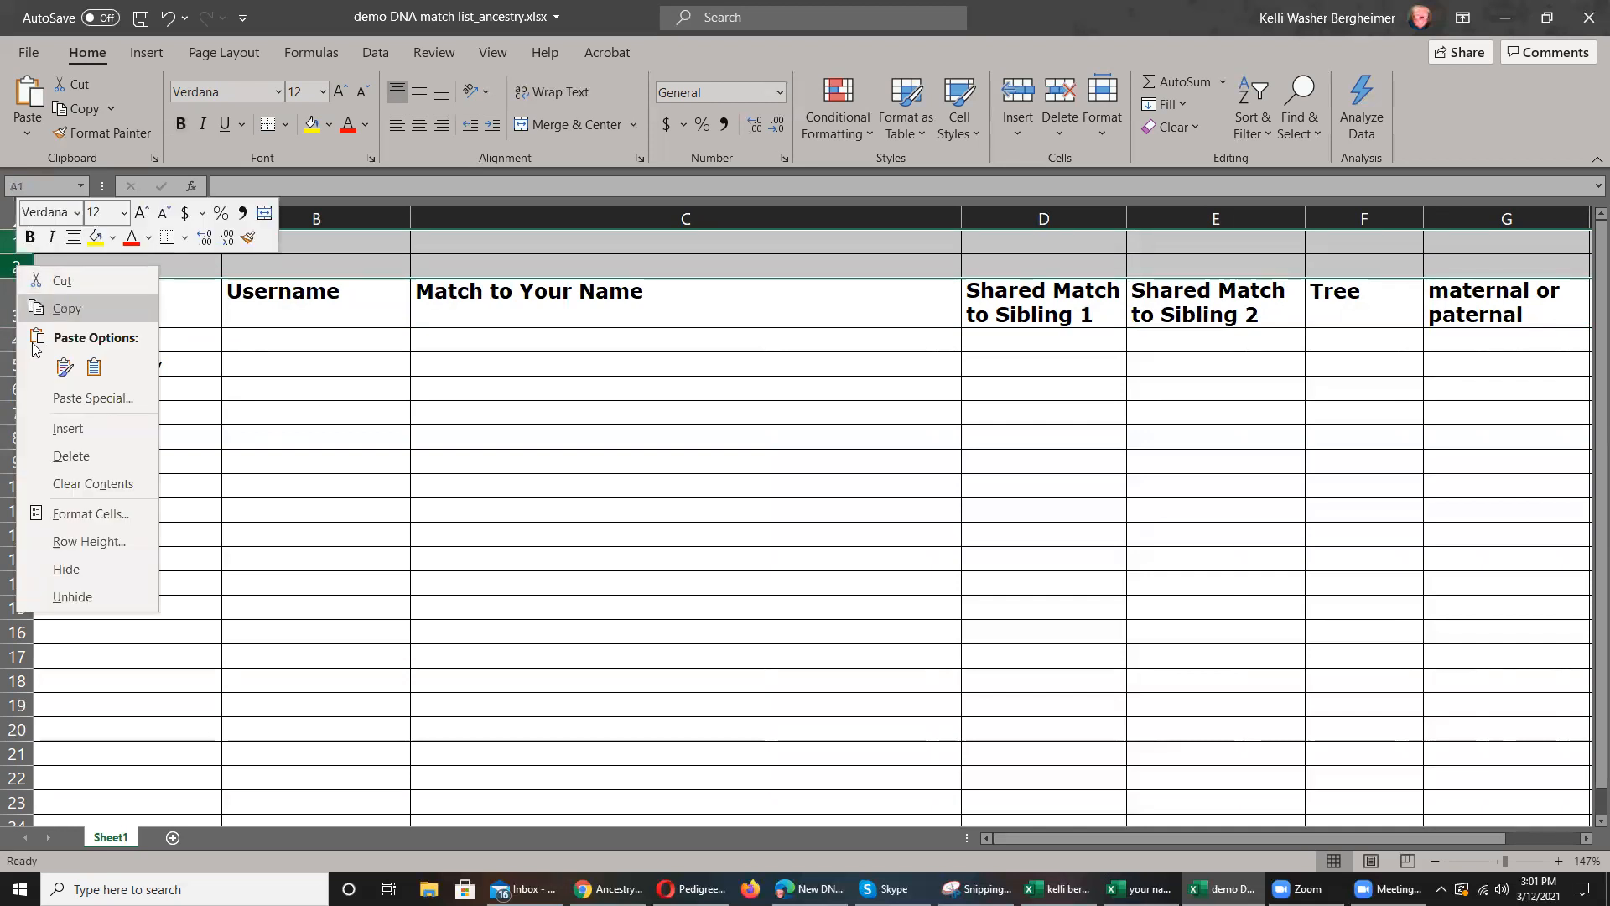
{"action": "left_click", "coordinate": [72, 596]}
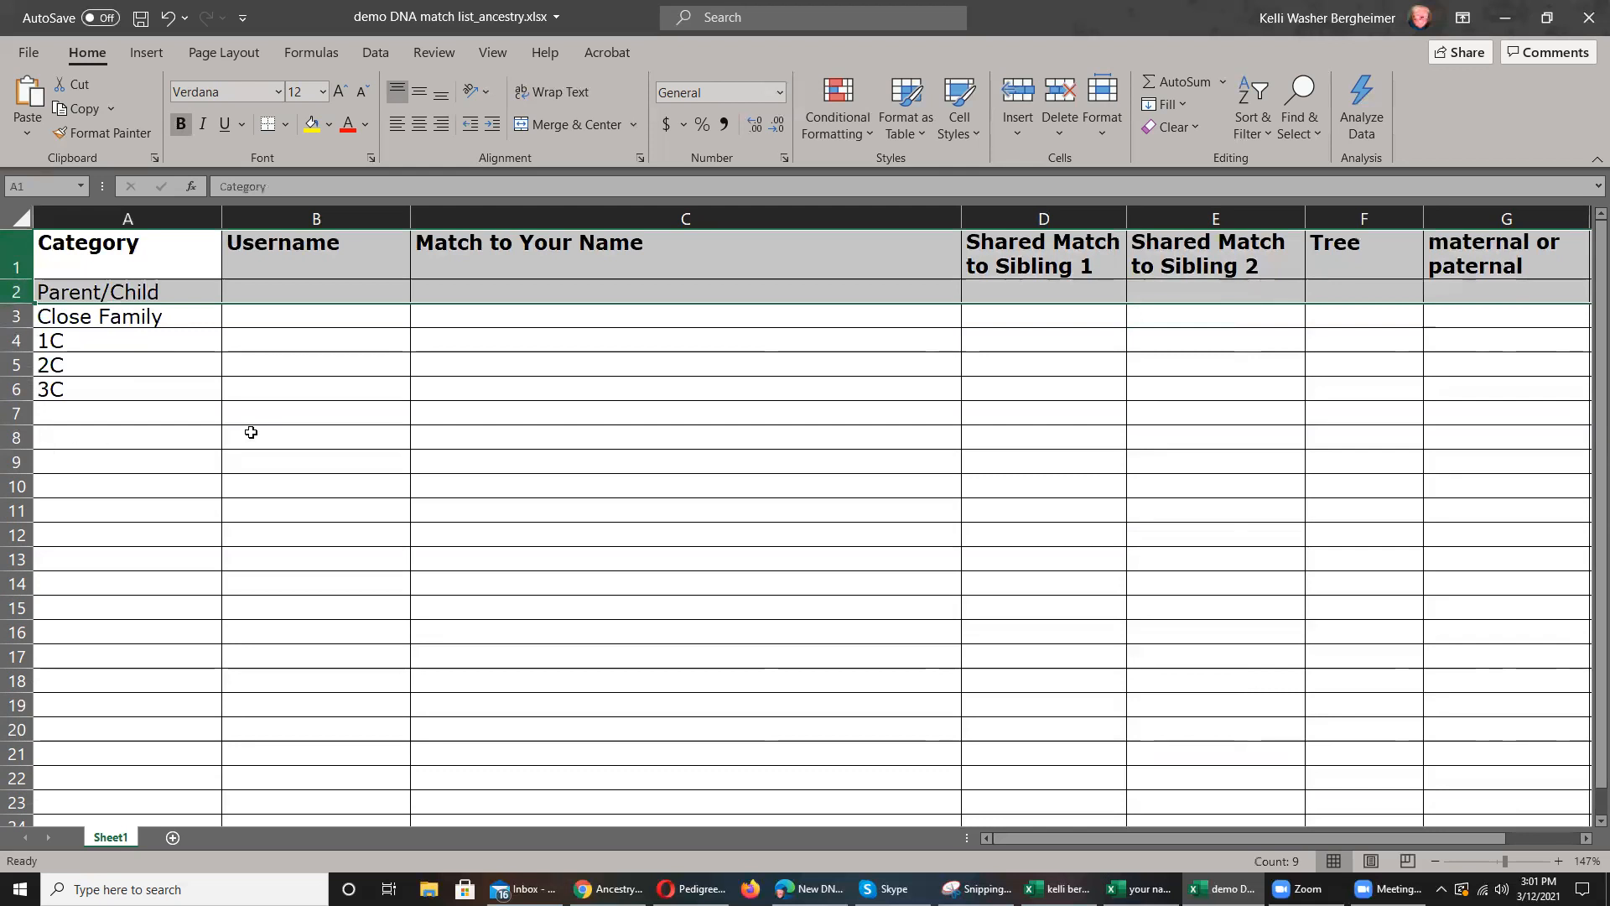
- Freeze the top header row and scroll through the sheet to check that it stays in view
{"action": "left_click", "coordinate": [284, 509]}
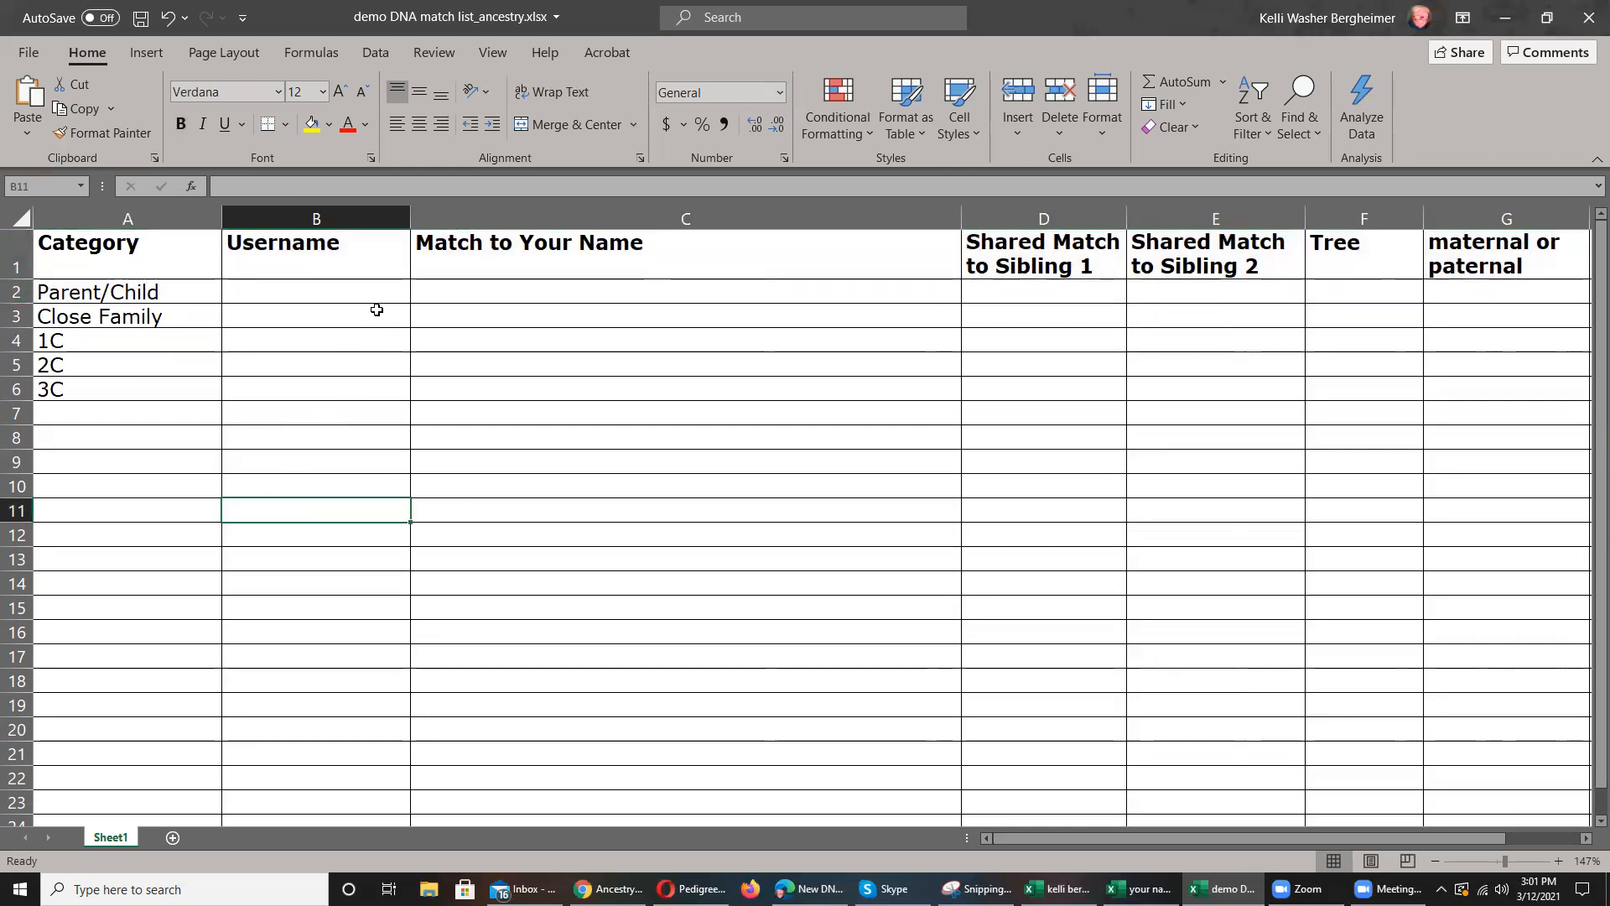
{"action": "scroll", "coordinate": [351, 306], "scroll_direction": "down", "scroll_amount": 1}
{"action": "scroll", "coordinate": [351, 307], "scroll_direction": "down", "scroll_amount": 4}
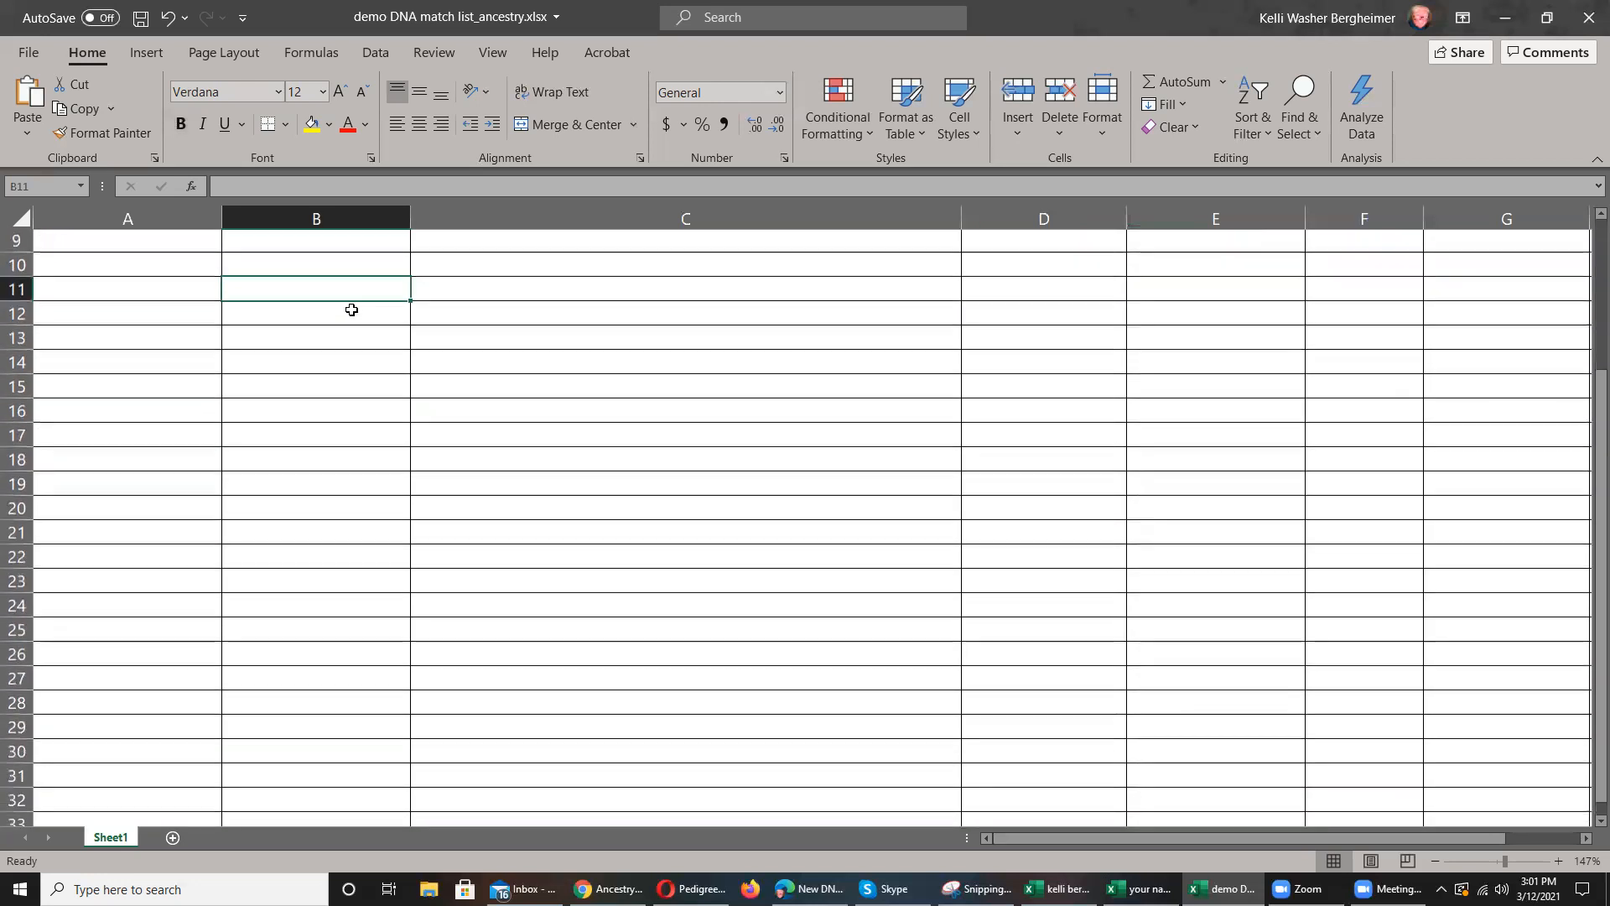
{"action": "scroll", "coordinate": [348, 314], "scroll_direction": "up", "scroll_amount": 5}
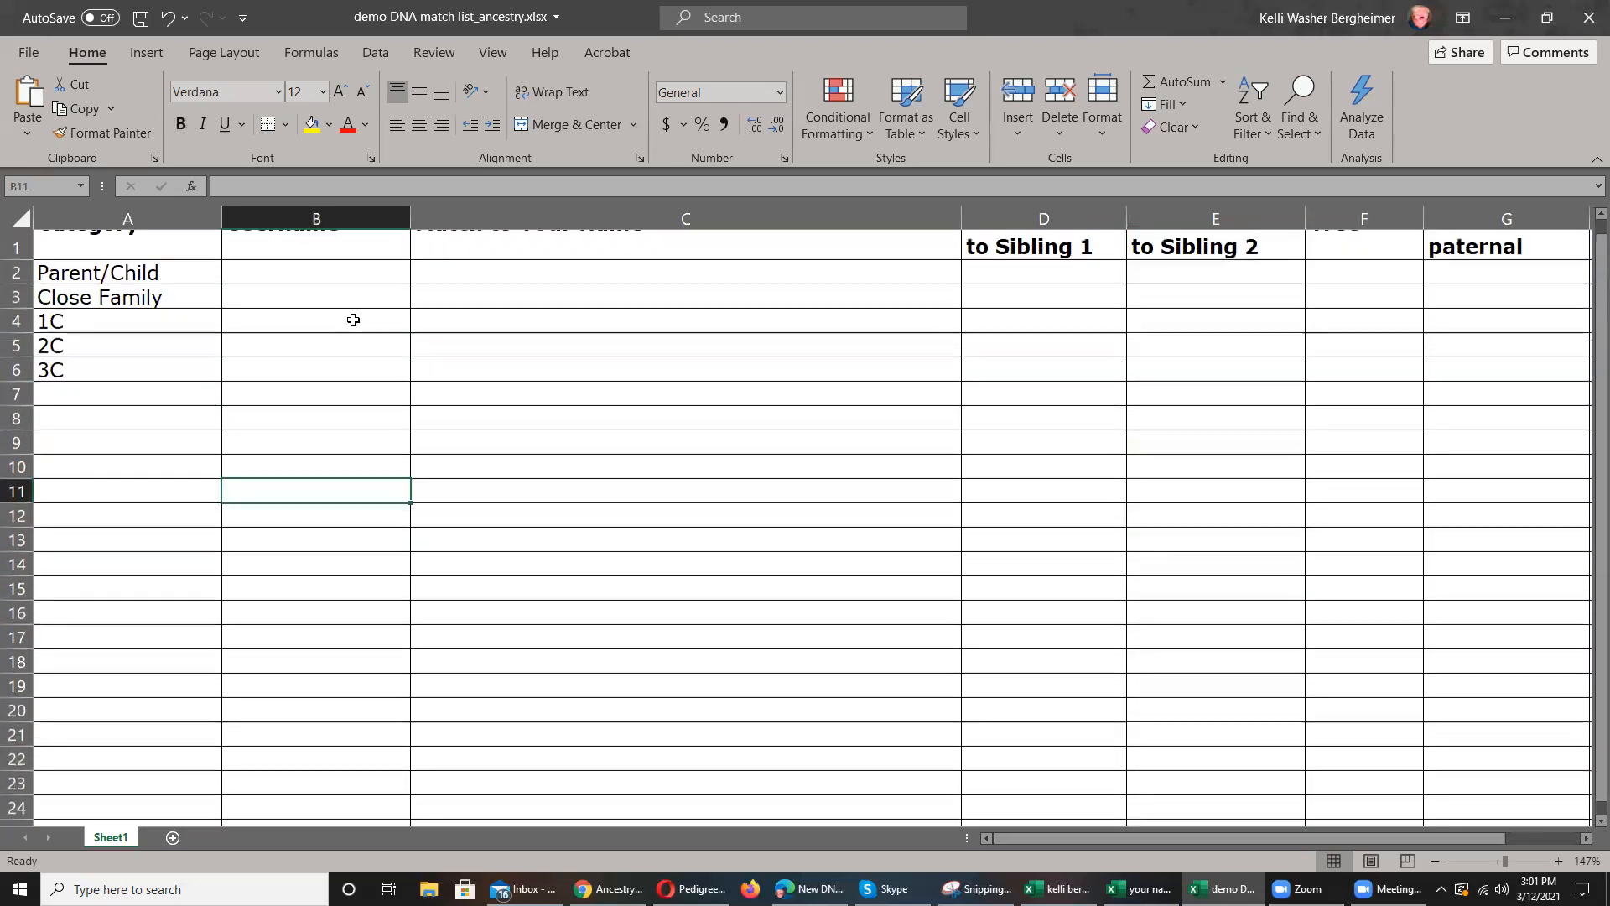
{"action": "left_click", "coordinate": [16, 262]}
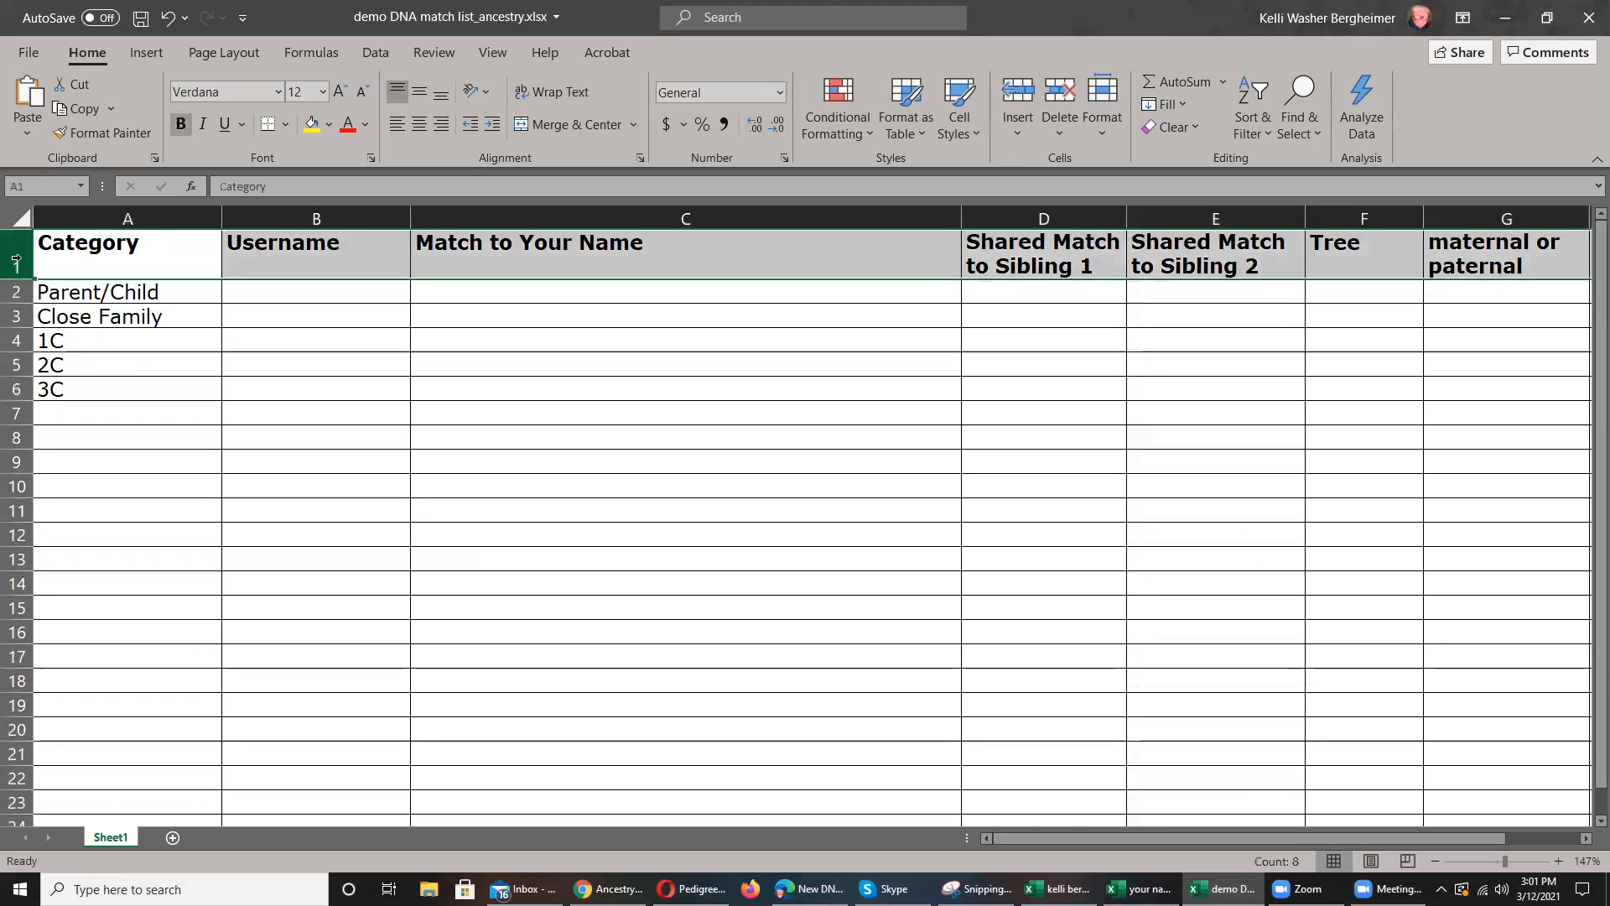
{"action": "left_click", "coordinate": [496, 53]}
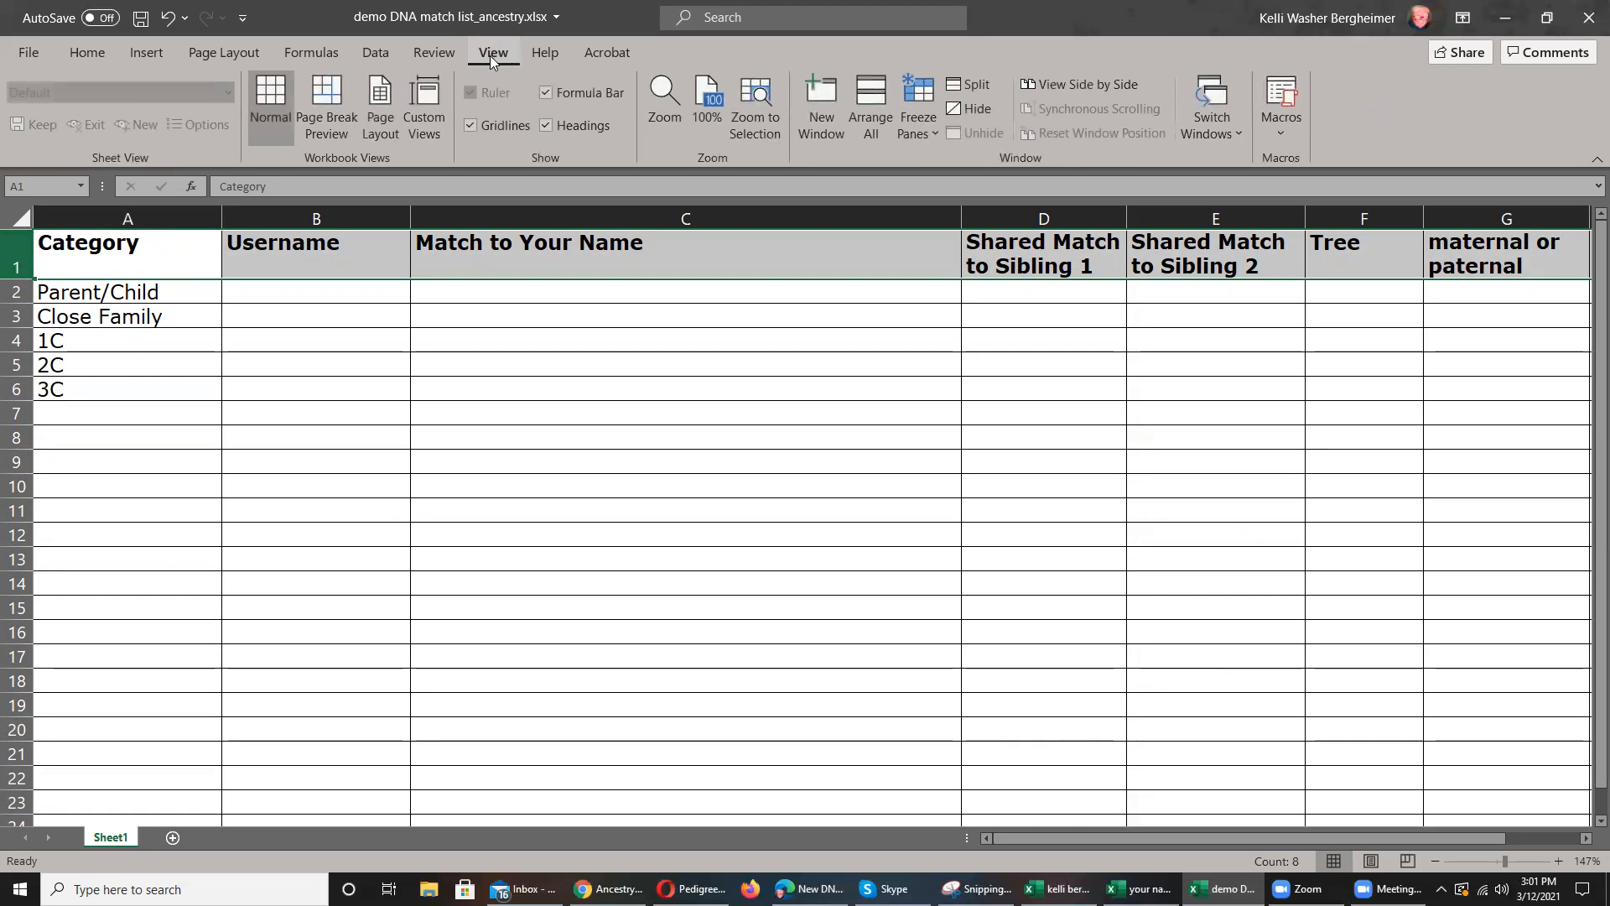
{"action": "left_click", "coordinate": [930, 133]}
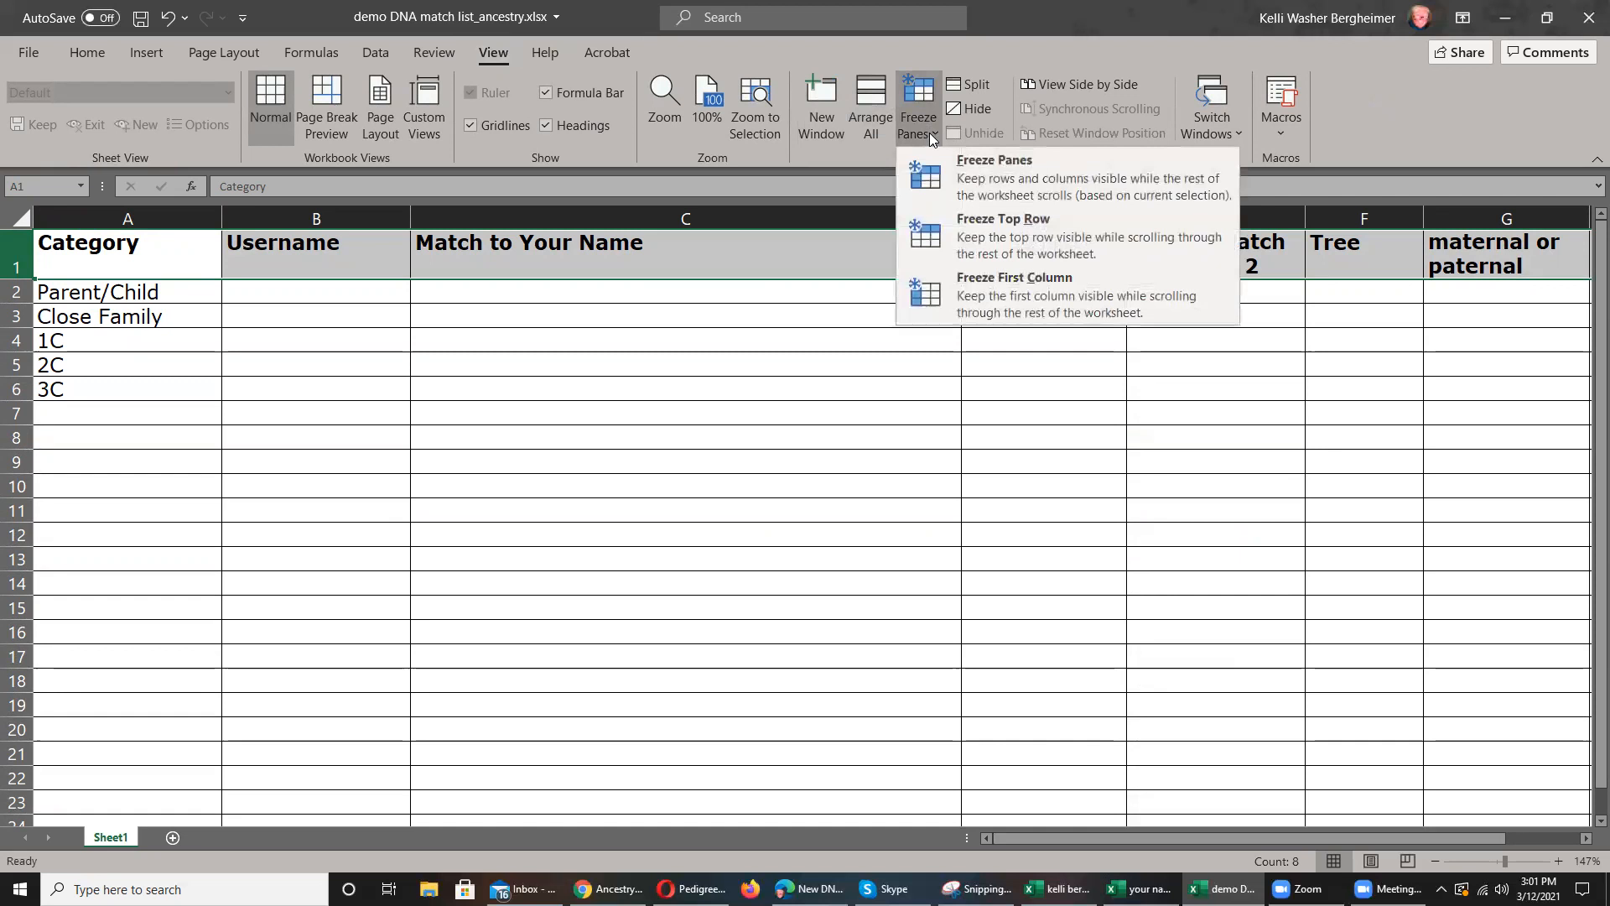
{"action": "left_click", "coordinate": [1000, 232]}
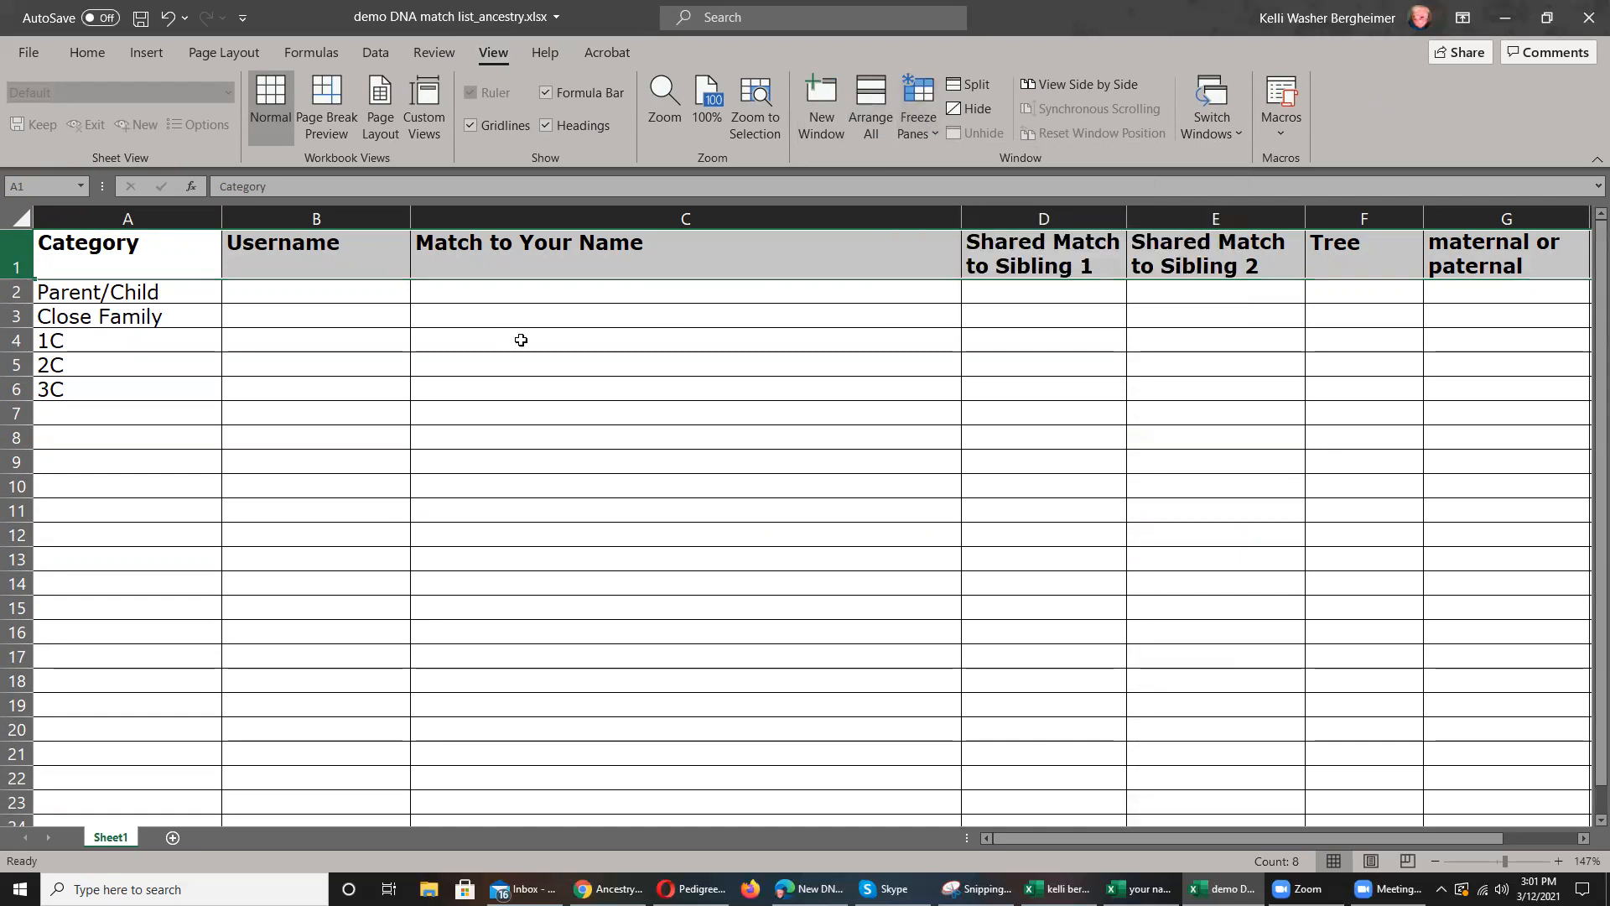
{"action": "scroll", "coordinate": [548, 343], "scroll_direction": "down", "scroll_amount": 6}
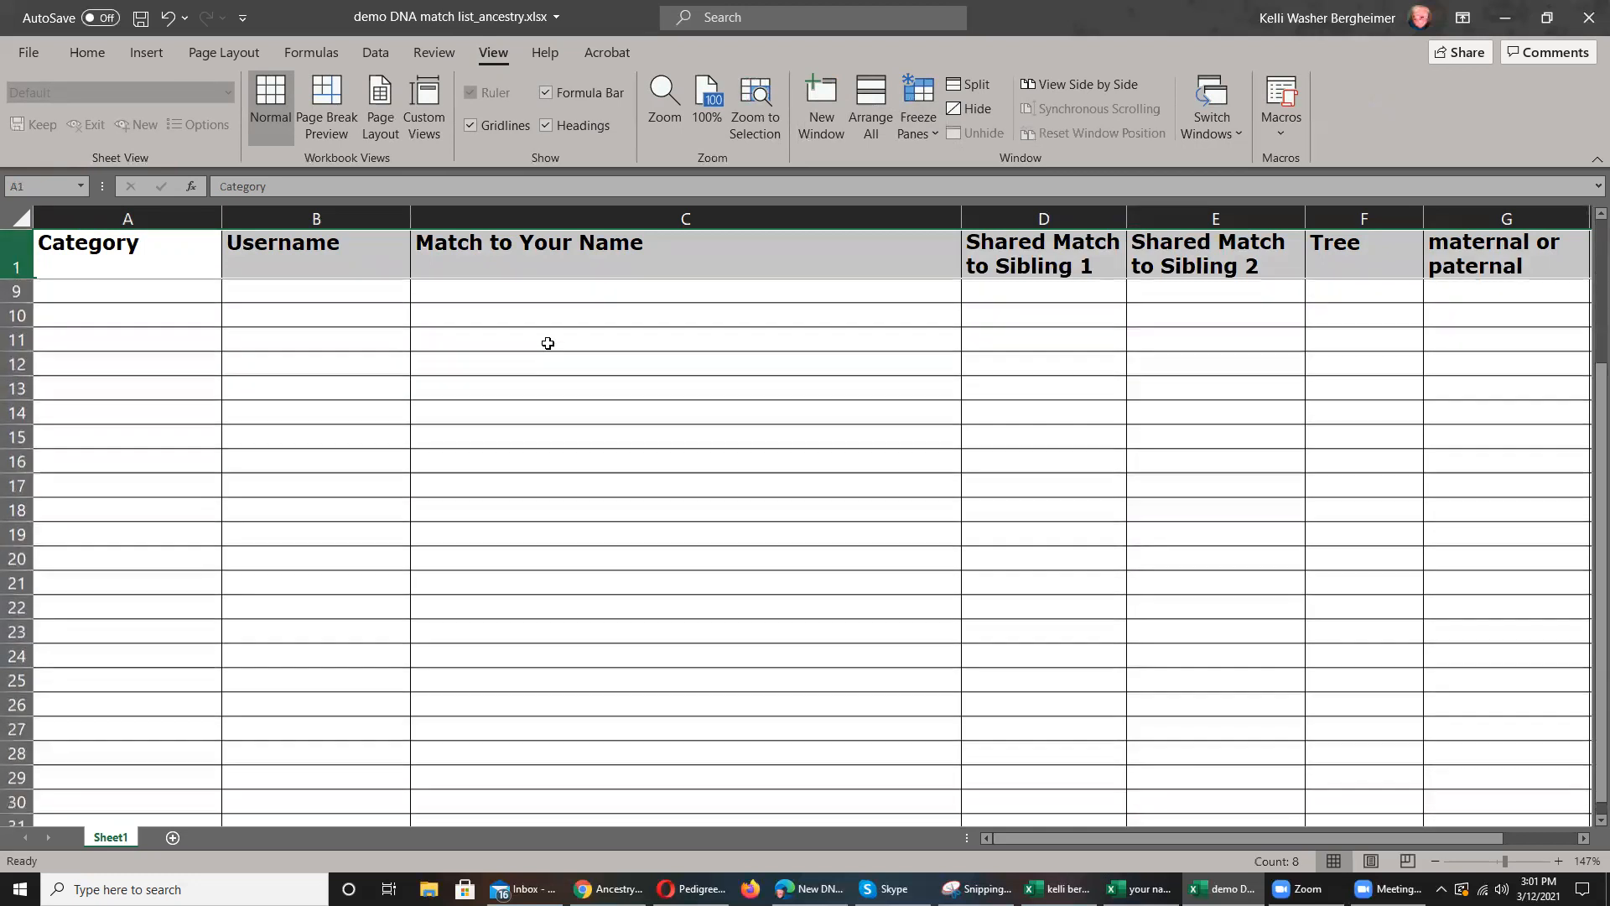
{"action": "scroll", "coordinate": [548, 343], "scroll_direction": "up", "scroll_amount": 6}
{"action": "scroll", "coordinate": [548, 343], "scroll_direction": "down", "scroll_amount": 4}
{"action": "scroll", "coordinate": [547, 345], "scroll_direction": "up", "scroll_amount": 4}
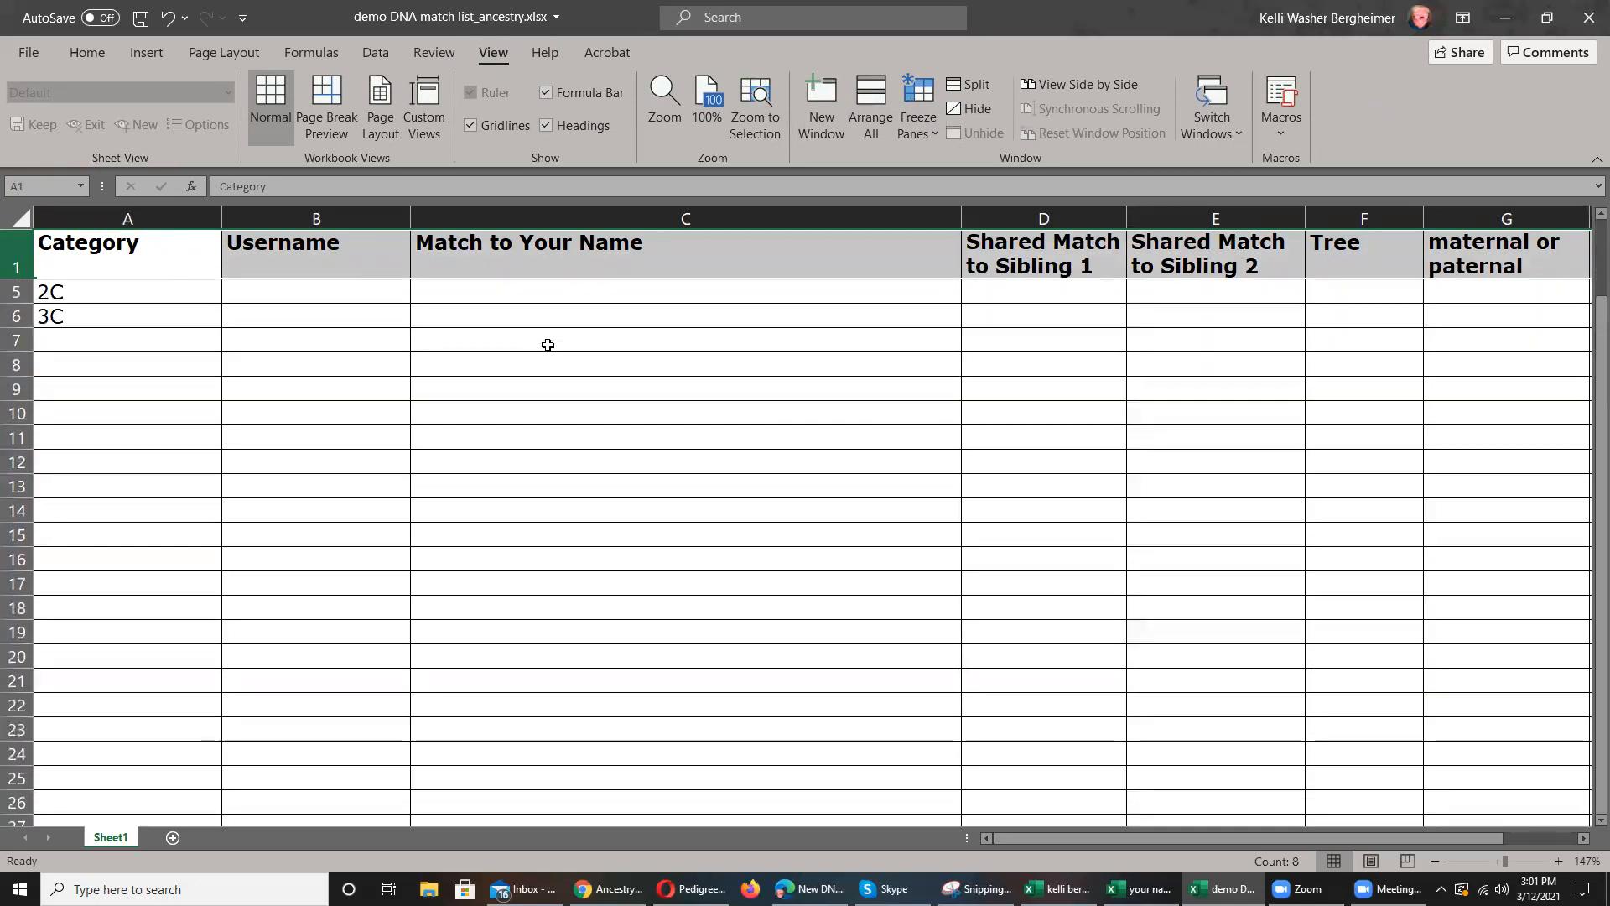
- Enter the match's first name in the Username cell B2 of the Parent/Child row
{"action": "left_click", "coordinate": [324, 315]}
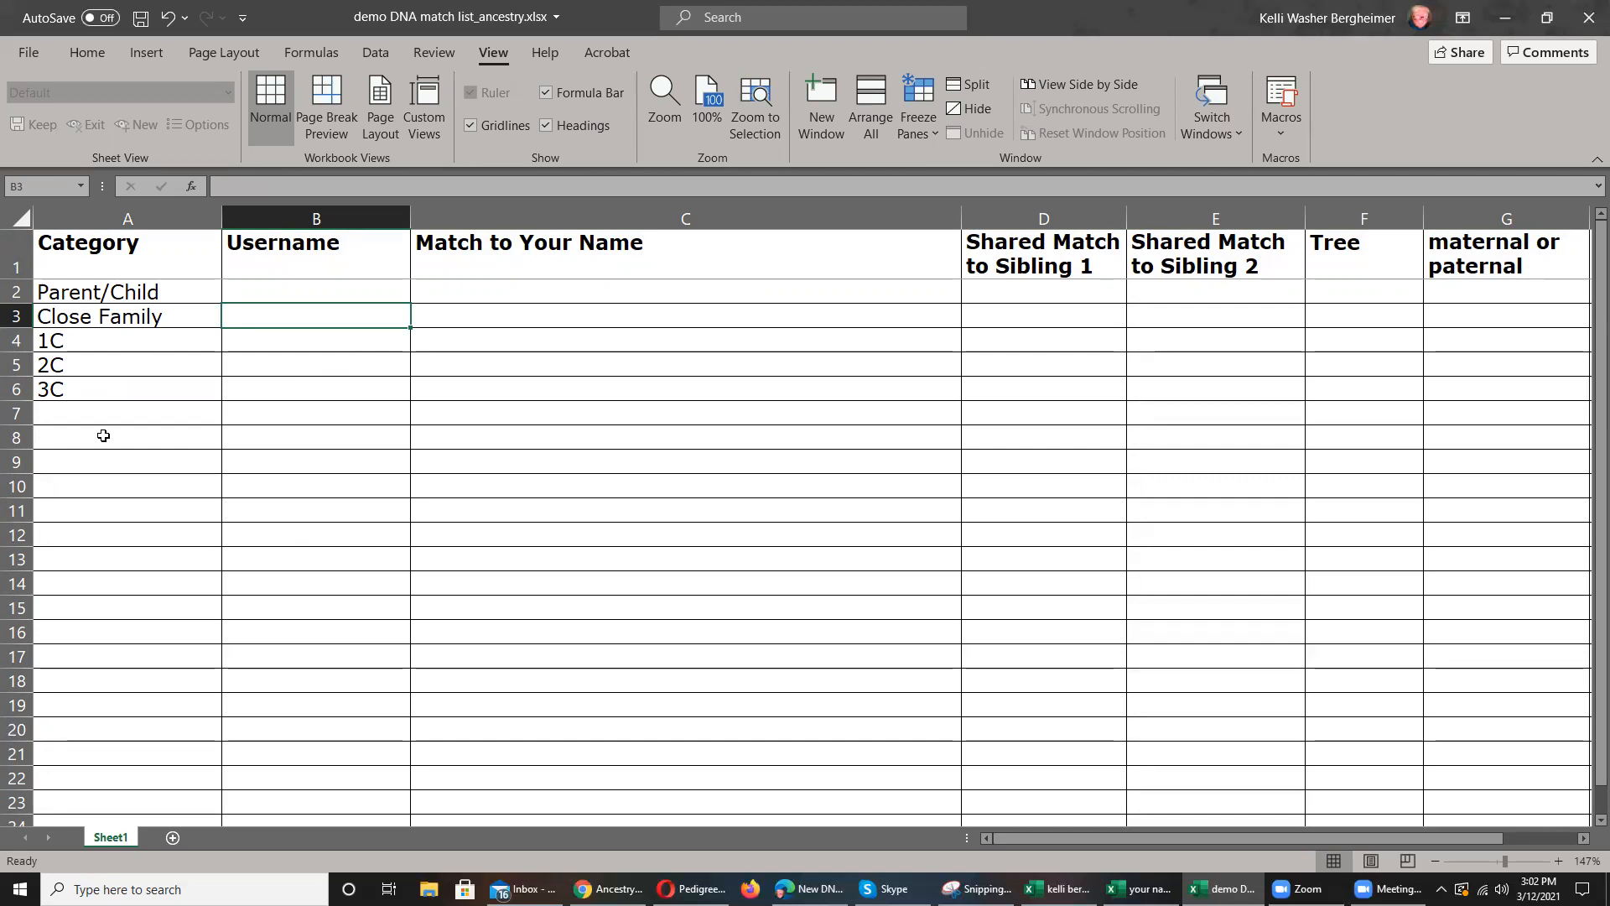
{"action": "left_click", "coordinate": [257, 291]}
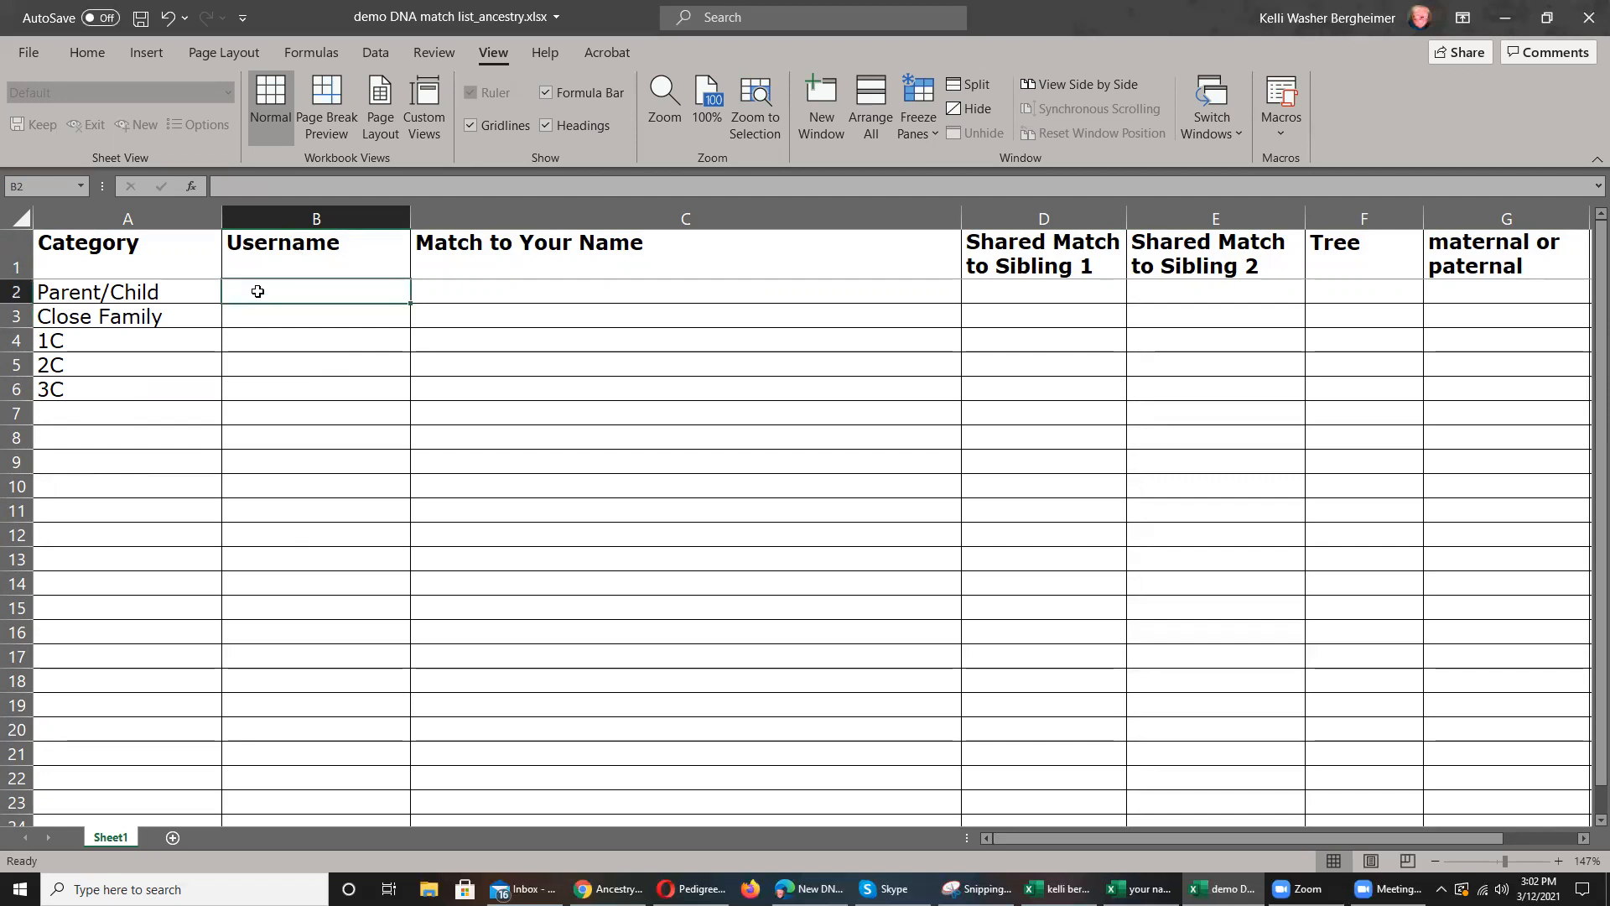
{"action": "type", "text": "April"}
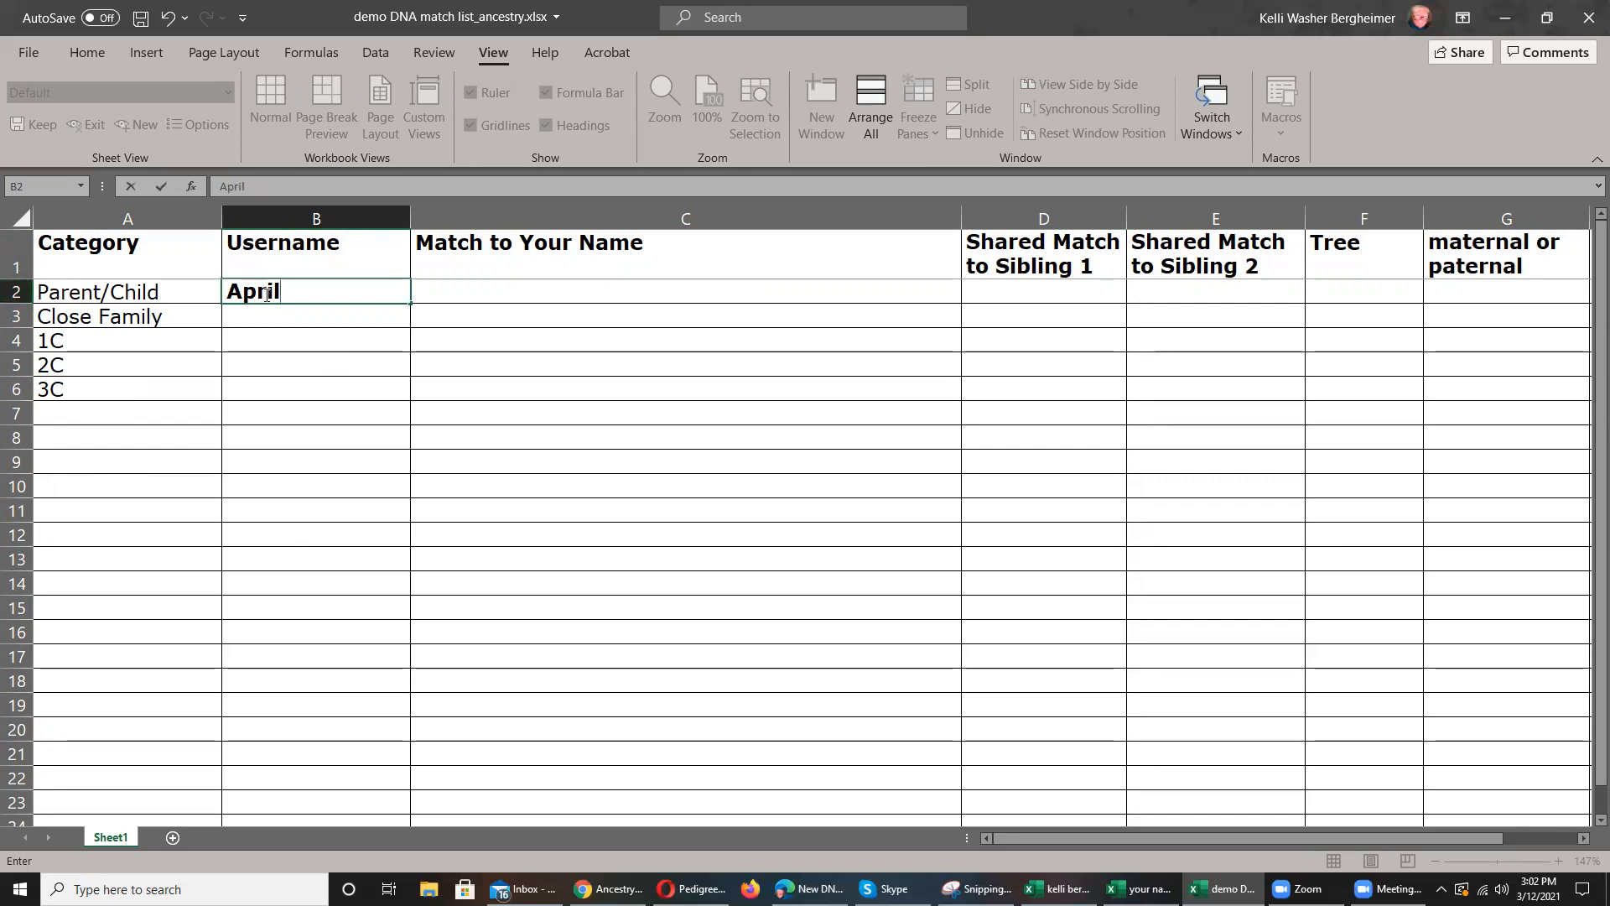
- Remove the bold formatting from all of row 2
{"action": "left_click", "coordinate": [15, 291]}
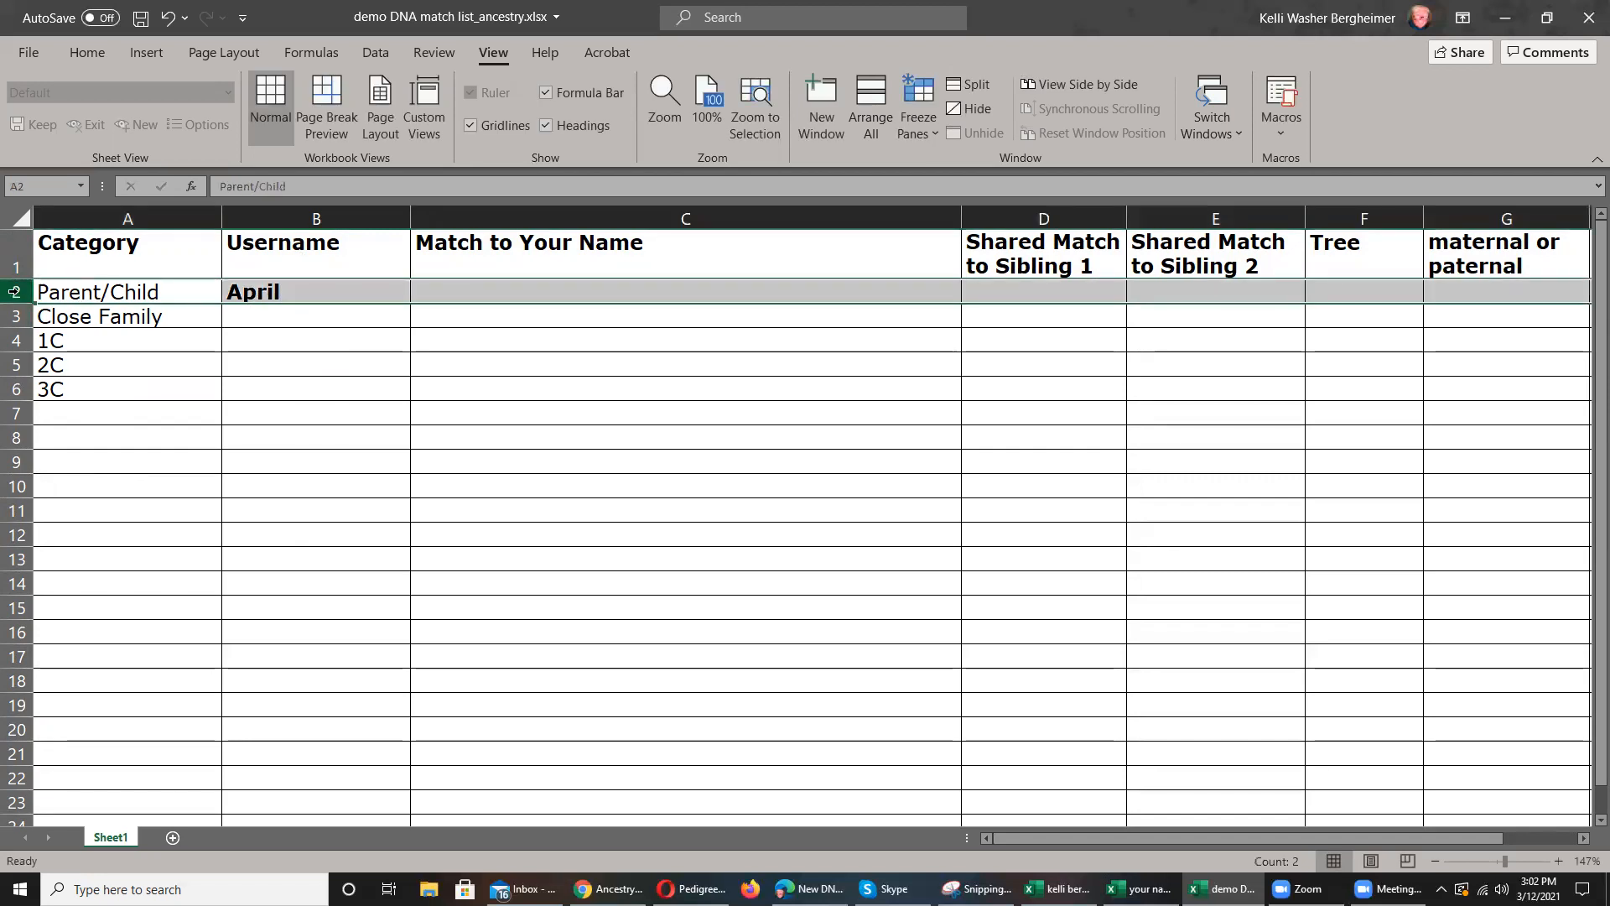
{"action": "left_click", "coordinate": [23, 52]}
{"action": "left_click", "coordinate": [17, 37]}
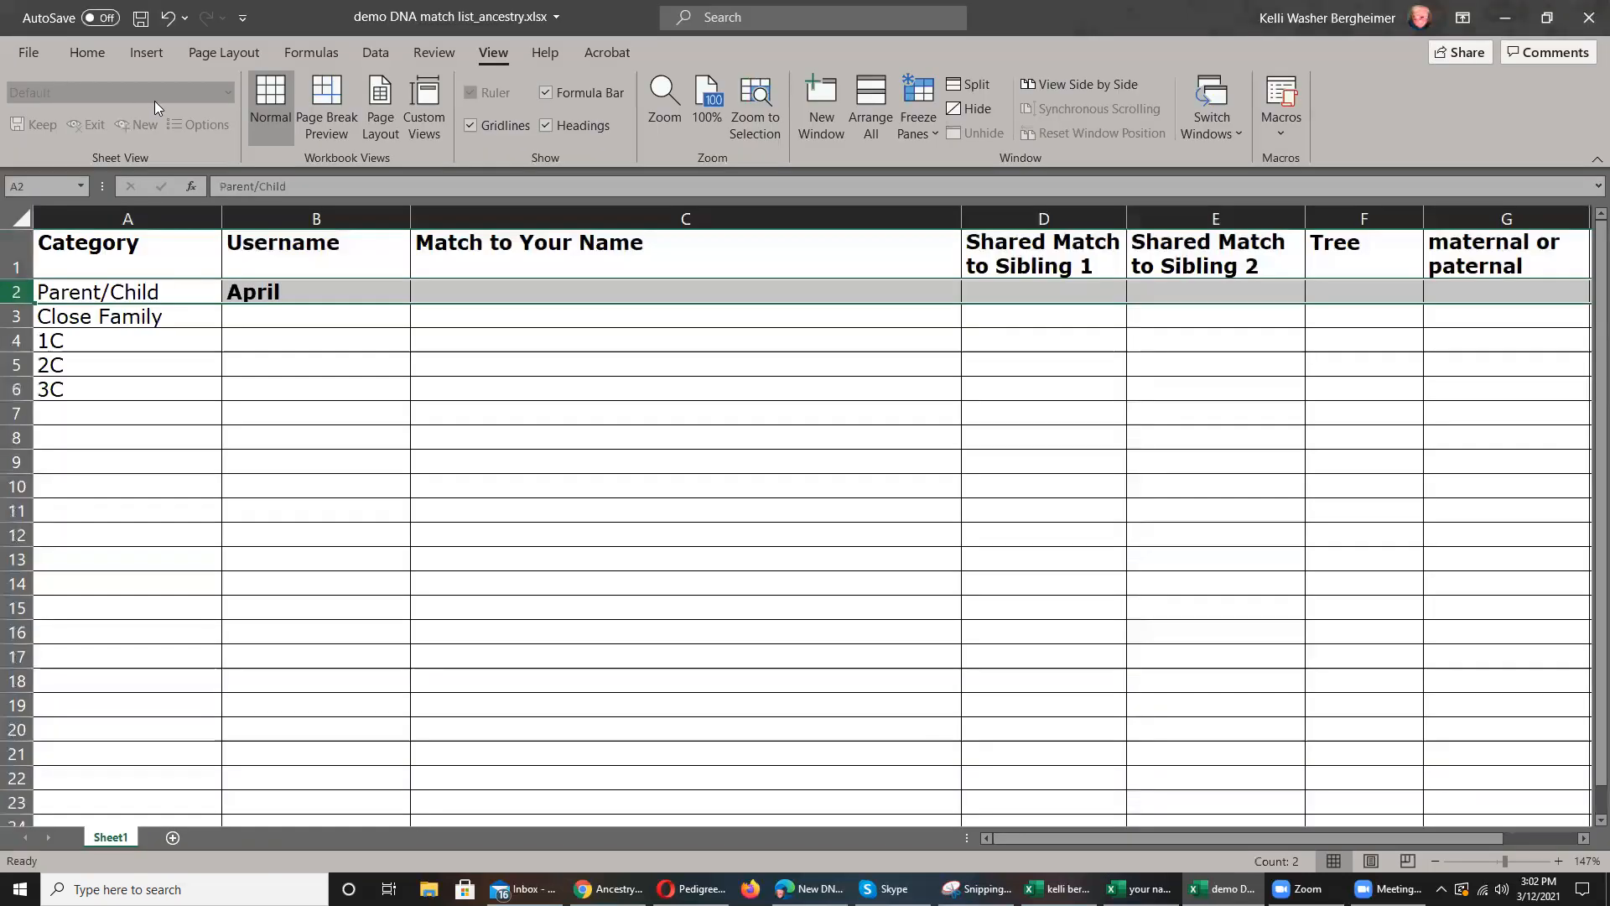
{"action": "left_click", "coordinate": [85, 53]}
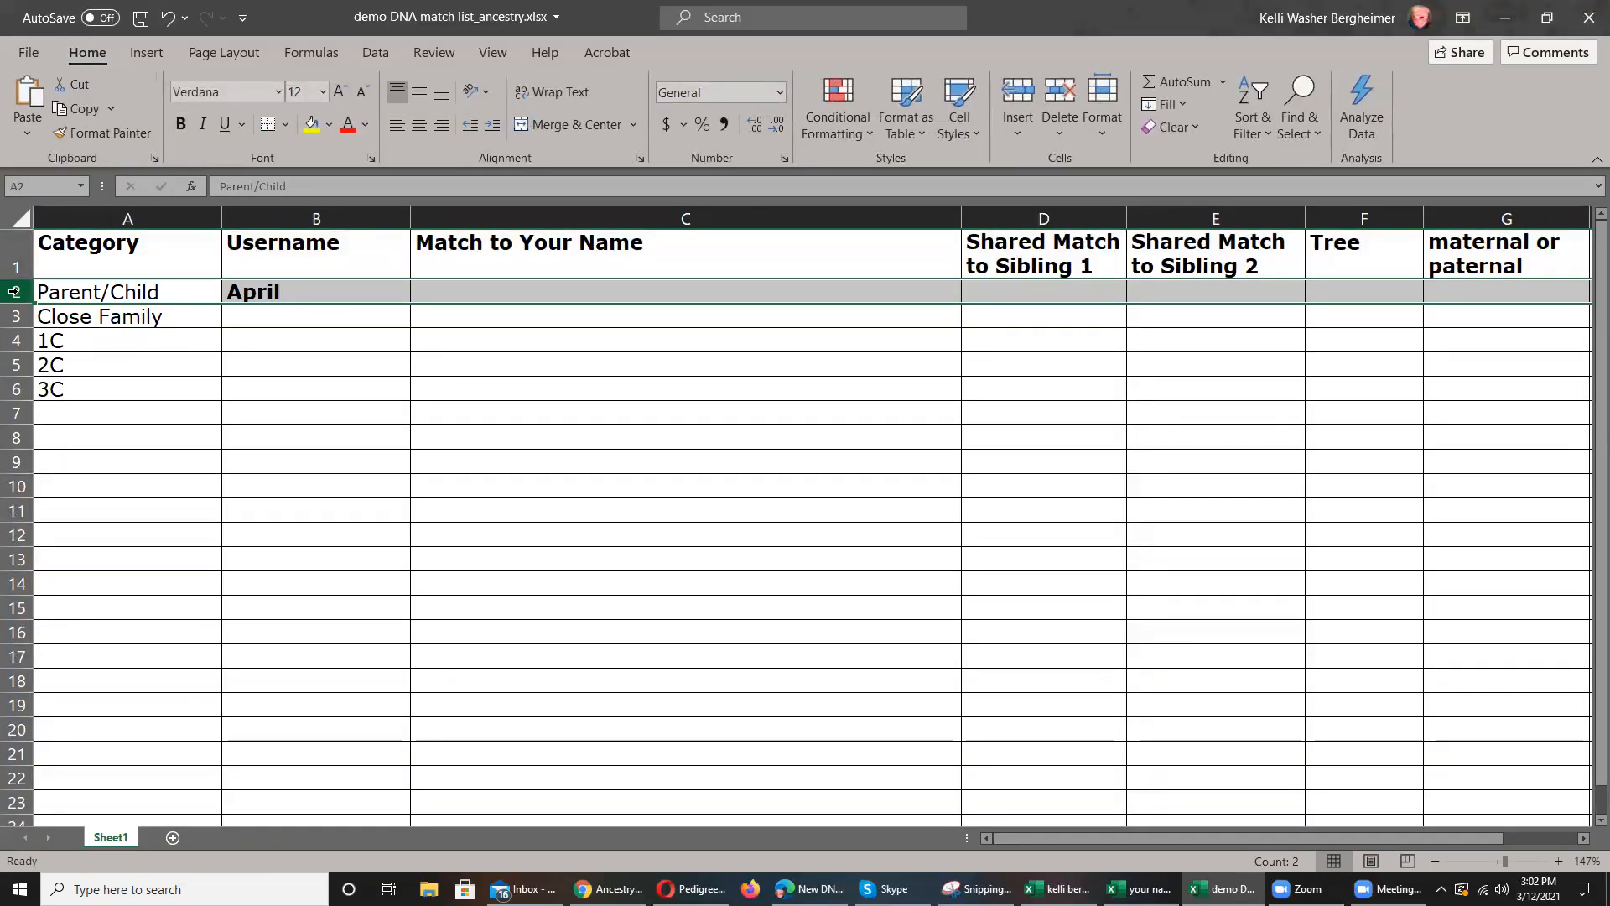
{"action": "left_click", "coordinate": [180, 126]}
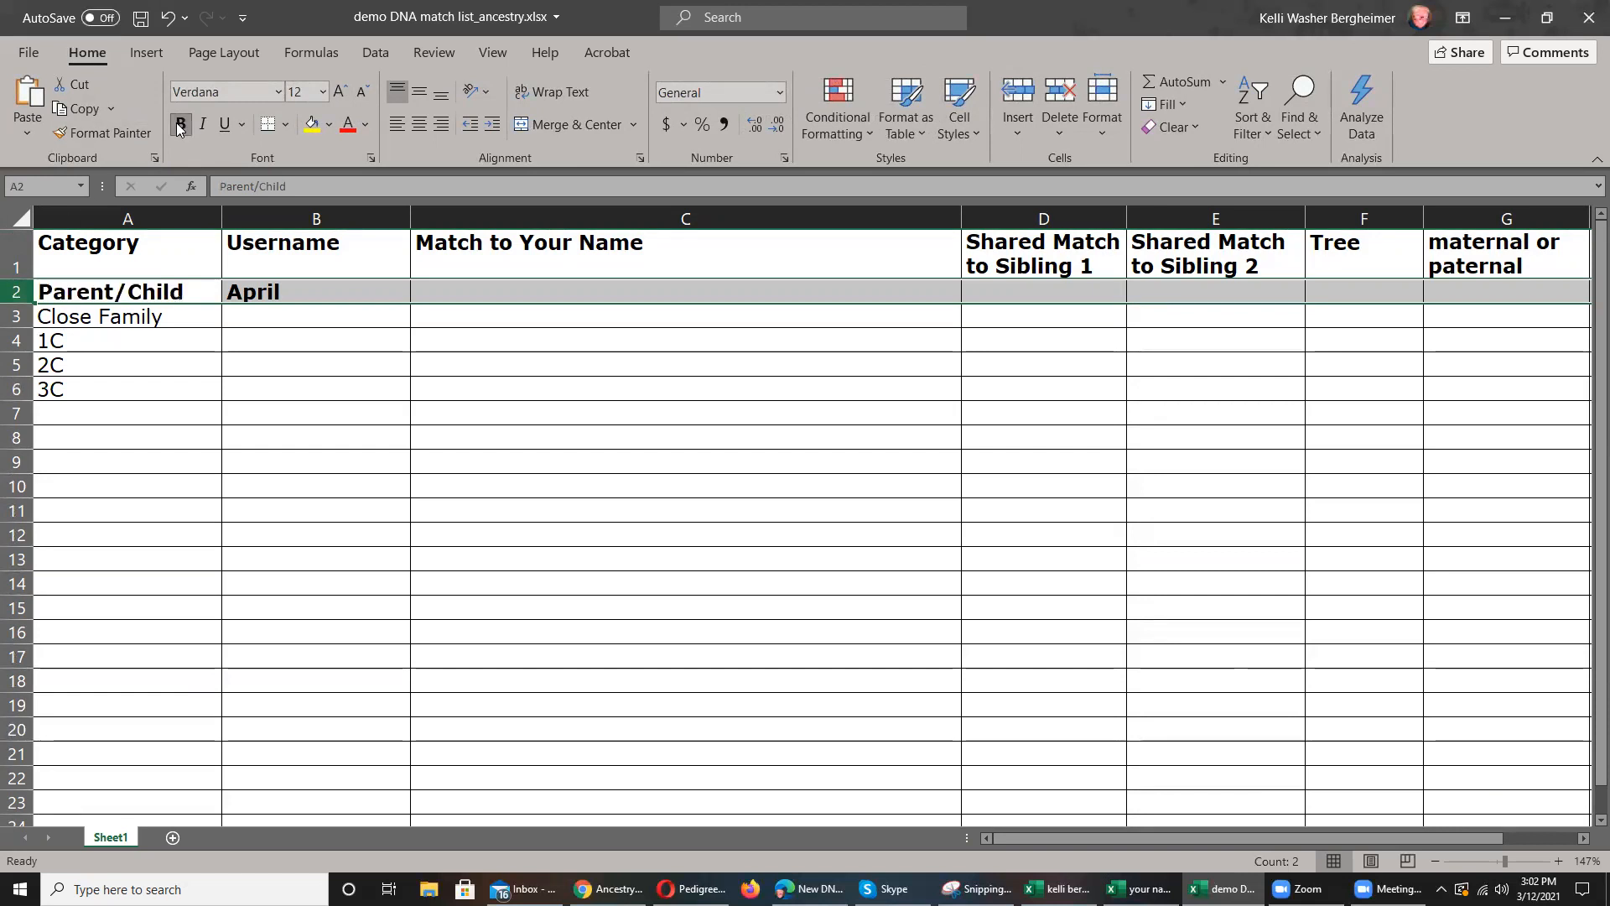
{"action": "left_click", "coordinate": [179, 126]}
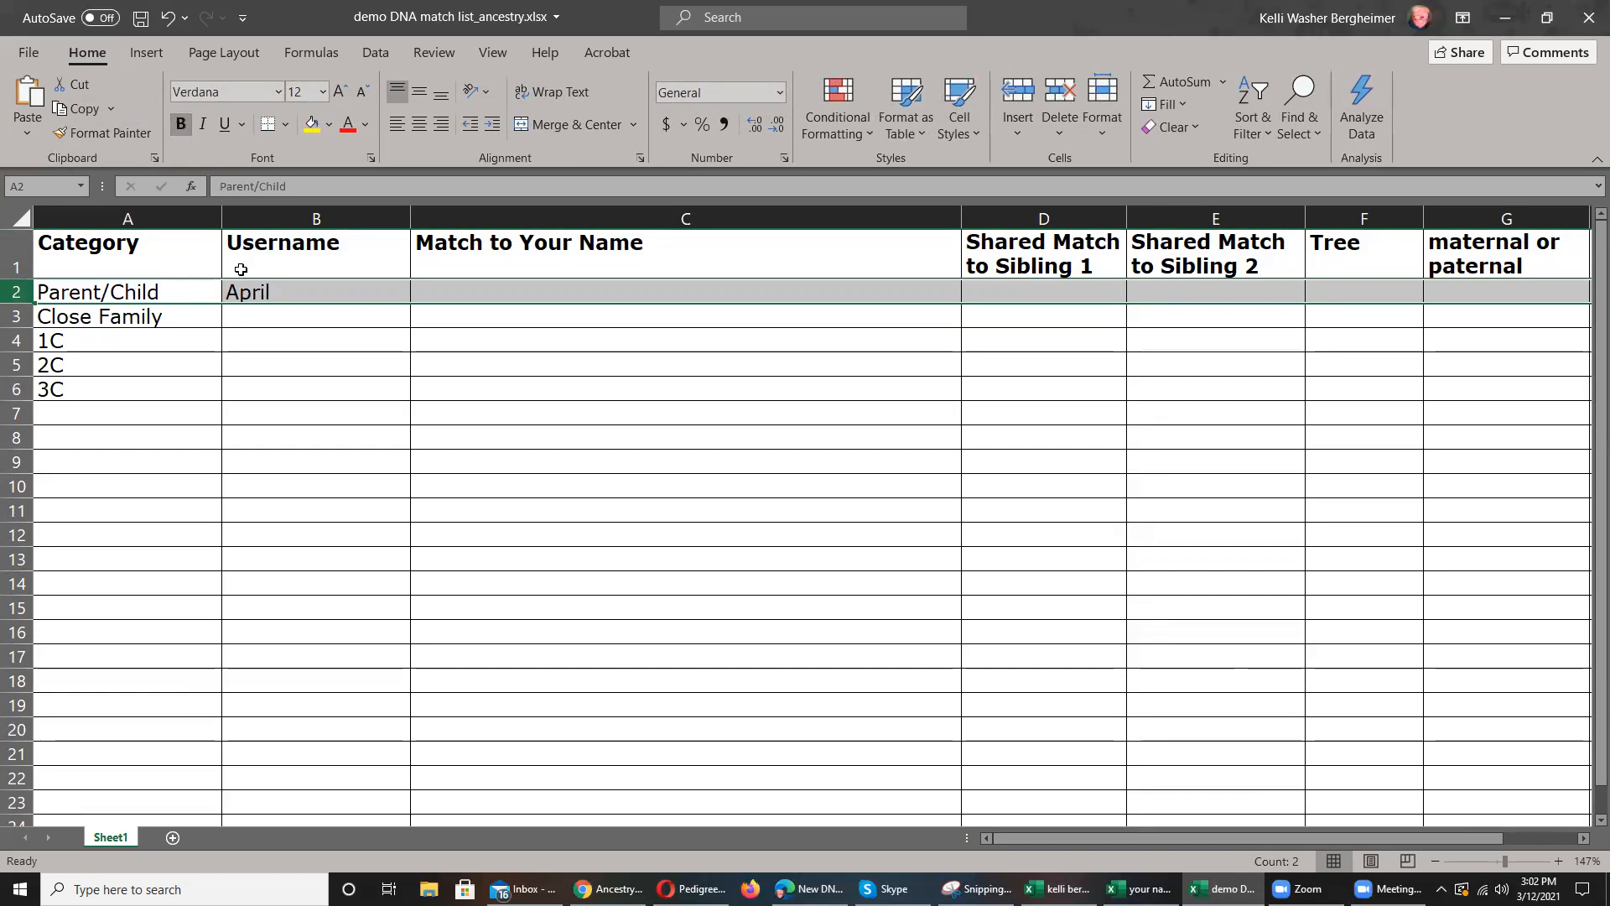
{"action": "left_click", "coordinate": [266, 325]}
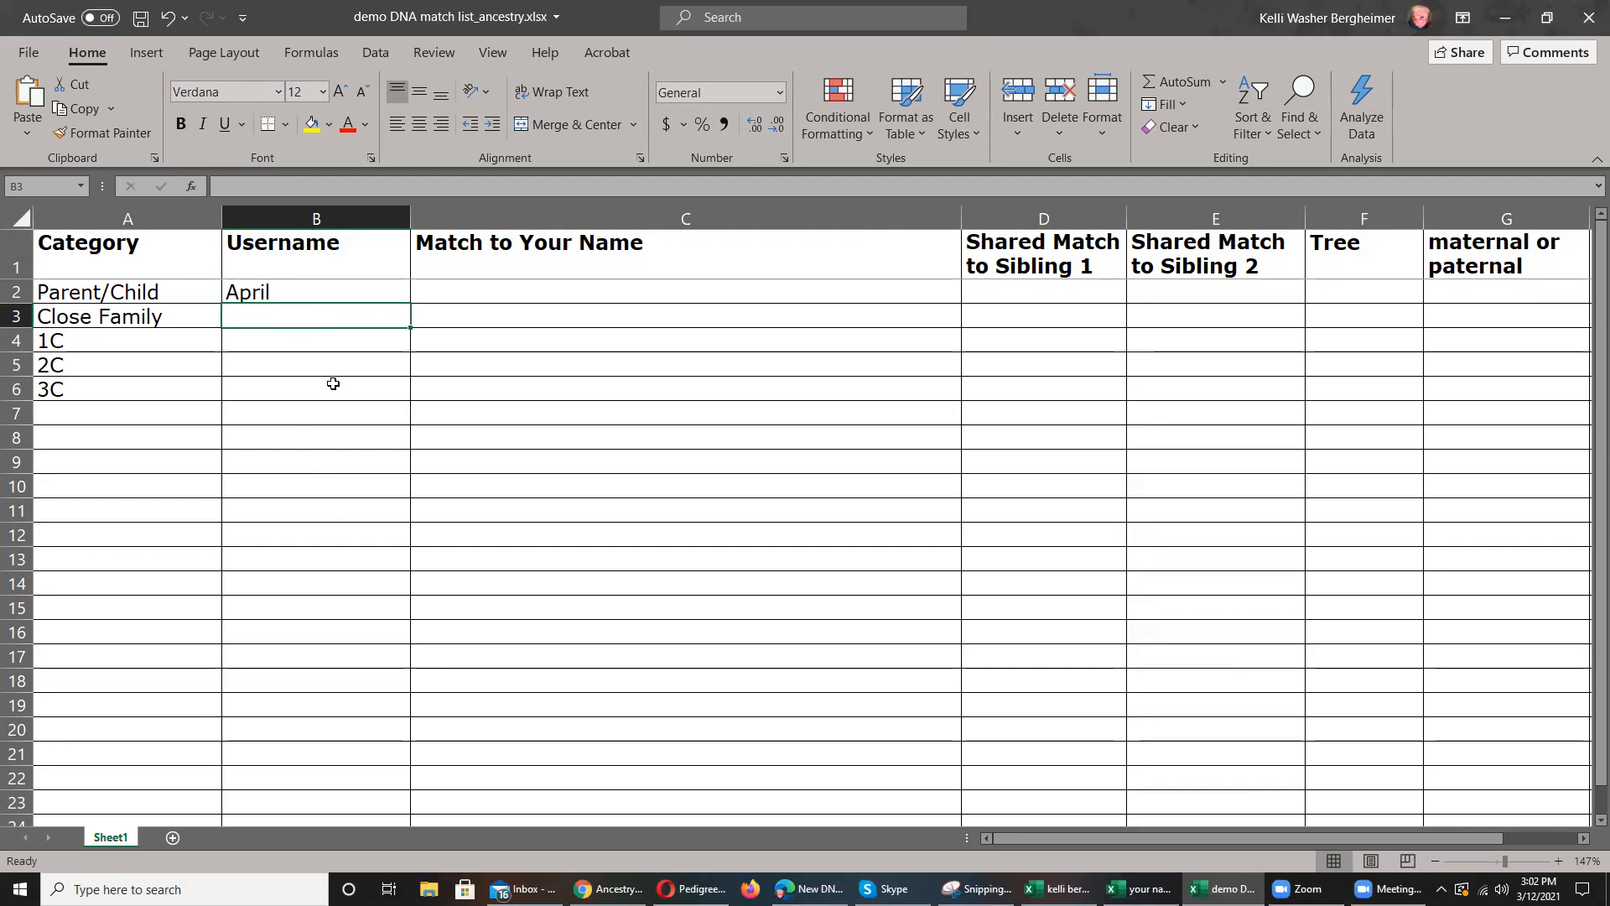
- Apply All Borders to every cell of the sheet
{"action": "left_click", "coordinate": [23, 218]}
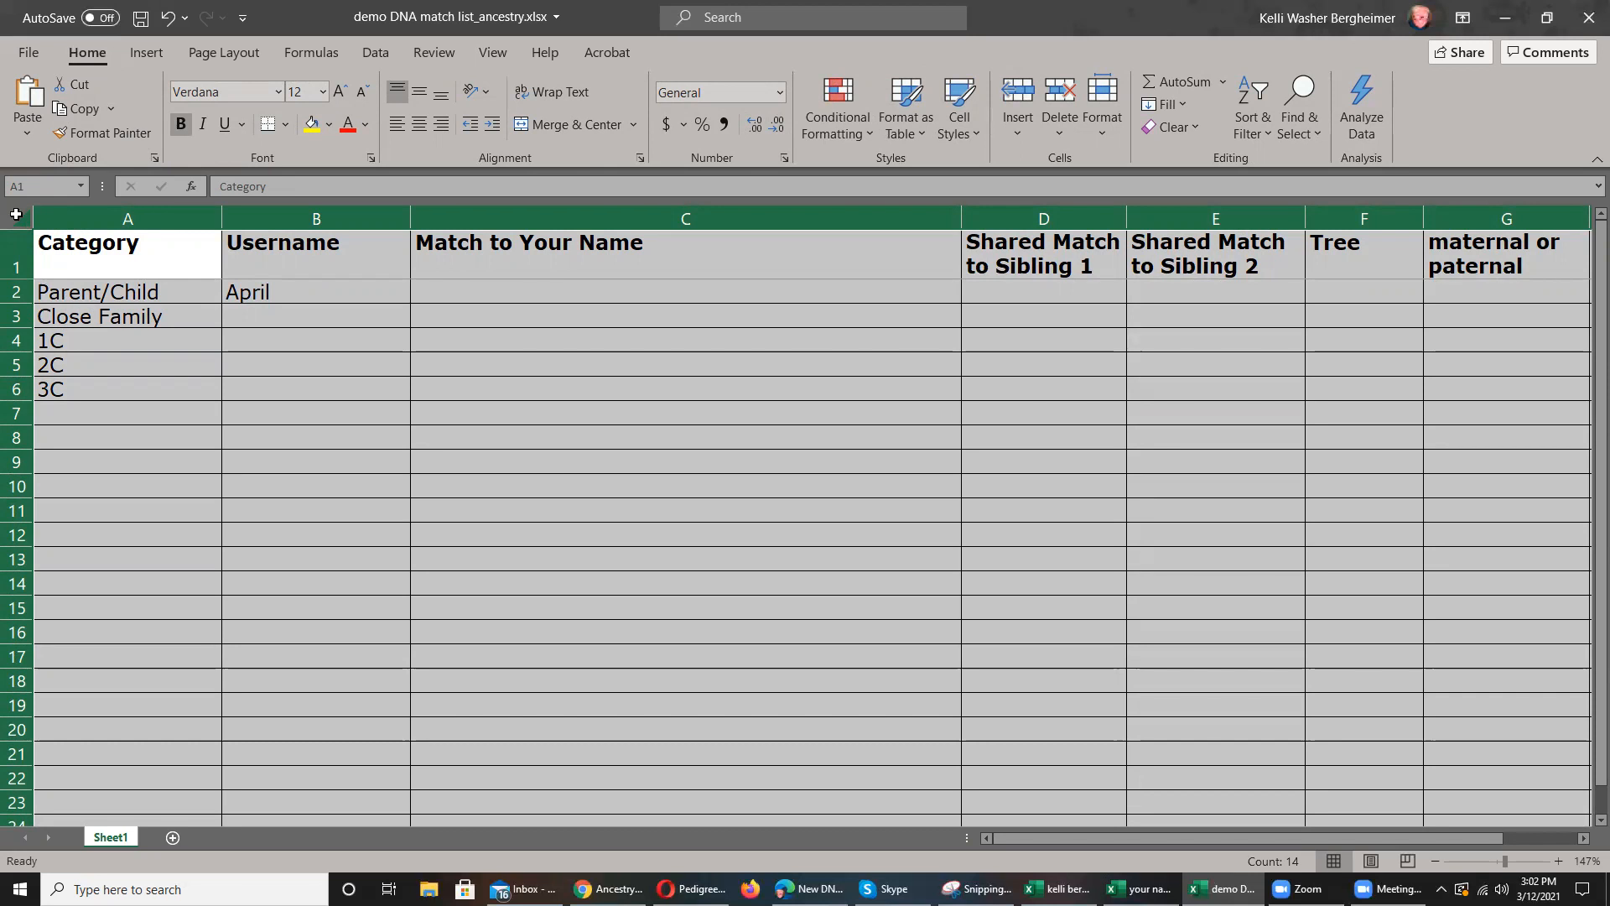
{"action": "left_click", "coordinate": [286, 126]}
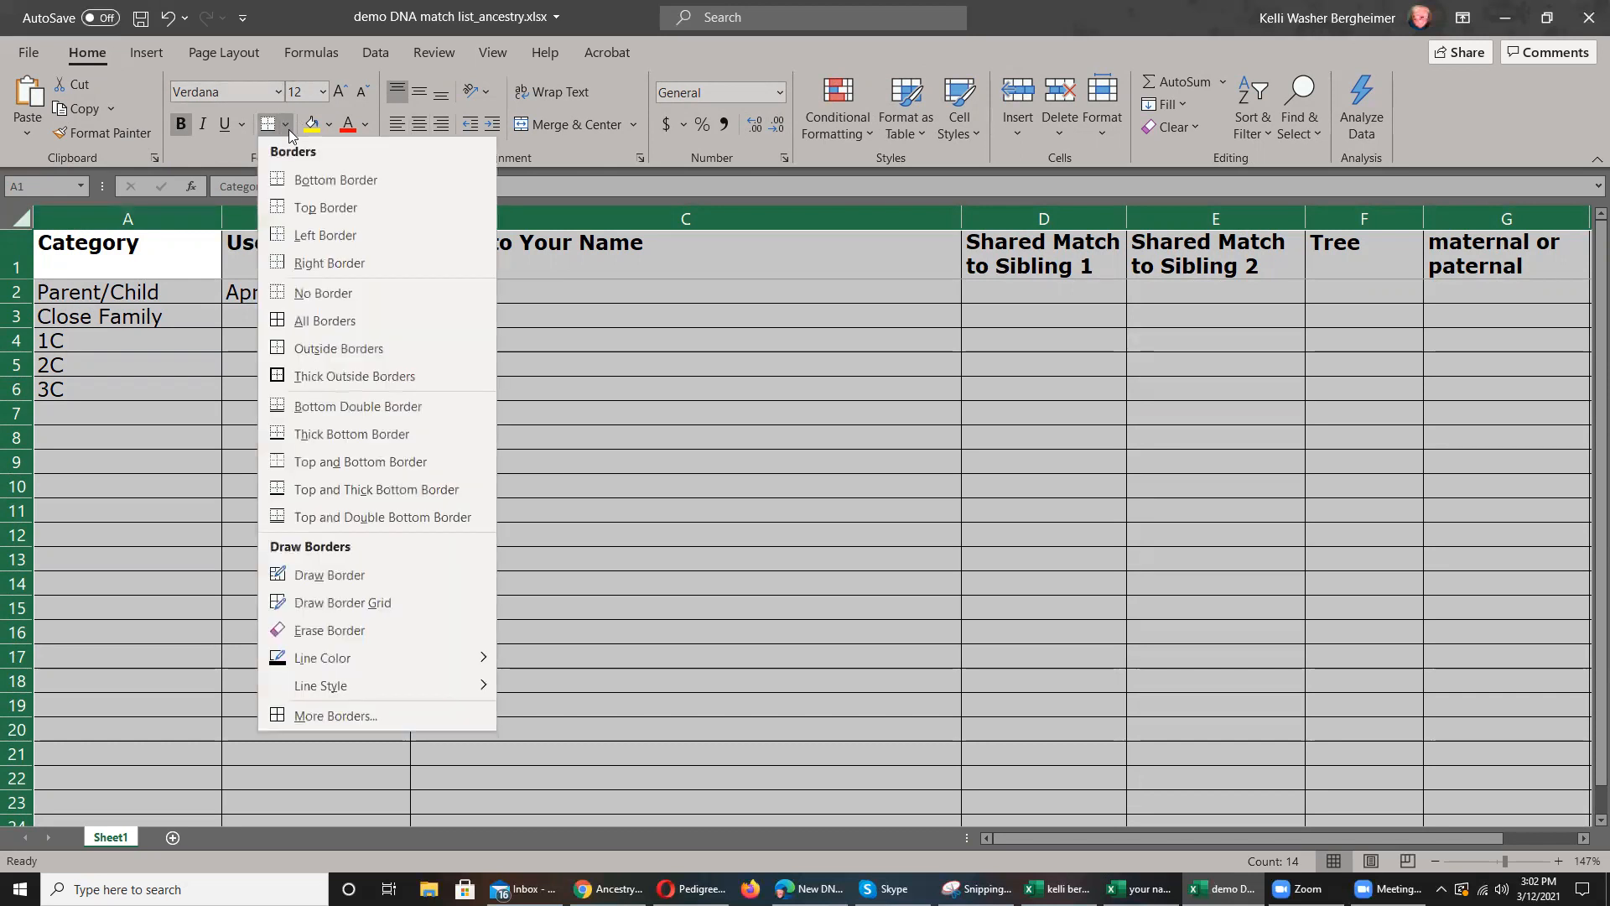
{"action": "left_click", "coordinate": [308, 323]}
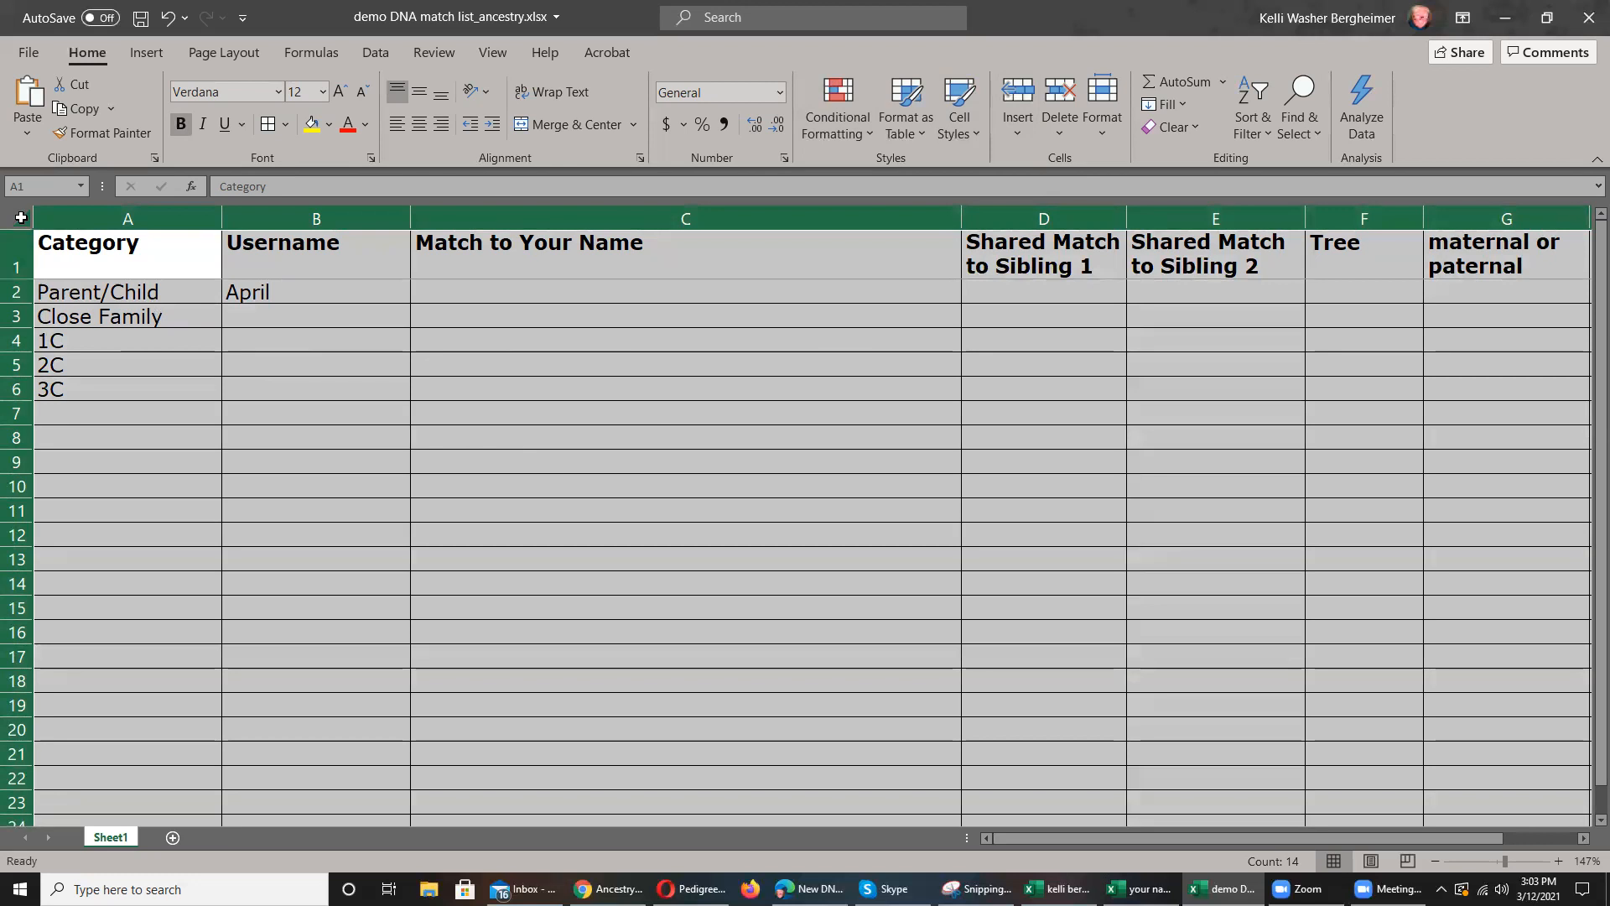
{"action": "left_click", "coordinate": [113, 367]}
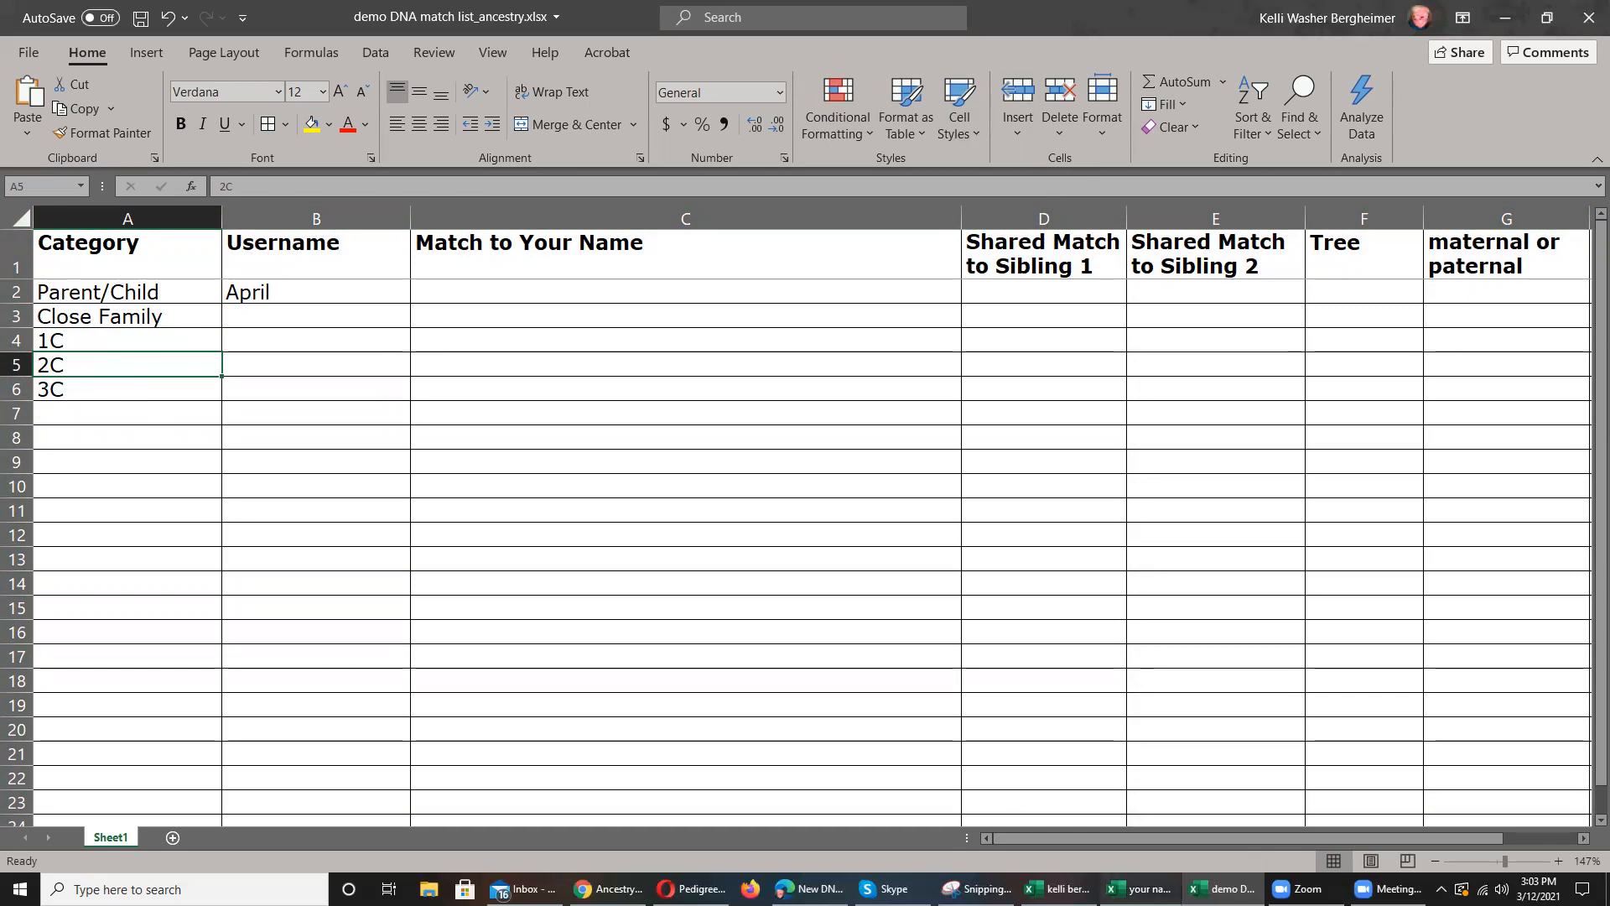
- Switch to the Ancestry match list in Chrome, open the mother's-side Parent/Child match, and select its names, predicted relationship and shared DNA text
{"action": "mouse_move", "coordinate": [1141, 889]}
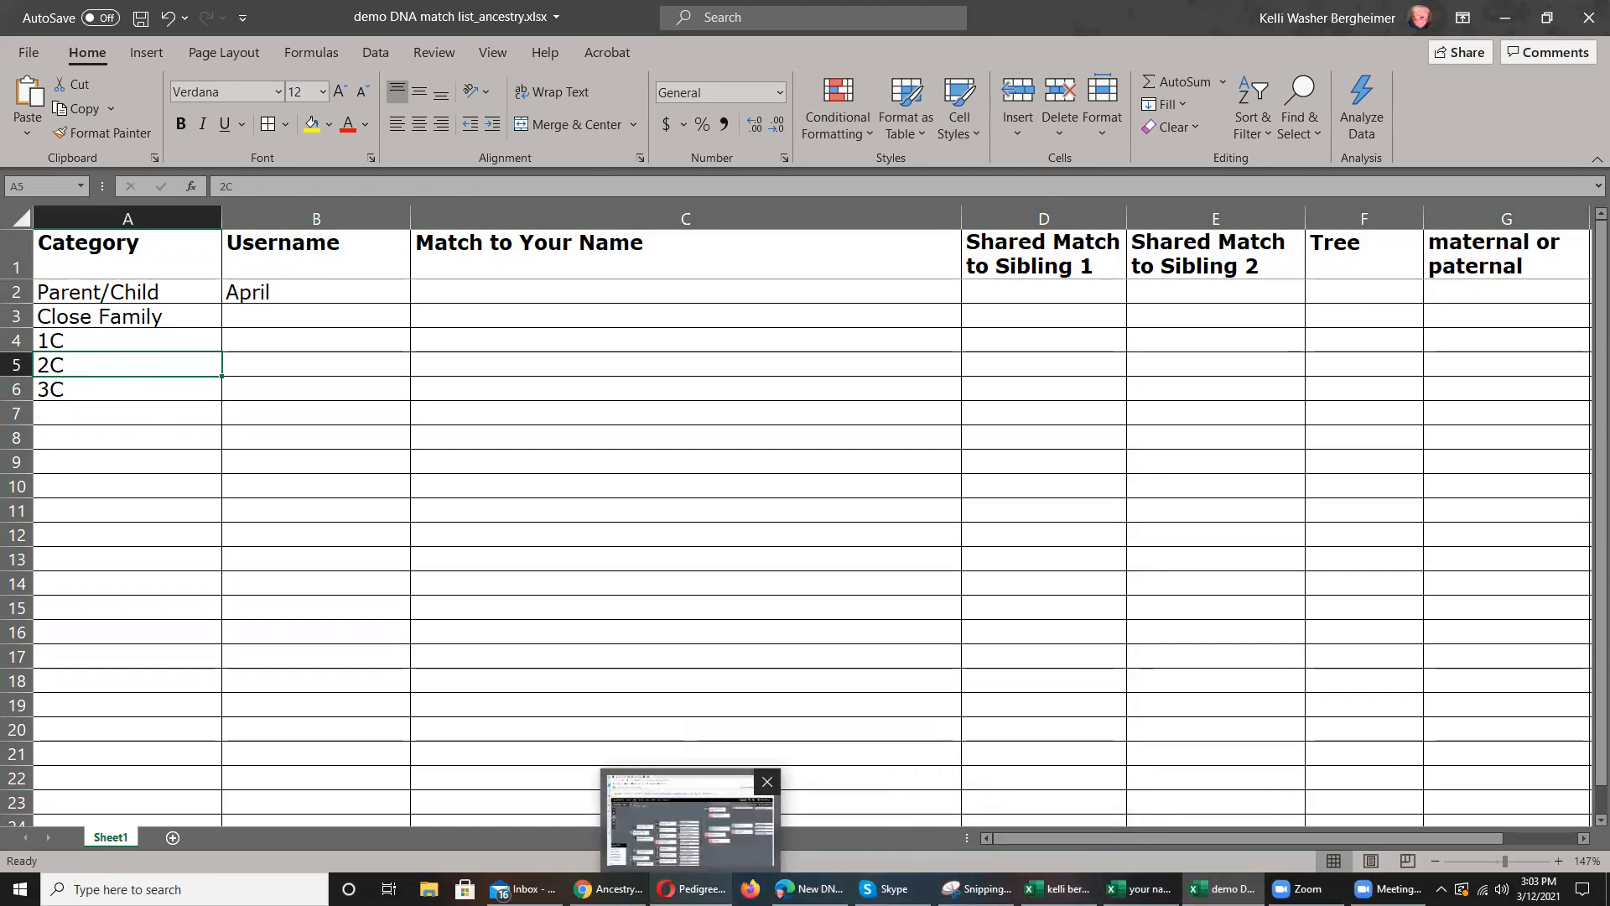
{"action": "left_click", "coordinate": [608, 889]}
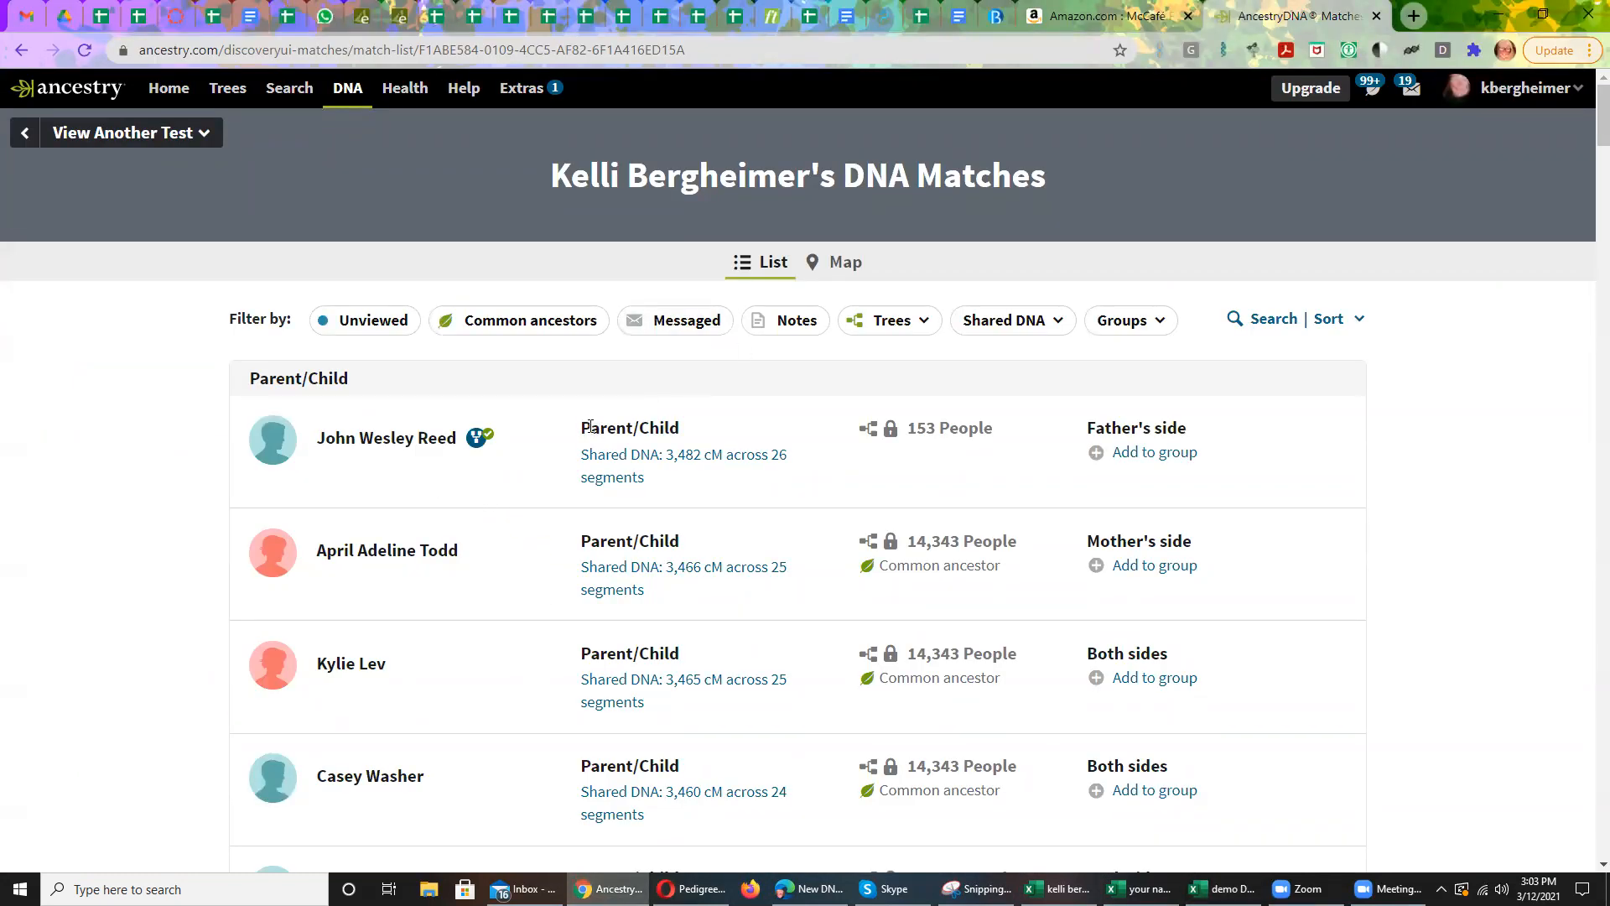
{"action": "left_click", "coordinate": [394, 556]}
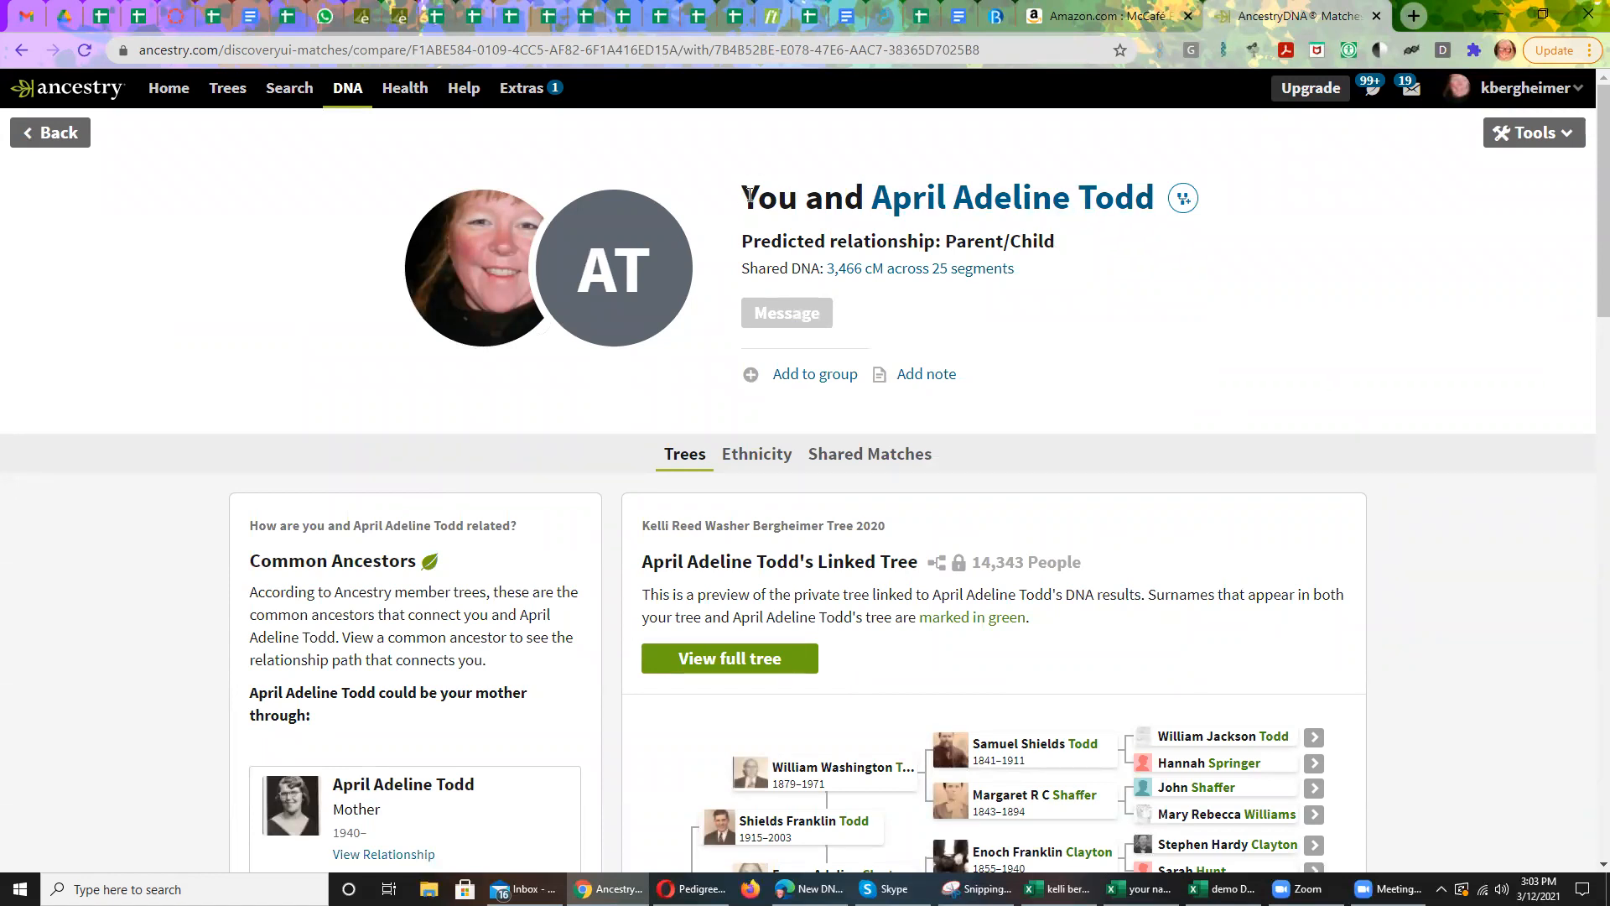
{"action": "left_click_drag", "start_coordinate": [749, 196], "coordinate": [1034, 279]}
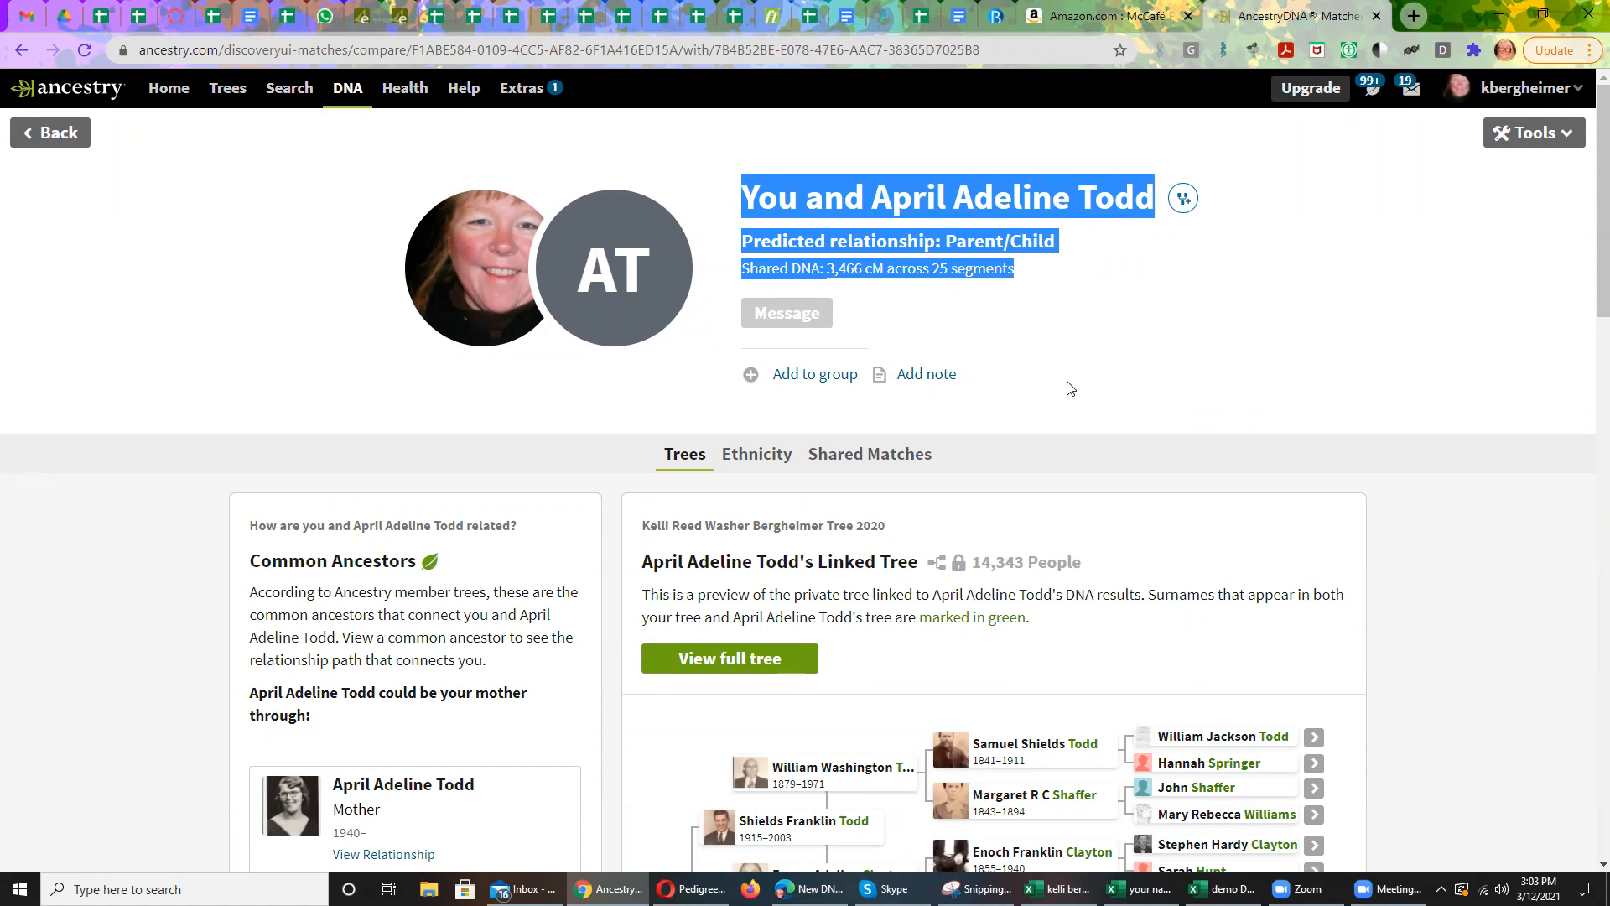
- Try to paste the match details into C2 of the Excel match list, and undo the paste
{"action": "left_click", "coordinate": [1222, 889]}
{"action": "left_click", "coordinate": [435, 305]}
{"action": "left_click", "coordinate": [436, 292]}
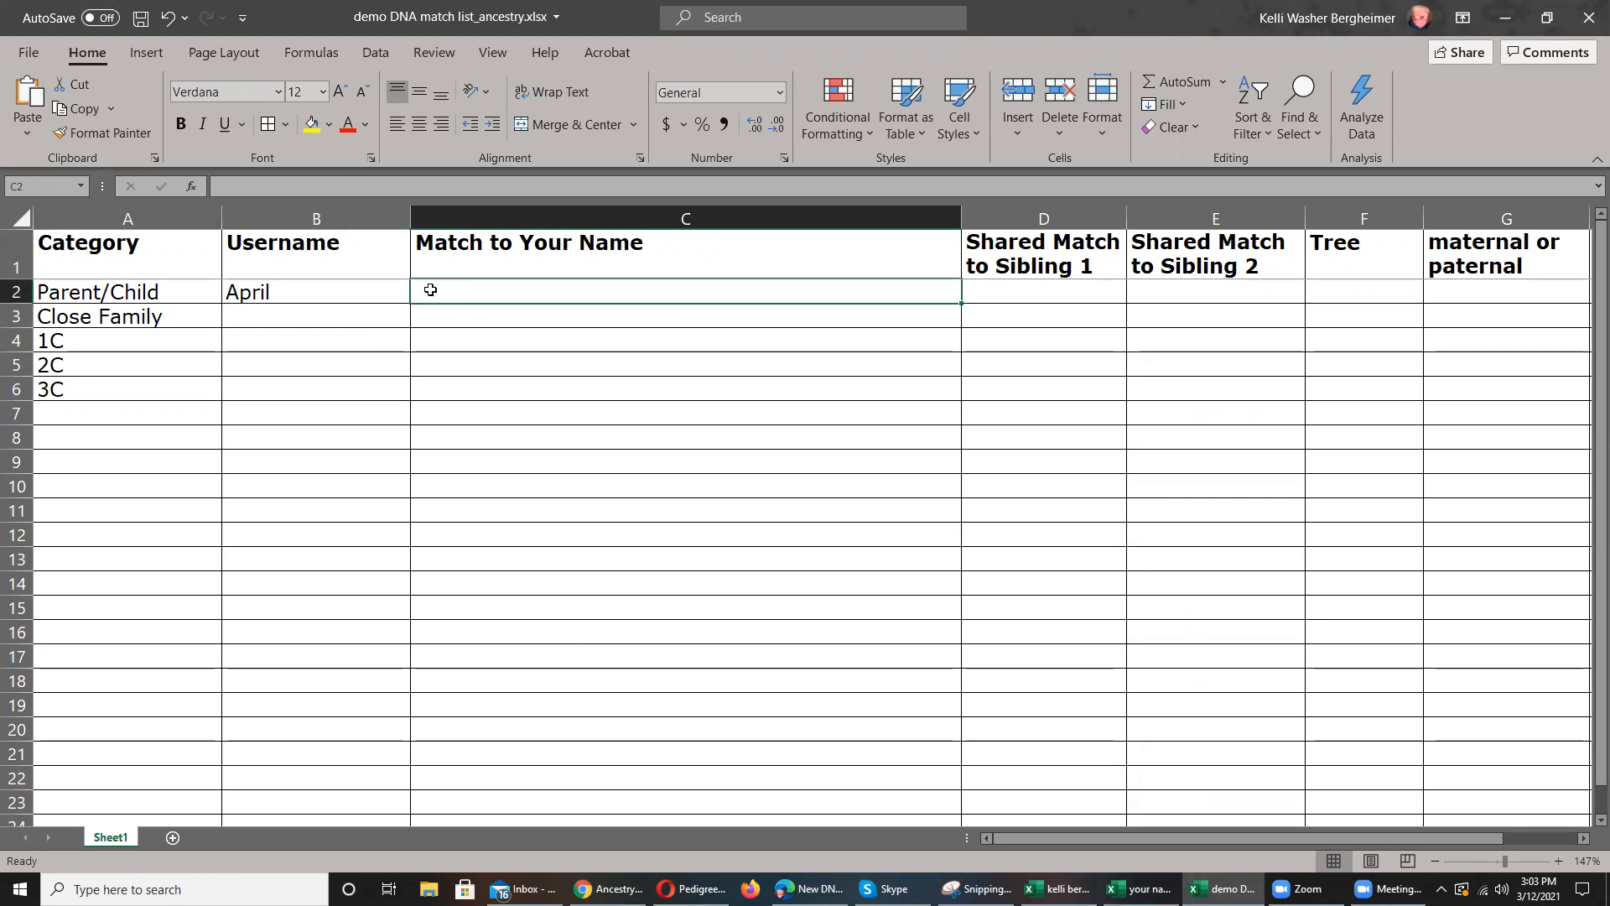
{"action": "type", "text": "Student can still view and print correct responses after s/he finishes the assessment. We need to turn off the print options for students."}
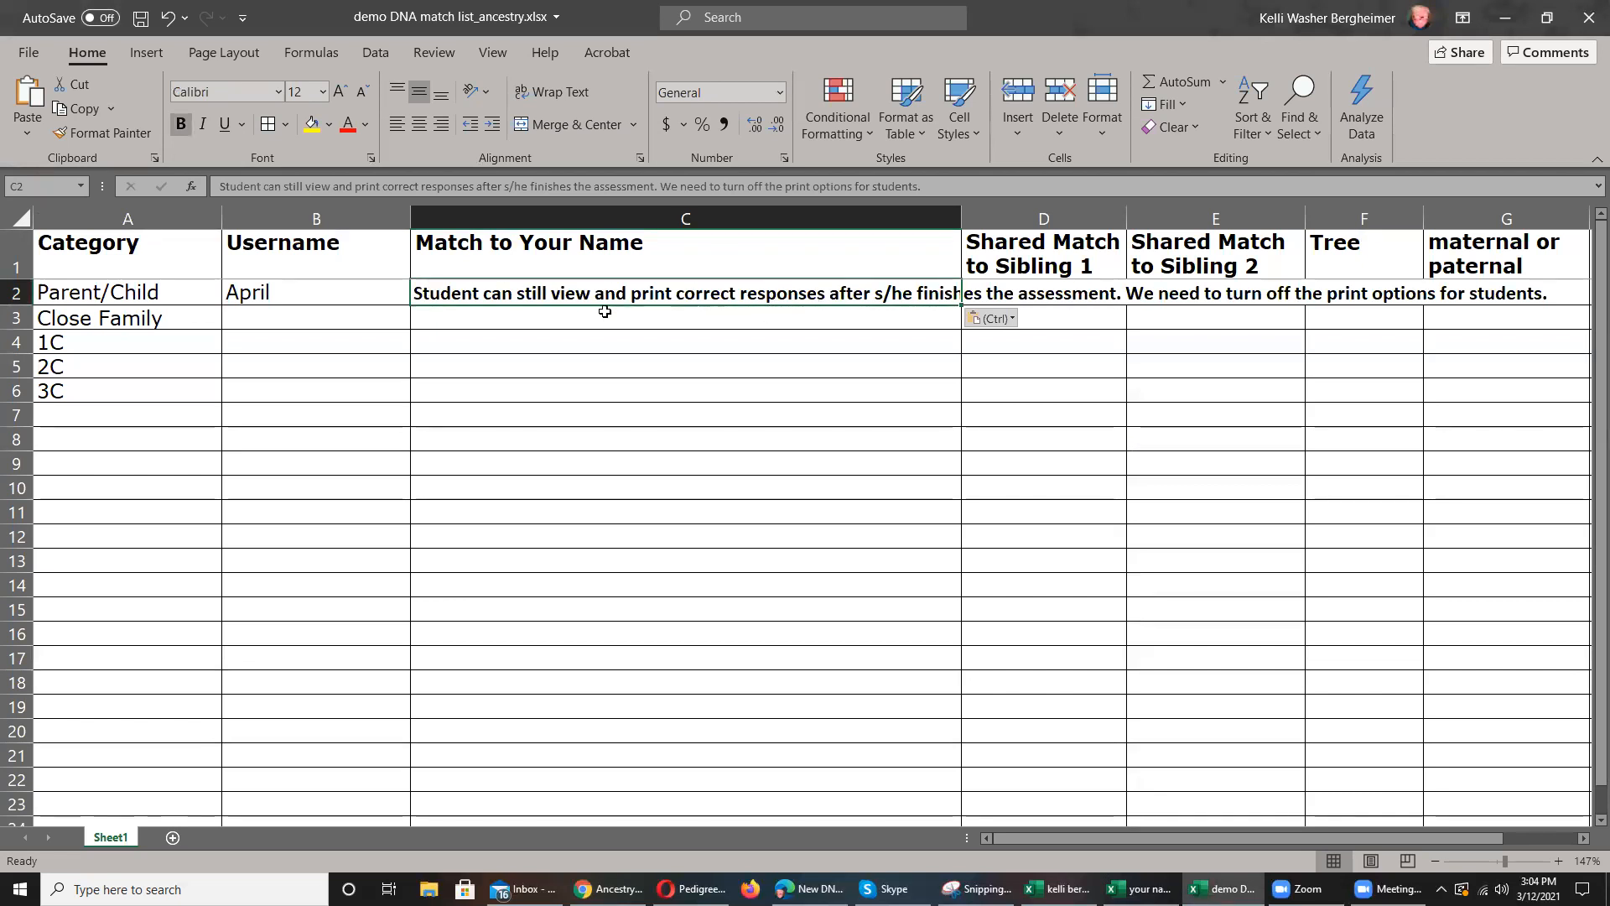
{"action": "left_click", "coordinate": [168, 17]}
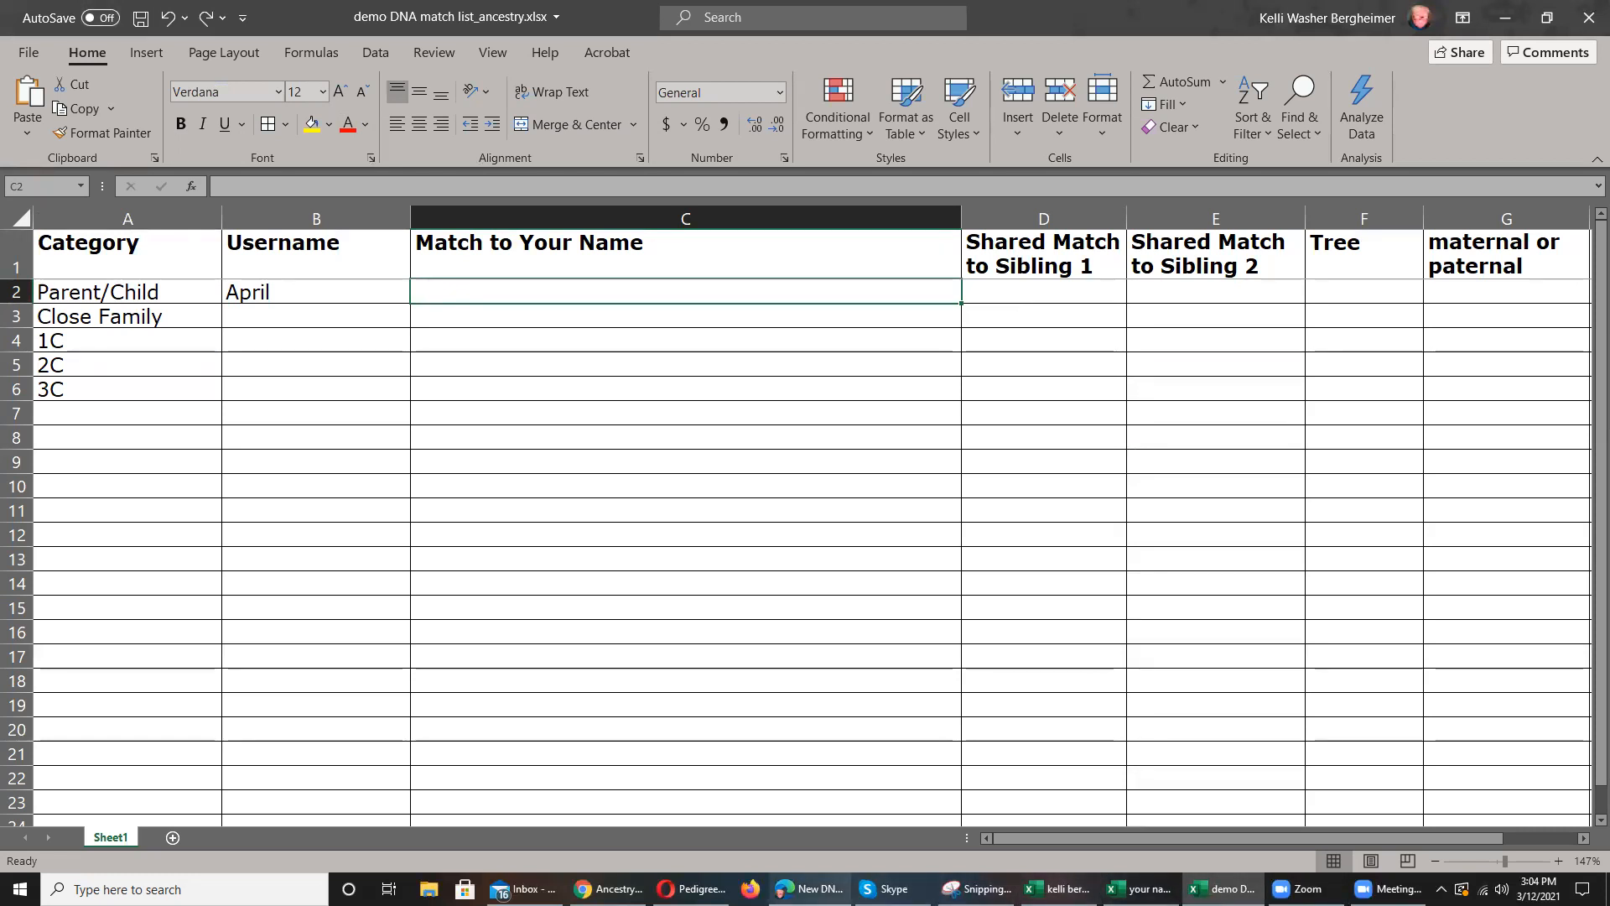
- Switch back to the match's Ancestry page and copy the names, predicted relationship and shared DNA lines
{"action": "mouse_move", "coordinate": [810, 889]}
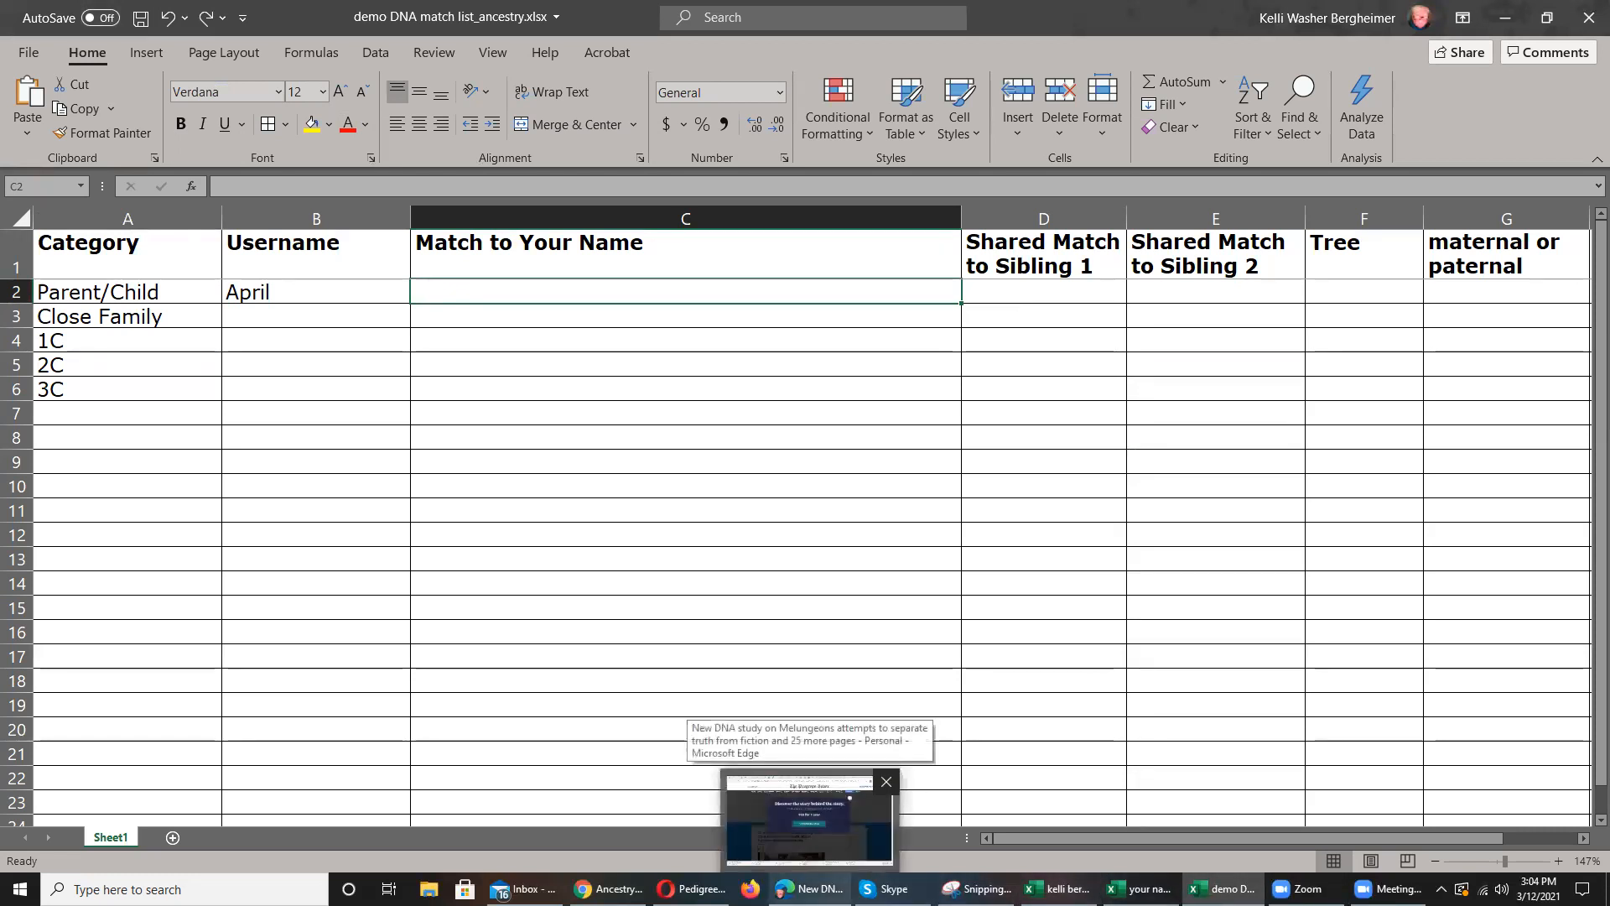
{"action": "mouse_move", "coordinate": [608, 889]}
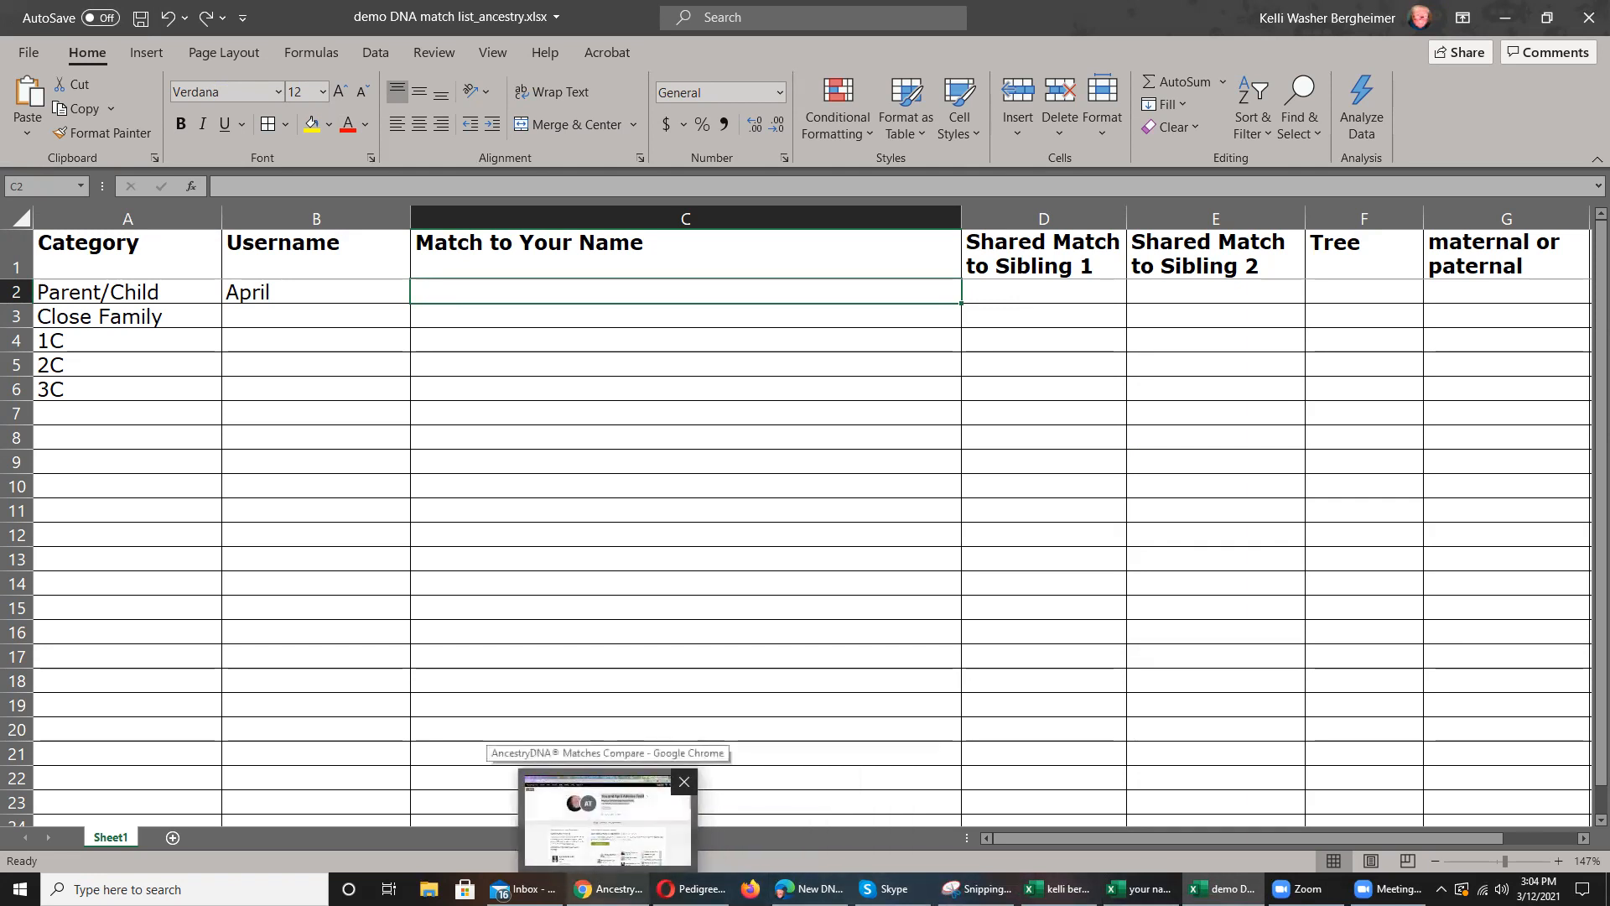
{"action": "left_click", "coordinate": [605, 817]}
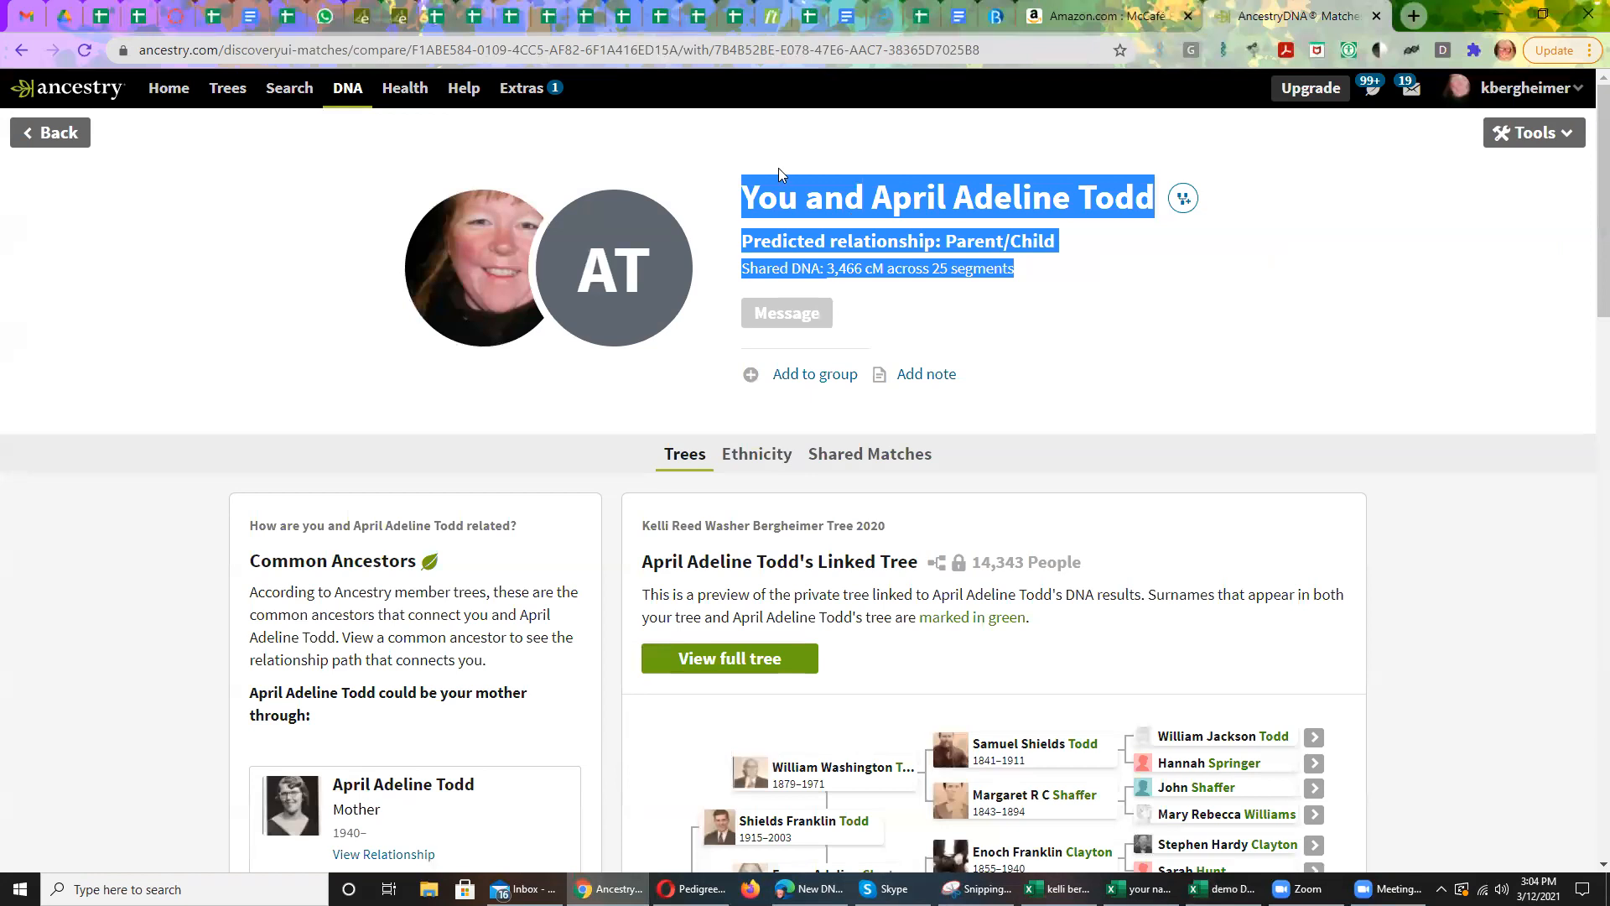
{"action": "left_click", "coordinate": [761, 183]}
{"action": "left_click_drag", "start_coordinate": [743, 190], "coordinate": [1039, 273]}
{"action": "key", "text": "ctrl+c"}
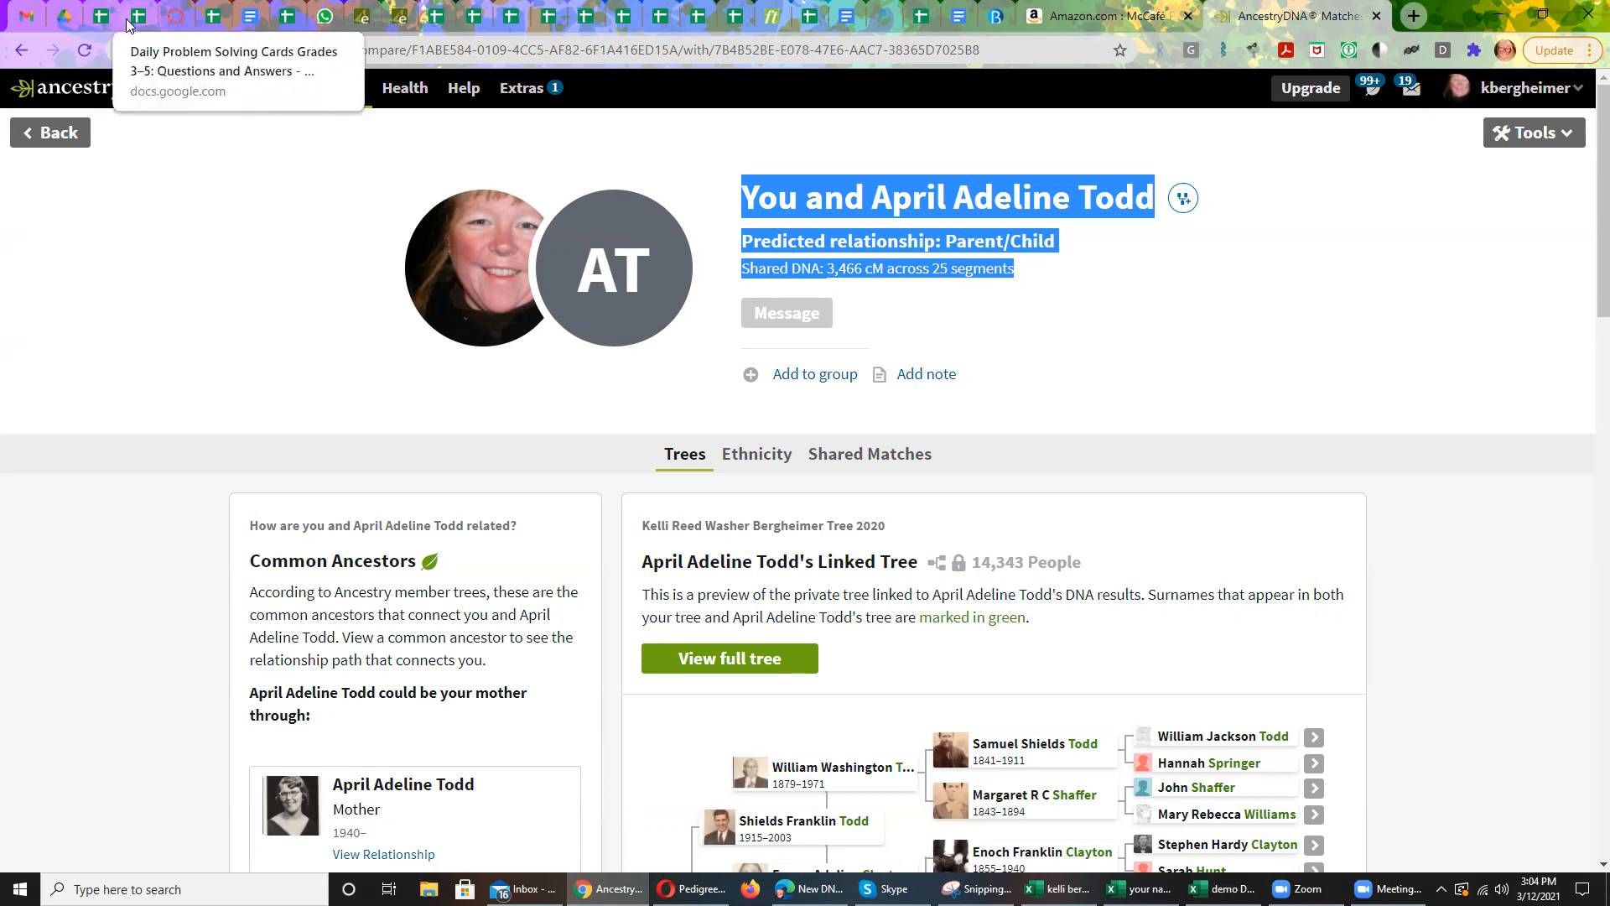
- Switch to the Excel match list and paste the copied names, predicted relationship and shared DNA lines as text inside C2
{"action": "left_click", "coordinate": [1223, 889]}
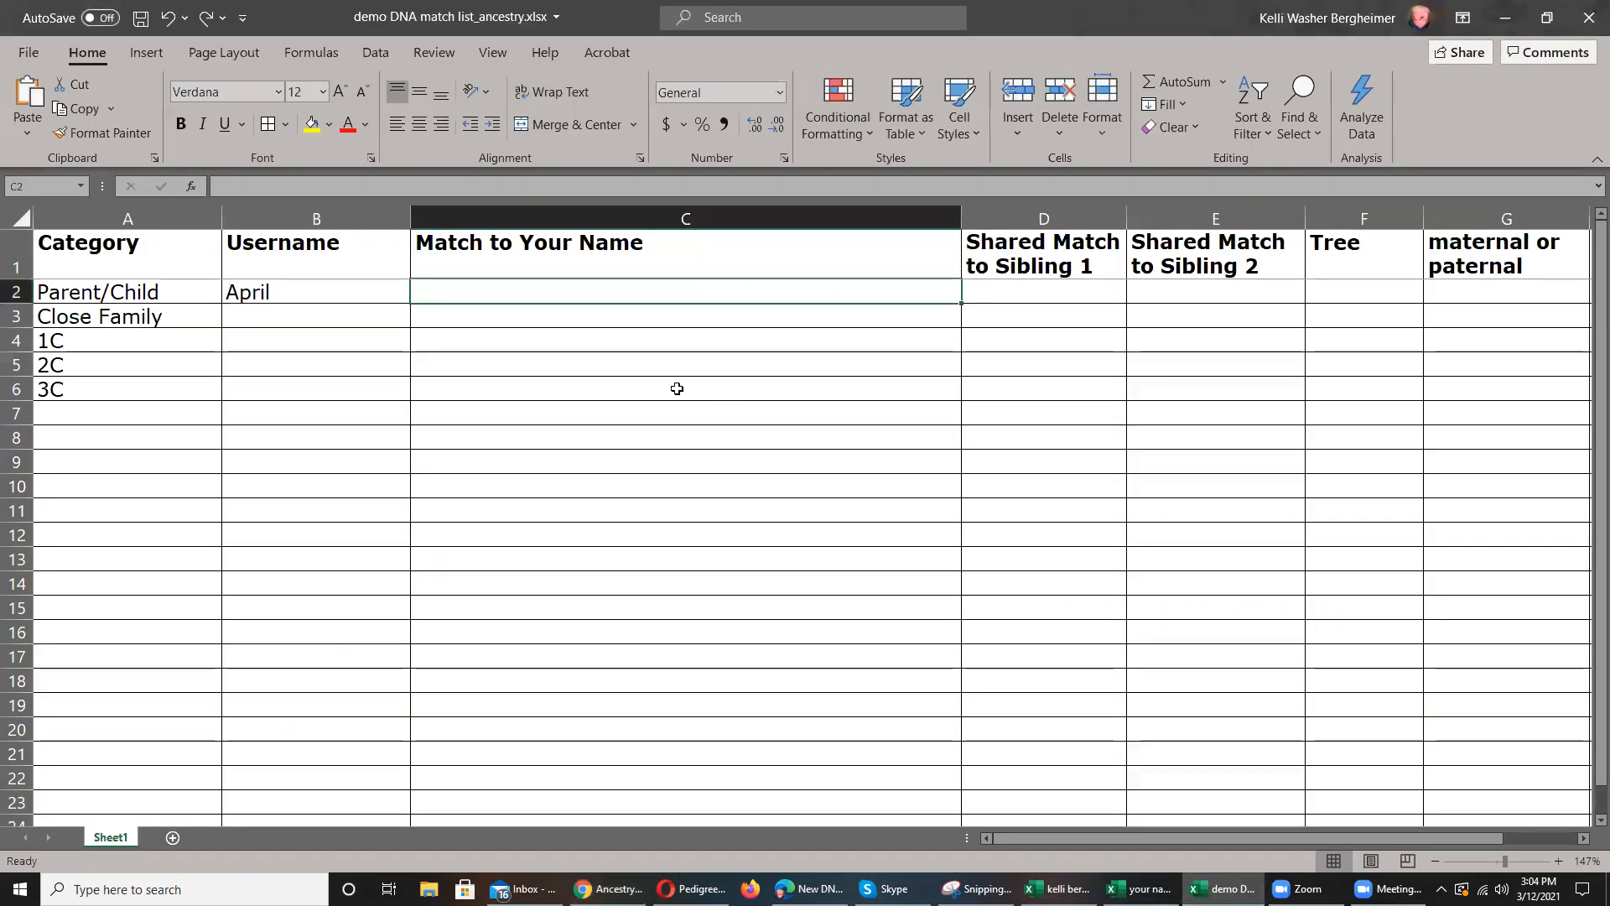
{"action": "double_click", "coordinate": [426, 289]}
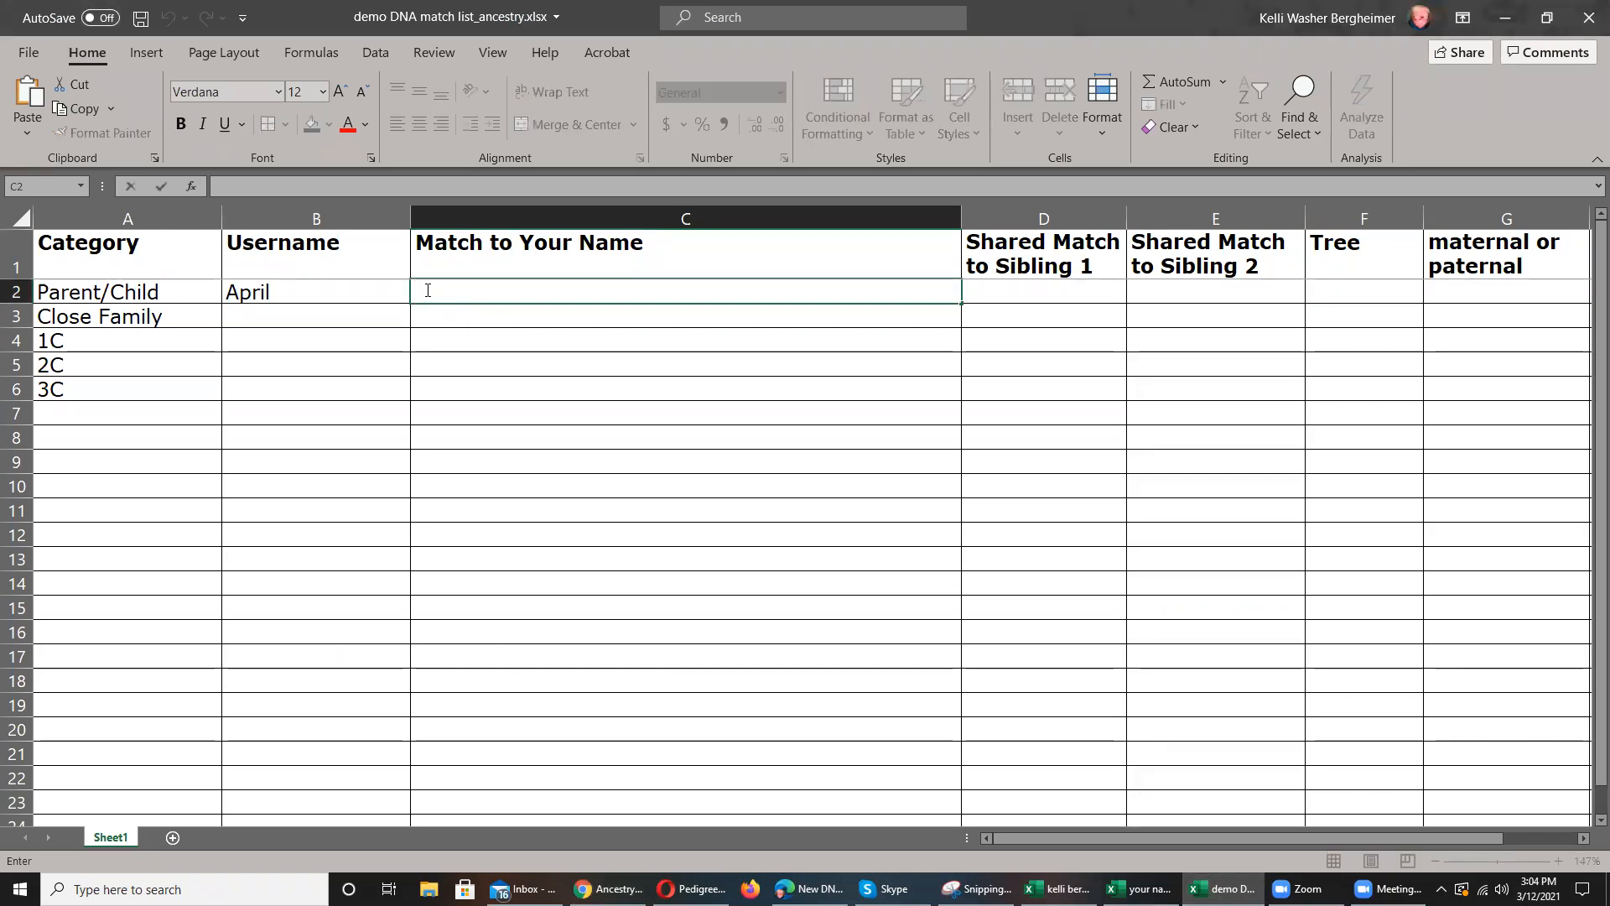
{"action": "key", "text": "ctrl+v"}
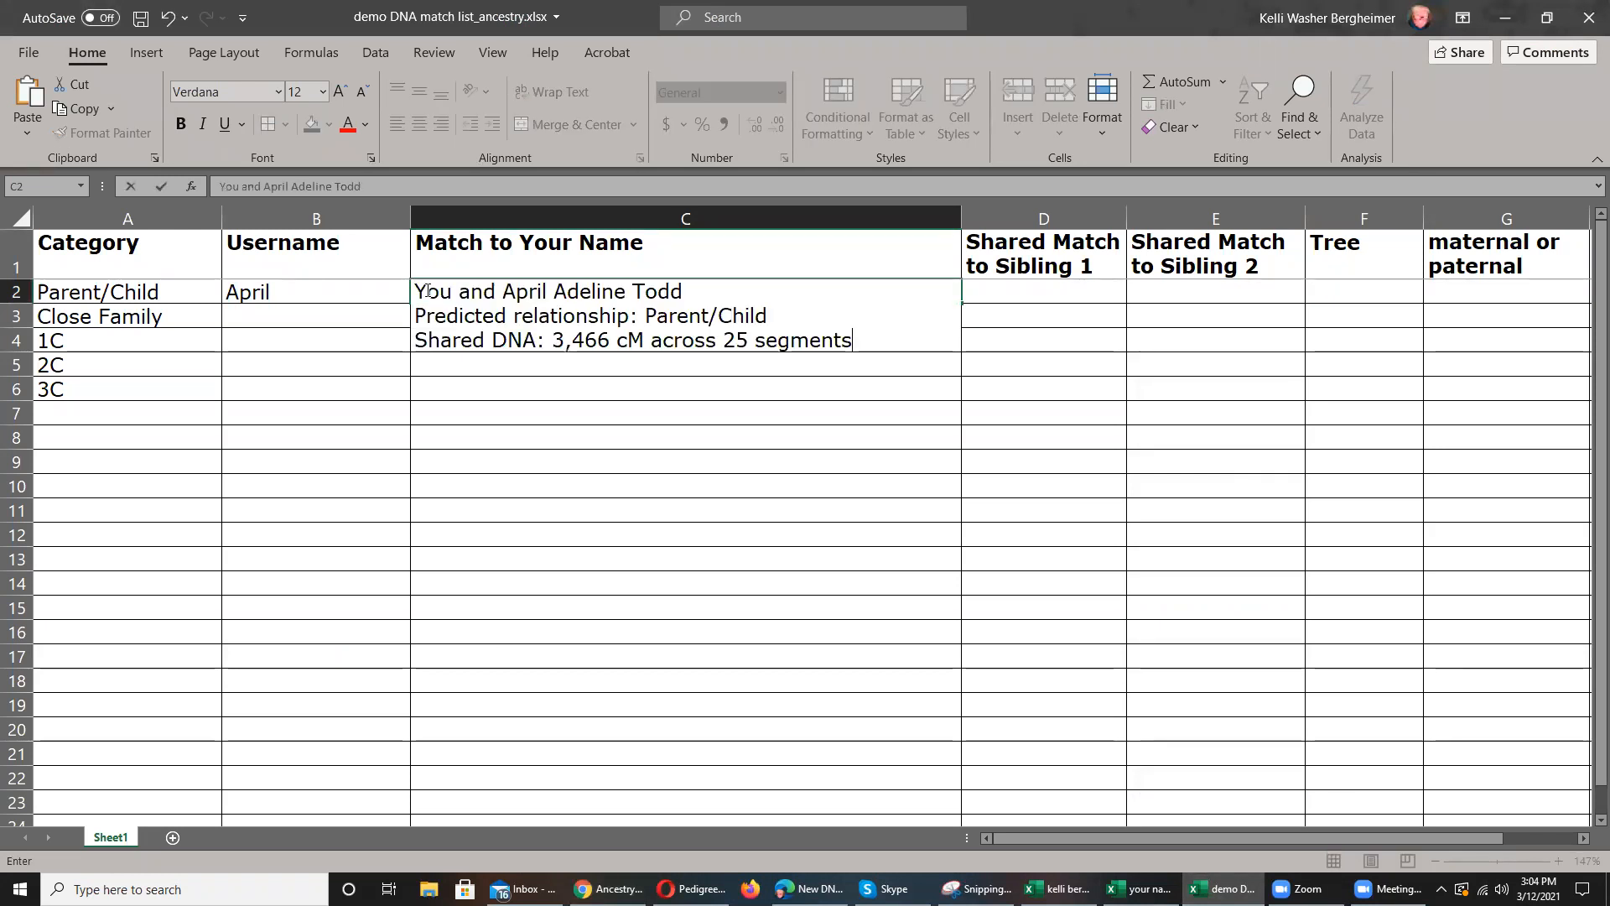
{"action": "left_click", "coordinate": [525, 399]}
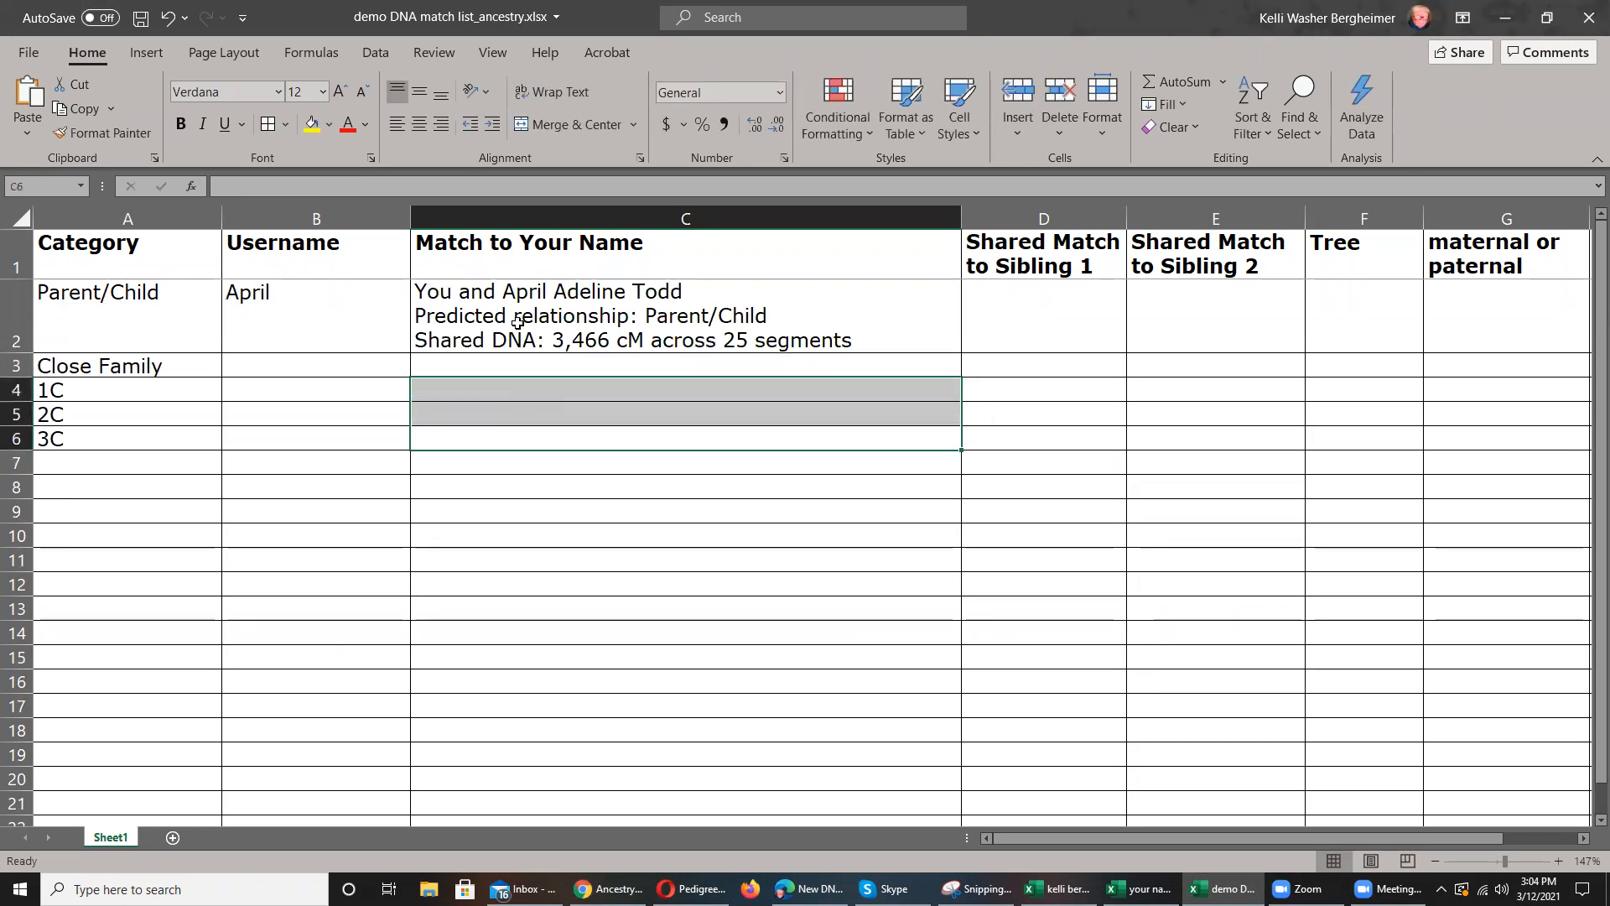
{"action": "left_click", "coordinate": [519, 320]}
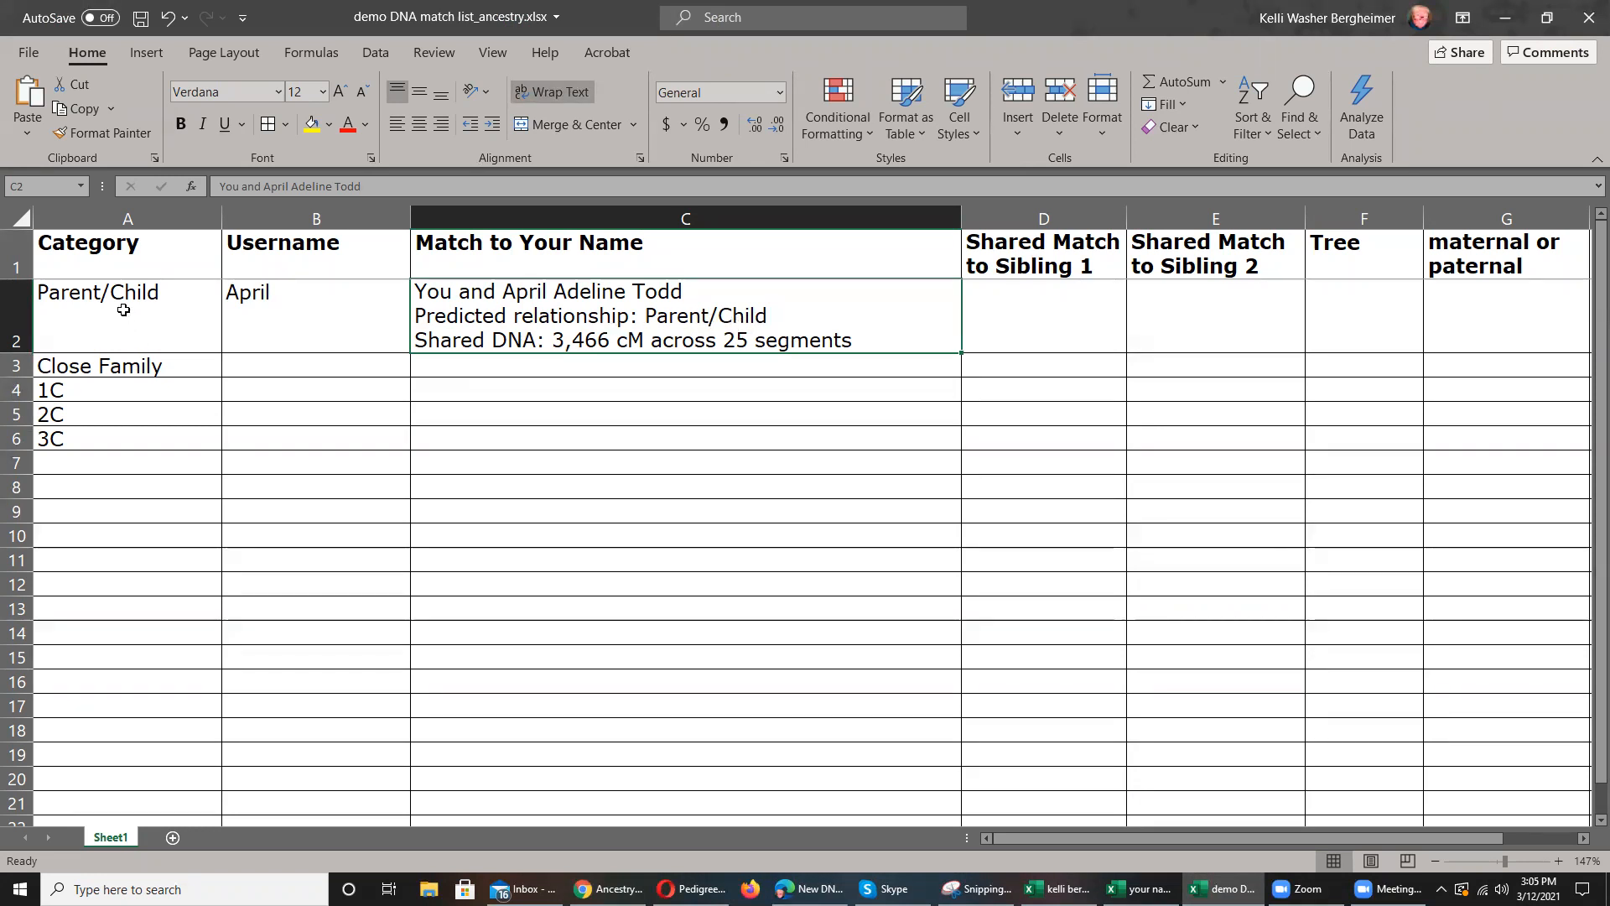
{"action": "left_click", "coordinate": [103, 392]}
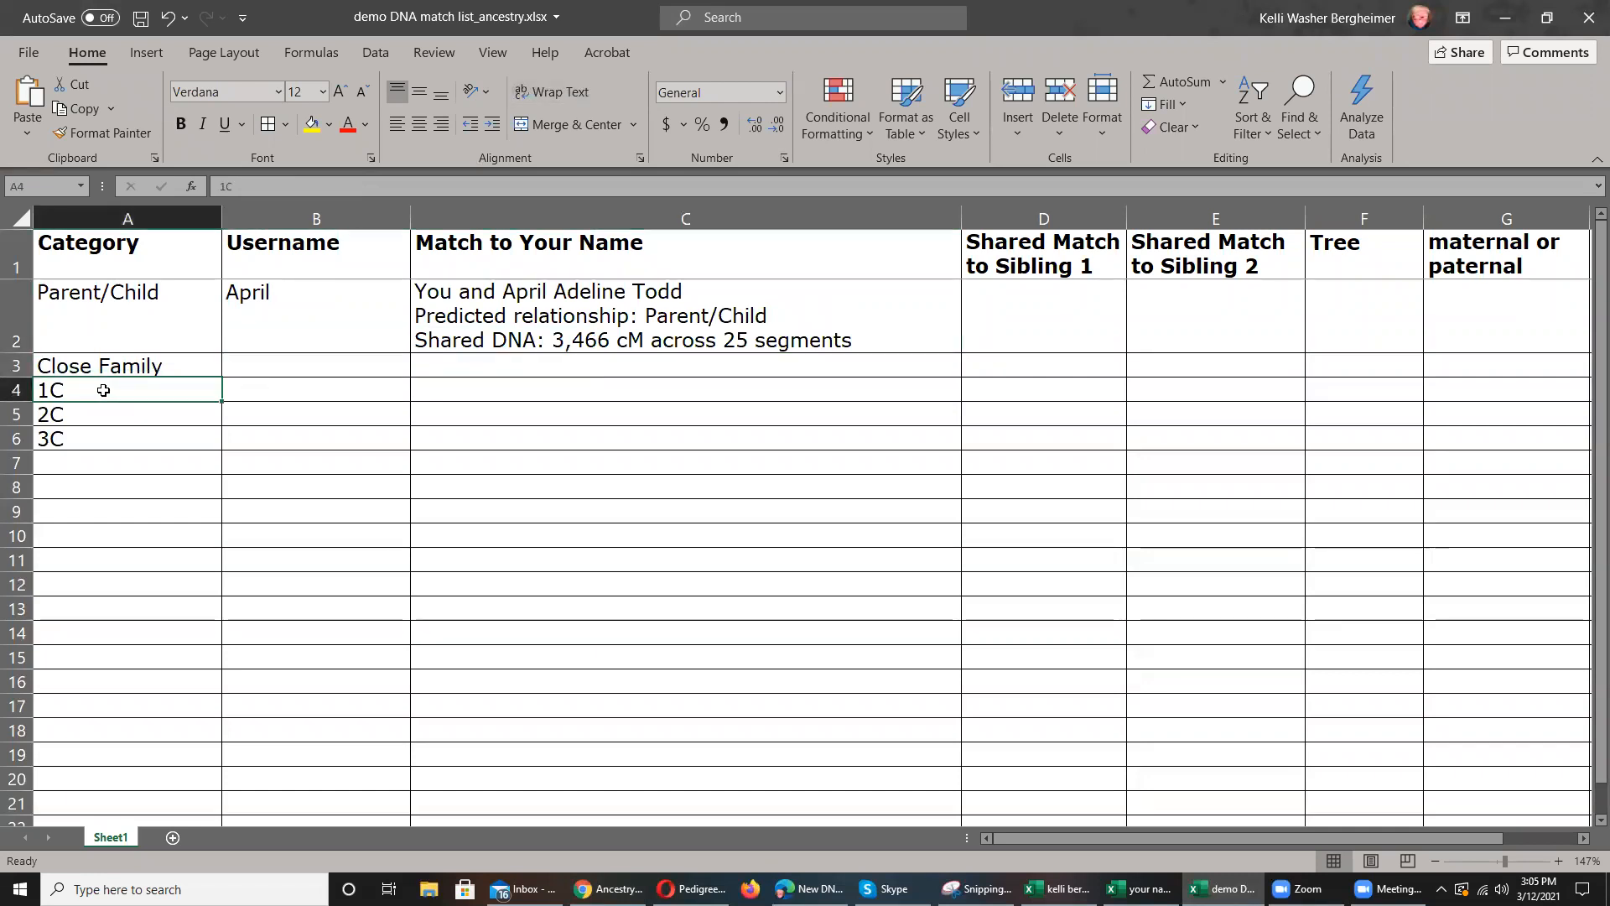
{"action": "left_click", "coordinate": [458, 390]}
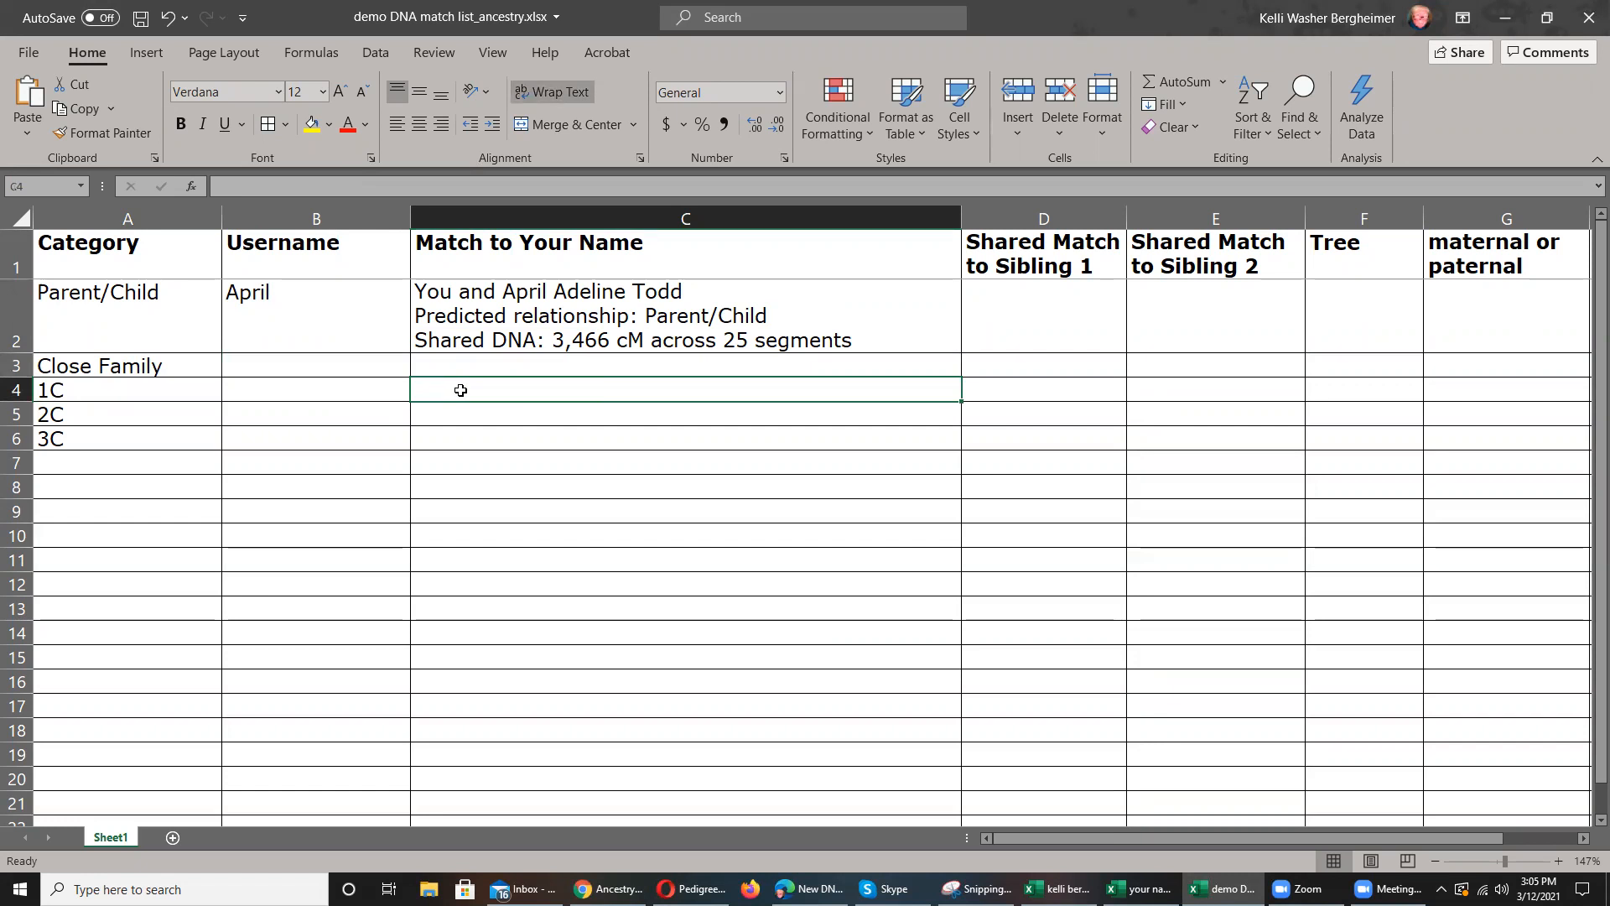
{"action": "left_click", "coordinate": [544, 327]}
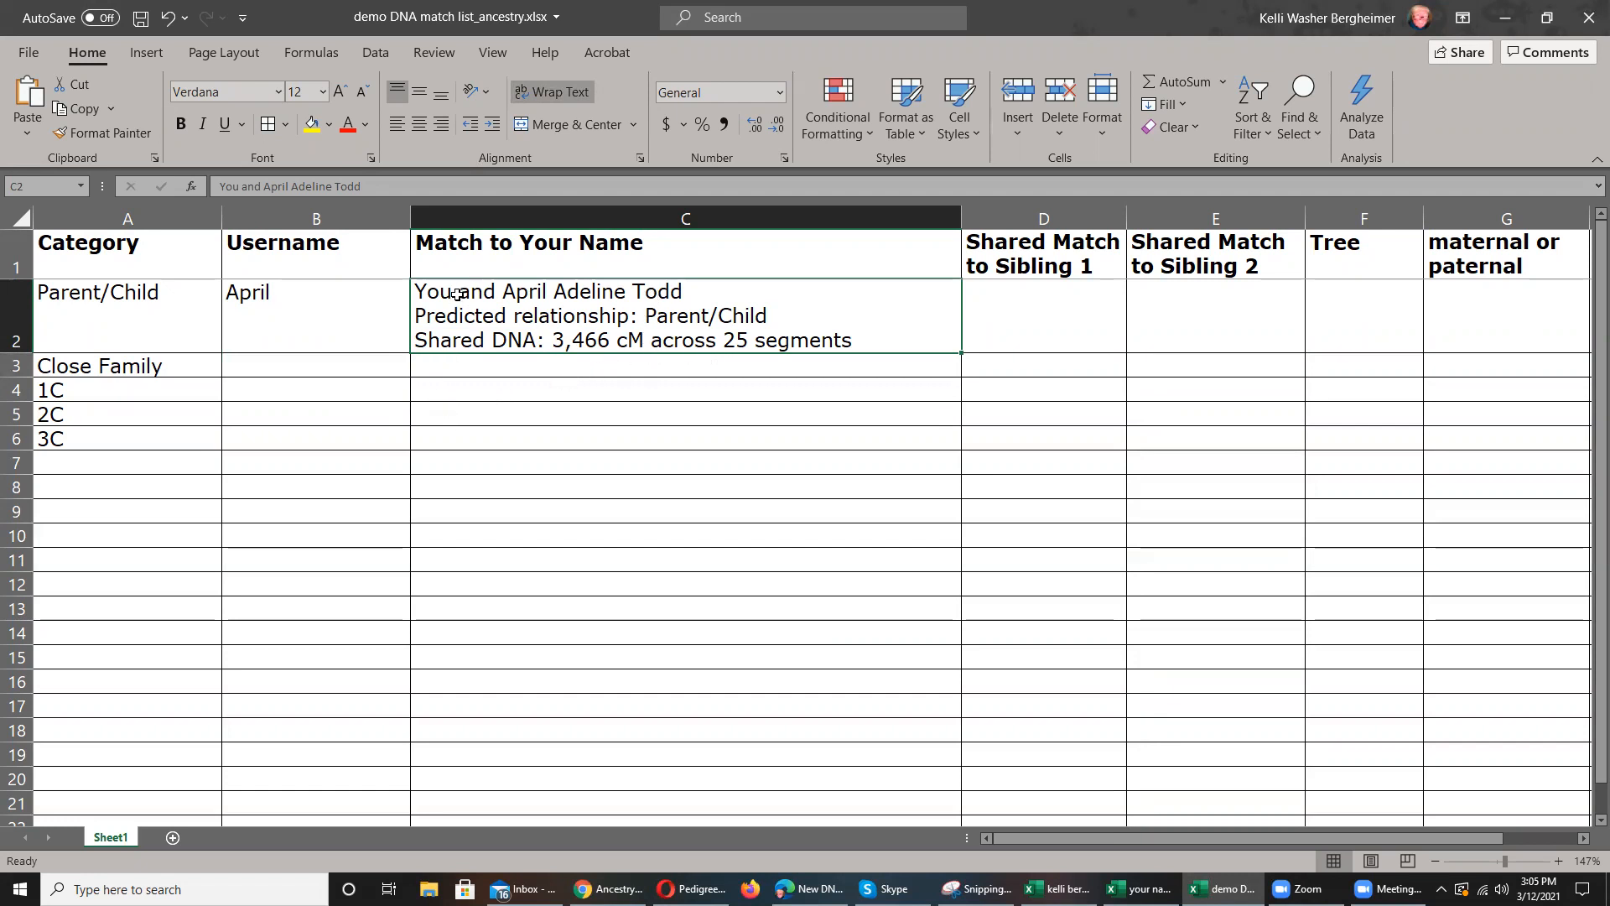
- Paste the same match details as text inside C3 of the Close Family row, and clear that cell
{"action": "left_click", "coordinate": [432, 369]}
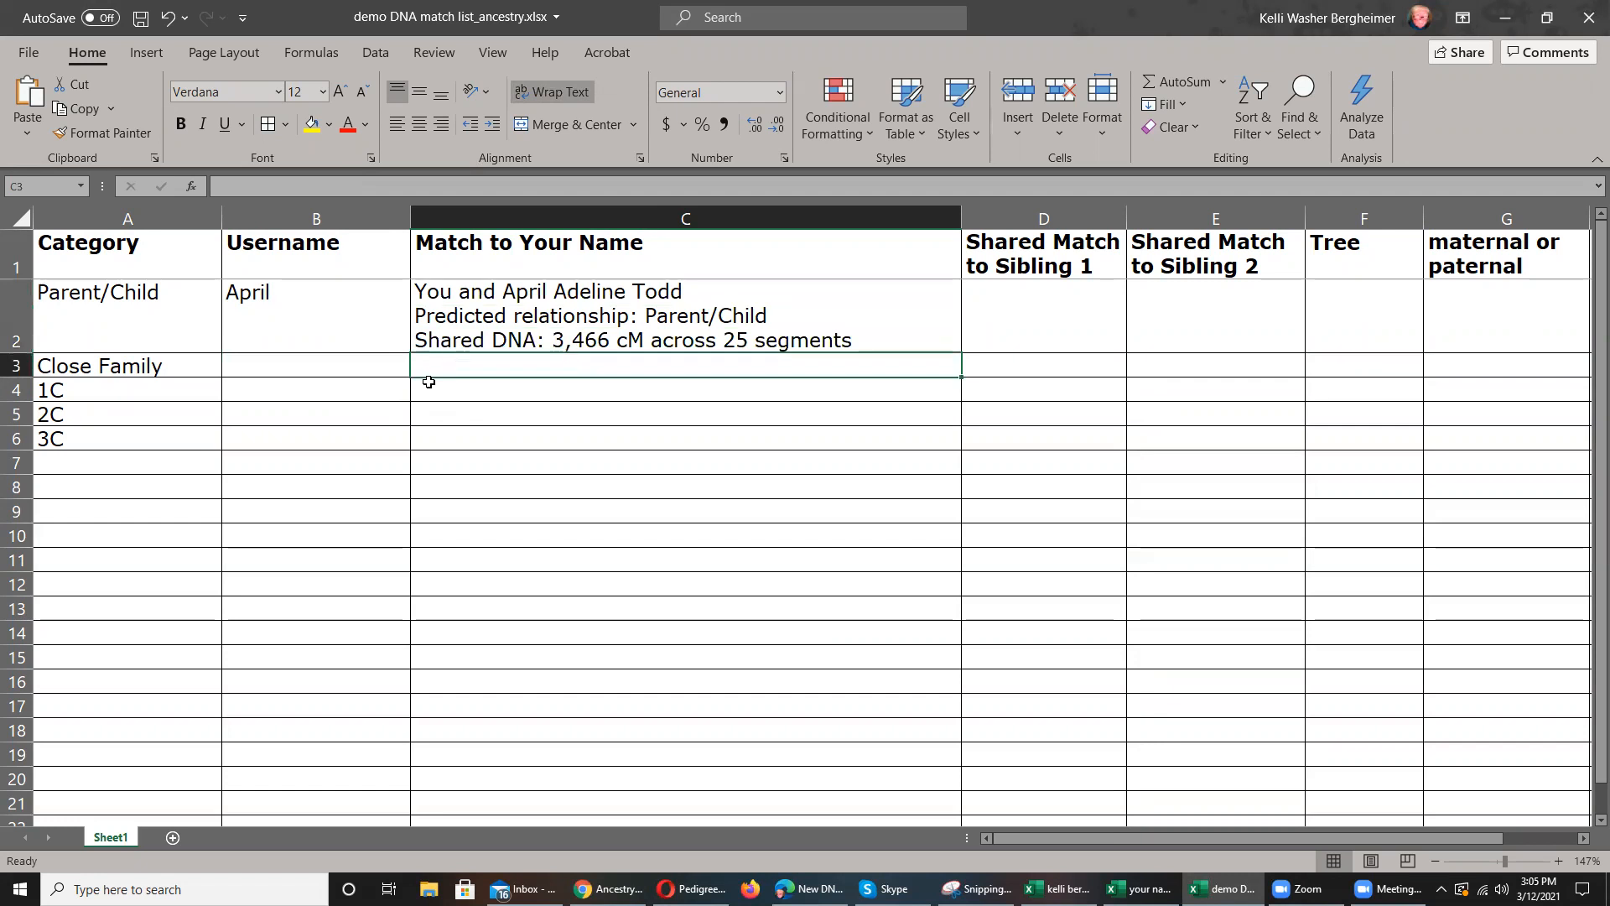
{"action": "double_click", "coordinate": [425, 366]}
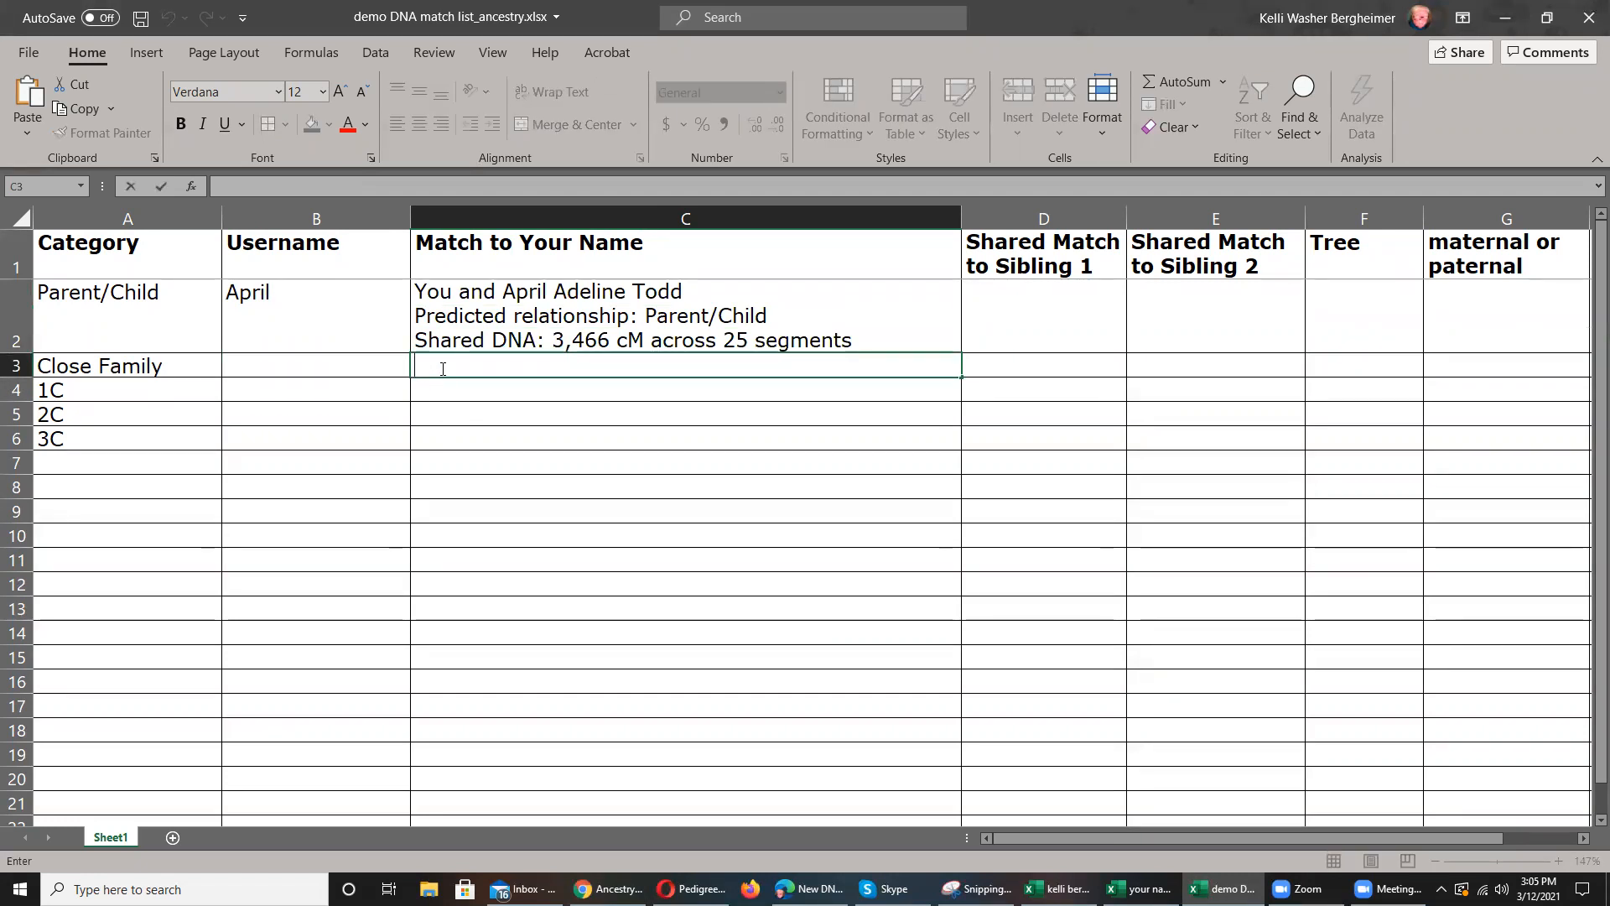
{"action": "key", "text": "ctrl+v"}
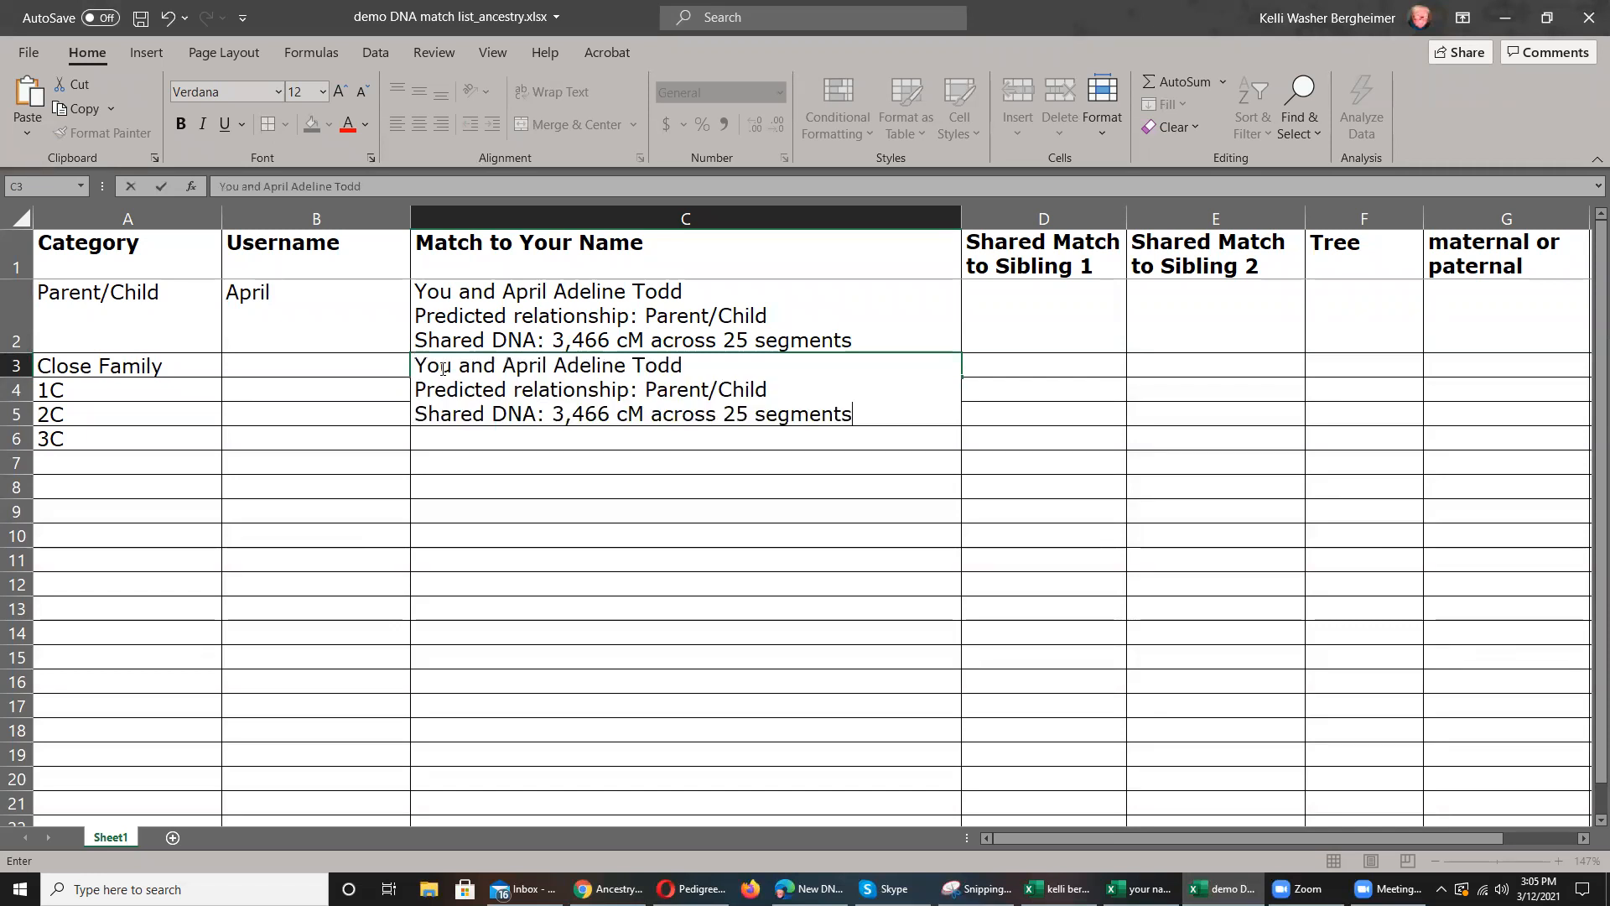
{"action": "left_click_drag", "start_coordinate": [475, 446], "coordinate": [498, 477]}
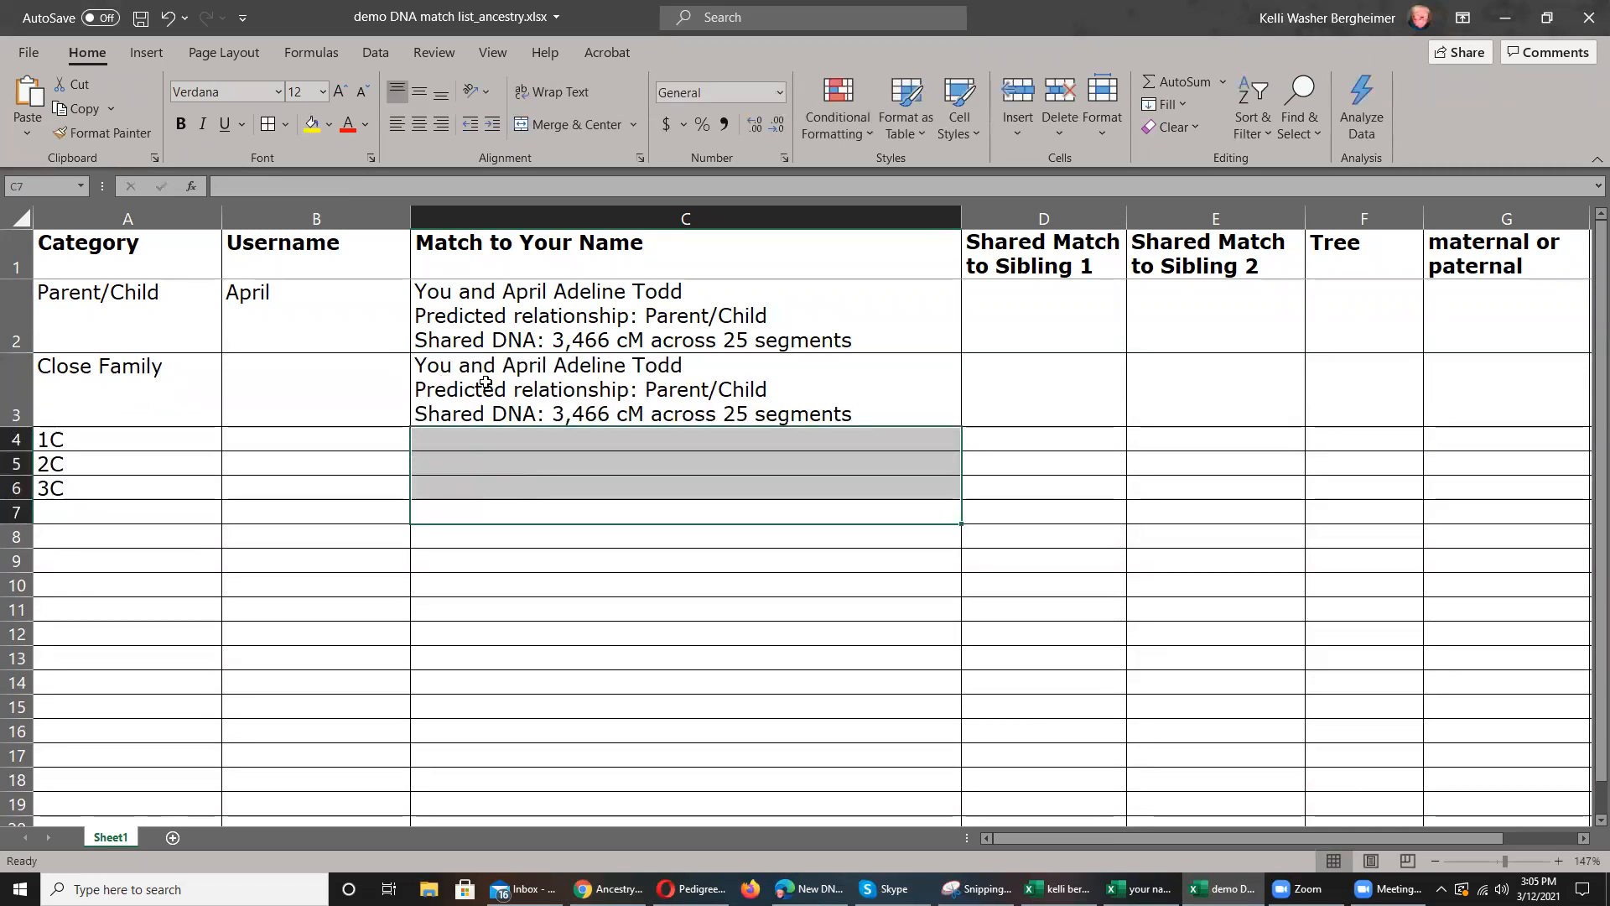
{"action": "left_click", "coordinate": [466, 438]}
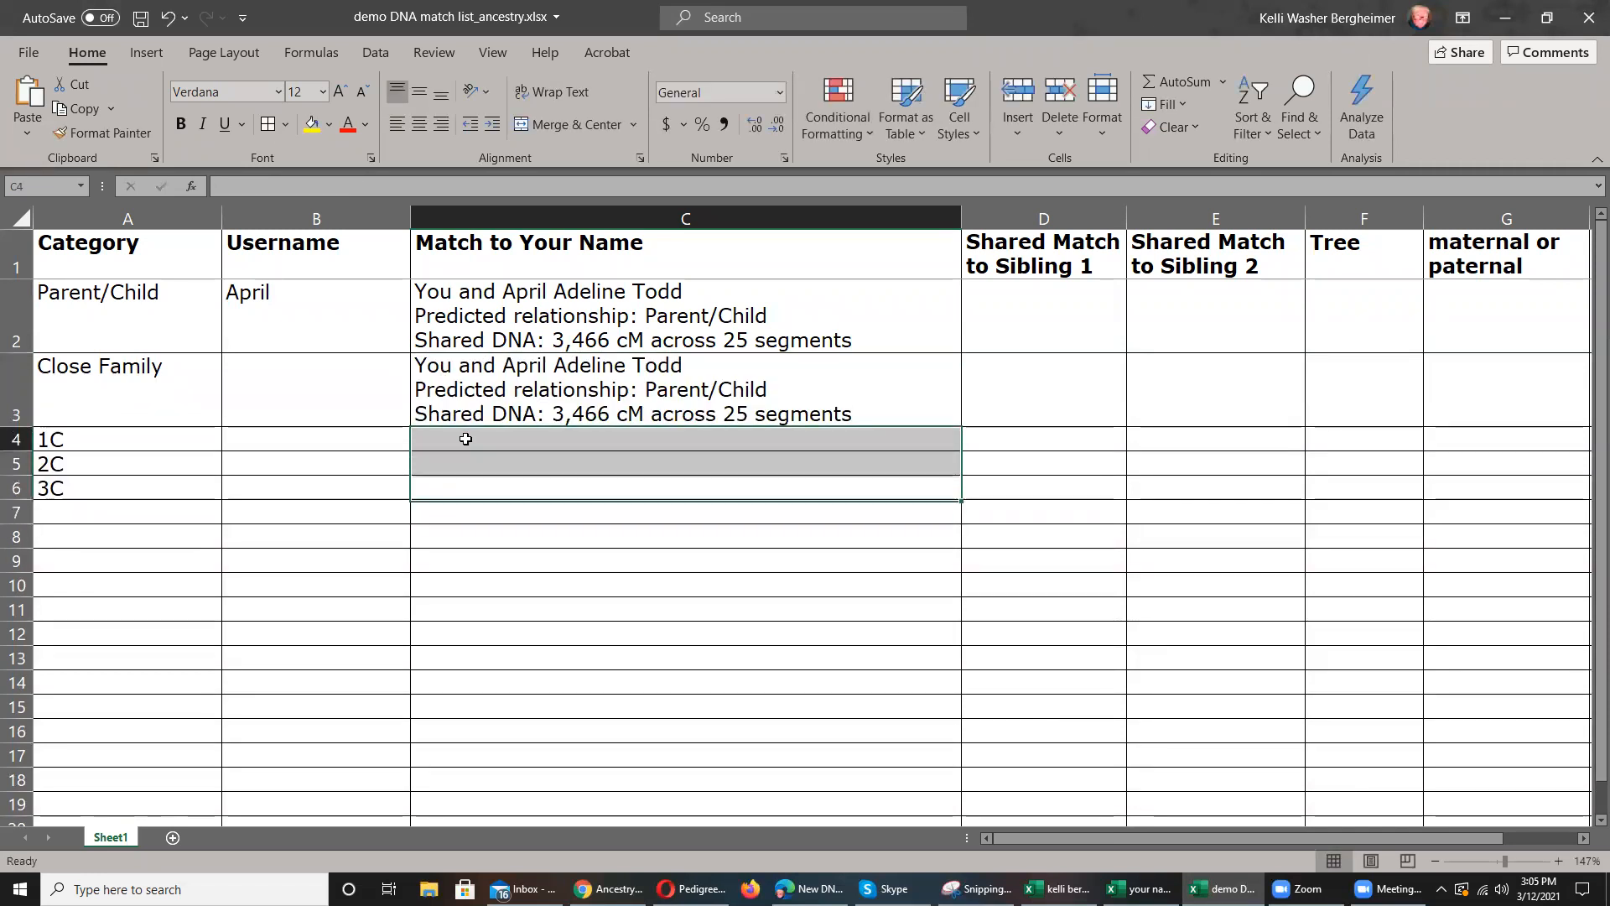
{"action": "left_click", "coordinate": [471, 487]}
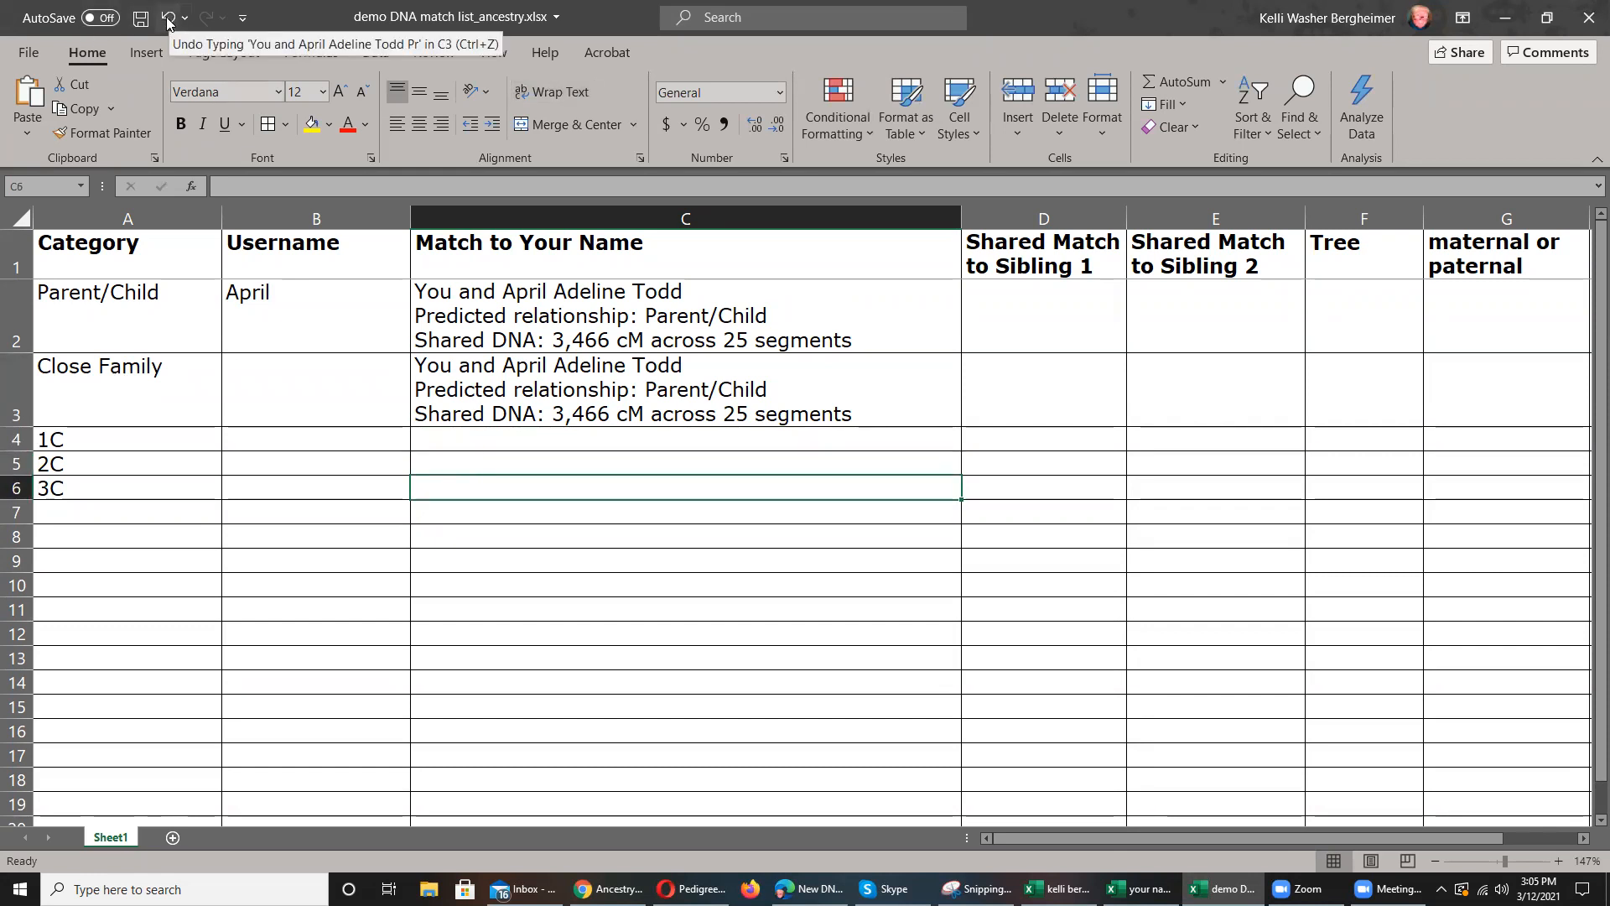
{"action": "left_click", "coordinate": [623, 398]}
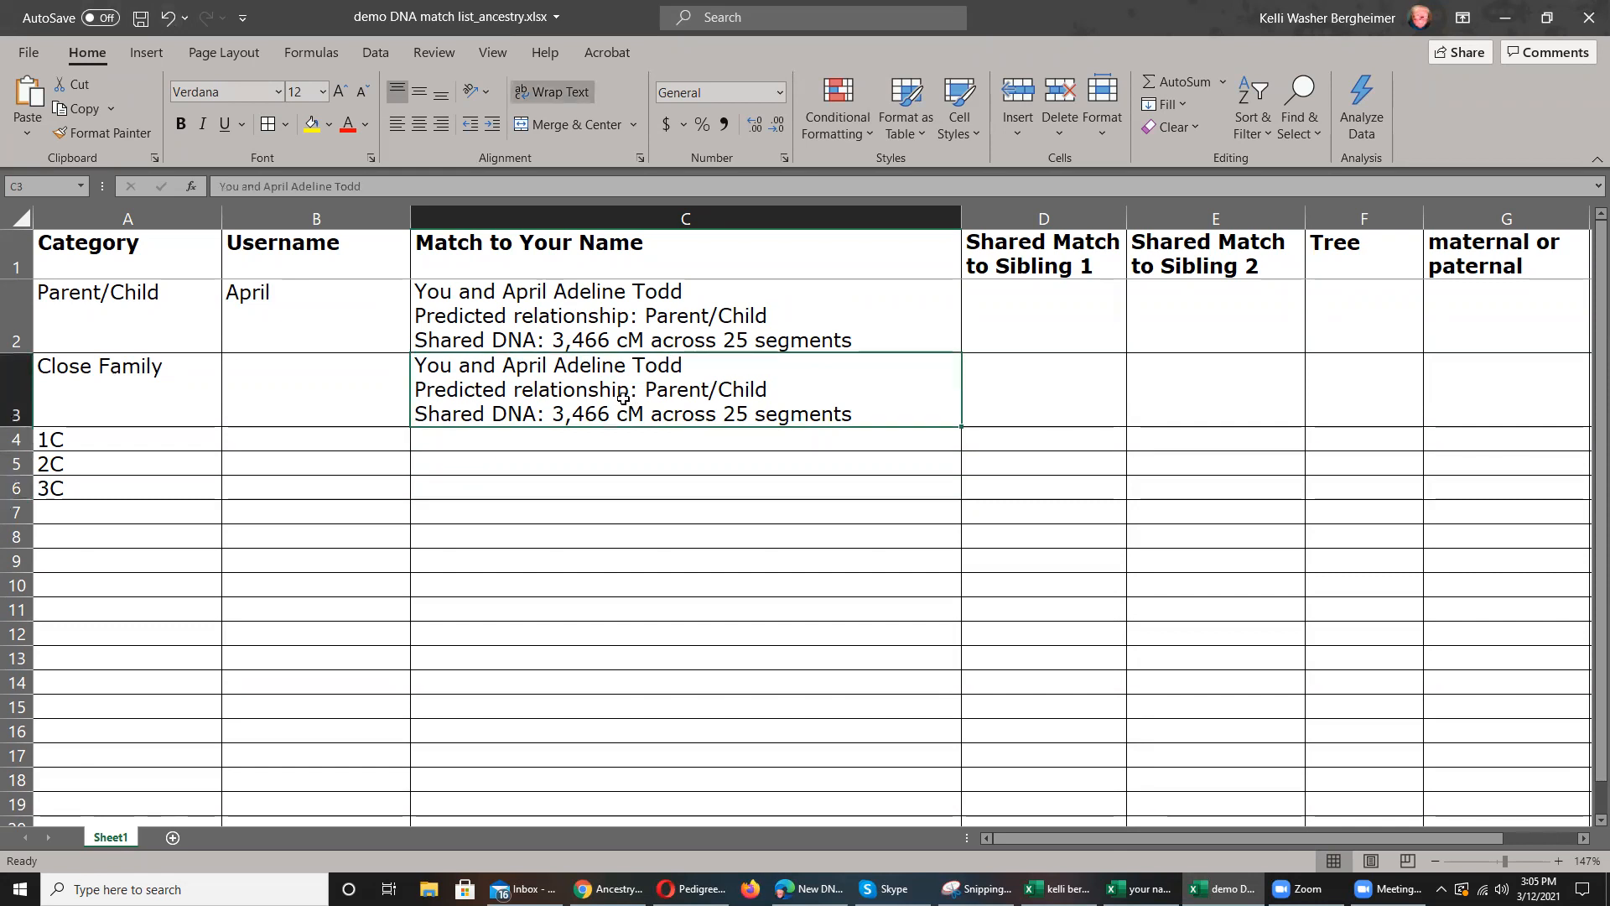
{"action": "key", "text": "Delete"}
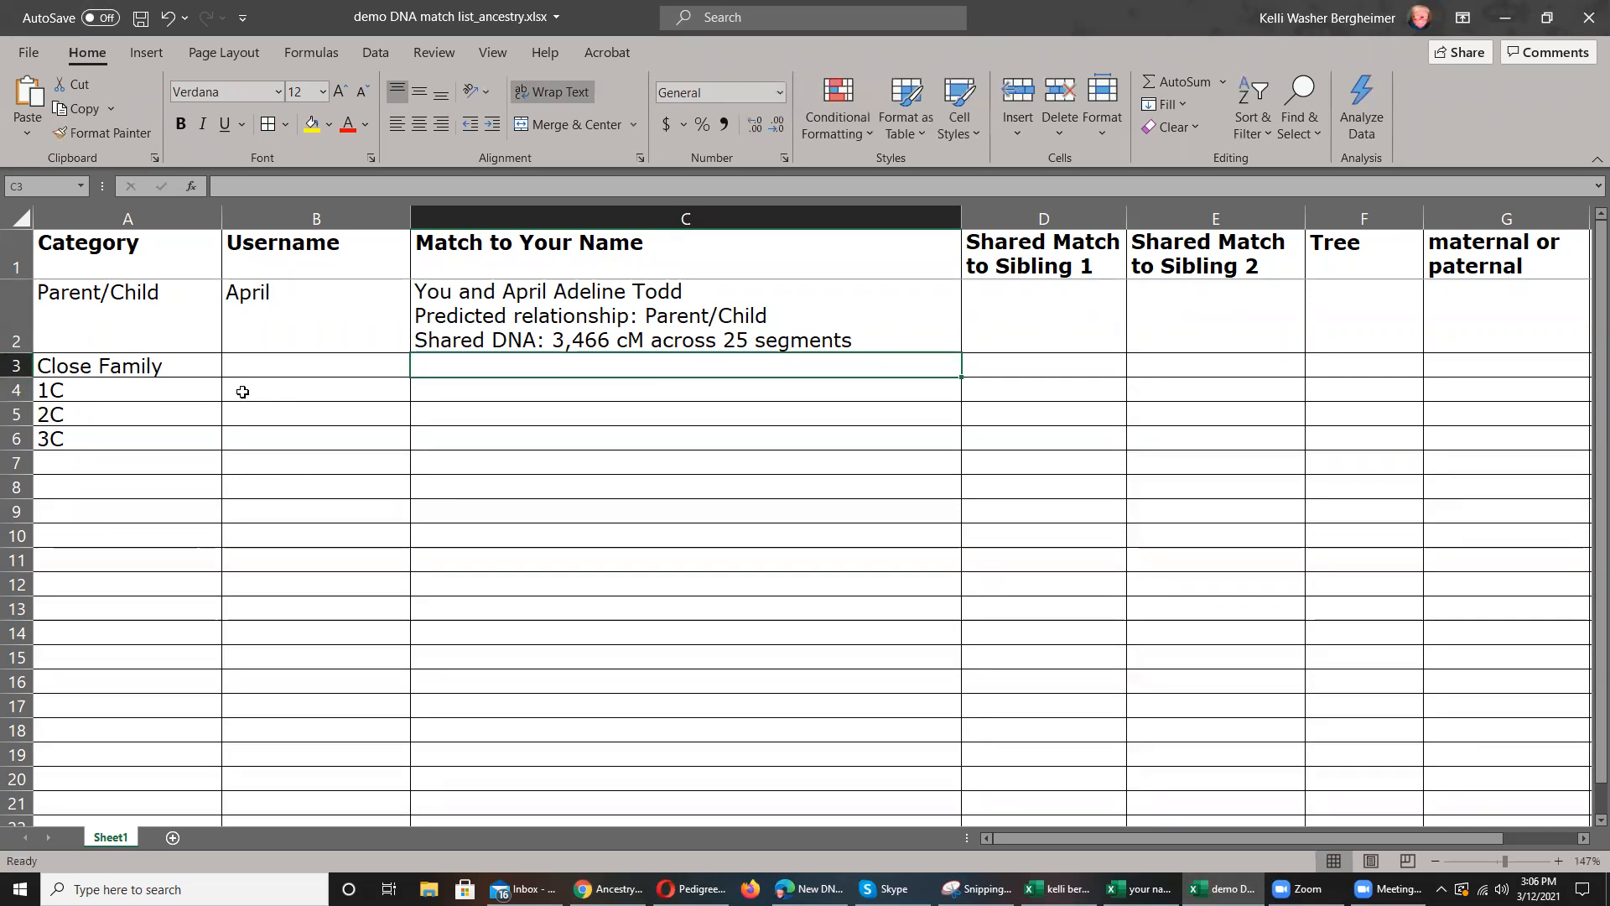
- Insert two blank rows between the Close Family row and the 1C row
{"action": "left_click", "coordinate": [19, 391]}
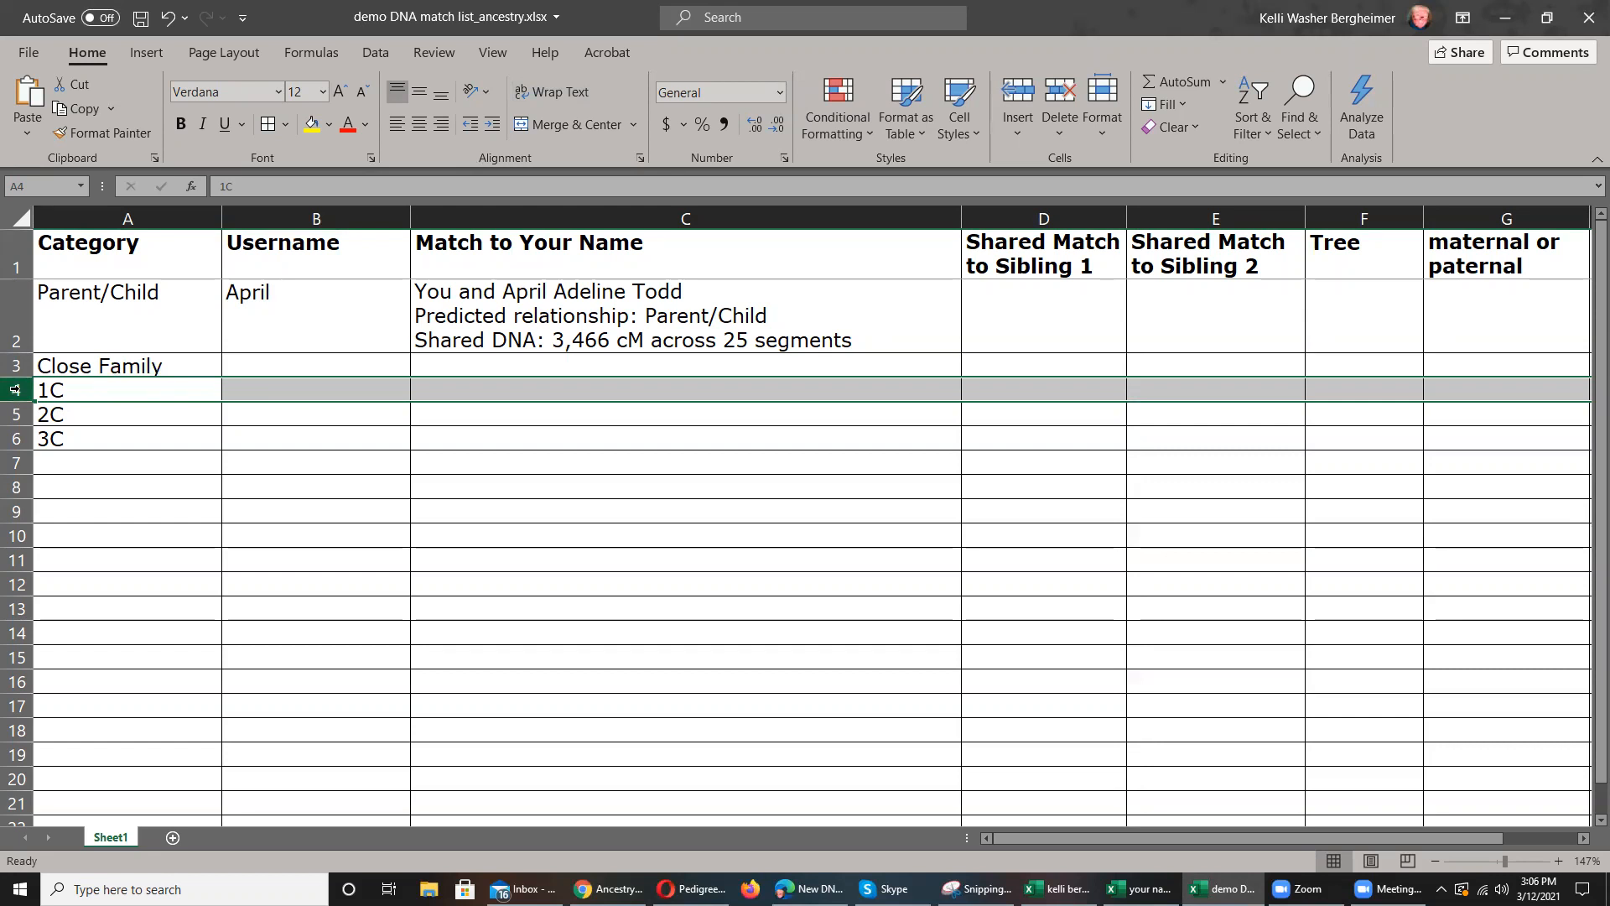
{"action": "right_click", "coordinate": [24, 391]}
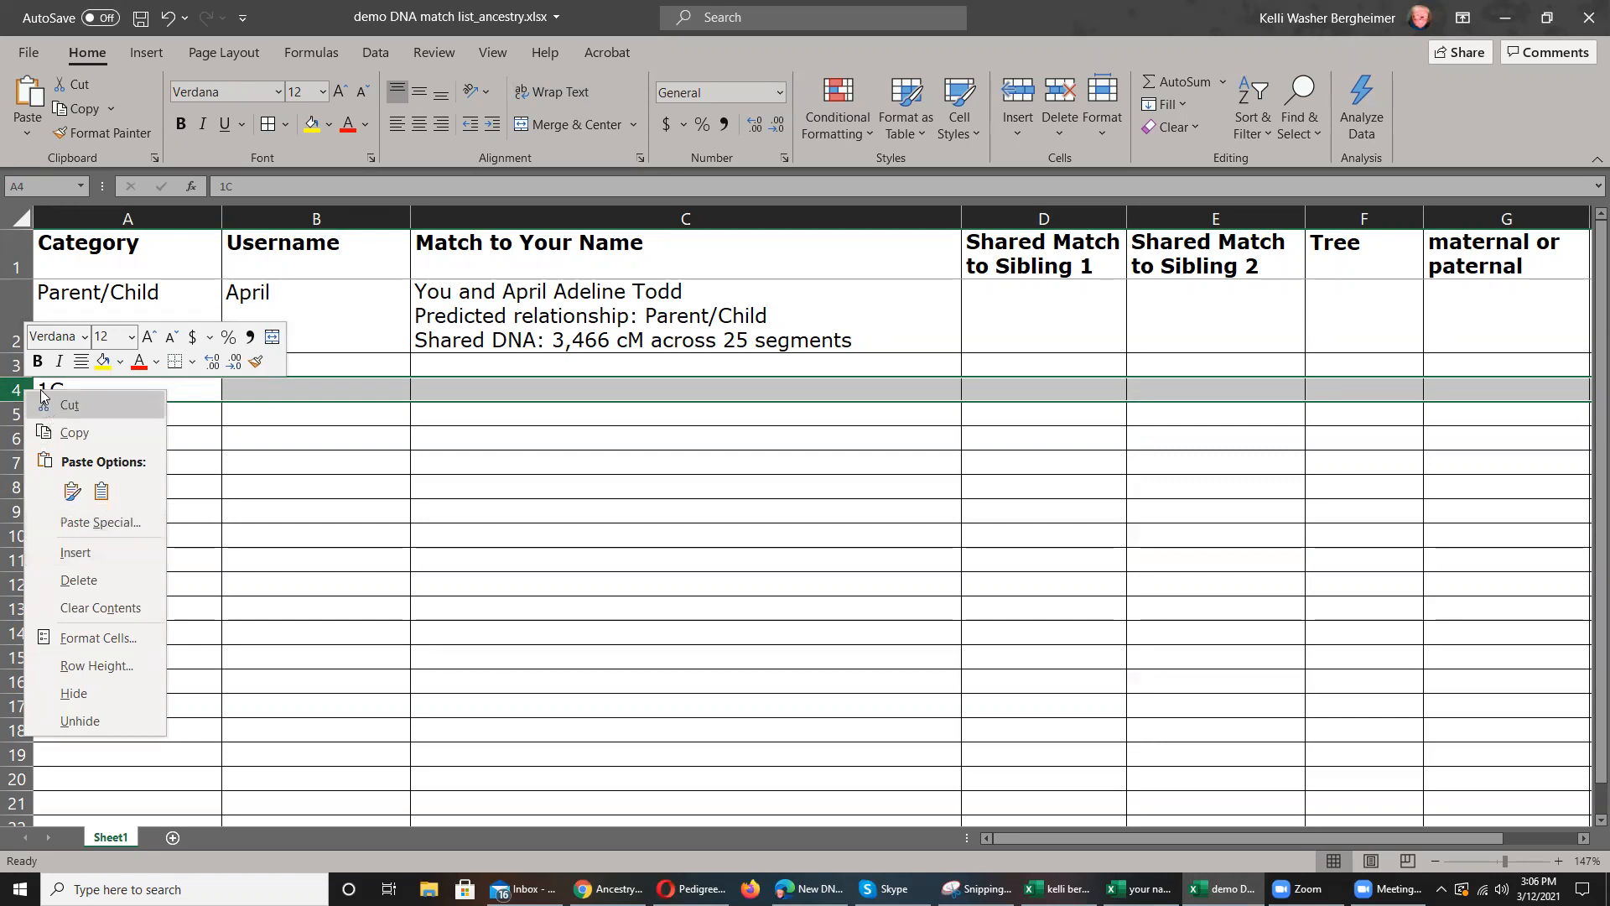
{"action": "left_click", "coordinate": [104, 556]}
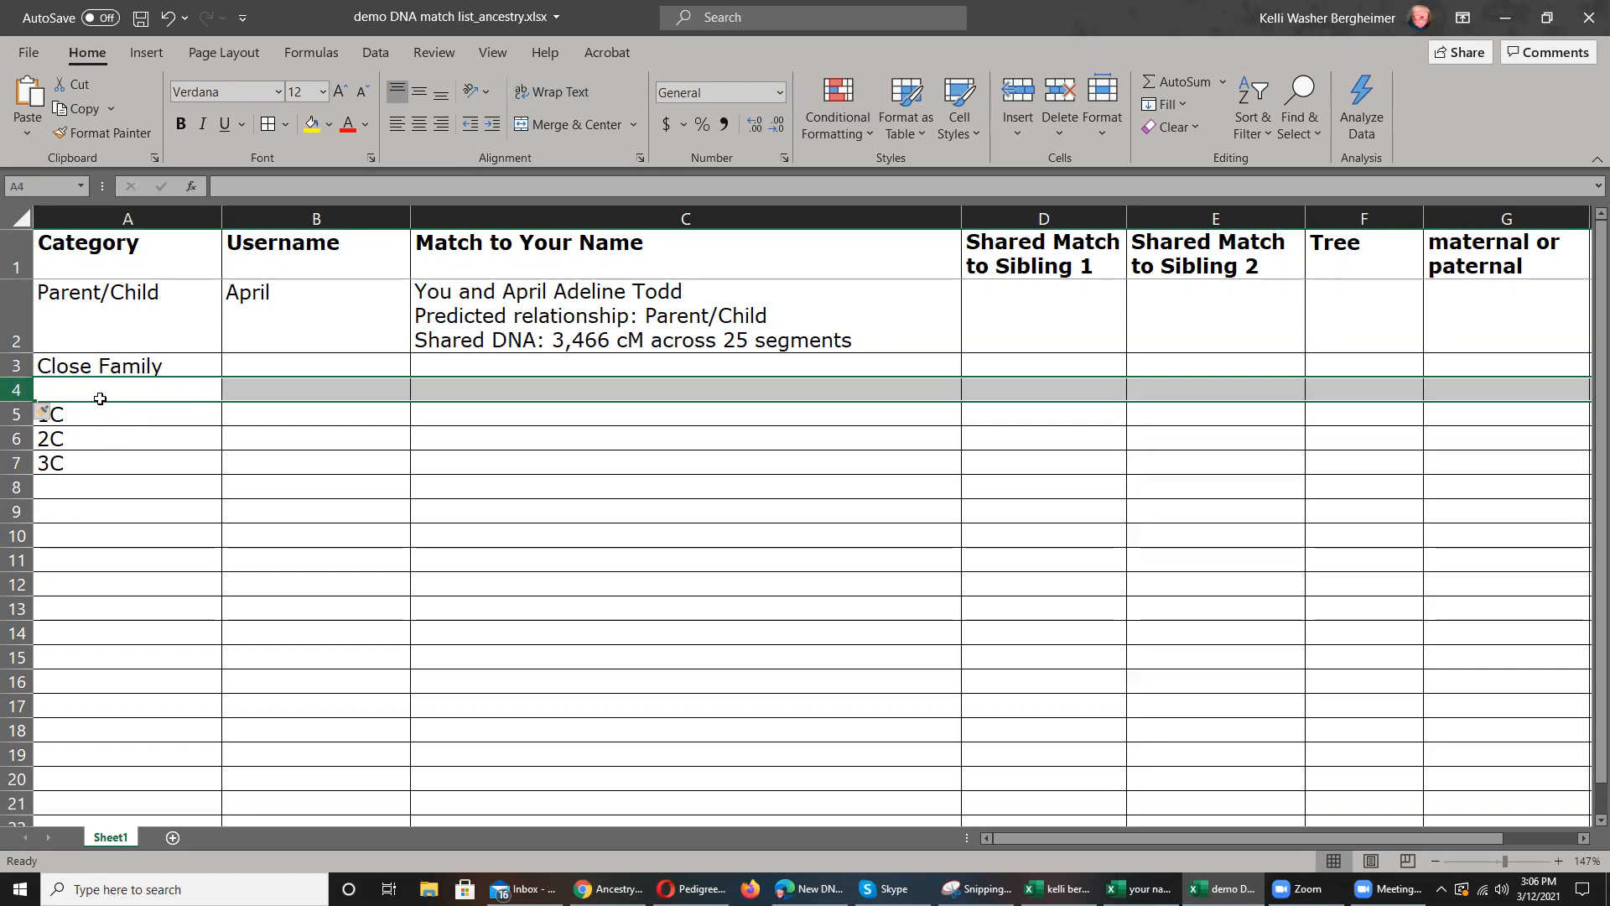
{"action": "right_click", "coordinate": [30, 395]}
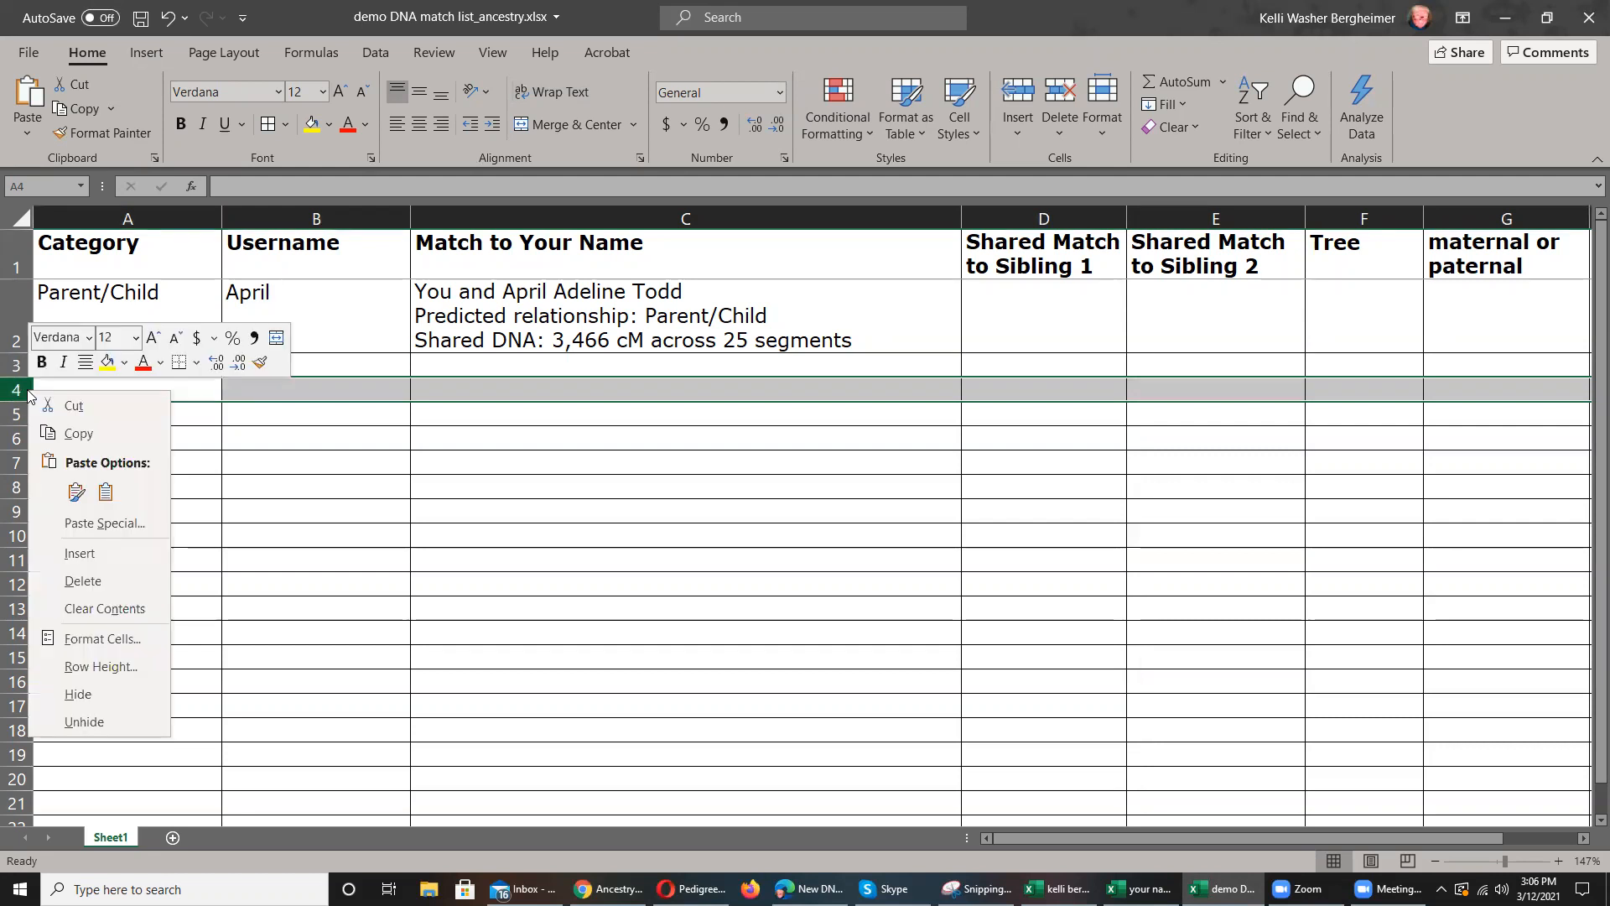
{"action": "left_click", "coordinate": [91, 557]}
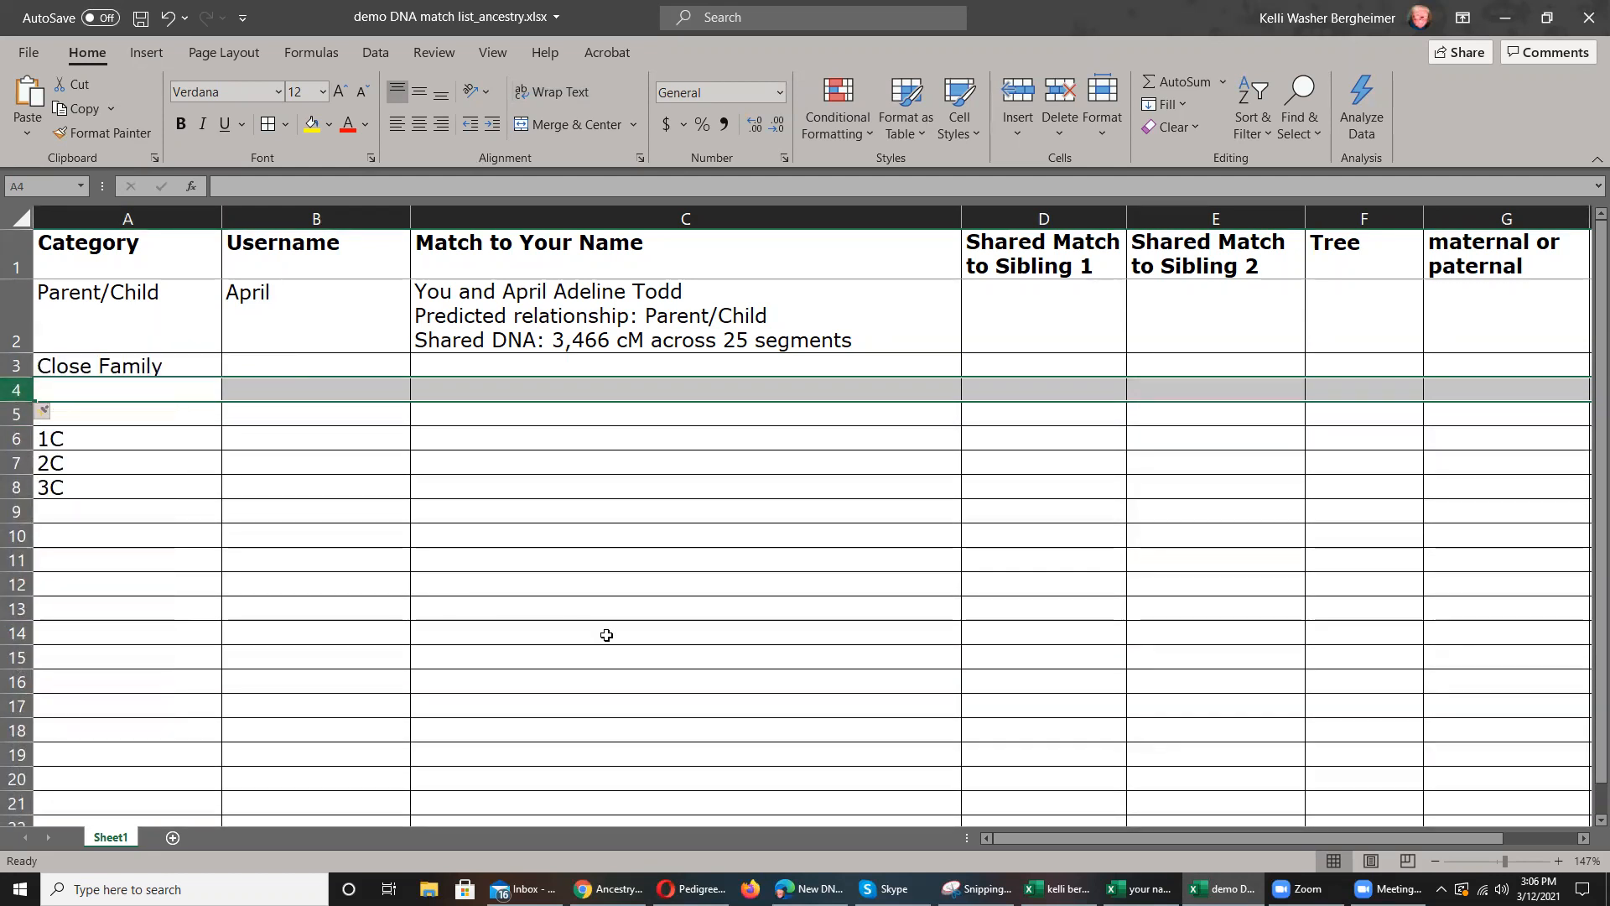
- Enter the category 1C in A4 and A5 of the two inserted rows
{"action": "left_click", "coordinate": [68, 394]}
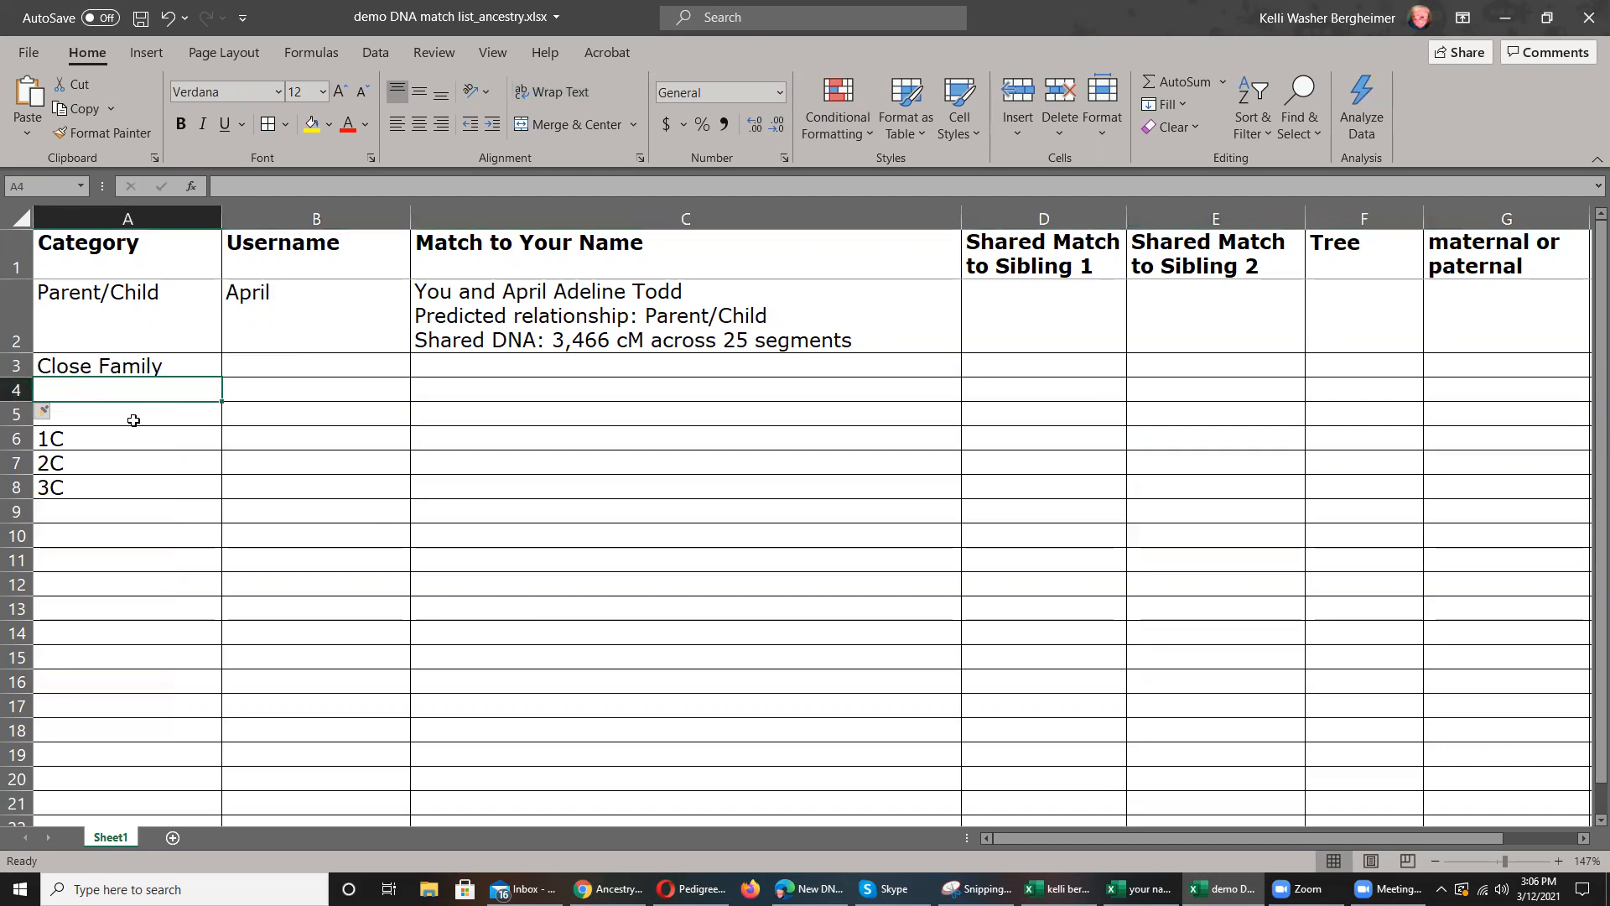
{"action": "type", "text": "1C"}
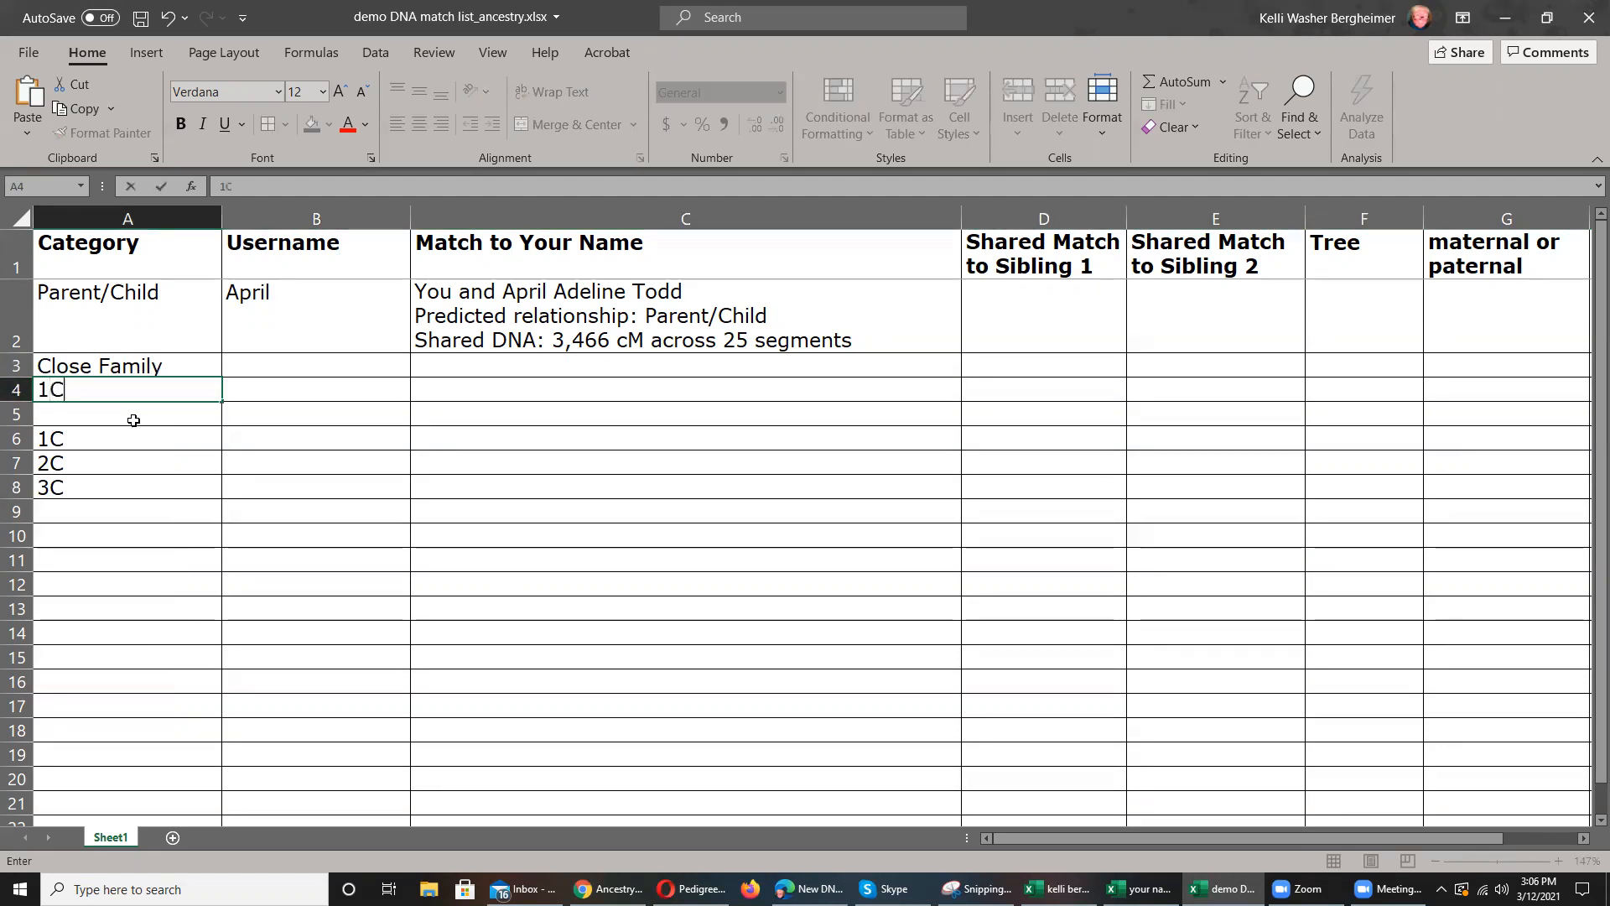
{"action": "left_click", "coordinate": [96, 422]}
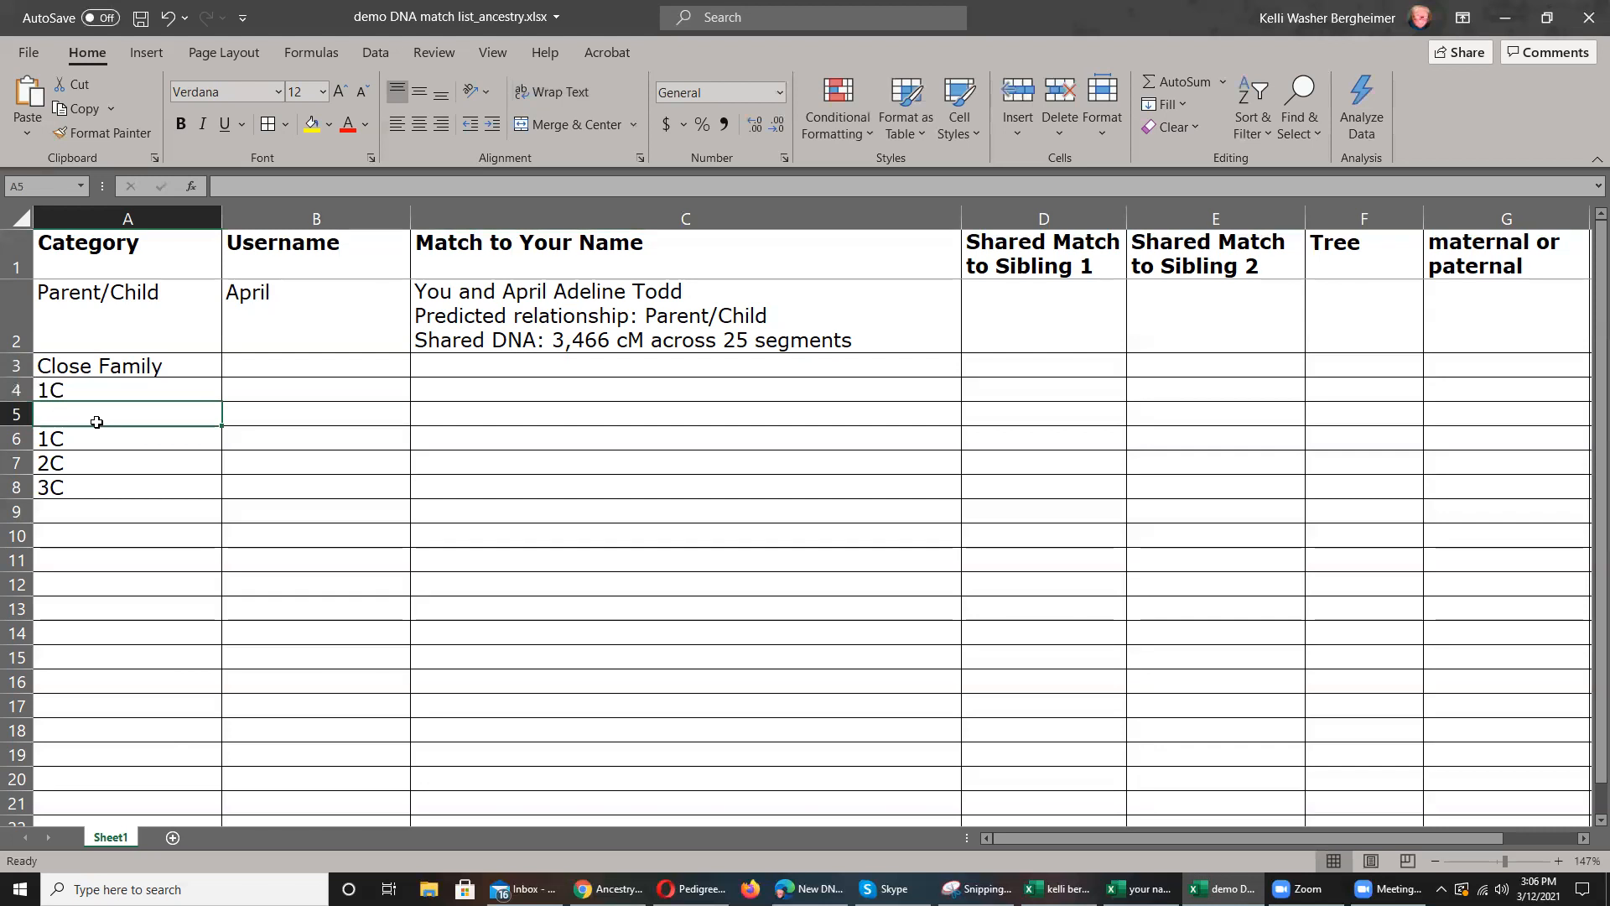
{"action": "type", "text": "1C"}
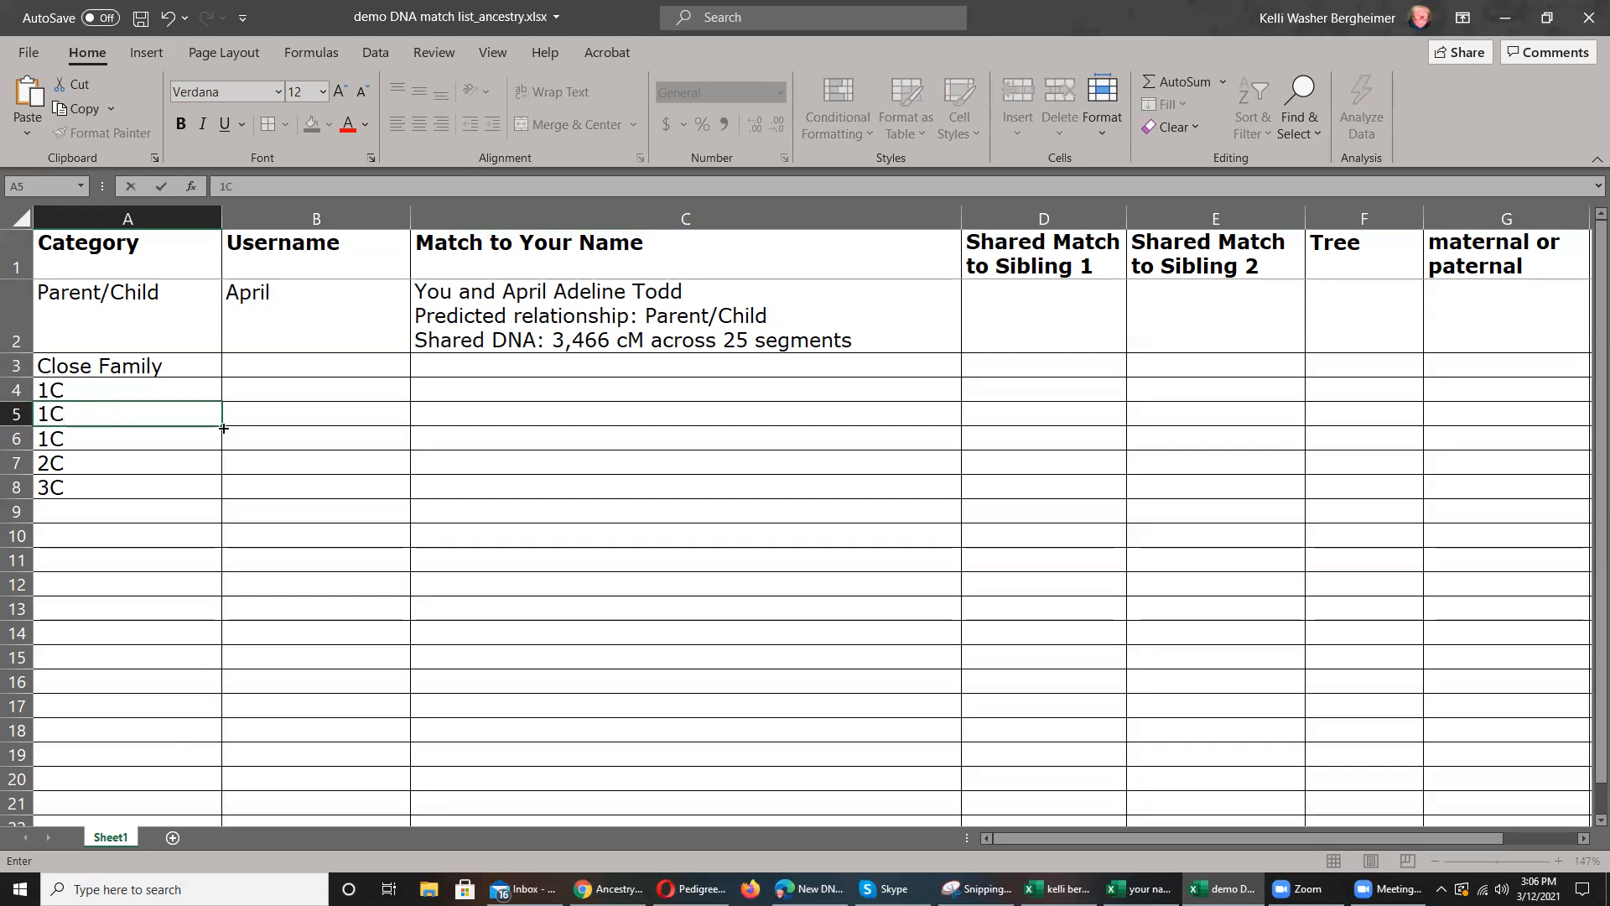
- Enter a sample first name as the username of each 1C match in B4, B5 and B6
{"action": "left_click", "coordinate": [252, 387]}
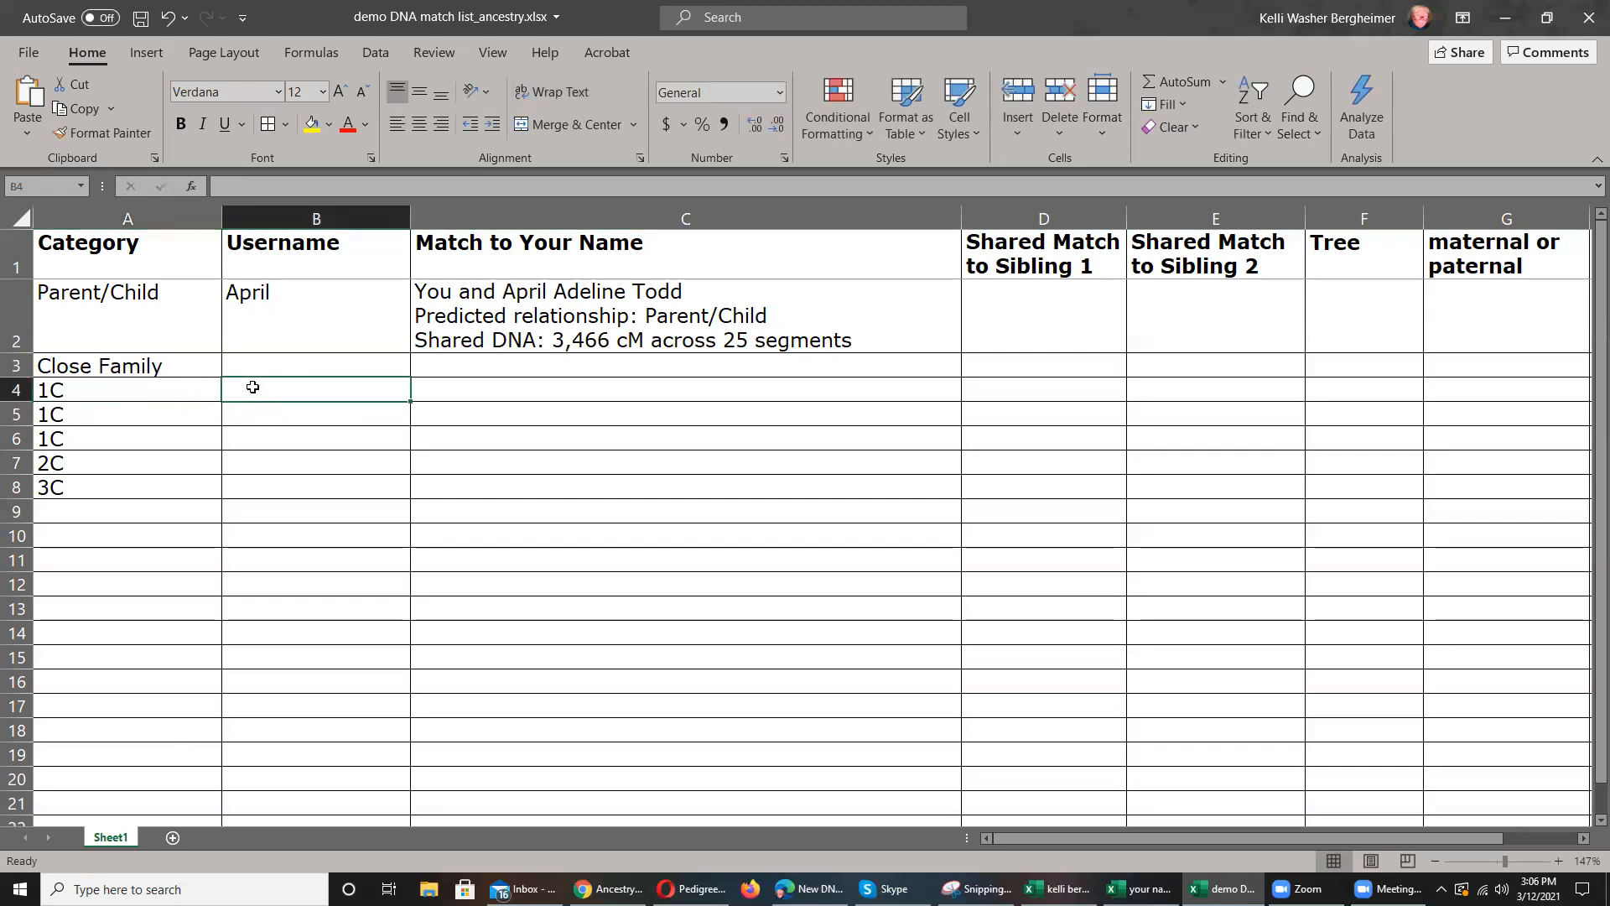
{"action": "type", "text": "bob"}
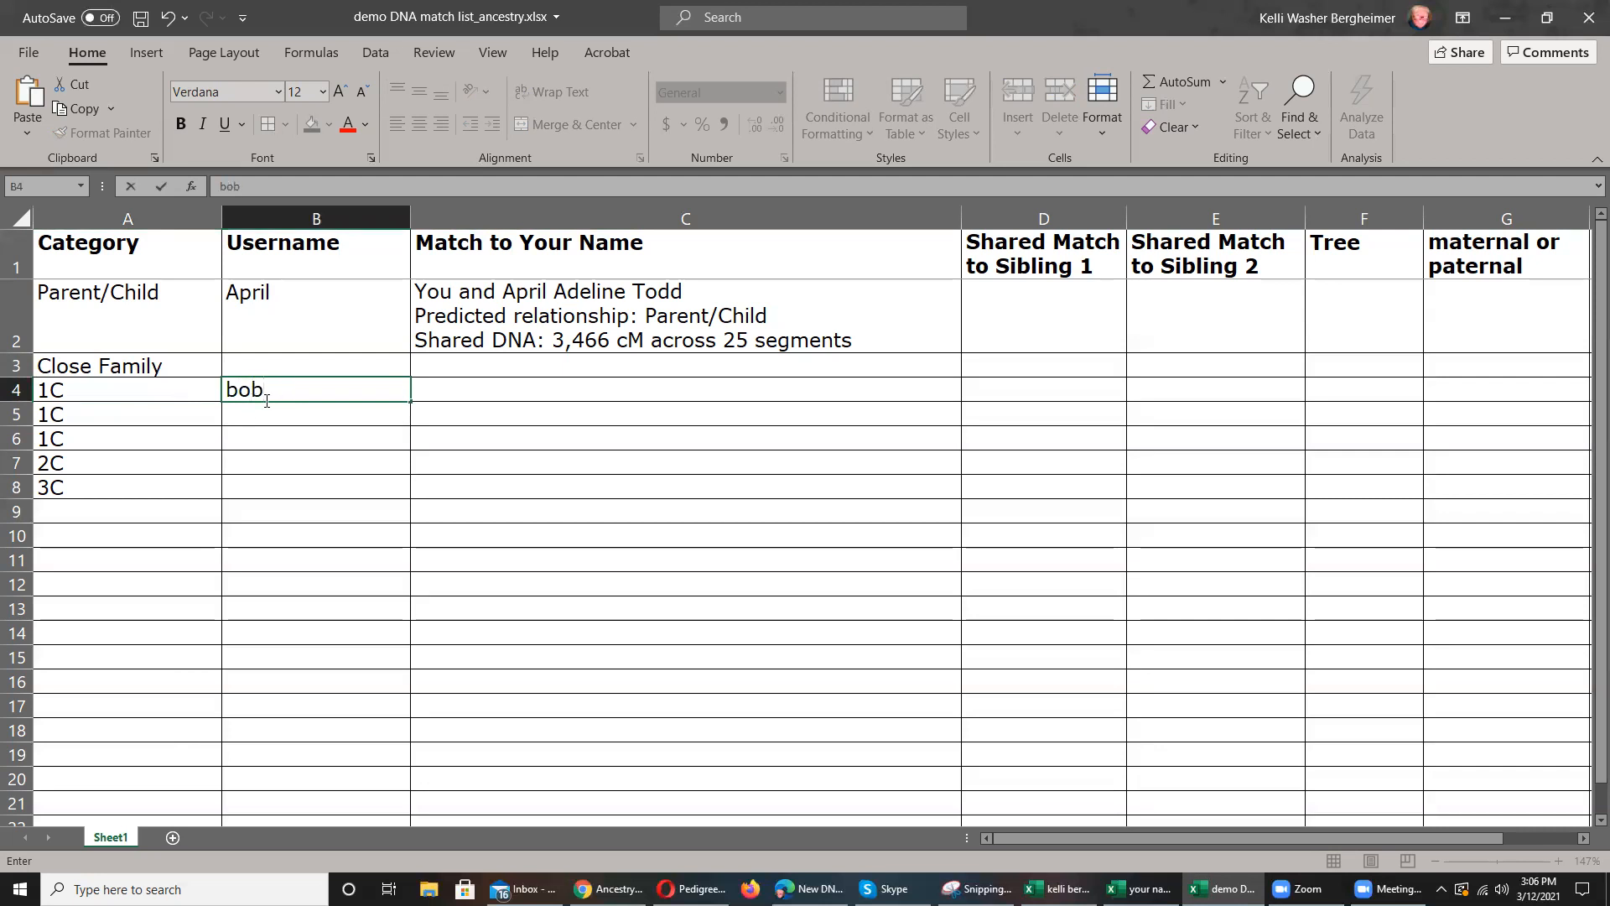
{"action": "left_click", "coordinate": [248, 410]}
{"action": "type", "text": "susan"}
{"action": "left_click", "coordinate": [243, 439]}
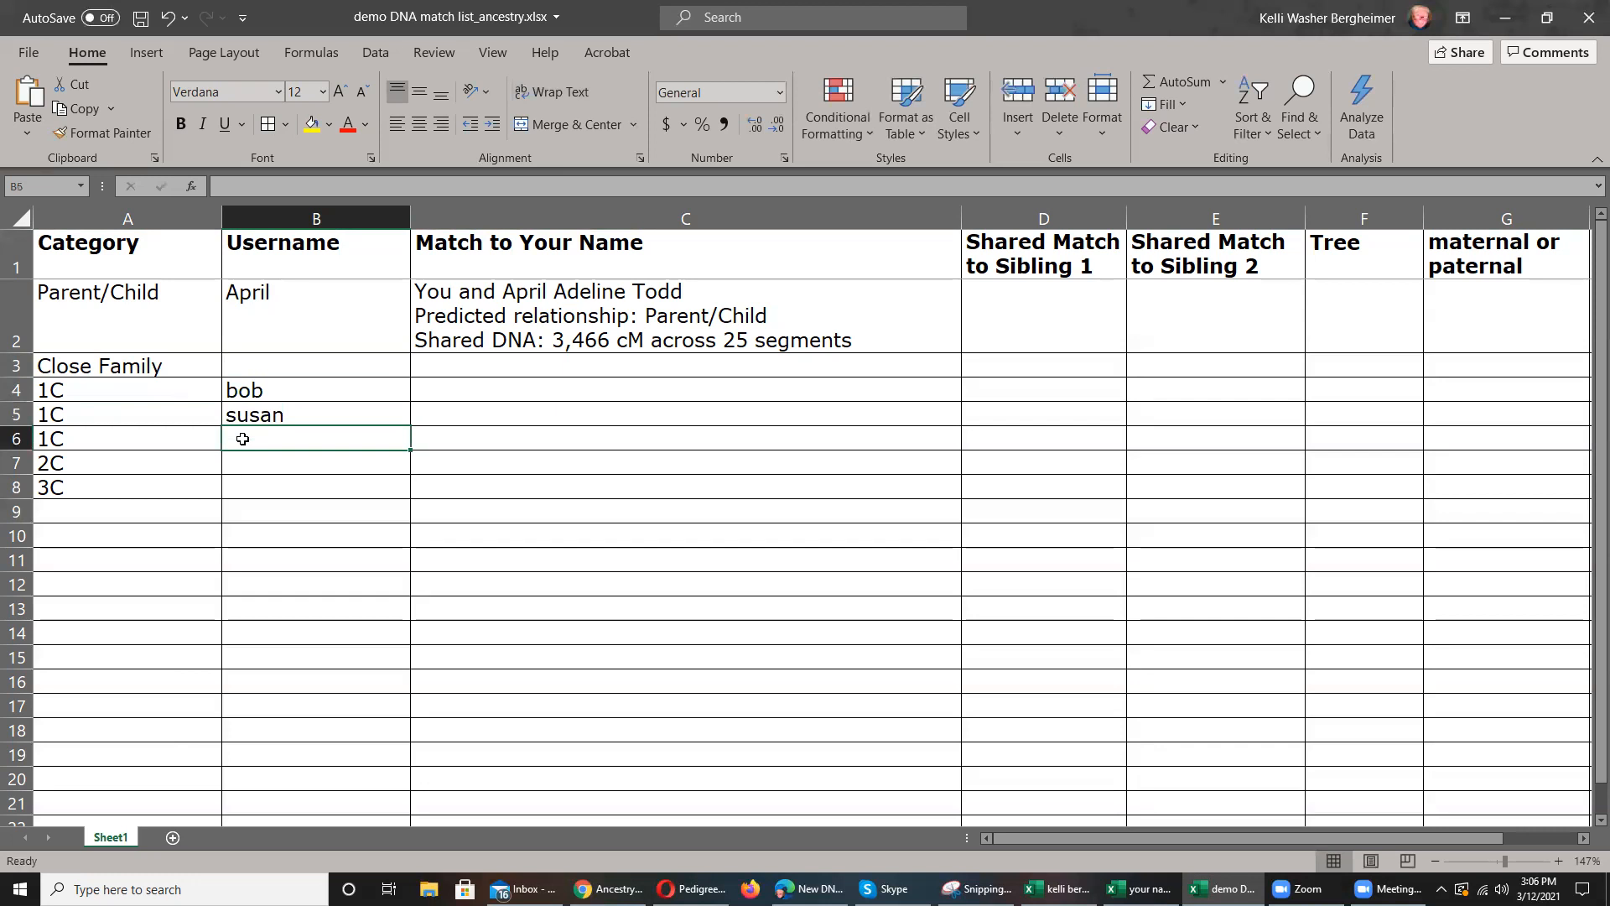
{"action": "type", "text": "laura"}
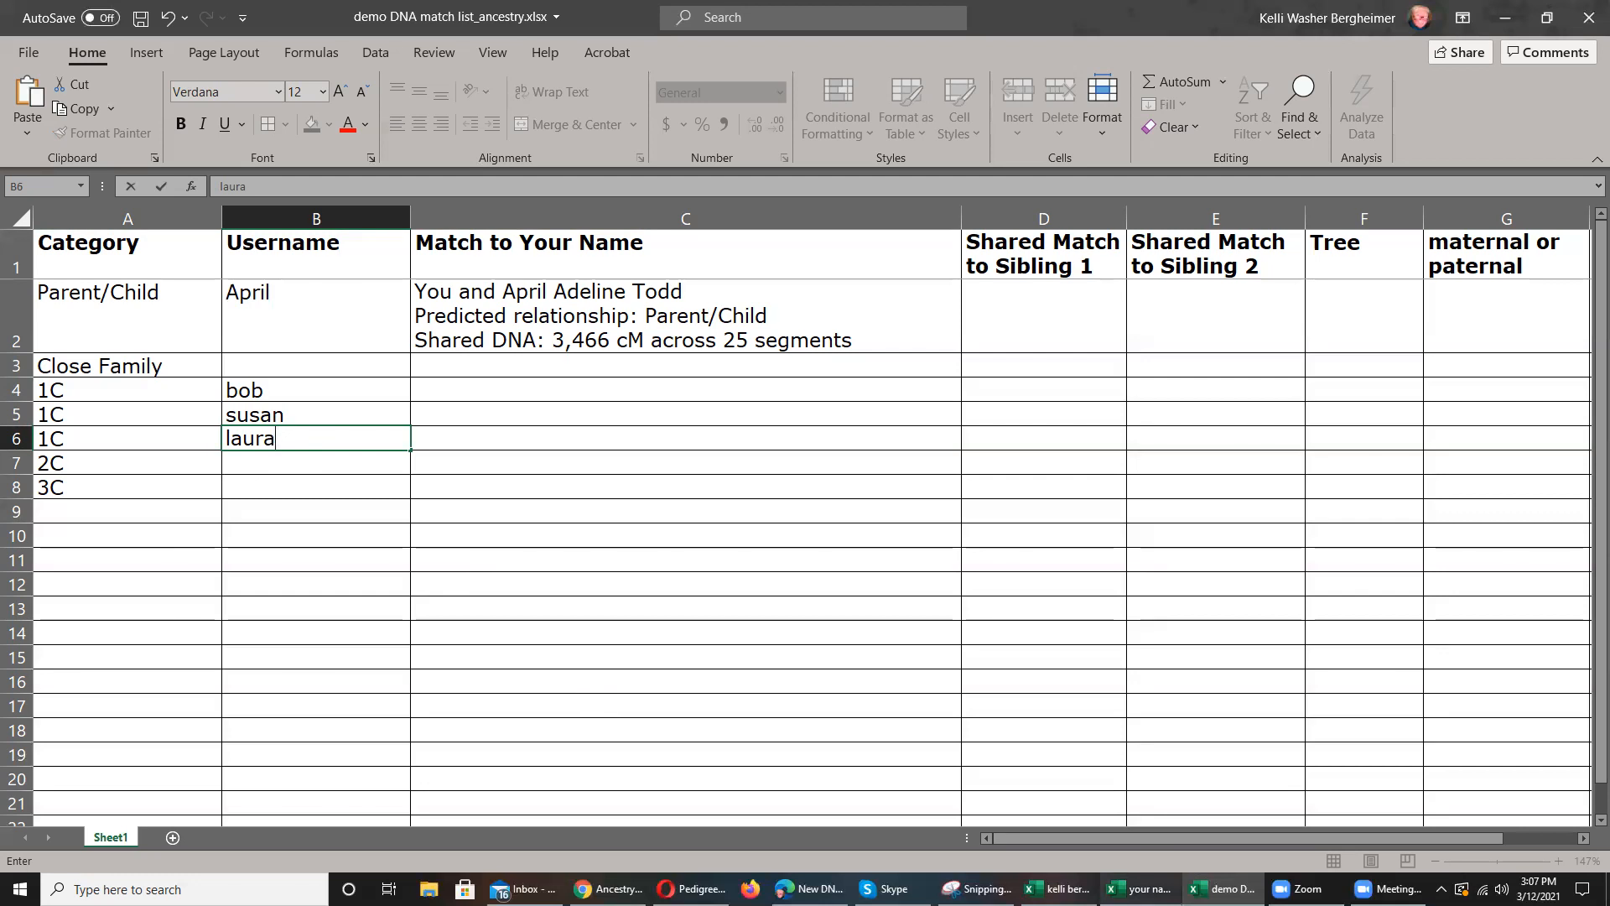
- Append a "Managed by" note in parentheses with the manager's first name to the username in B6, and widen column B to fit it
{"action": "left_click", "coordinate": [1058, 889]}
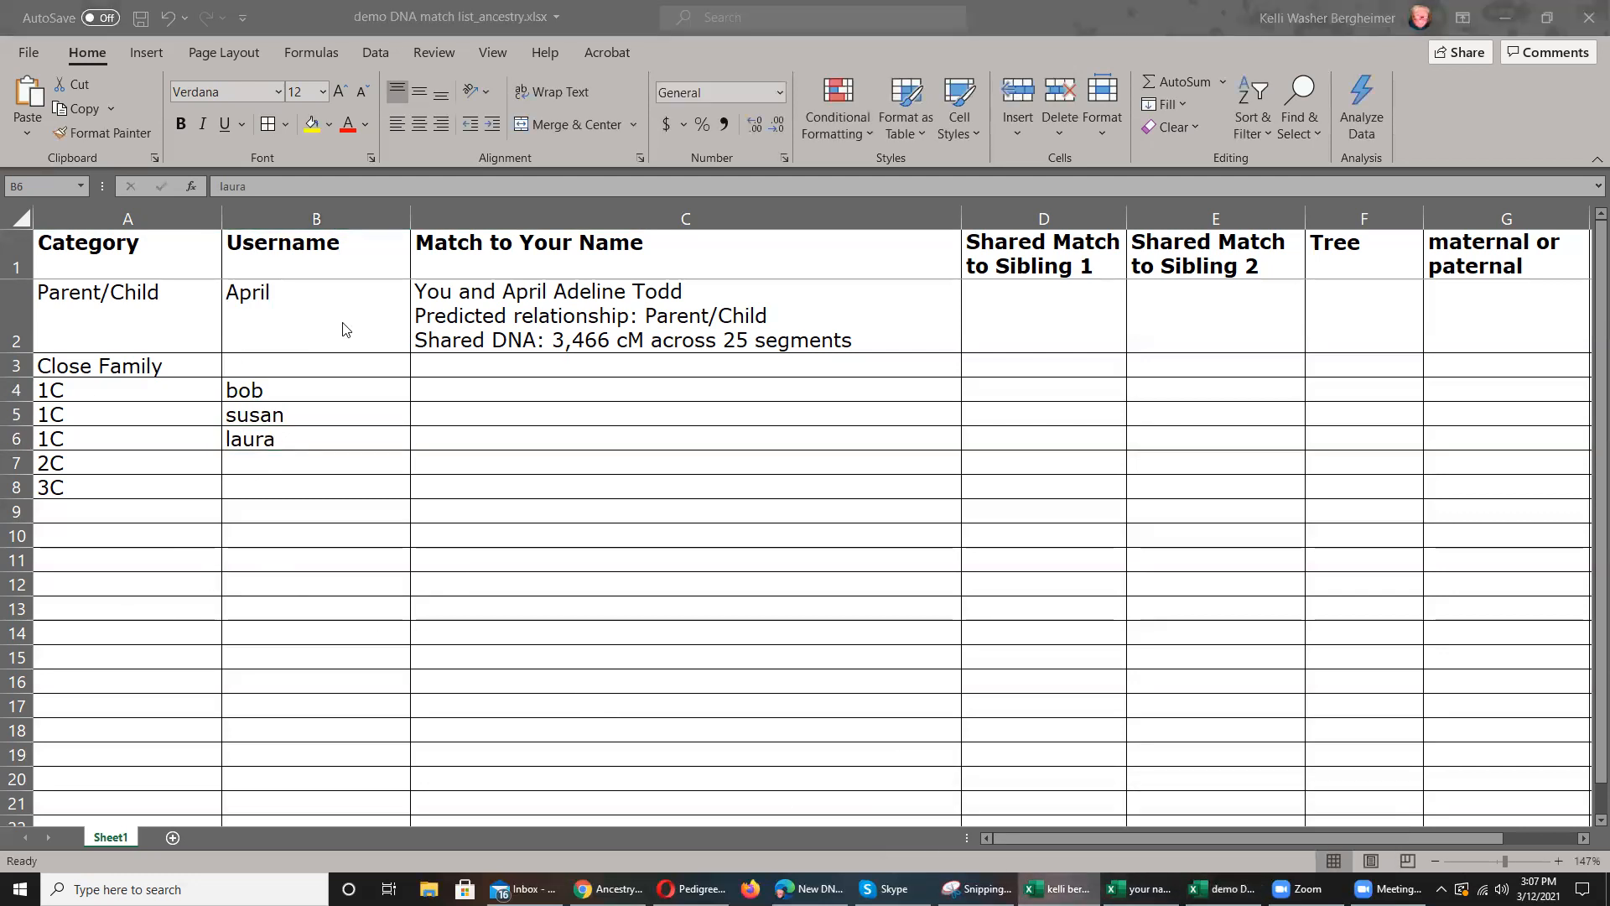
{"action": "left_click", "coordinate": [286, 438]}
{"action": "double_click", "coordinate": [284, 438]}
{"action": "type", "text": "(Manag"}
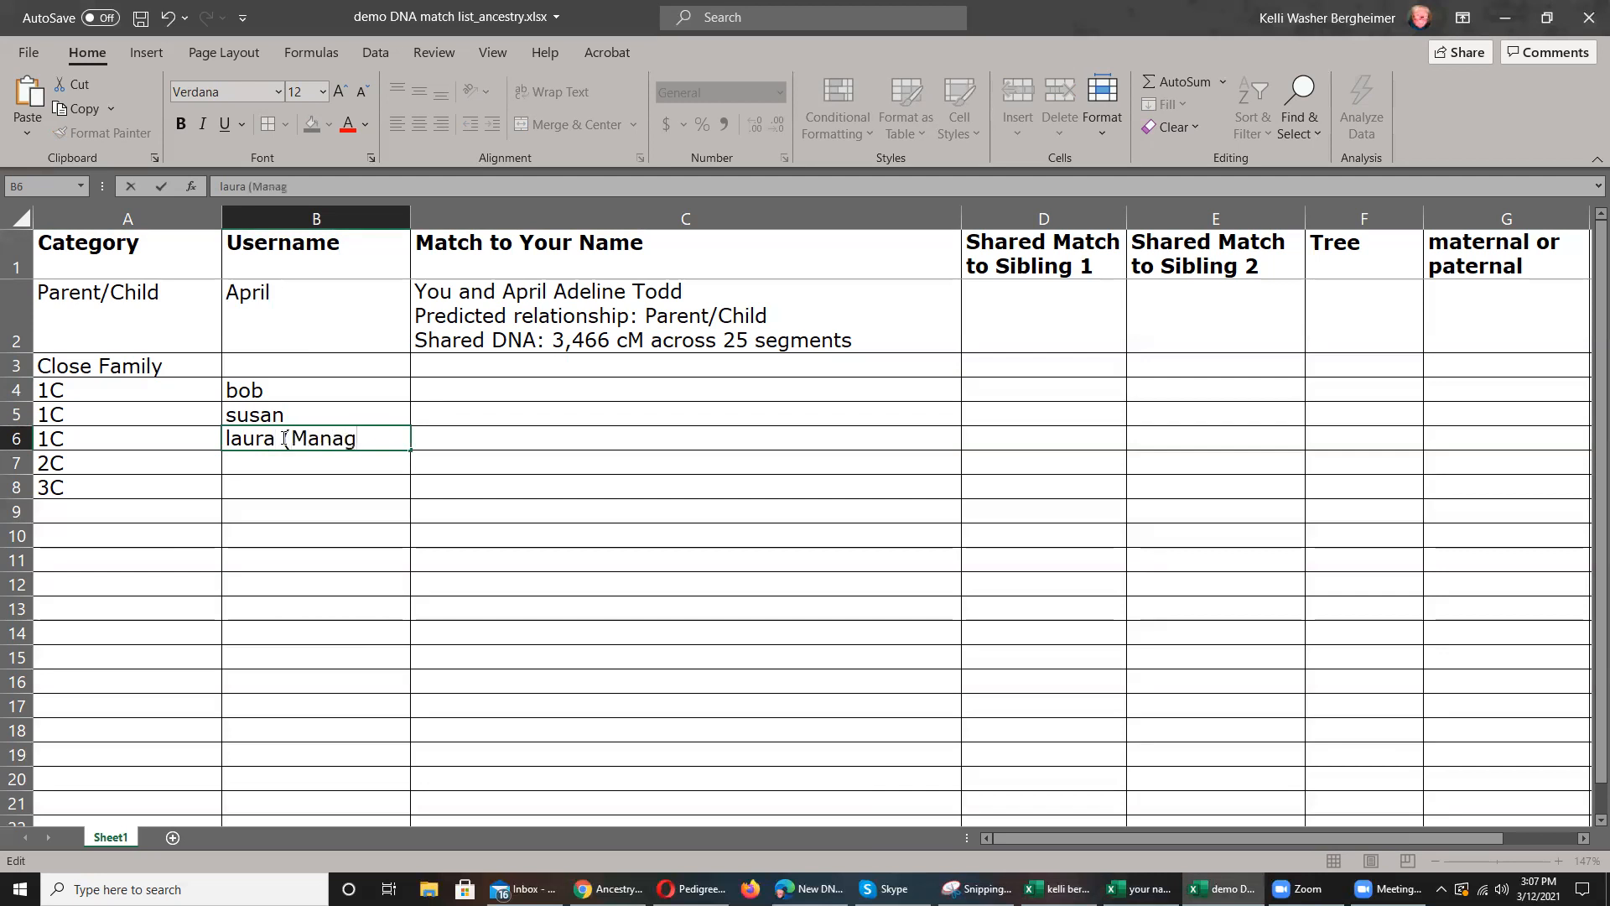
{"action": "type", "text": "ed by bob)"}
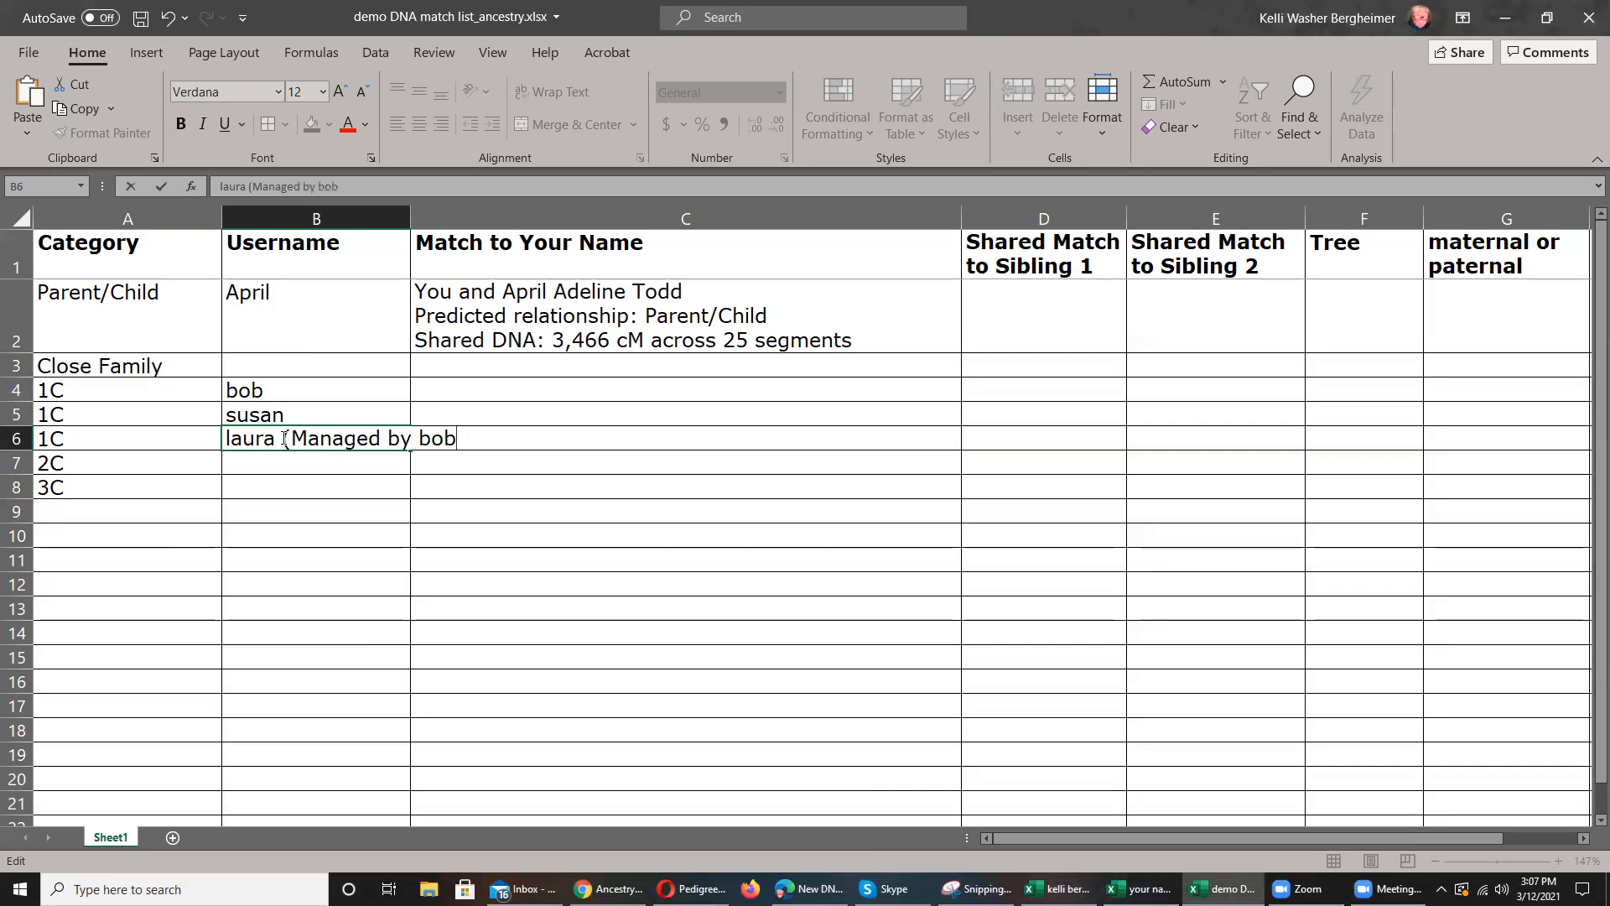
{"action": "left_click", "coordinate": [270, 472]}
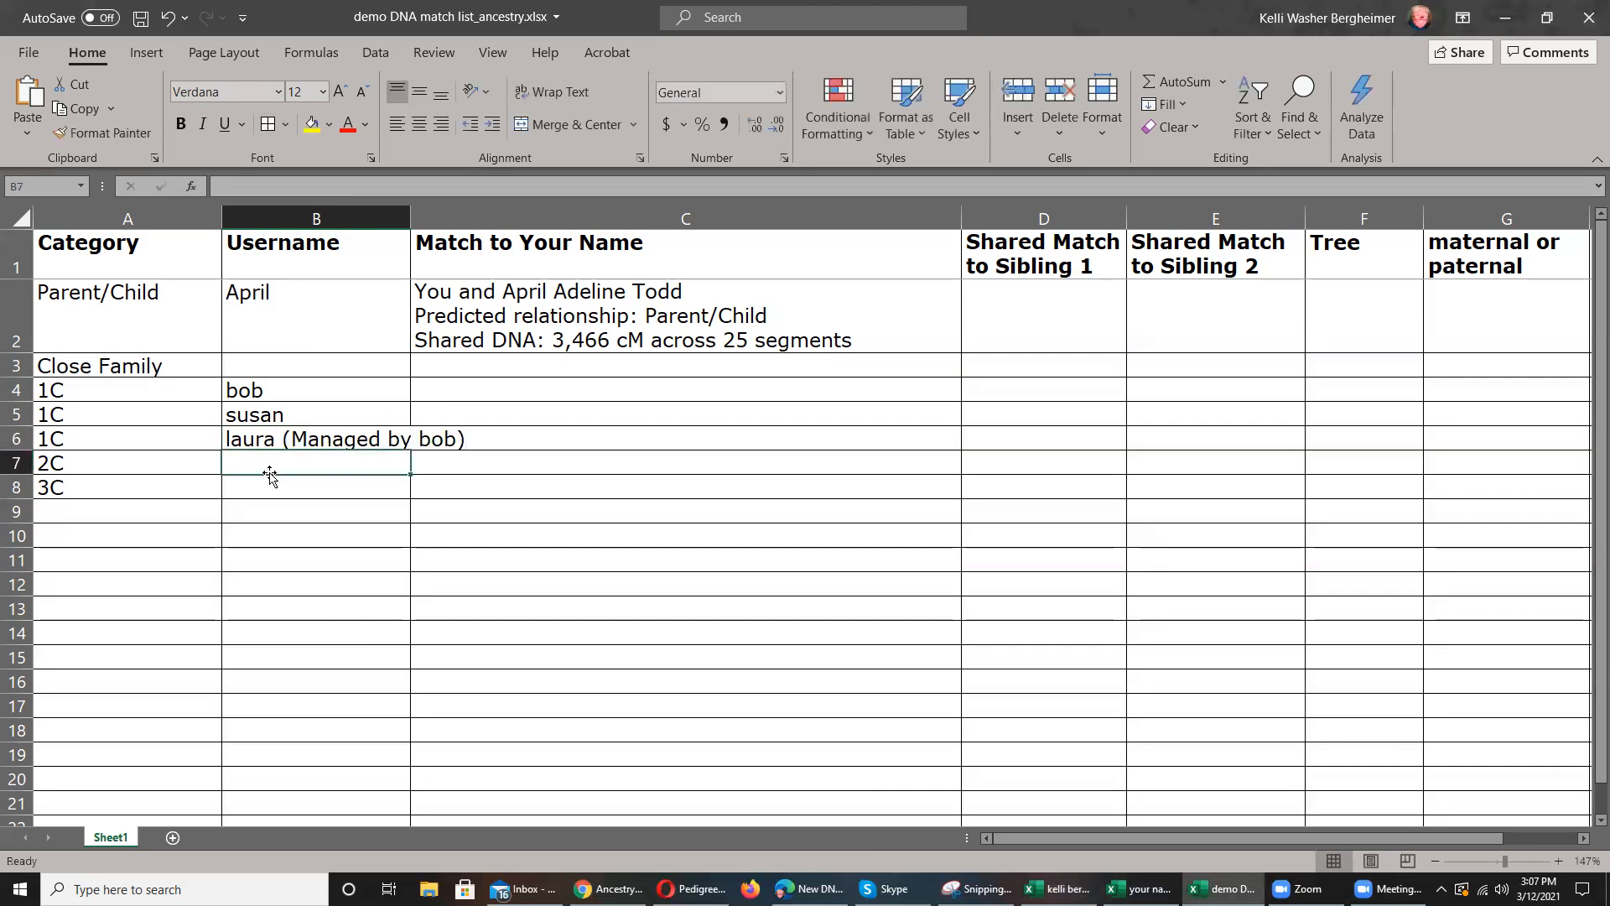
{"action": "left_click", "coordinate": [308, 439]}
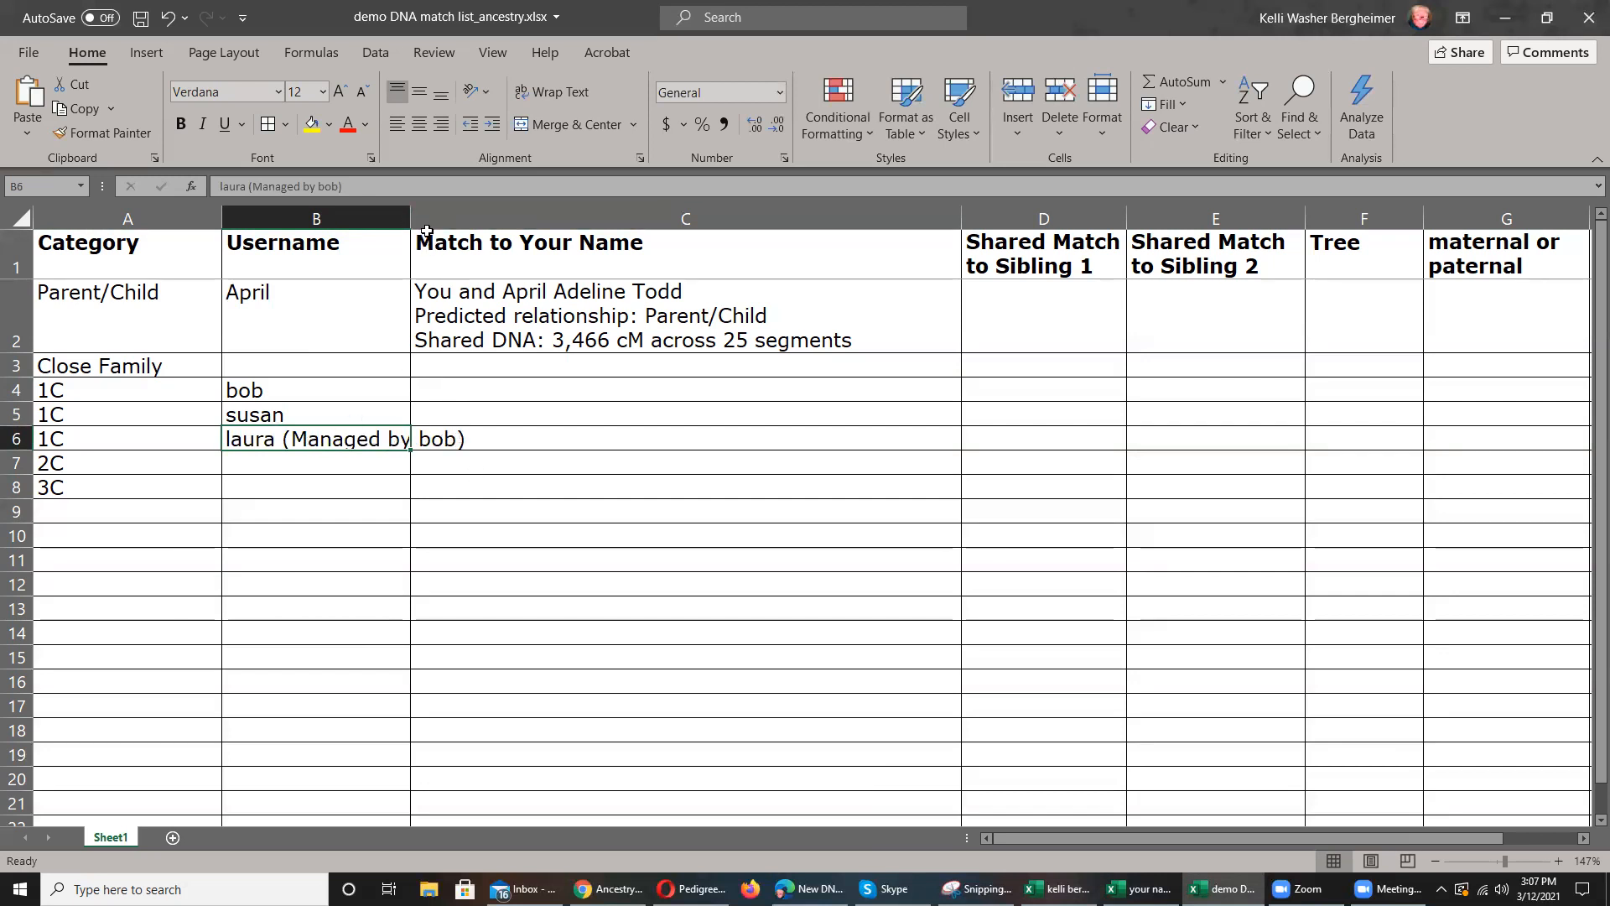
{"action": "left_click_drag", "start_coordinate": [410, 223], "coordinate": [484, 224]}
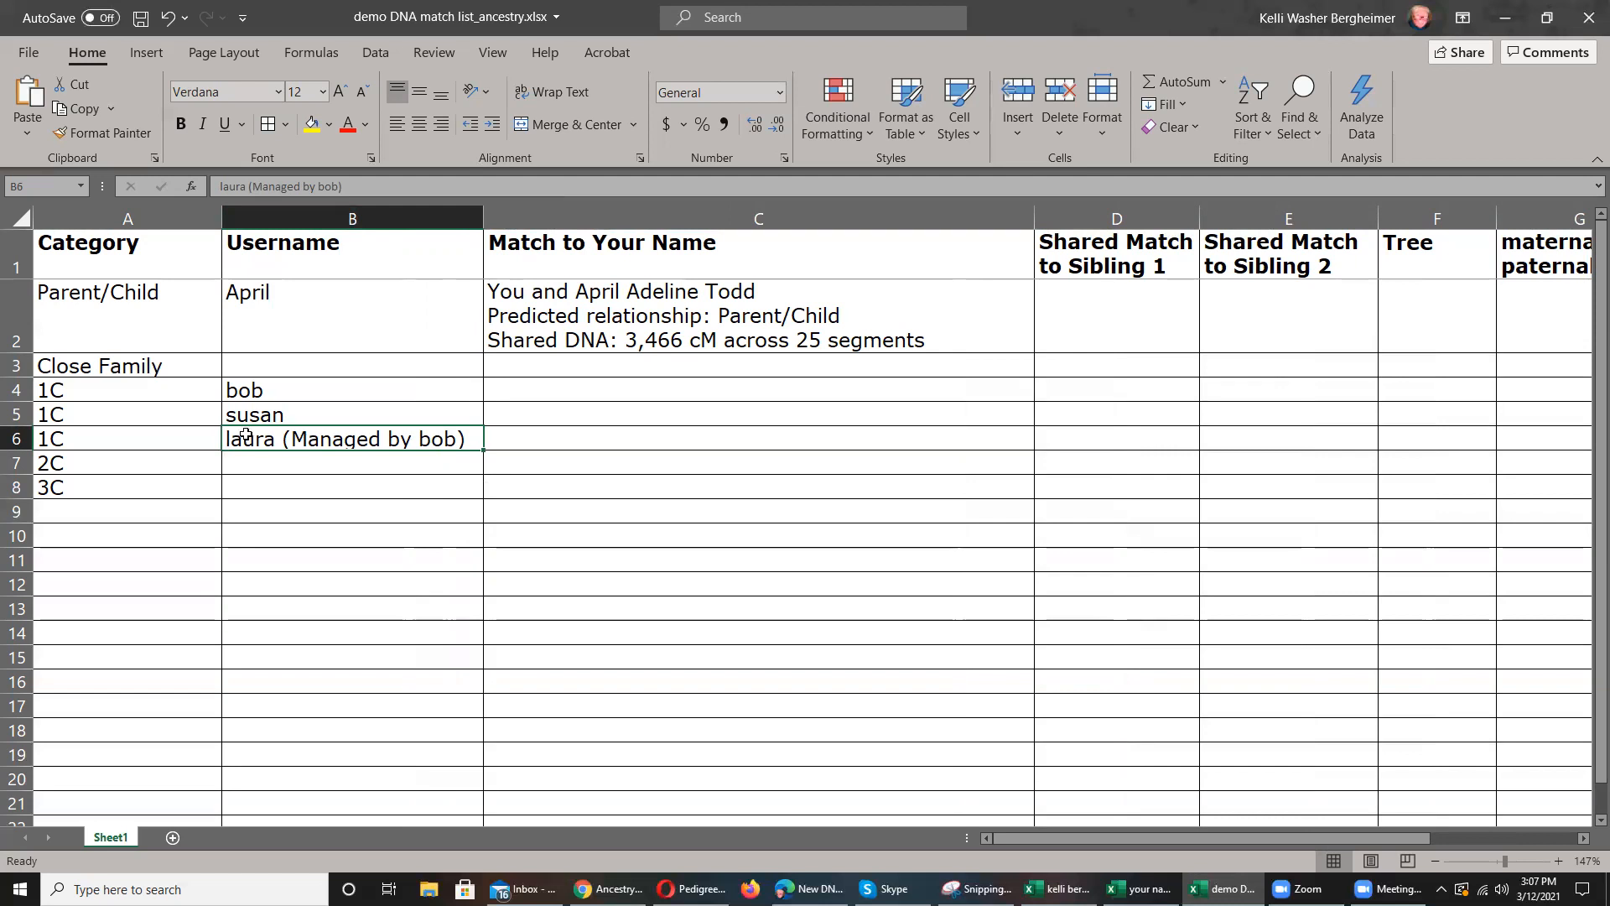
- Narrow column B and wrap the text of the username with the "Managed by" note in B6
{"action": "left_click_drag", "start_coordinate": [478, 221], "coordinate": [416, 220]}
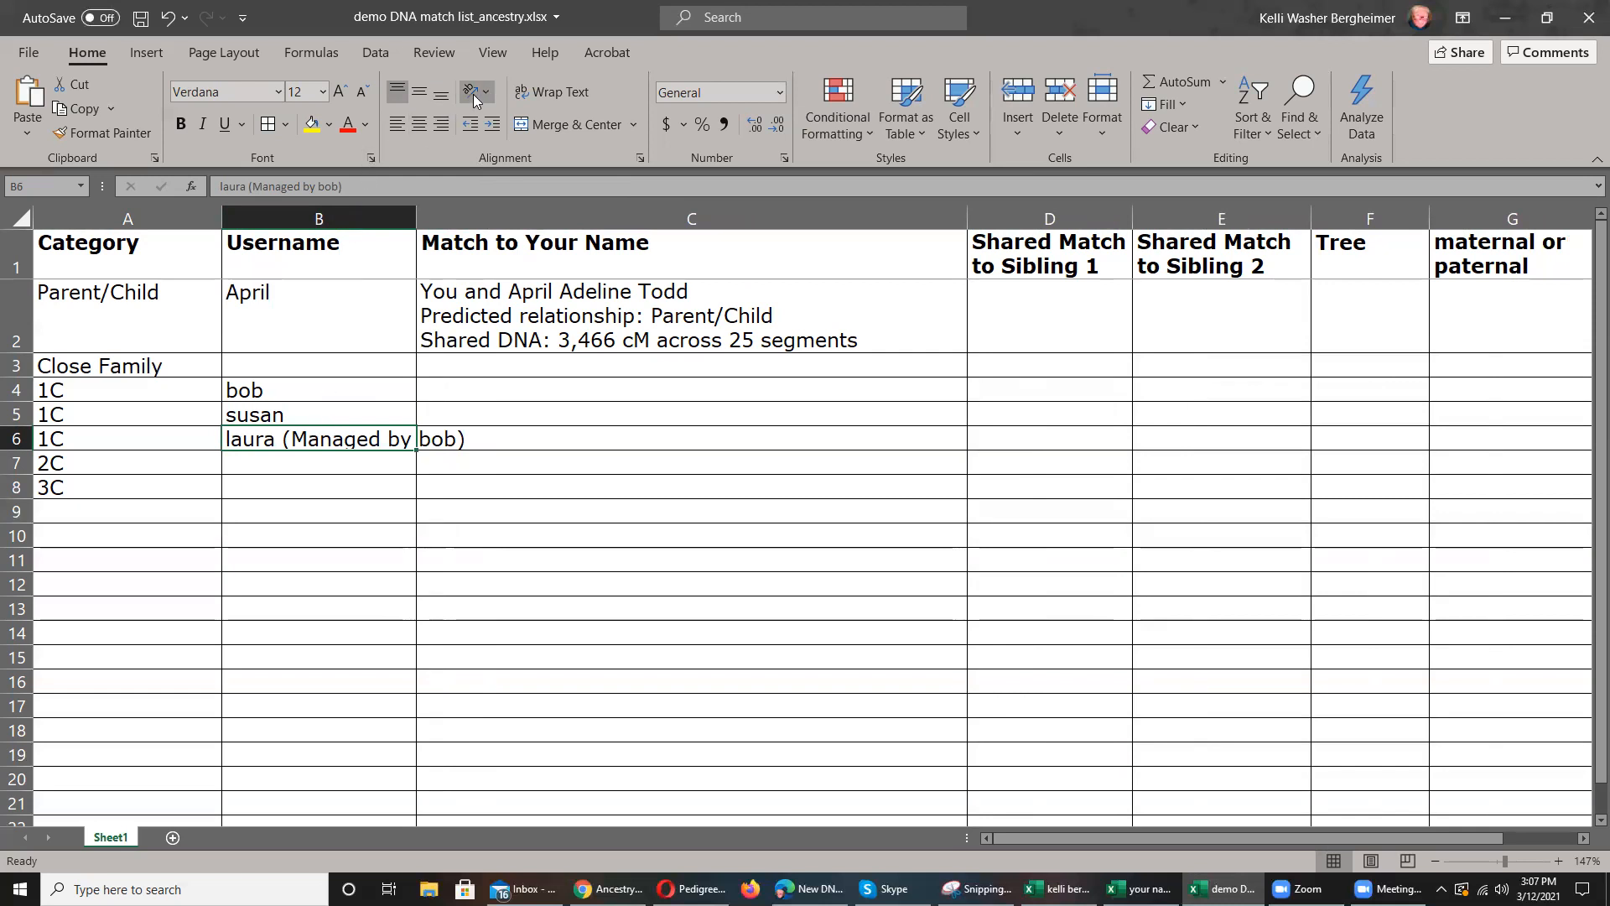
{"action": "left_click", "coordinate": [554, 94]}
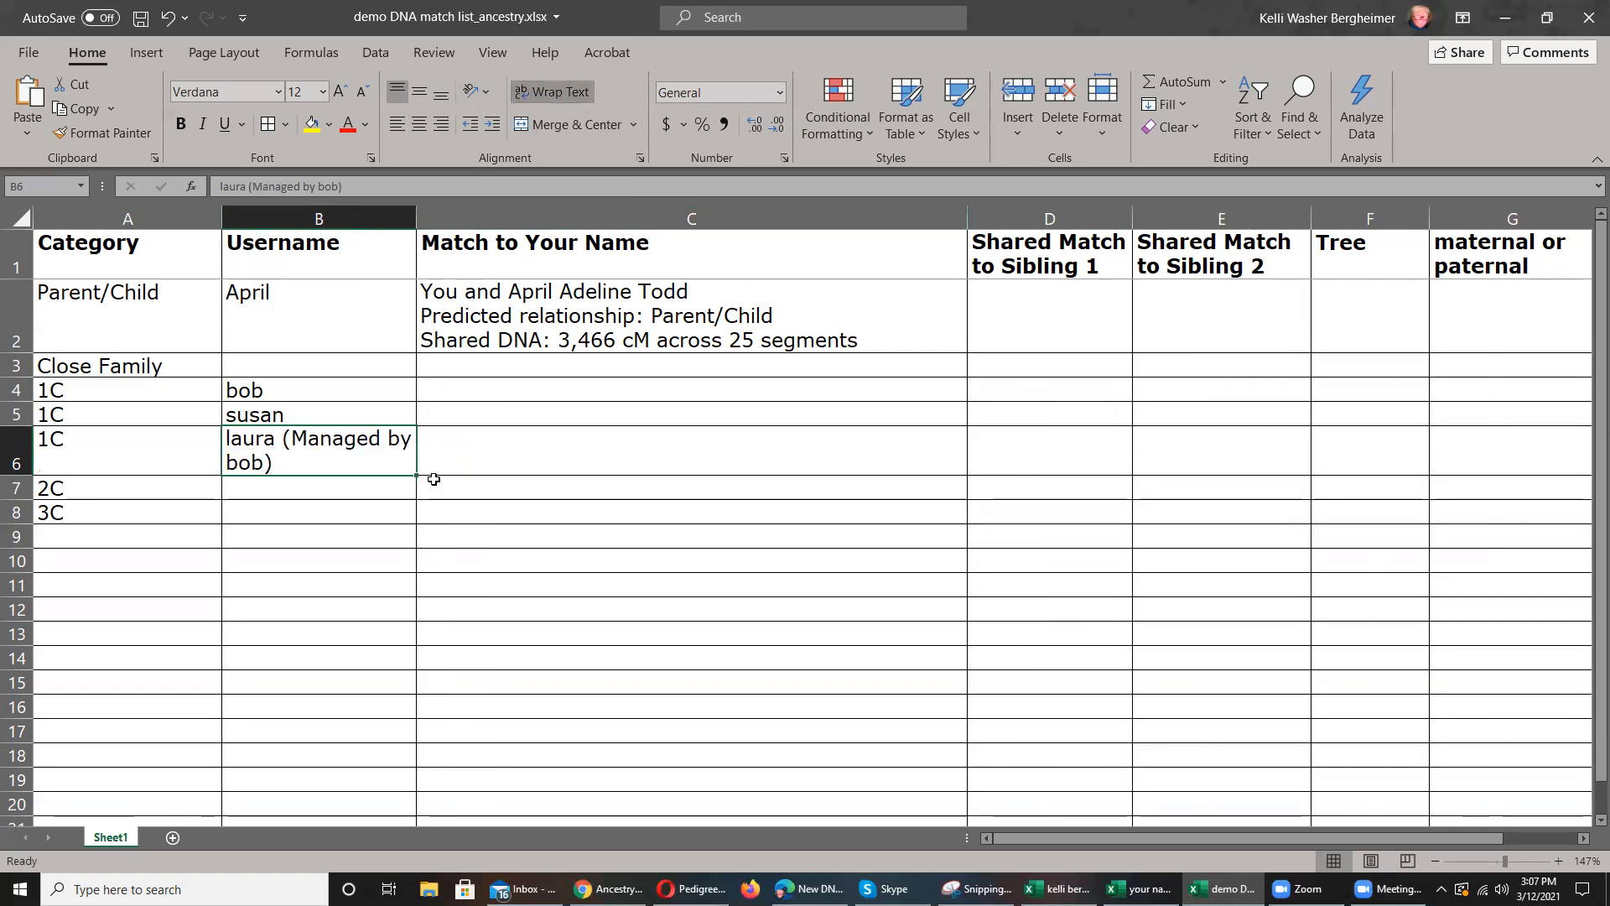
{"action": "left_click", "coordinate": [373, 488]}
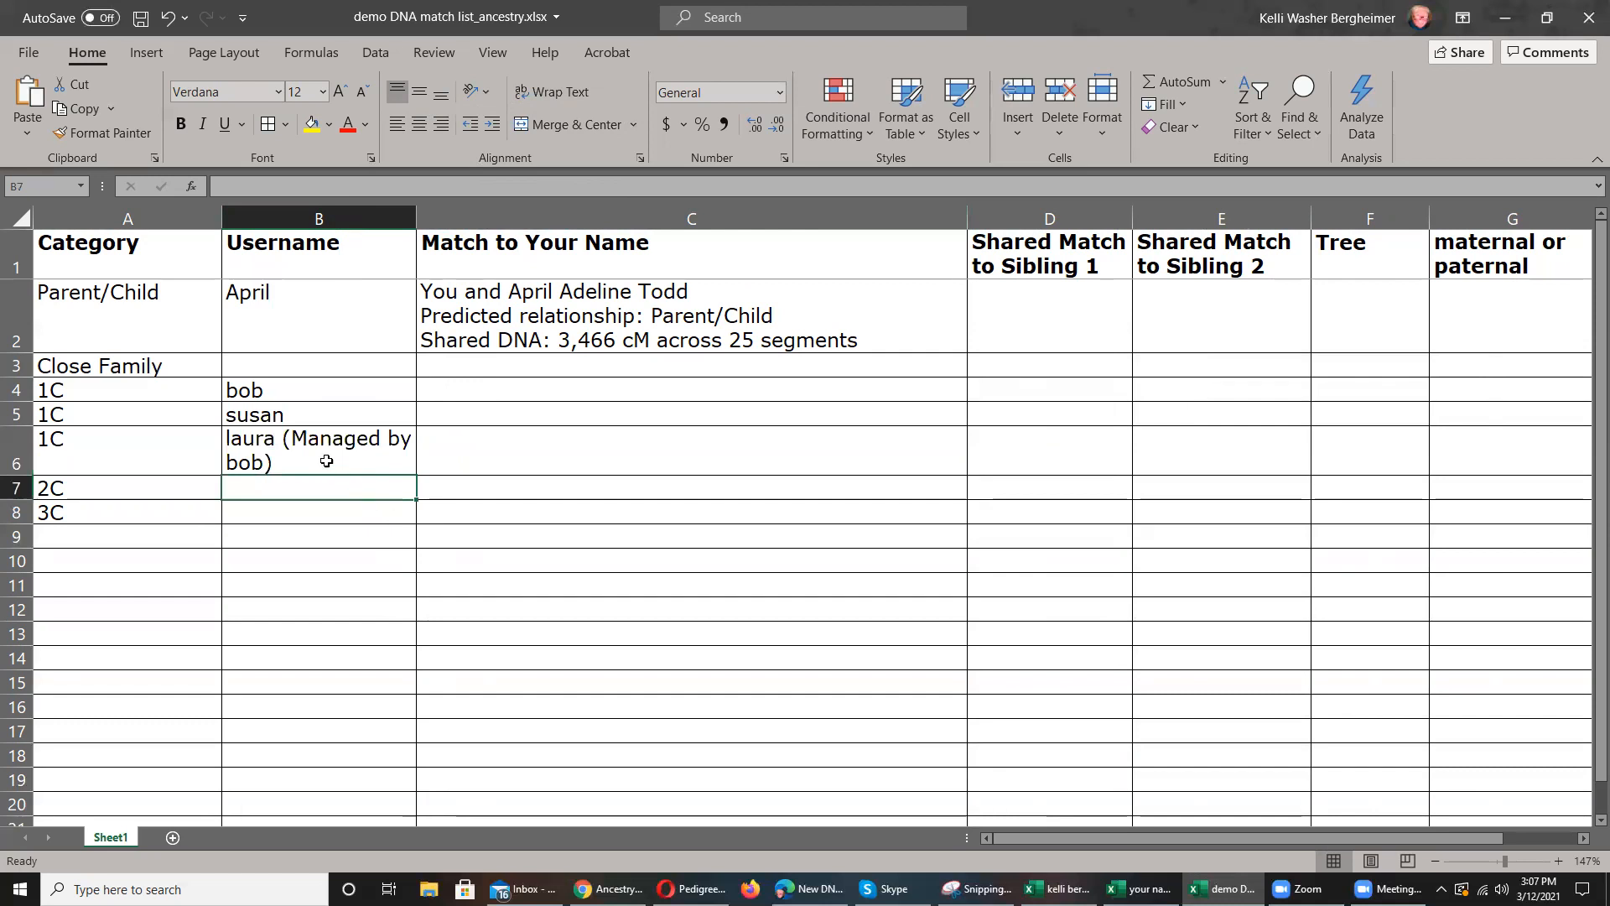
{"action": "left_click", "coordinate": [280, 453]}
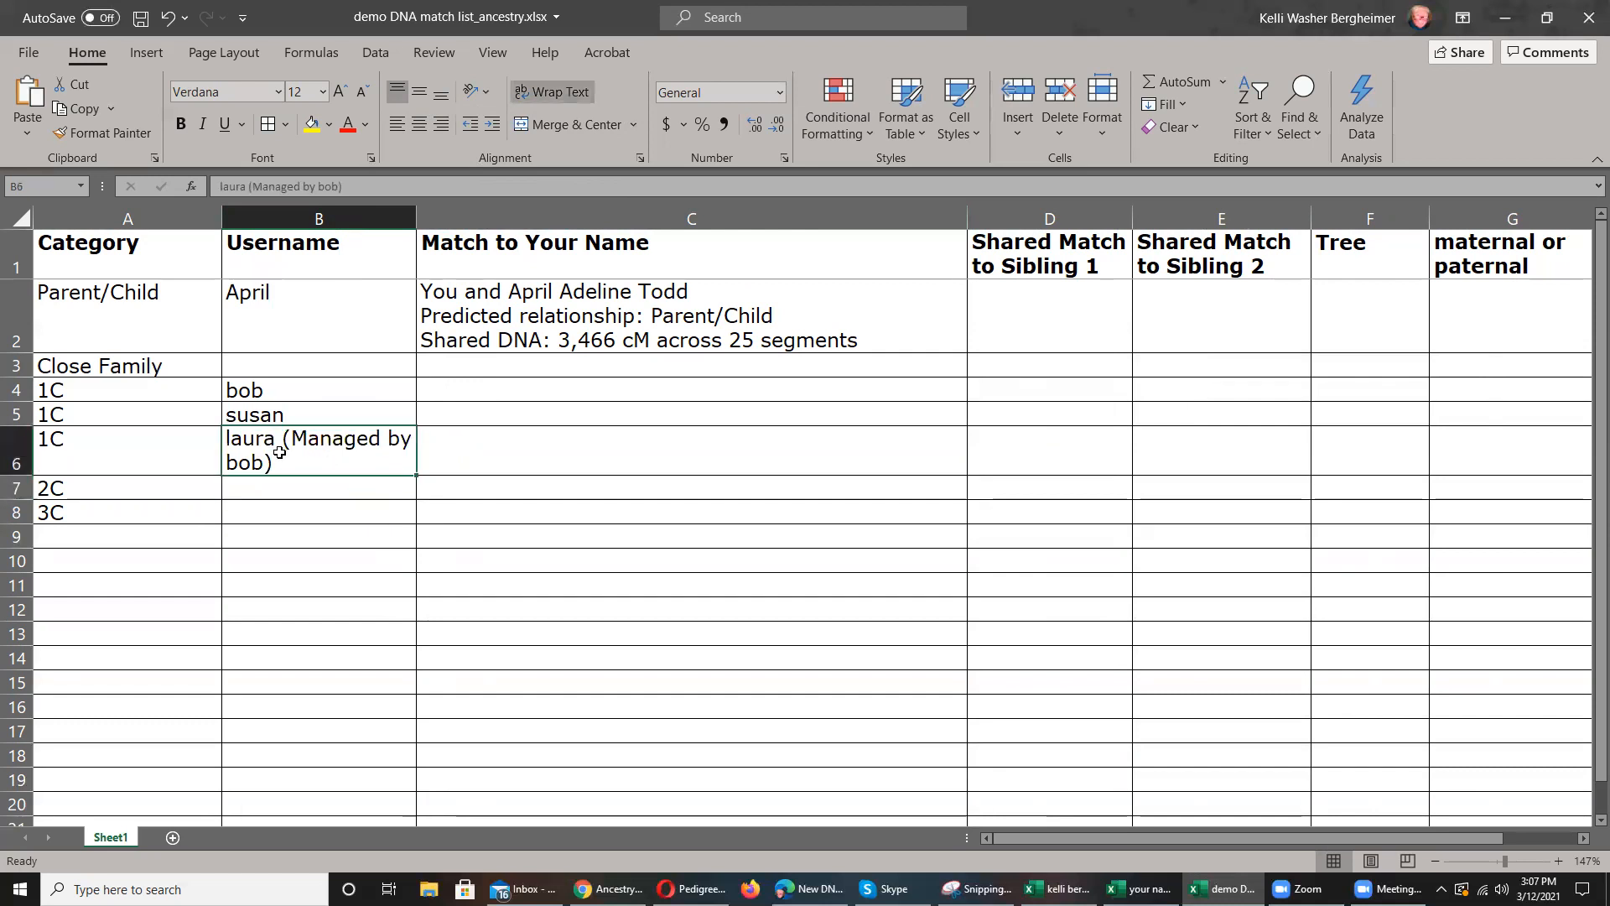
{"action": "left_click", "coordinate": [267, 391]}
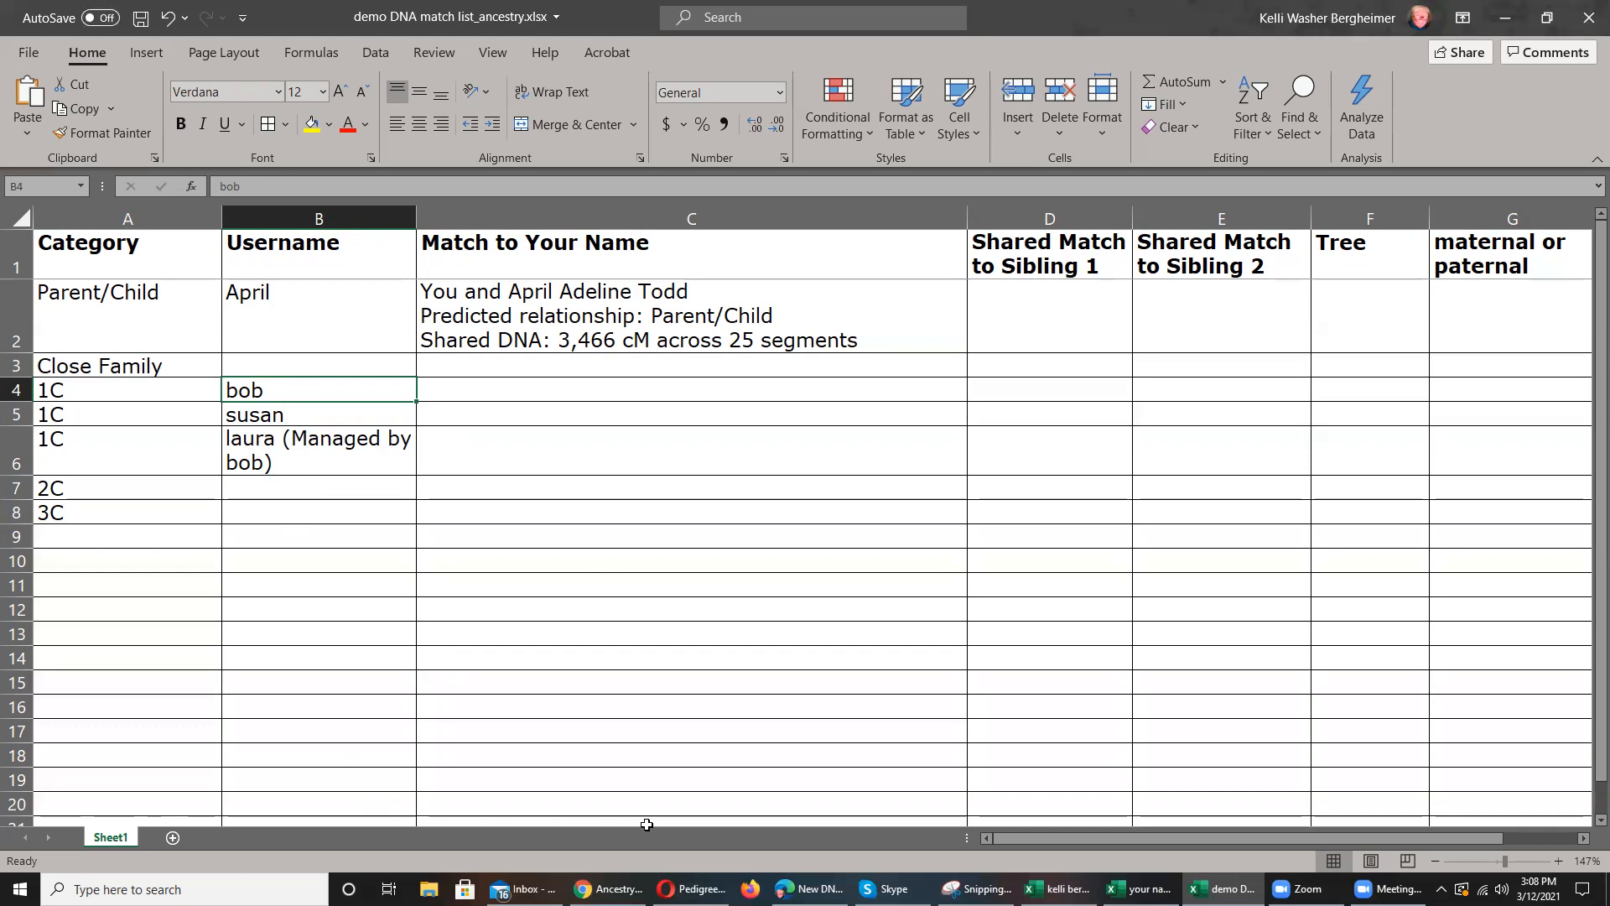
- Enter a note in H4 to check the first and third 1C matches by first name, and wrap its text
{"action": "left_click_drag", "start_coordinate": [1033, 838], "coordinate": [1110, 838]}
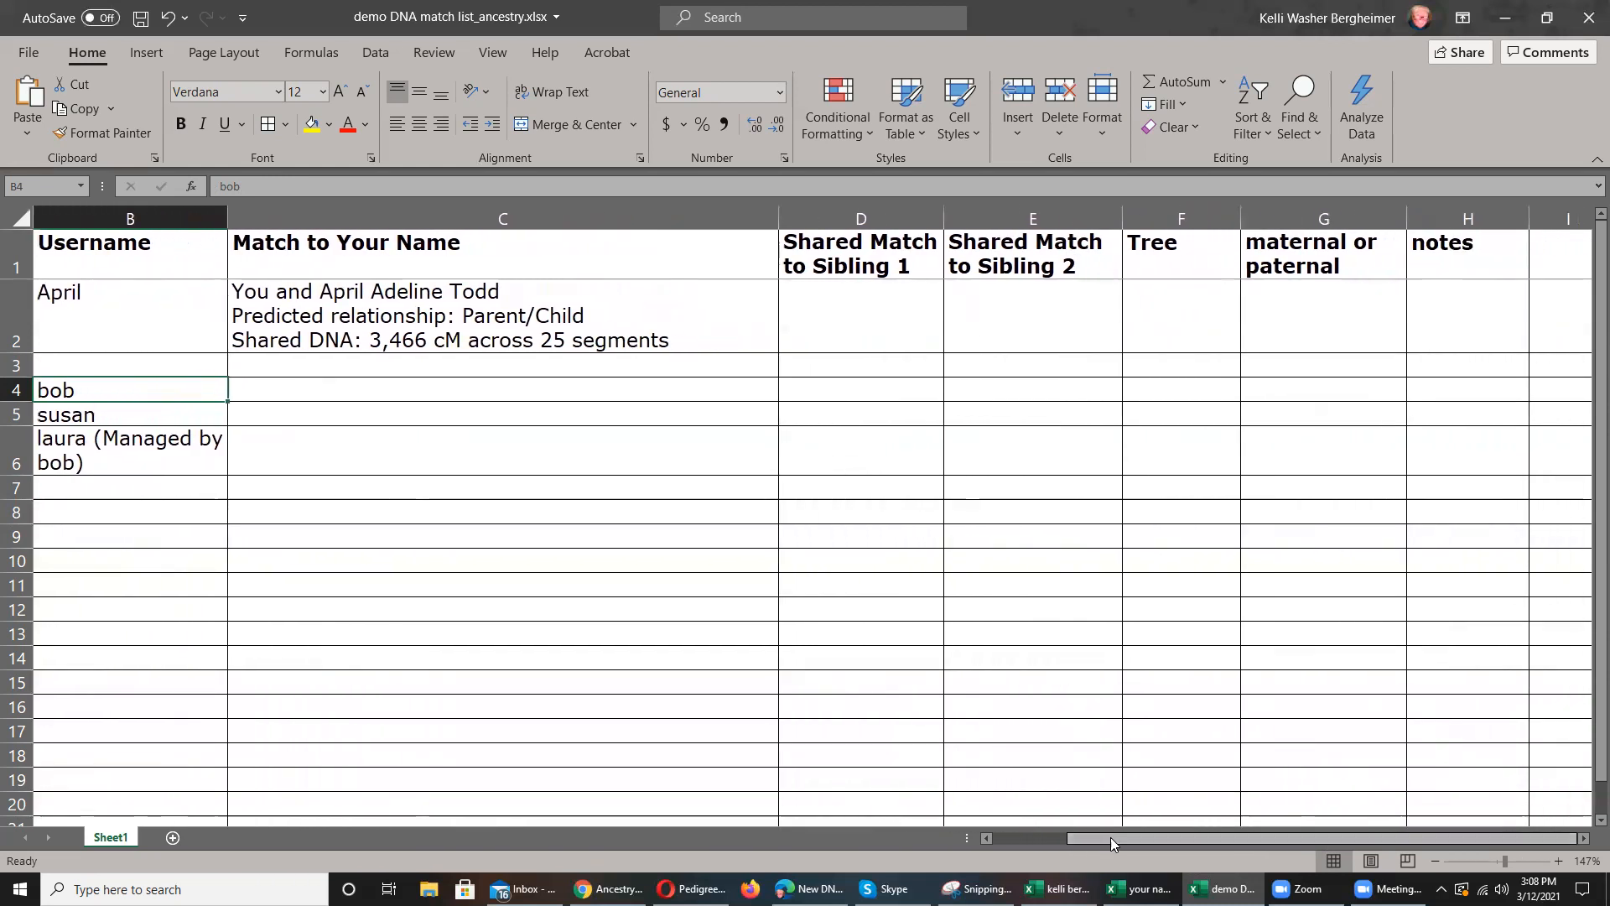
{"action": "left_click", "coordinate": [1433, 390]}
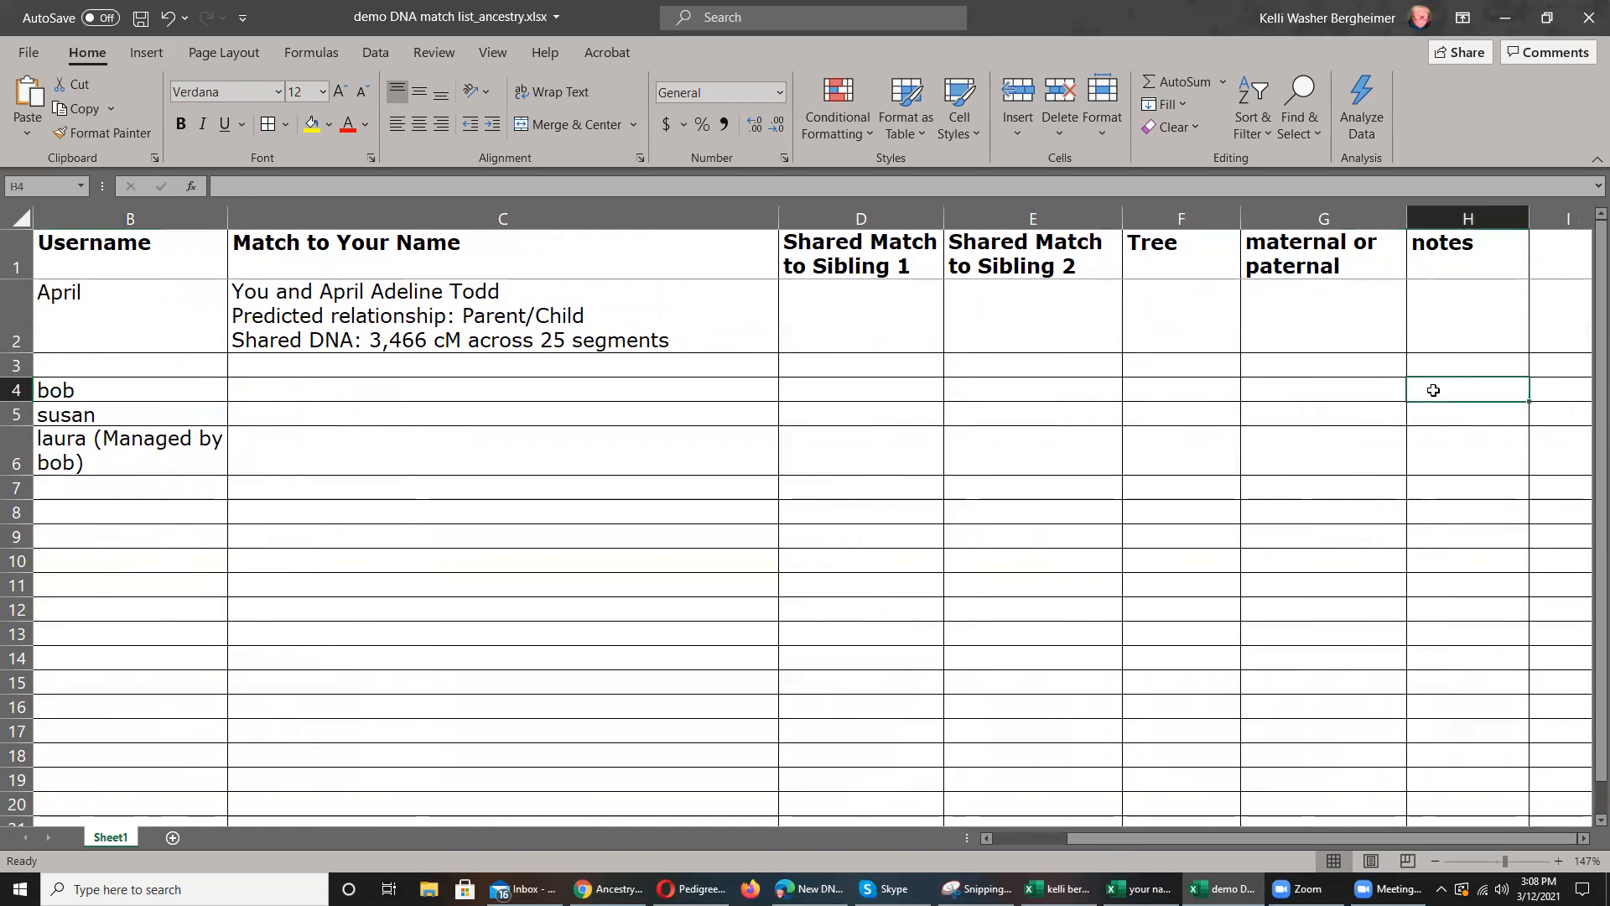
{"action": "type", "text": "check"}
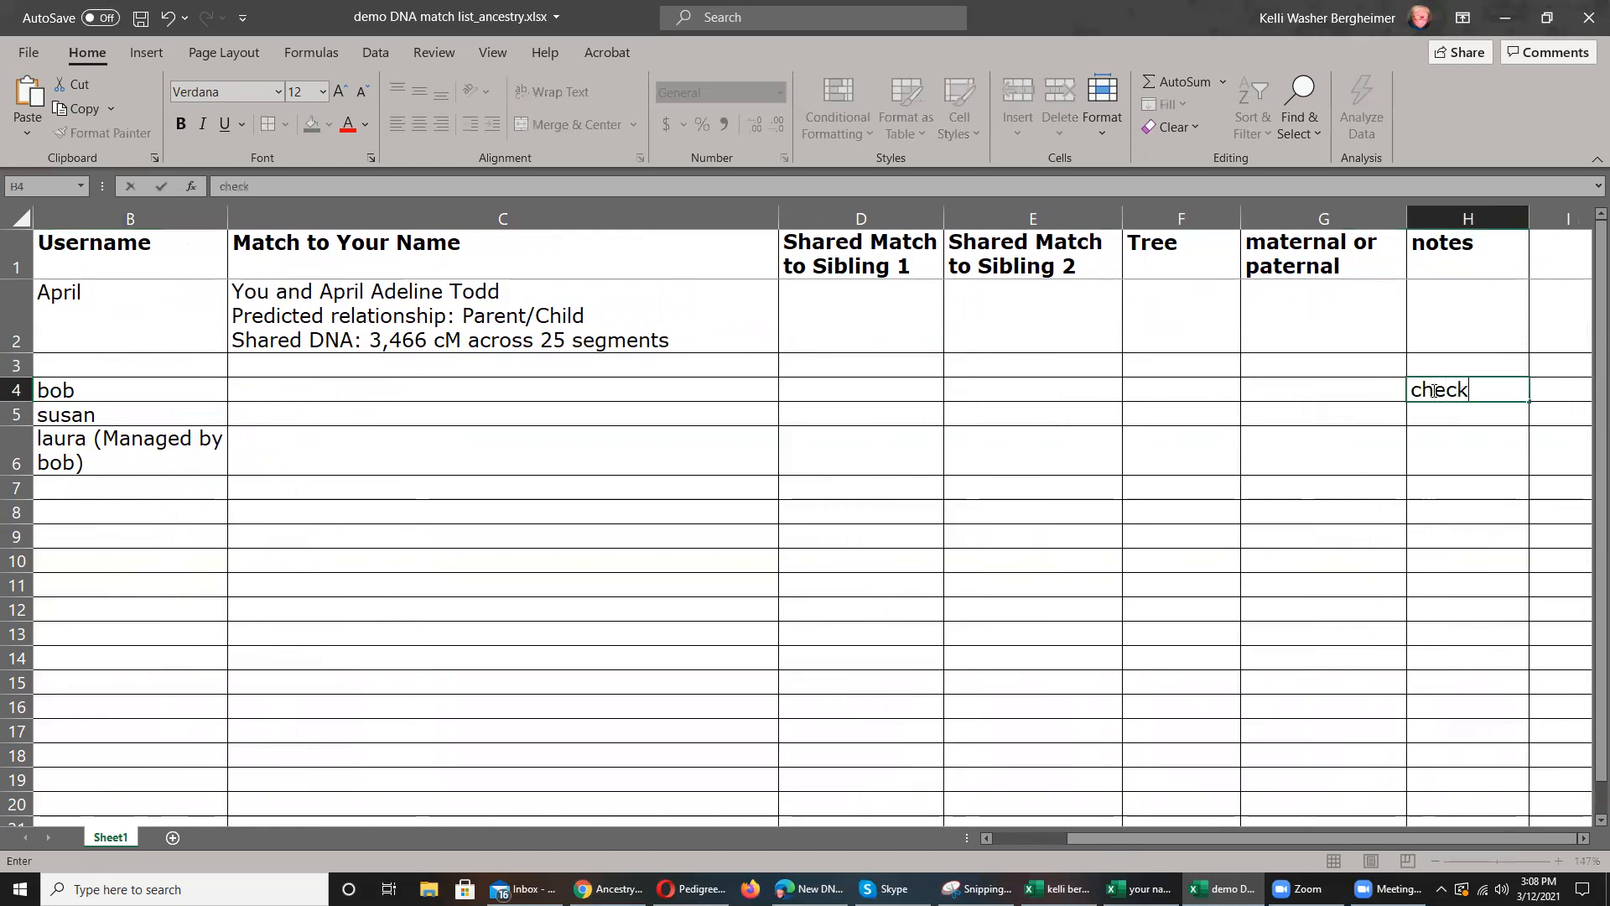
{"action": "type", "text": " bob and laura"}
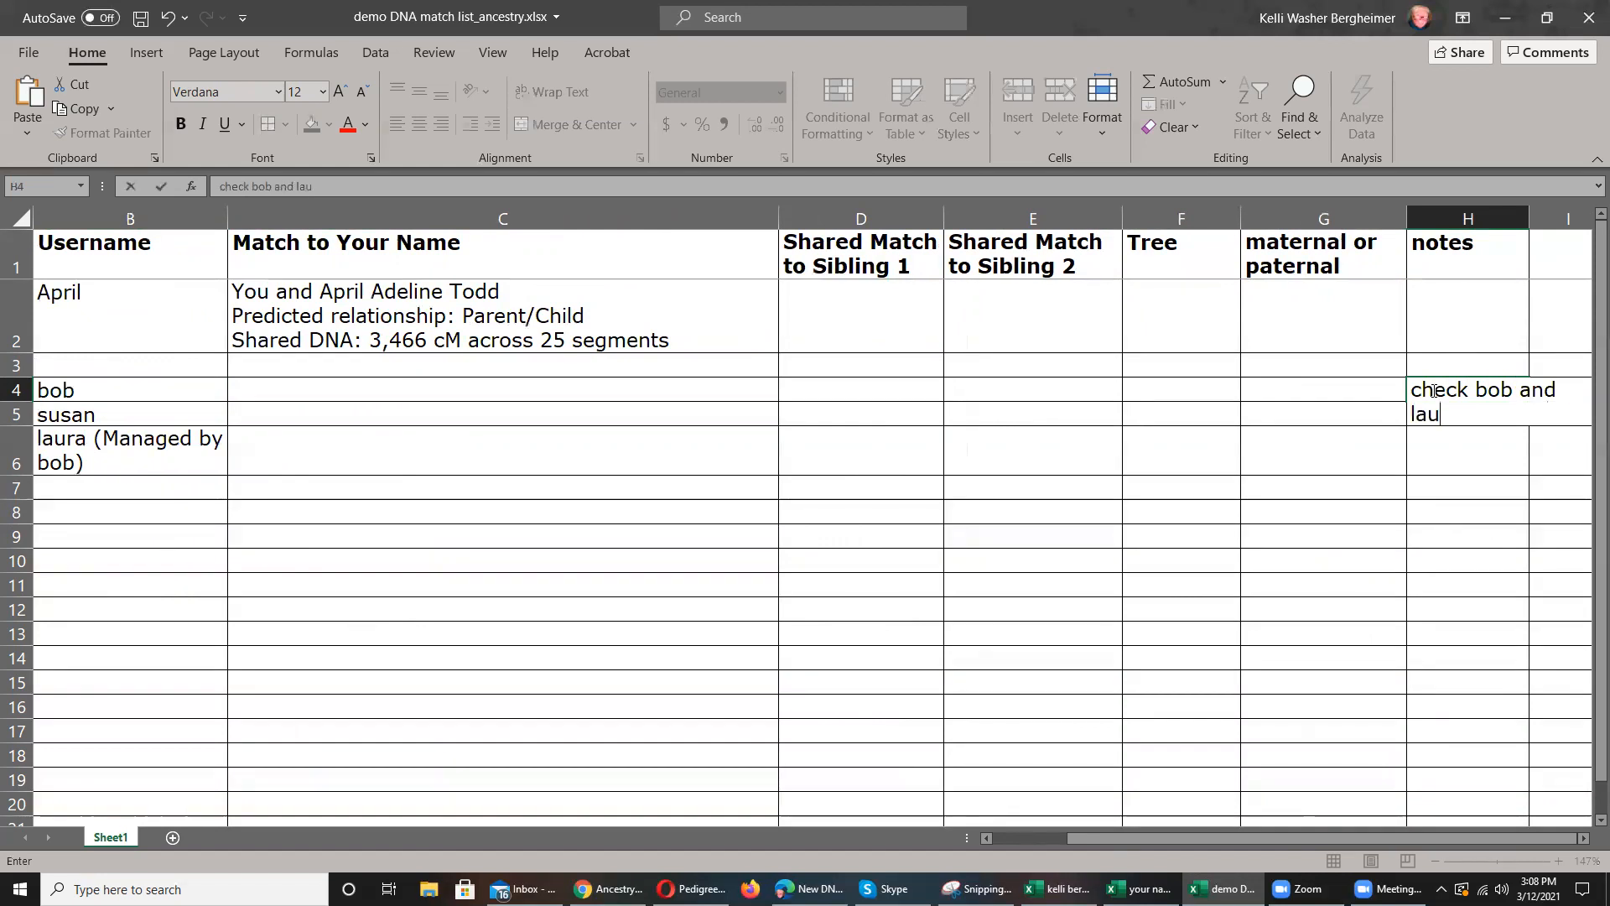
{"action": "left_click", "coordinate": [1456, 483]}
{"action": "left_click", "coordinate": [1465, 393]}
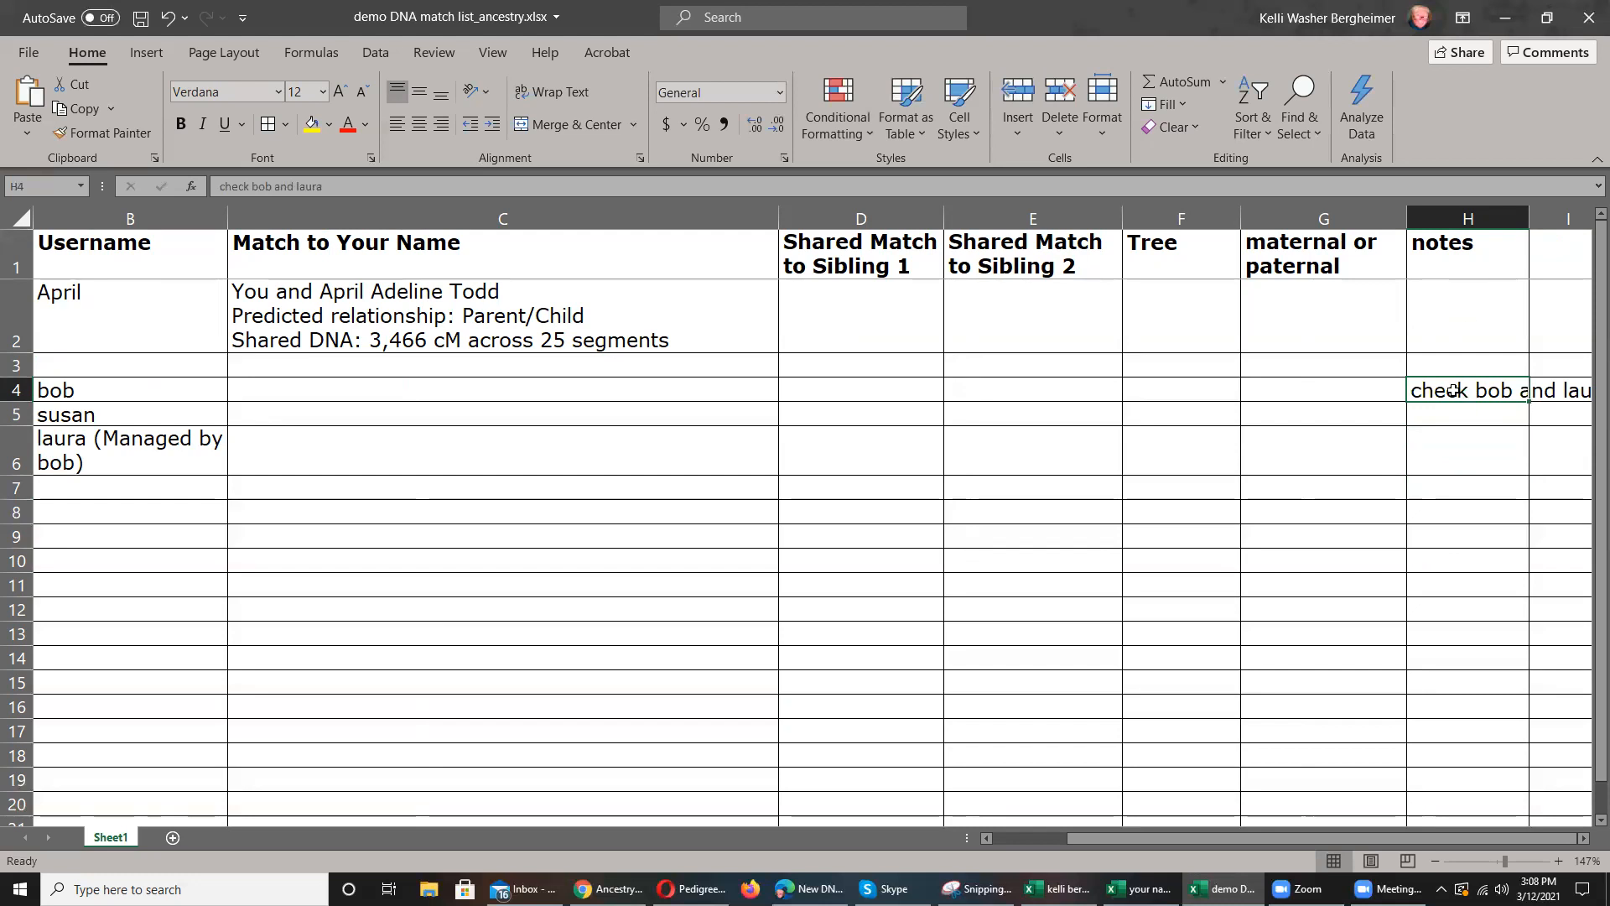
{"action": "left_click", "coordinate": [554, 91]}
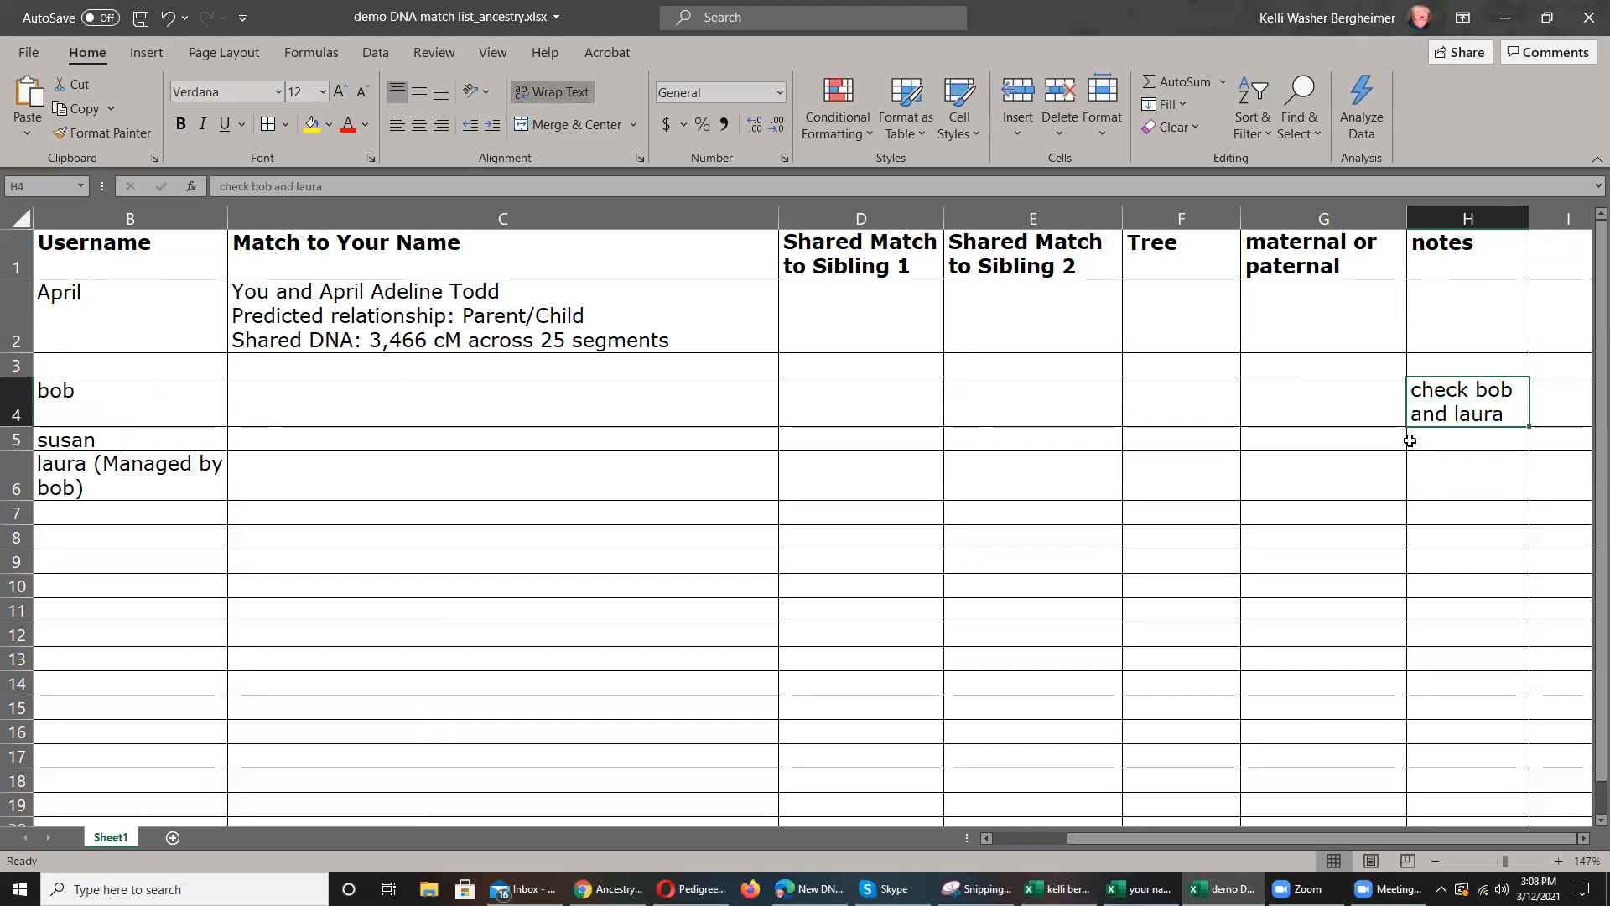
- Copy the note from H4 to H6 in the row of the managed 1C match
{"action": "key", "text": "ctrl+c"}
{"action": "left_click", "coordinate": [1475, 468]}
{"action": "key", "text": "ctrl+v"}
{"action": "left_click", "coordinate": [1469, 411]}
{"action": "left_click", "coordinate": [1467, 471]}
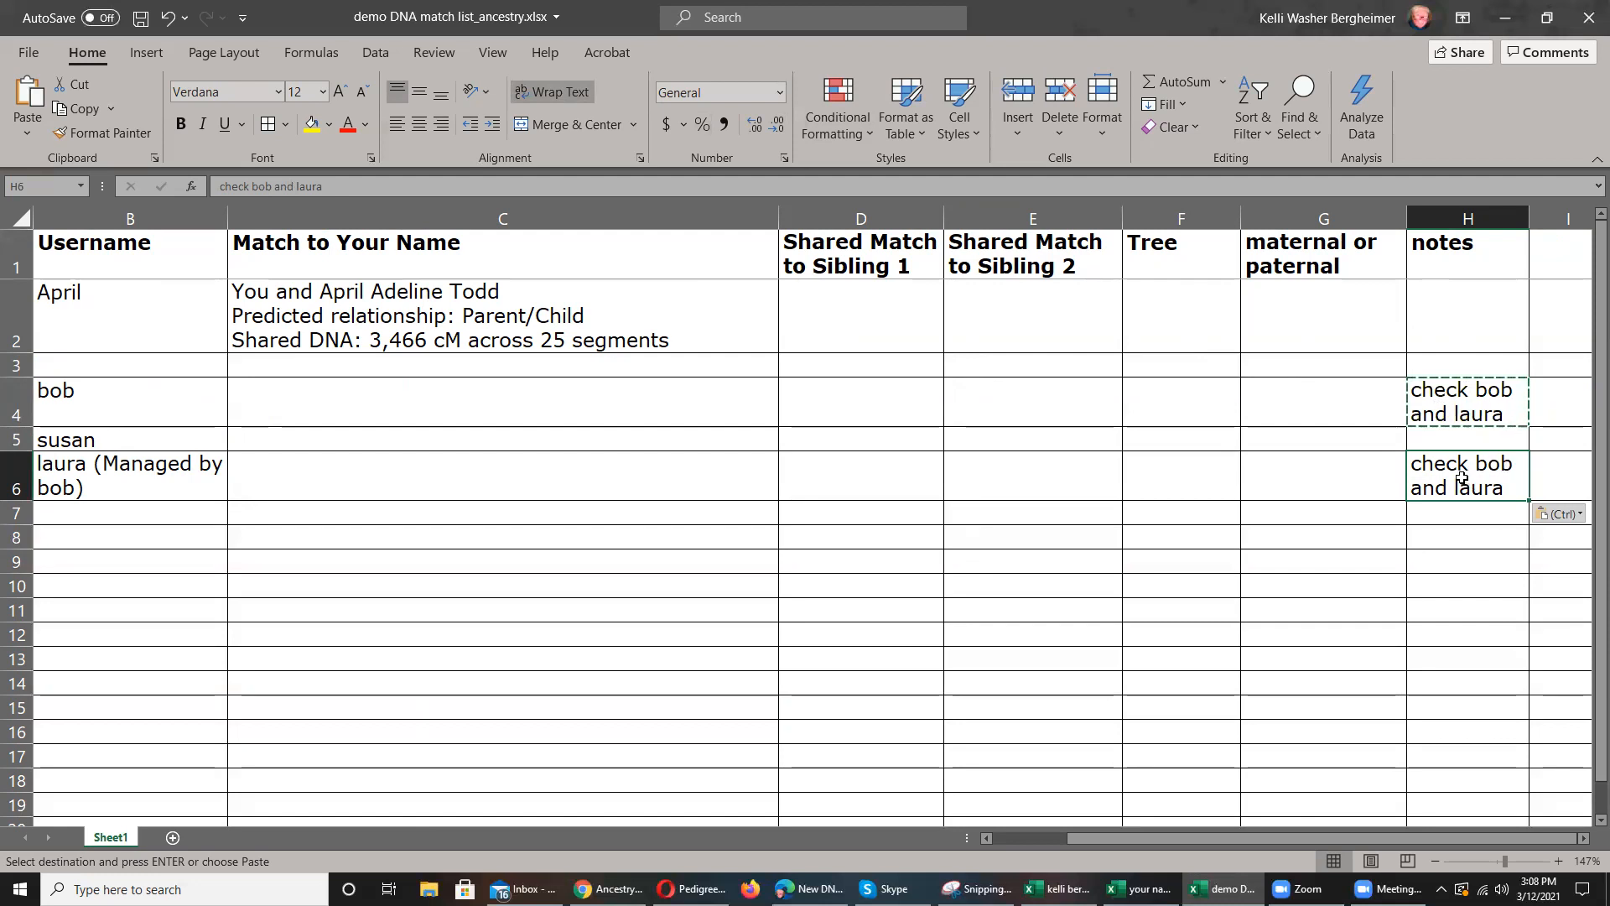
- Turn on text wrapping for the notes column H and for the whole sheet
{"action": "left_click", "coordinate": [1449, 214]}
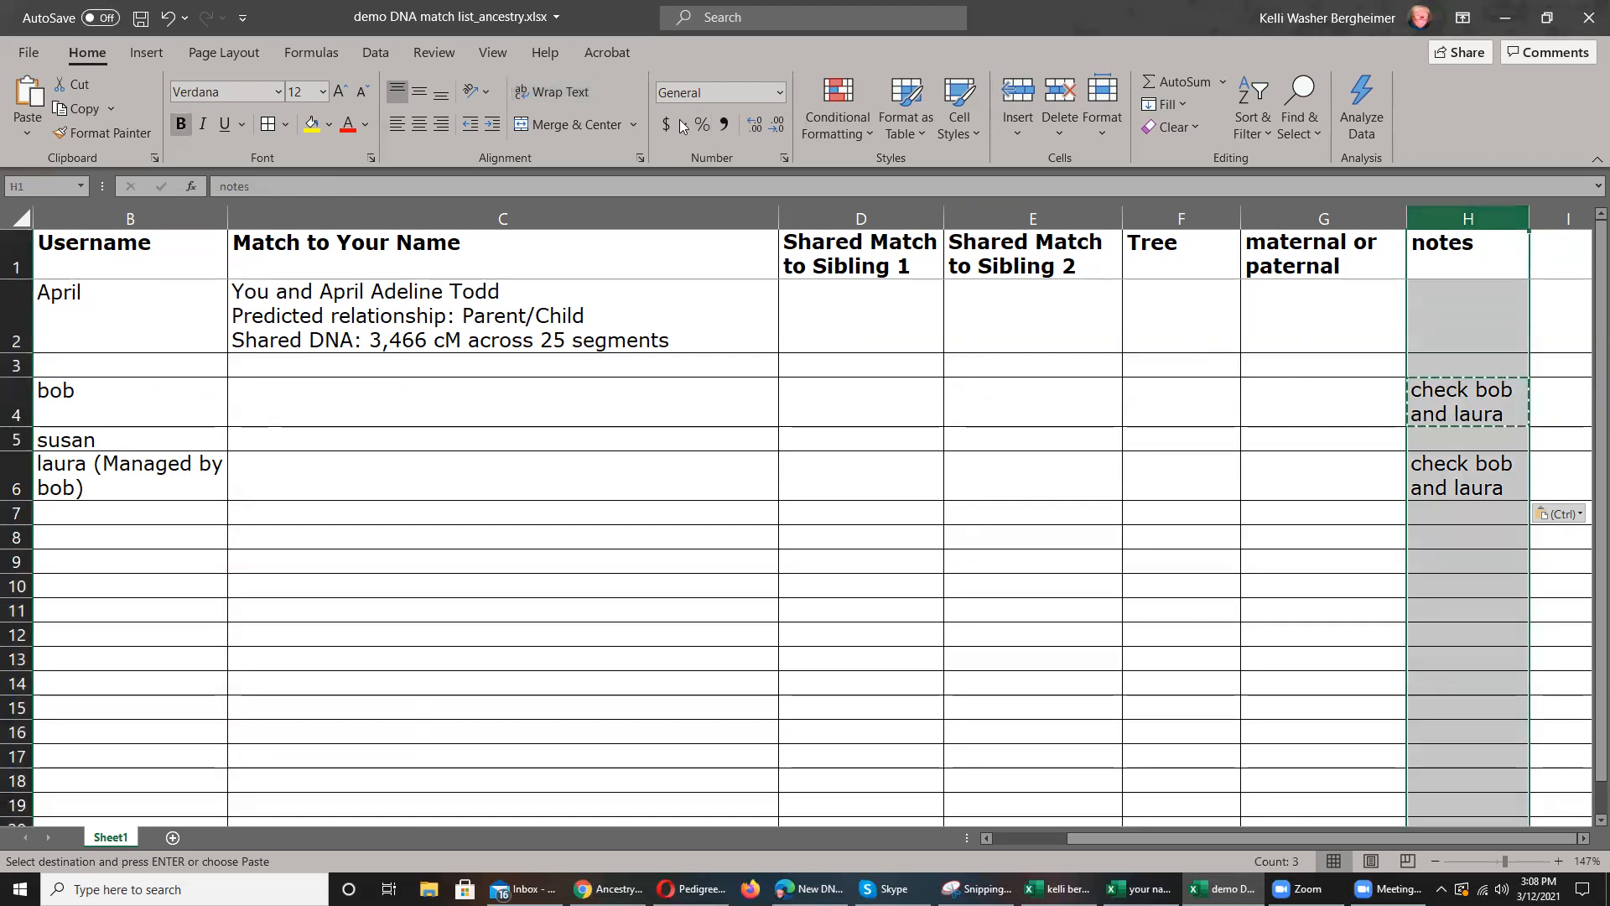
{"action": "left_click", "coordinate": [545, 91]}
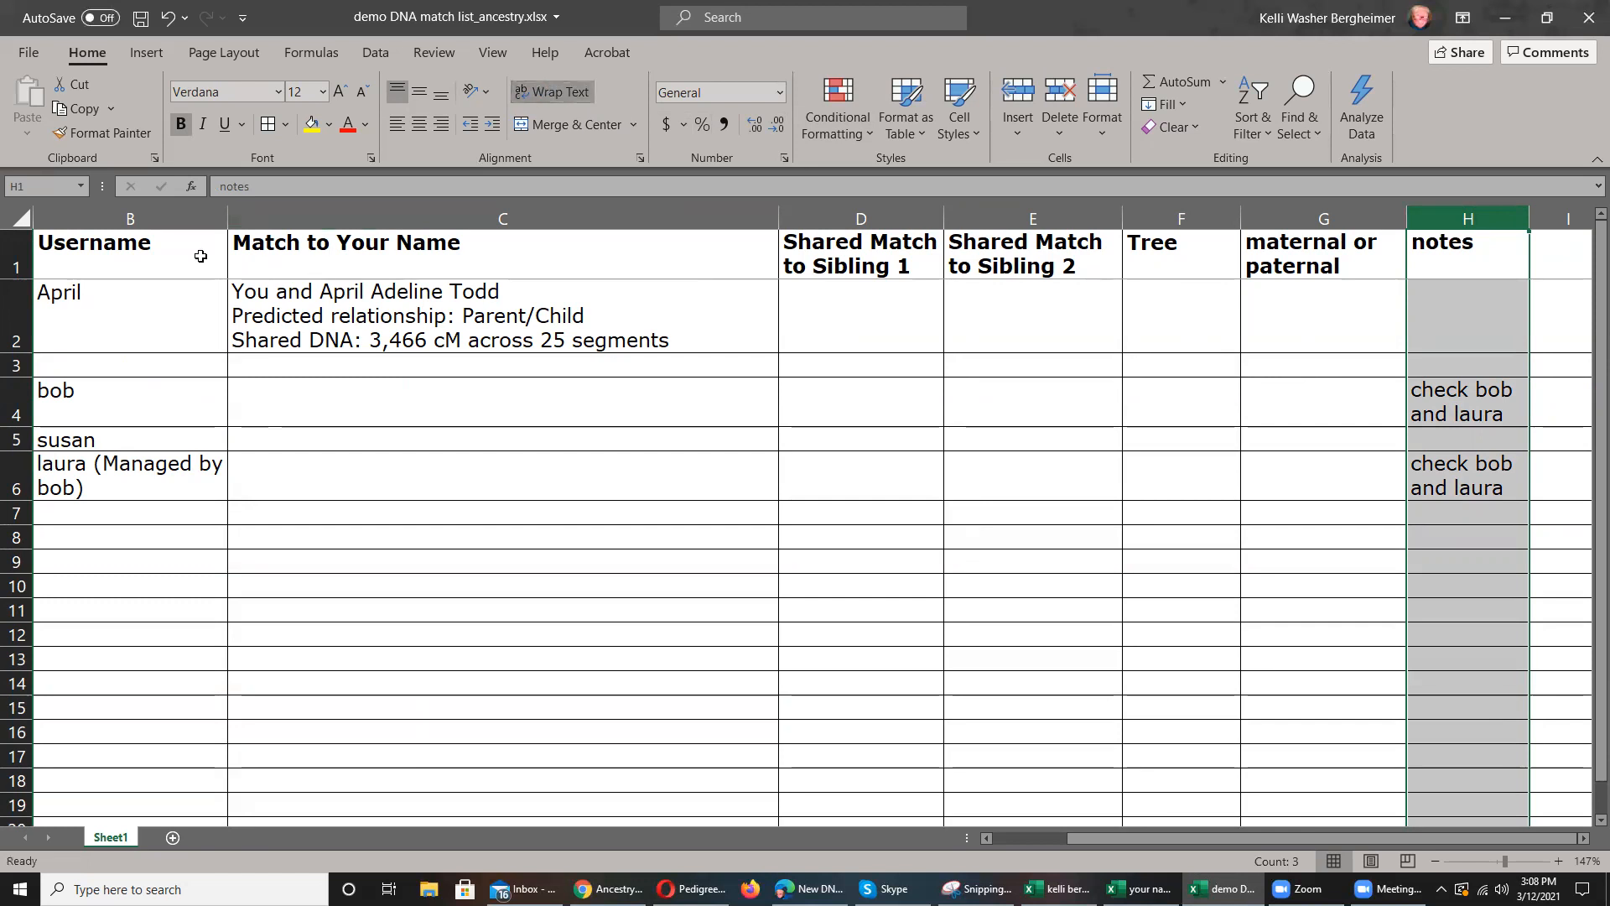
{"action": "left_click", "coordinate": [21, 217]}
{"action": "left_click", "coordinate": [552, 91]}
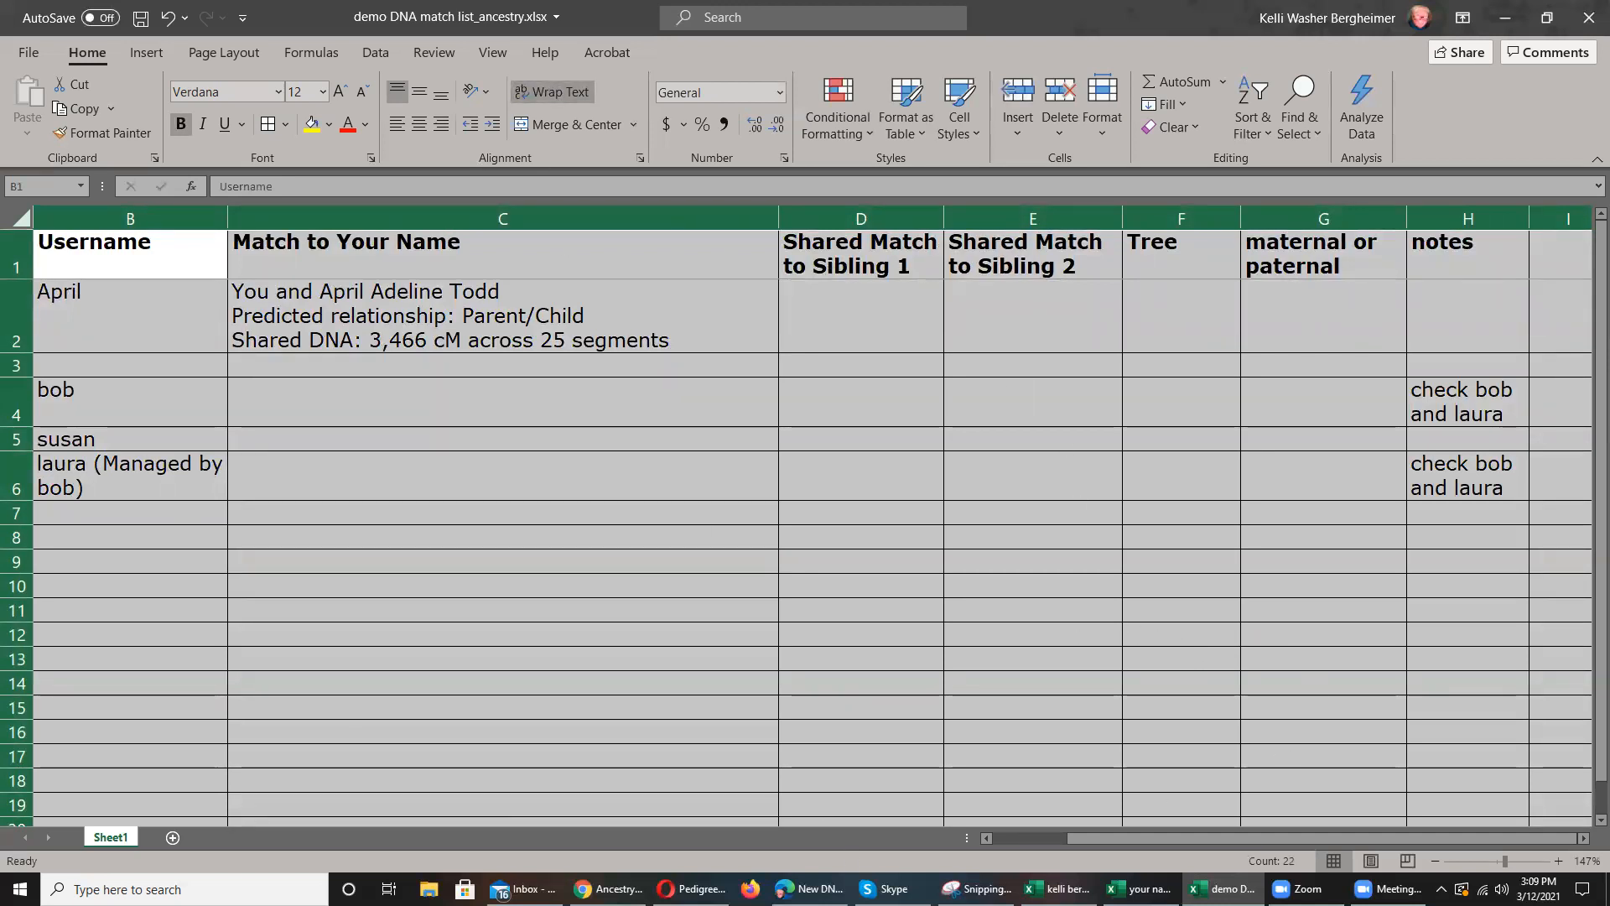
{"action": "left_click", "coordinate": [403, 638]}
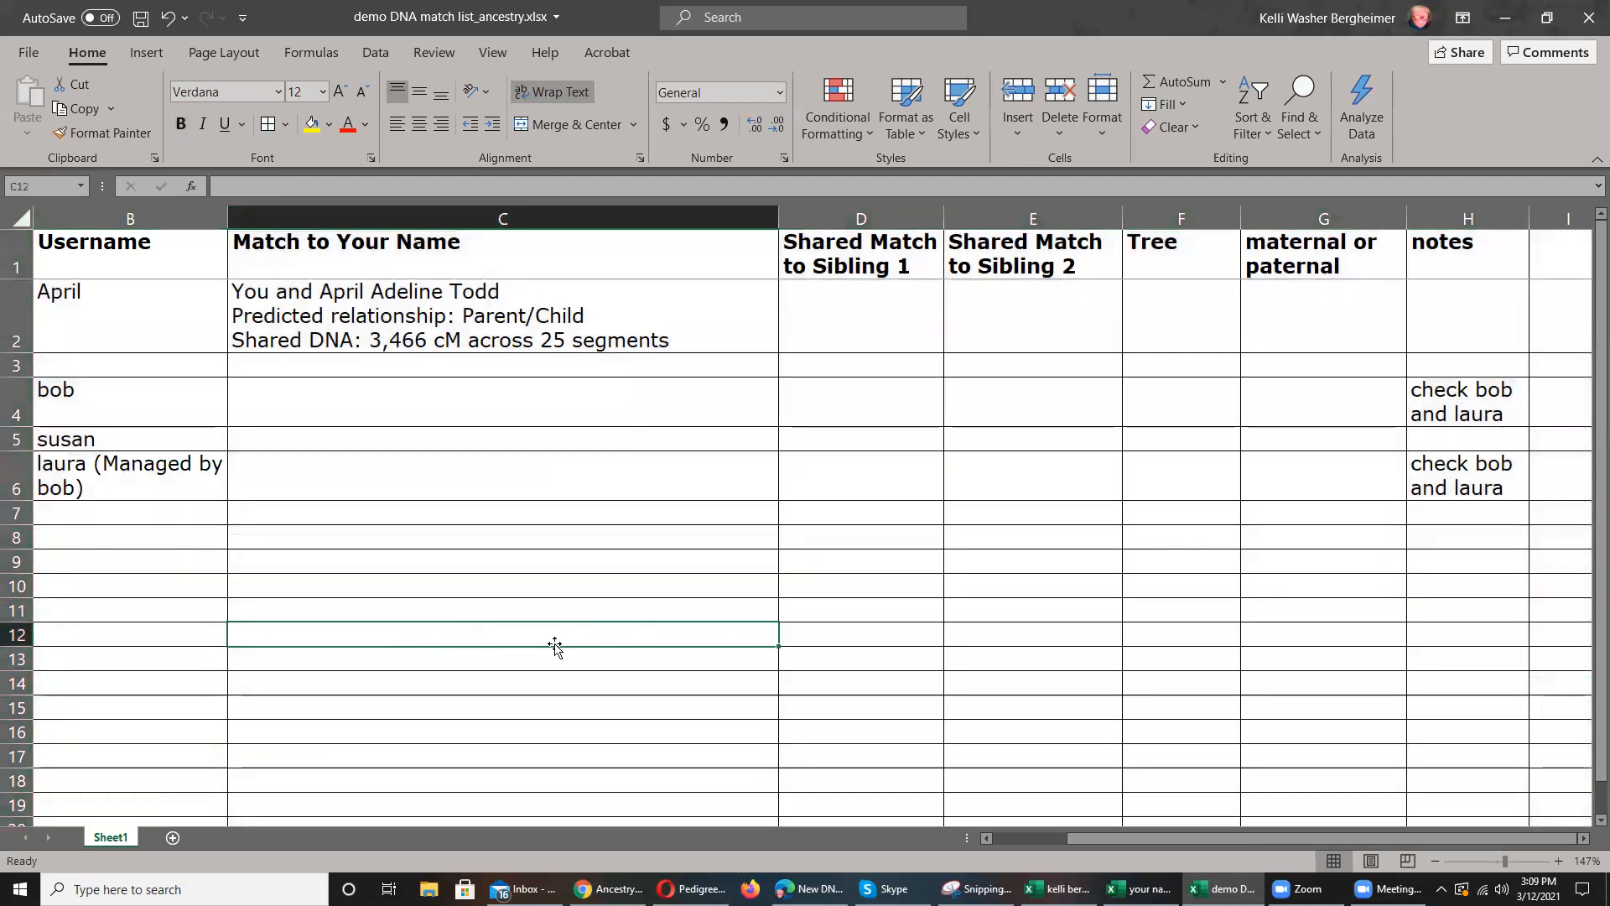
- Clear the category 3C from A8 and enter it in A28 instead
{"action": "left_click_drag", "start_coordinate": [1178, 837], "coordinate": [1063, 838]}
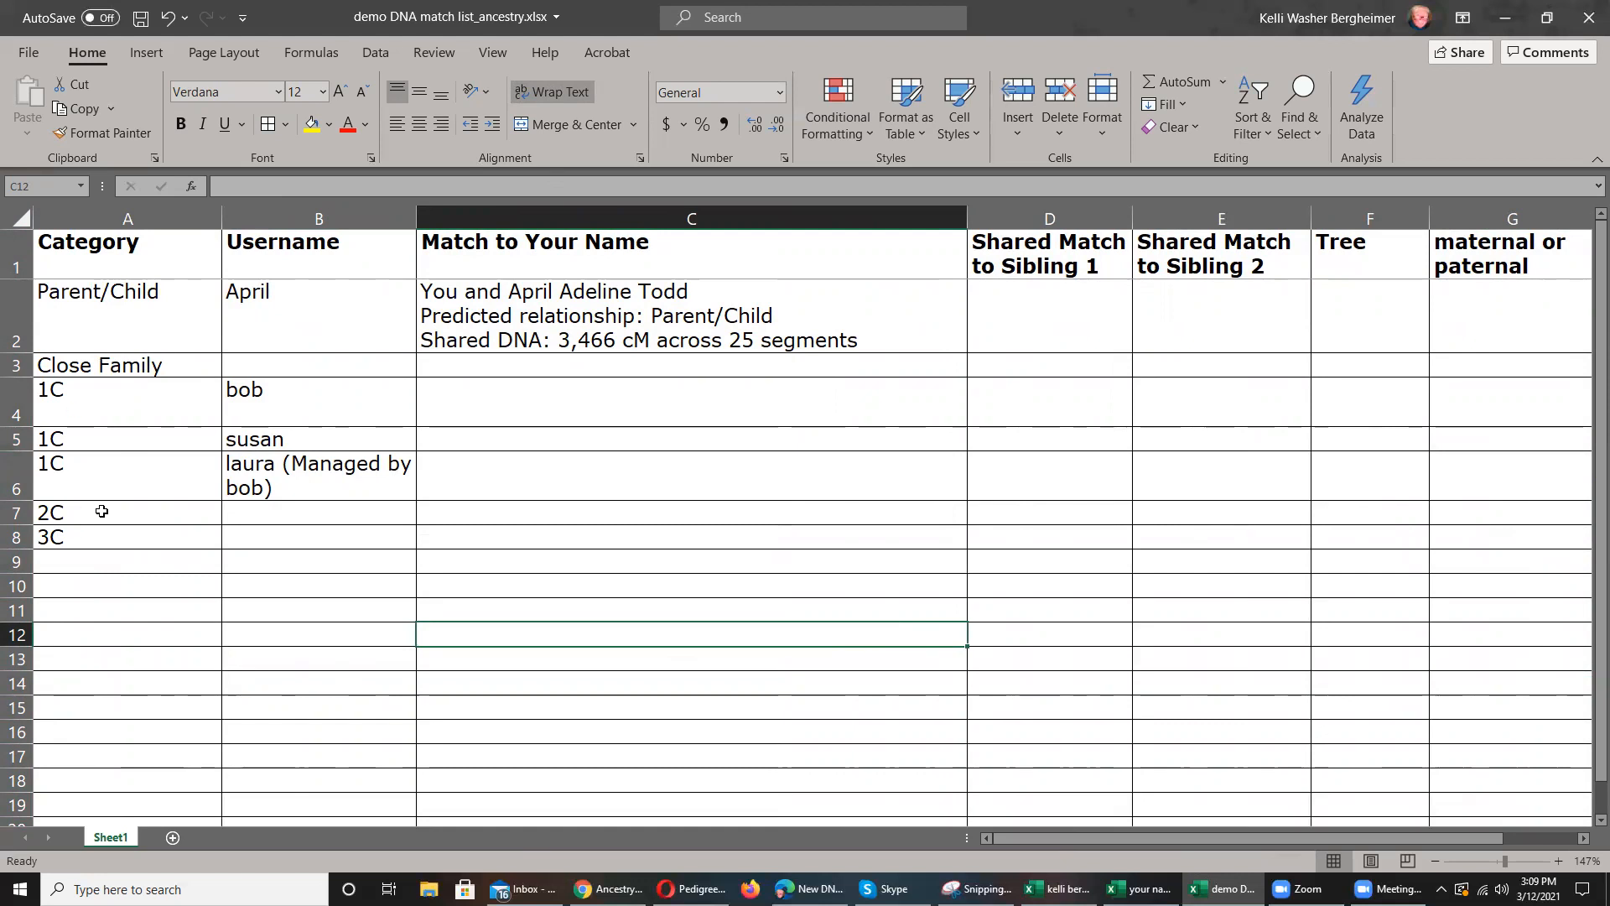
{"action": "left_click", "coordinate": [61, 539]}
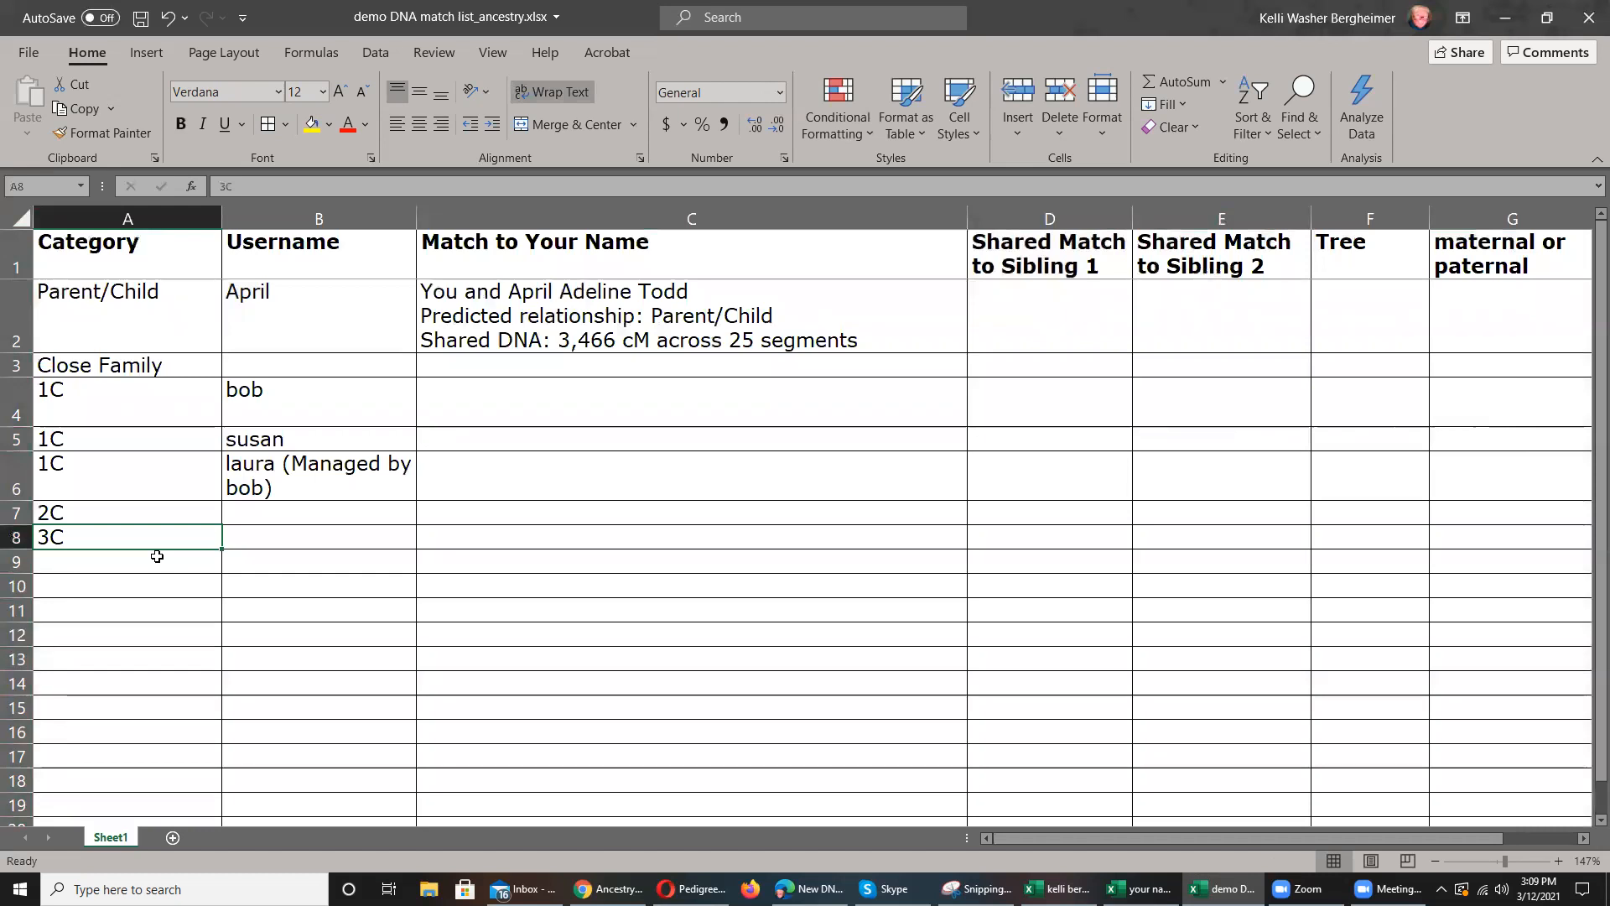
{"action": "key", "text": "BackSpace"}
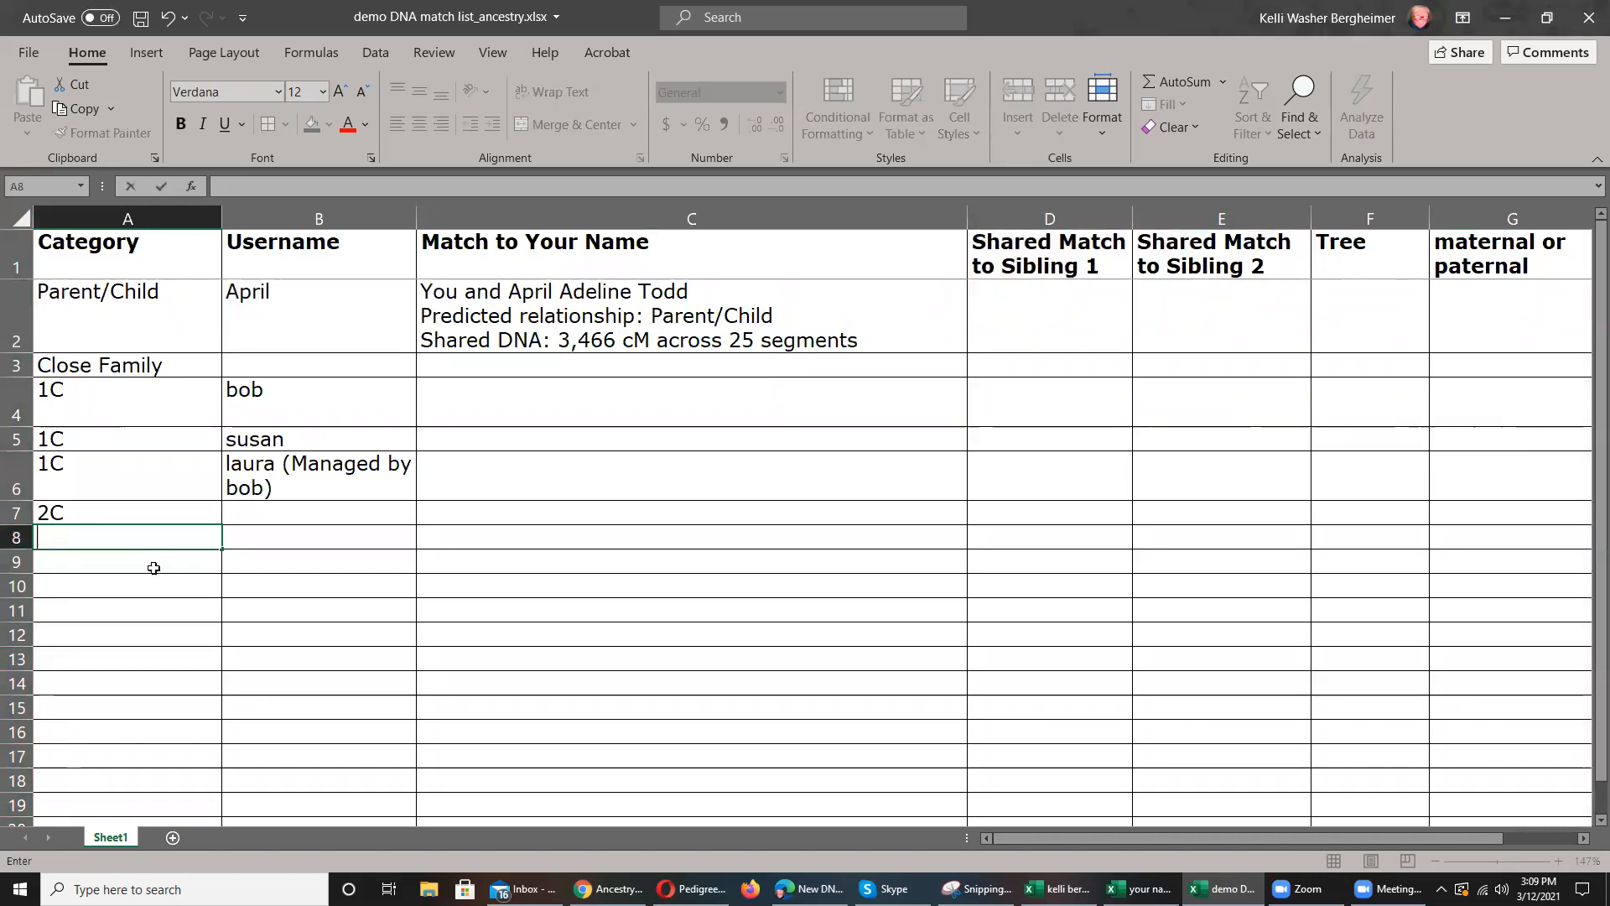
{"action": "scroll", "coordinate": [147, 578], "scroll_direction": "down", "scroll_amount": 5}
{"action": "scroll", "coordinate": [143, 590], "scroll_direction": "up", "scroll_amount": 5}
{"action": "left_click", "coordinate": [112, 776]}
{"action": "scroll", "coordinate": [112, 766], "scroll_direction": "down", "scroll_amount": 5}
{"action": "key", "text": "Down"}
{"action": "key", "text": "Down"}
{"action": "key", "text": "Down"}
{"action": "key", "text": "Down"}
{"action": "key", "text": "Down"}
{"action": "key", "text": "Down"}
{"action": "key", "text": "Down"}
{"action": "key", "text": "Down"}
{"action": "key", "text": "Down"}
{"action": "key", "text": "Down"}
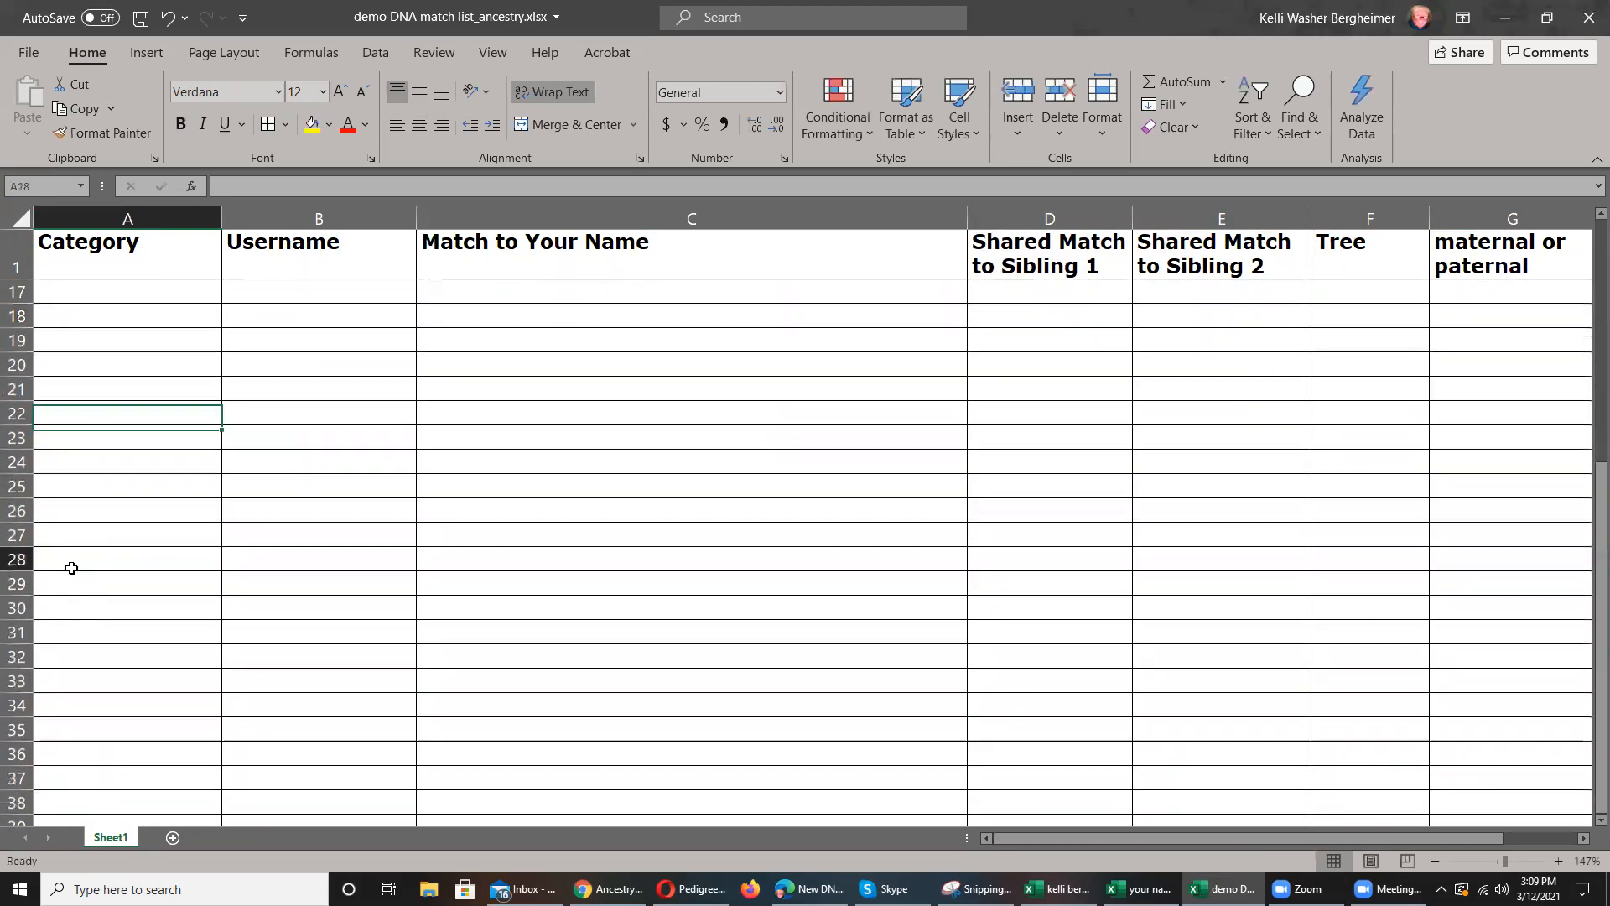
{"action": "type", "text": "2C"}
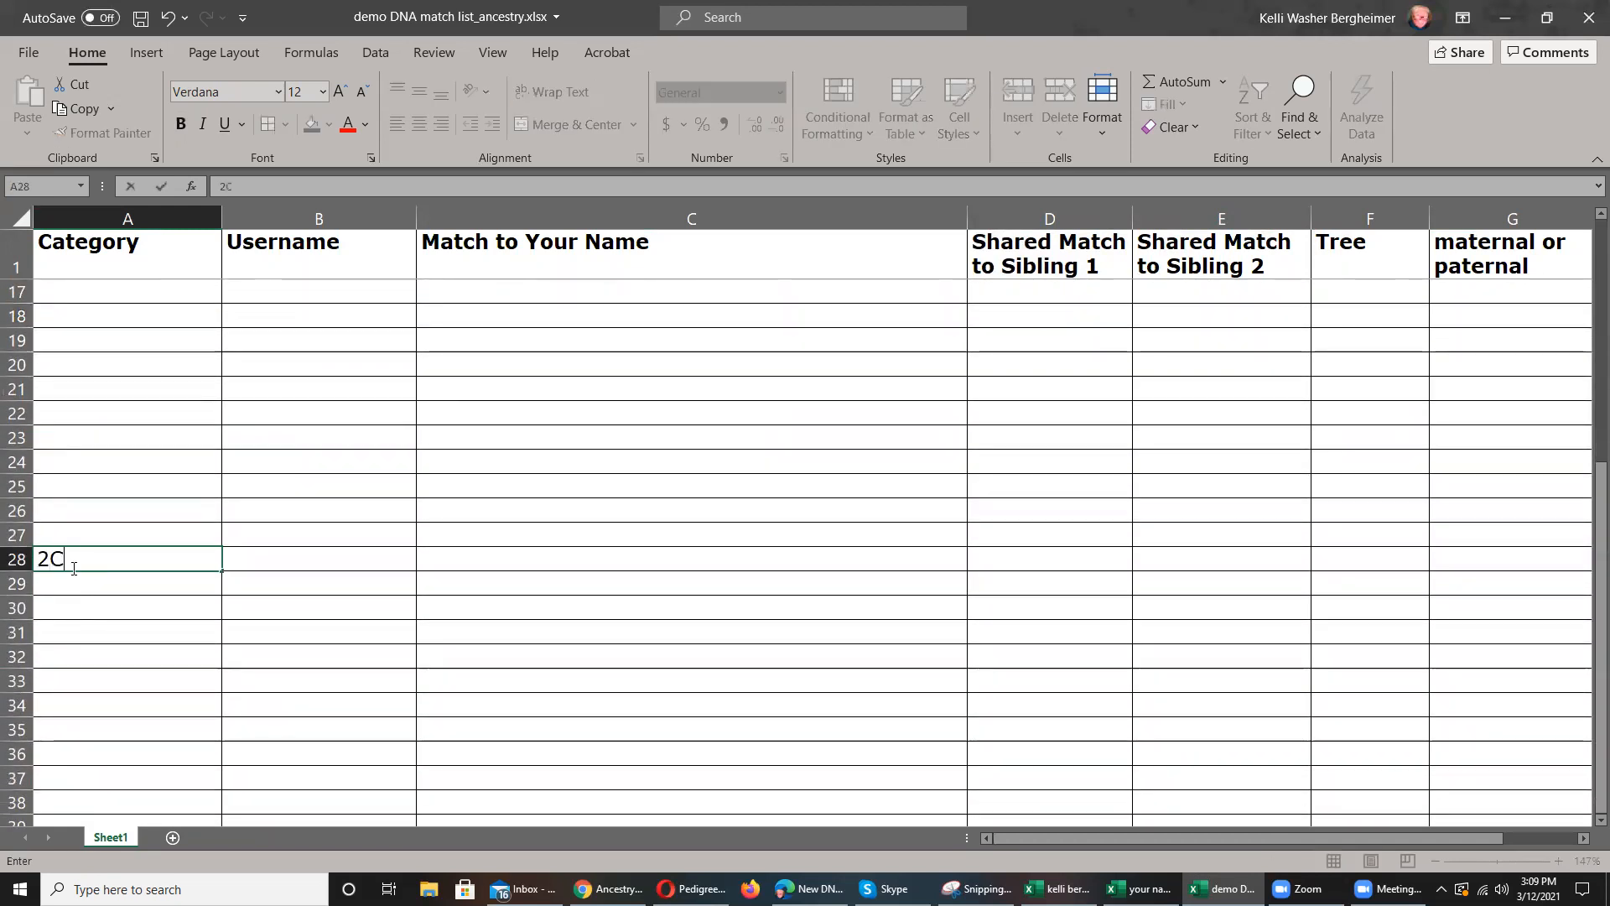
{"action": "left_click", "coordinate": [61, 531]}
{"action": "left_click", "coordinate": [61, 559]}
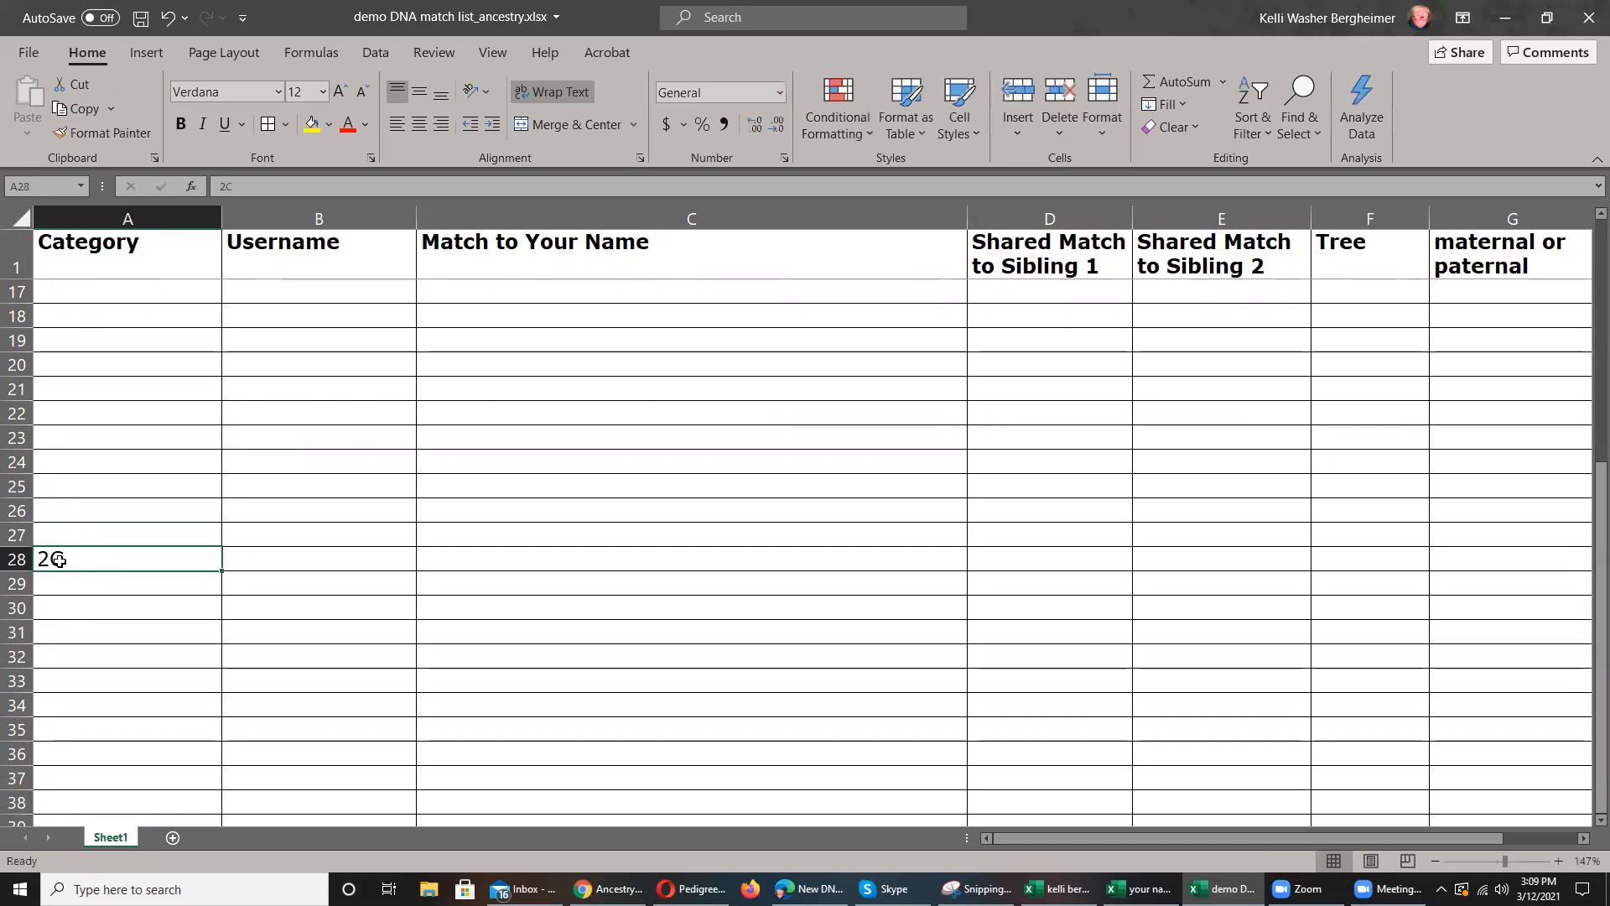
{"action": "type", "text": "3C"}
{"action": "scroll", "coordinate": [65, 528], "scroll_direction": "up", "scroll_amount": 5}
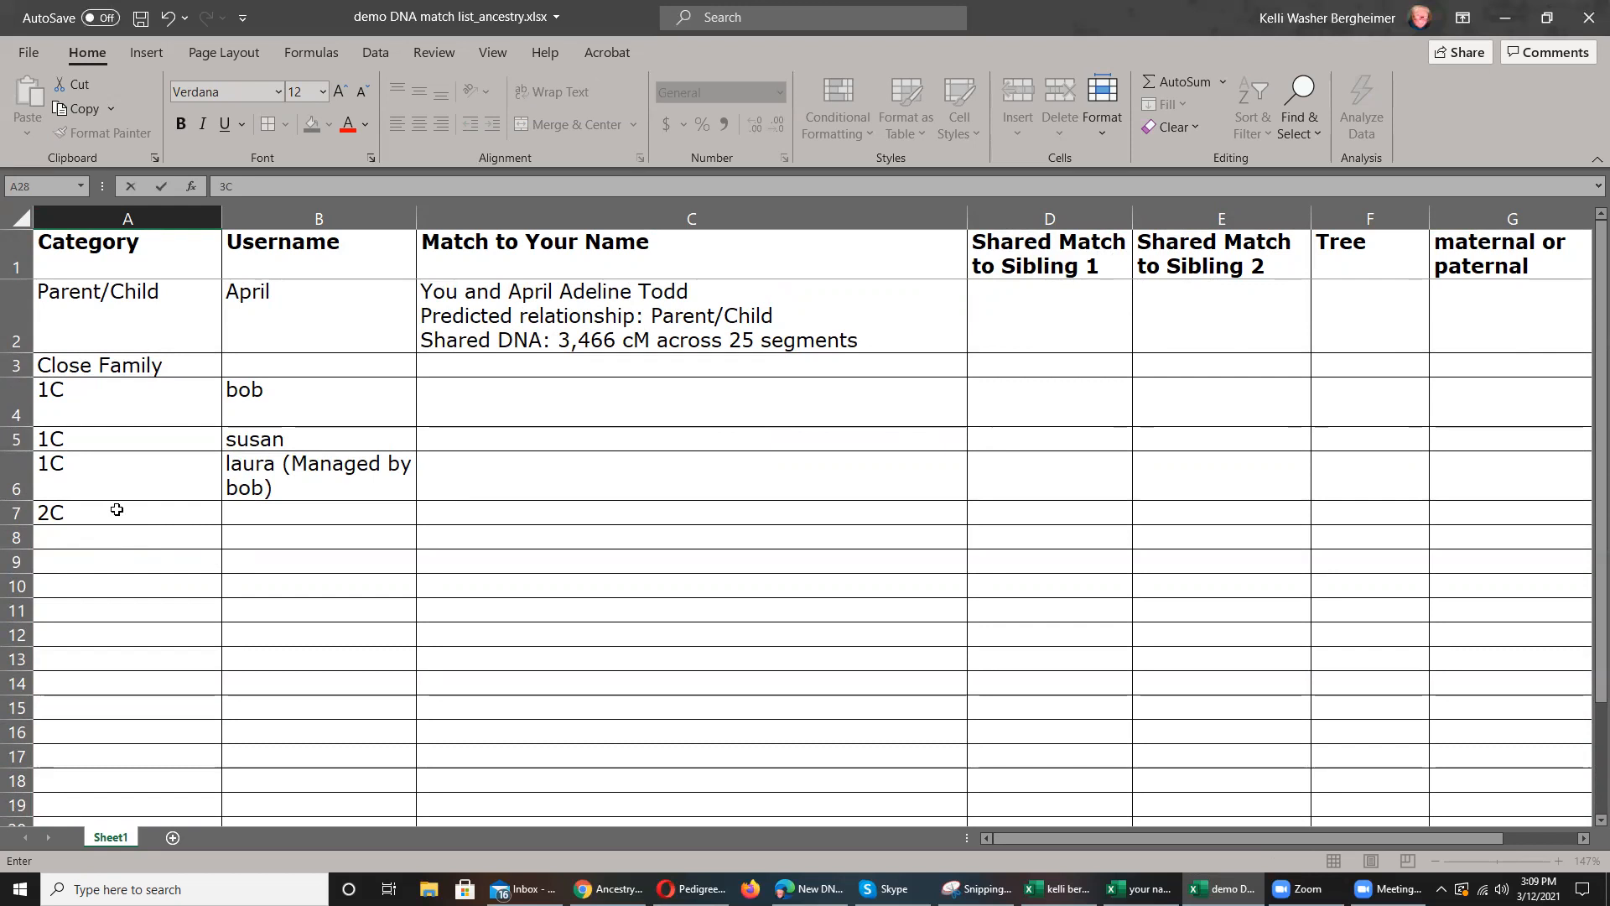
- Try to select the Category cells from A7 down to A26
{"action": "left_click_drag", "start_coordinate": [116, 509], "coordinate": [113, 837]}
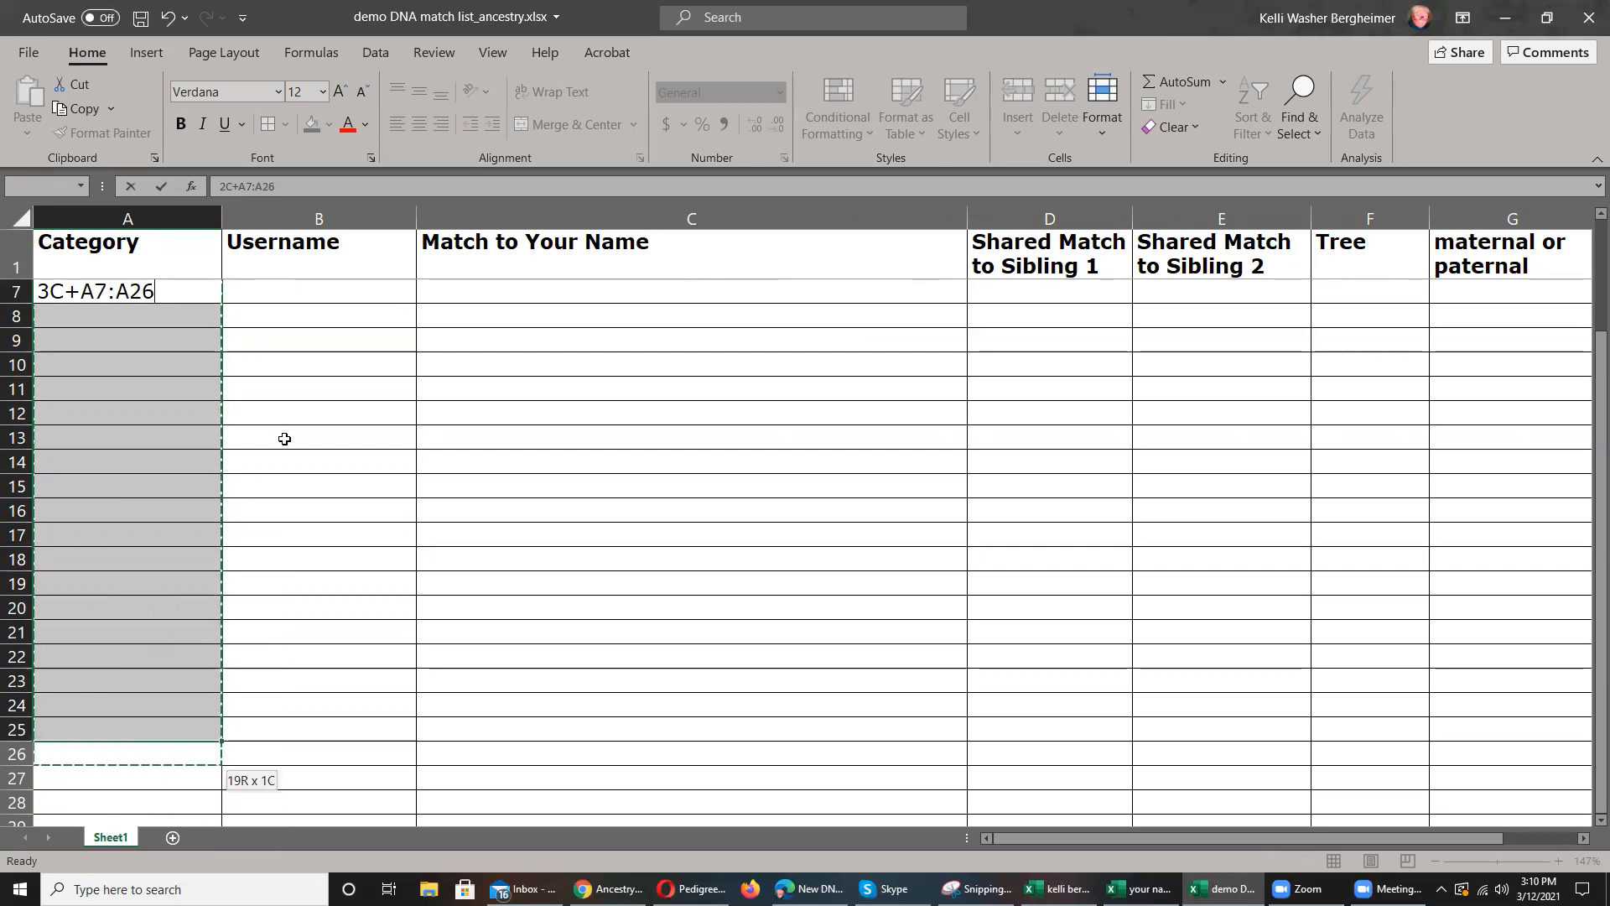
{"action": "left_click", "coordinate": [330, 383]}
{"action": "scroll", "coordinate": [322, 443], "scroll_direction": "up", "scroll_amount": 2}
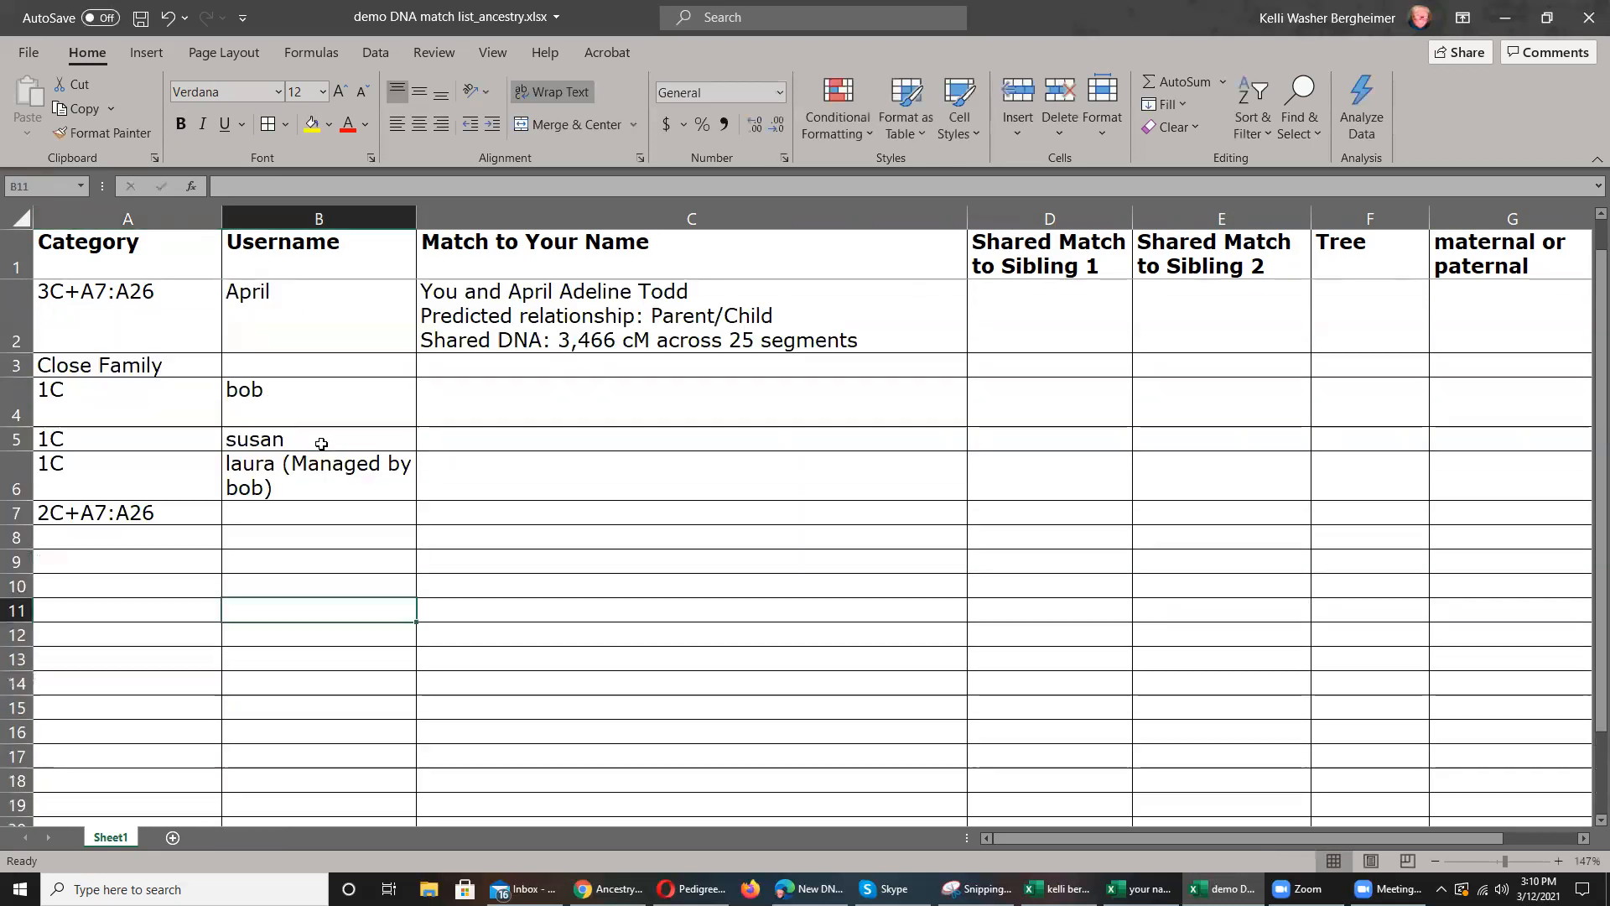
- Replace the contents of A7 with the category 2C and enter the category 3C in A15
{"action": "left_click", "coordinate": [175, 515]}
{"action": "key", "text": "BackSpace"}
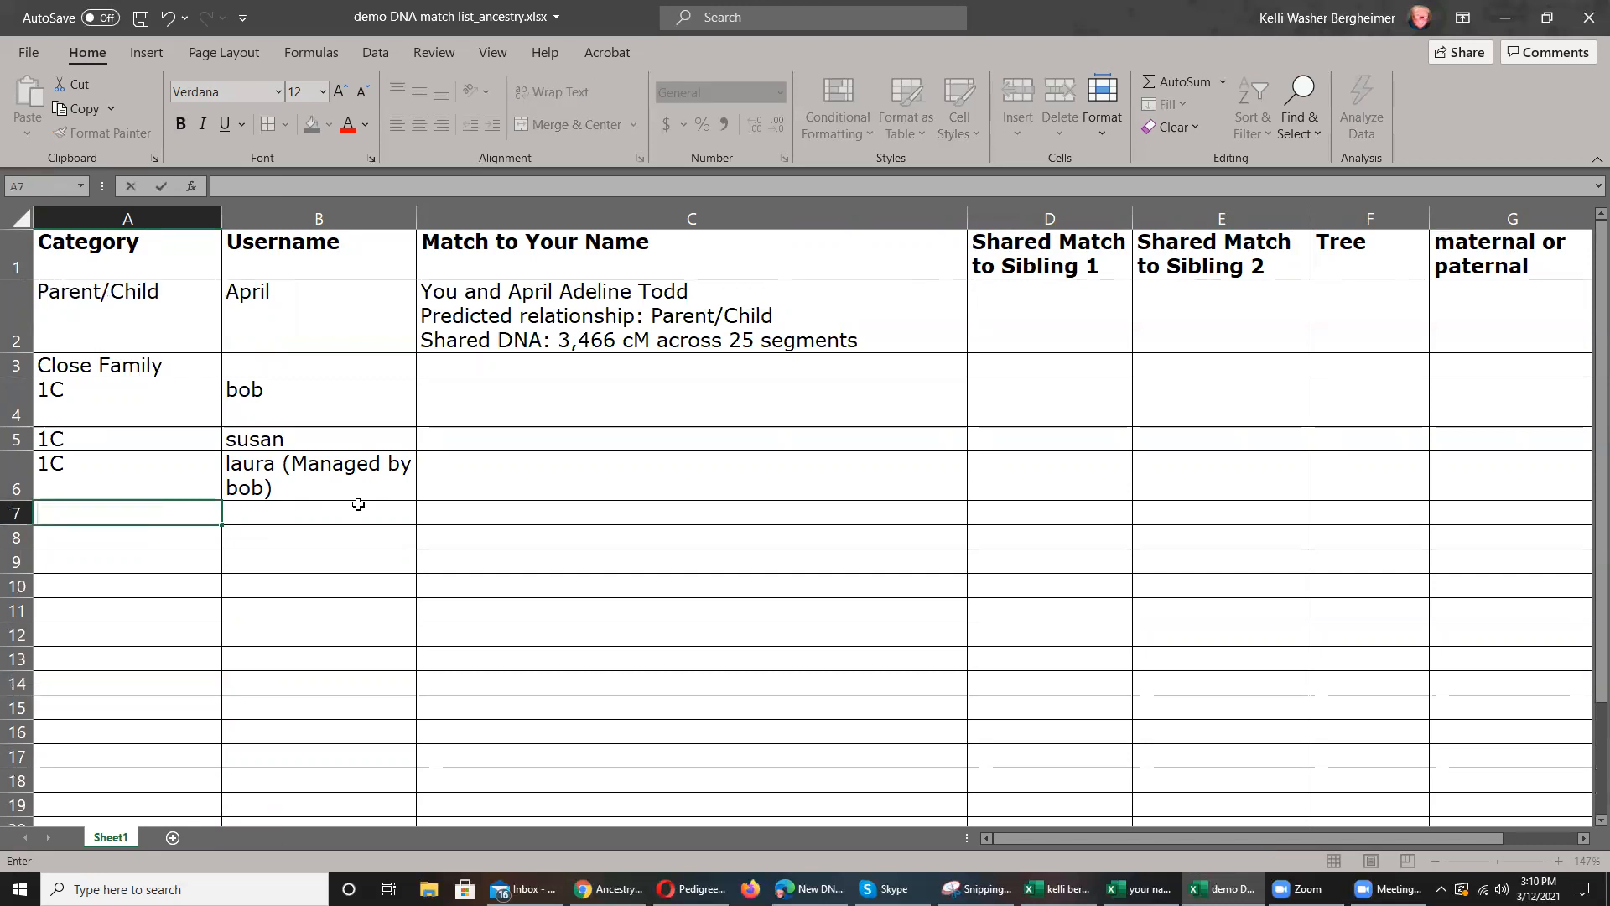
{"action": "type", "text": "@C"}
{"action": "key", "text": "BackSpace"}
{"action": "key", "text": "BackSpace"}
{"action": "type", "text": "2C"}
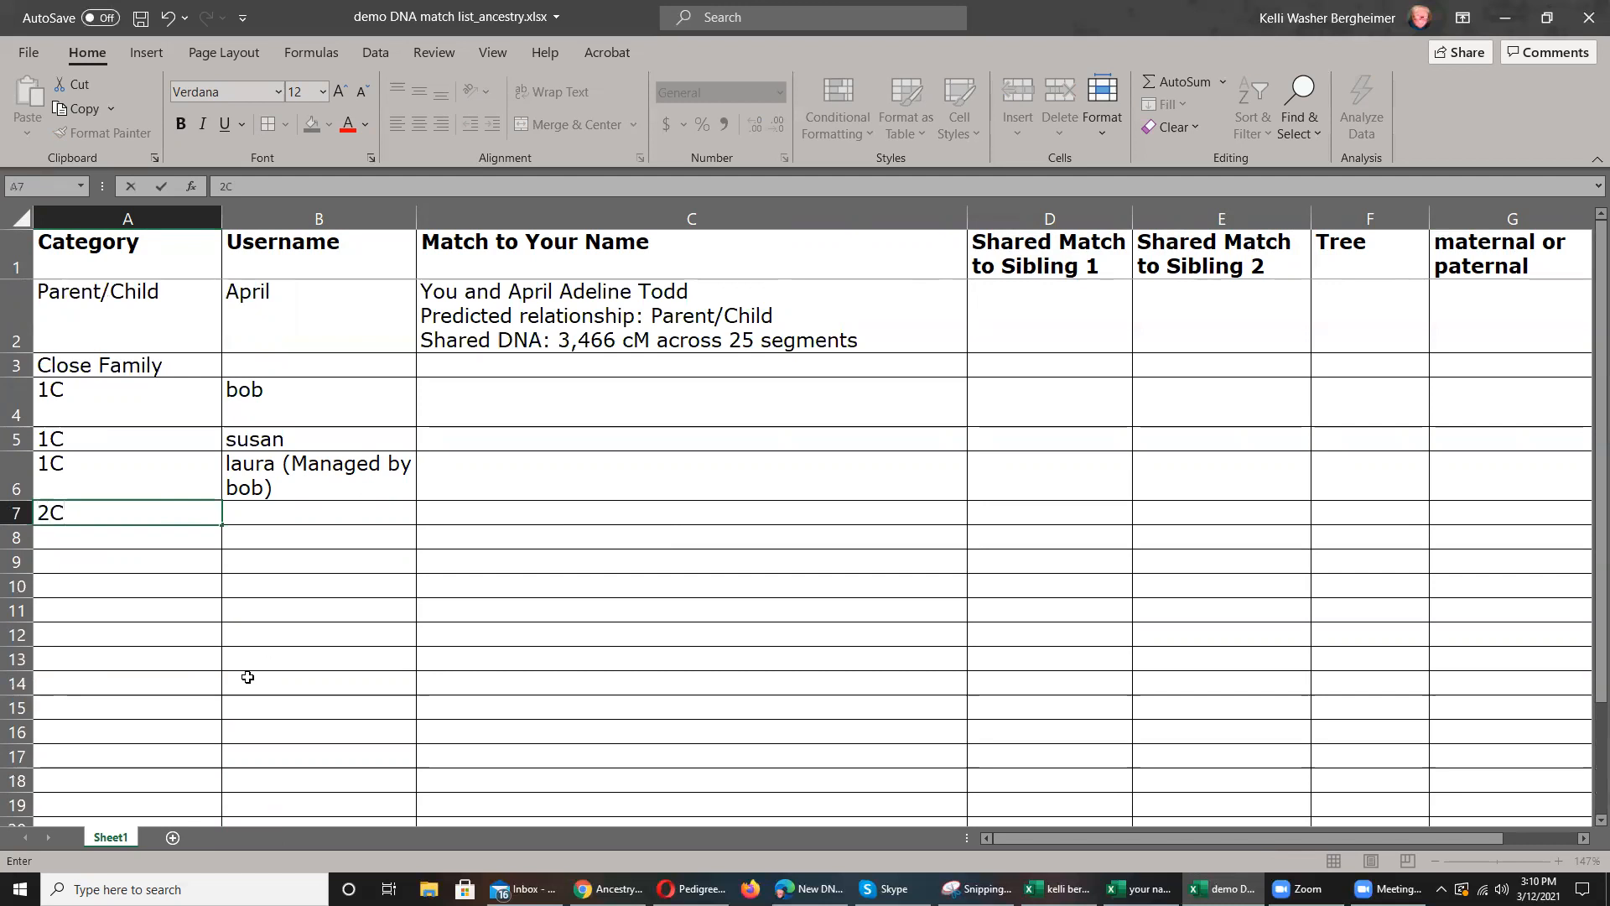
{"action": "left_click", "coordinate": [86, 712]}
{"action": "type", "text": "3C"}
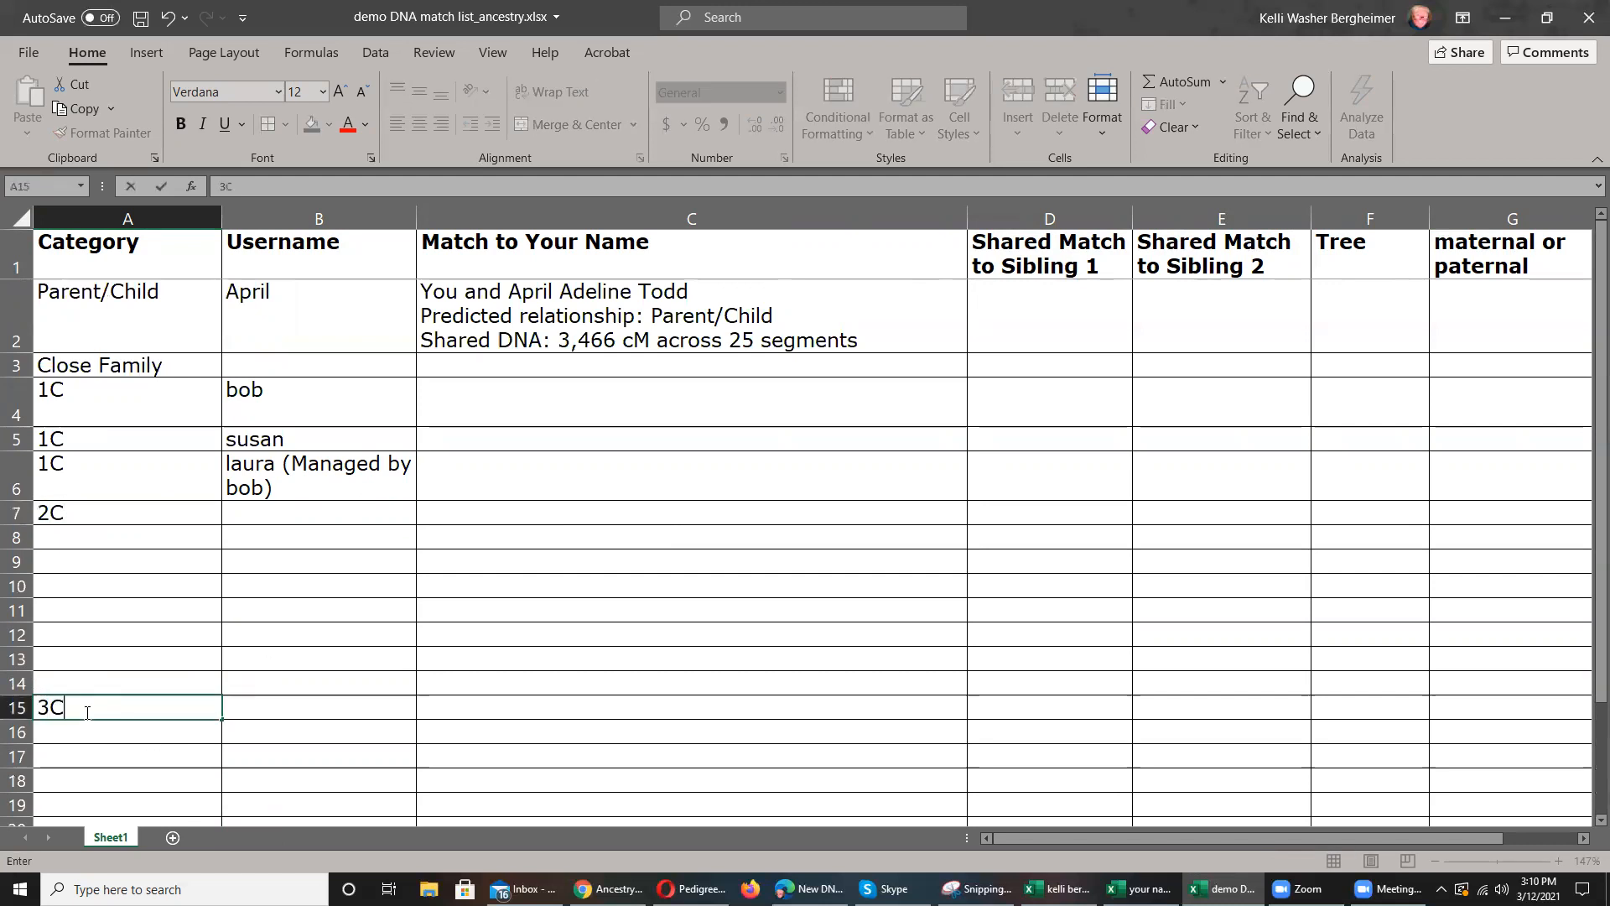
- Fill the category 2C from A7 down through A14
{"action": "left_click_drag", "start_coordinate": [133, 513], "coordinate": [135, 692]}
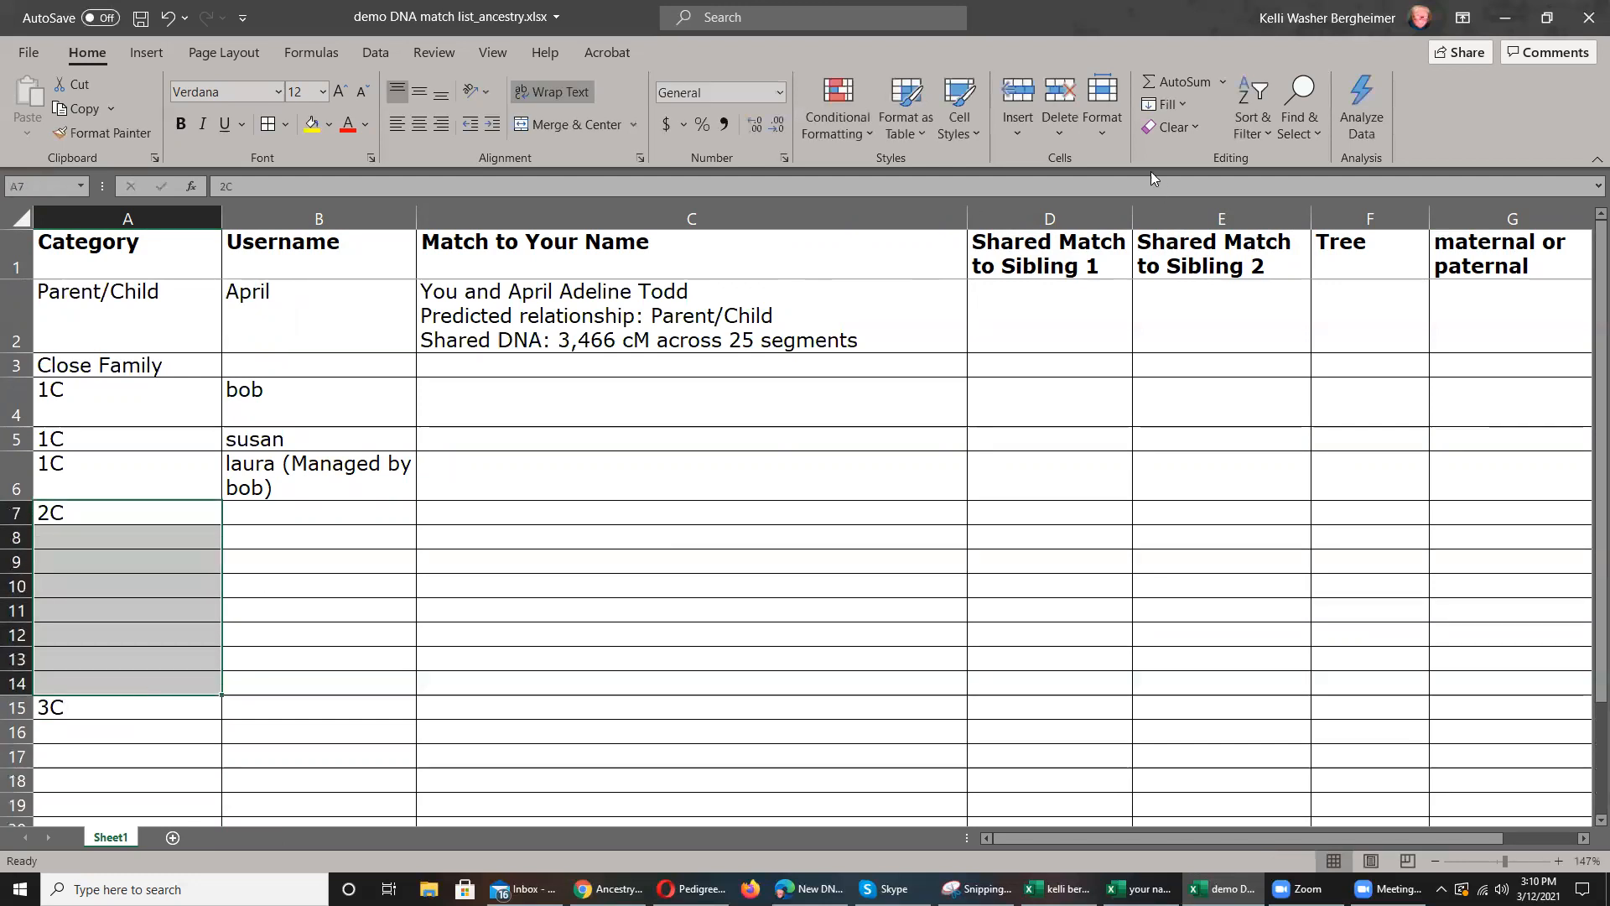
{"action": "left_click", "coordinate": [1185, 102]}
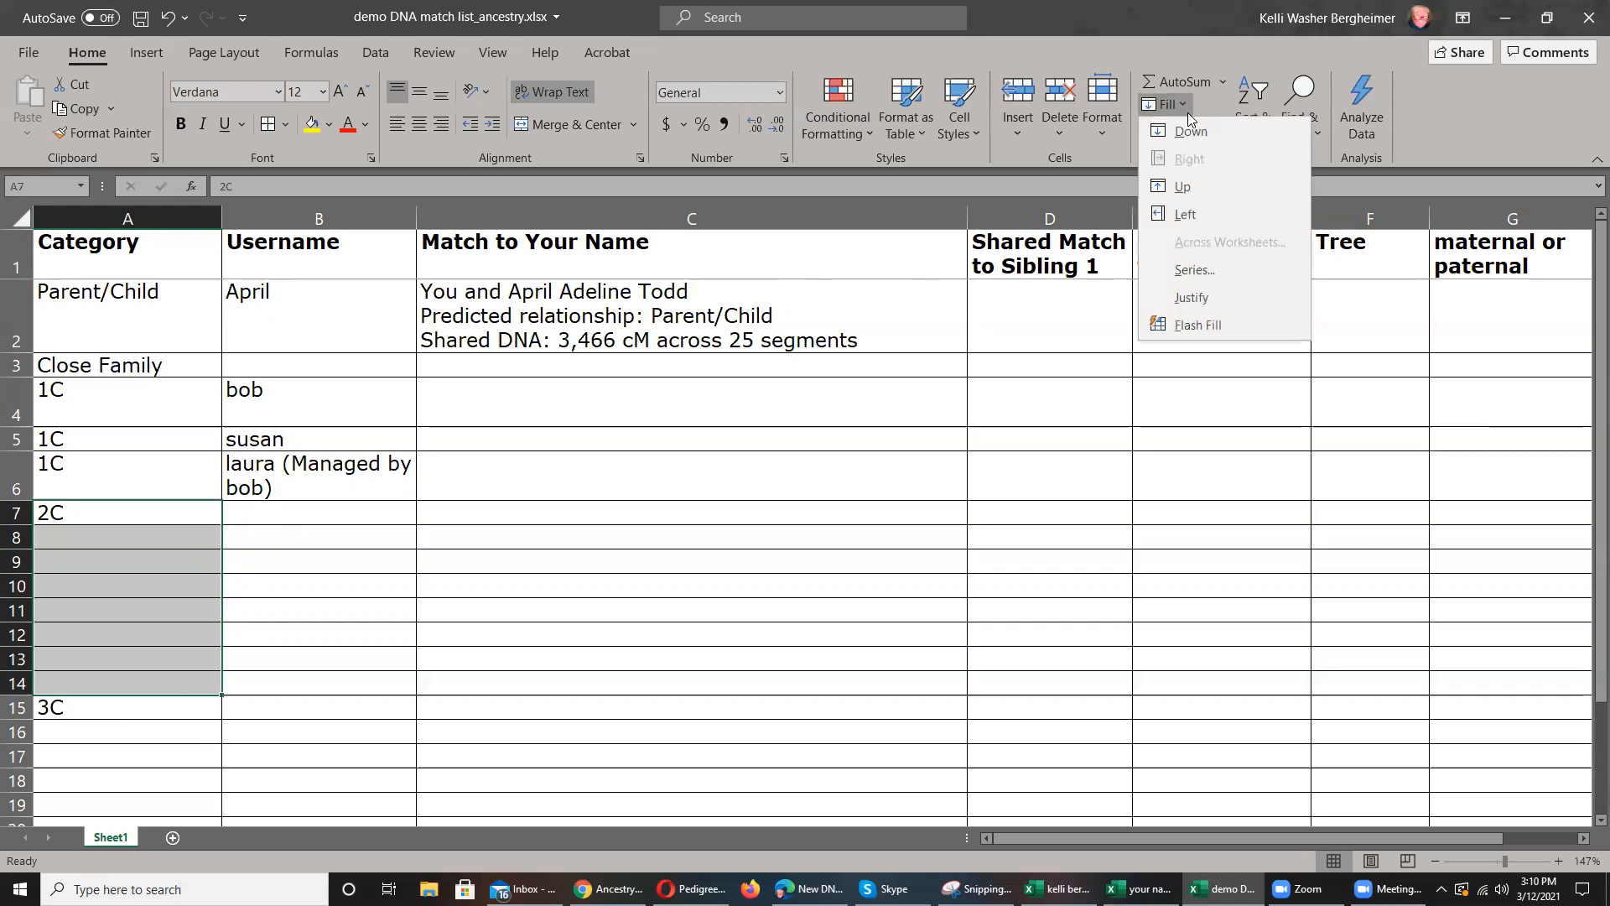
{"action": "left_click", "coordinate": [1191, 132]}
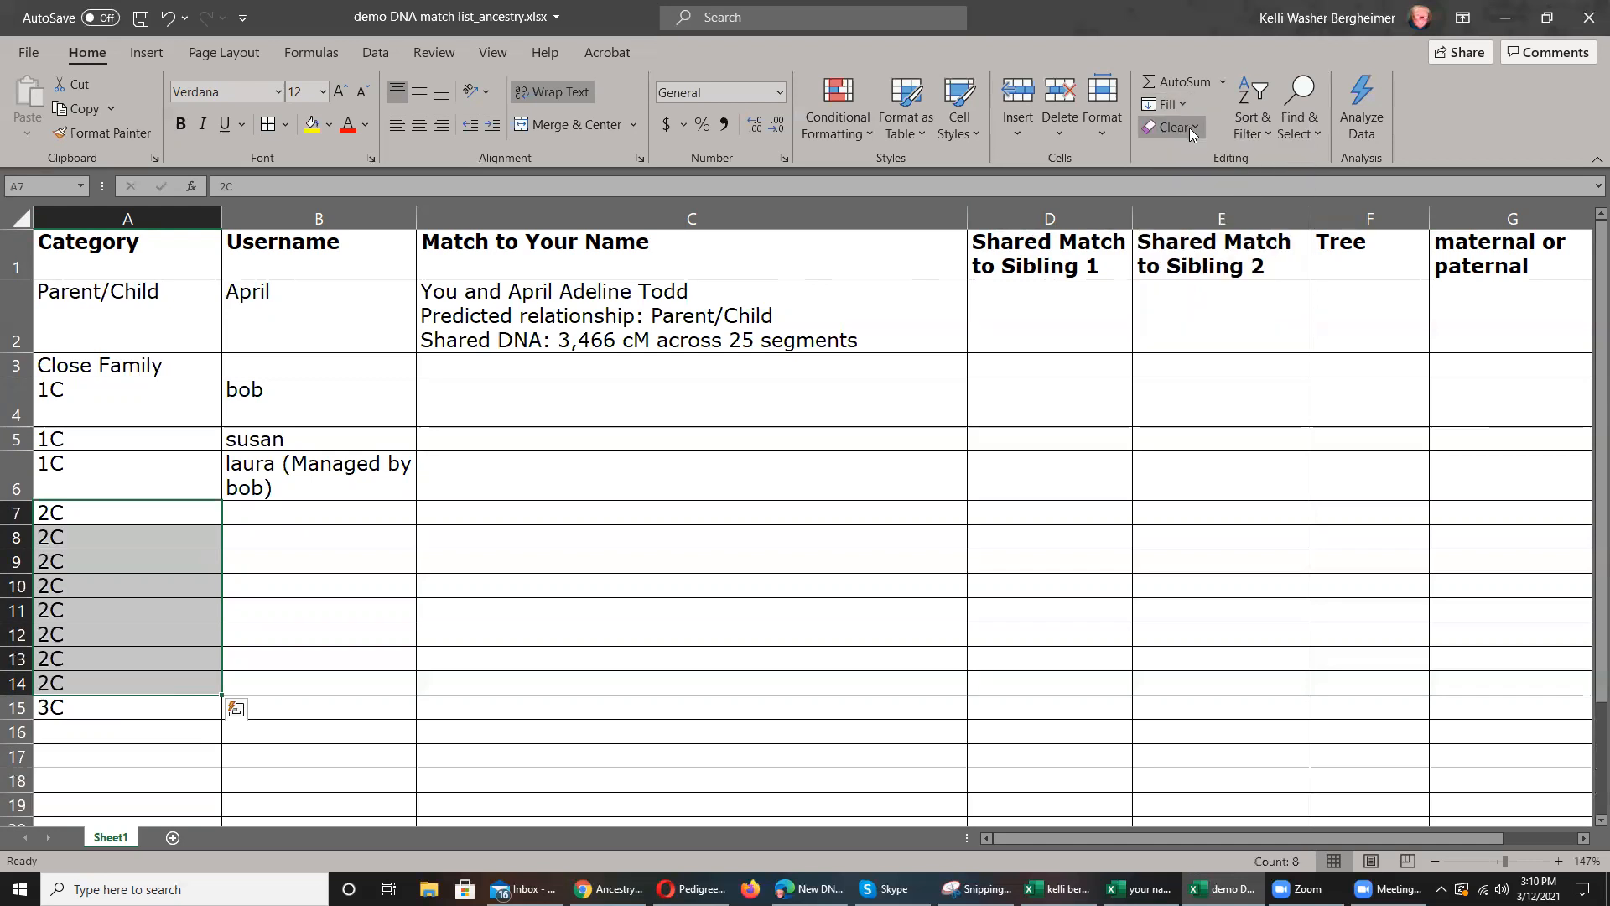
{"action": "left_click", "coordinate": [337, 523]}
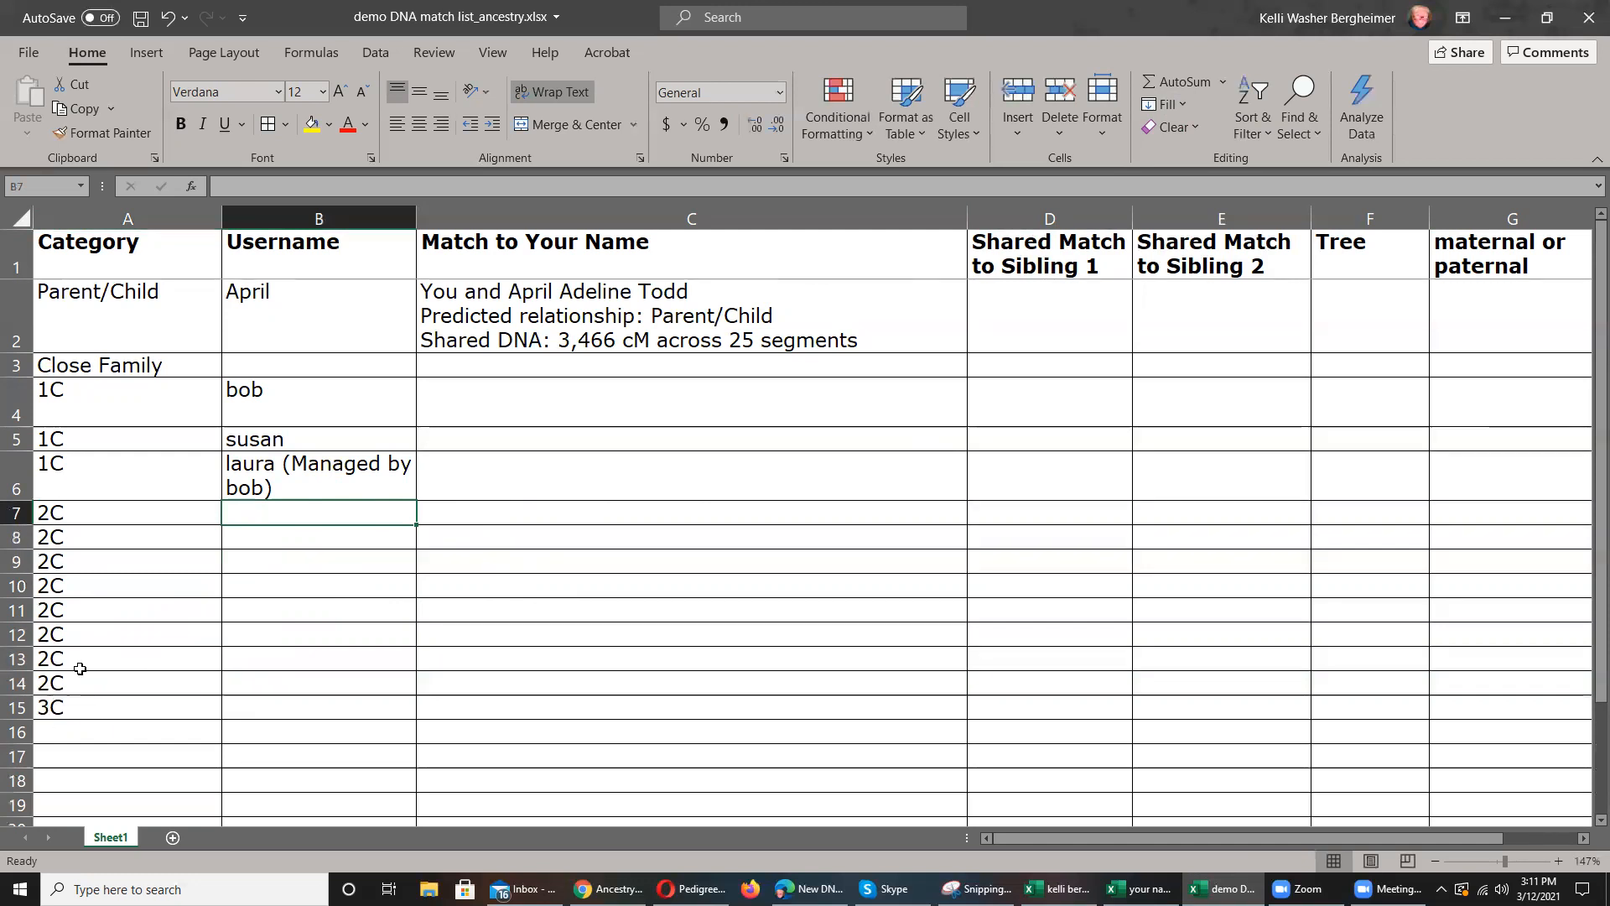
- Insert a blank row above the first 2C row
{"action": "left_click", "coordinate": [17, 513]}
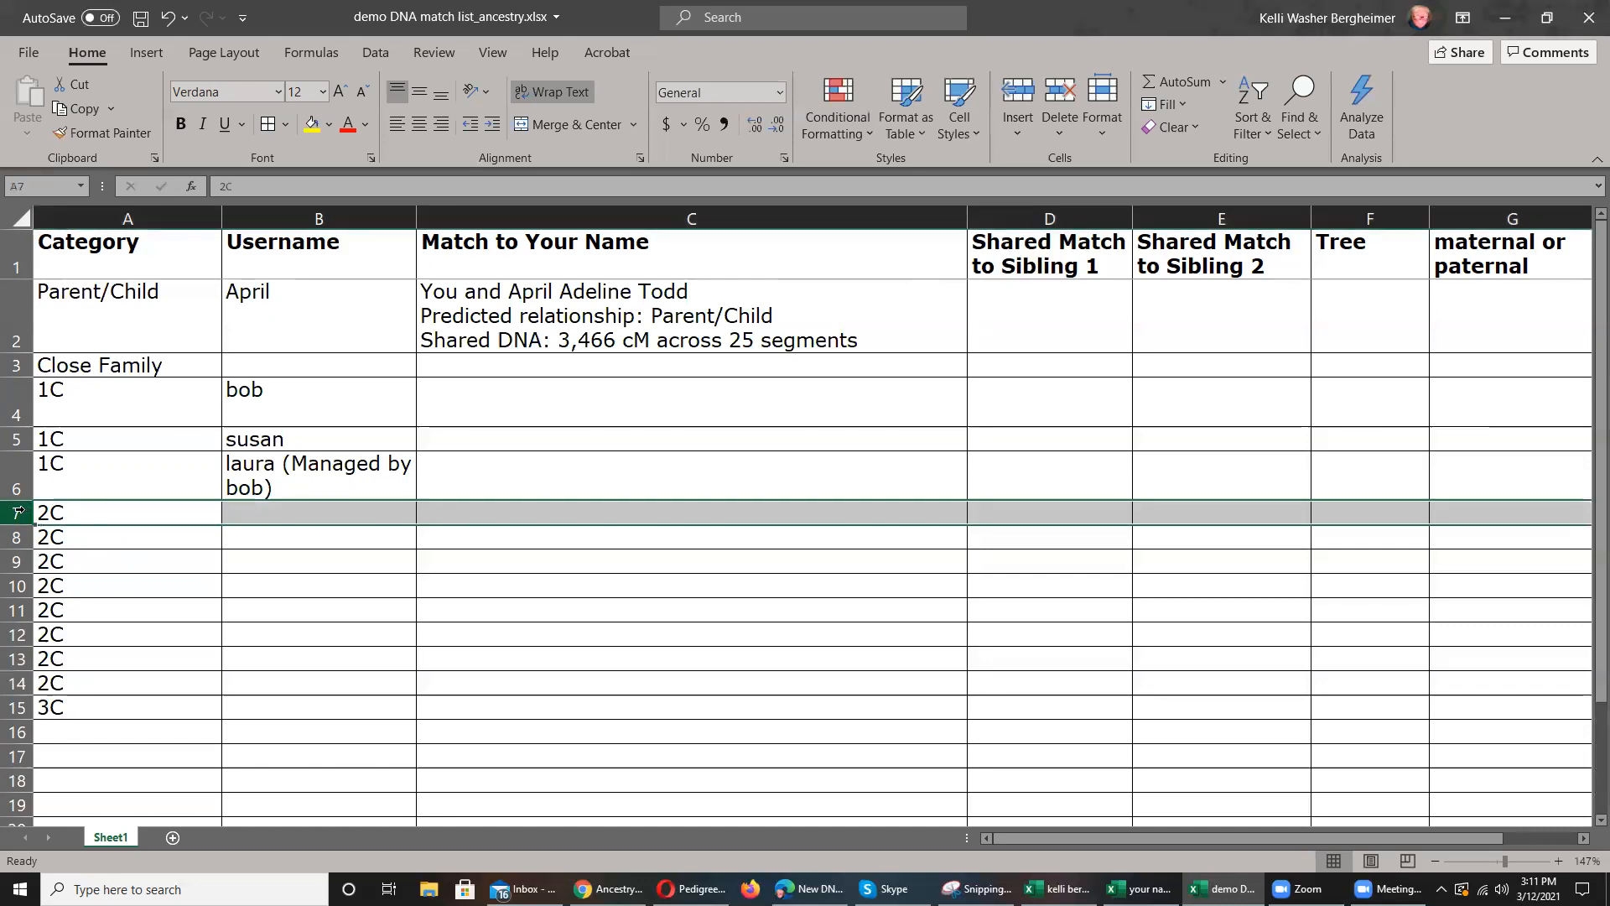
{"action": "right_click", "coordinate": [17, 512]}
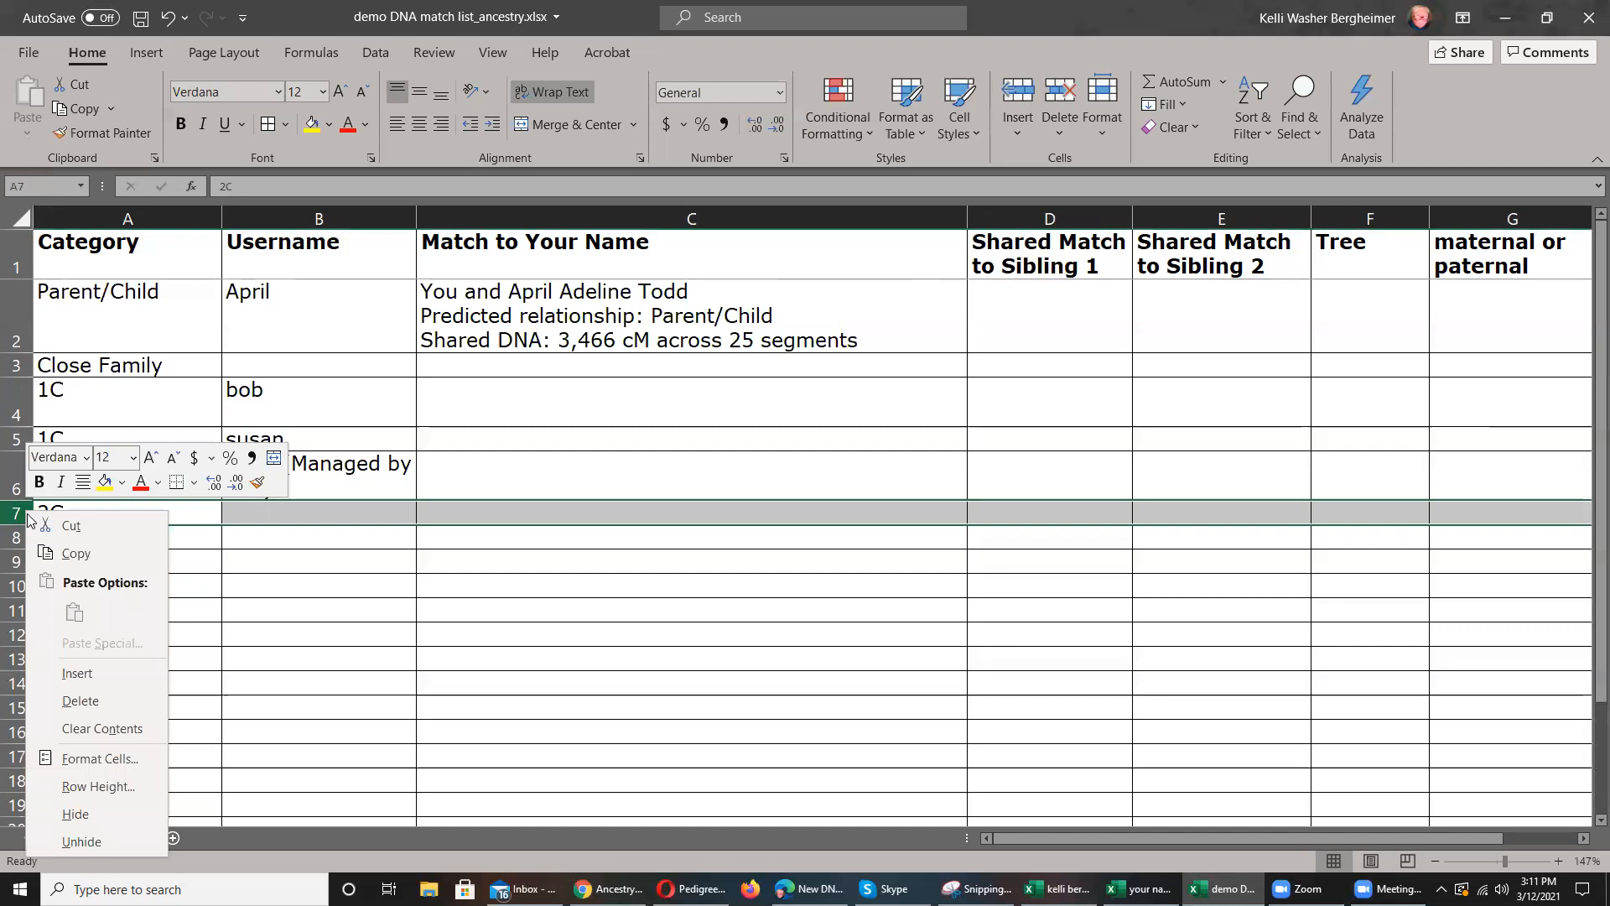
{"action": "left_click", "coordinate": [76, 673]}
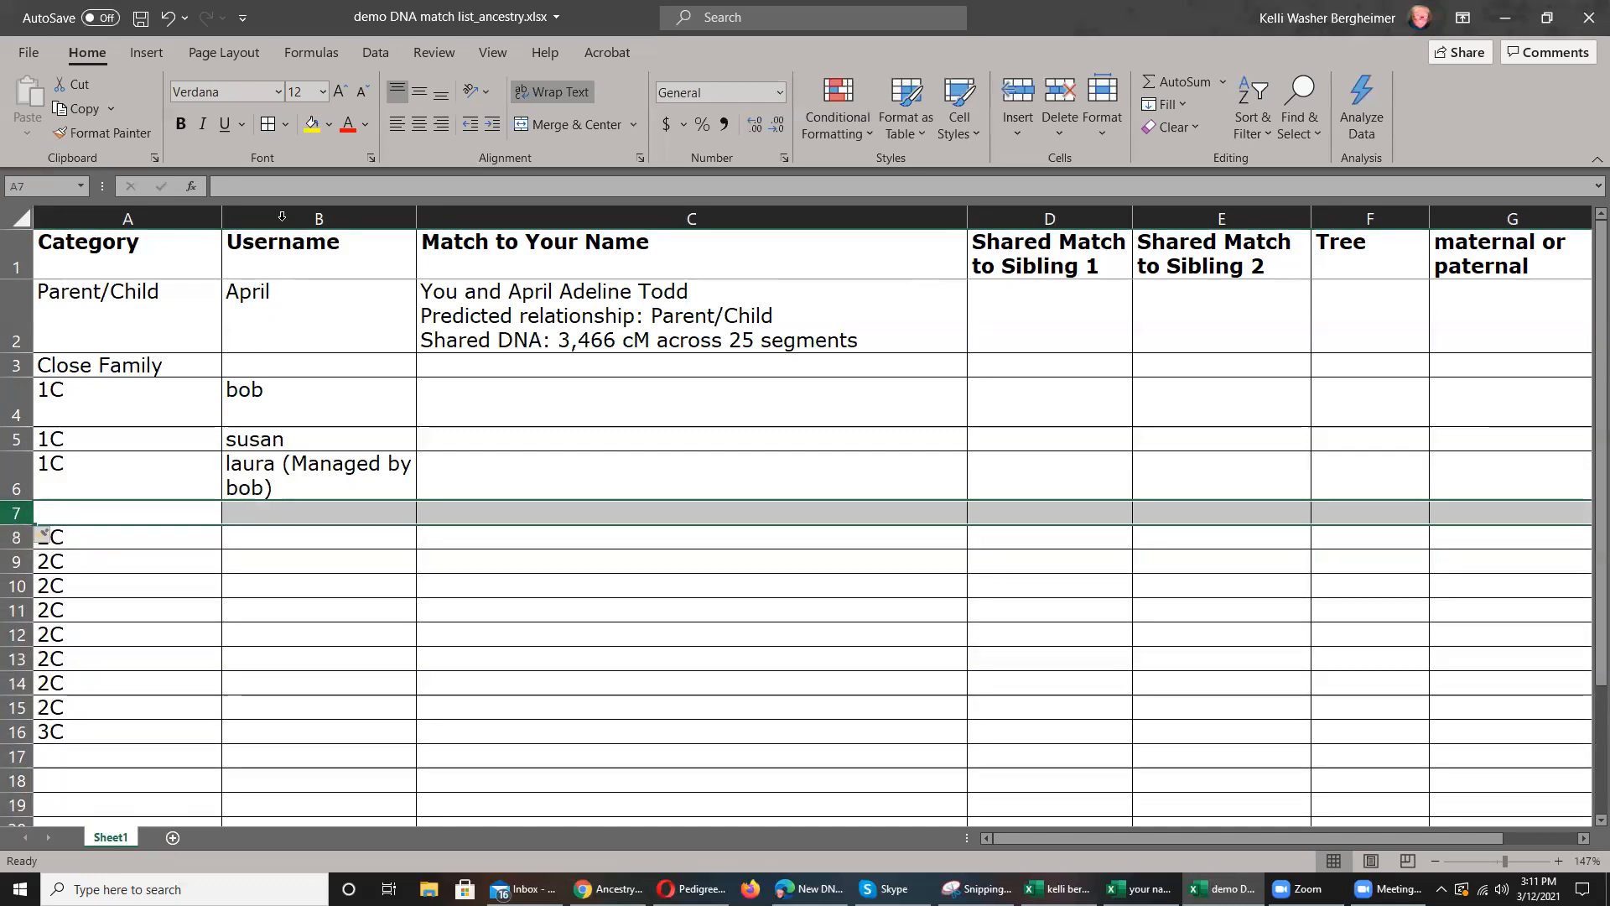
- Shade the blank row 7 above the first 2C row with a light gray fill
{"action": "left_click", "coordinate": [331, 125]}
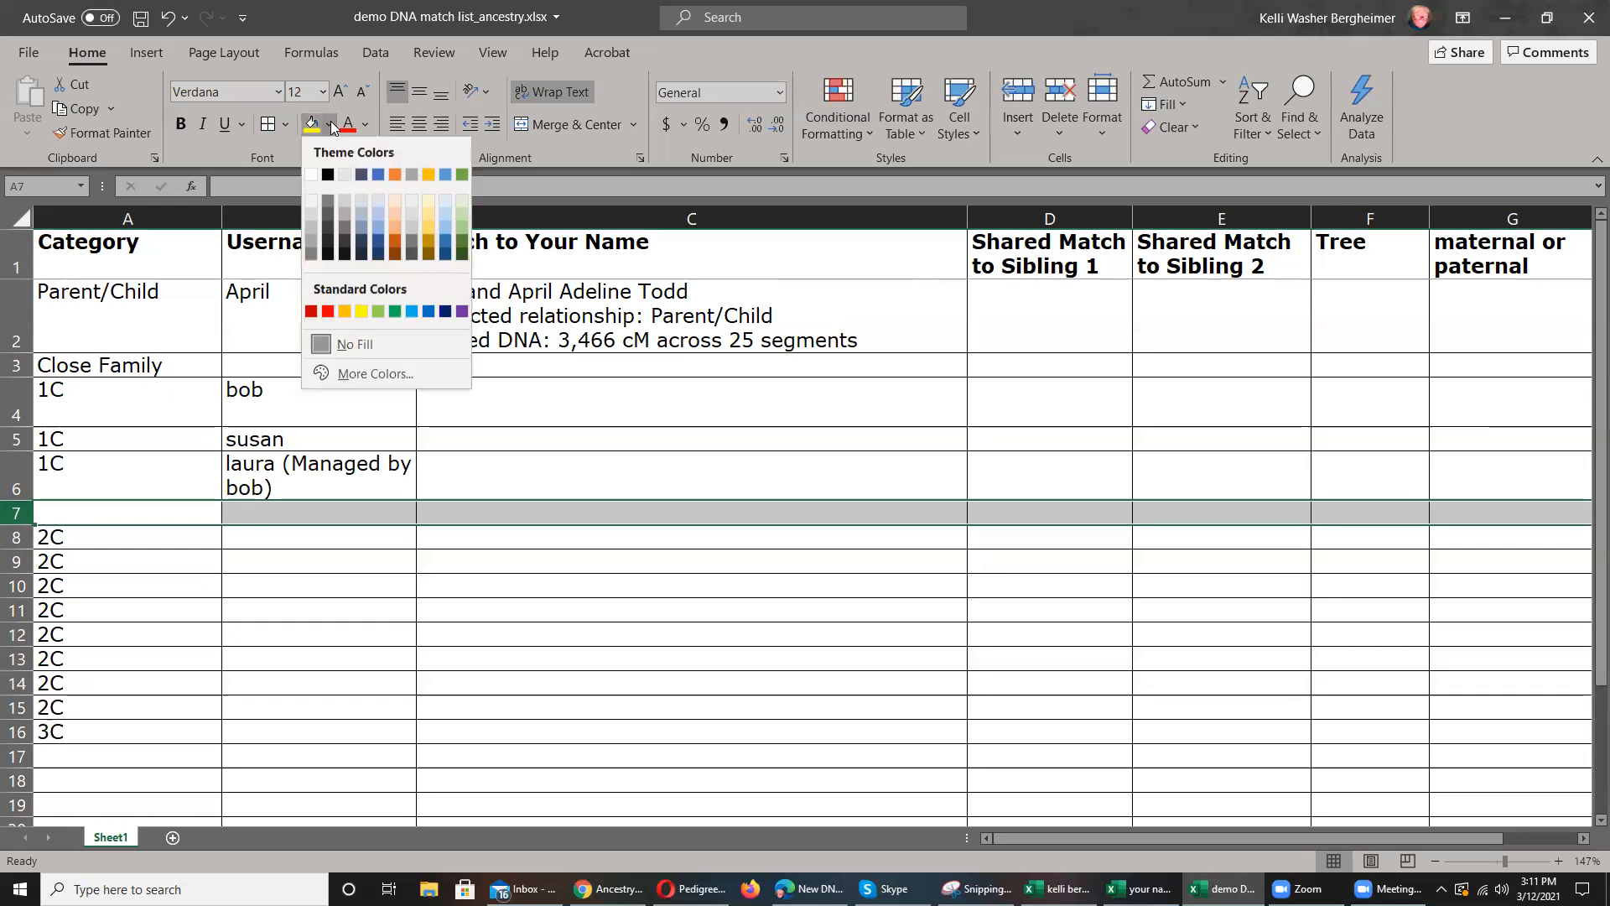
{"action": "left_click", "coordinate": [343, 204]}
{"action": "left_click", "coordinate": [397, 573]}
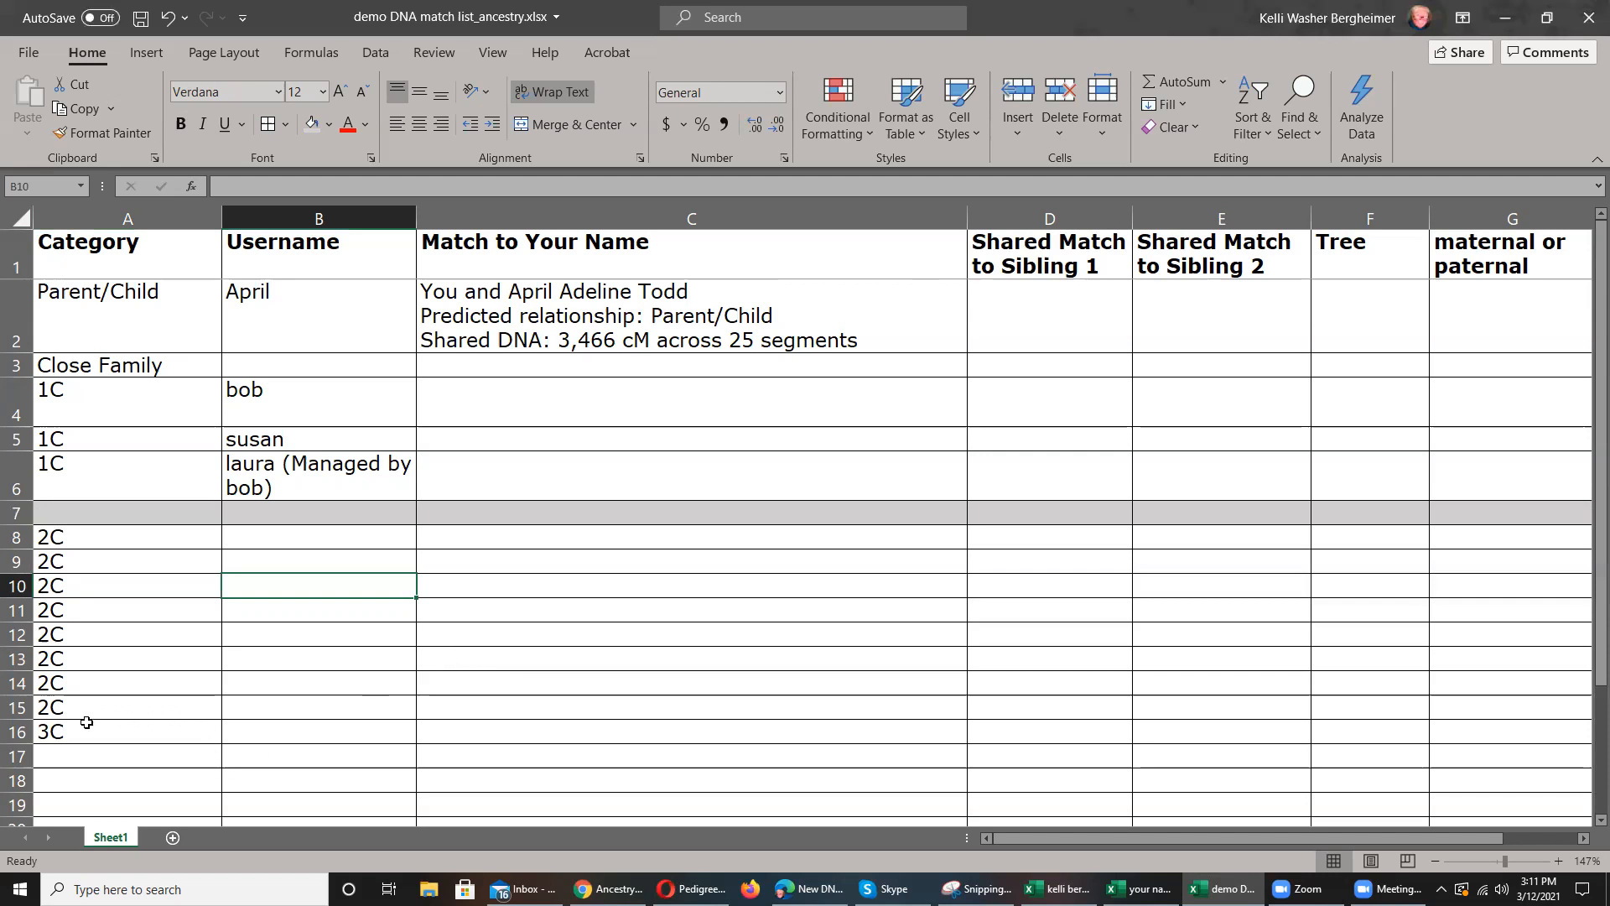
- Insert a blank row above the 3C row in row 16 and shade it with the same light gray fill
{"action": "left_click", "coordinate": [17, 731]}
{"action": "right_click", "coordinate": [17, 731]}
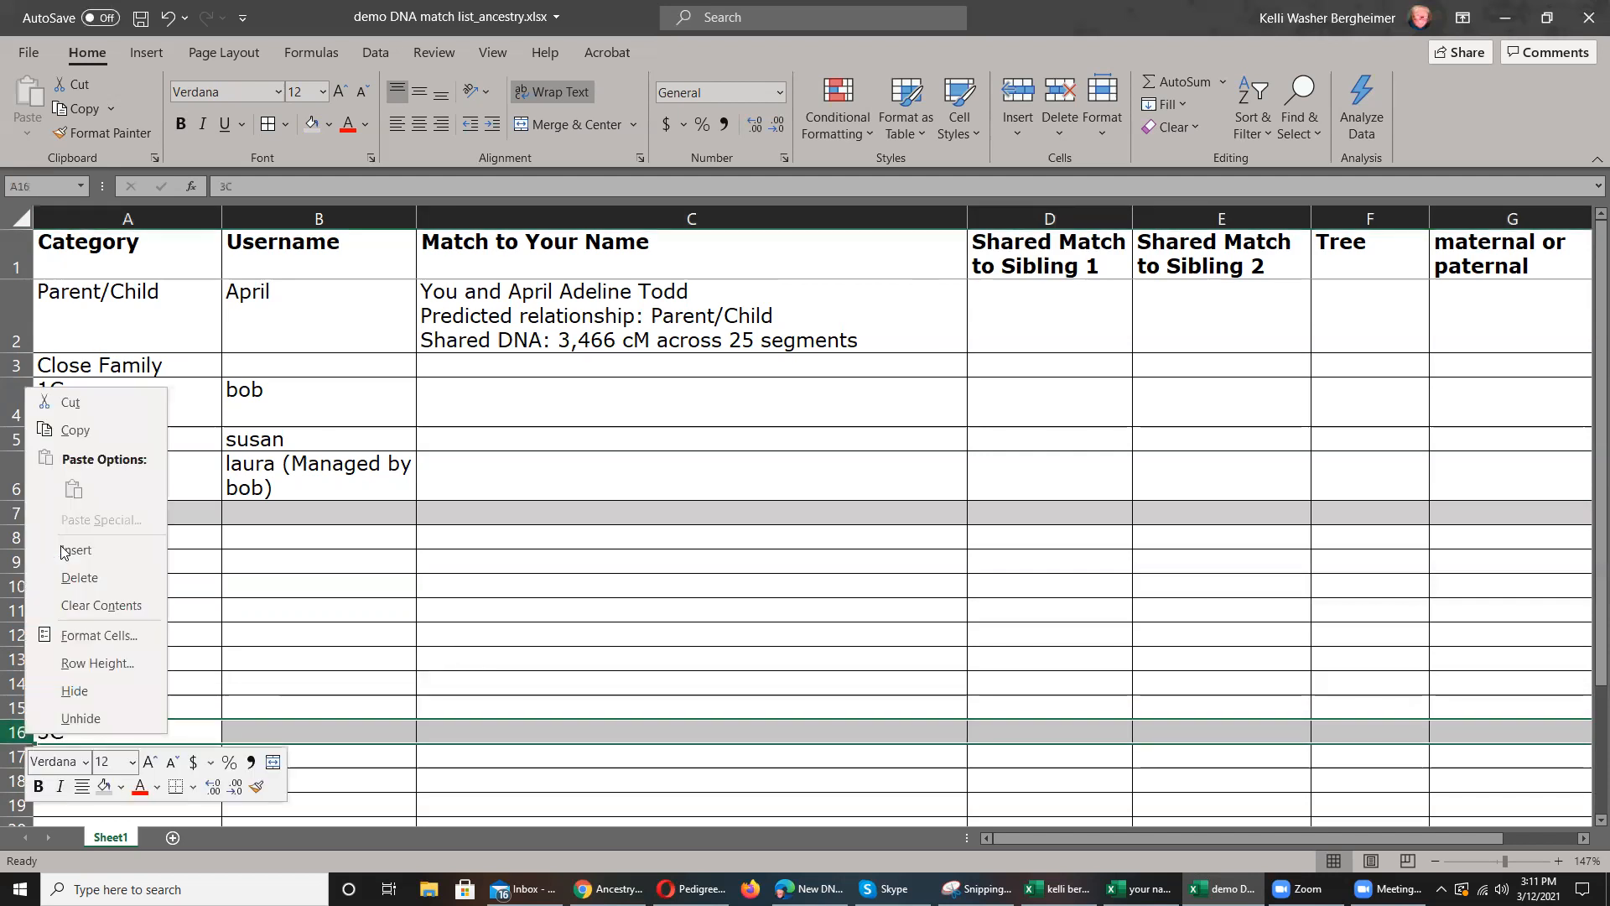
{"action": "left_click", "coordinate": [64, 551]}
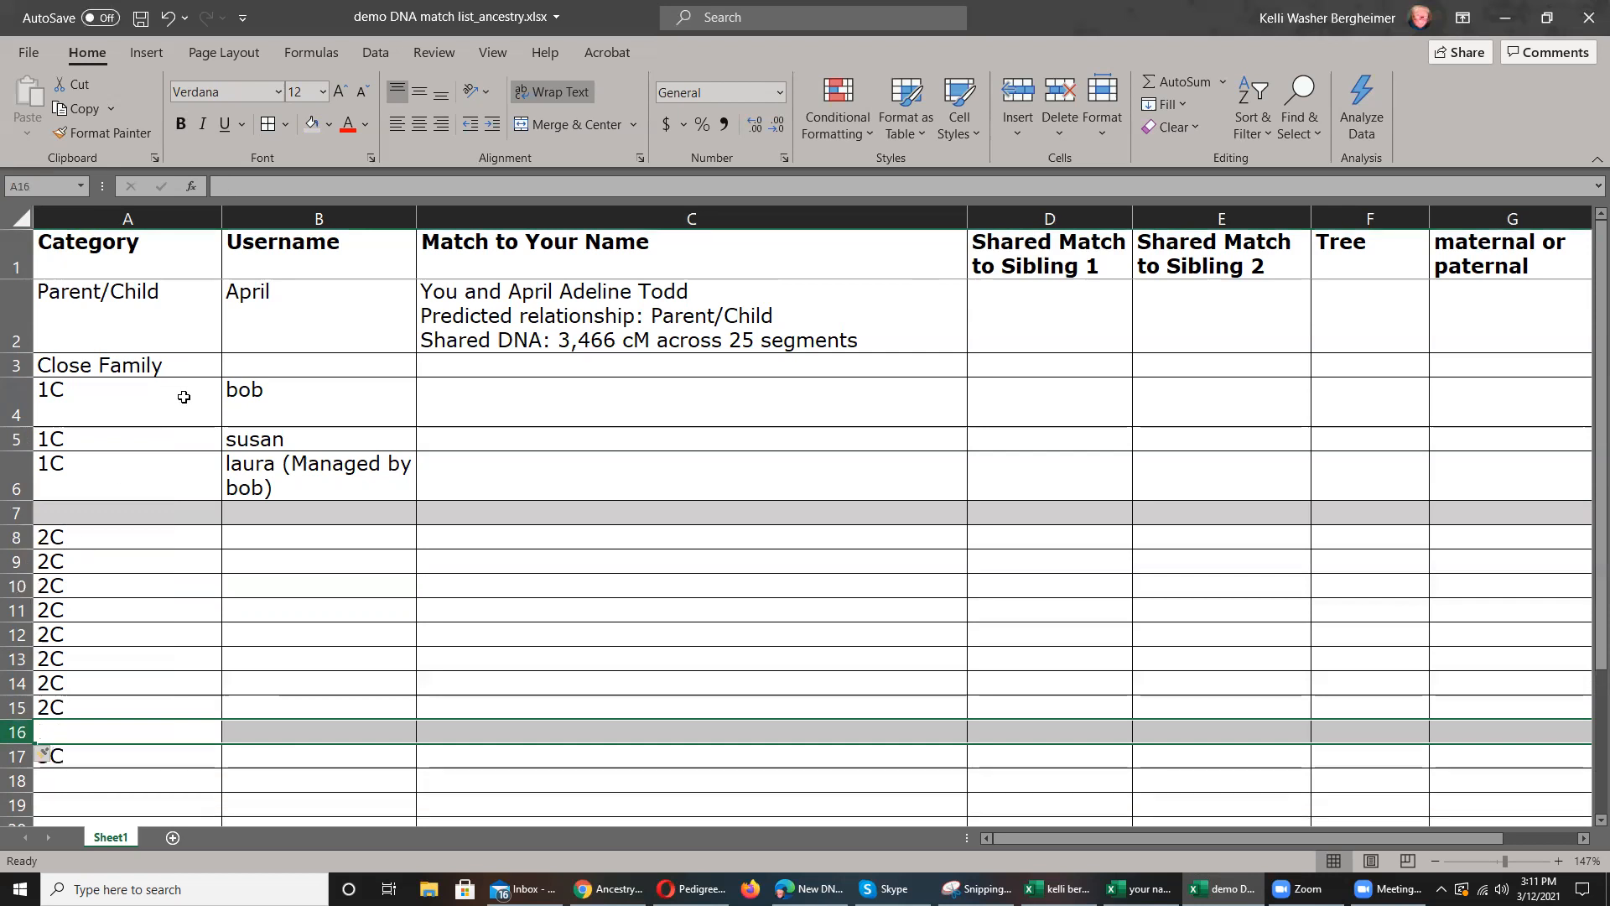
{"action": "left_click", "coordinate": [311, 125]}
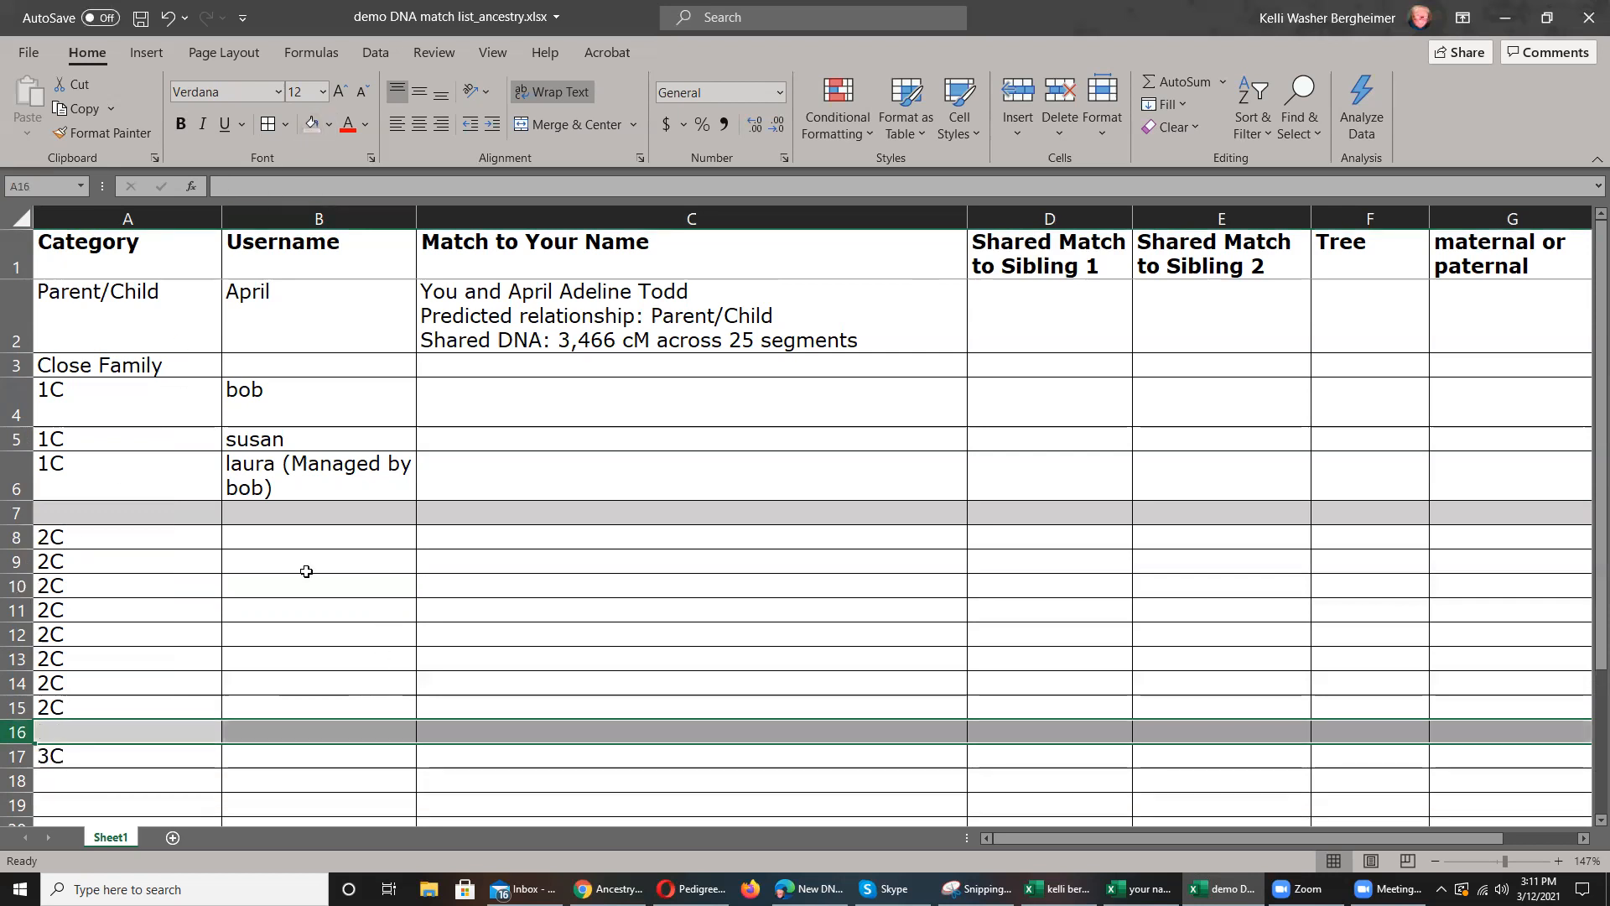
- Insert a blank row above the first 1C row and shade it with the same light gray fill
{"action": "right_click", "coordinate": [16, 385]}
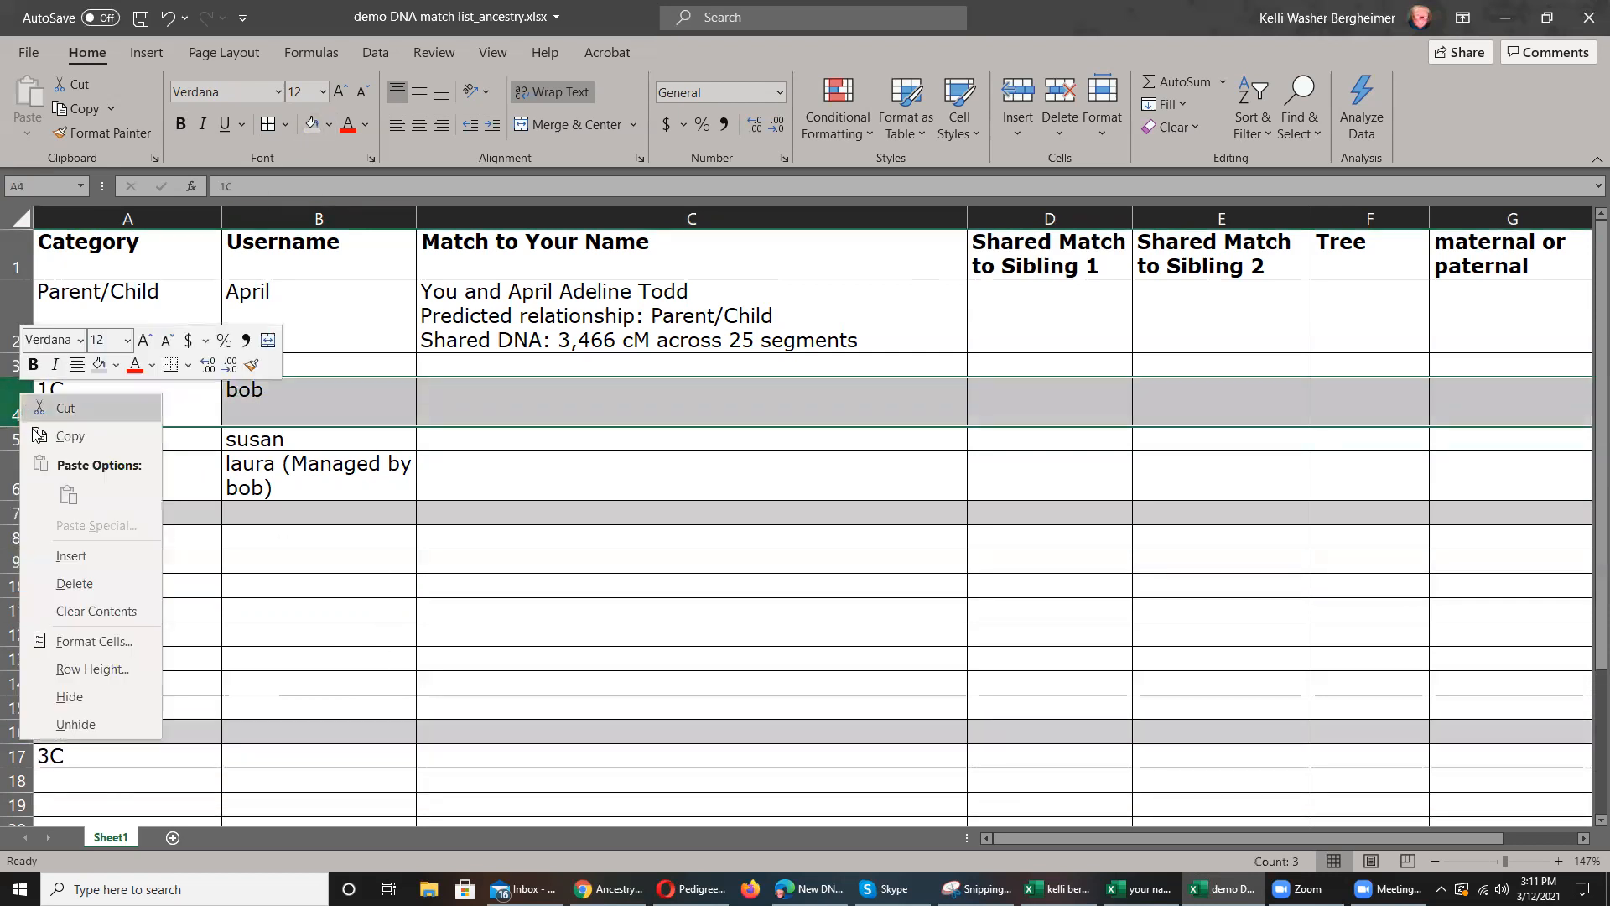
{"action": "left_click", "coordinate": [64, 556]}
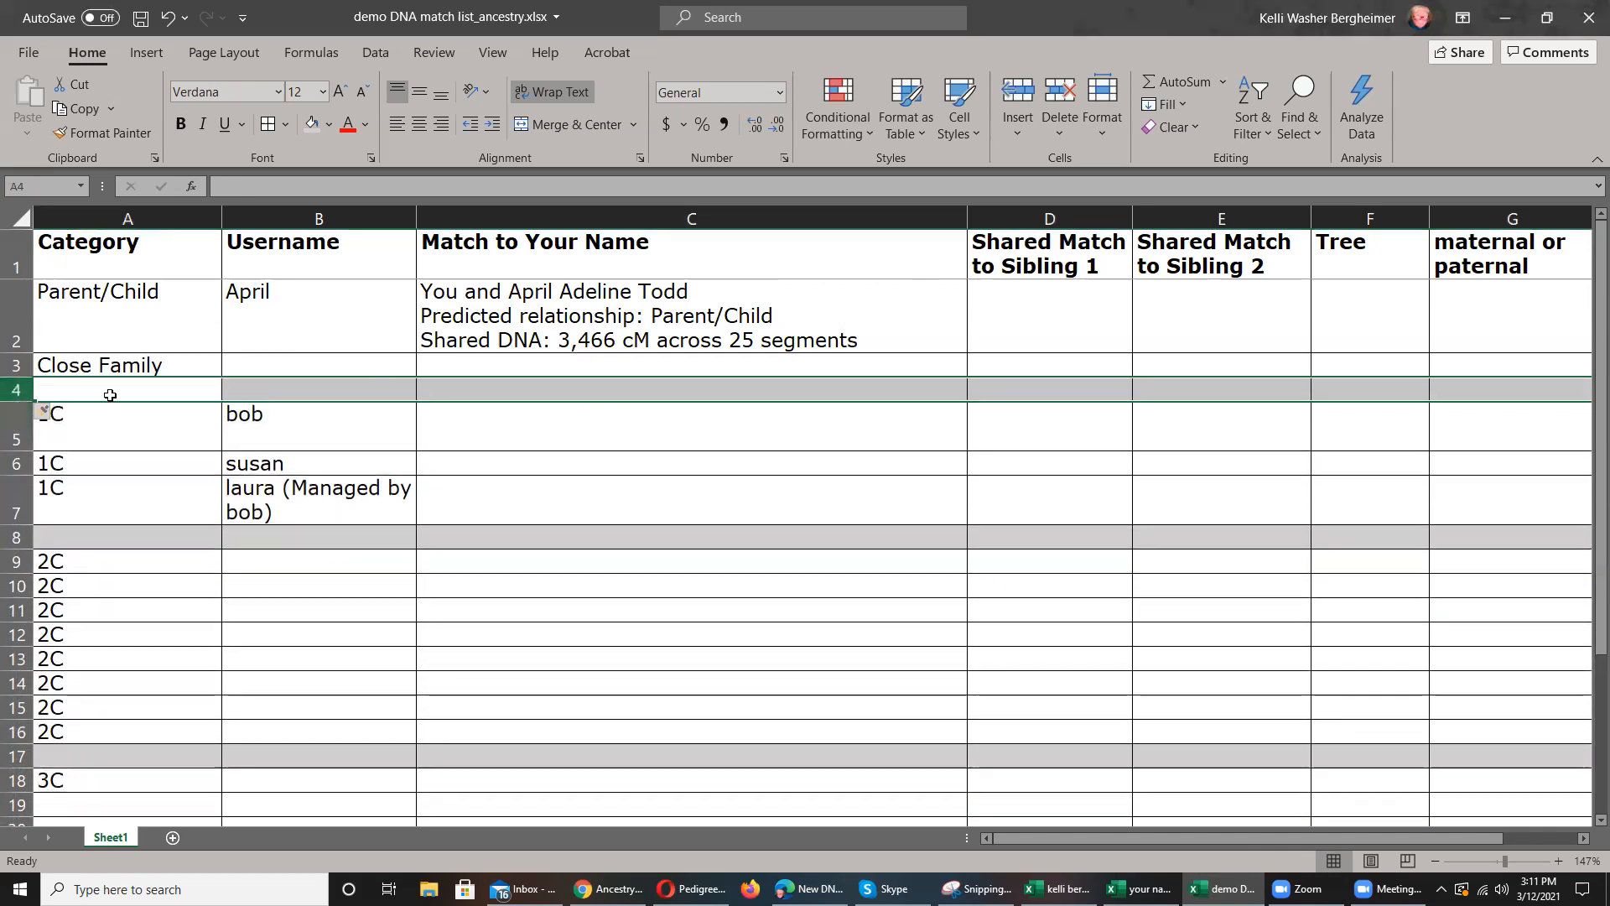
{"action": "left_click", "coordinate": [312, 126]}
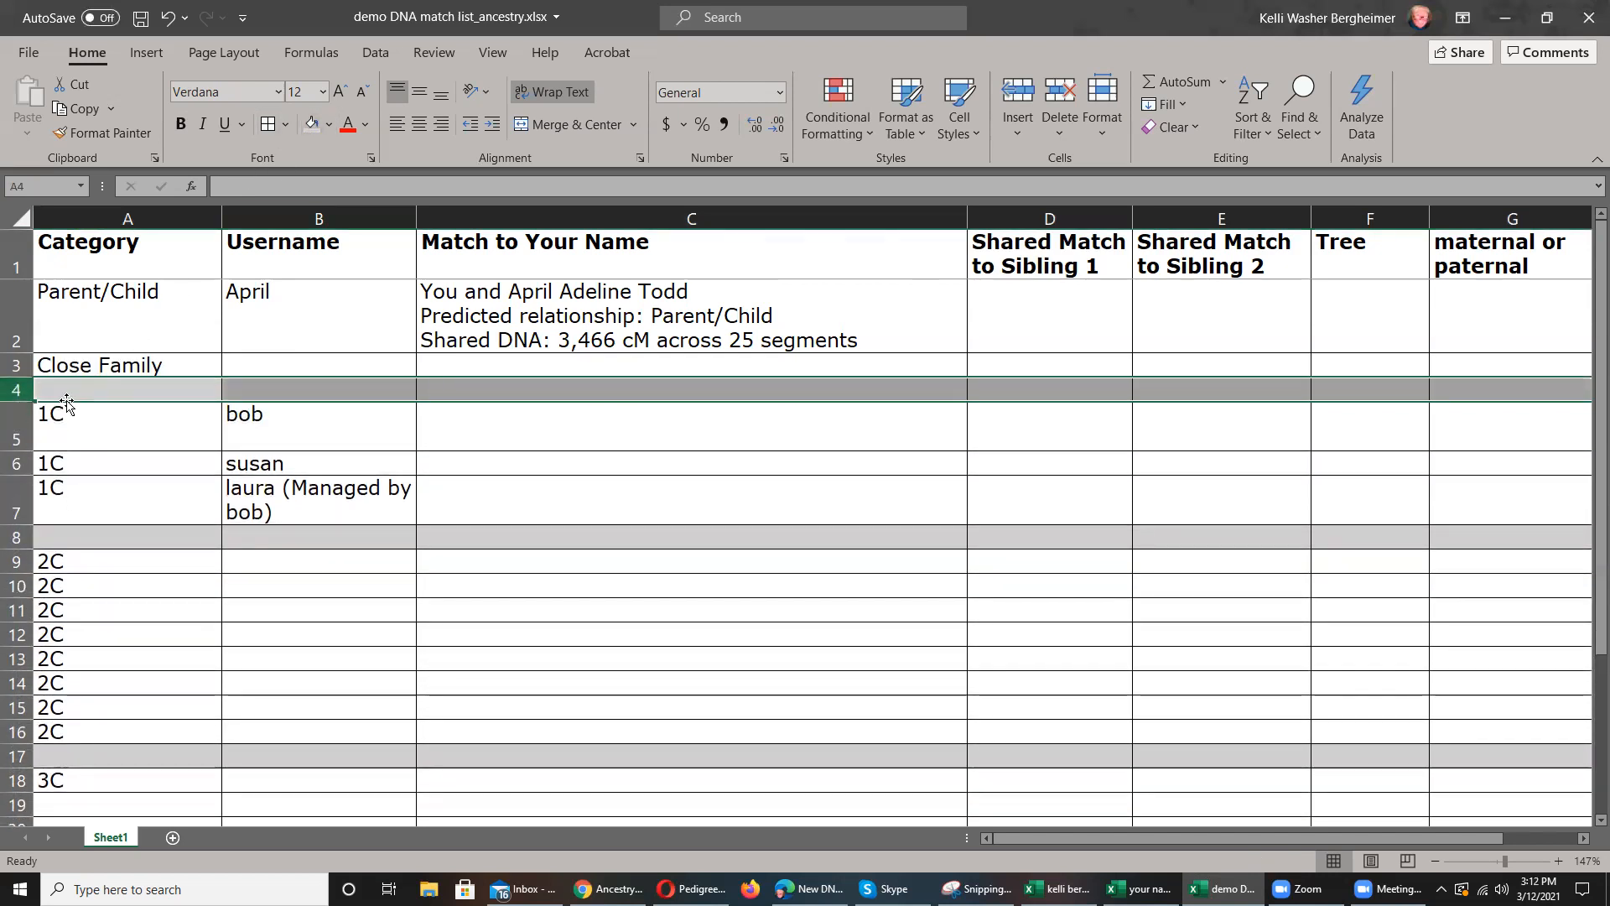
- Insert a blank row above the Close Family row and shade it with the same light gray fill
{"action": "left_click", "coordinate": [15, 366]}
{"action": "right_click", "coordinate": [15, 366]}
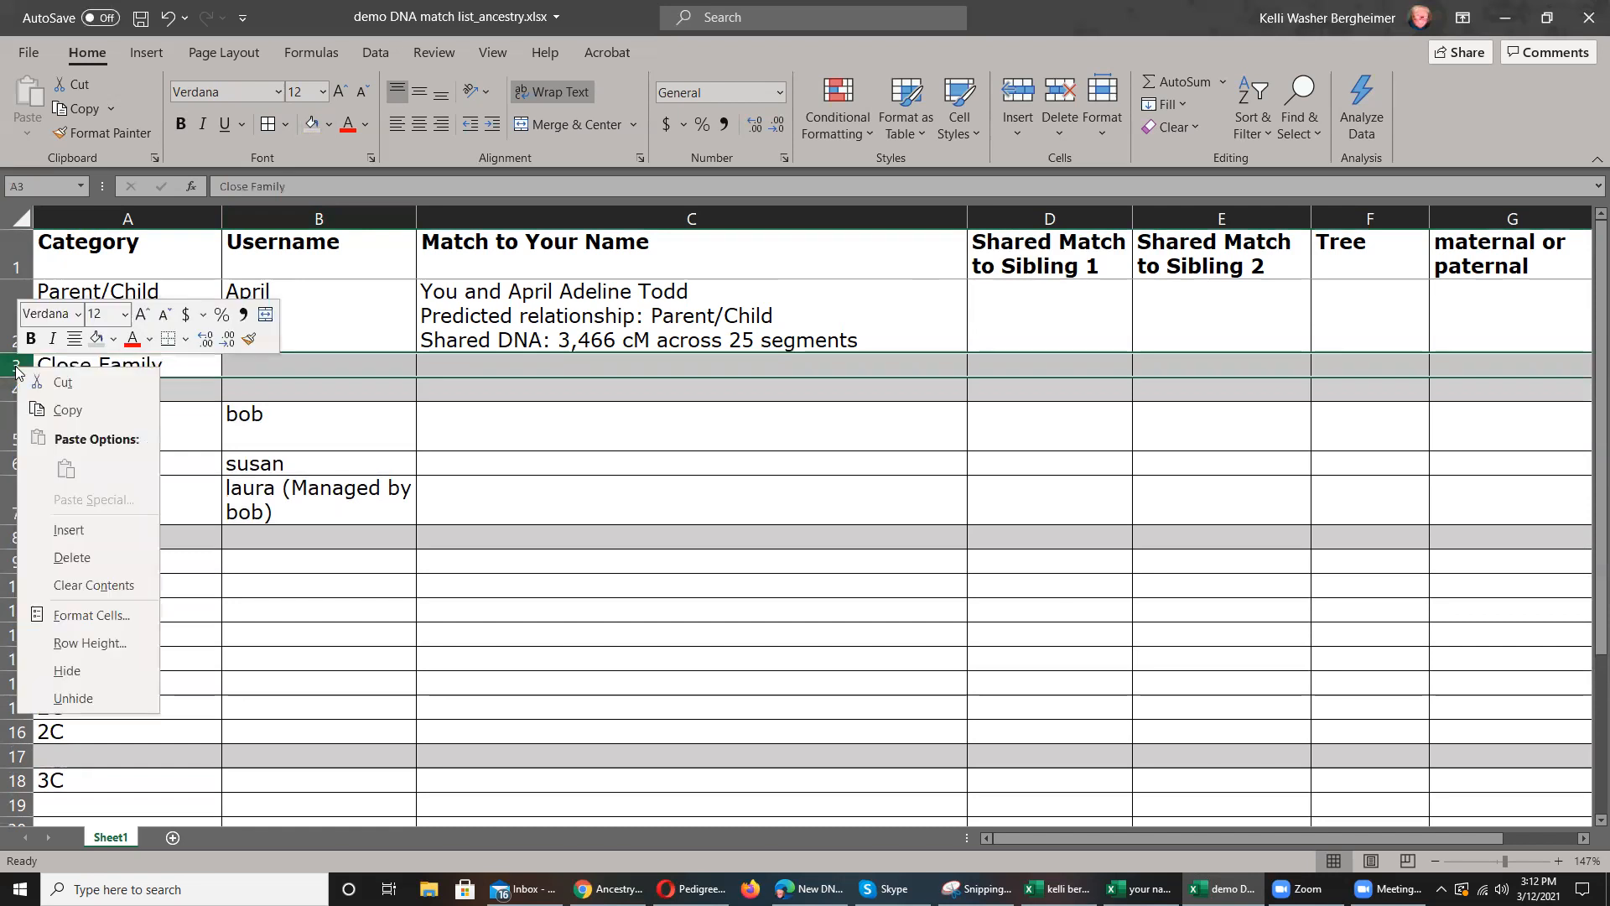
{"action": "left_click", "coordinate": [63, 526]}
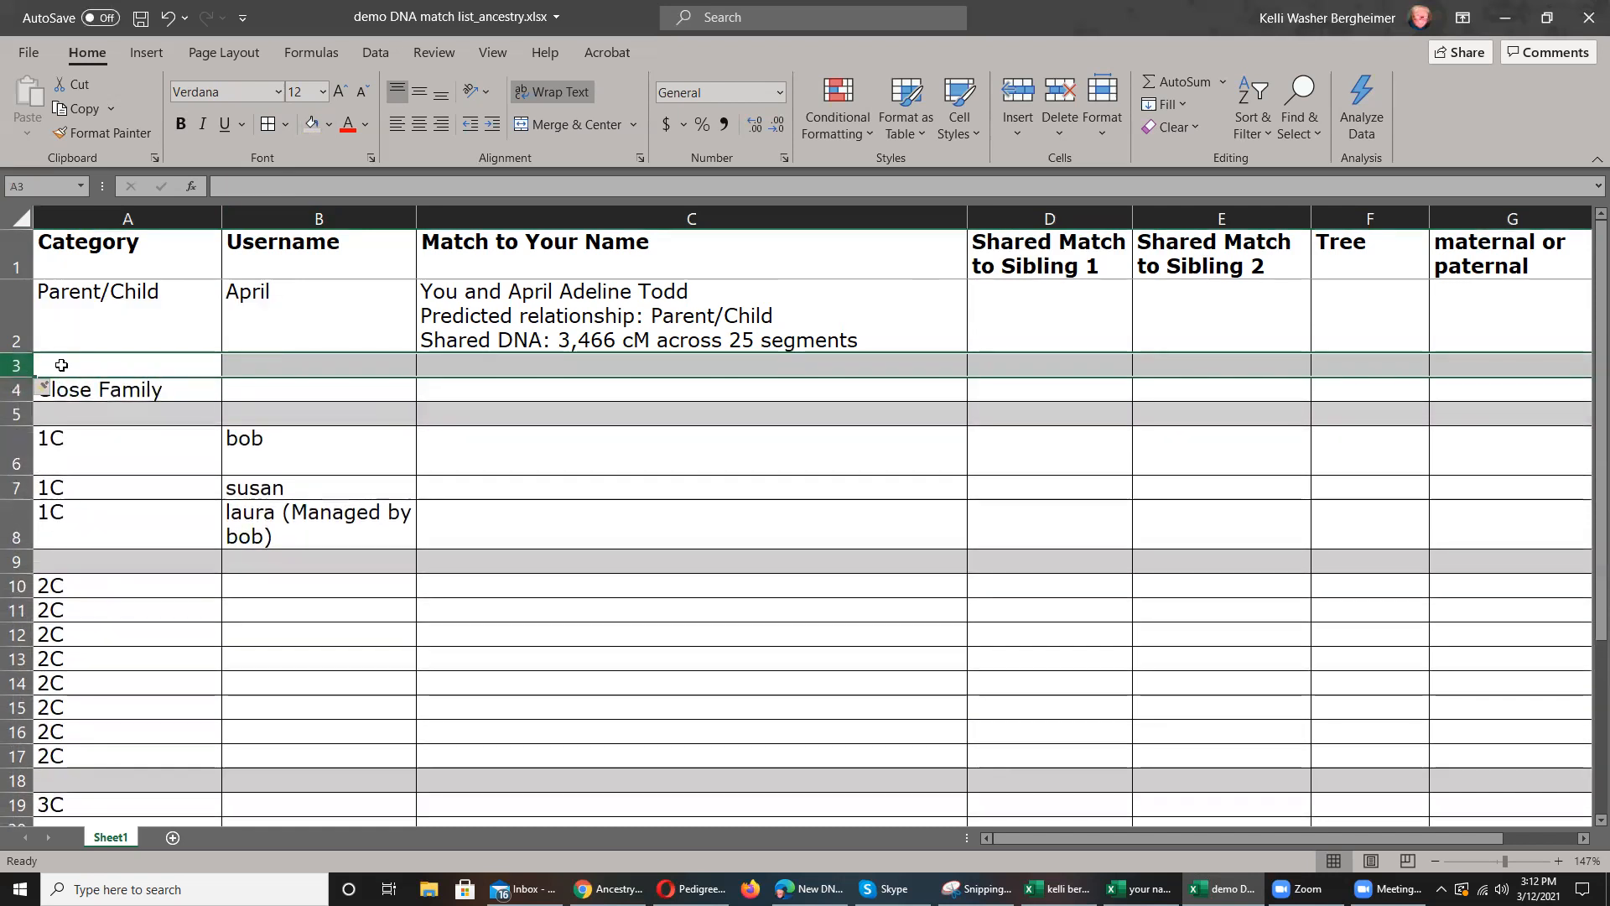
{"action": "left_click", "coordinate": [311, 125]}
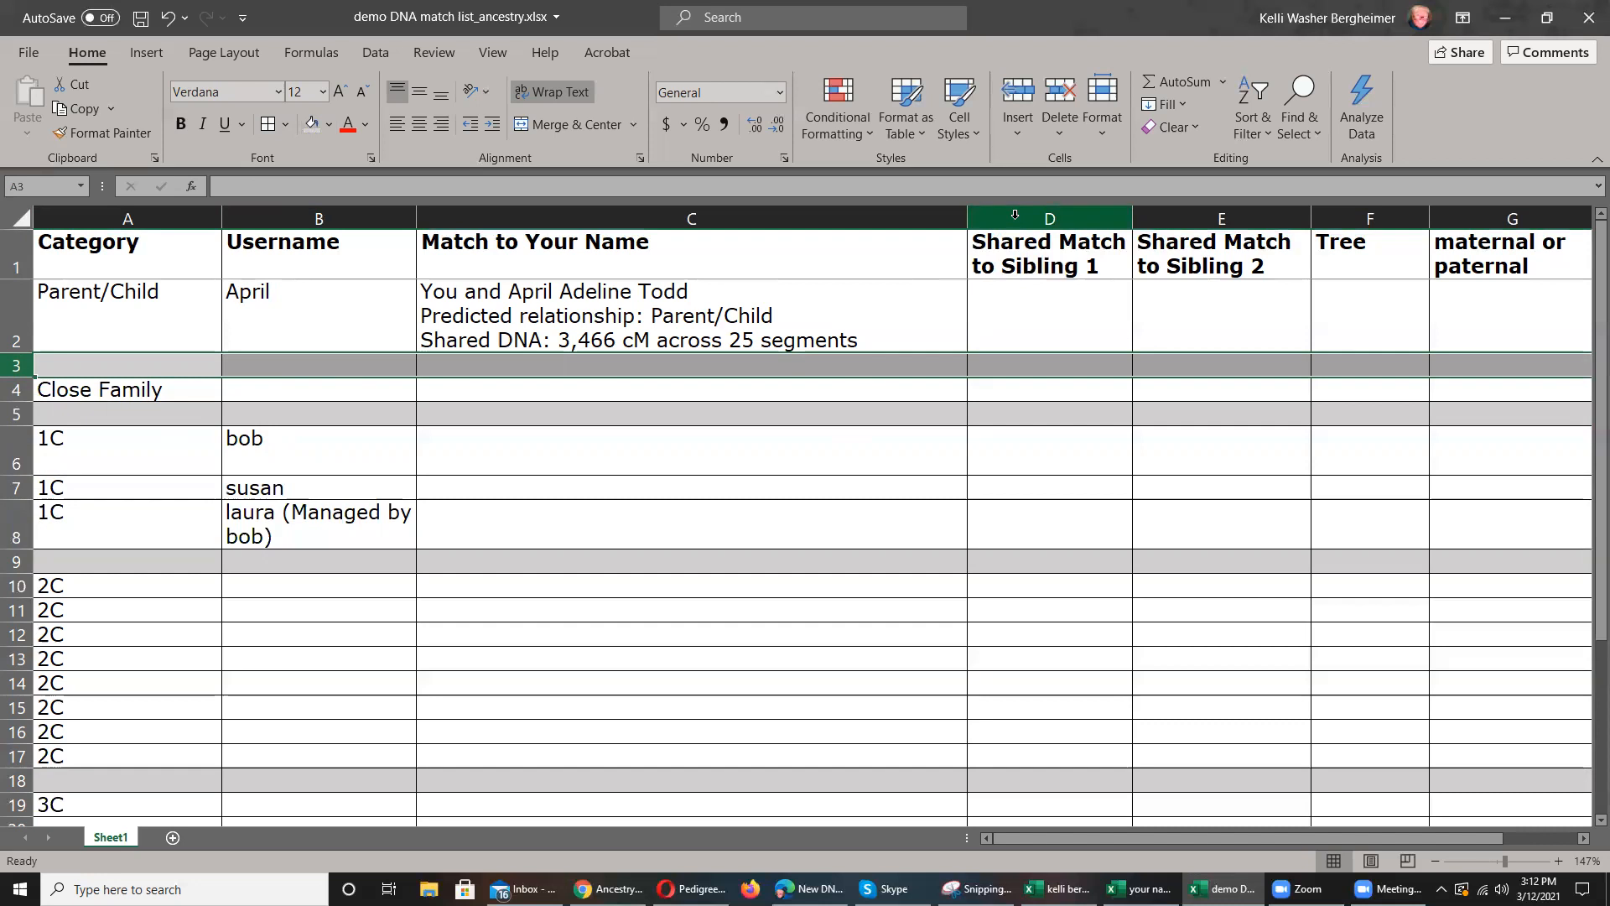
{"action": "left_click", "coordinate": [1112, 686]}
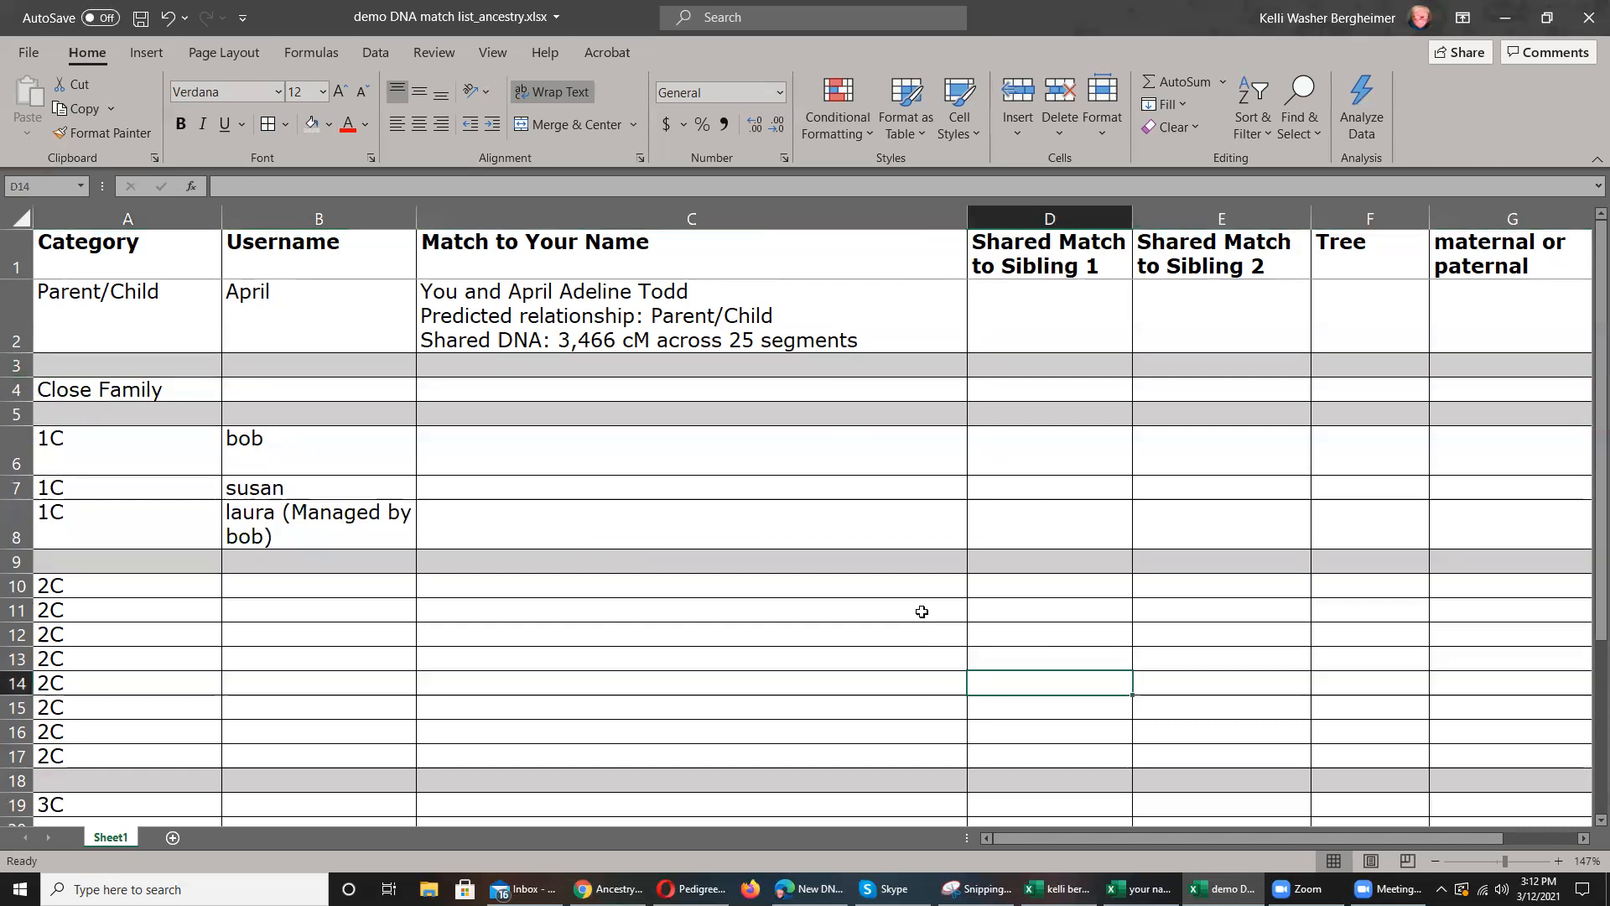
- Enter the sample usernames a, b, c, d, e and f in B10 through B15 beside the 2C categories
{"action": "scroll", "coordinate": [1037, 564], "scroll_direction": "down", "scroll_amount": 4}
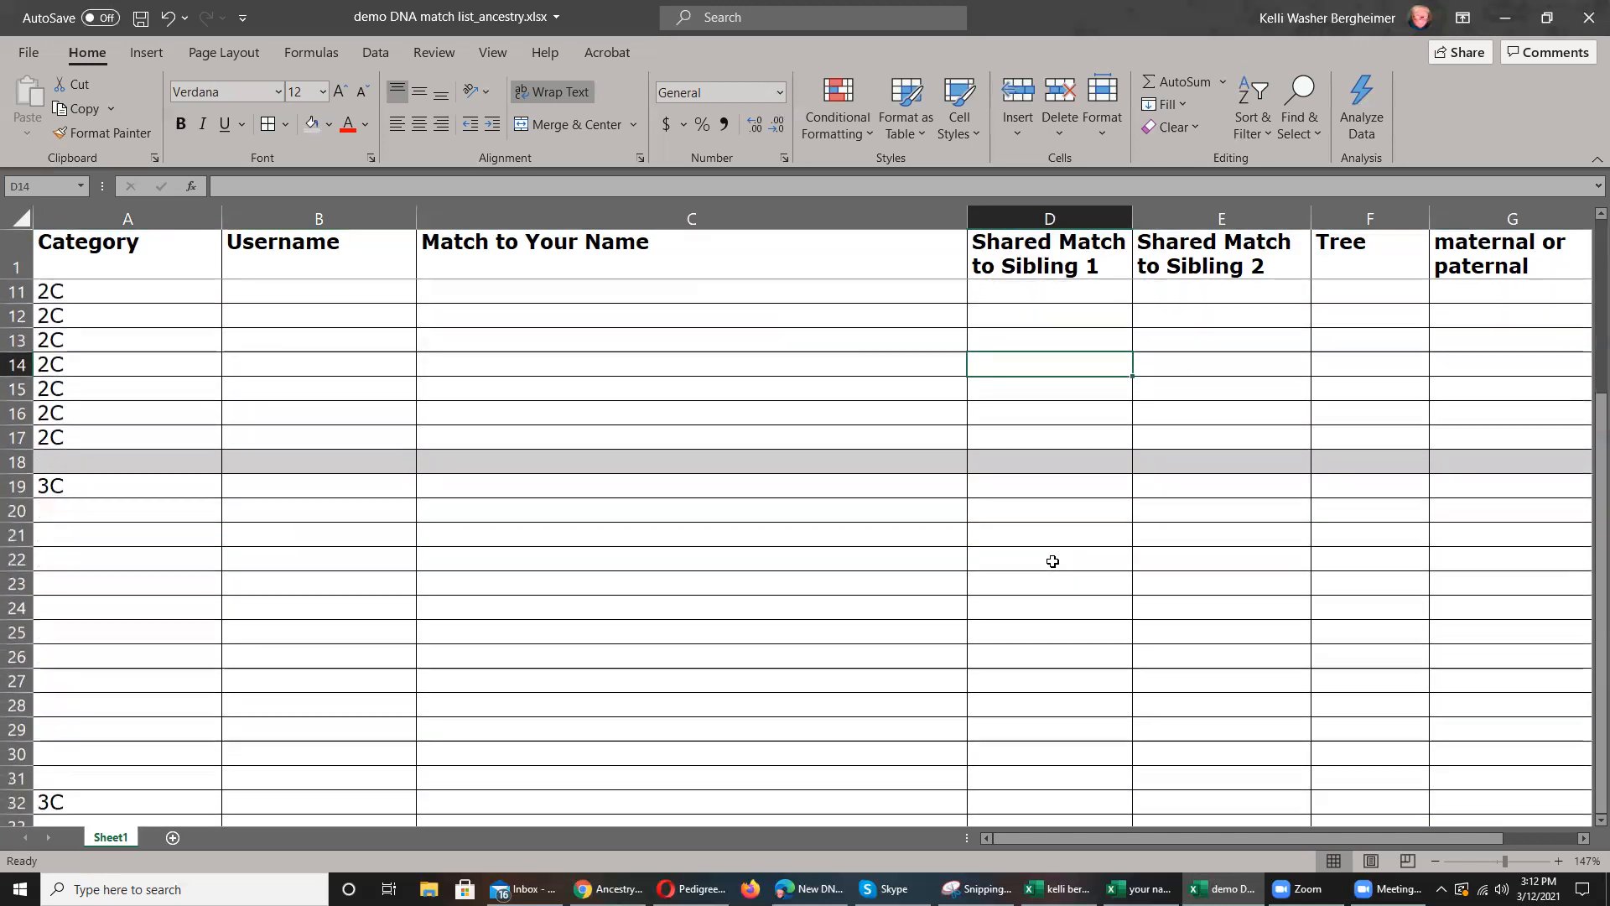
{"action": "scroll", "coordinate": [1048, 560], "scroll_direction": "up", "scroll_amount": 3}
{"action": "scroll", "coordinate": [1054, 563], "scroll_direction": "up", "scroll_amount": 1}
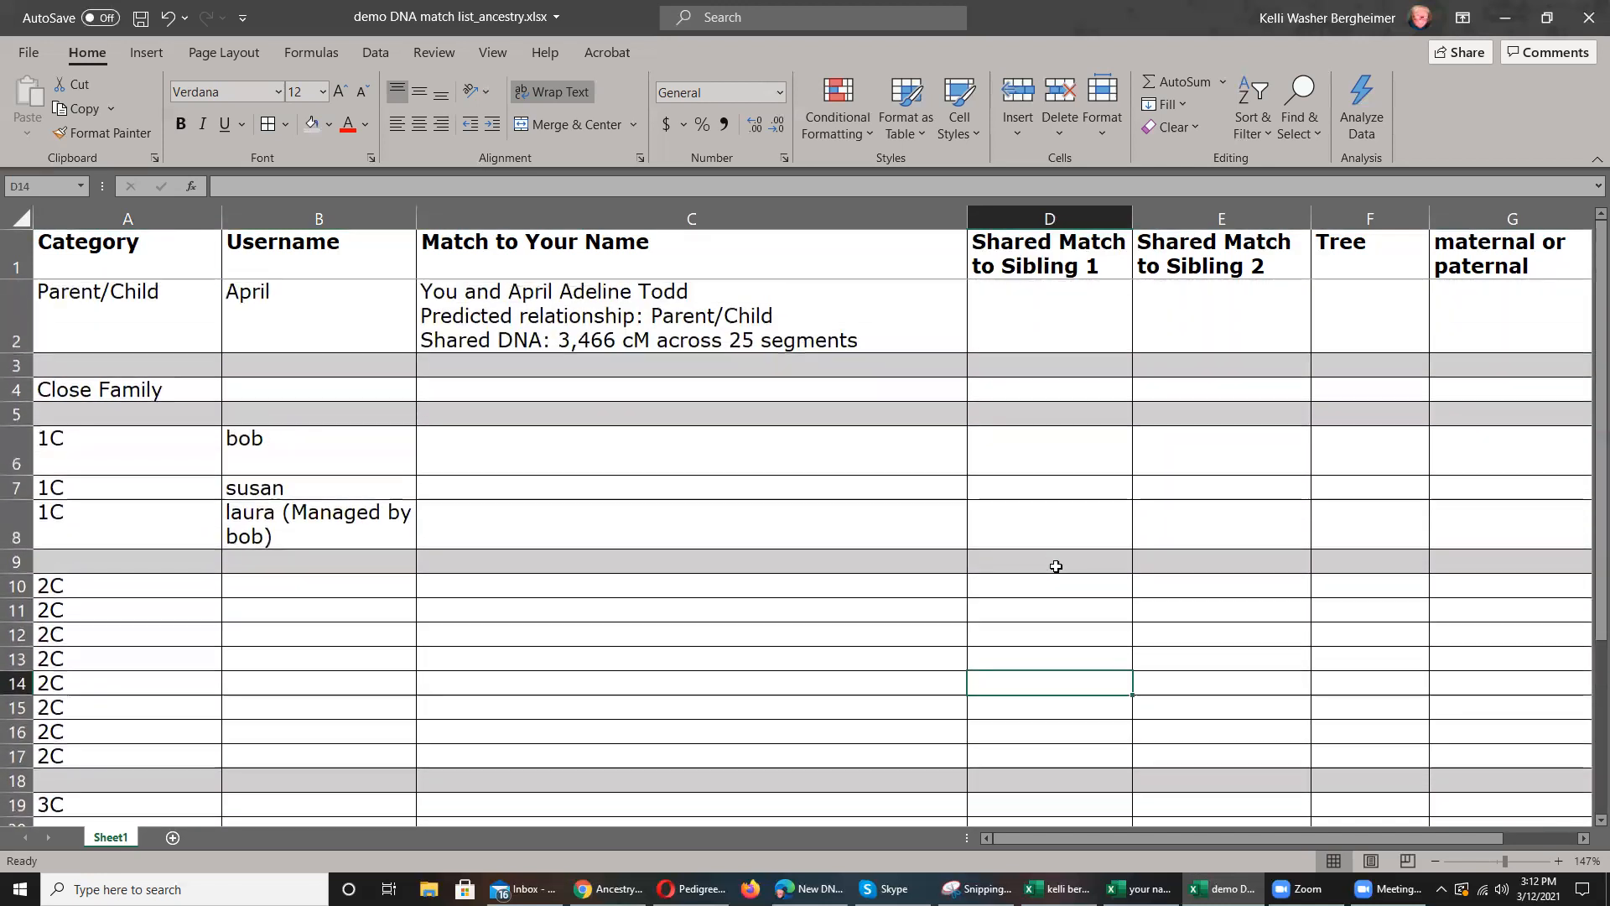
{"action": "left_click", "coordinate": [303, 588]}
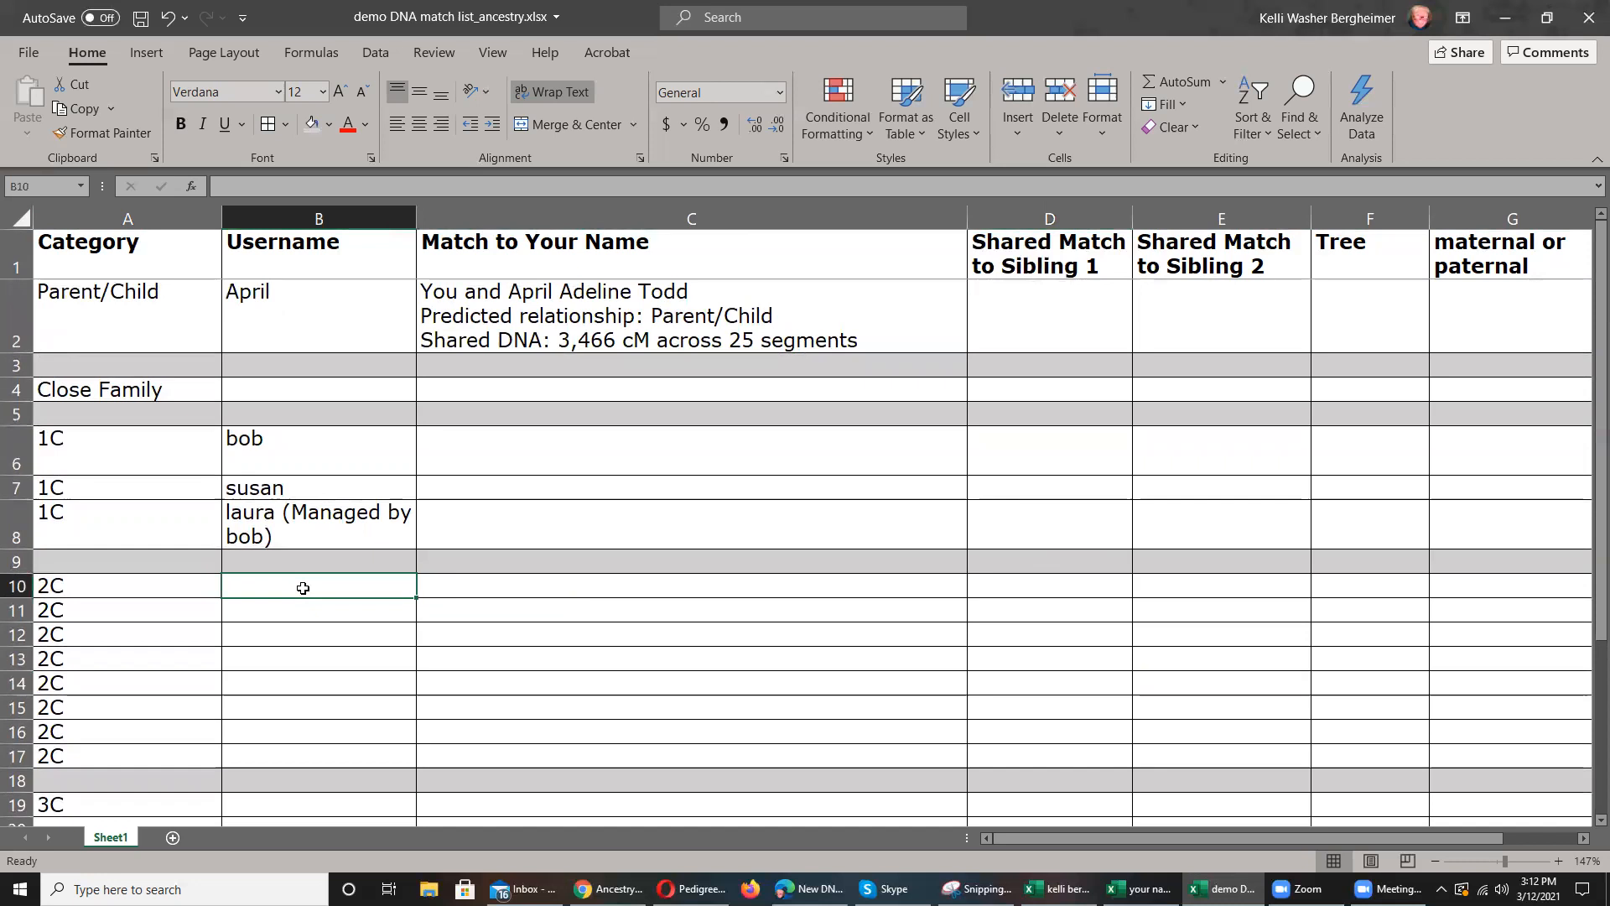
{"action": "type", "text": "a"}
{"action": "key", "text": "Return"}
{"action": "type", "text": "b"}
{"action": "key", "text": "Return"}
{"action": "type", "text": "c"}
{"action": "key", "text": "Return"}
{"action": "type", "text": "d"}
{"action": "key", "text": "Return"}
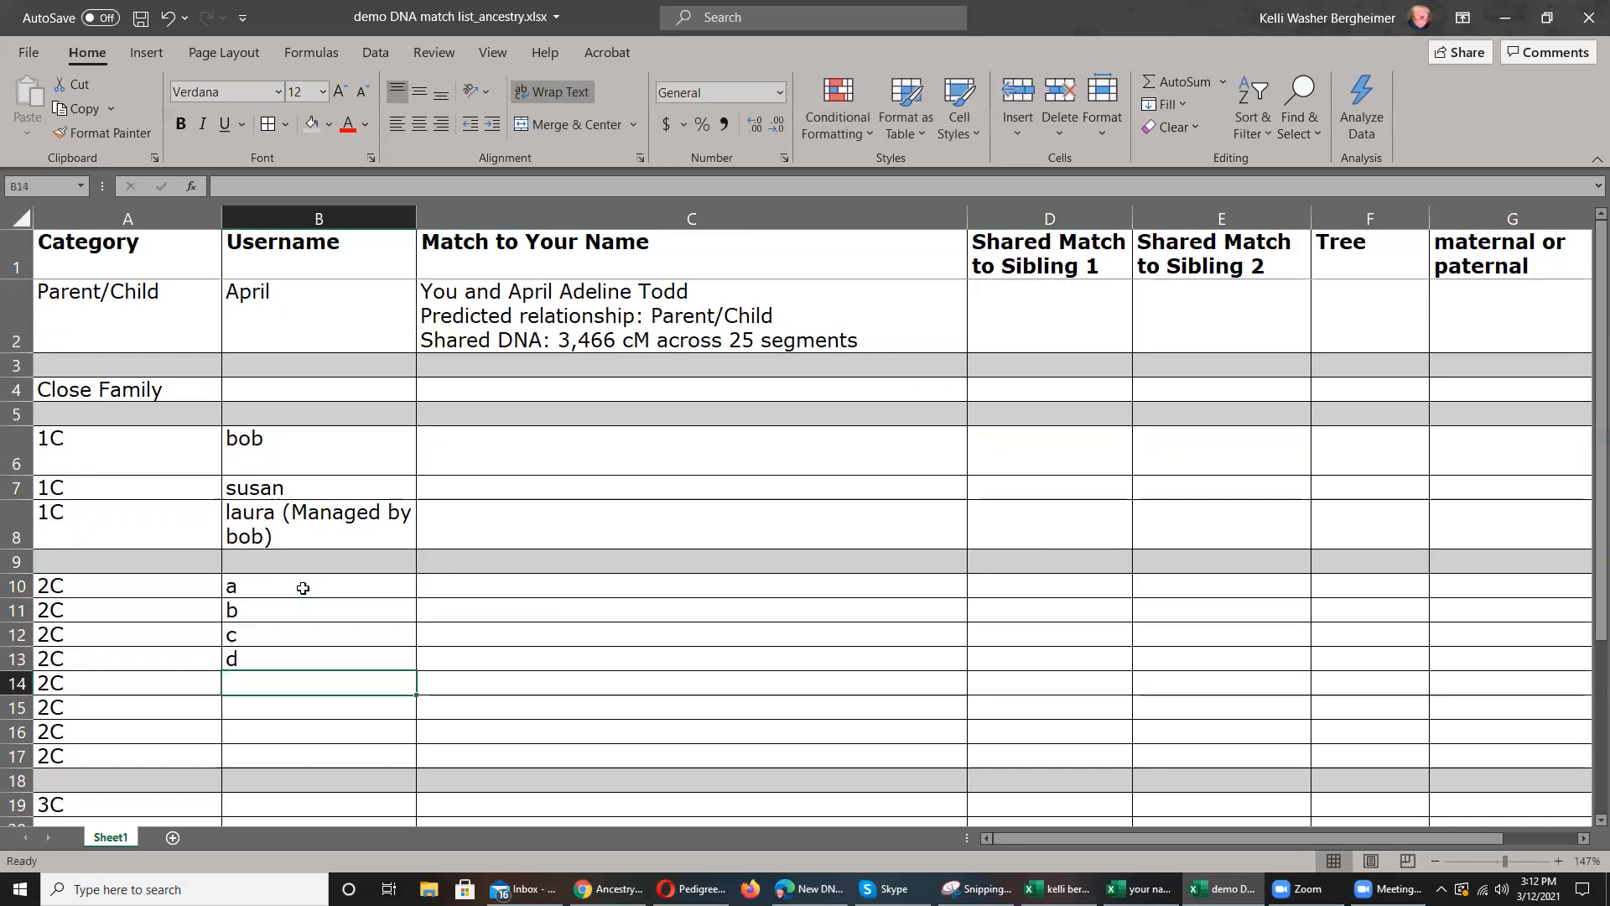
{"action": "type", "text": "e"}
{"action": "key", "text": "Return"}
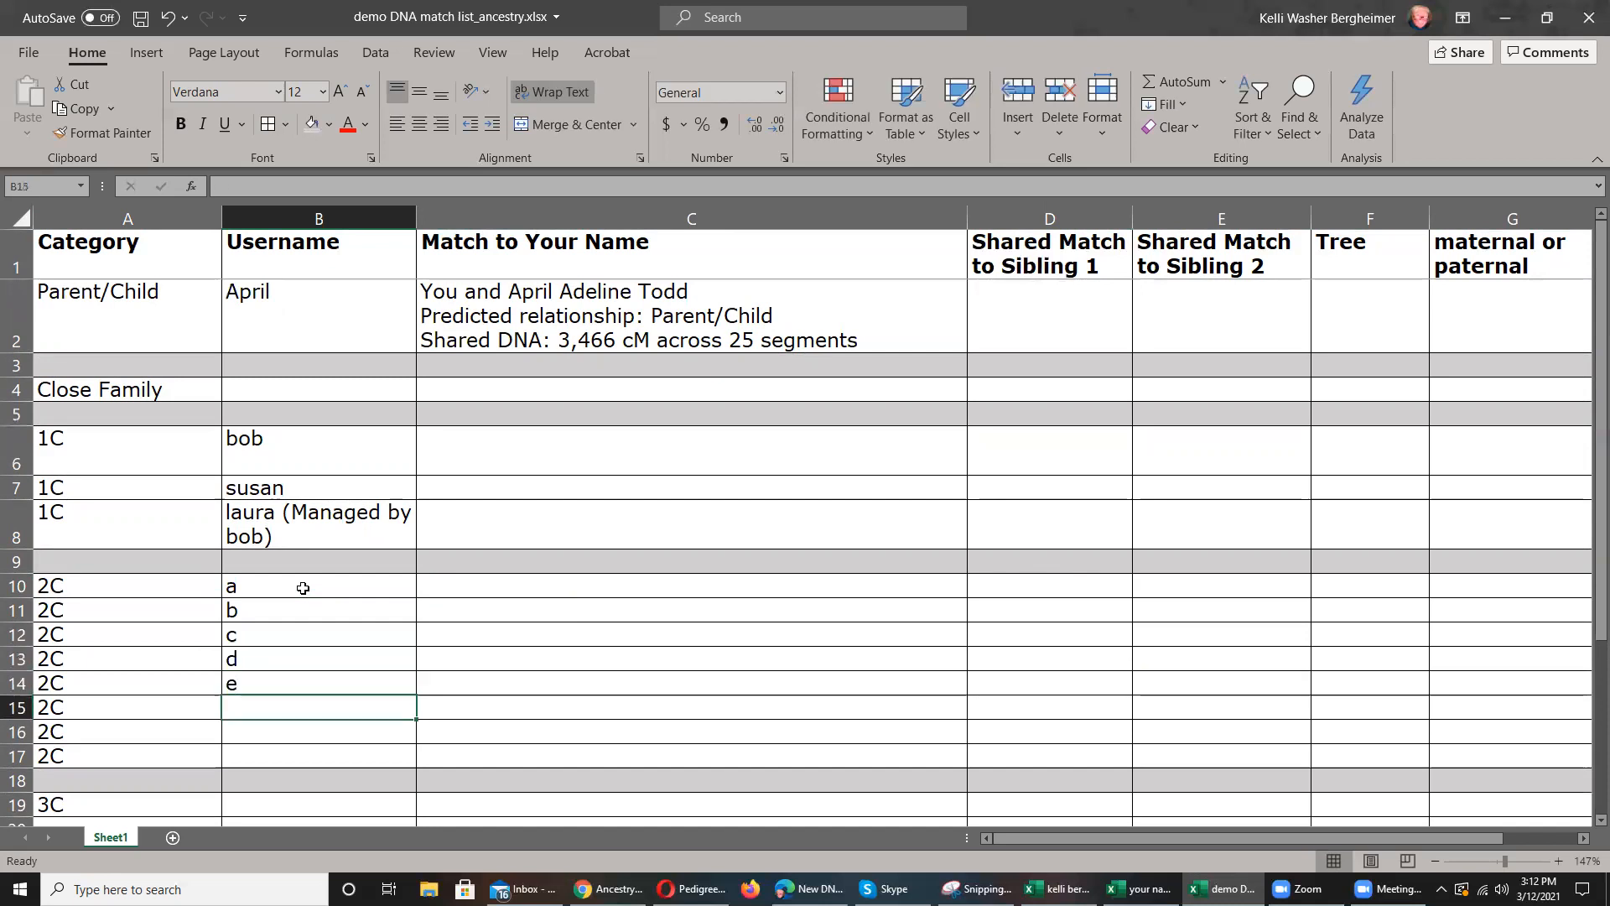
{"action": "type", "text": "f"}
{"action": "key", "text": "Return"}
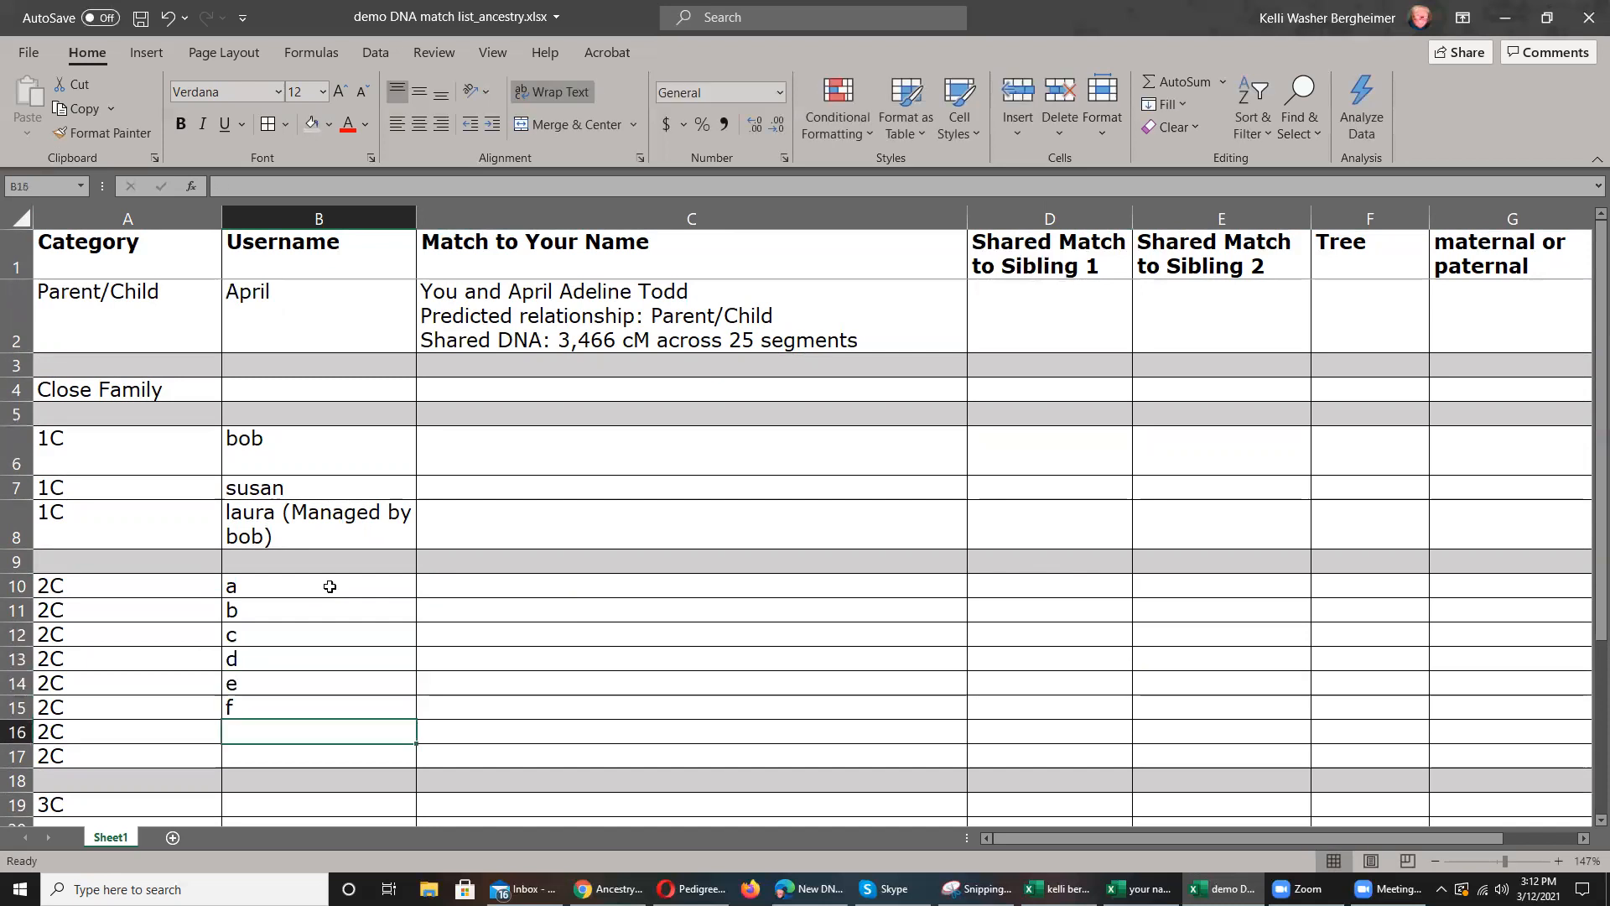
- Replace the category in A32 with 4C
{"action": "left_click", "coordinate": [461, 584]}
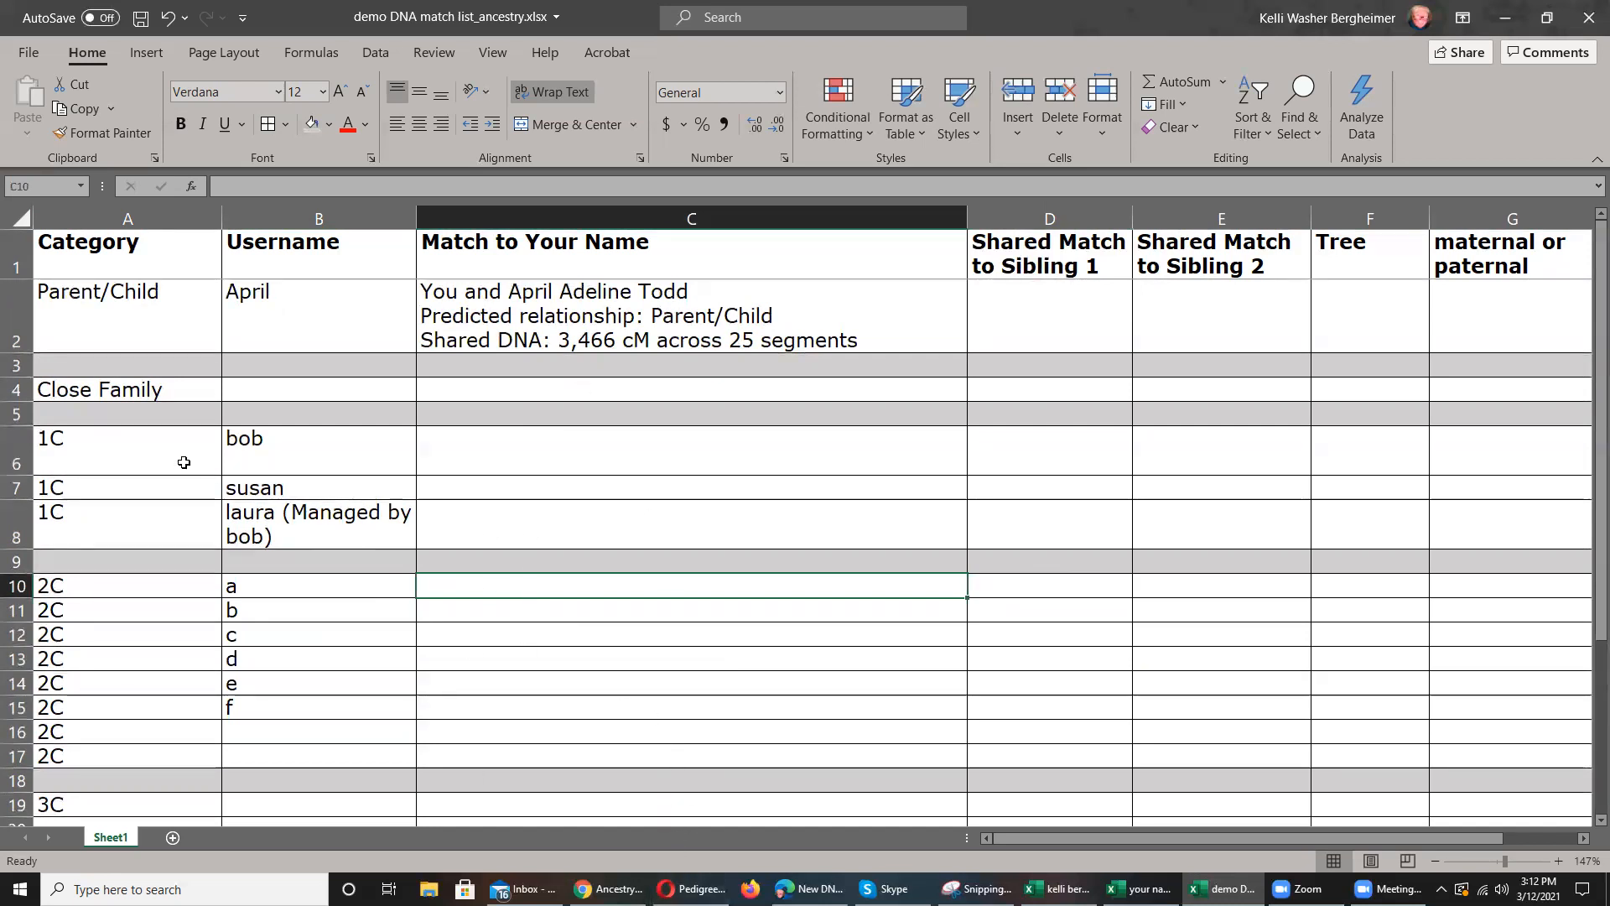
{"action": "scroll", "coordinate": [125, 660], "scroll_direction": "down", "scroll_amount": 4}
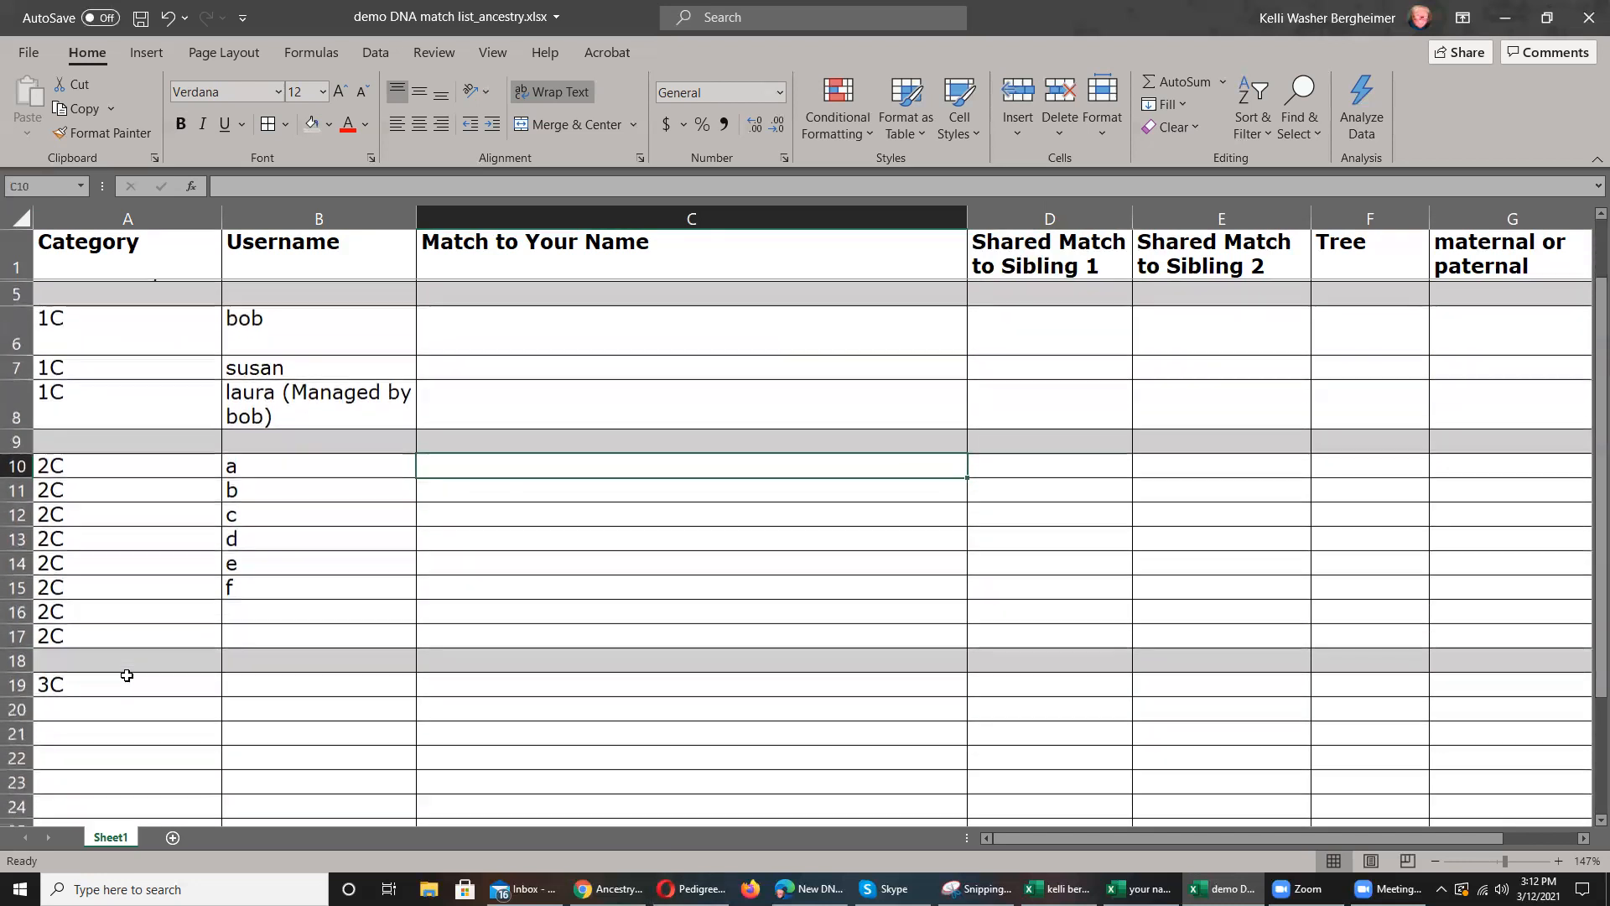
{"action": "left_click", "coordinate": [219, 736]}
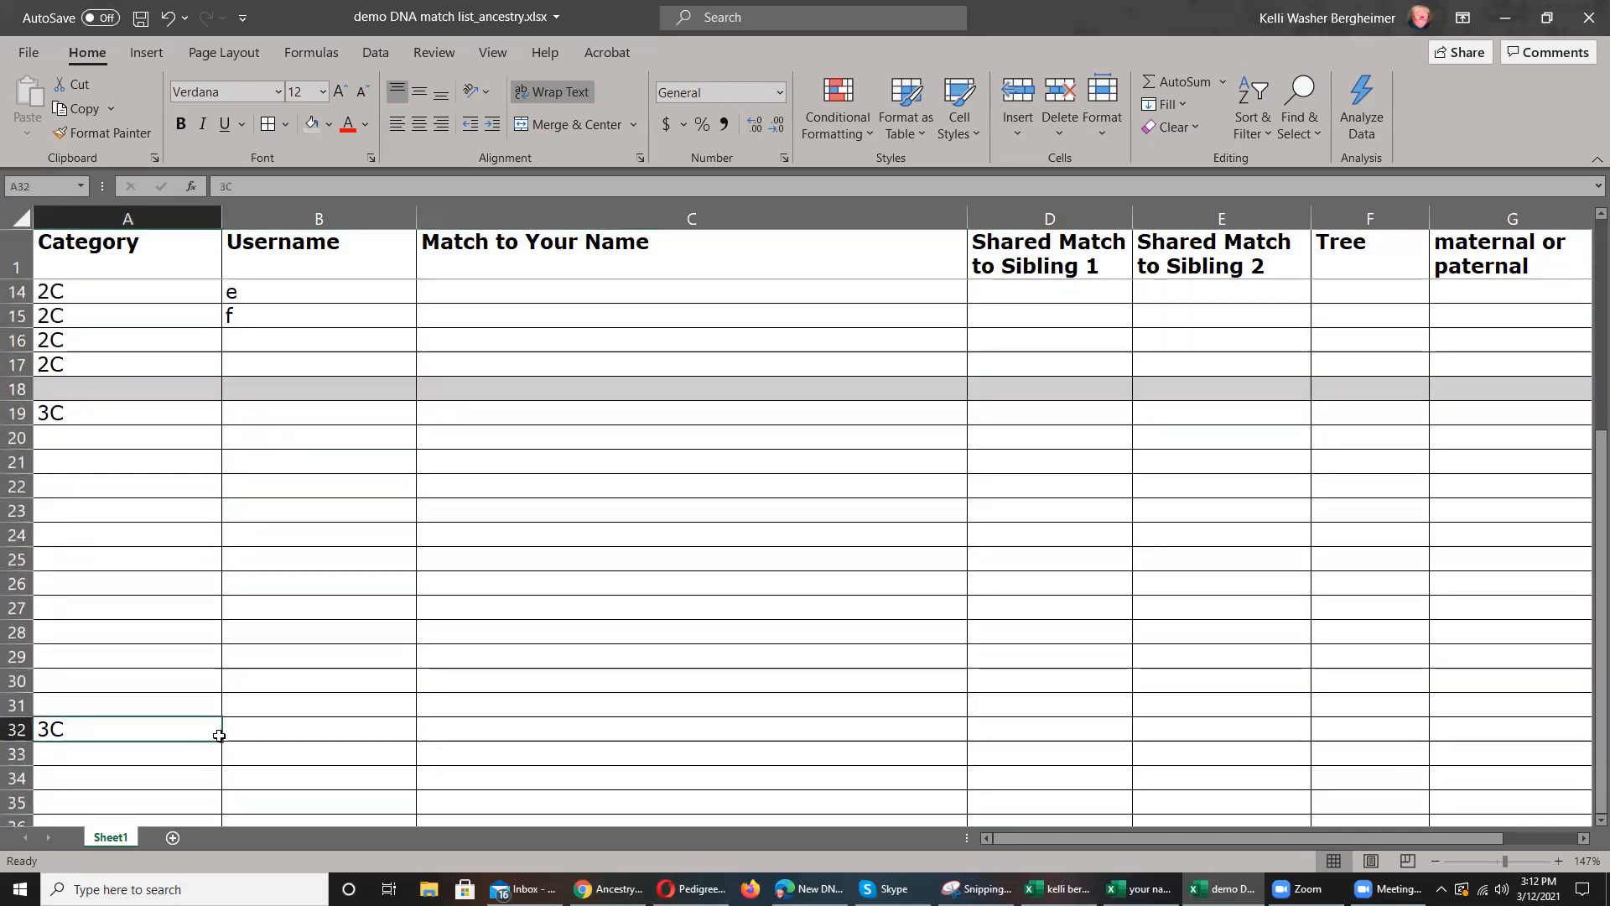
{"action": "type", "text": "4C"}
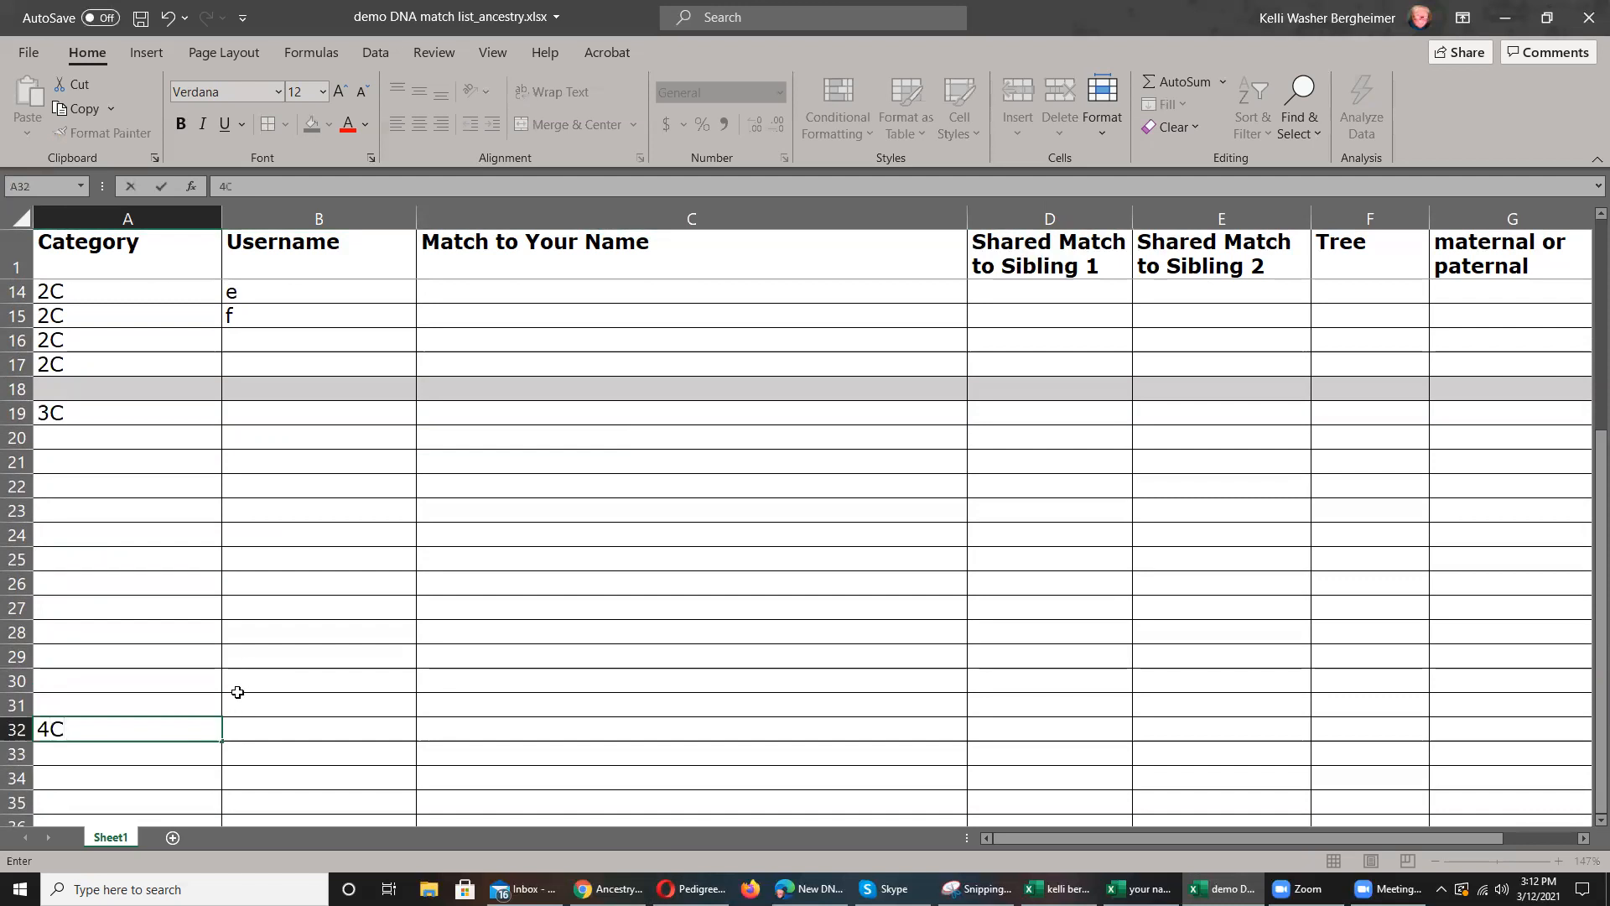
{"action": "left_click", "coordinate": [94, 698]}
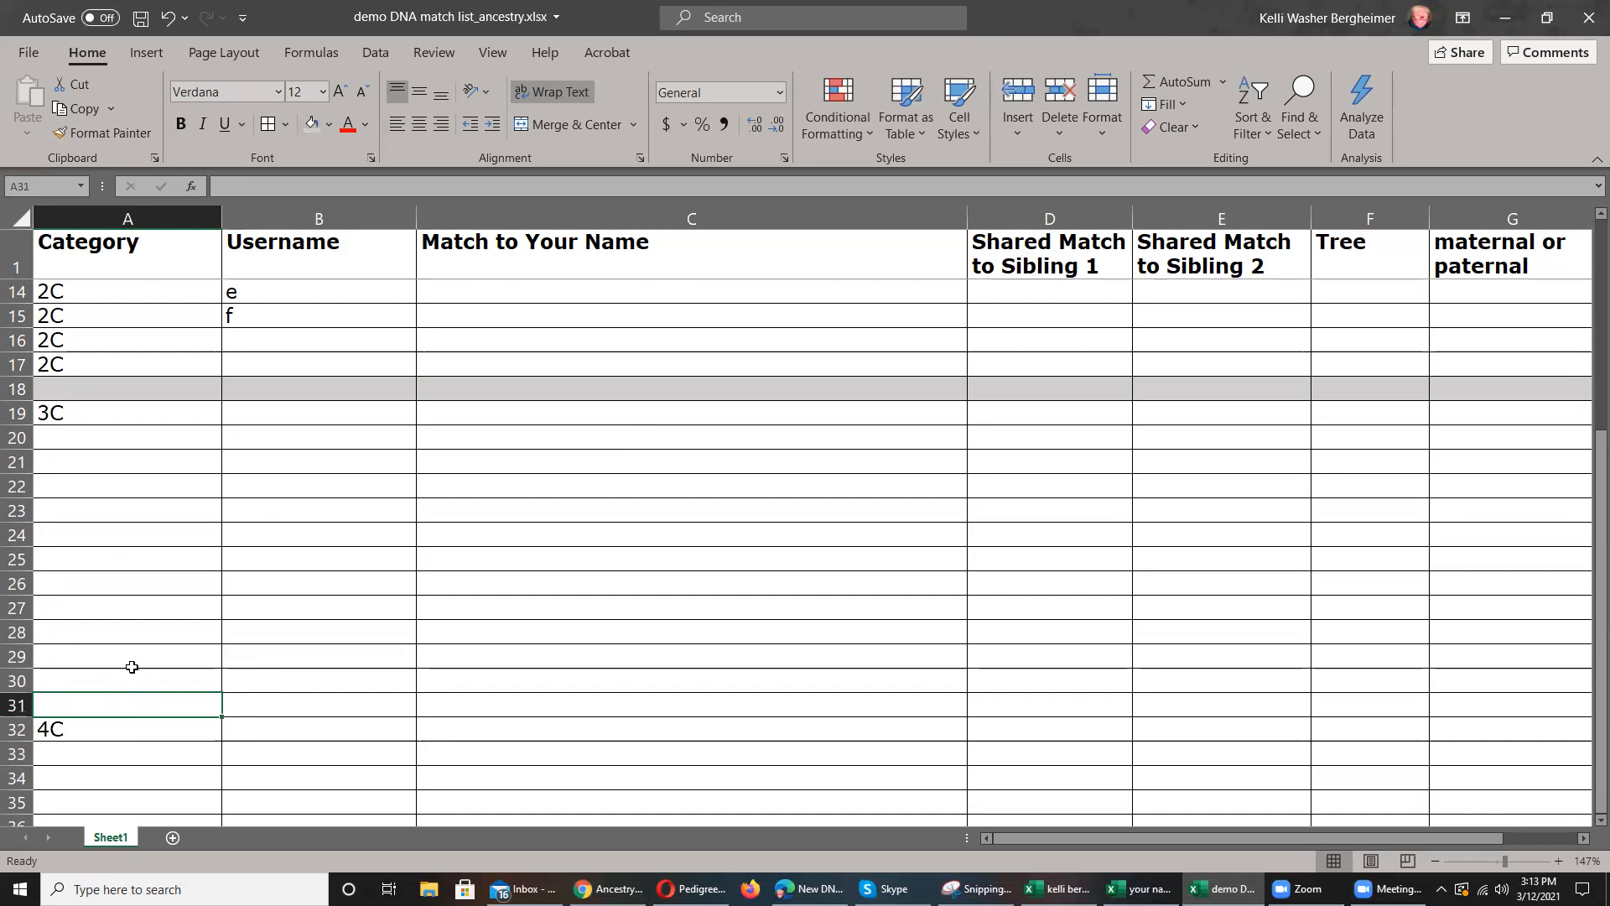
- Insert three blank rows directly below the Parent/Child row and shade the first of them, row 3, with the light gray fill
{"action": "scroll", "coordinate": [318, 613], "scroll_direction": "up", "scroll_amount": 4}
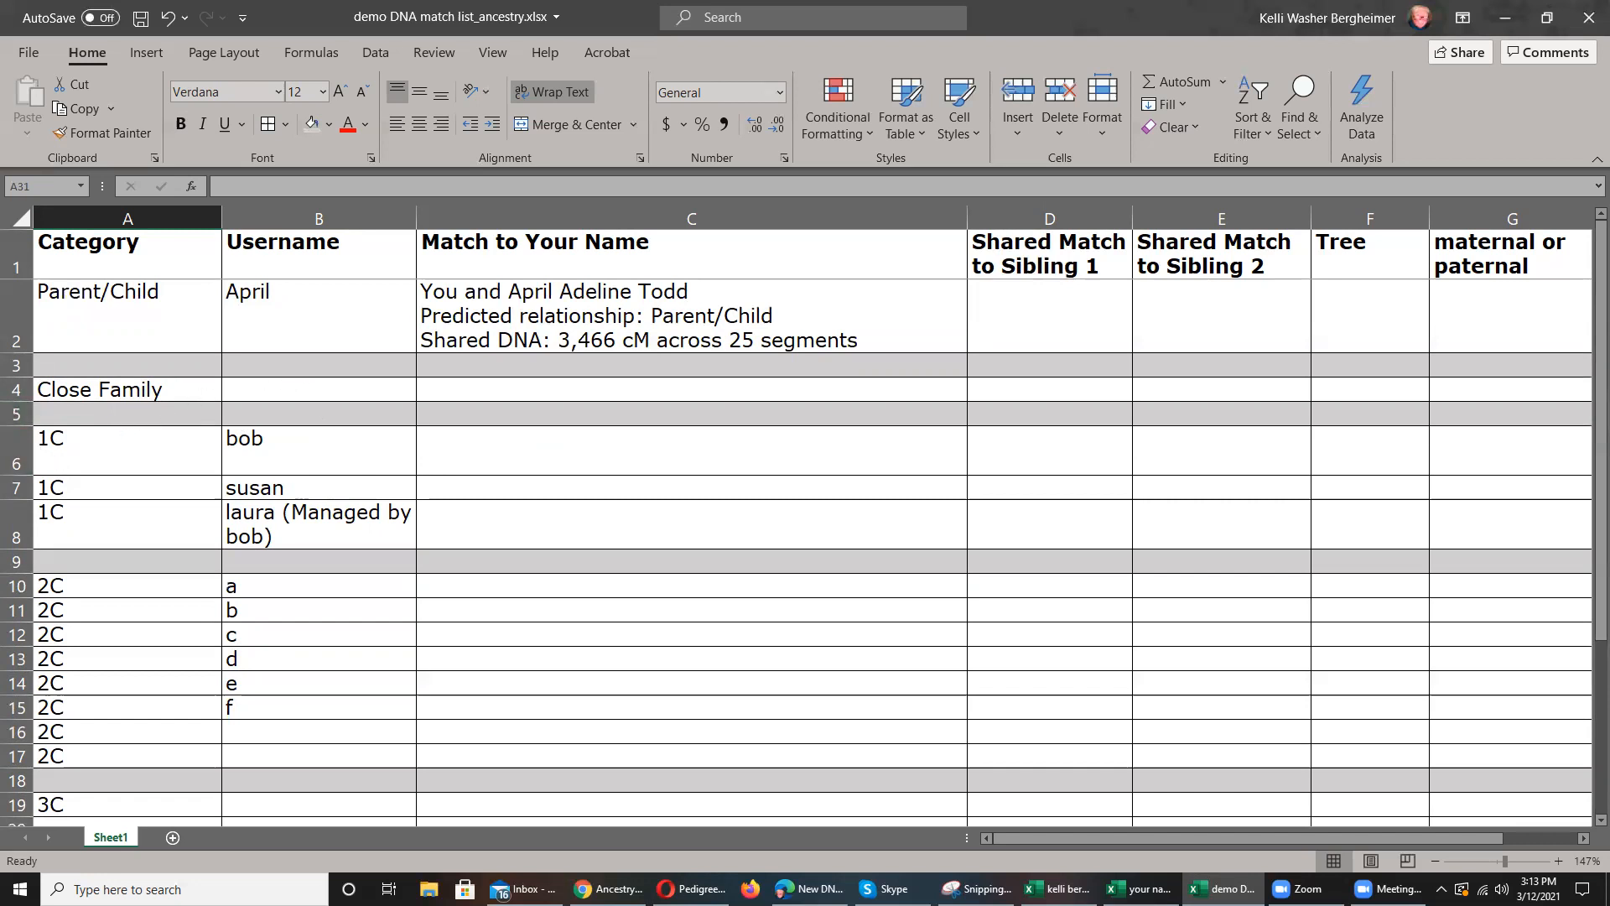
{"action": "scroll", "coordinate": [797, 512], "scroll_direction": "down", "scroll_amount": 4}
{"action": "scroll", "coordinate": [797, 512], "scroll_direction": "up", "scroll_amount": 4}
{"action": "right_click", "coordinate": [14, 365]}
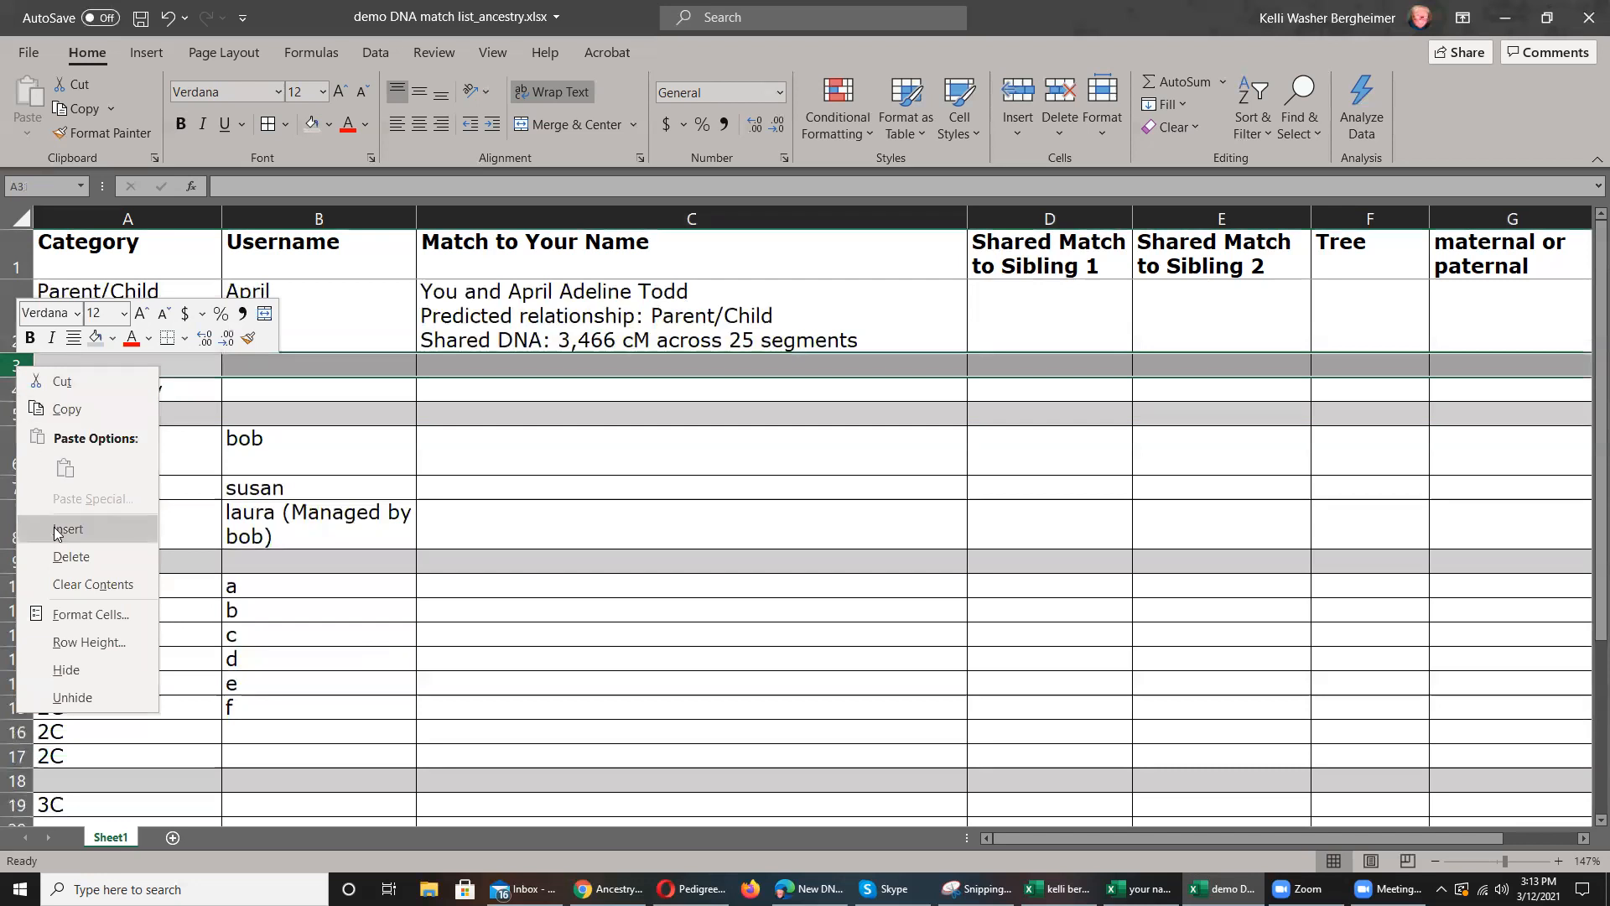
{"action": "left_click", "coordinate": [57, 530]}
{"action": "right_click", "coordinate": [22, 371]}
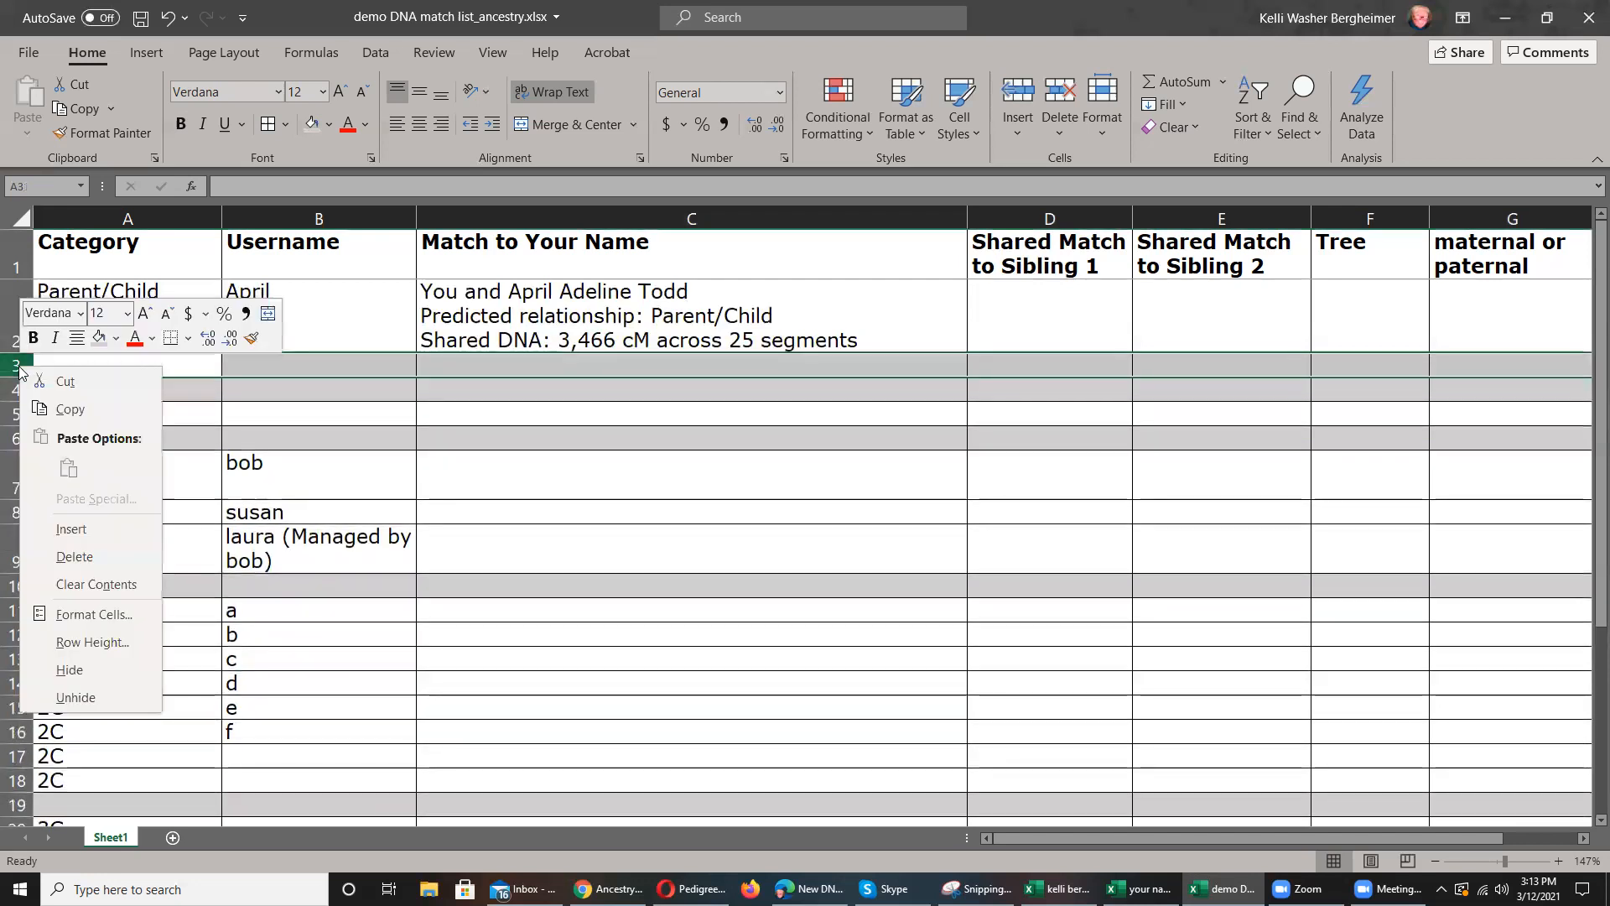
{"action": "left_click", "coordinate": [57, 530]}
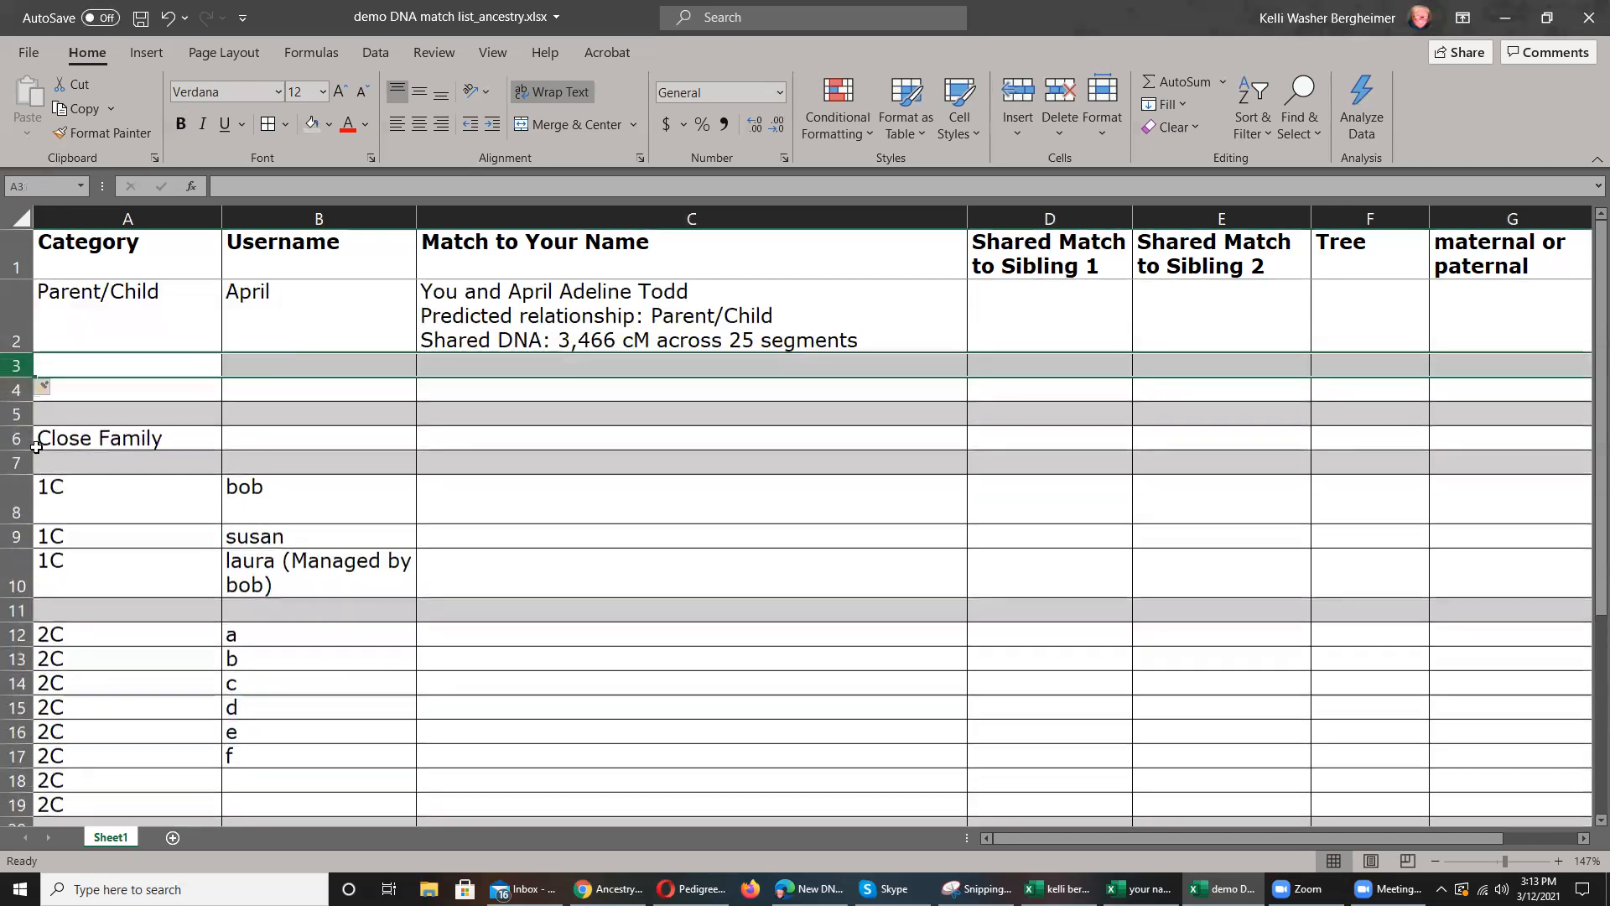
{"action": "left_click", "coordinate": [76, 385]}
{"action": "left_click", "coordinate": [16, 389]}
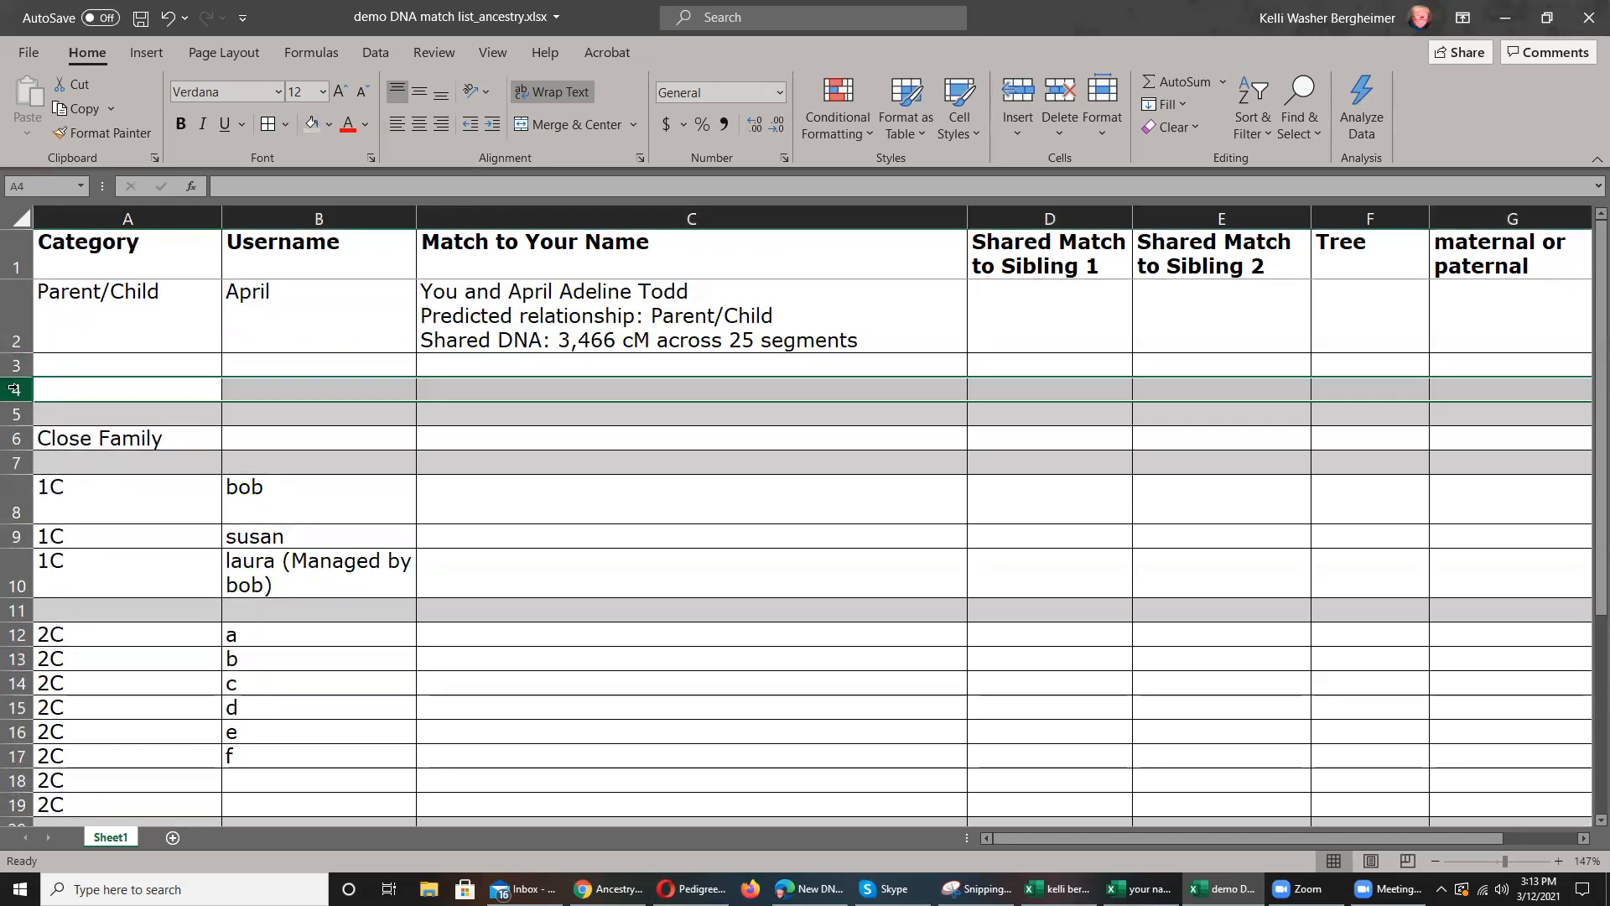
{"action": "right_click", "coordinate": [15, 390]}
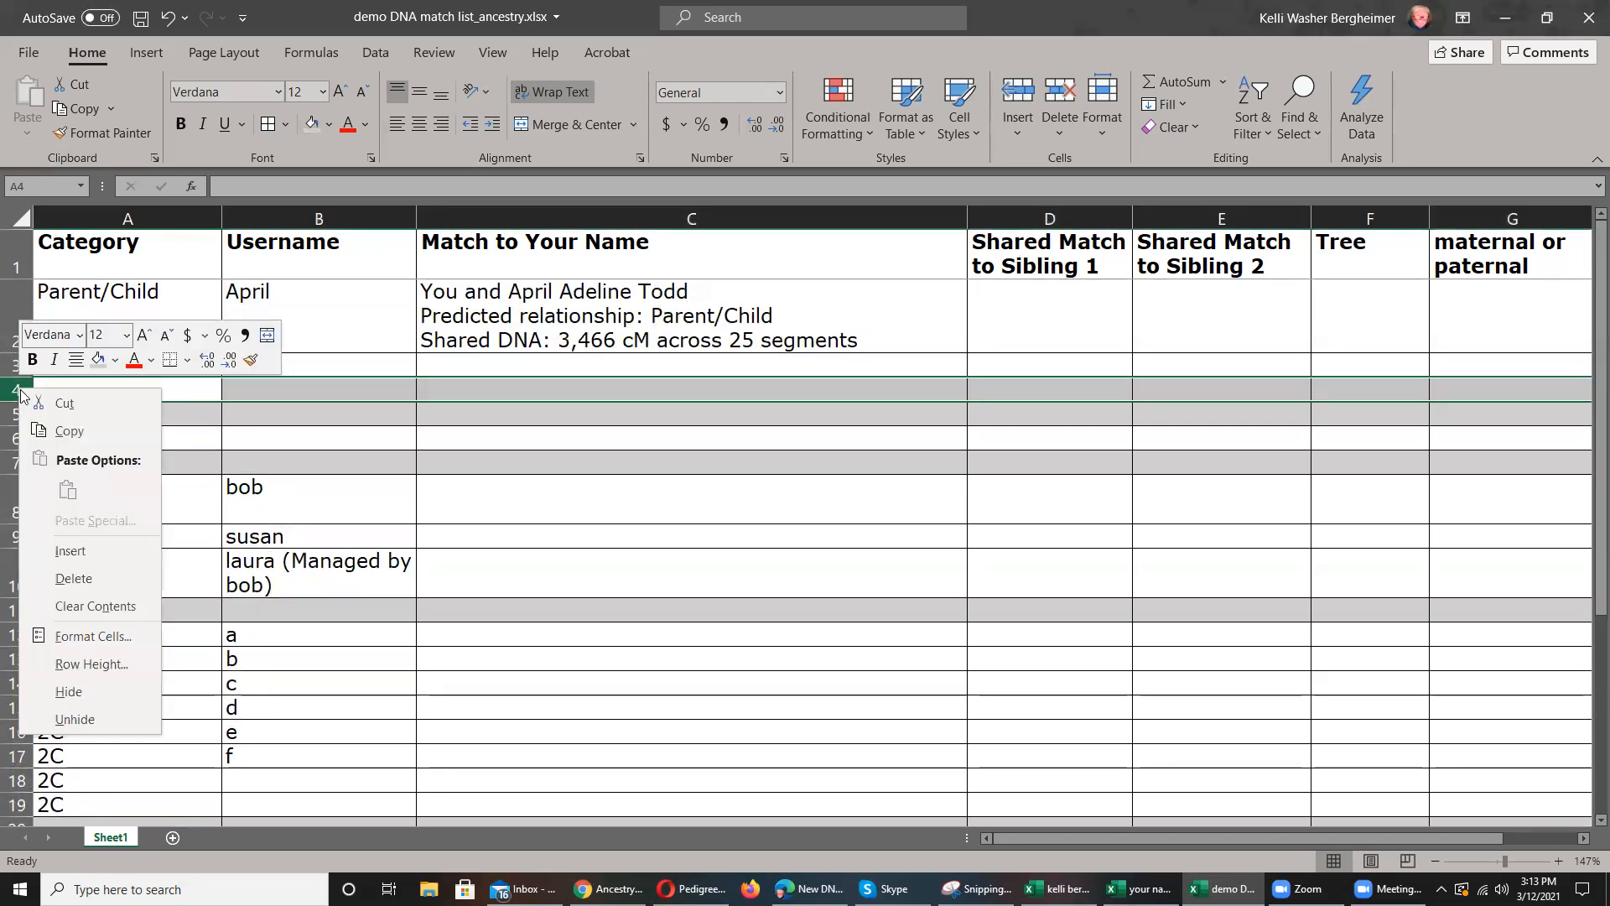
{"action": "left_click", "coordinate": [64, 552]}
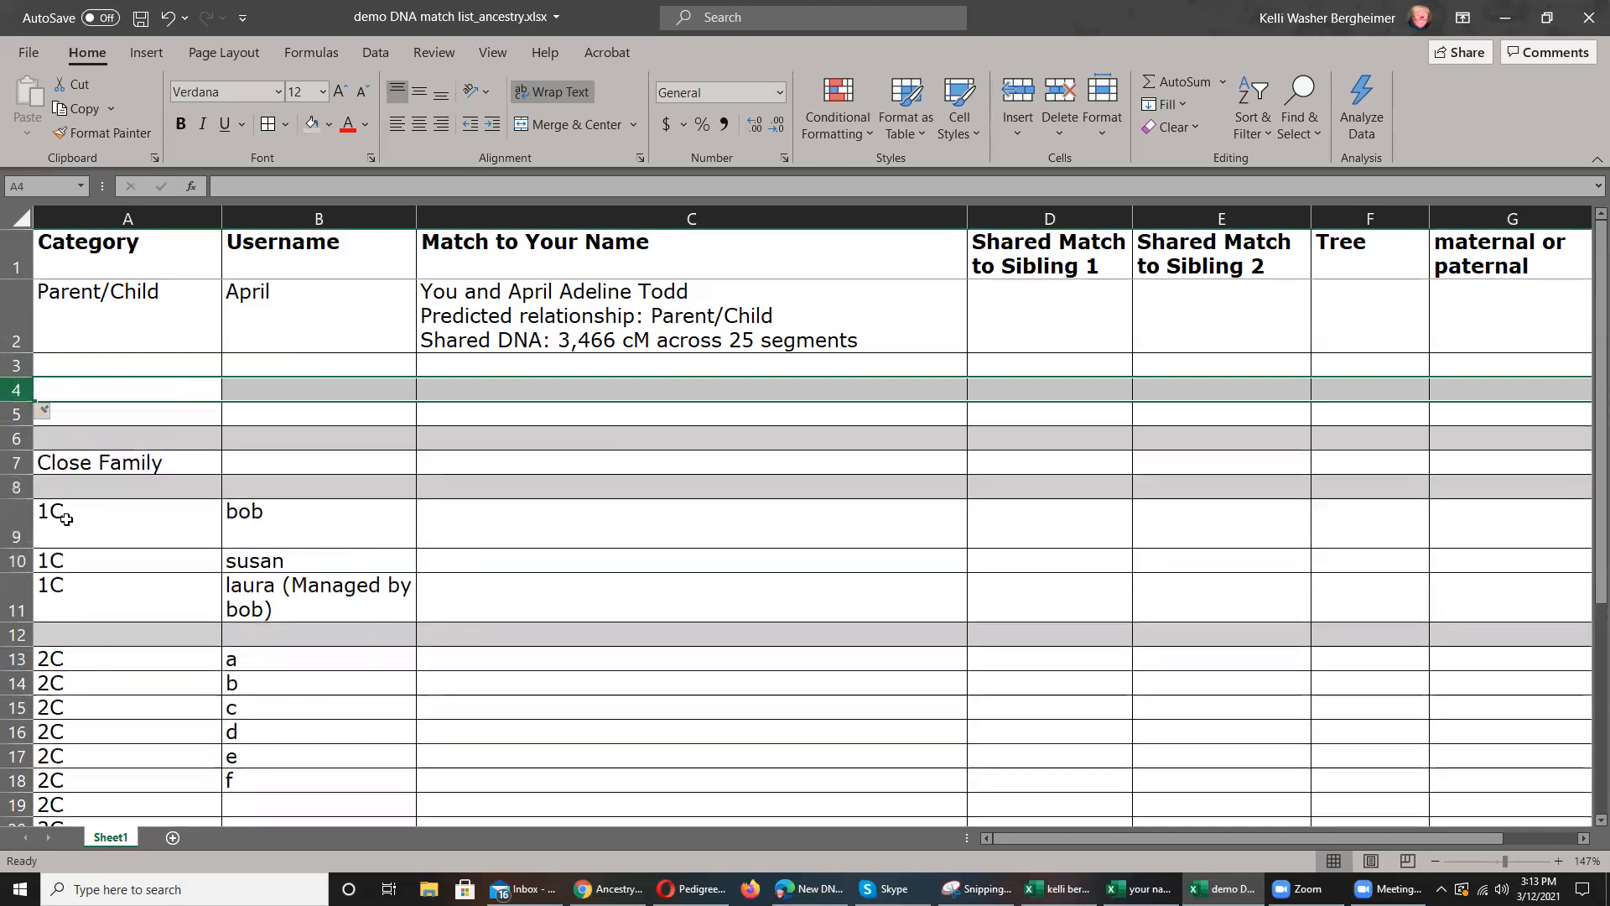
{"action": "left_click", "coordinate": [15, 365]}
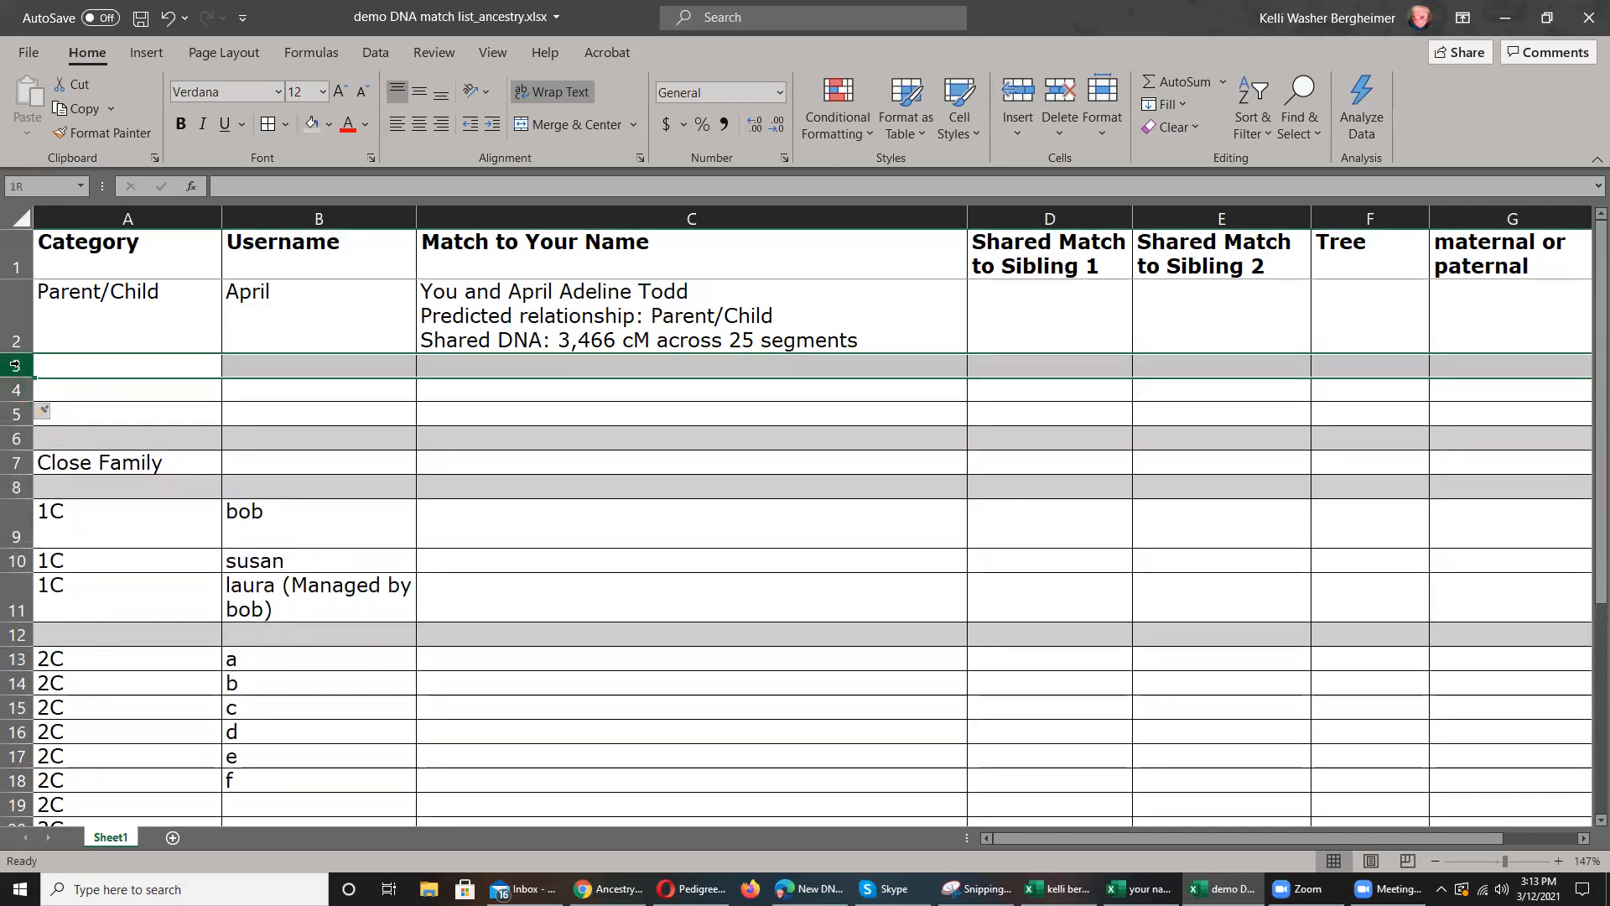
- Enter the category Sibling in A4 and A5, the two blank rows below the shaded row 3
{"action": "left_click", "coordinate": [92, 395]}
{"action": "type", "text": "Sibling"}
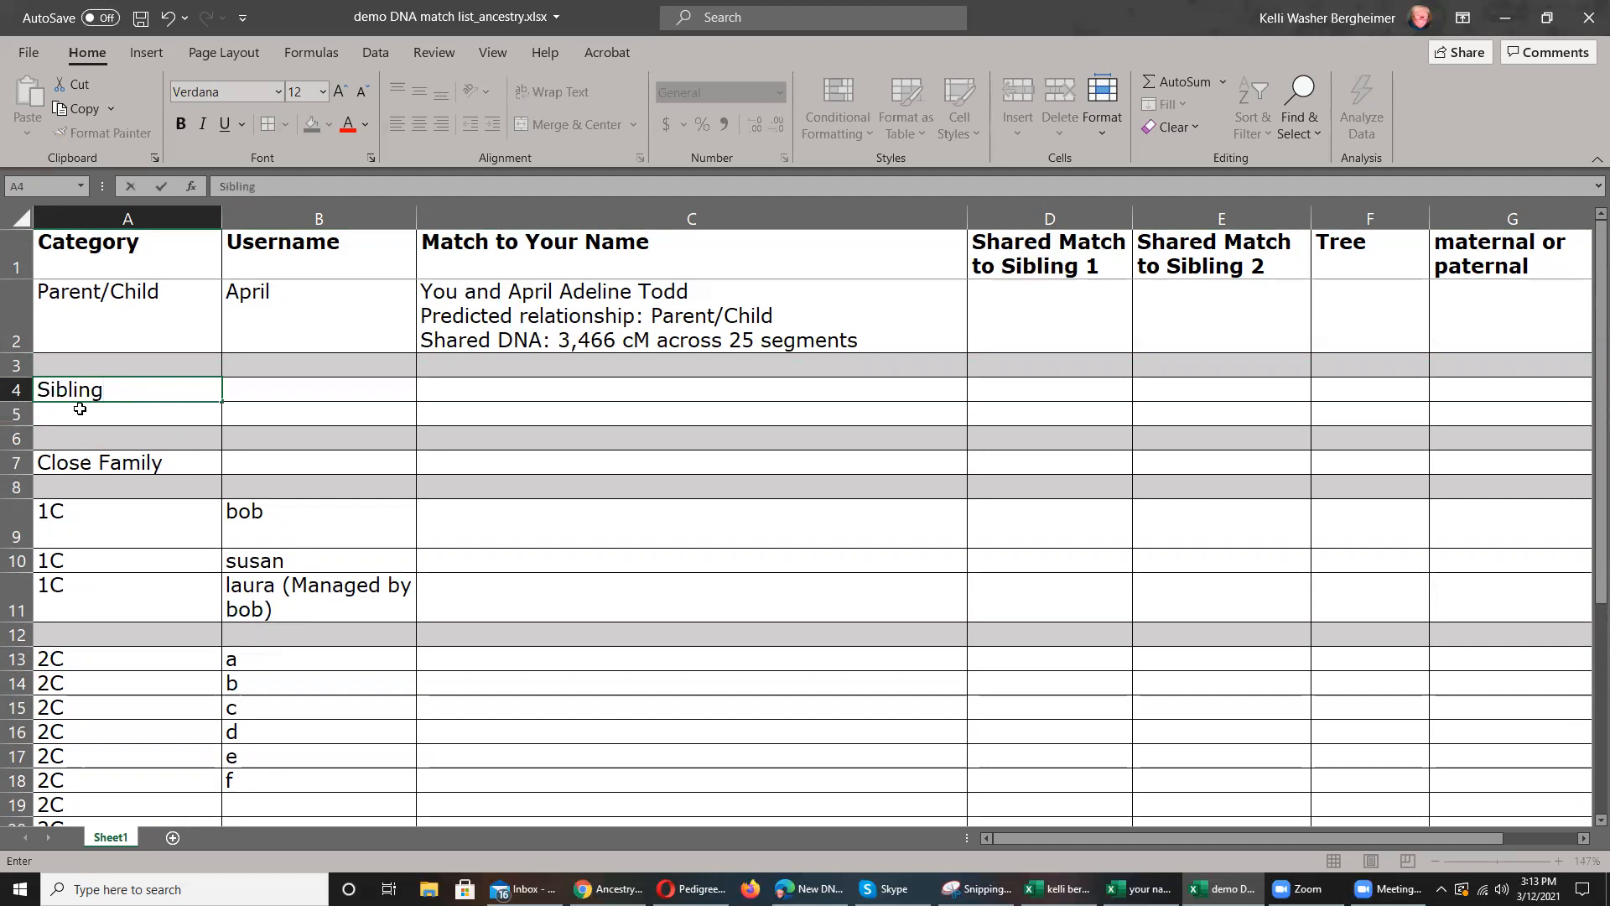
{"action": "key", "text": "Return"}
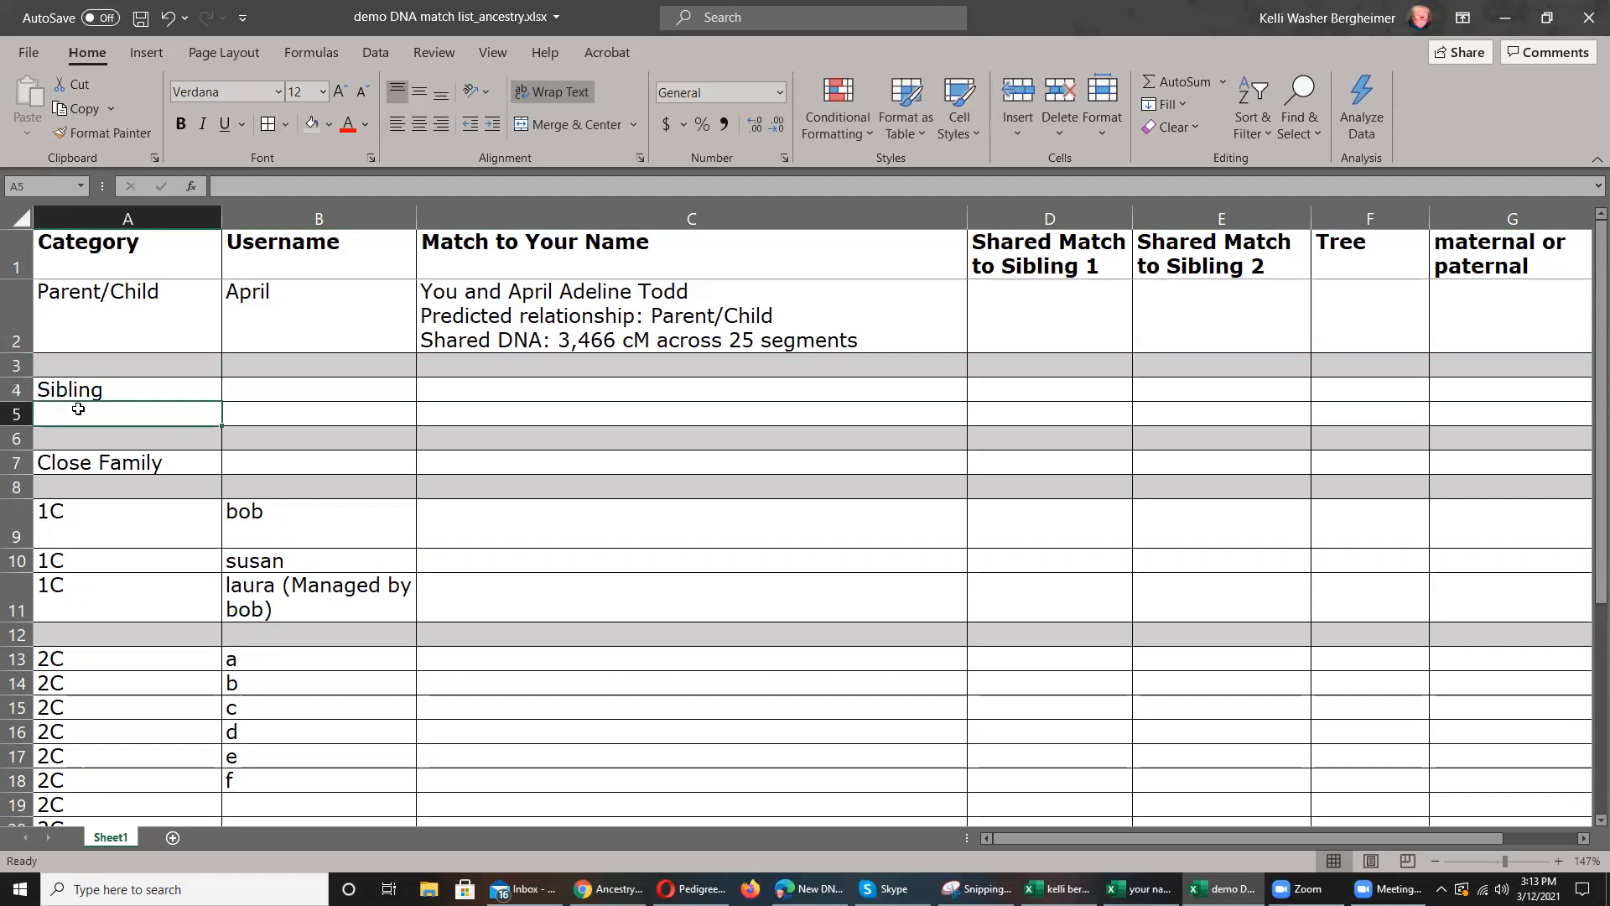
{"action": "type", "text": "S"}
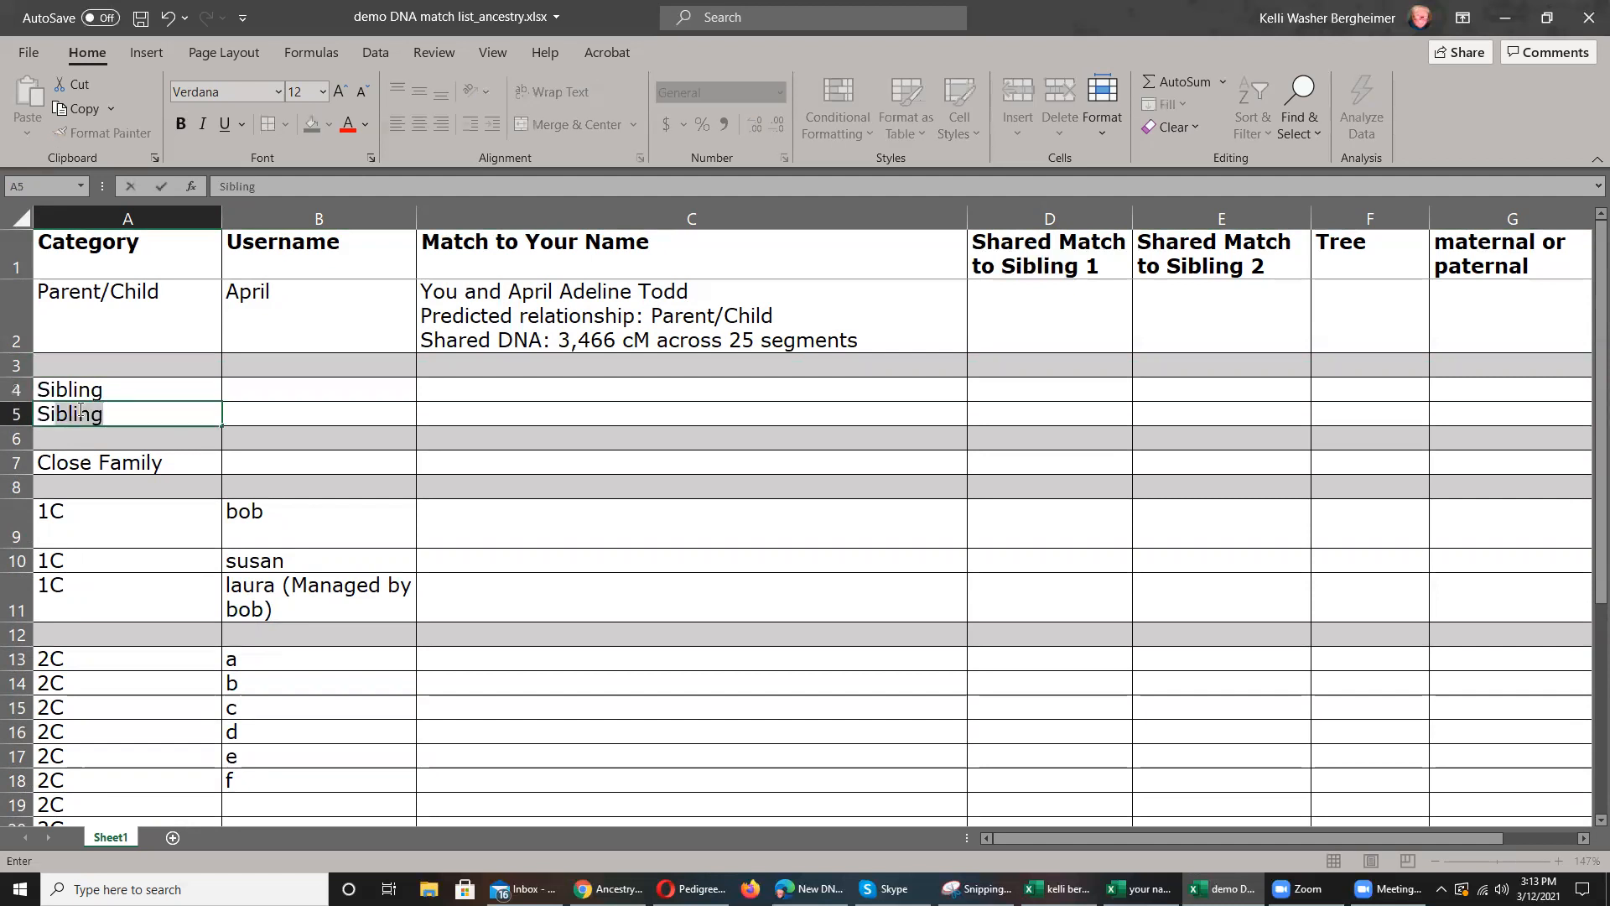
{"action": "type", "text": "ibling"}
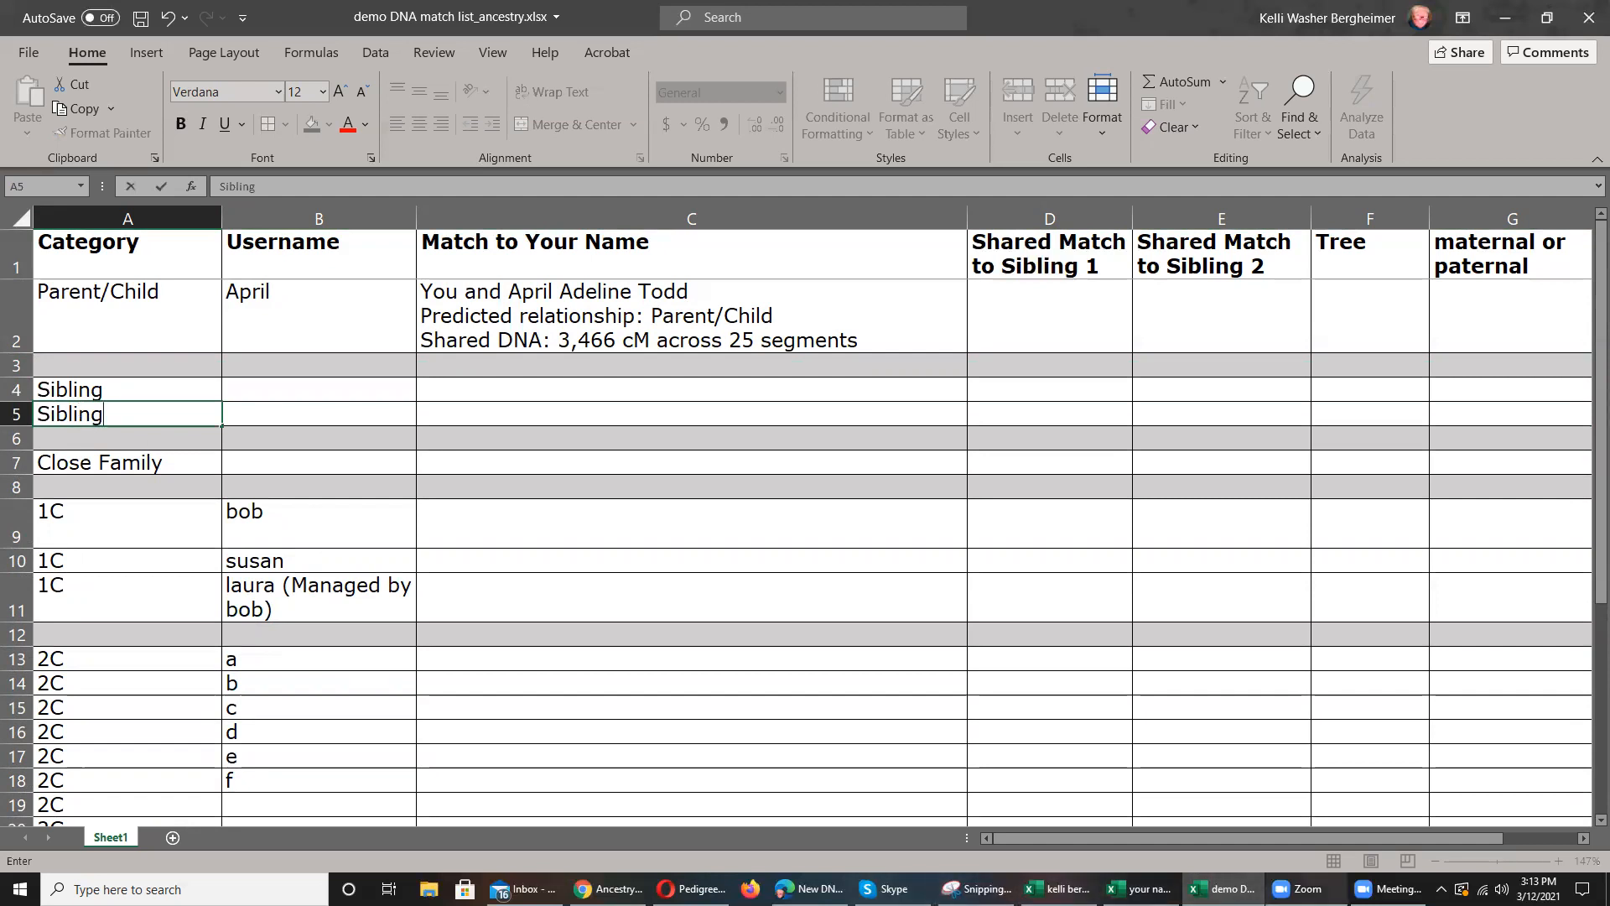
- Switch to Ancestry in Chrome, check the category headings in the DNA match list, and return to the Excel workbook
{"action": "mouse_move", "coordinate": [810, 890]}
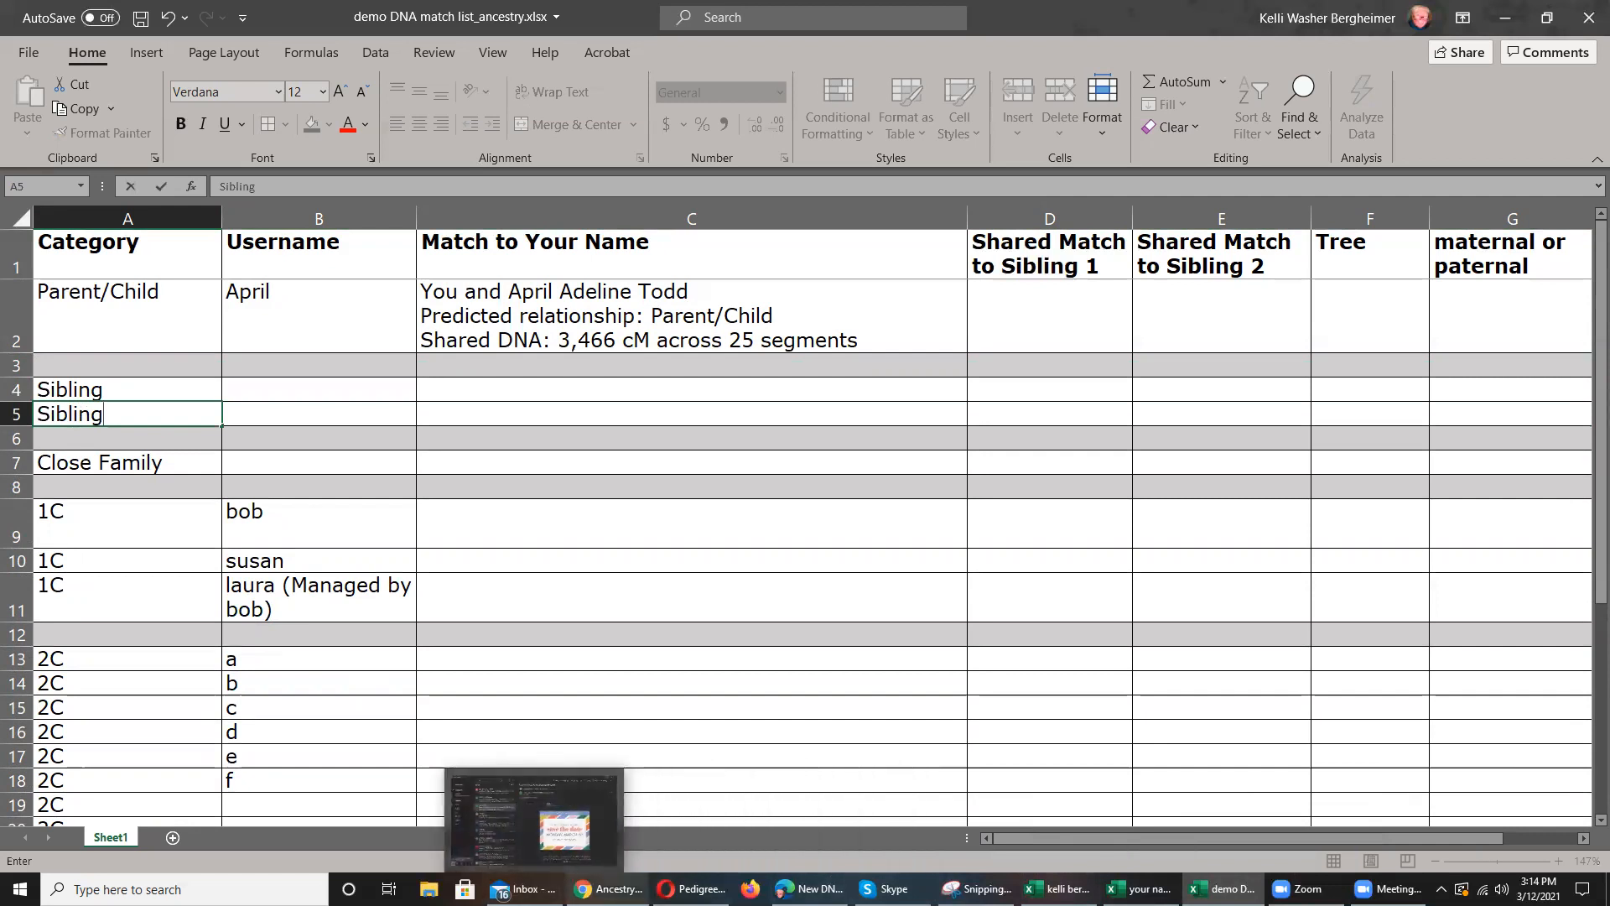
{"action": "left_click", "coordinate": [609, 889]}
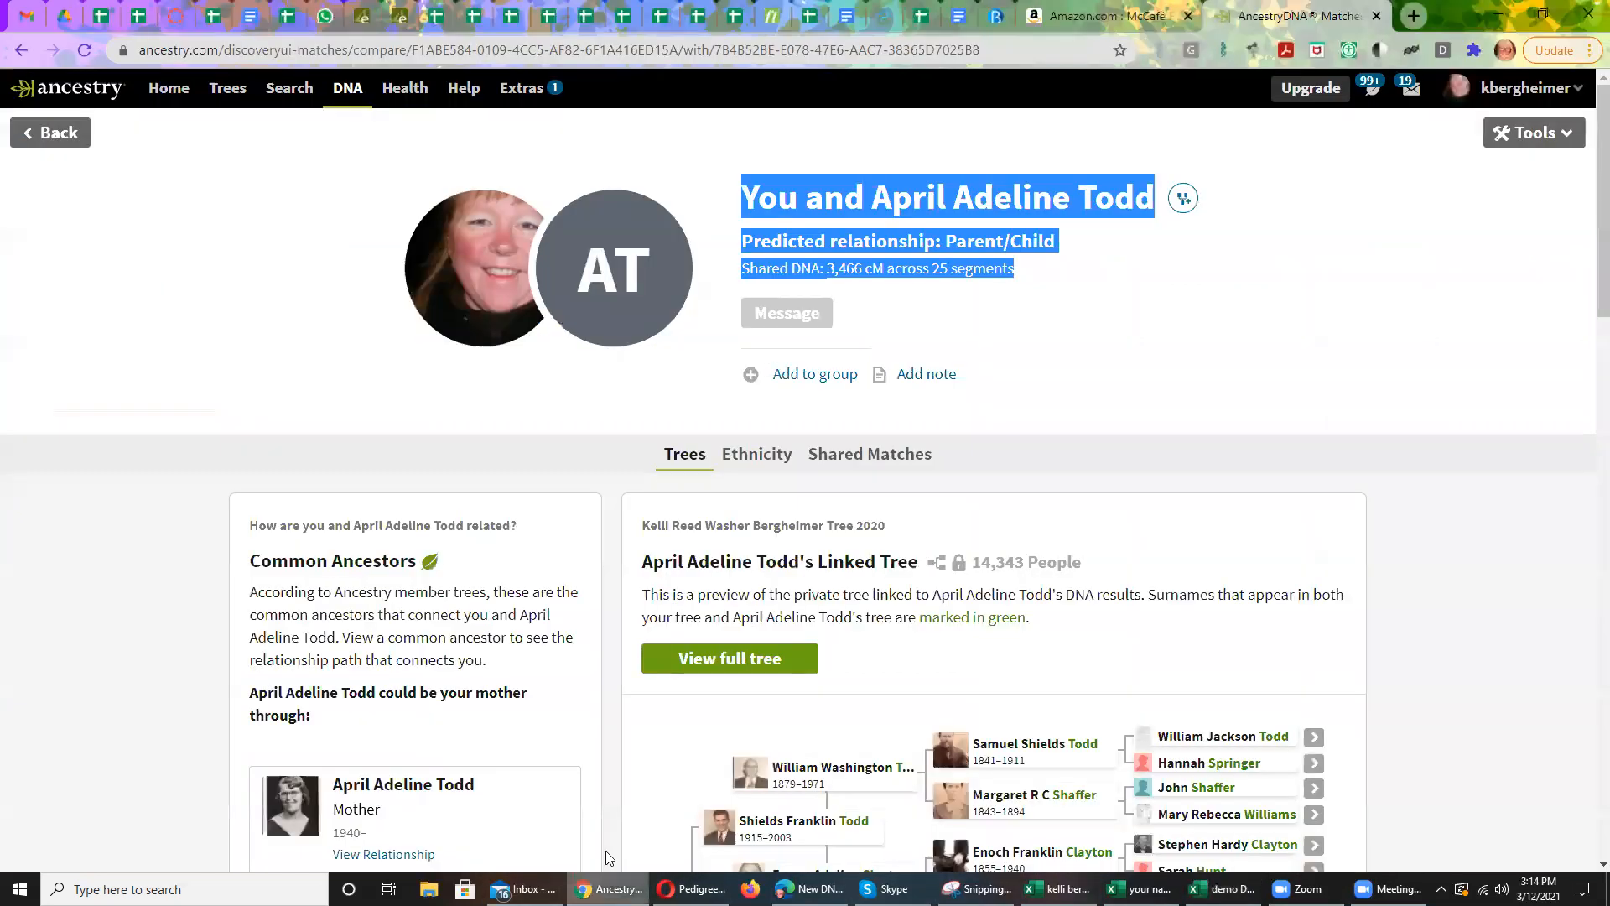
{"action": "left_click", "coordinate": [23, 51]}
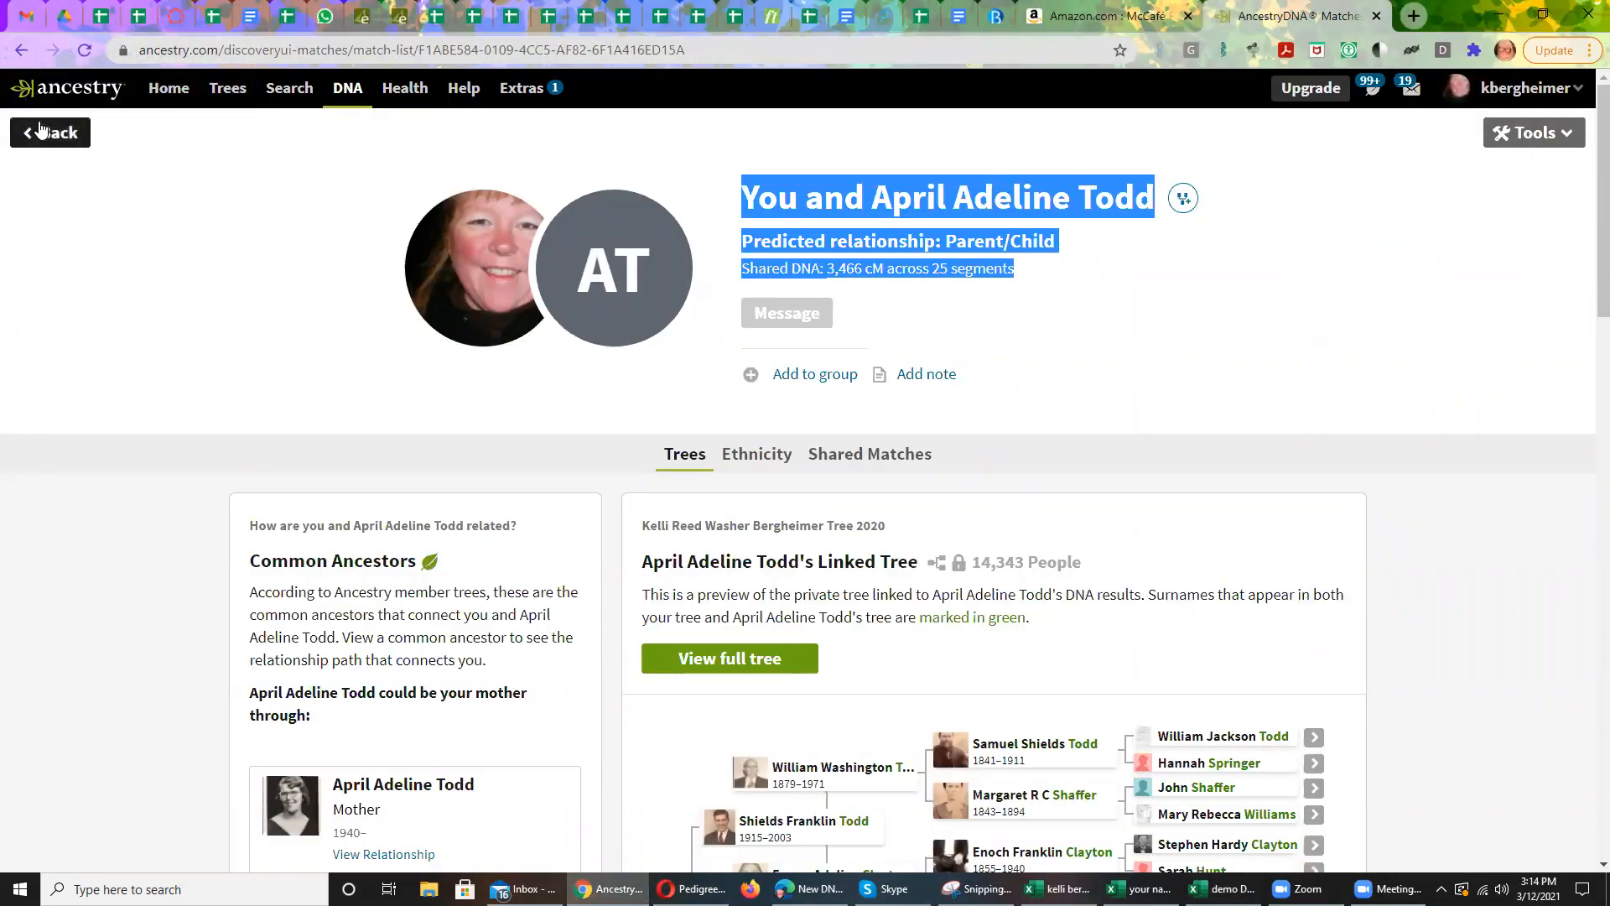
{"action": "scroll", "coordinate": [701, 581], "scroll_direction": "down", "scroll_amount": 5}
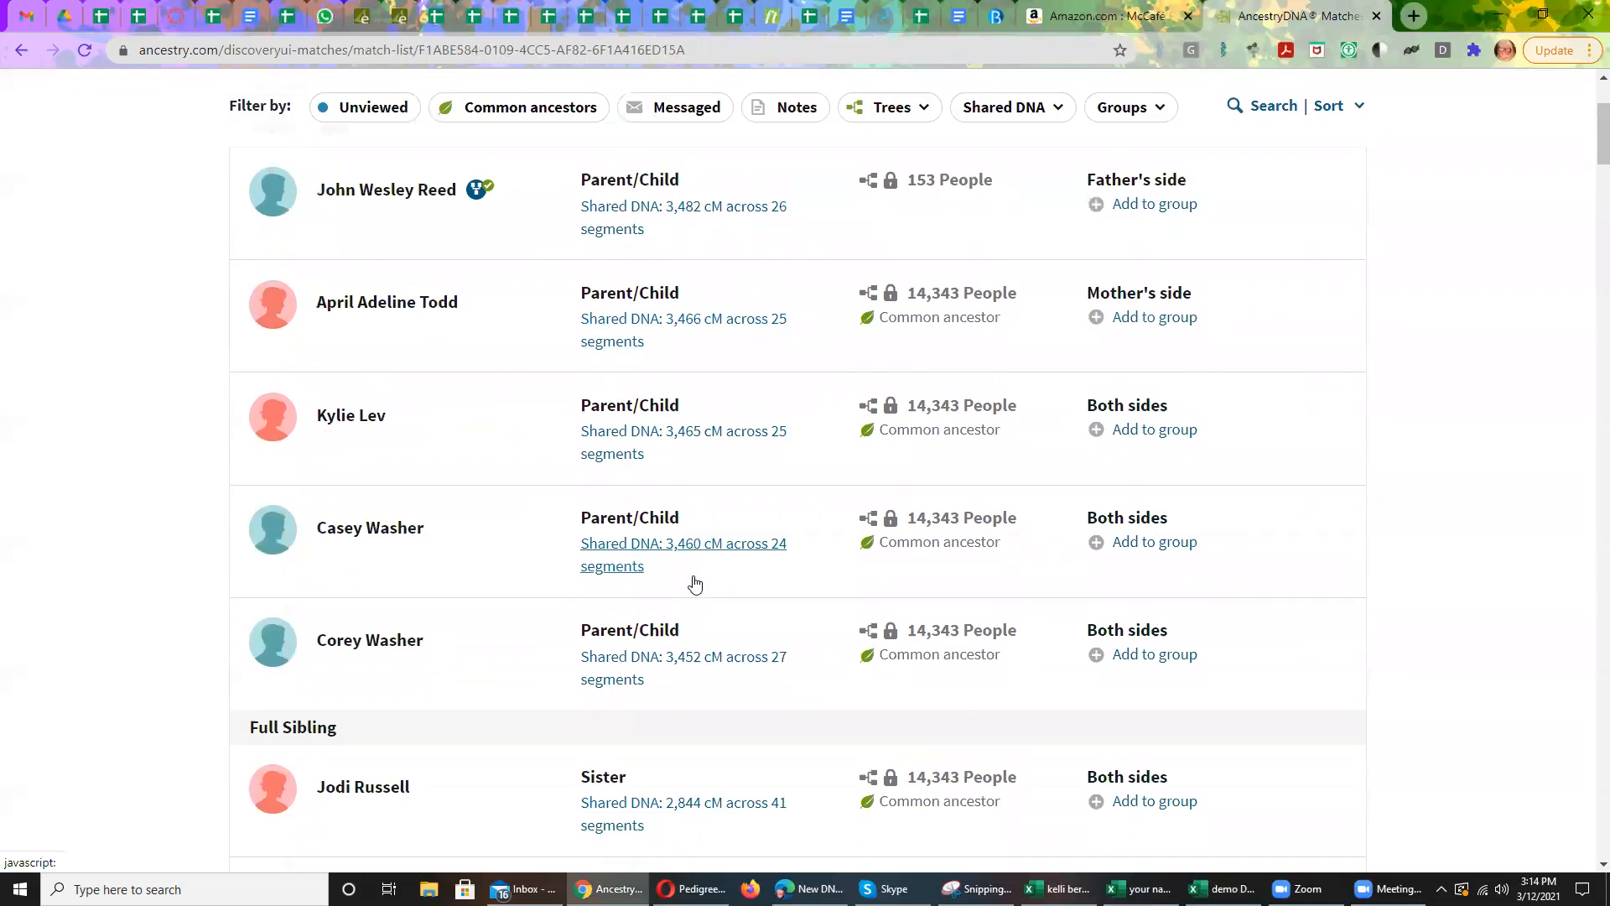
{"action": "scroll", "coordinate": [701, 581], "scroll_direction": "down", "scroll_amount": 2}
{"action": "scroll", "coordinate": [449, 406], "scroll_direction": "up", "scroll_amount": 7}
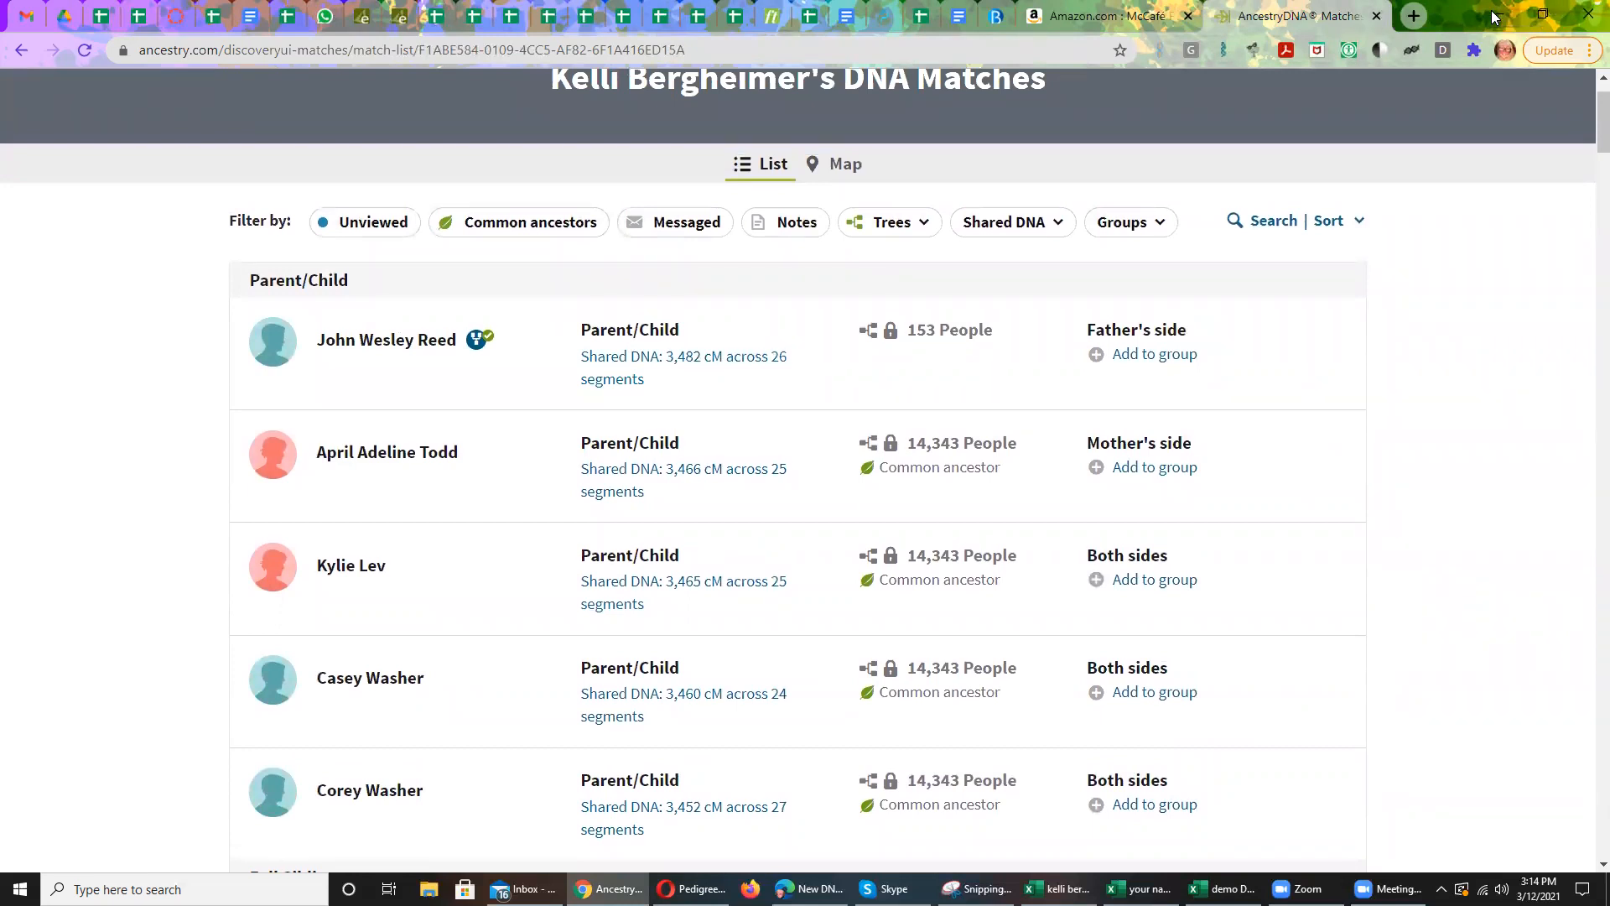
{"action": "left_click", "coordinate": [1493, 17]}
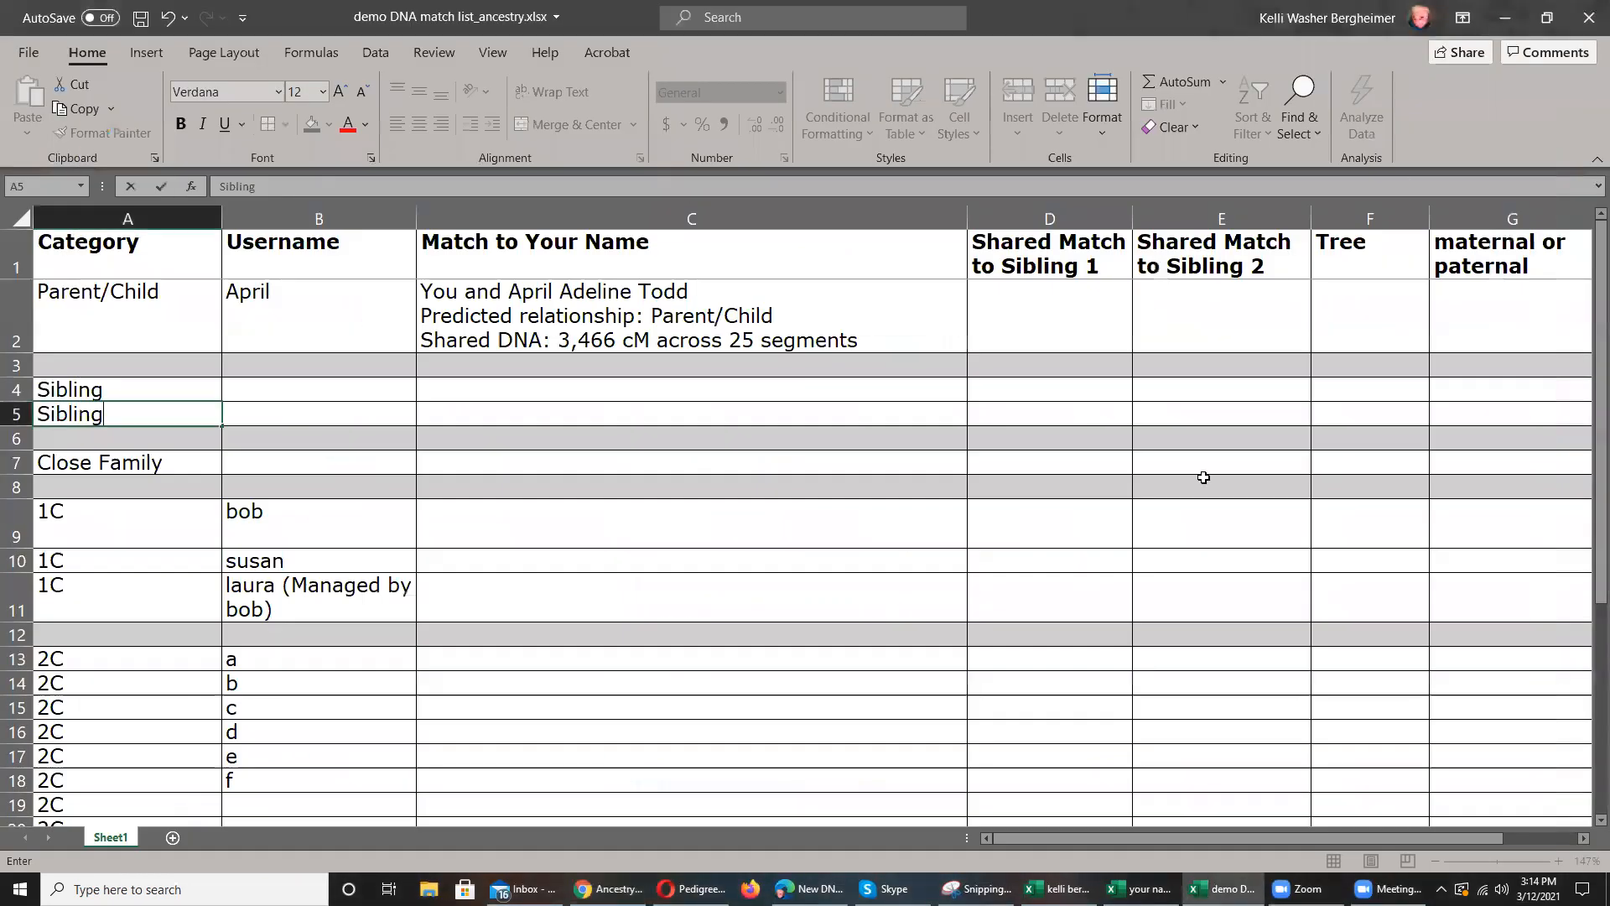
- Change the category in A4 and A5 to Full Sibling
{"action": "double_click", "coordinate": [39, 389]}
{"action": "type", "text": "Full"}
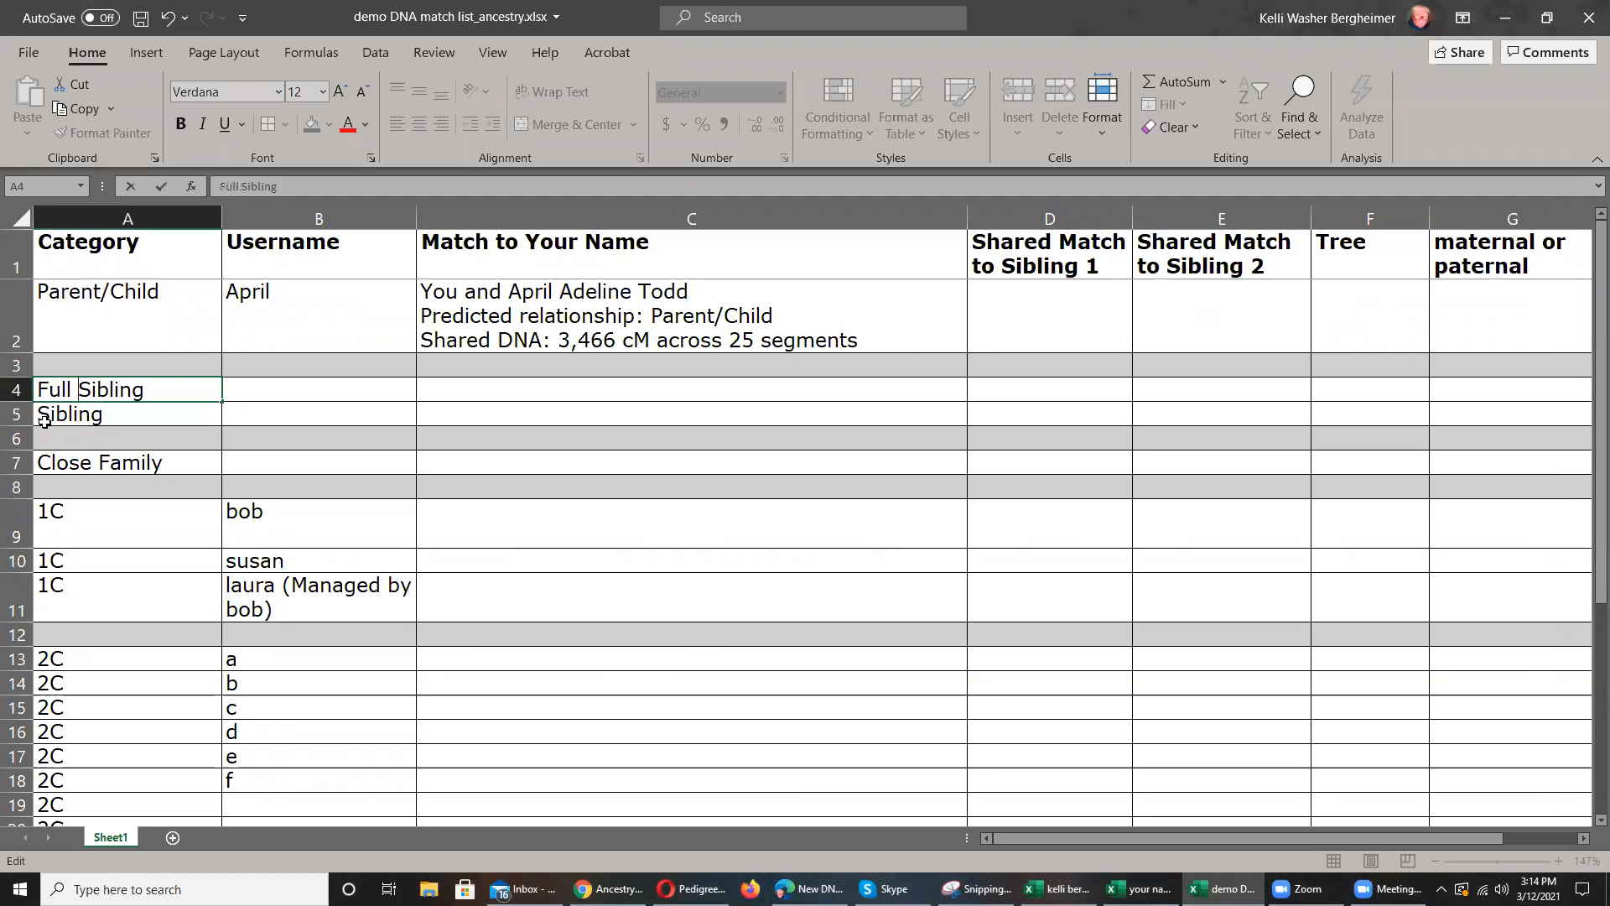
{"action": "double_click", "coordinate": [41, 414]}
{"action": "type", "text": "Full"}
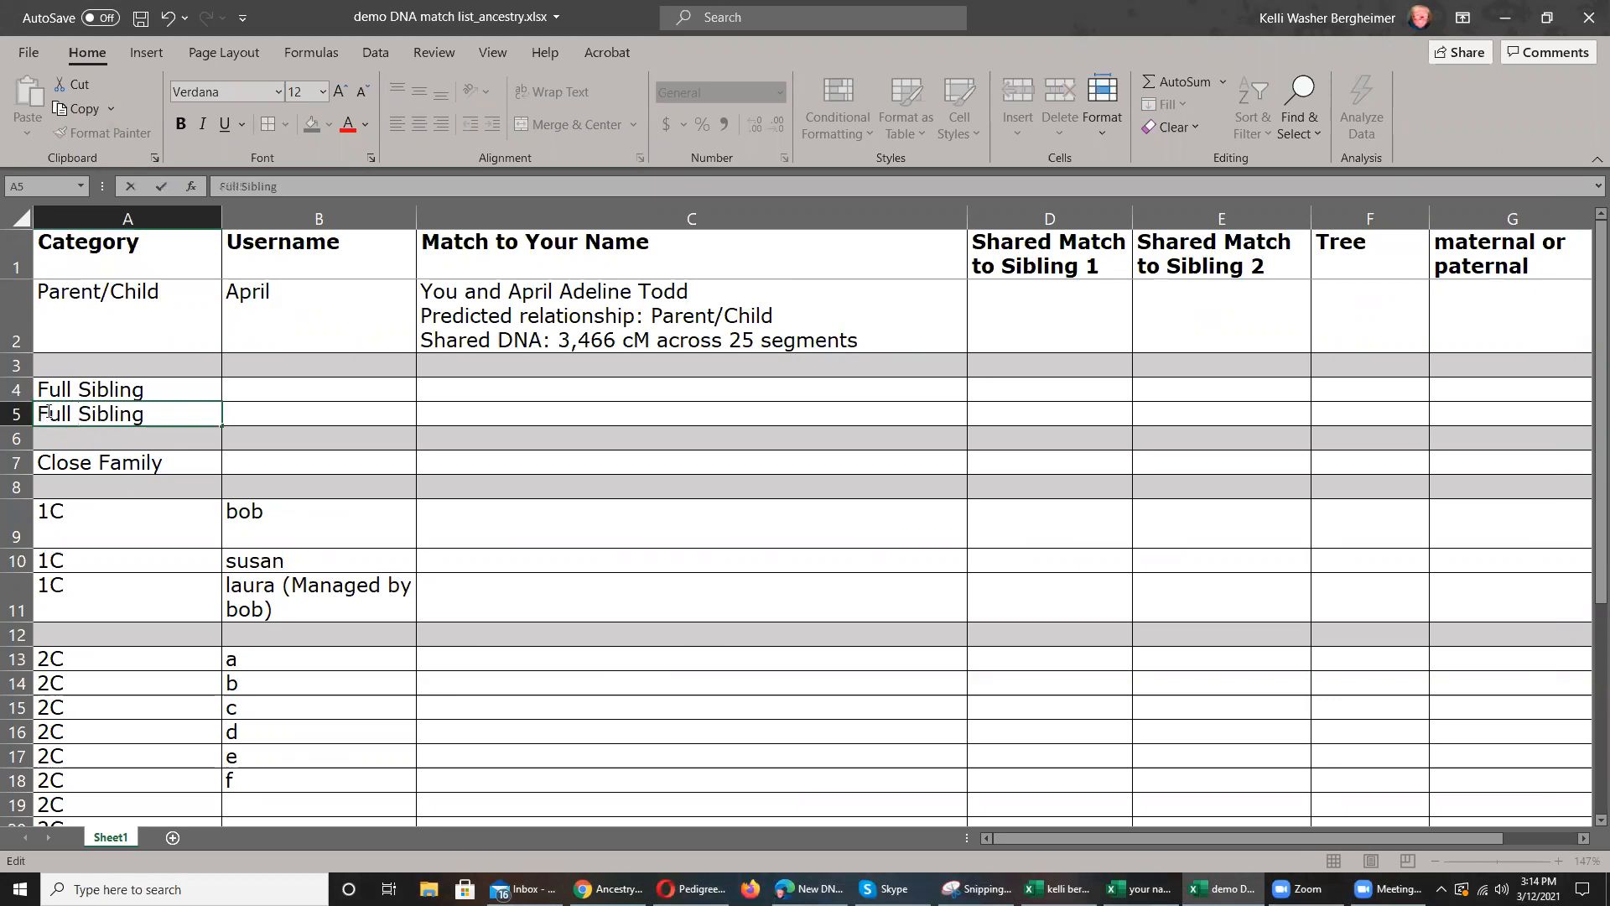
- Enter the usernames Brother in B4 and Sister in B5 beside the Full Sibling categories
{"action": "left_click", "coordinate": [248, 396]}
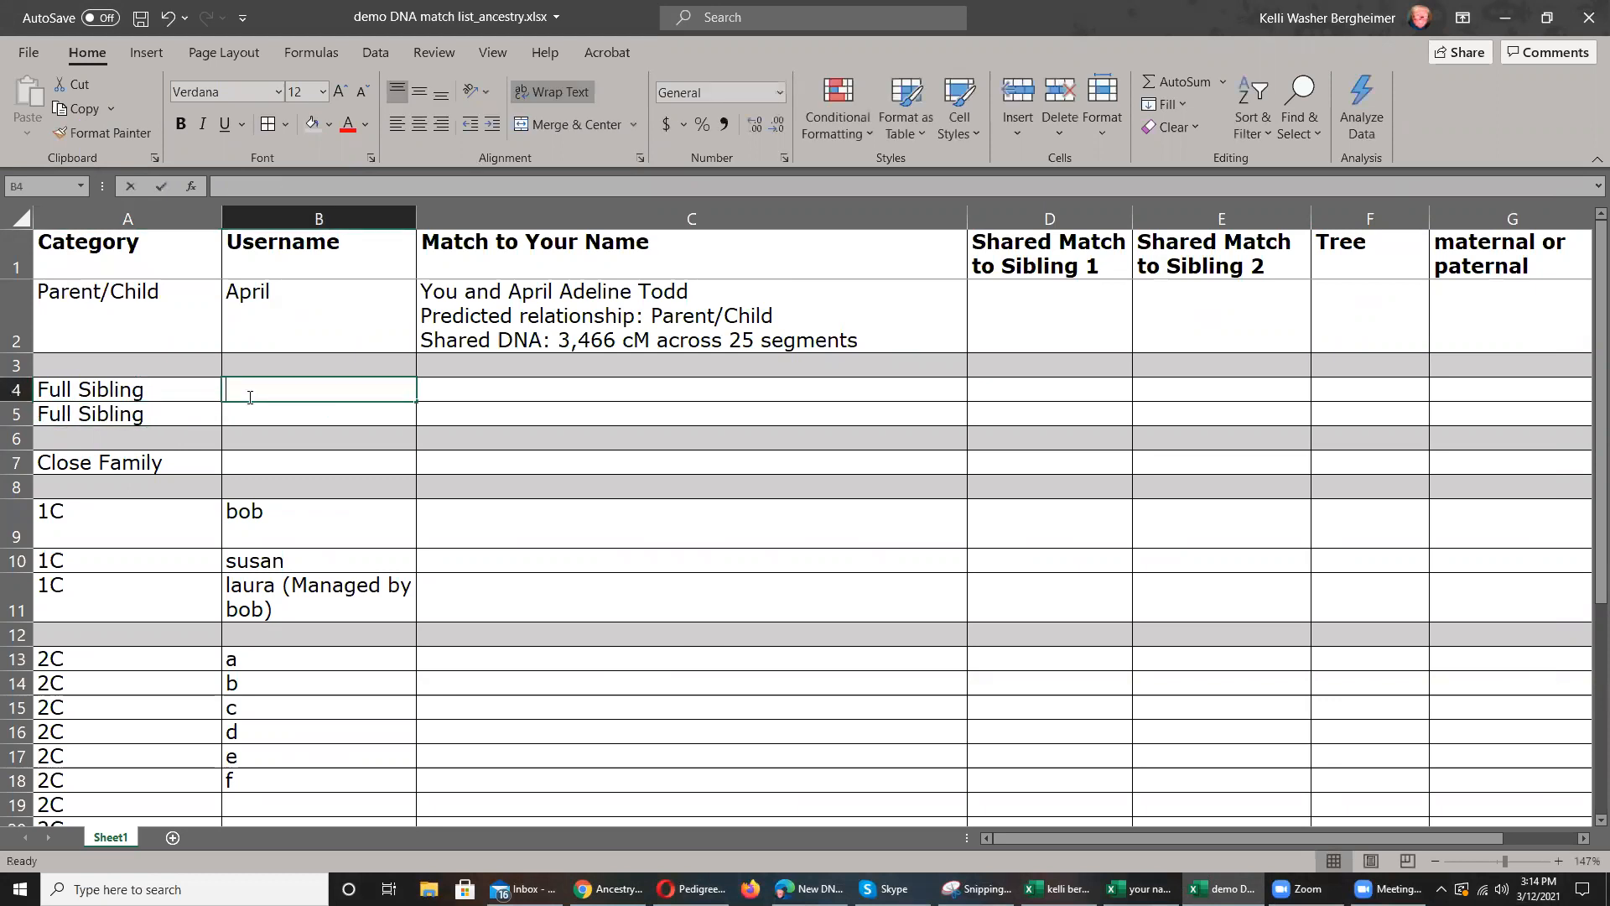
{"action": "type", "text": "Brother"}
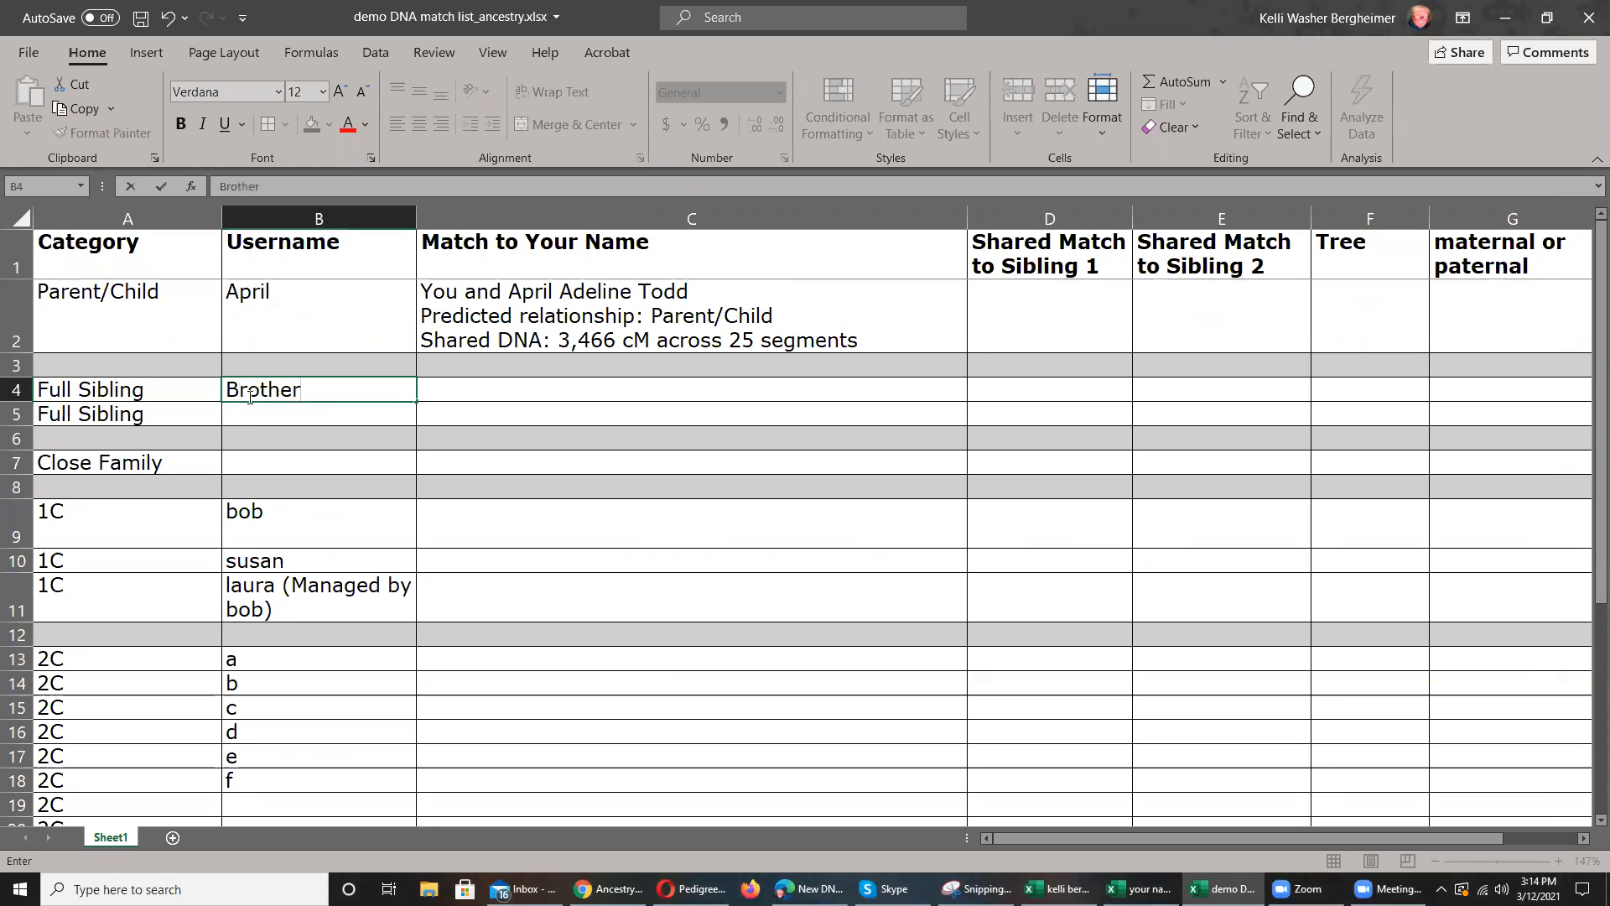
{"action": "left_click", "coordinate": [244, 412]}
{"action": "type", "text": "Sister"}
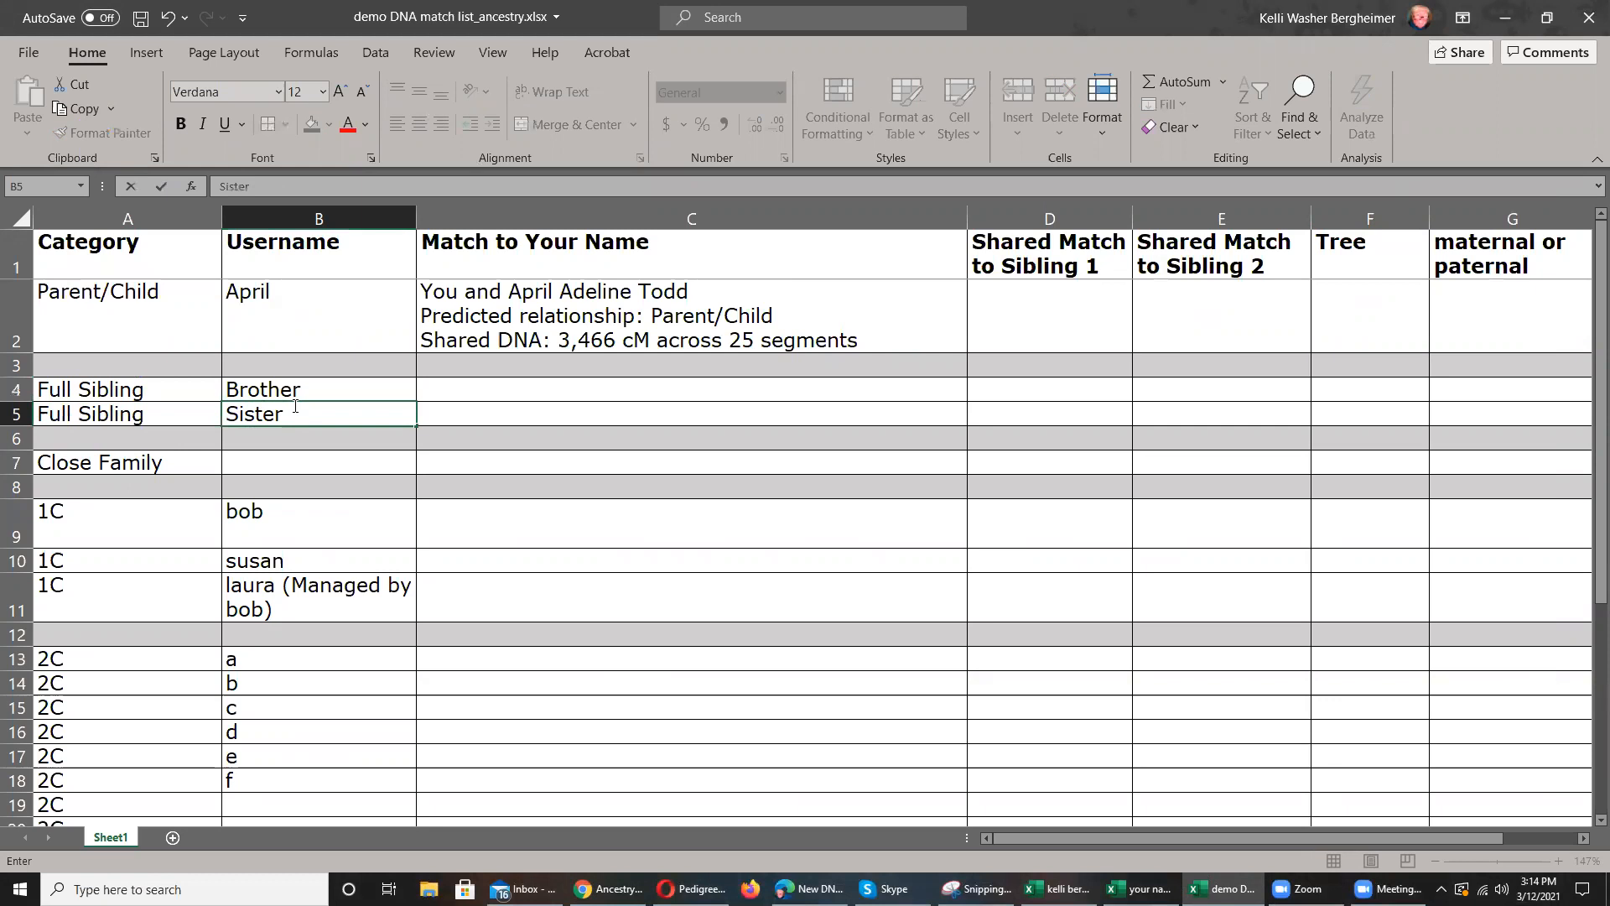
{"action": "left_click", "coordinate": [449, 386]}
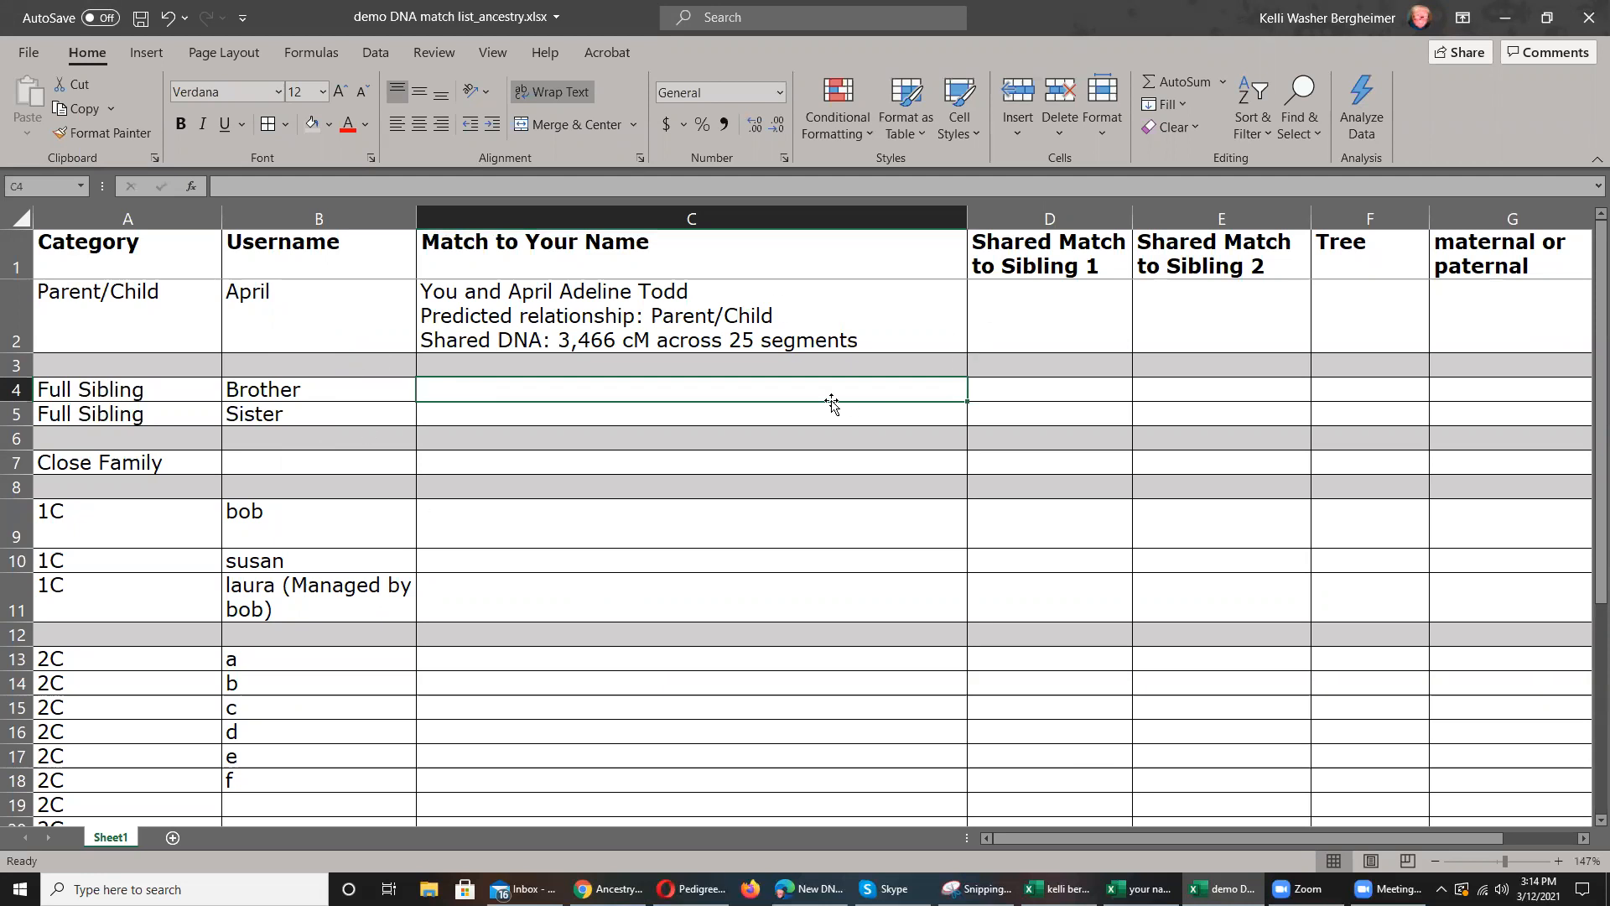
- Enter yes in D9 under Shared Match to Sibling 1 and fill it down through D11 for the 1C matches
{"action": "left_click", "coordinate": [274, 461]}
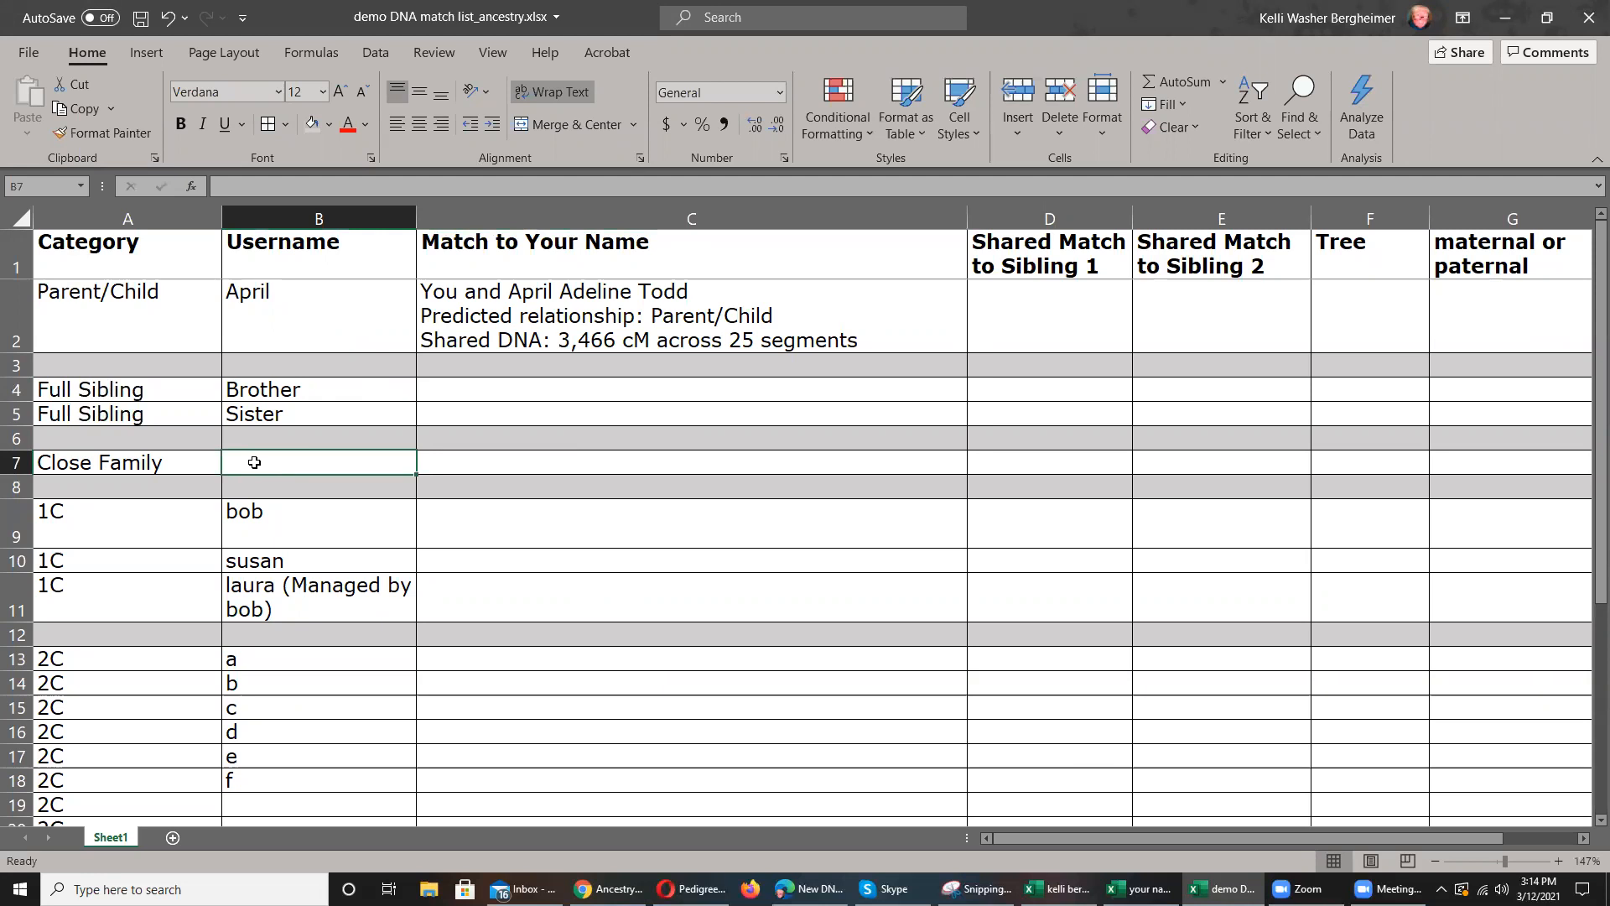
{"action": "left_click", "coordinate": [264, 515]}
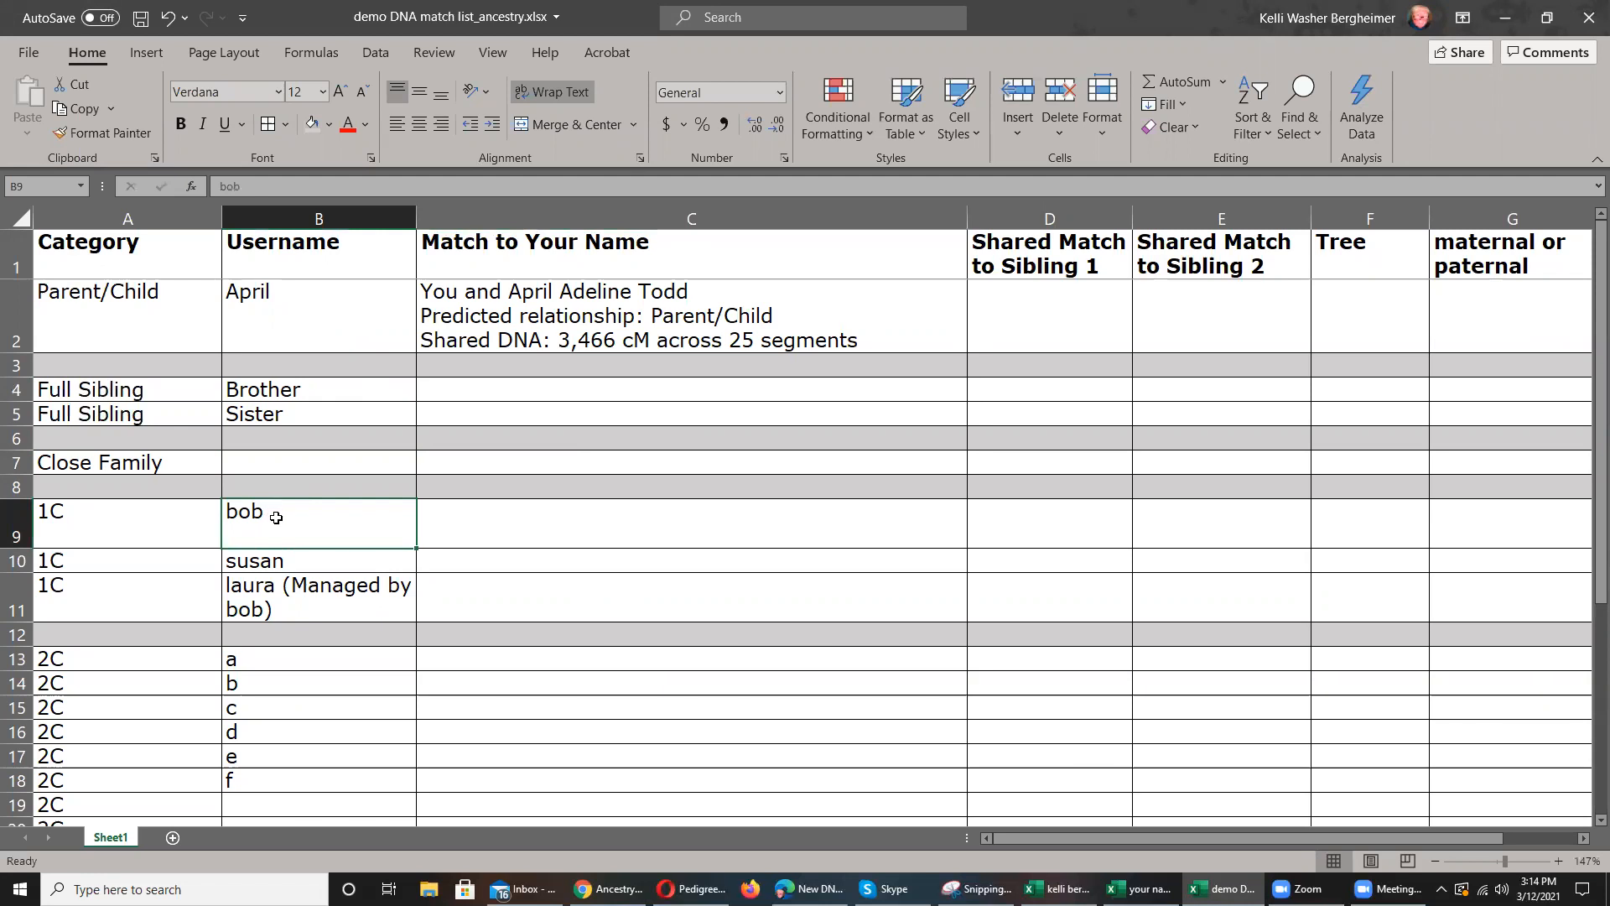
{"action": "left_click", "coordinate": [1029, 524]}
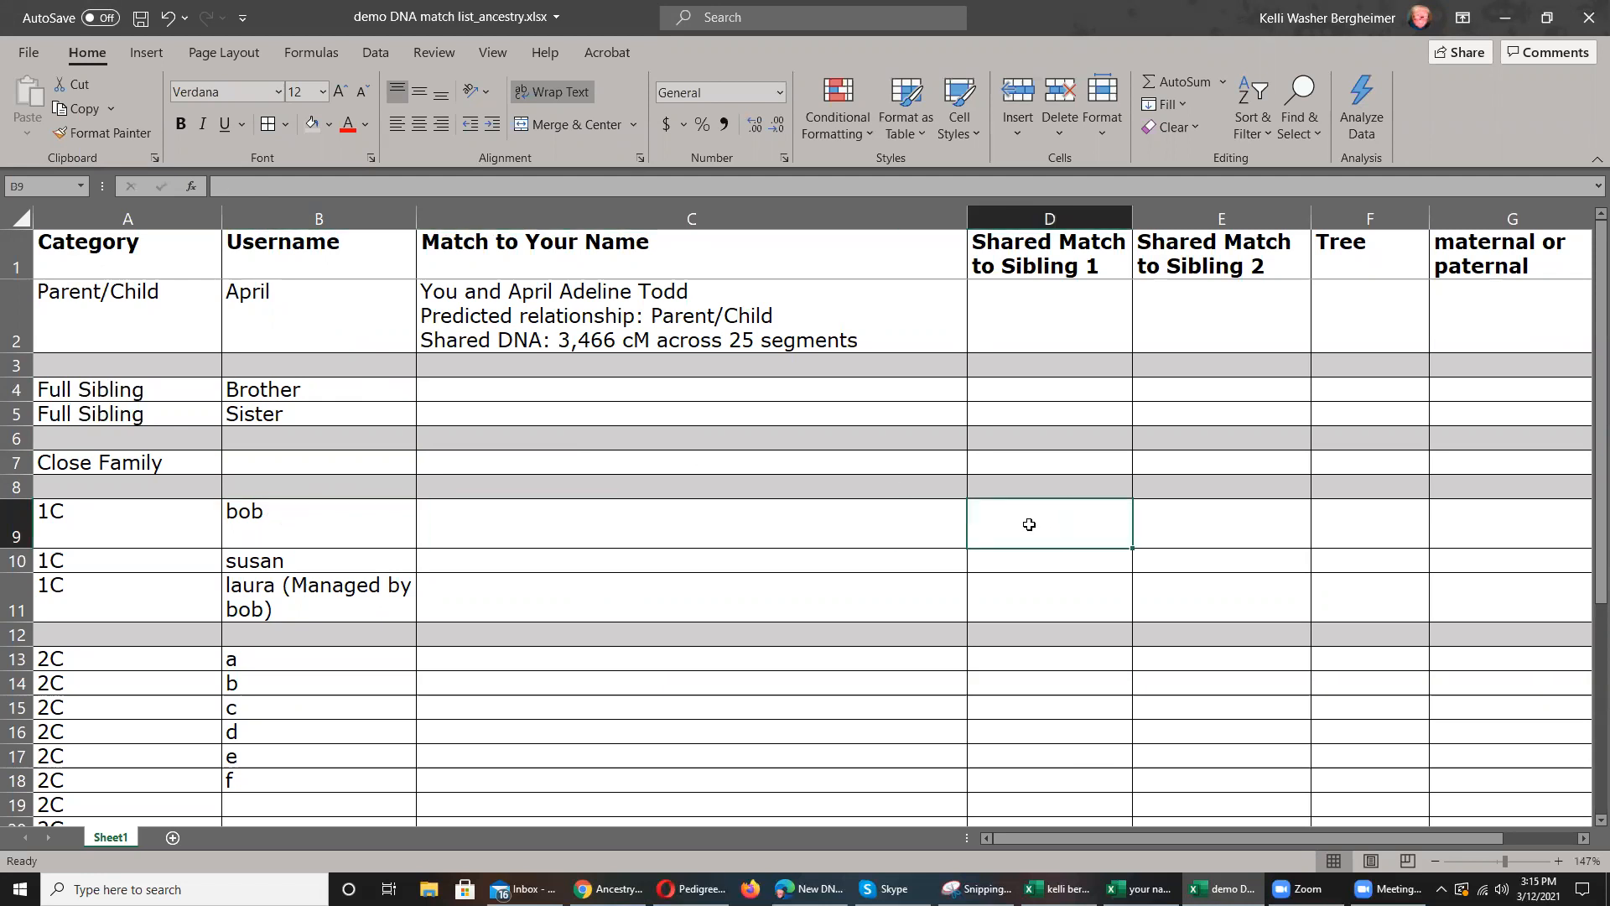
{"action": "type", "text": "yes"}
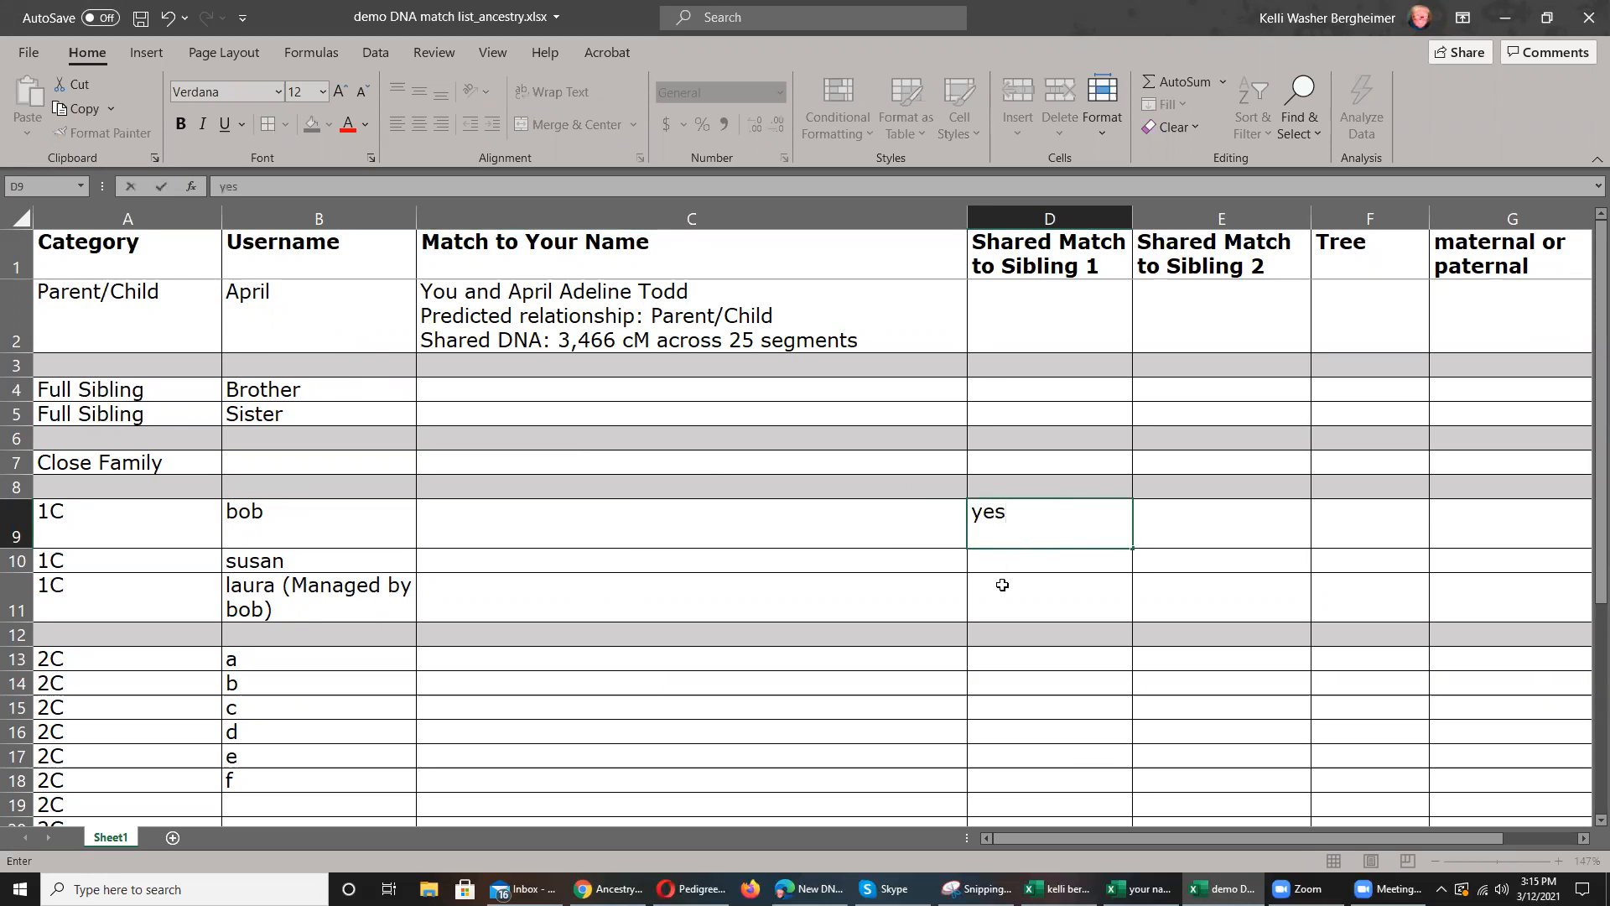
{"action": "left_click", "coordinate": [1002, 586]}
{"action": "left_click_drag", "start_coordinate": [1049, 536], "coordinate": [1050, 595]}
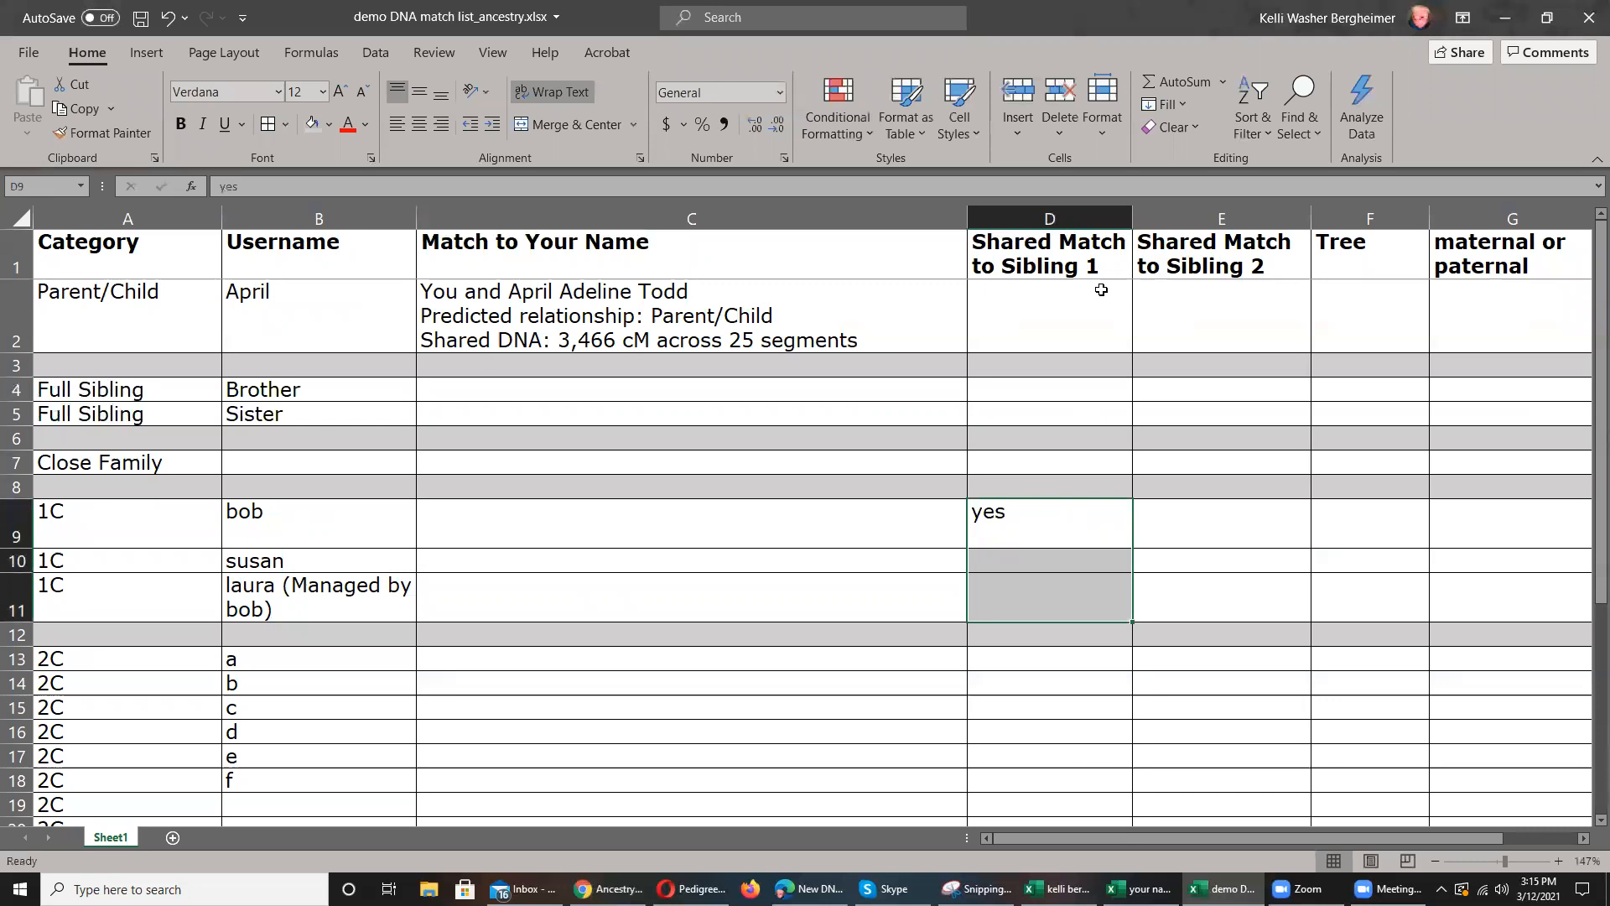
{"action": "left_click", "coordinate": [1184, 101]}
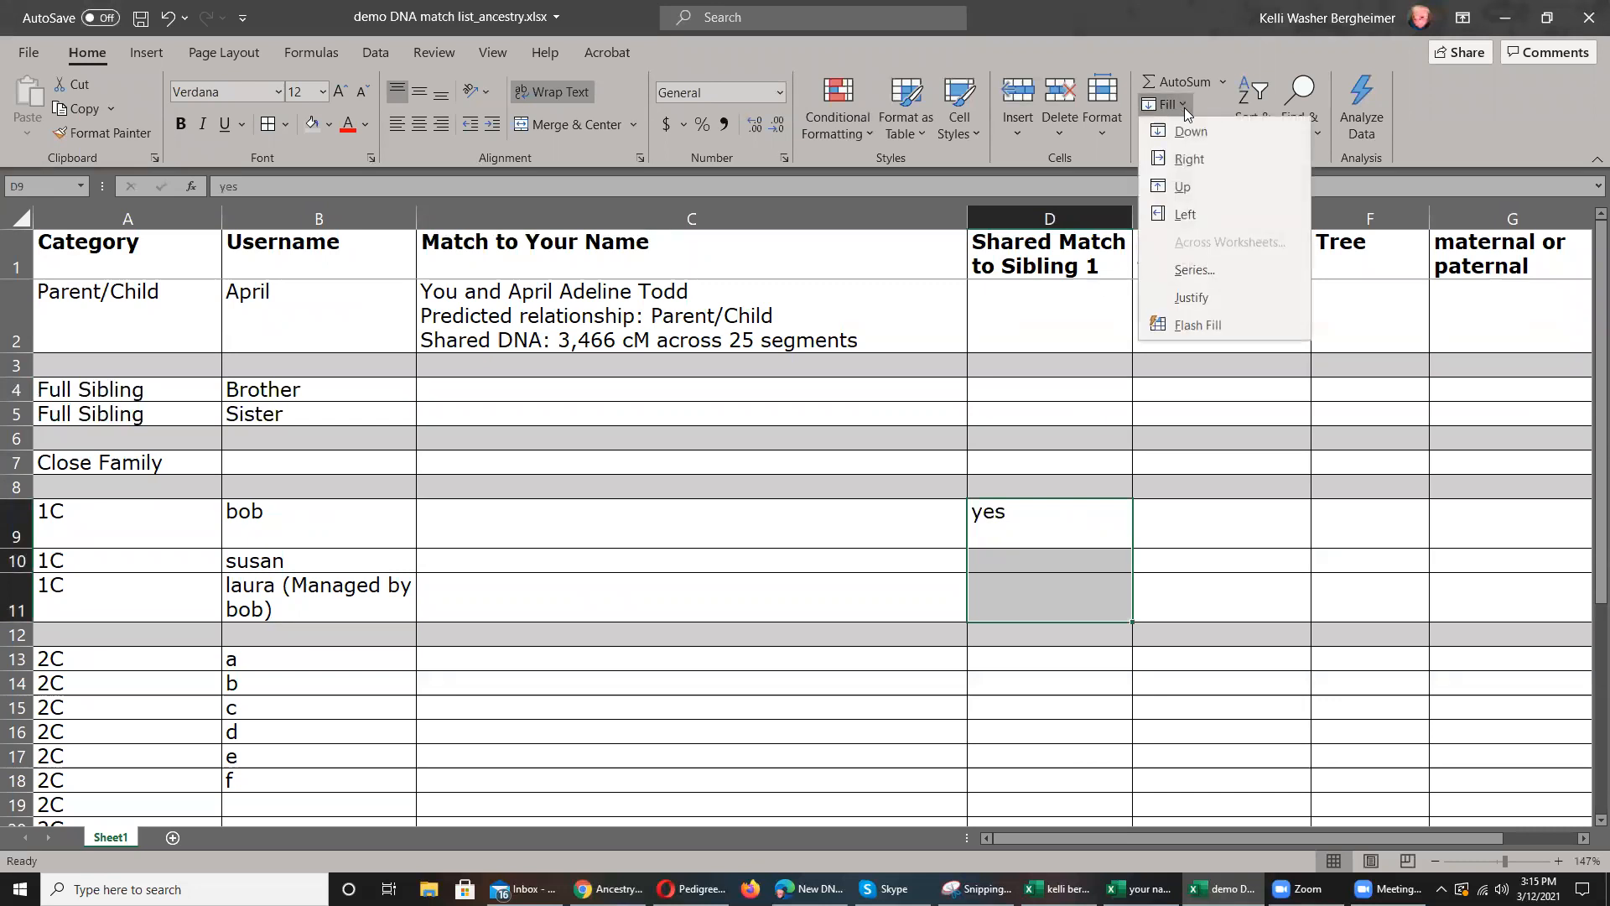
{"action": "left_click", "coordinate": [1185, 126]}
- Enter yes in E9 under Shared Match to Sibling 2 and fill it down through E11
{"action": "left_click", "coordinate": [1210, 517]}
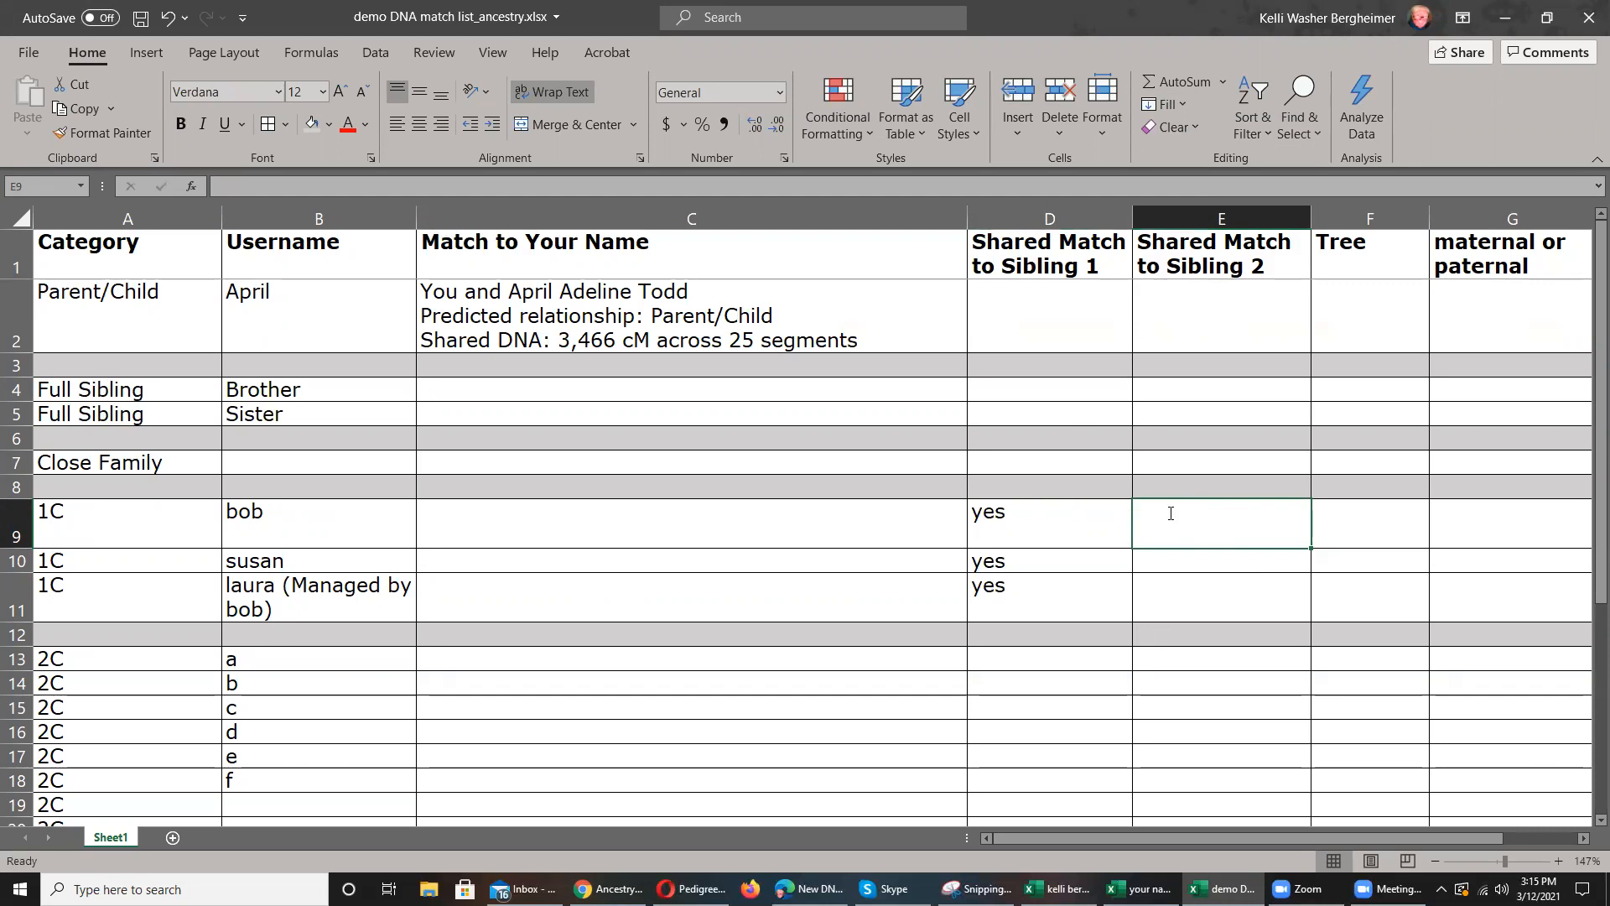
{"action": "type", "text": "yes"}
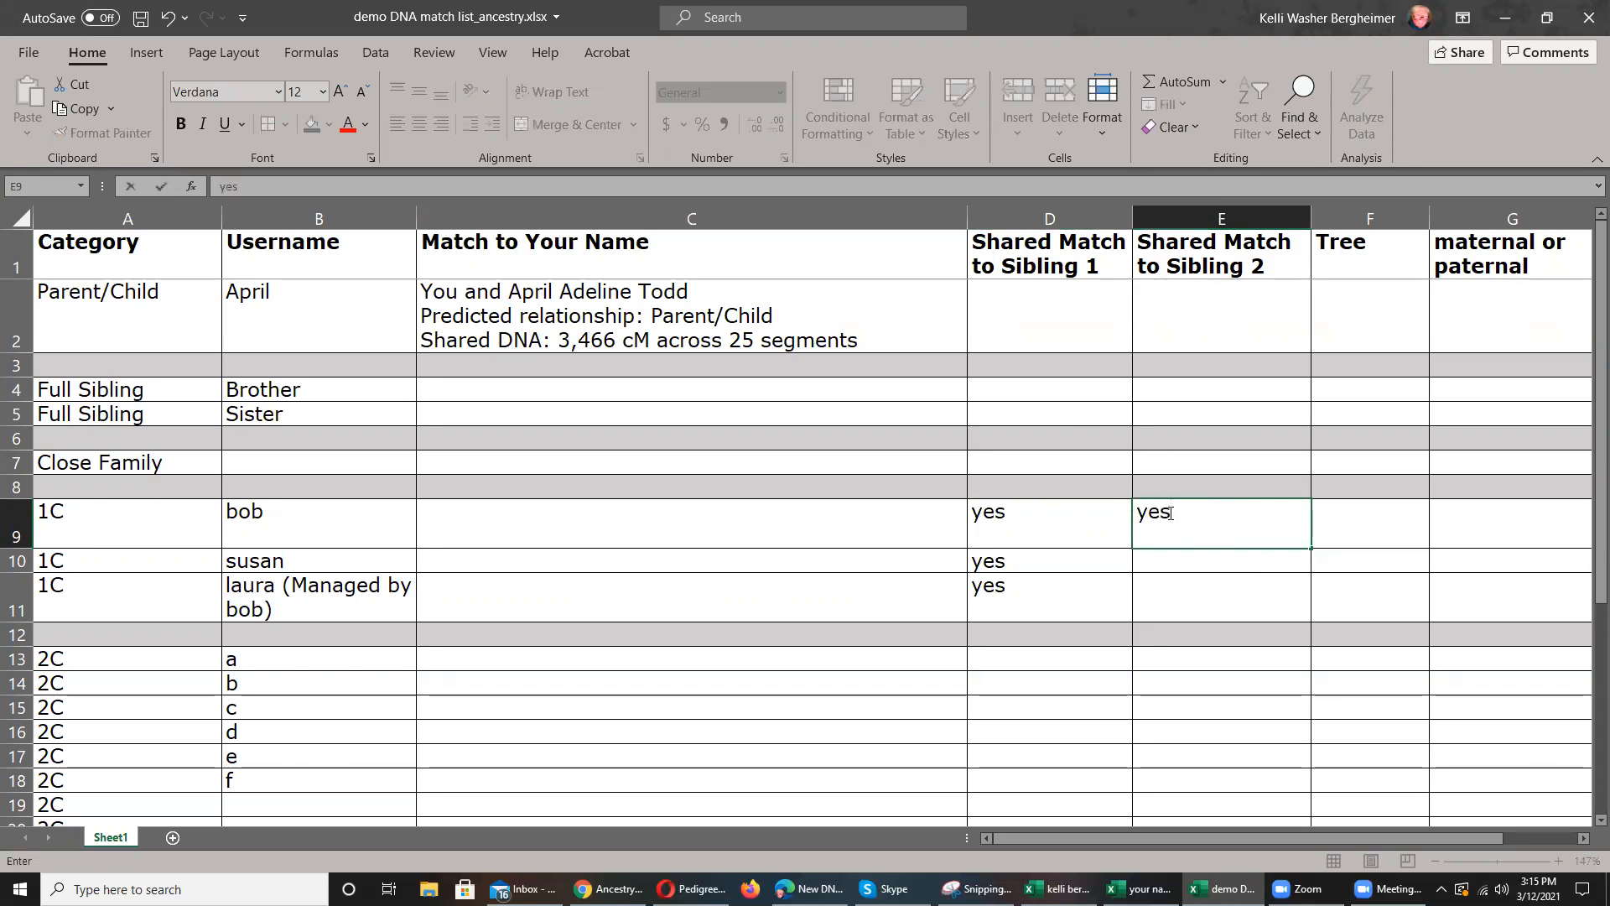
{"action": "left_click", "coordinate": [1175, 579]}
{"action": "left_click_drag", "start_coordinate": [1186, 536], "coordinate": [1202, 590]}
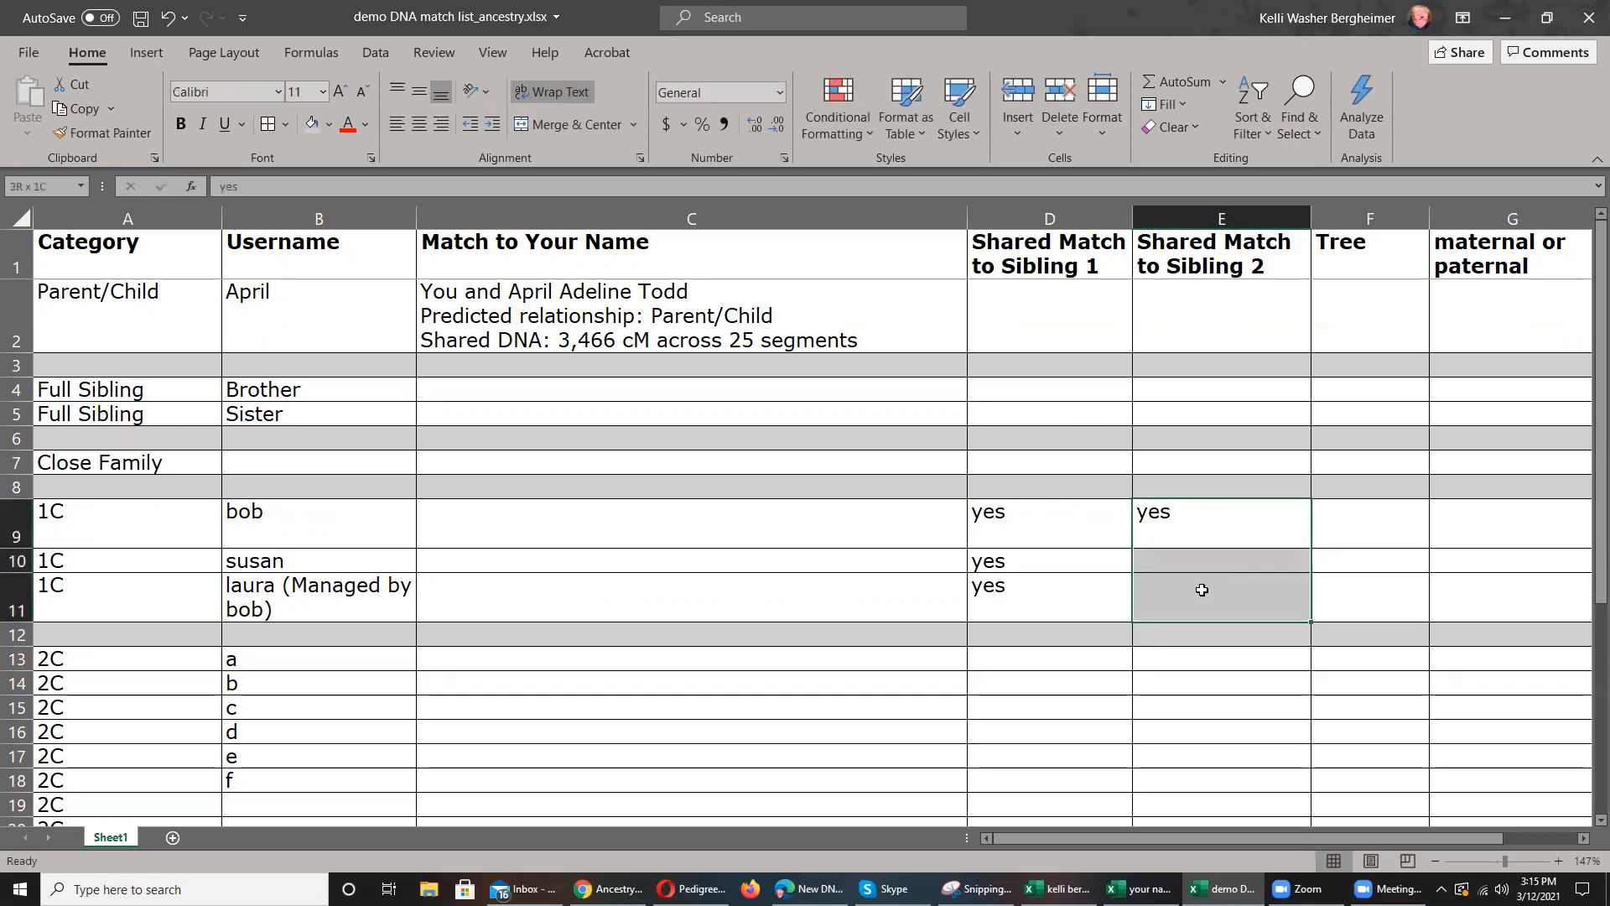
{"action": "left_click", "coordinate": [1175, 100]}
{"action": "left_click", "coordinate": [1192, 132]}
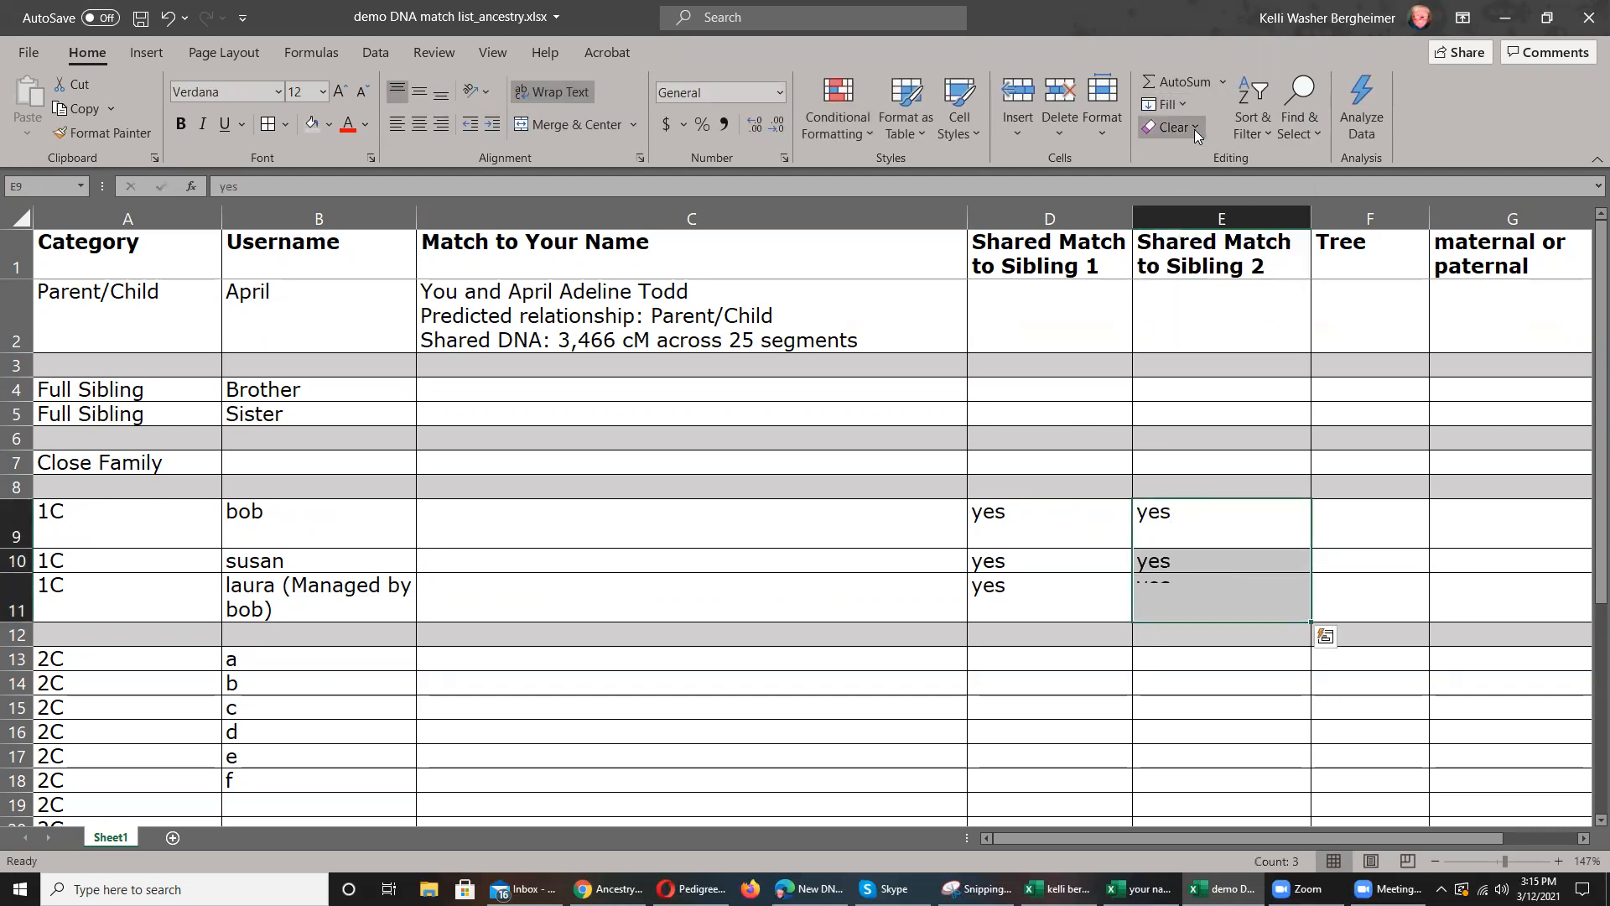
{"action": "left_click", "coordinate": [1065, 700]}
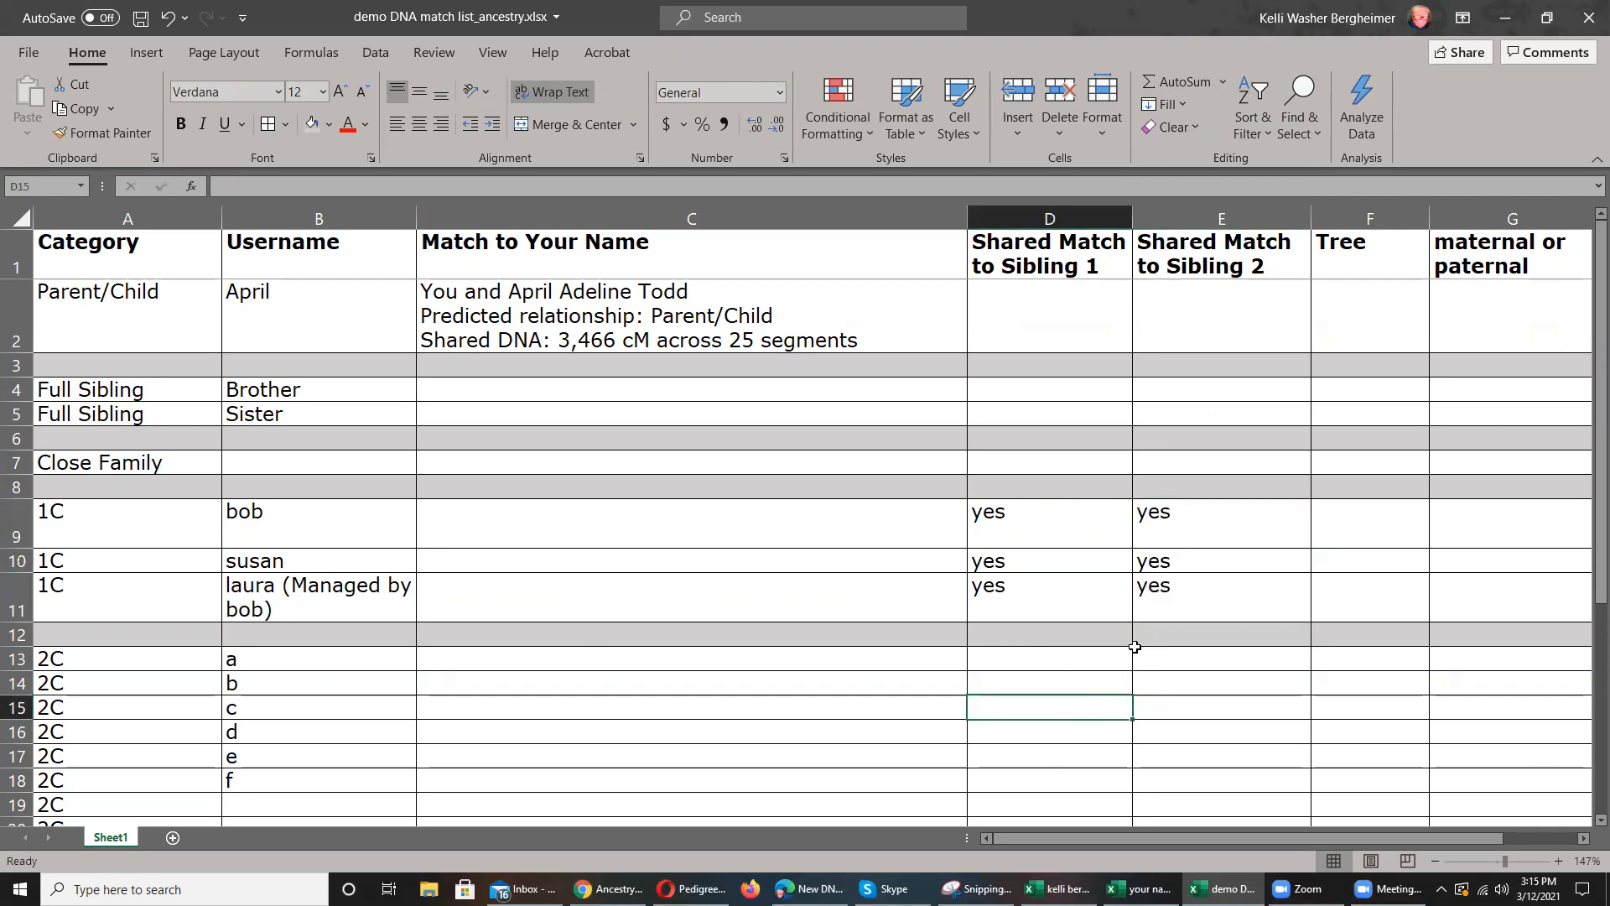
- Fill the 3C category from A22 down through A33
{"action": "scroll", "coordinate": [1032, 617], "scroll_direction": "down", "scroll_amount": 3}
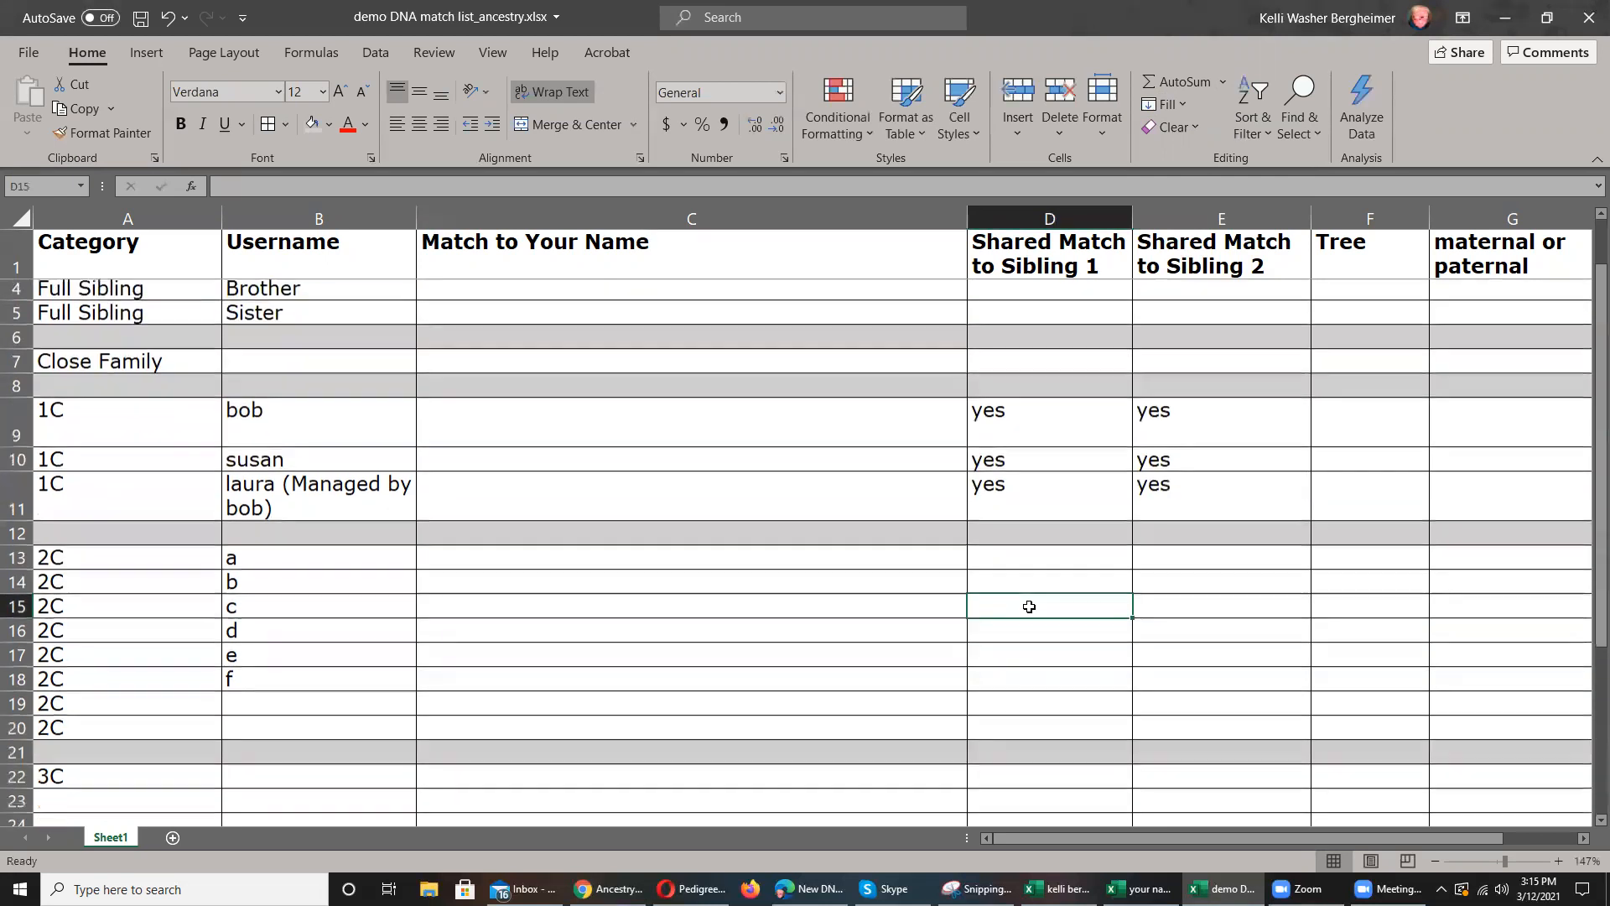
{"action": "scroll", "coordinate": [1027, 611], "scroll_direction": "down", "scroll_amount": 3}
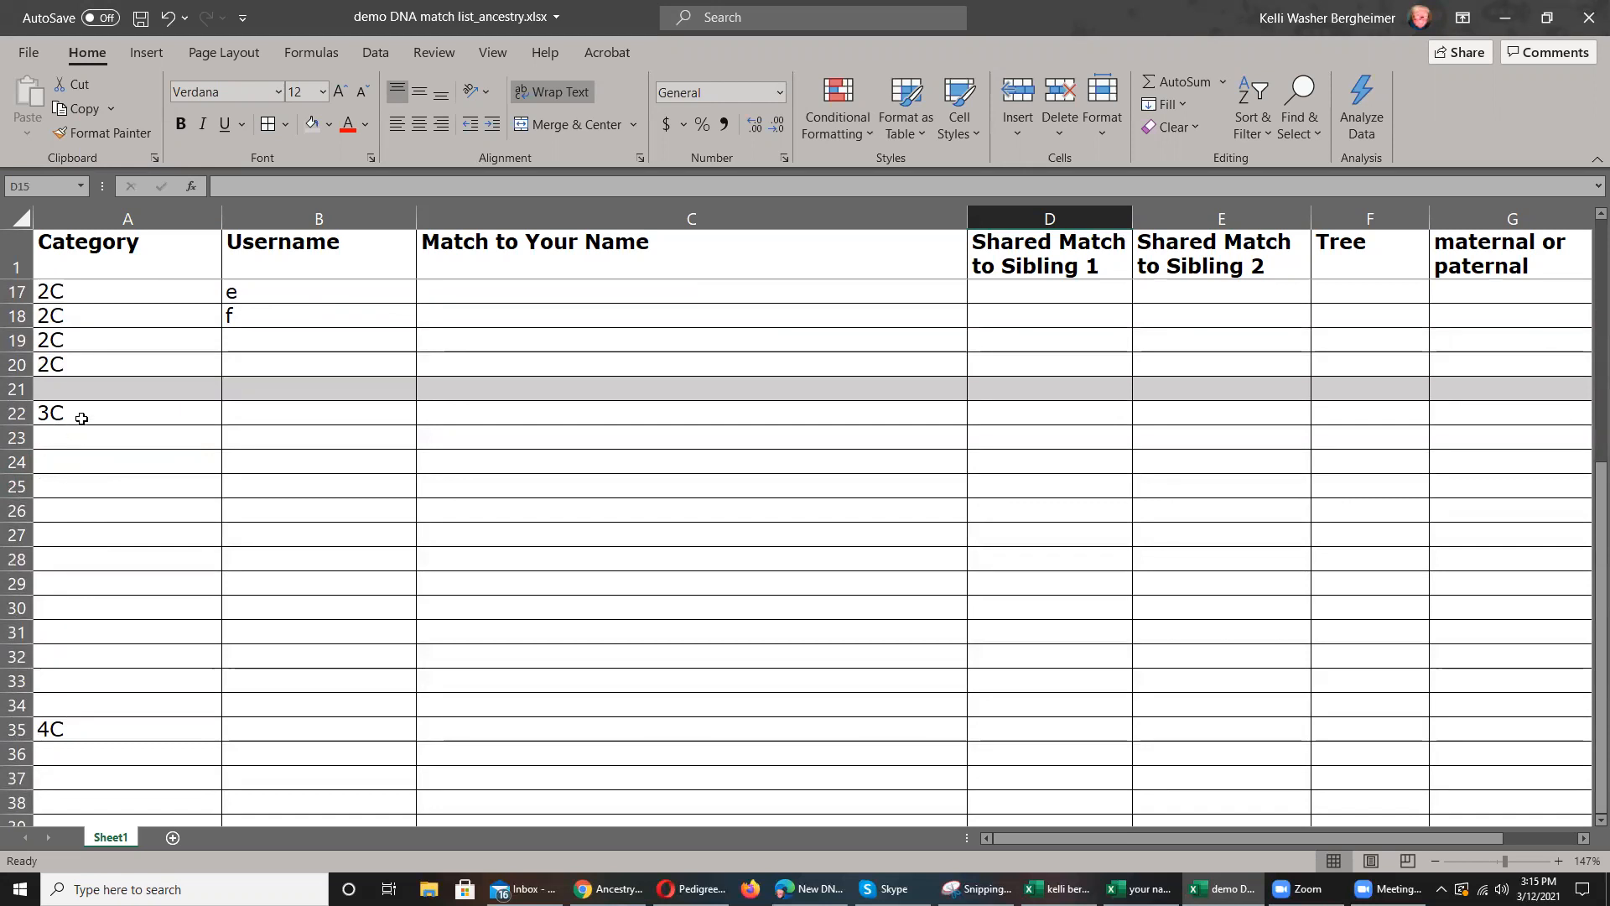
{"action": "scroll", "coordinate": [843, 772], "scroll_direction": "up", "scroll_amount": 5}
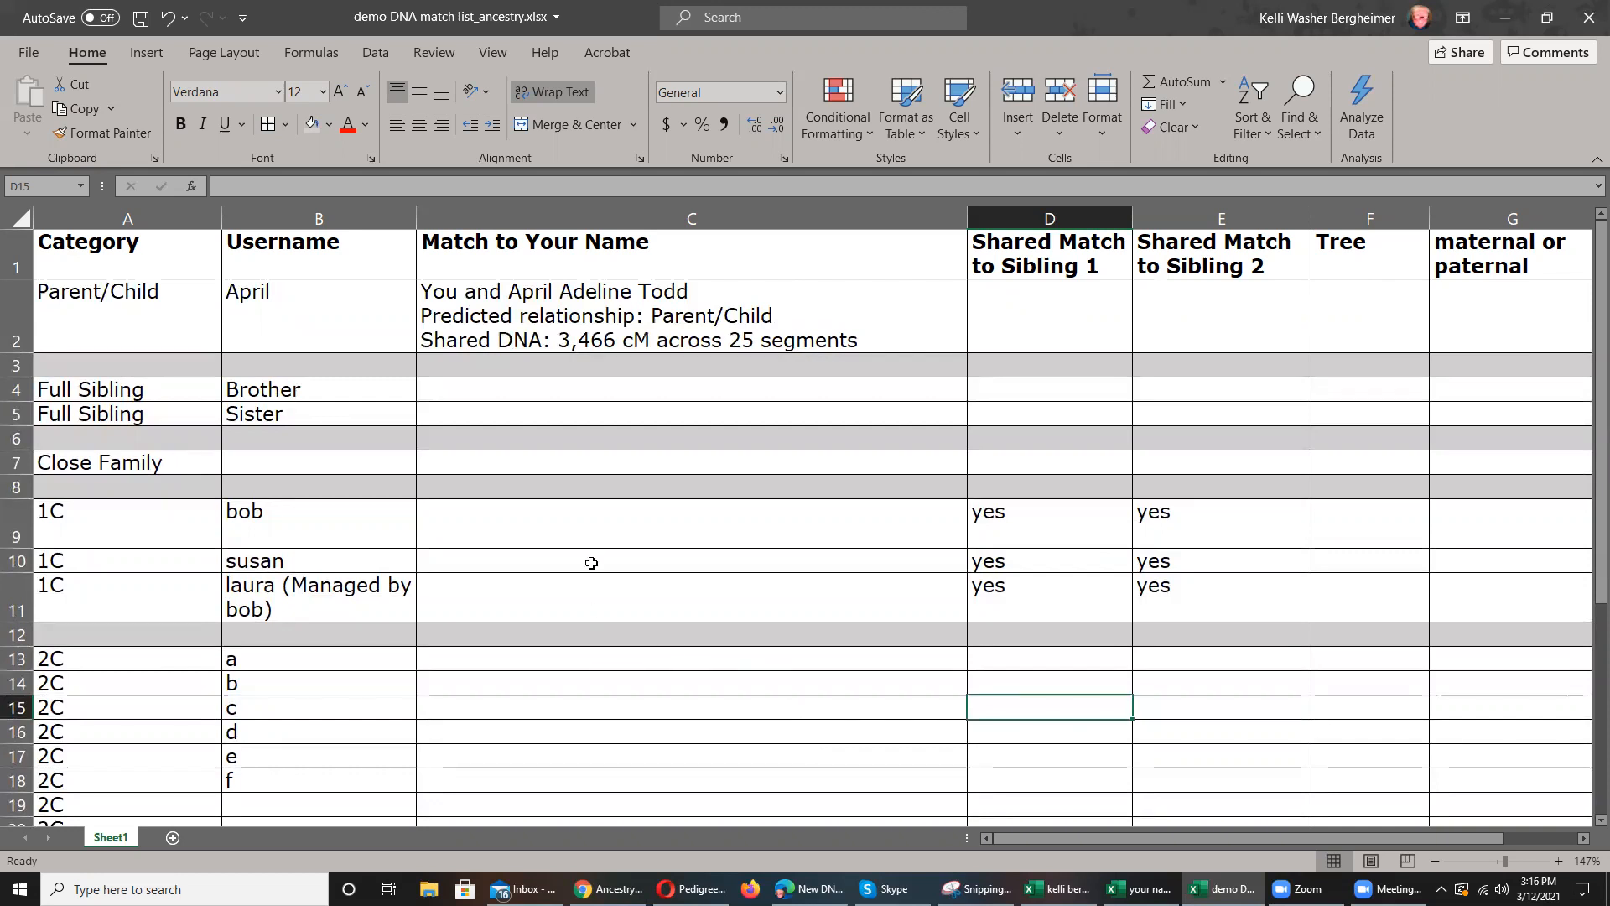
{"action": "scroll", "coordinate": [319, 625], "scroll_direction": "down", "scroll_amount": 4}
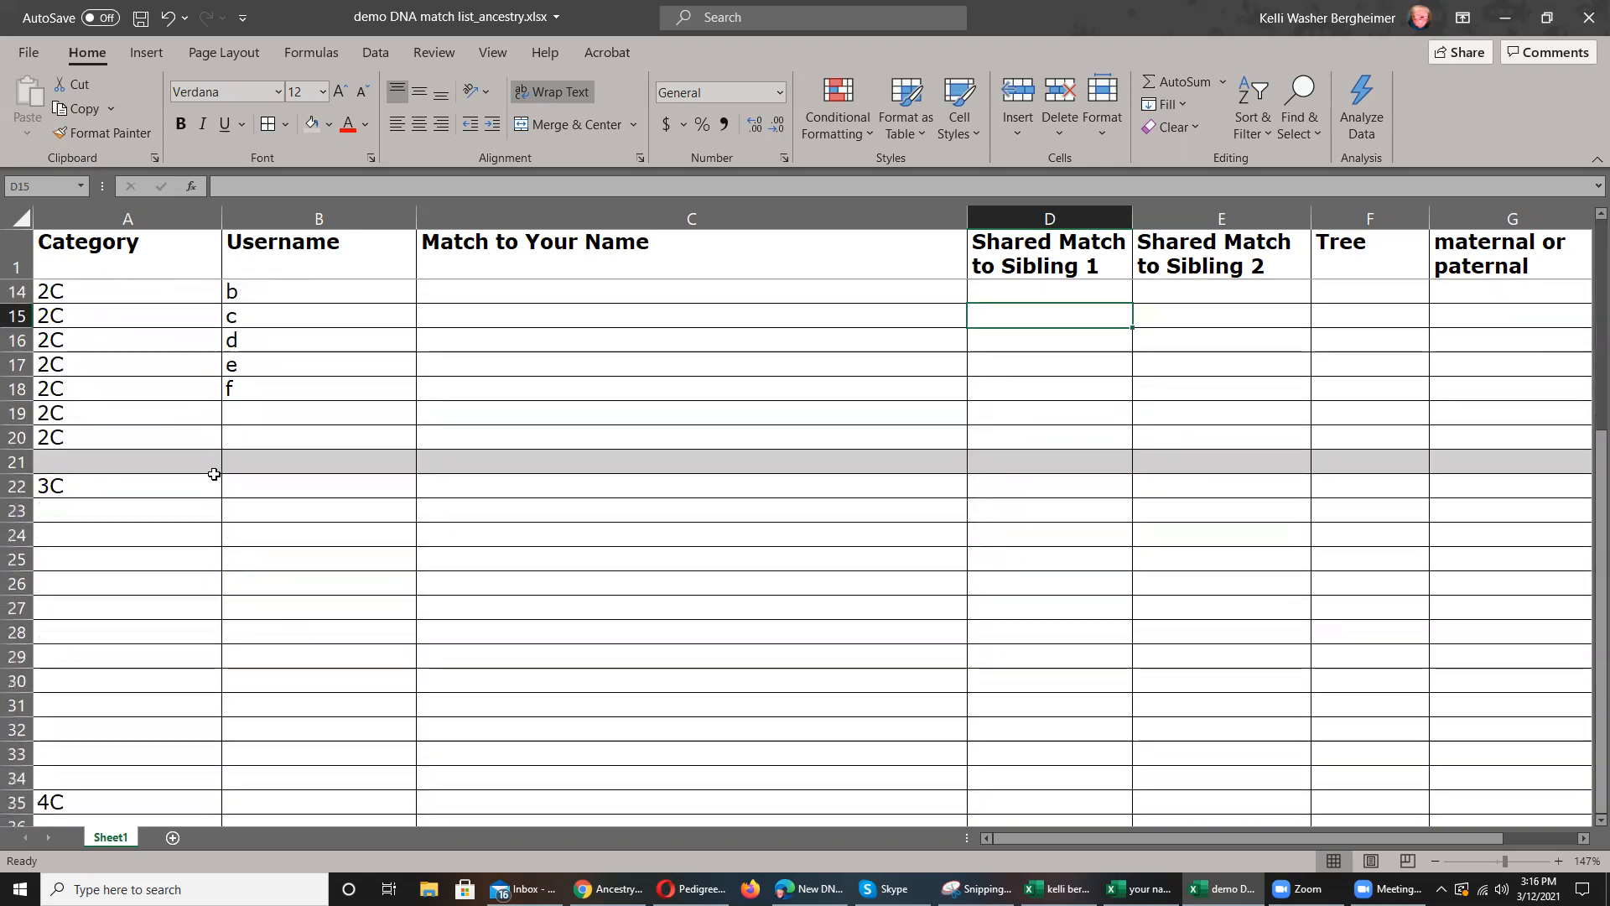
{"action": "left_click", "coordinate": [257, 491]}
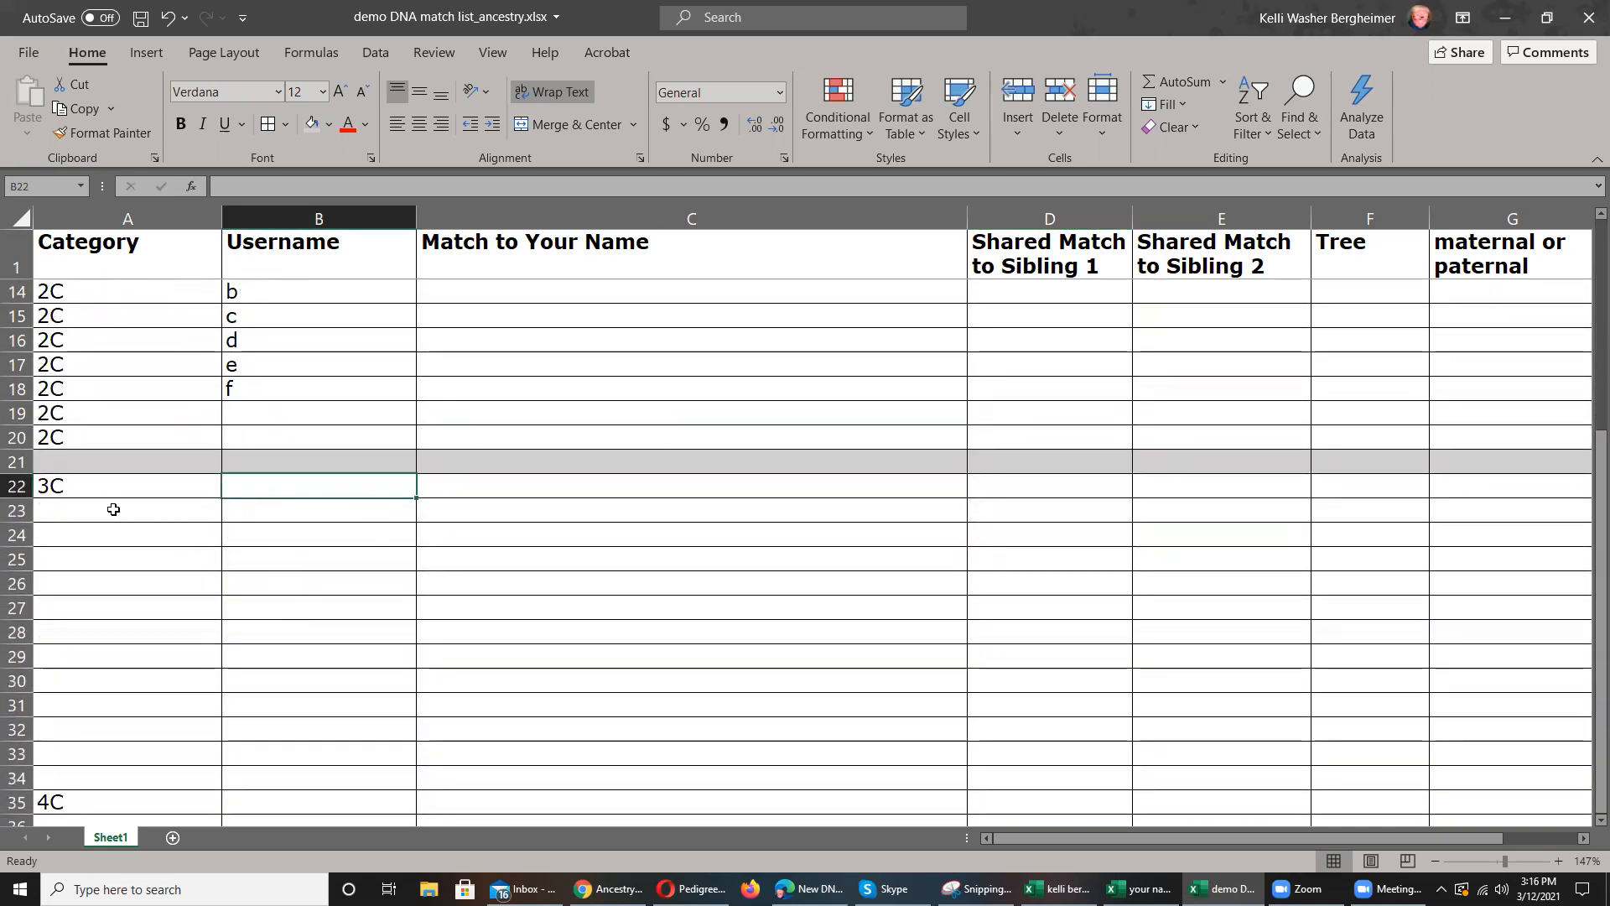
{"action": "key", "text": "Left"}
{"action": "key", "text": "shift+Down"}
{"action": "key", "text": "shift+Down"}
{"action": "key", "text": "shift+Down"}
{"action": "key", "text": "shift+Down"}
{"action": "key", "text": "shift+Down"}
{"action": "key", "text": "shift+Down"}
{"action": "key", "text": "shift+Down"}
{"action": "key", "text": "shift+Down"}
{"action": "key", "text": "shift+Down"}
{"action": "key", "text": "shift+Down"}
{"action": "key", "text": "shift+Down"}
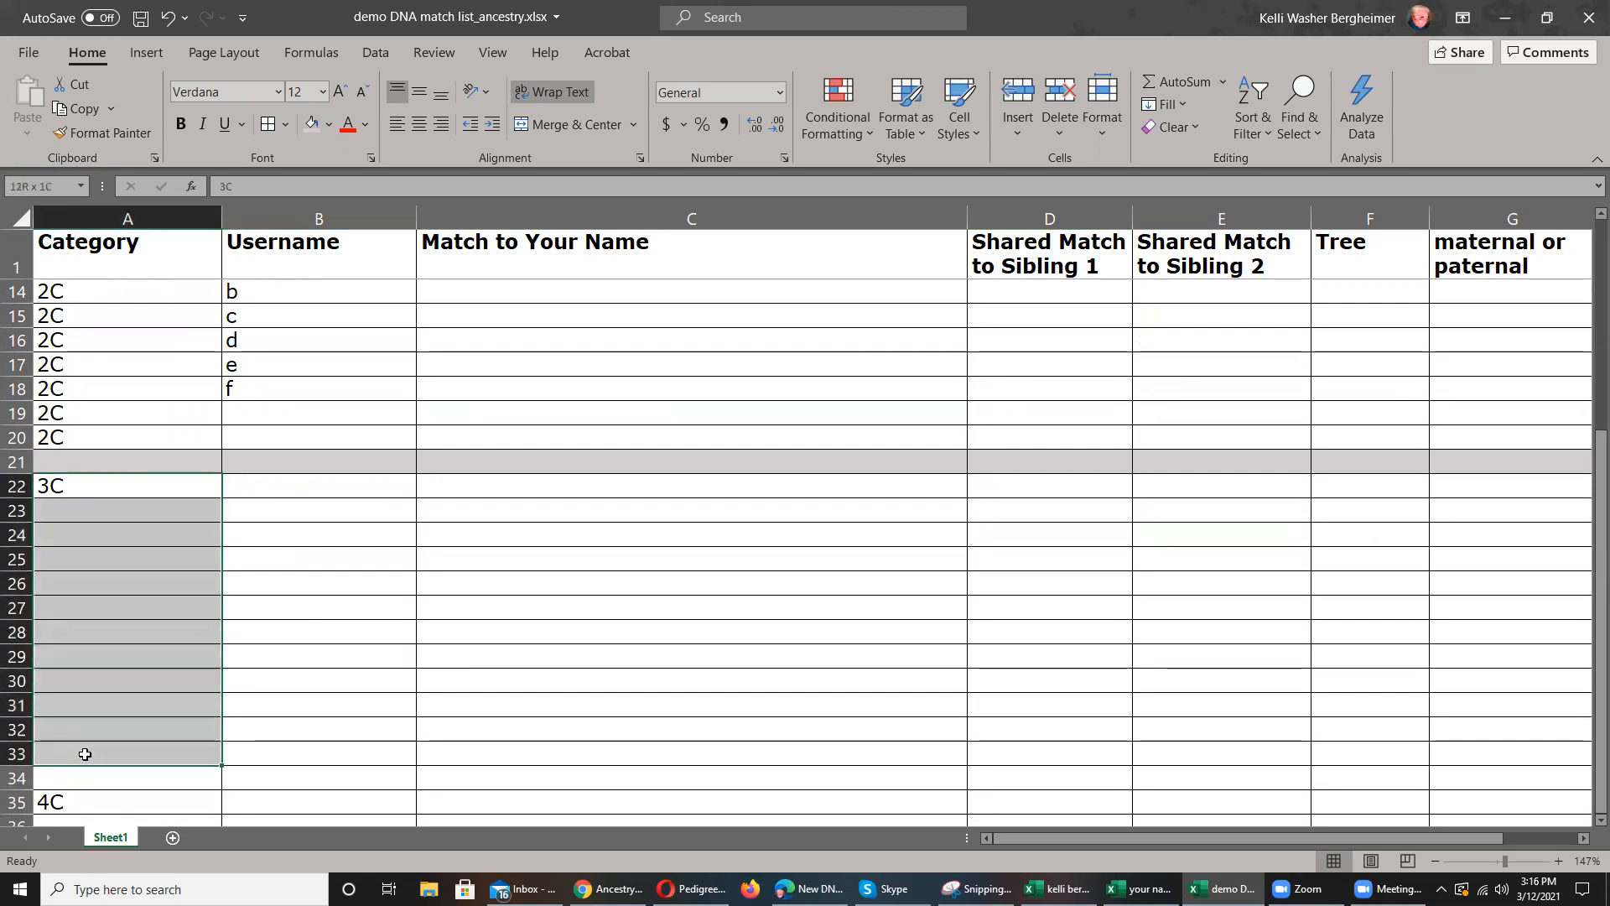
{"action": "left_click", "coordinate": [1179, 105]}
{"action": "left_click", "coordinate": [1178, 131]}
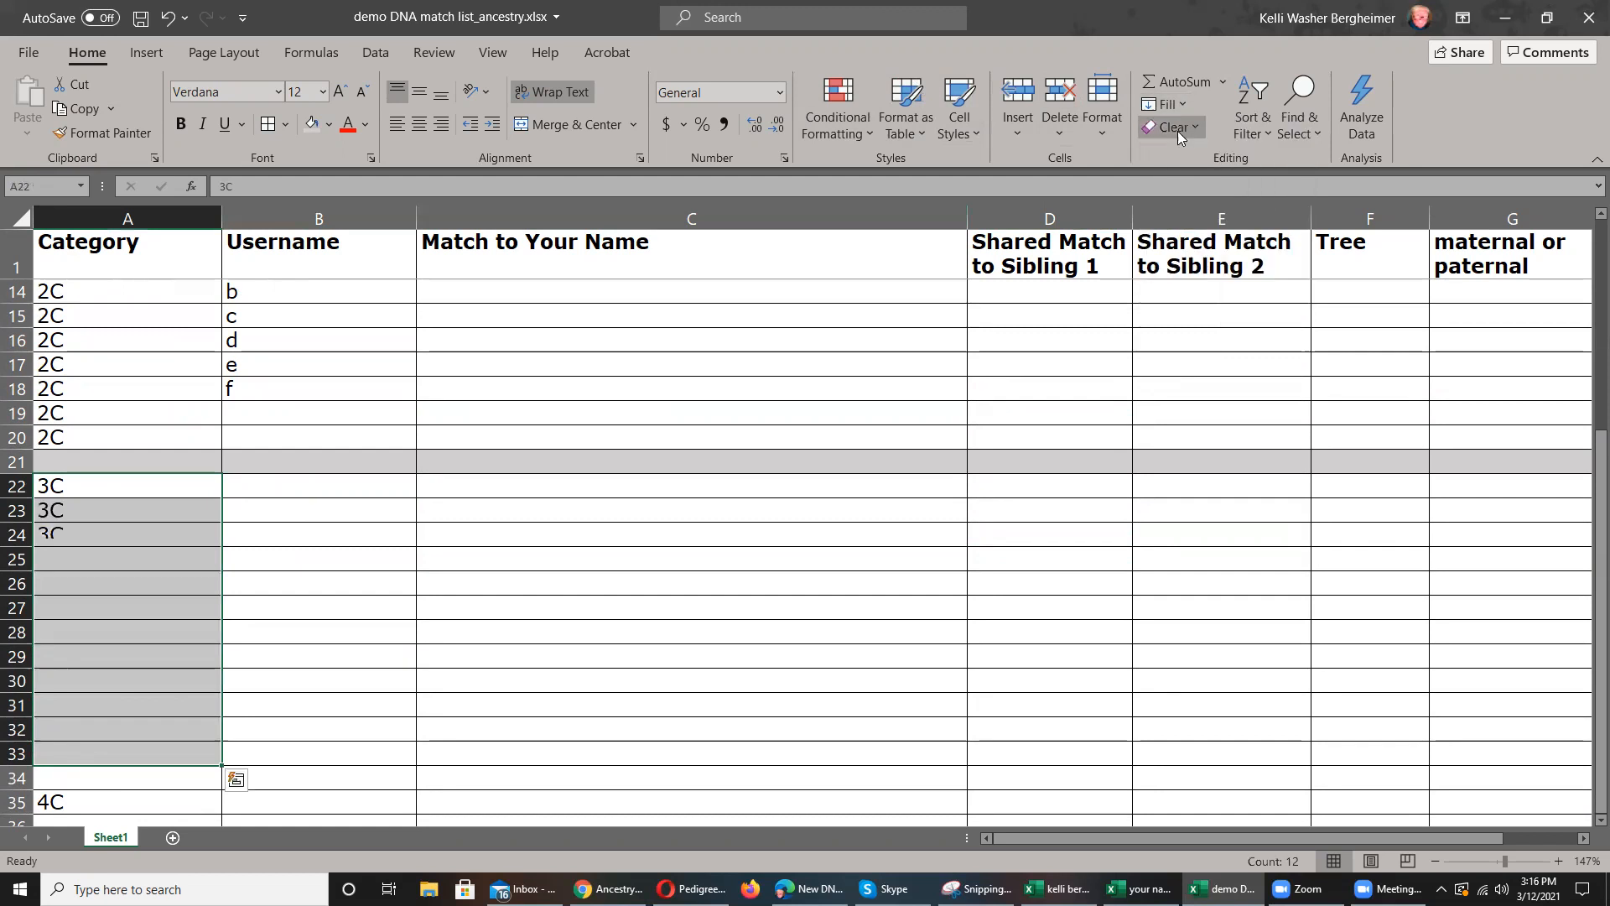
{"action": "left_click", "coordinate": [256, 488]}
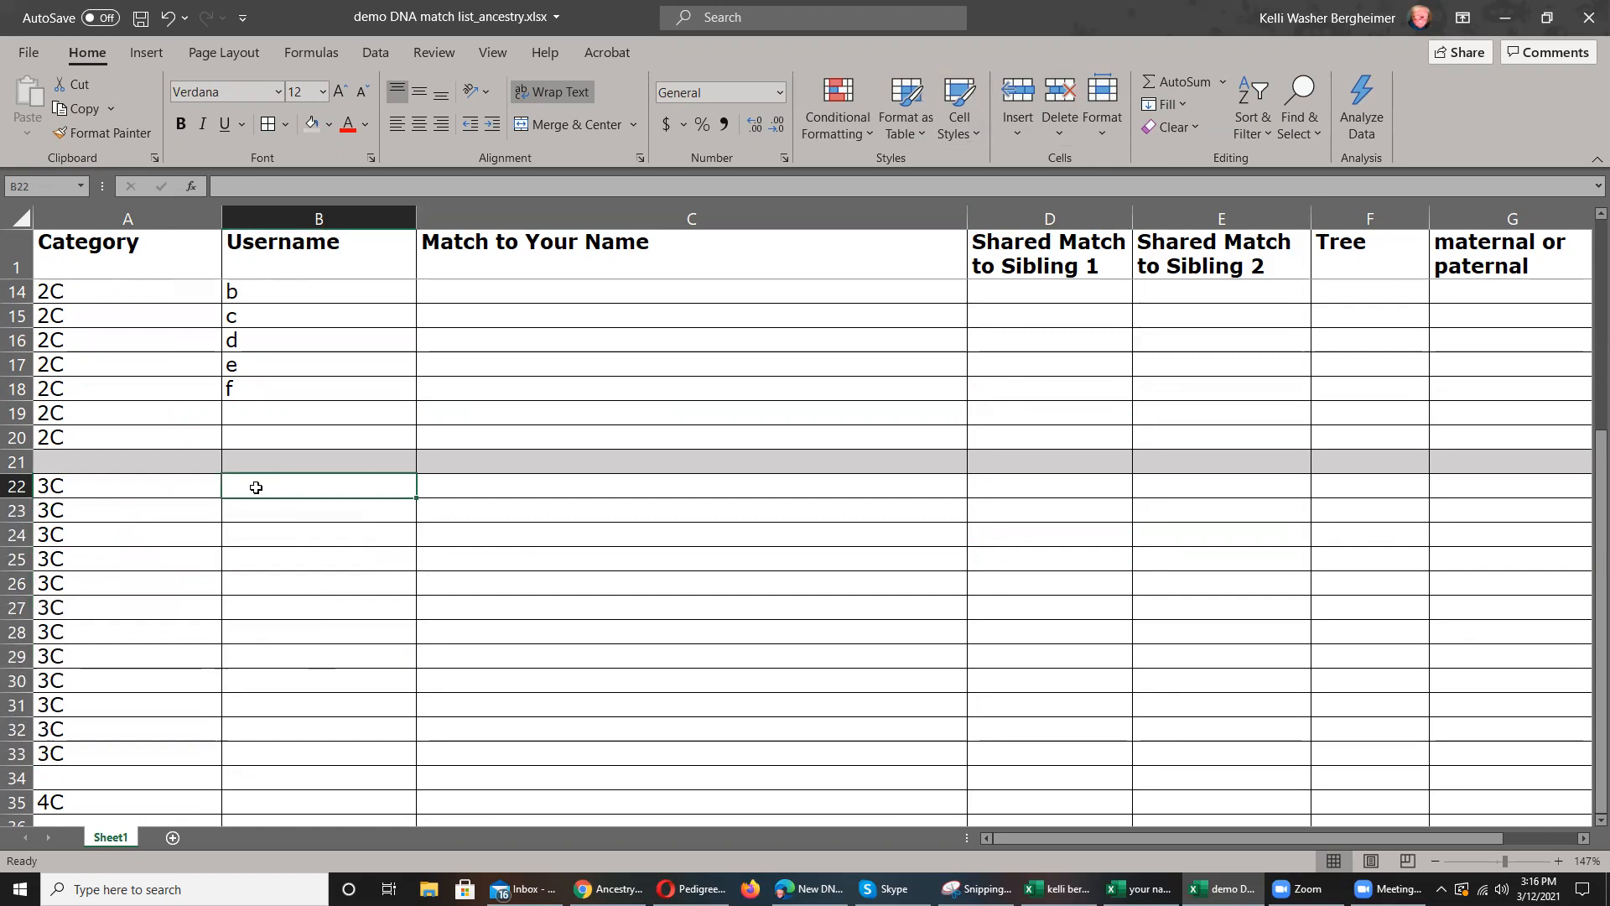
- Enter the placeholder usernames h through s, one letter per row, in B22 through B33 beside the 3C categories
{"action": "type", "text": "h"}
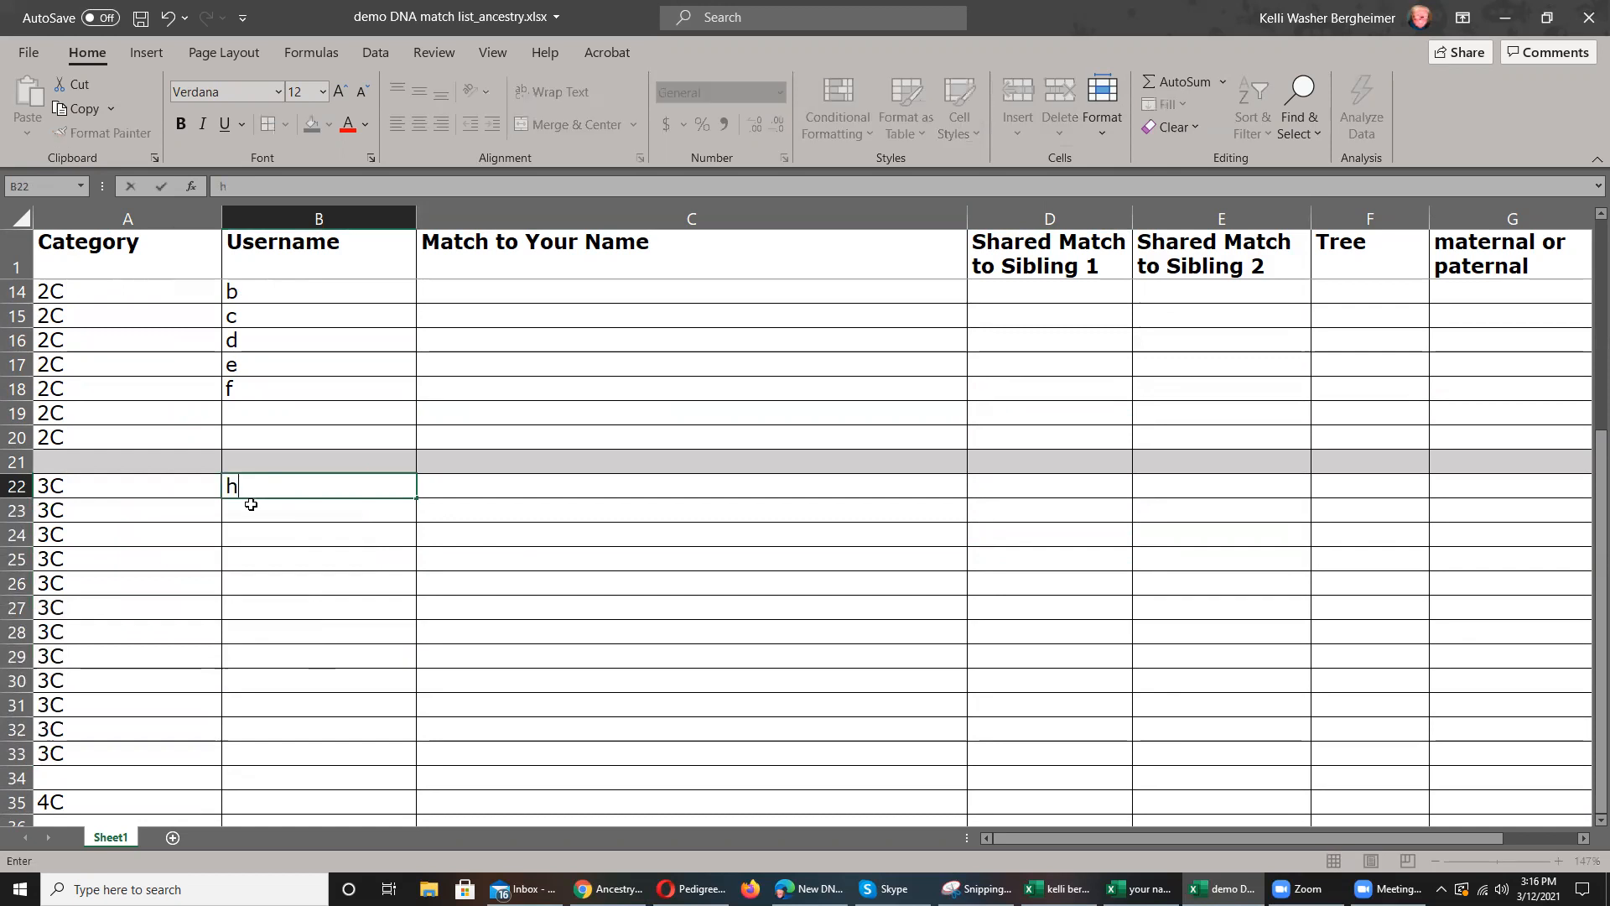
{"action": "key", "text": "Return"}
{"action": "type", "text": "i"}
{"action": "key", "text": "Return"}
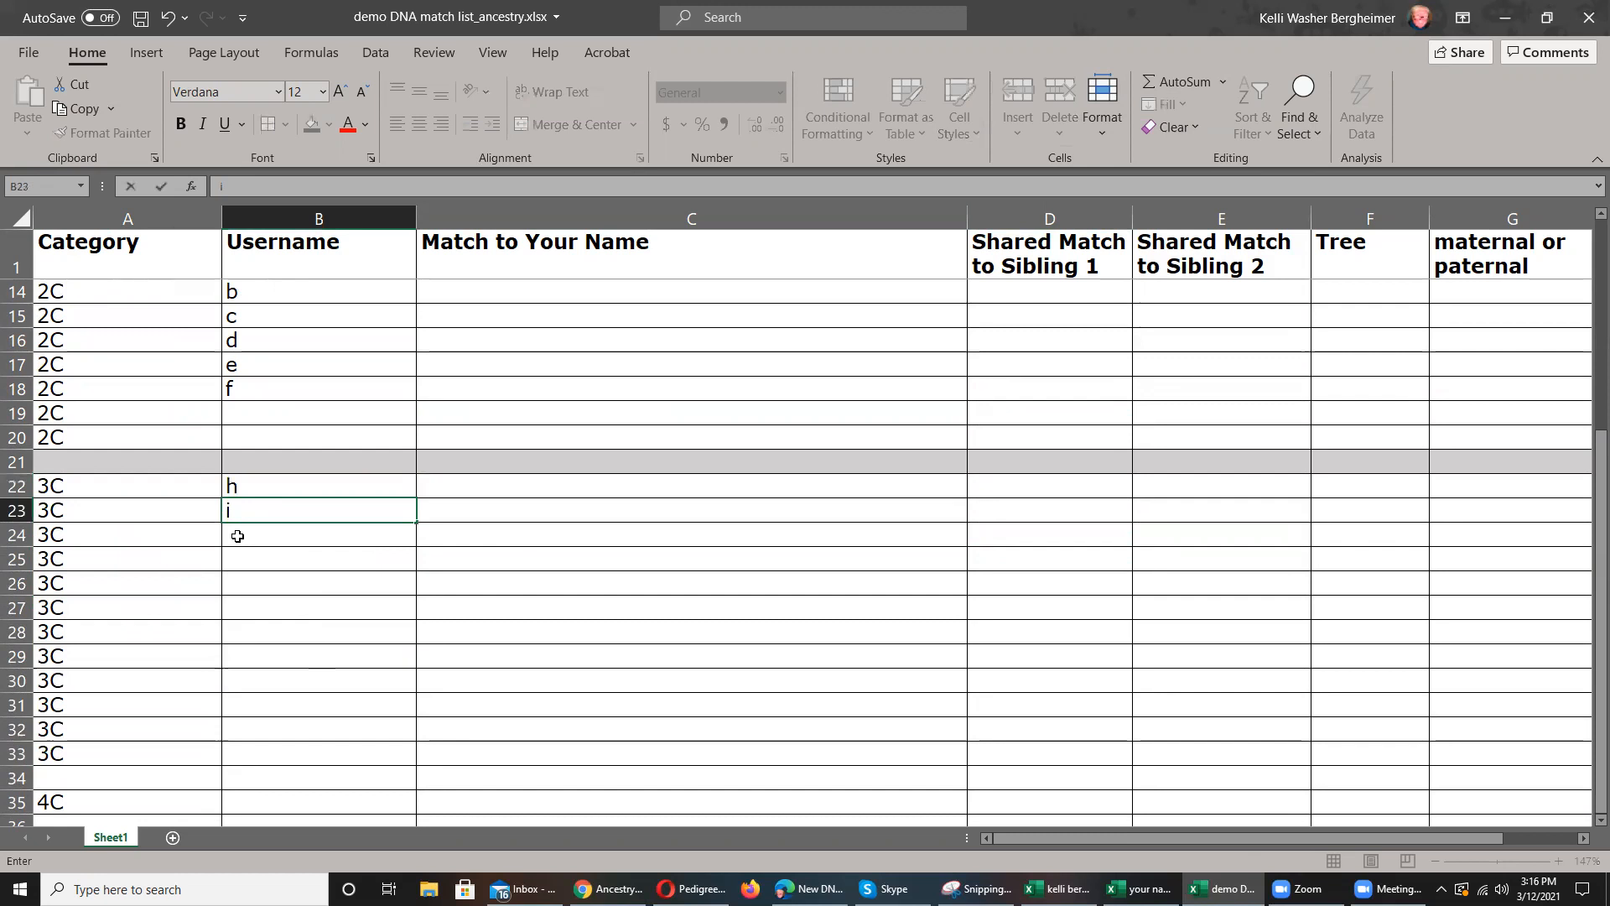
{"action": "type", "text": "j"}
{"action": "key", "text": "Return"}
{"action": "type", "text": "k"}
{"action": "key", "text": "Return"}
{"action": "type", "text": "l"}
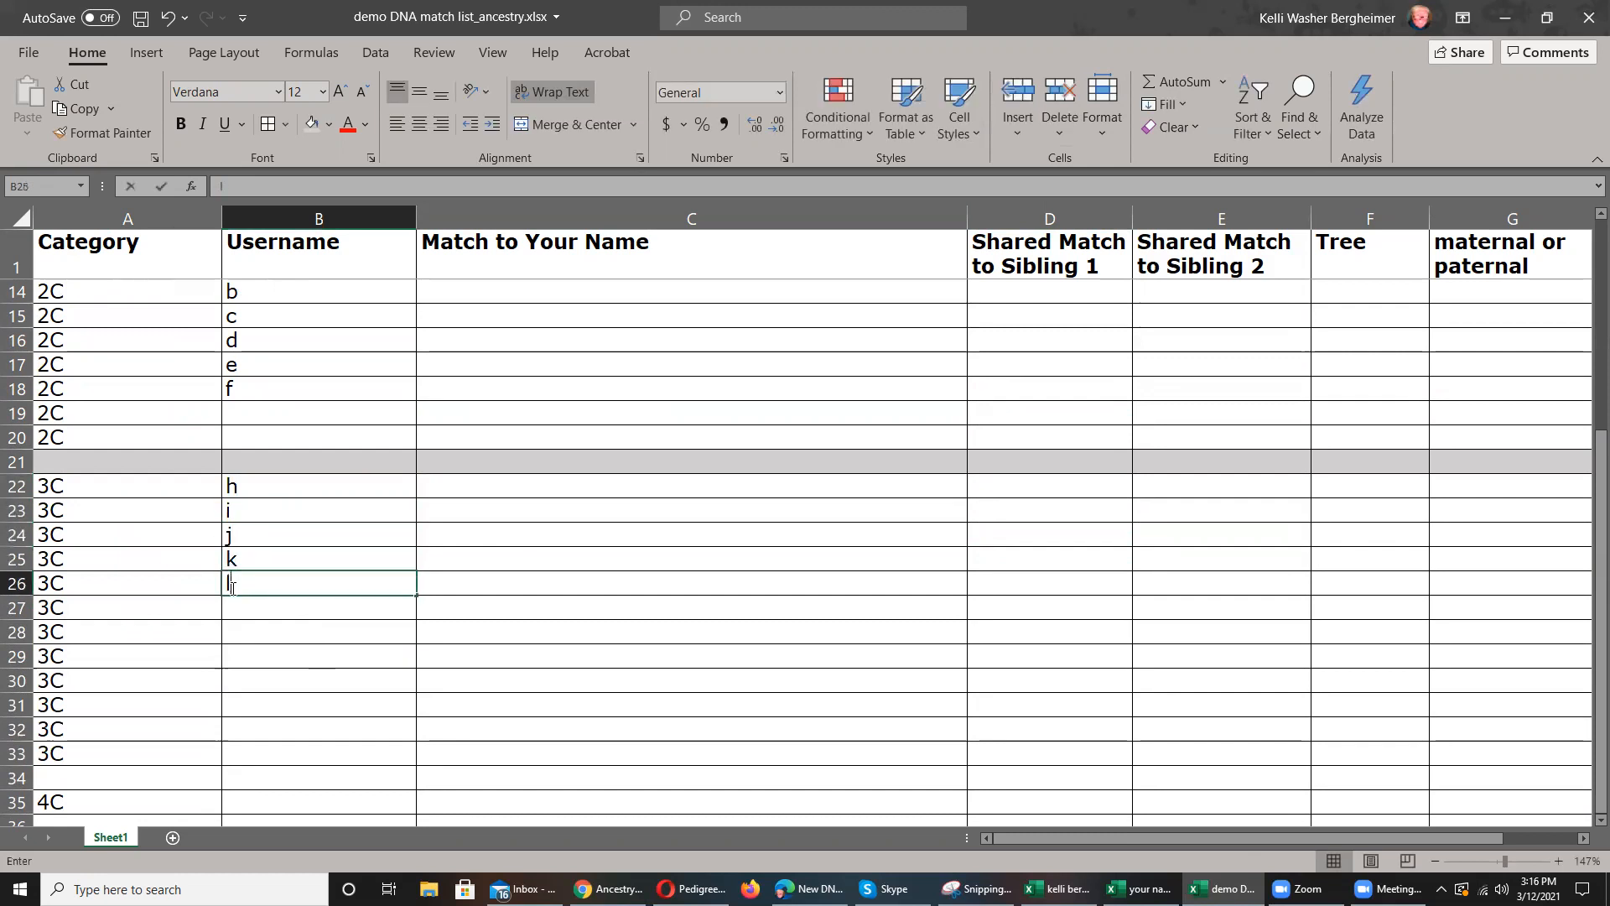
{"action": "key", "text": "Return"}
{"action": "type", "text": "m"}
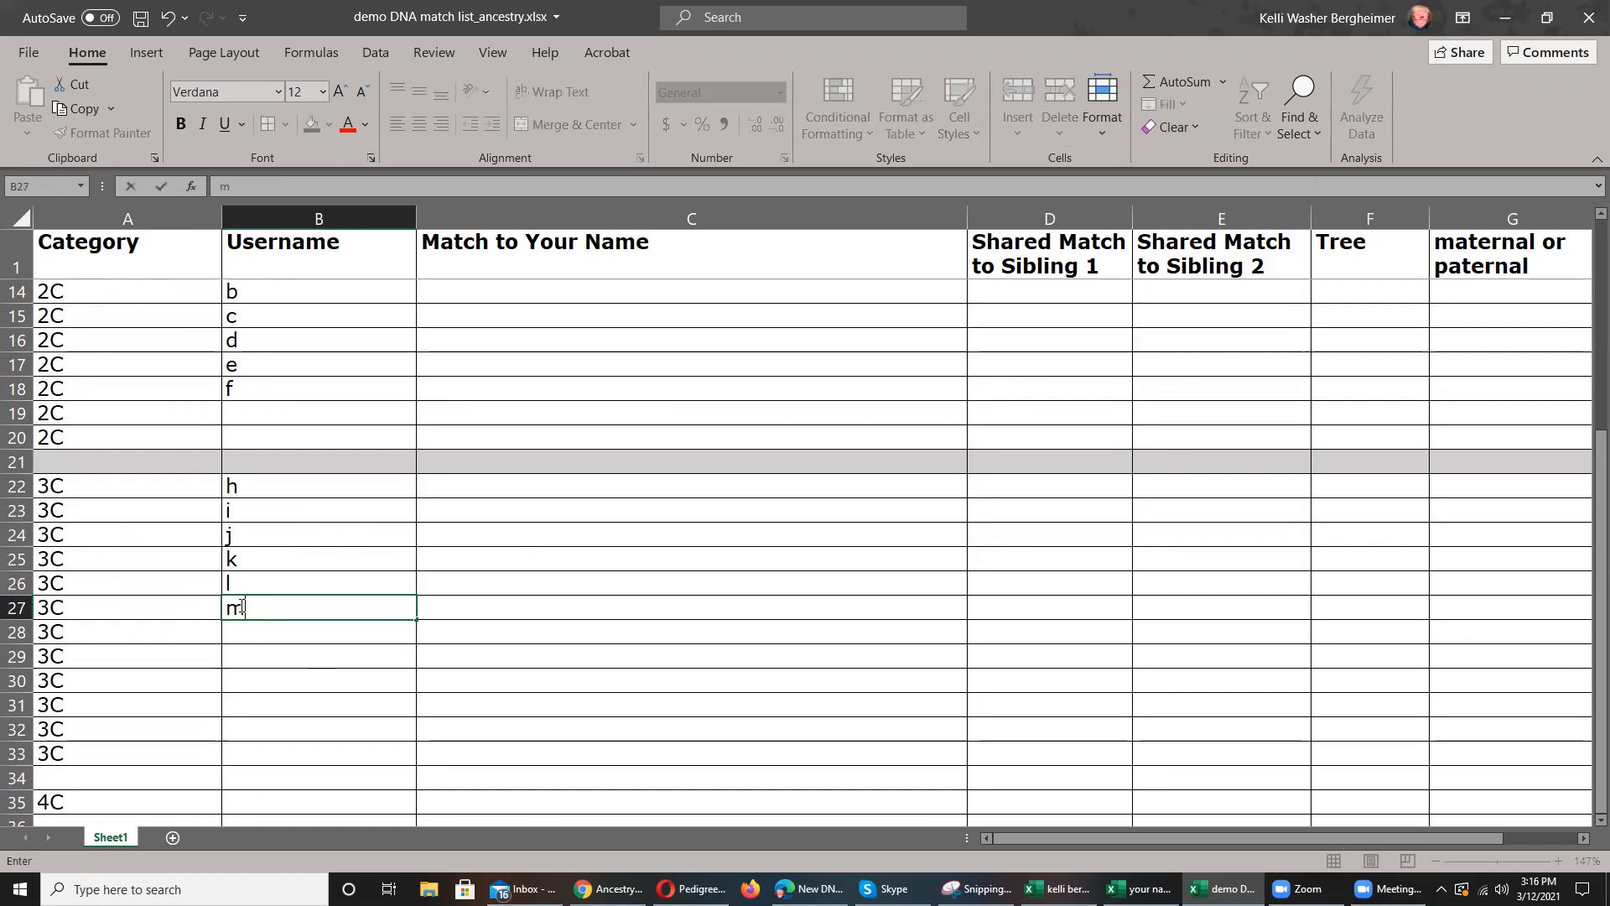
{"action": "left_click", "coordinate": [237, 631]}
{"action": "type", "text": "n"}
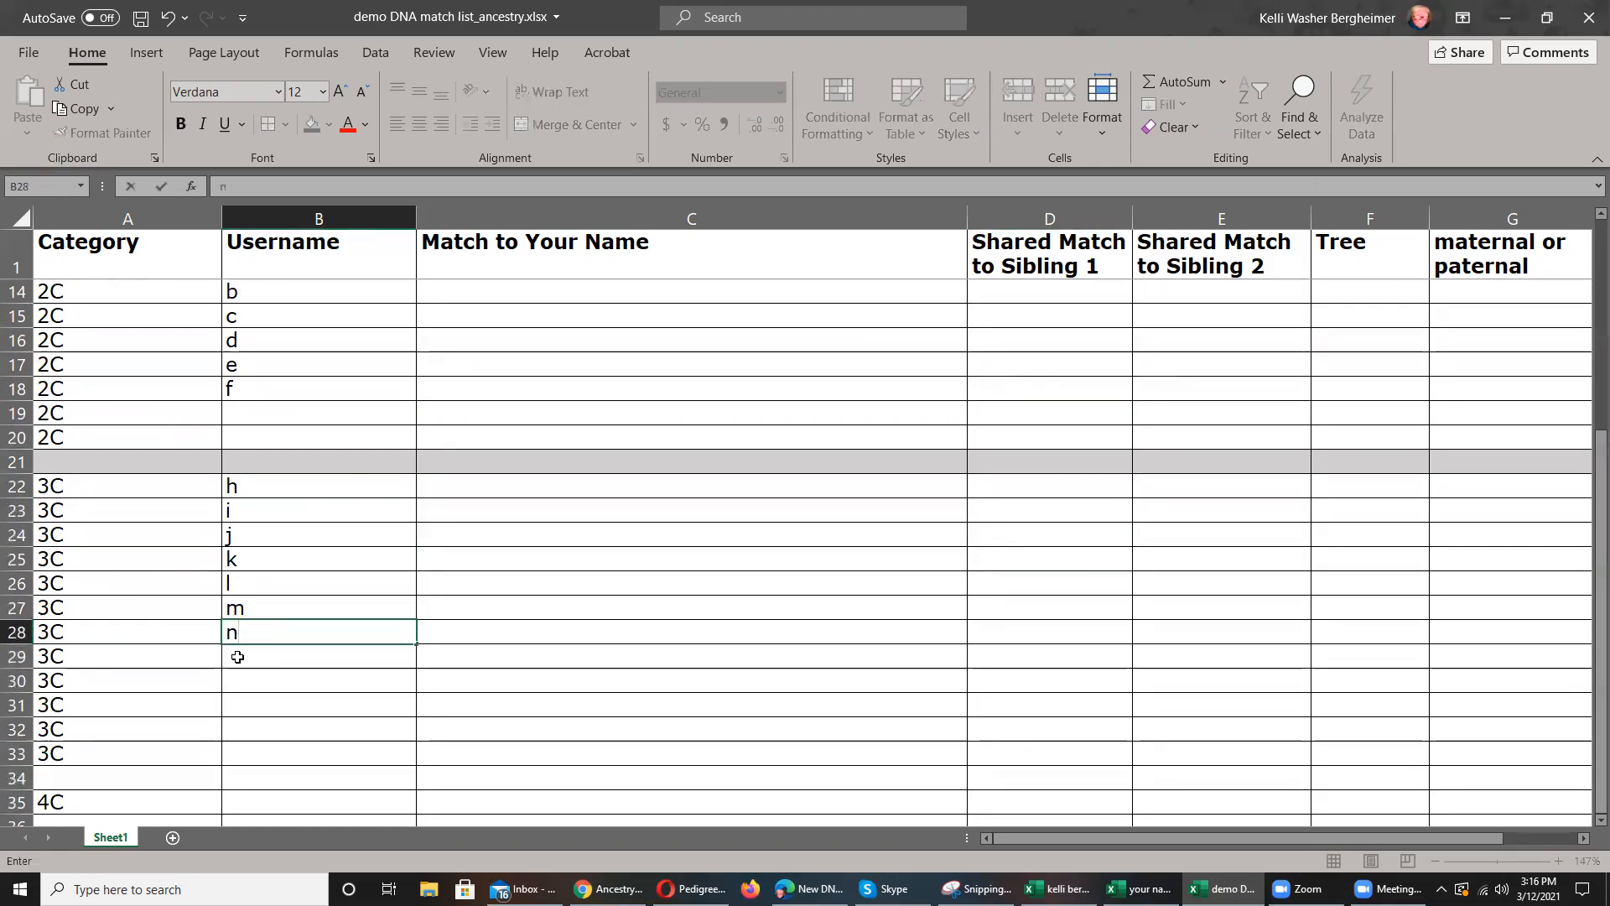
{"action": "key", "text": "Return"}
{"action": "type", "text": "o"}
{"action": "left_click", "coordinate": [241, 679]}
{"action": "type", "text": "p"}
{"action": "left_click", "coordinate": [241, 707]}
{"action": "type", "text": "q"}
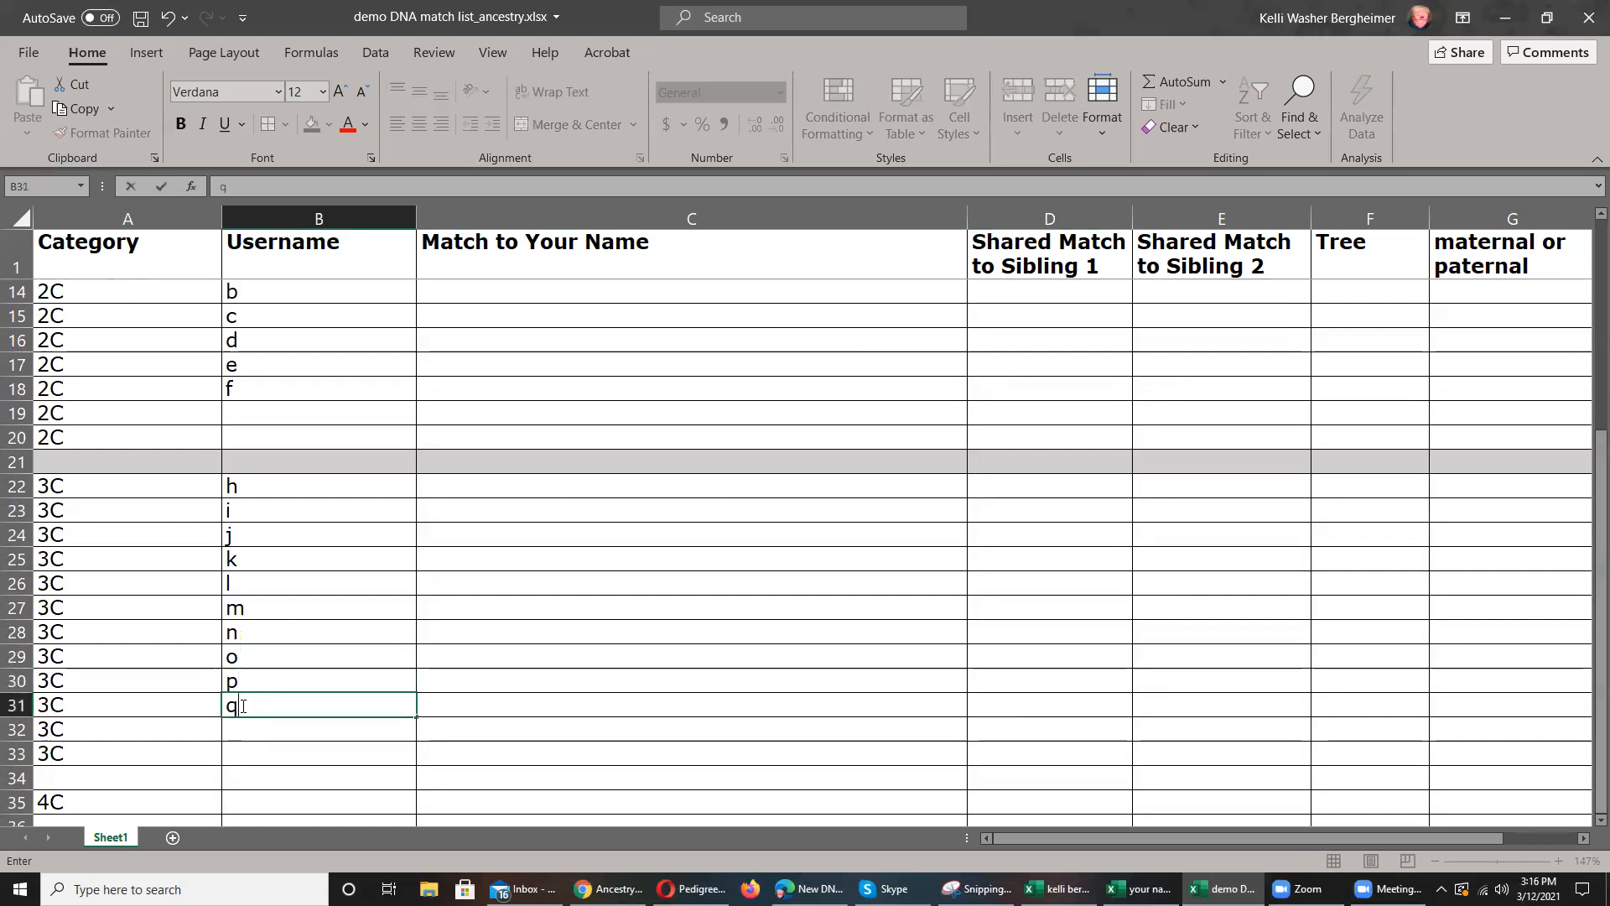
{"action": "left_click", "coordinate": [240, 732]}
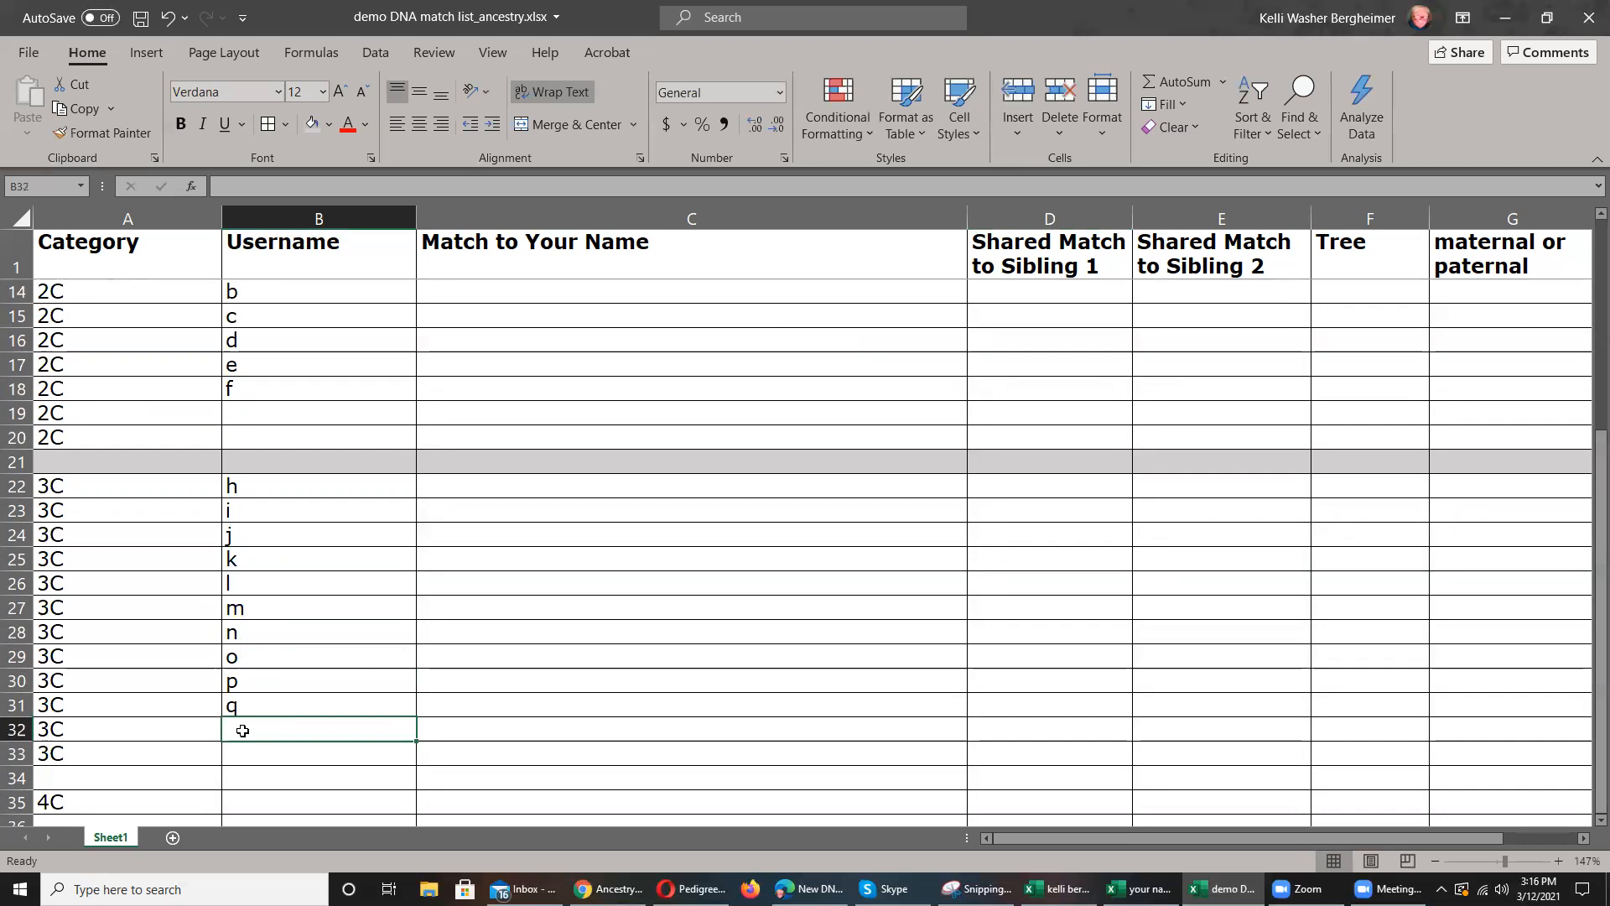
{"action": "type", "text": "r"}
{"action": "left_click", "coordinate": [252, 749]}
{"action": "type", "text": "s"}
- Shade row 34 grey as the separator between the 3C and 4C categories
{"action": "left_click", "coordinate": [20, 779]}
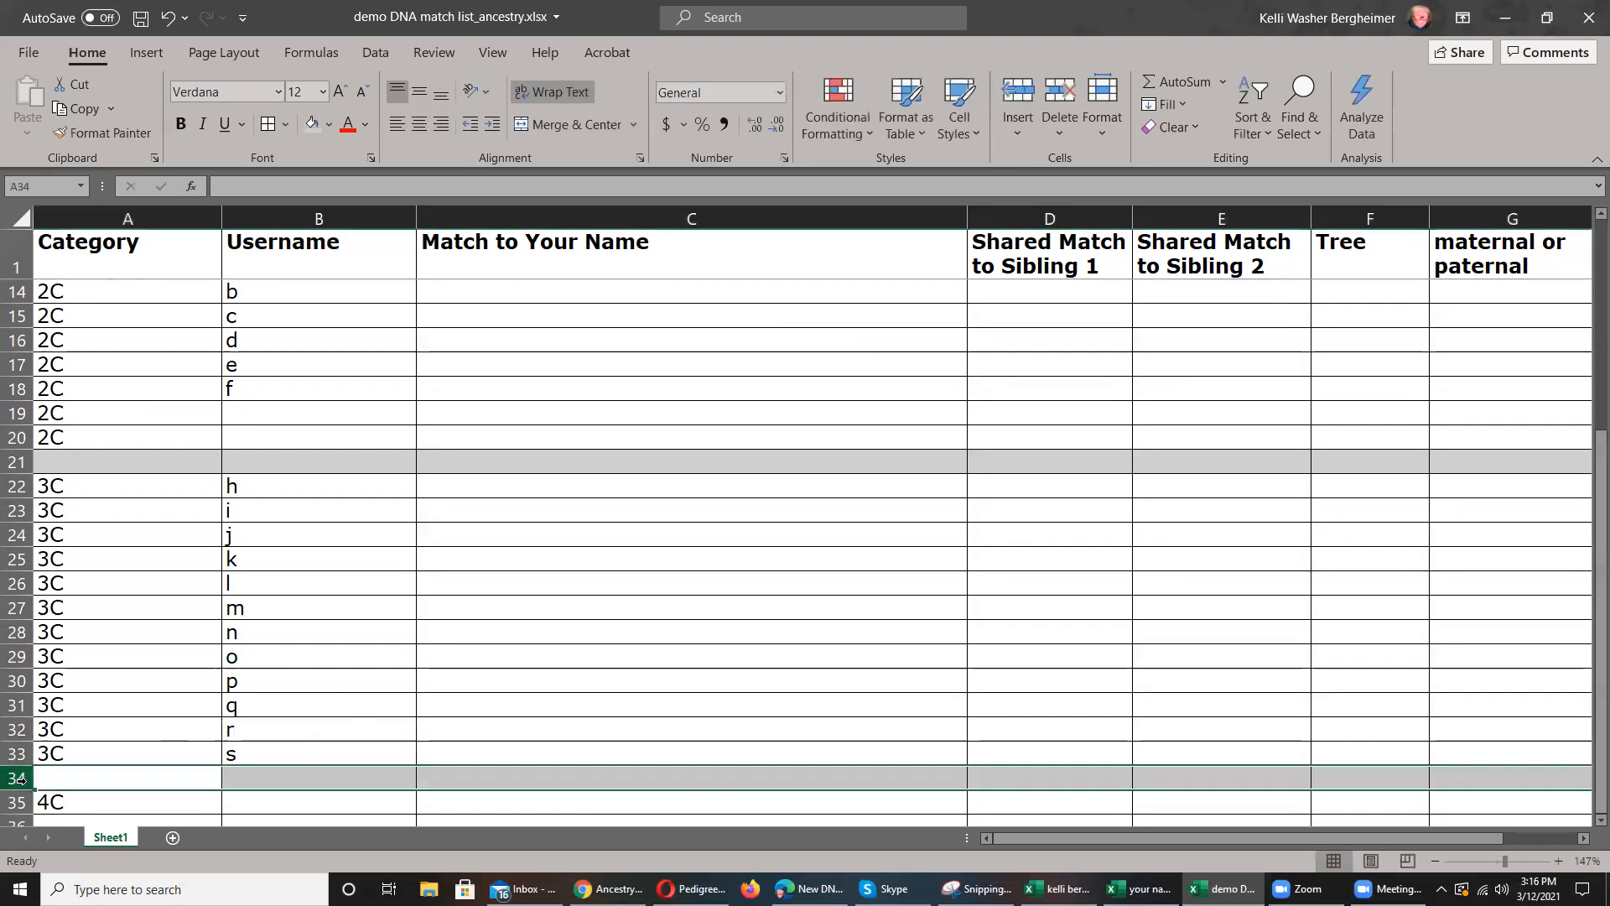
{"action": "left_click", "coordinate": [312, 124]}
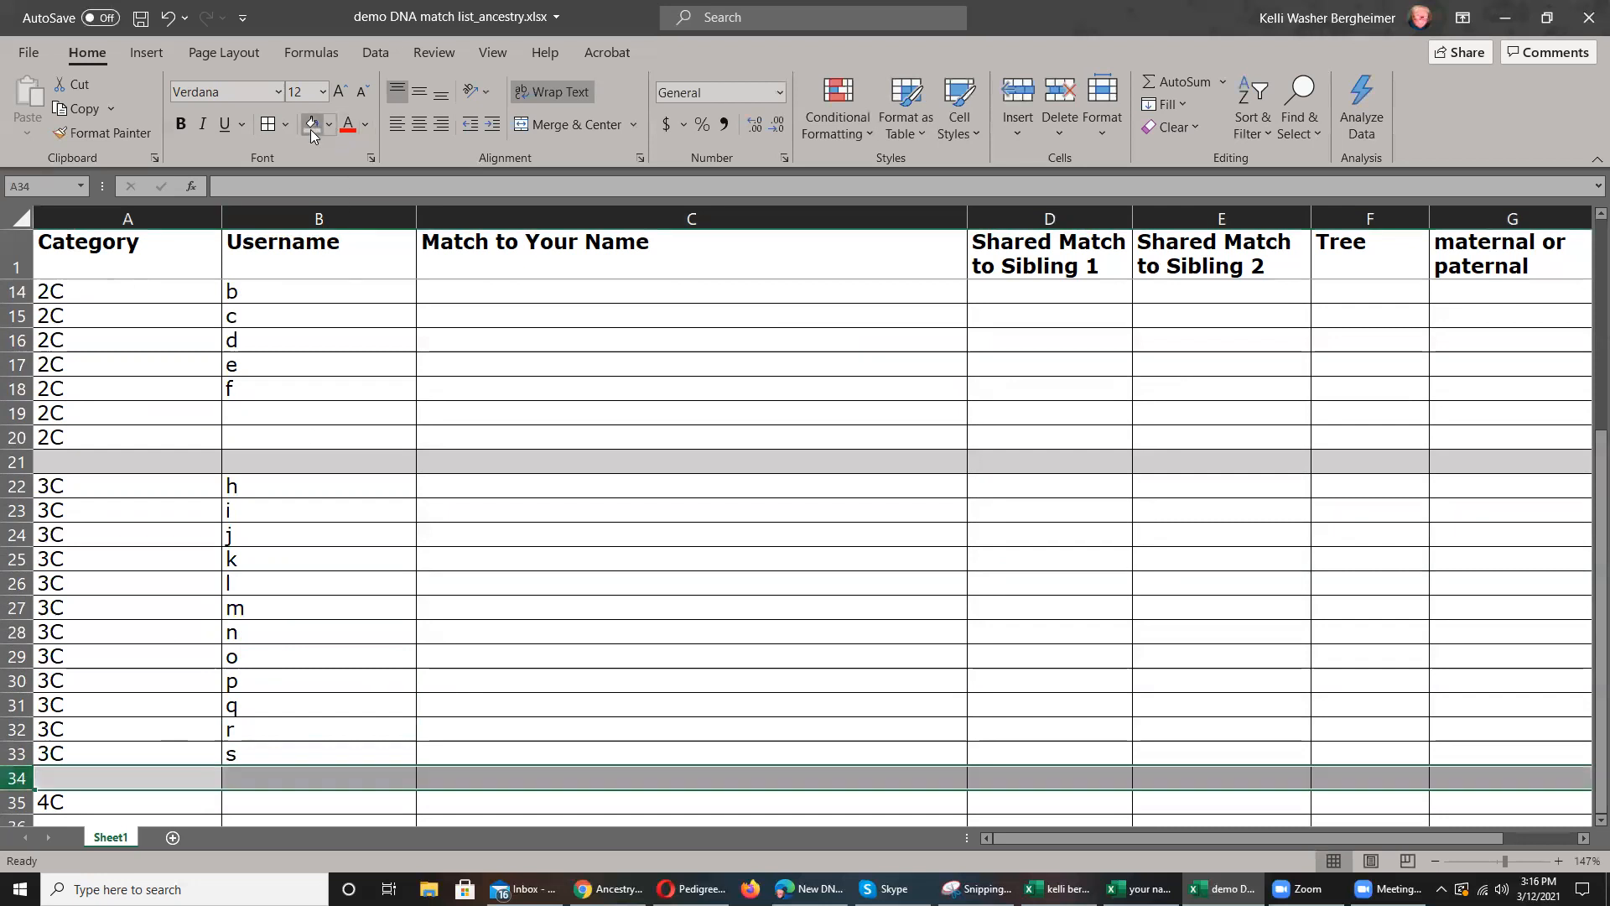
{"action": "left_click", "coordinate": [556, 628]}
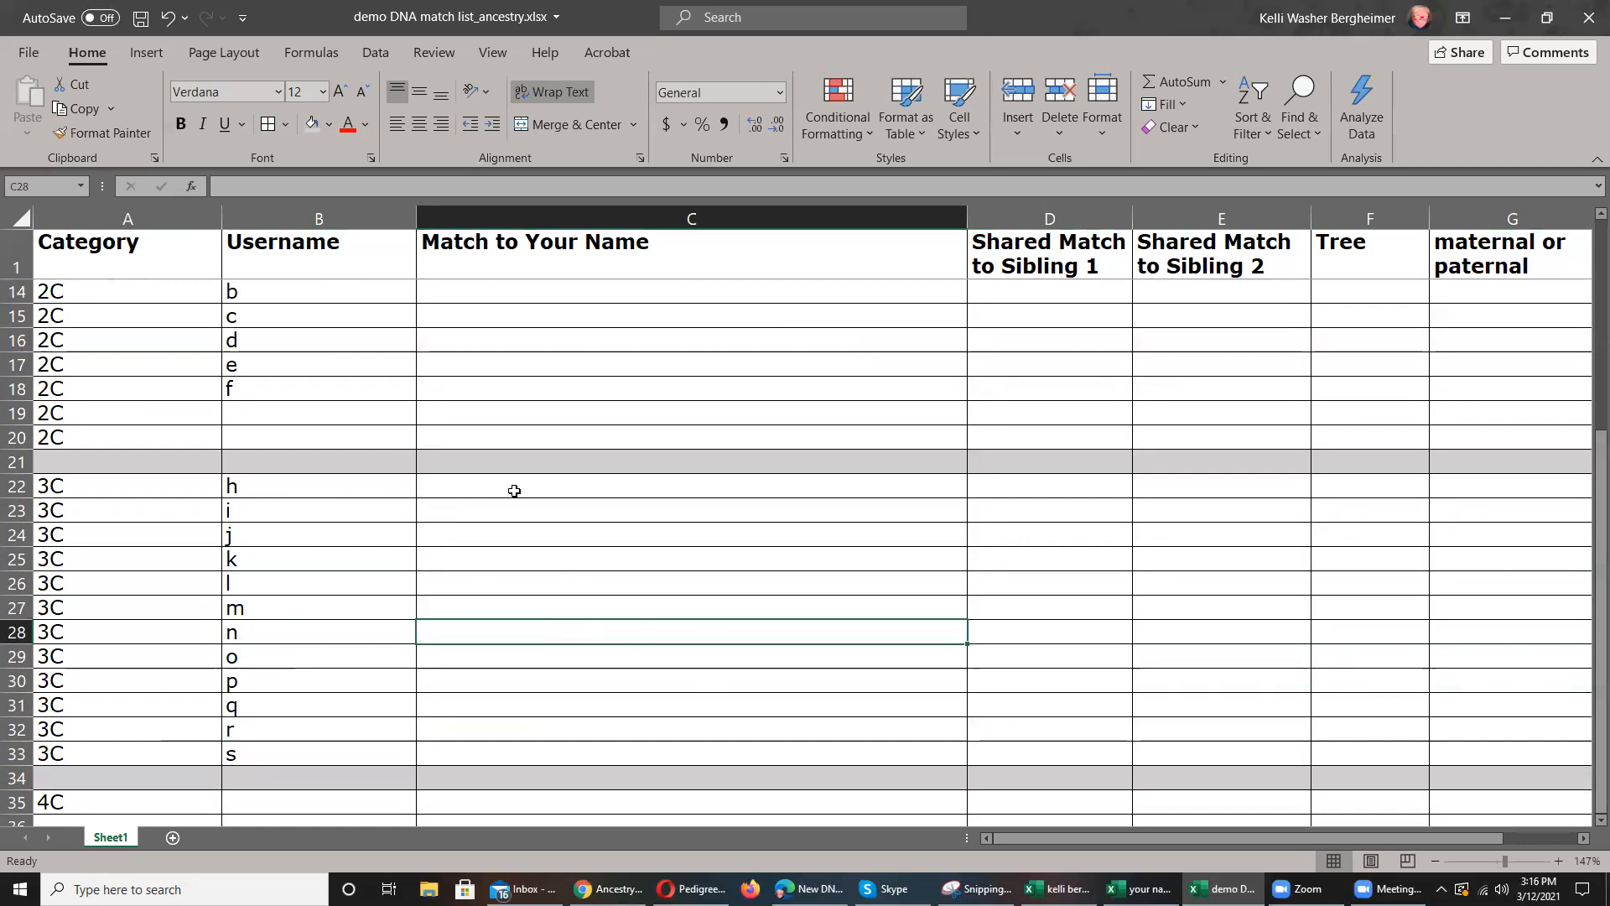
{"action": "left_click_drag", "start_coordinate": [519, 488], "coordinate": [531, 758]}
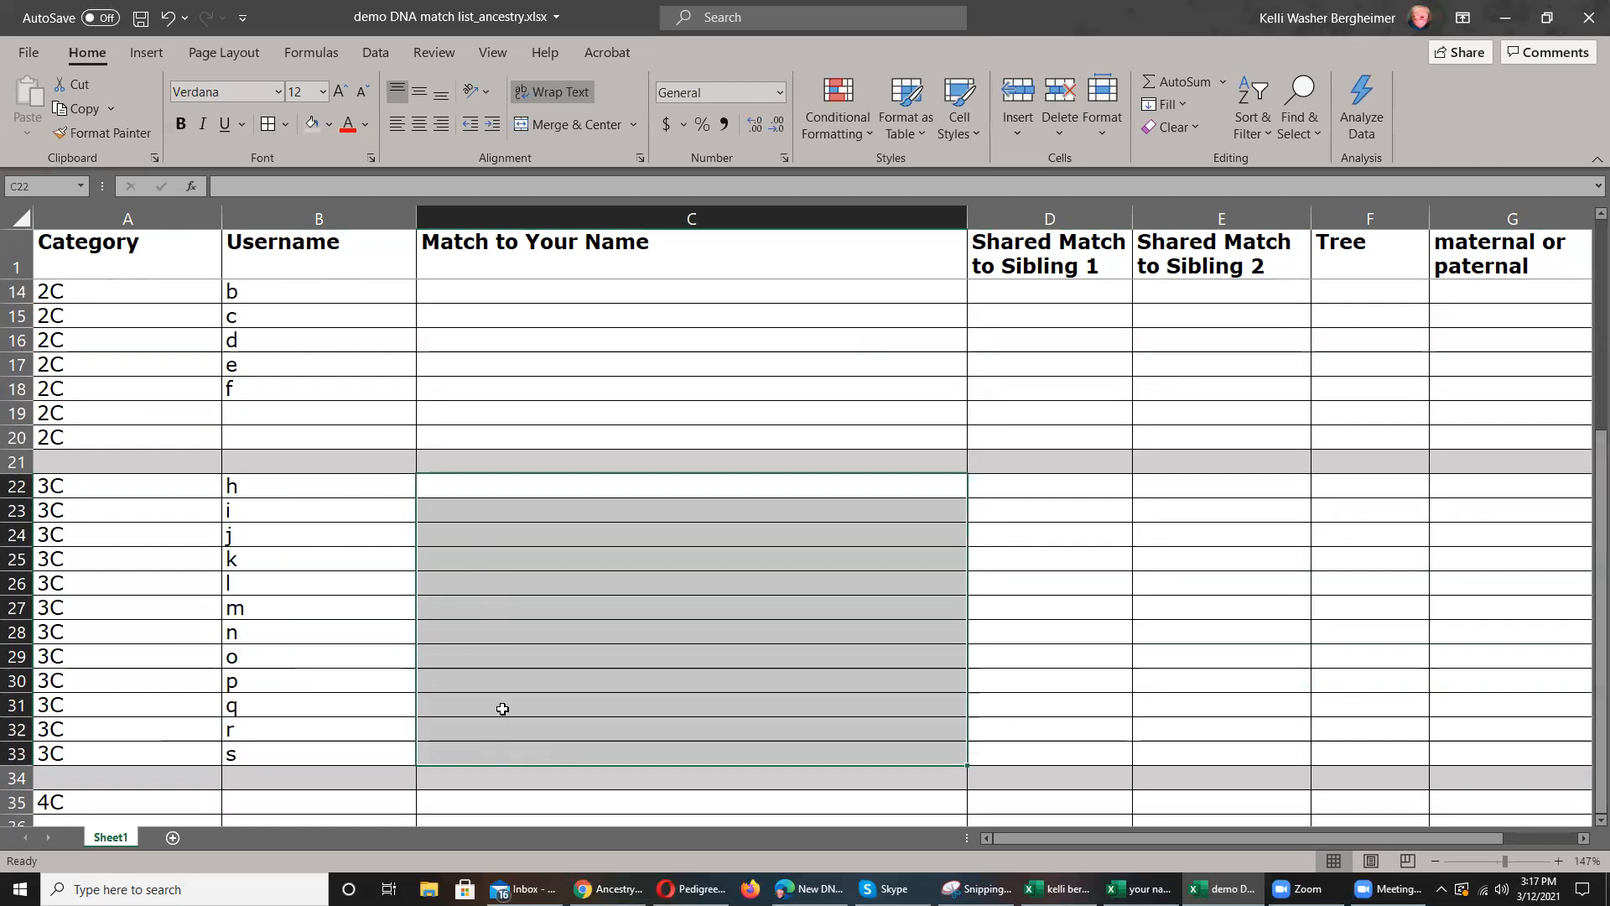
- Under Shared Match to Sibling 1, enter yes in D22, no in D26, yes in D27 and no in D33
{"action": "left_click", "coordinate": [1039, 489]}
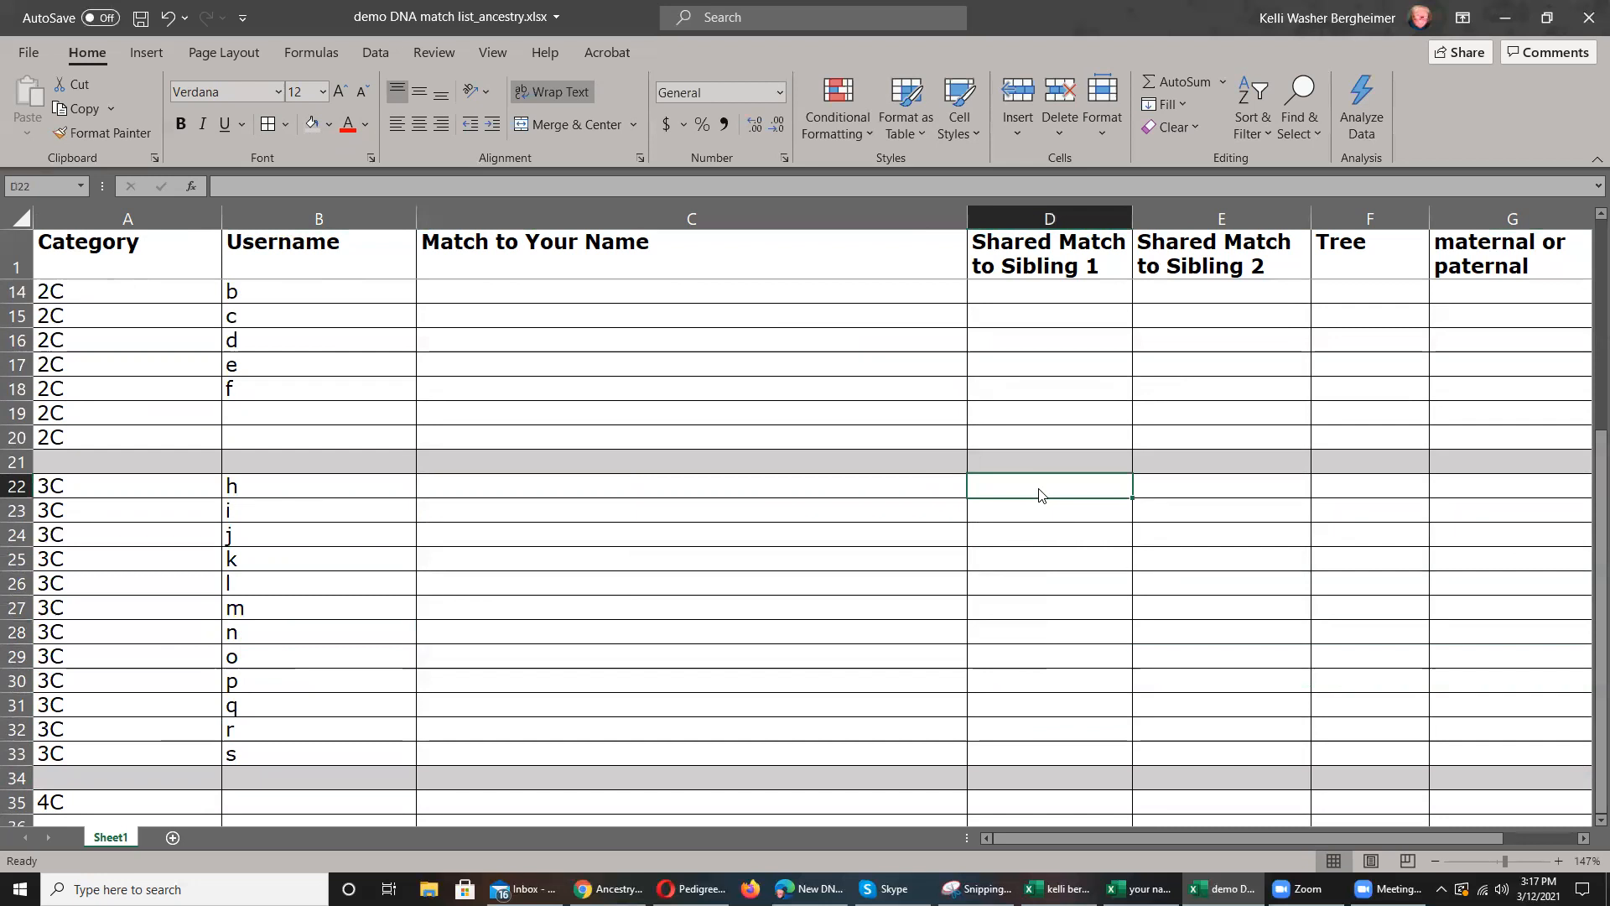
{"action": "type", "text": "es"}
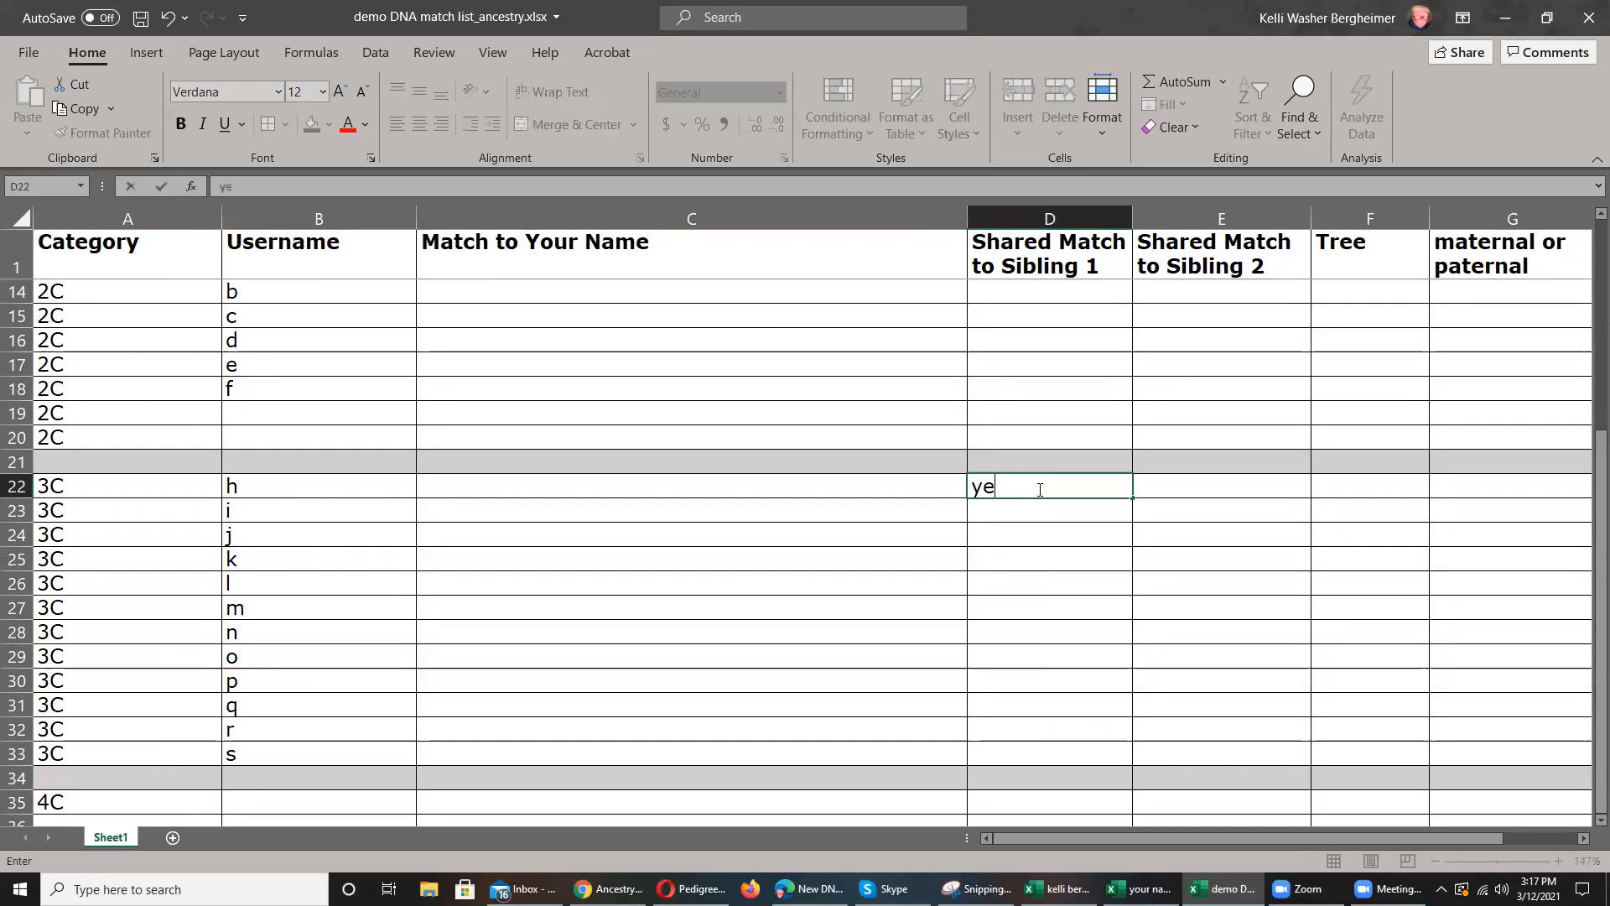
{"action": "left_click", "coordinate": [1009, 543]}
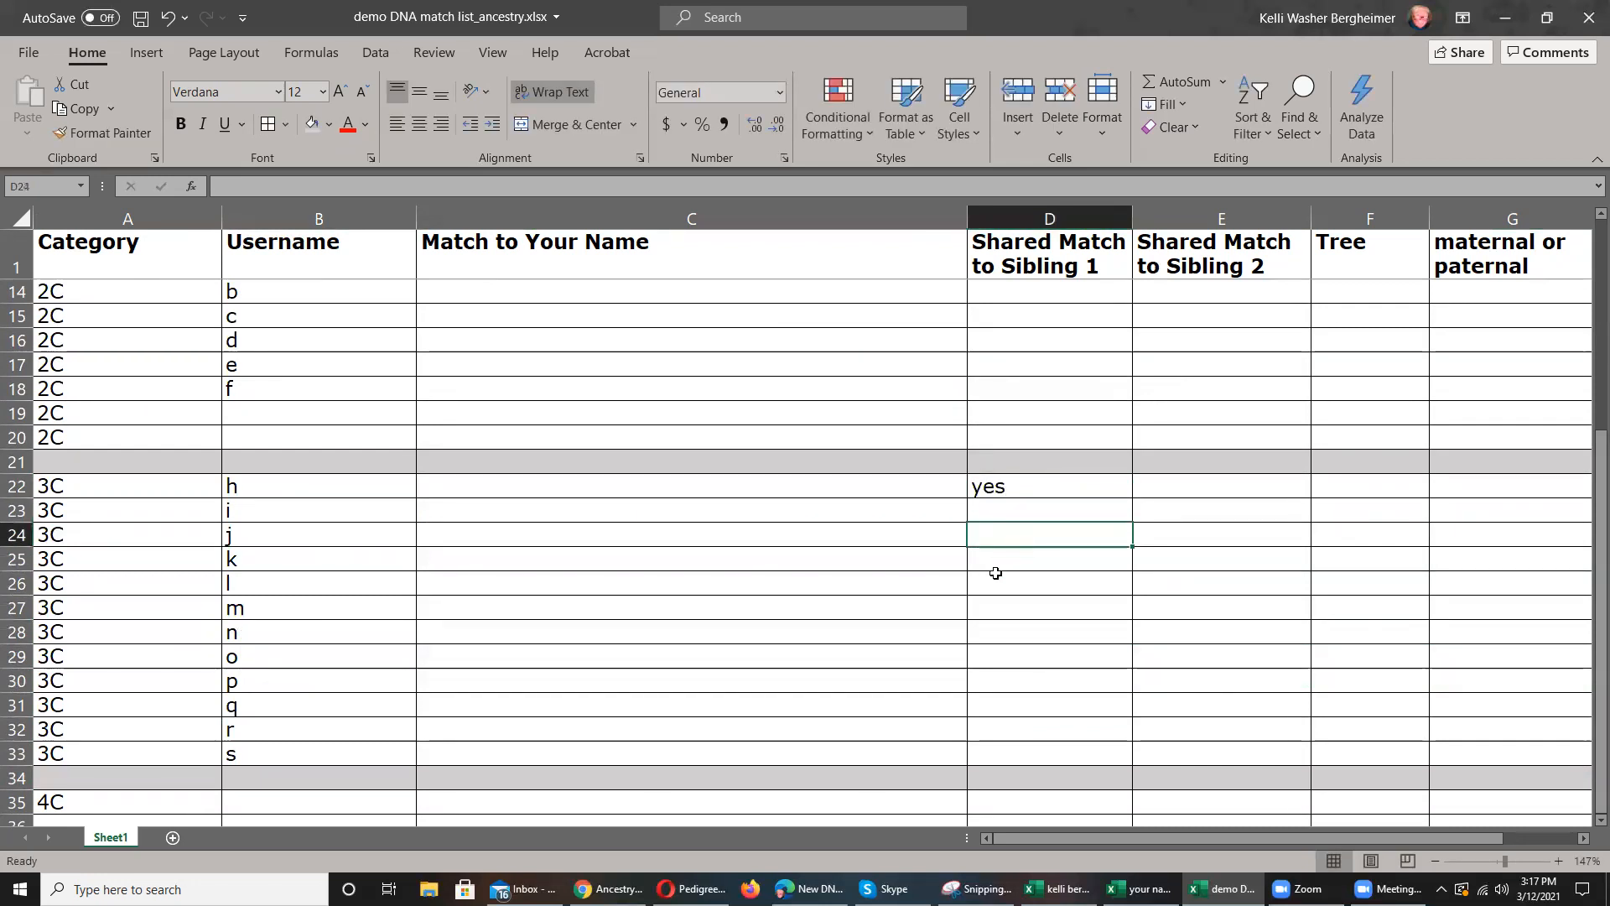
{"action": "left_click", "coordinate": [997, 579]}
{"action": "type", "text": "no"}
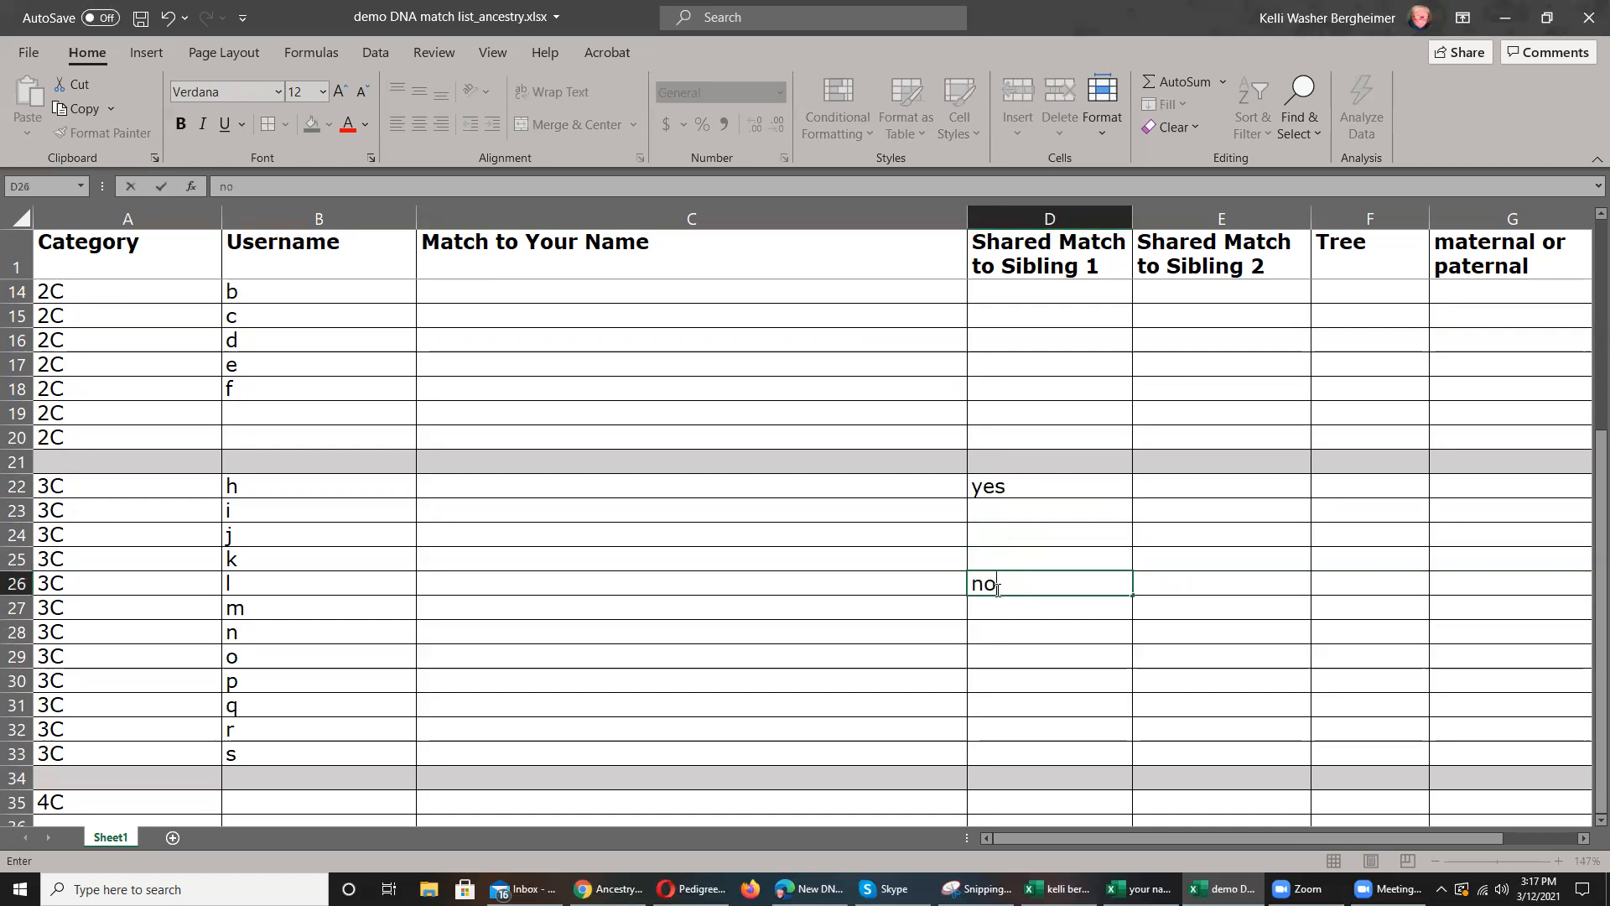
{"action": "left_click", "coordinate": [1001, 612]}
{"action": "type", "text": "yes"}
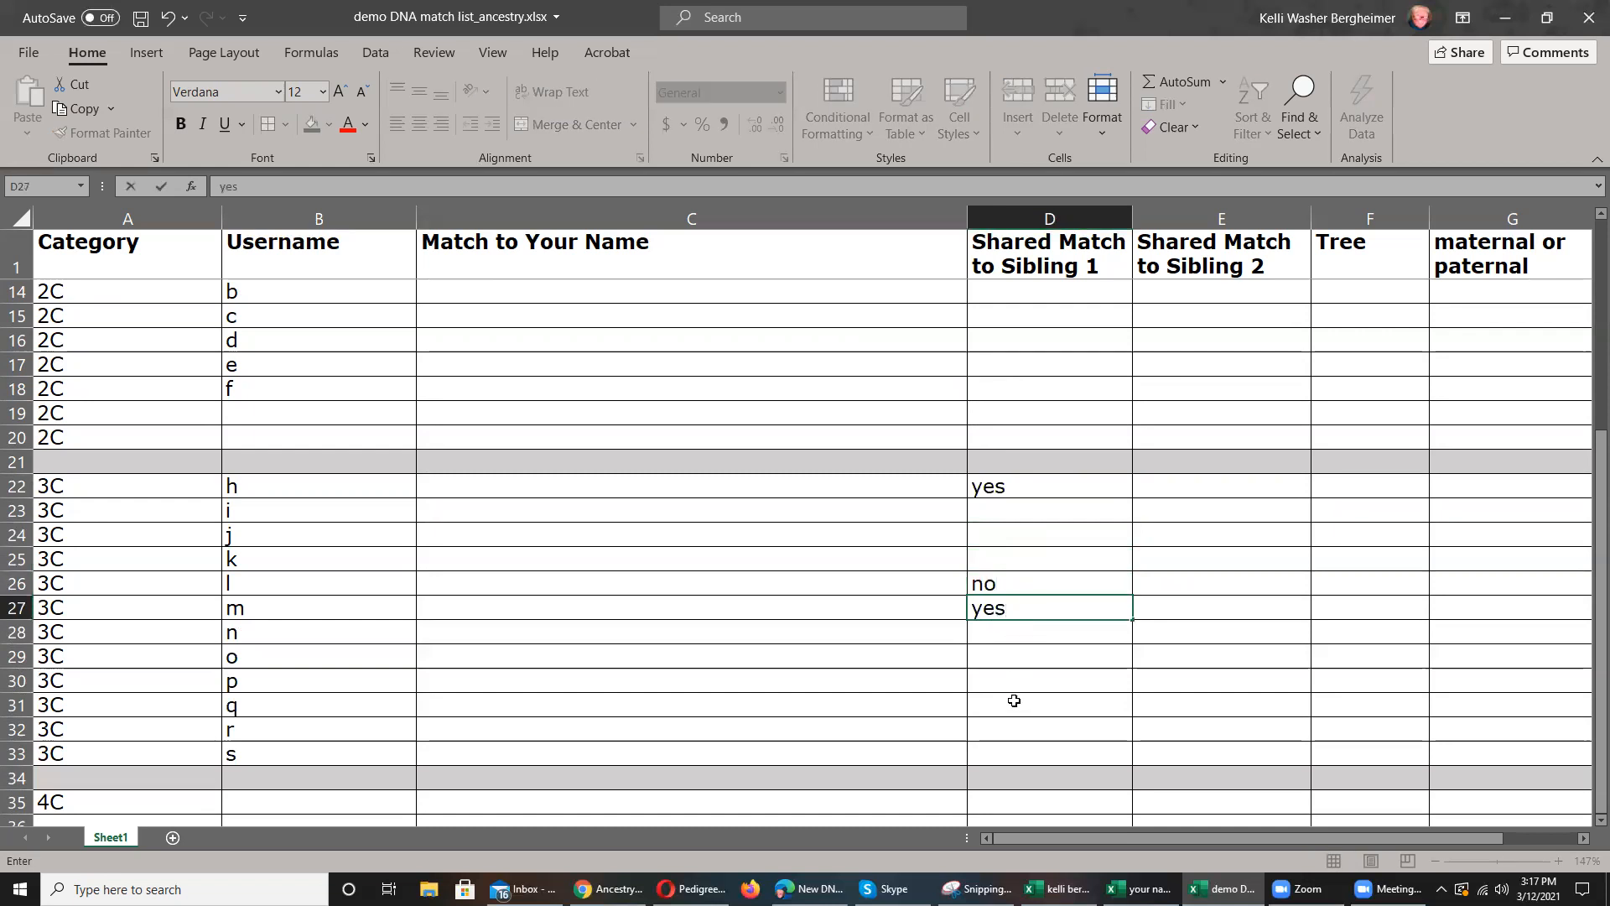
{"action": "left_click", "coordinate": [999, 752]}
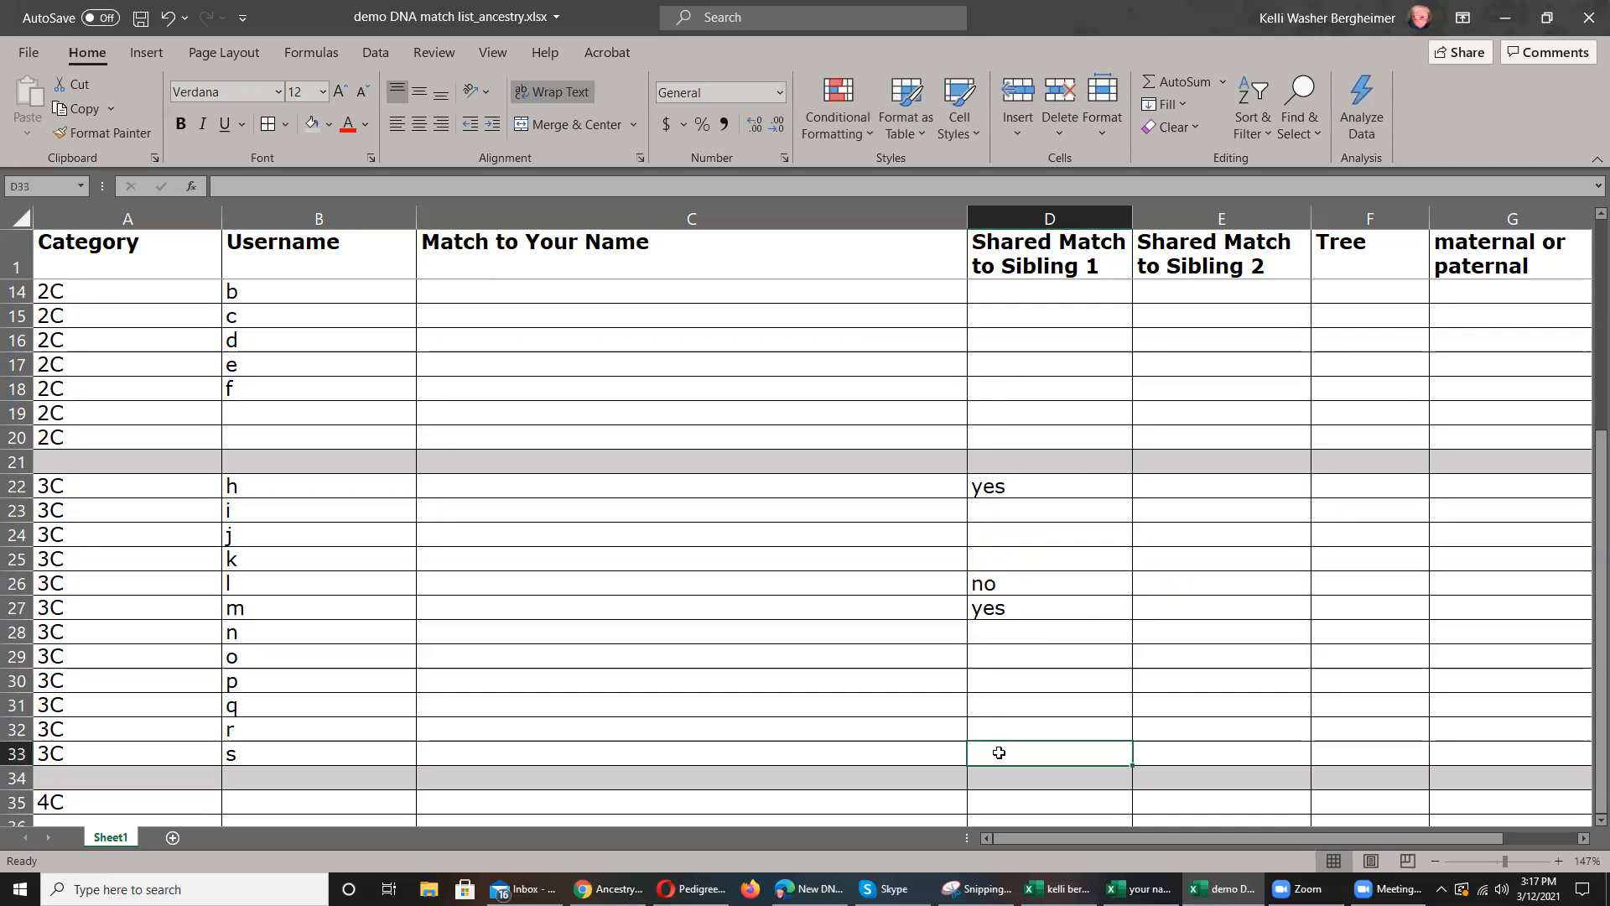
{"action": "type", "text": "no"}
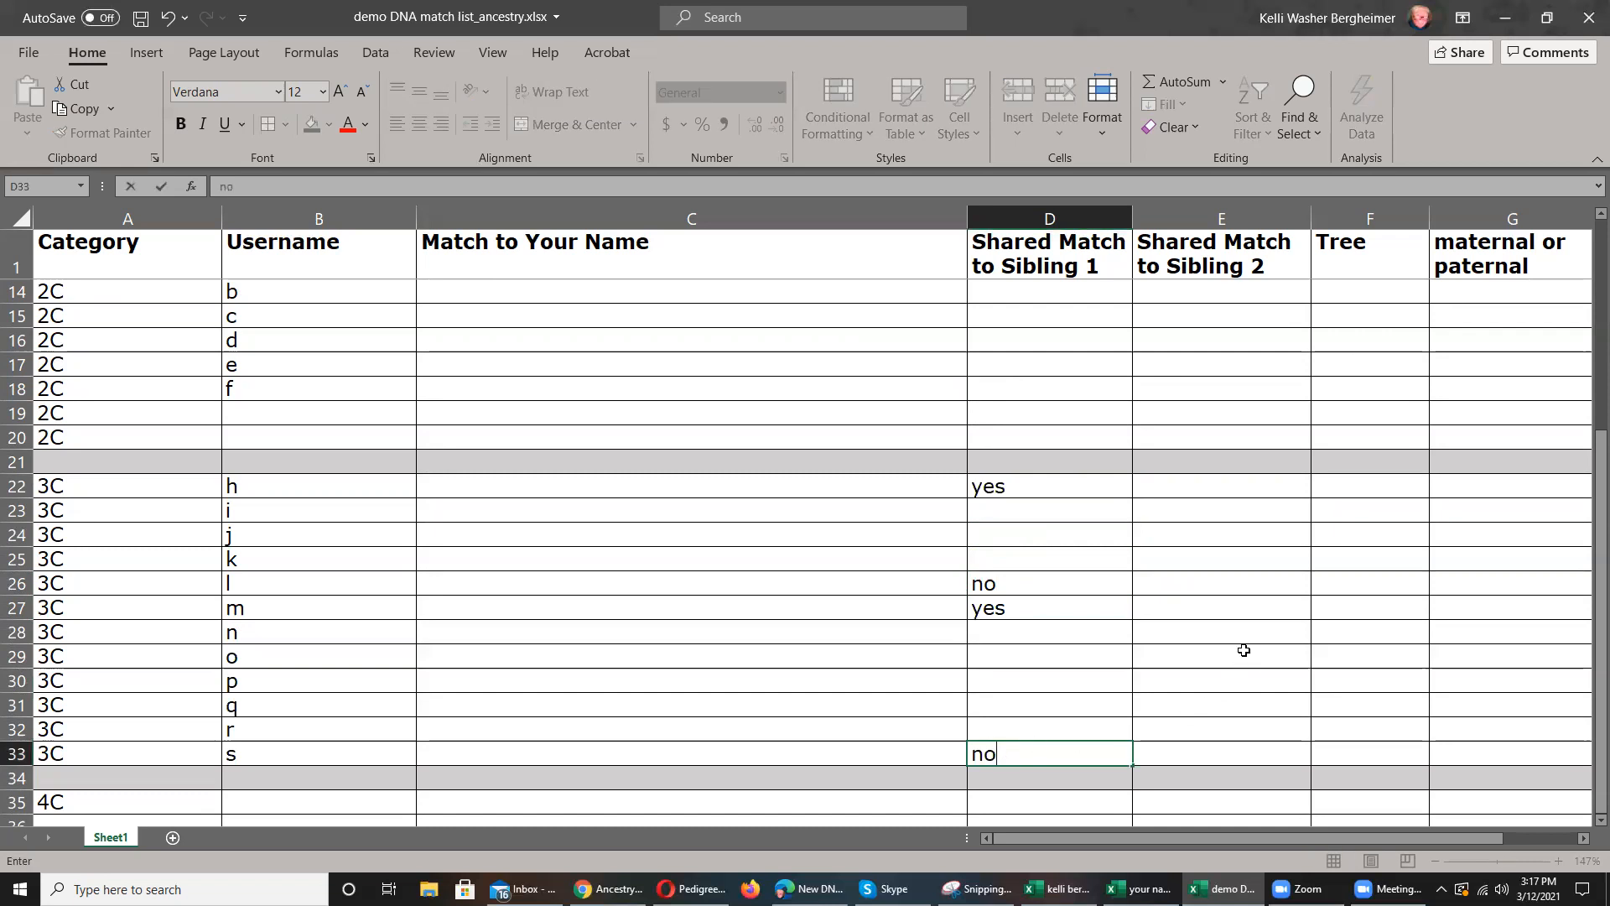
- Fill yes down from D22 through D25 and from D27 through D32, keeping the no entries in D26 and D33
{"action": "left_click_drag", "start_coordinate": [1032, 486], "coordinate": [1032, 556]}
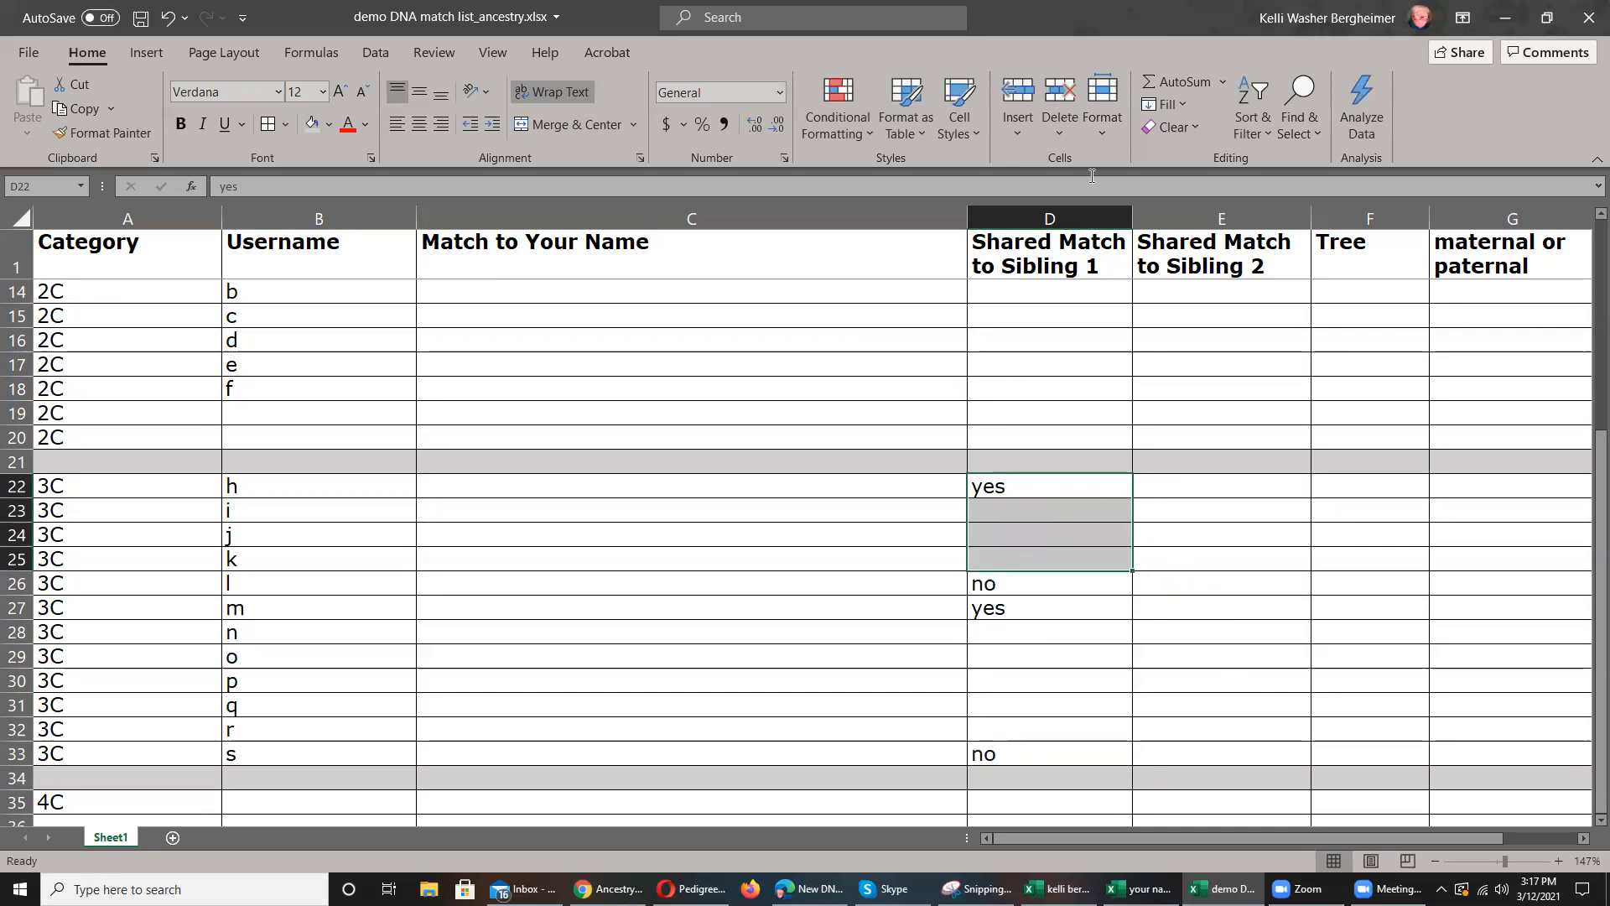
{"action": "left_click", "coordinate": [1179, 106]}
{"action": "left_click", "coordinate": [1176, 130]}
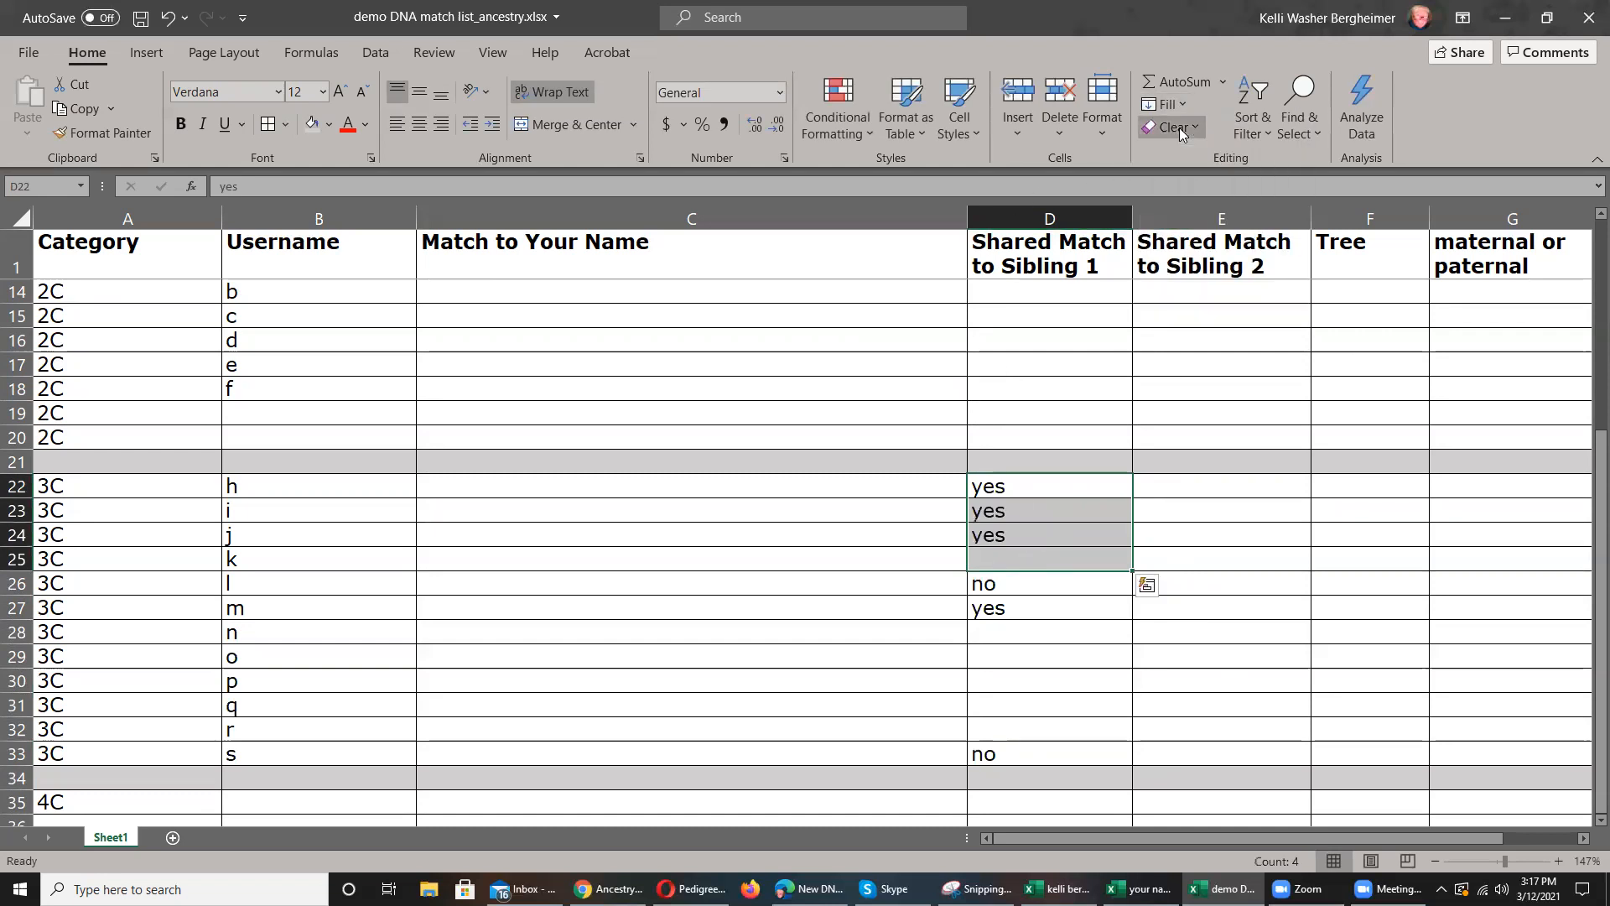
{"action": "left_click_drag", "start_coordinate": [1012, 609], "coordinate": [1012, 726]}
{"action": "left_click", "coordinate": [1169, 104]}
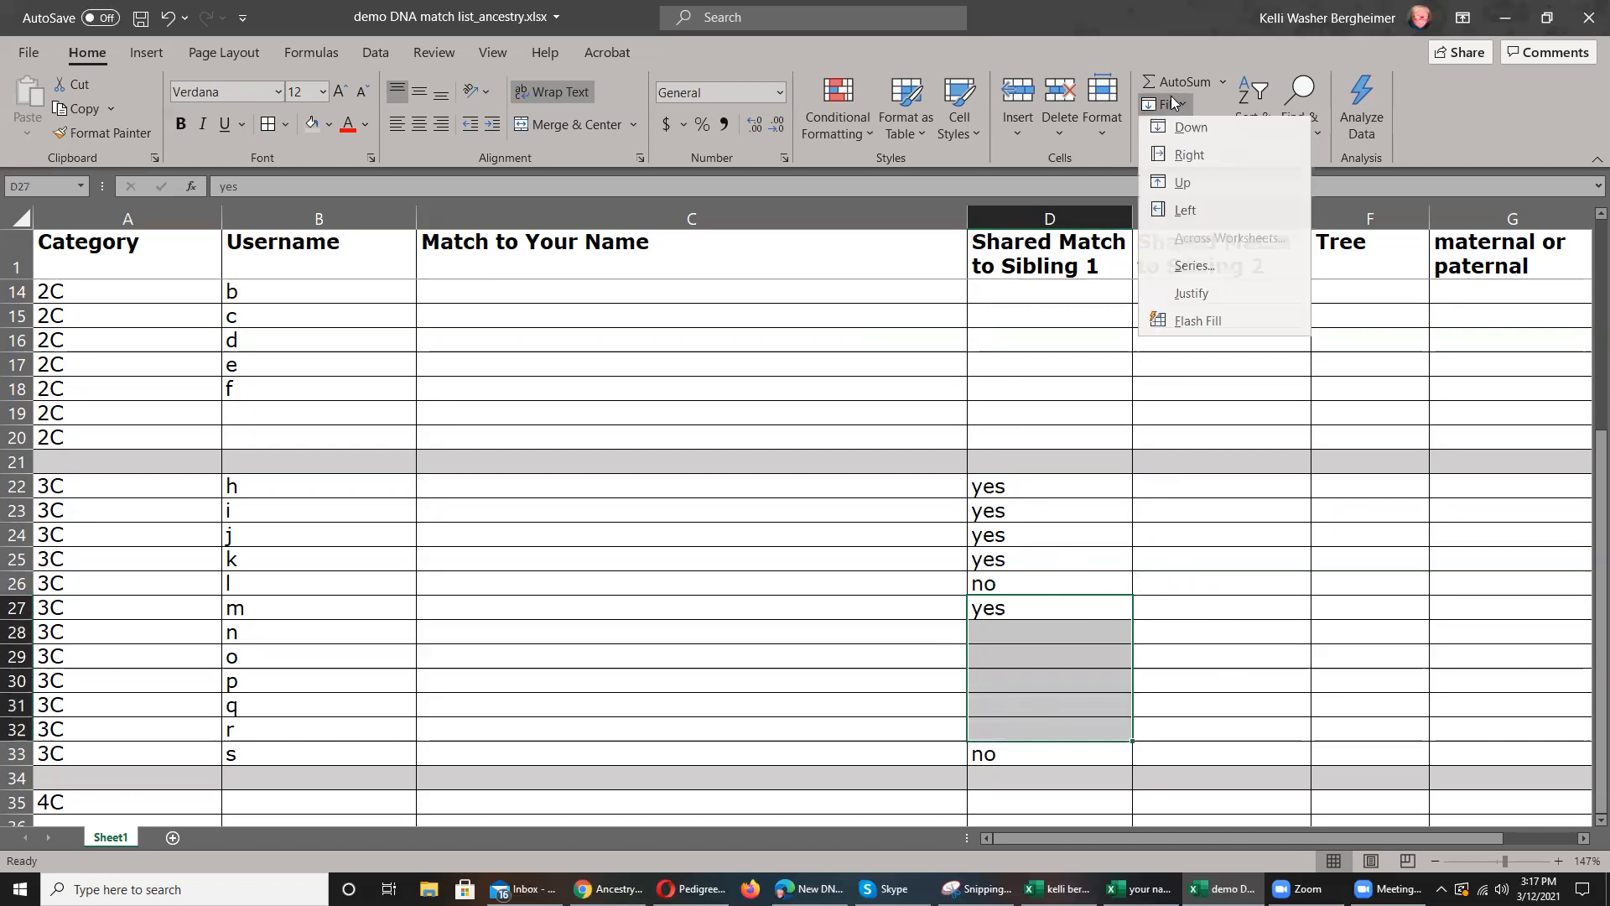
{"action": "left_click", "coordinate": [1181, 134]}
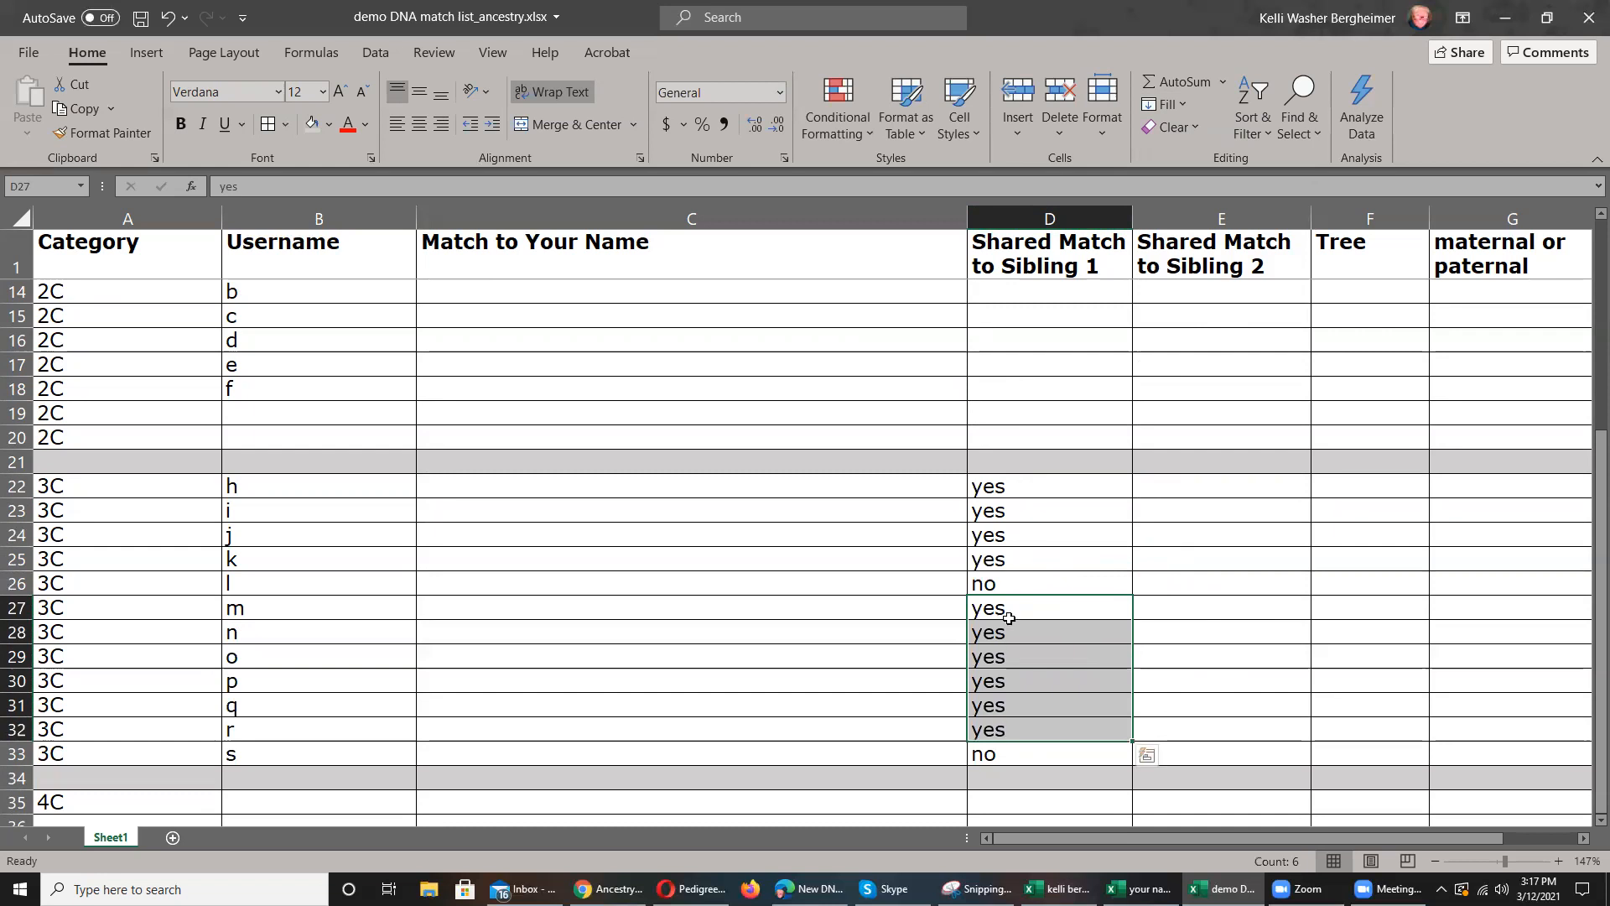
{"action": "left_click", "coordinate": [1004, 582]}
{"action": "left_click", "coordinate": [1001, 756]}
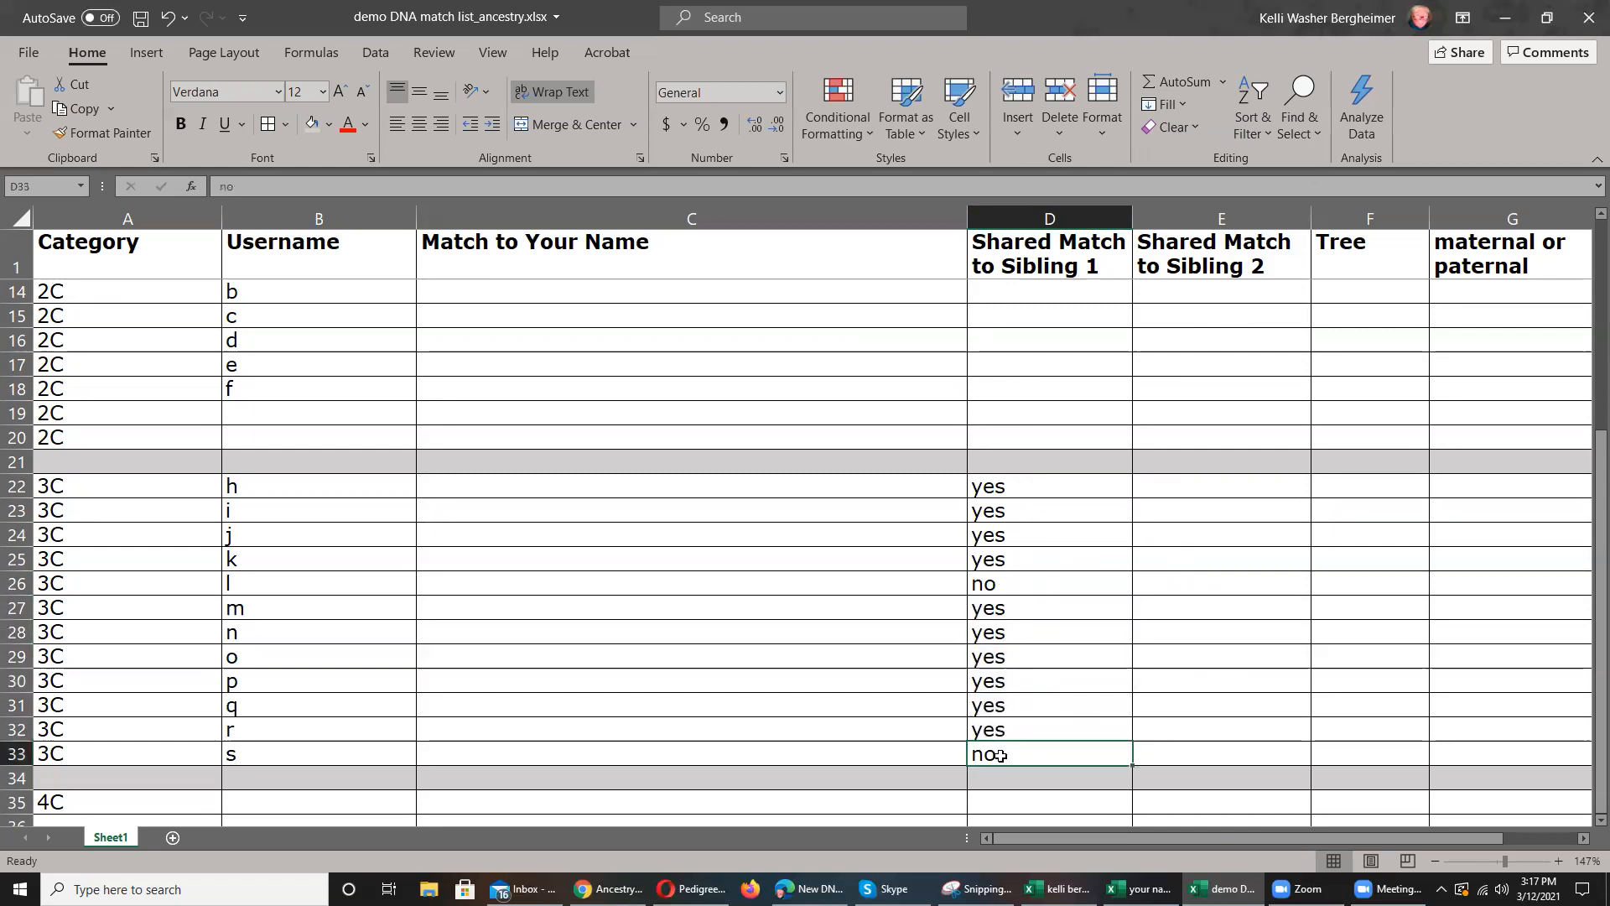
- Under Shared Match to Sibling 2, enter no in E22 and yes in E23, filling yes down through E33
{"action": "left_click", "coordinate": [1202, 491]}
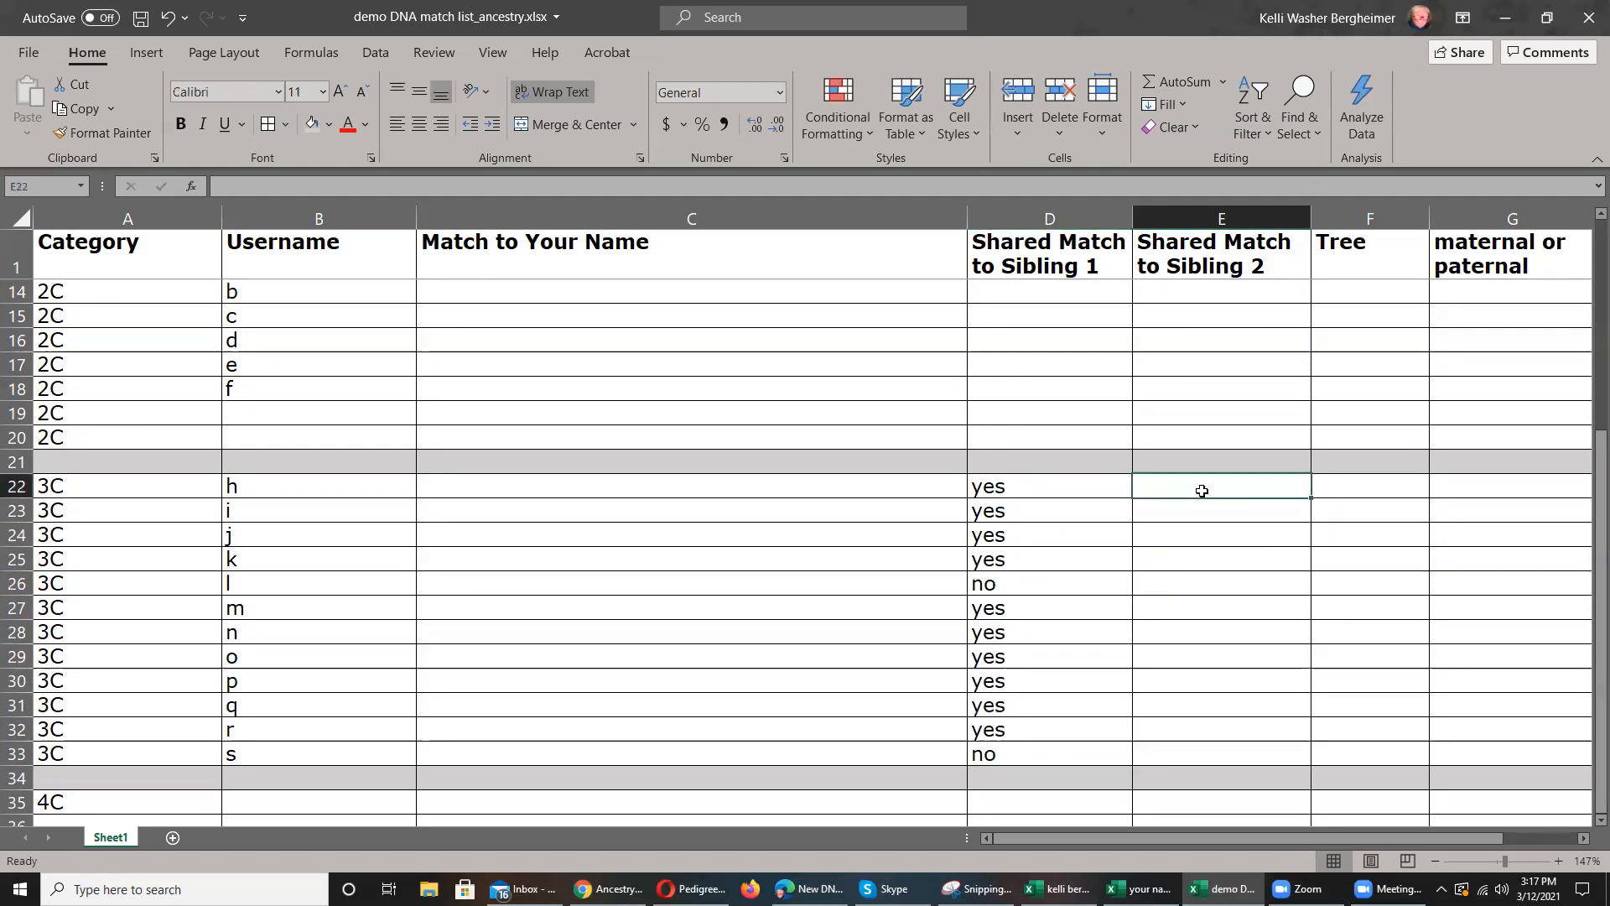
{"action": "type", "text": "no"}
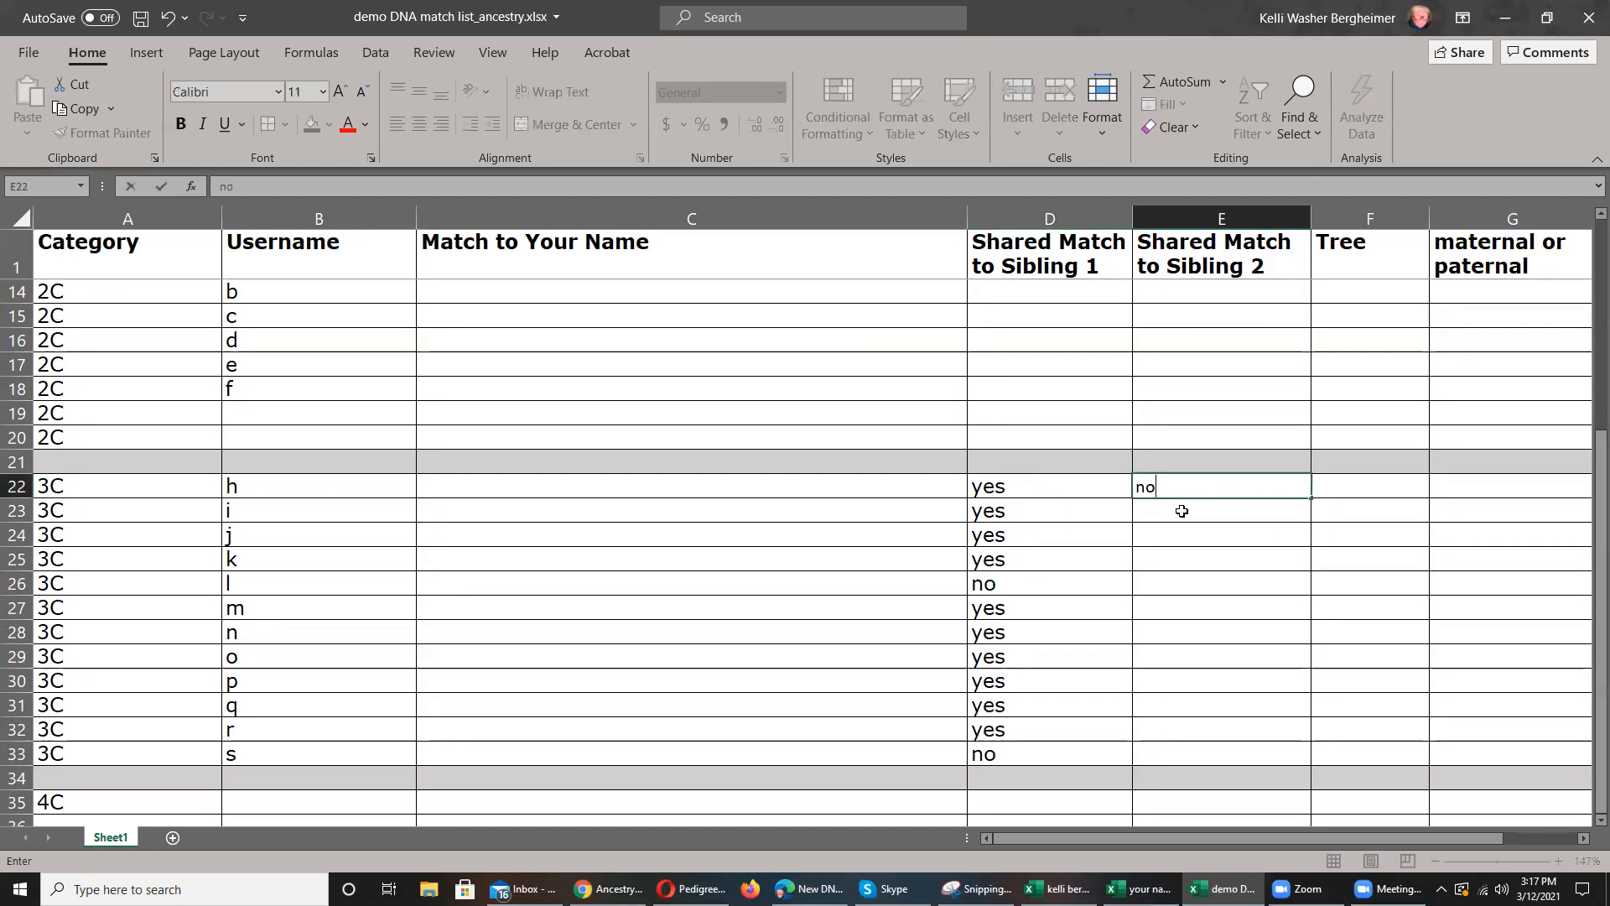
{"action": "left_click", "coordinate": [1180, 510]}
{"action": "type", "text": "yes"}
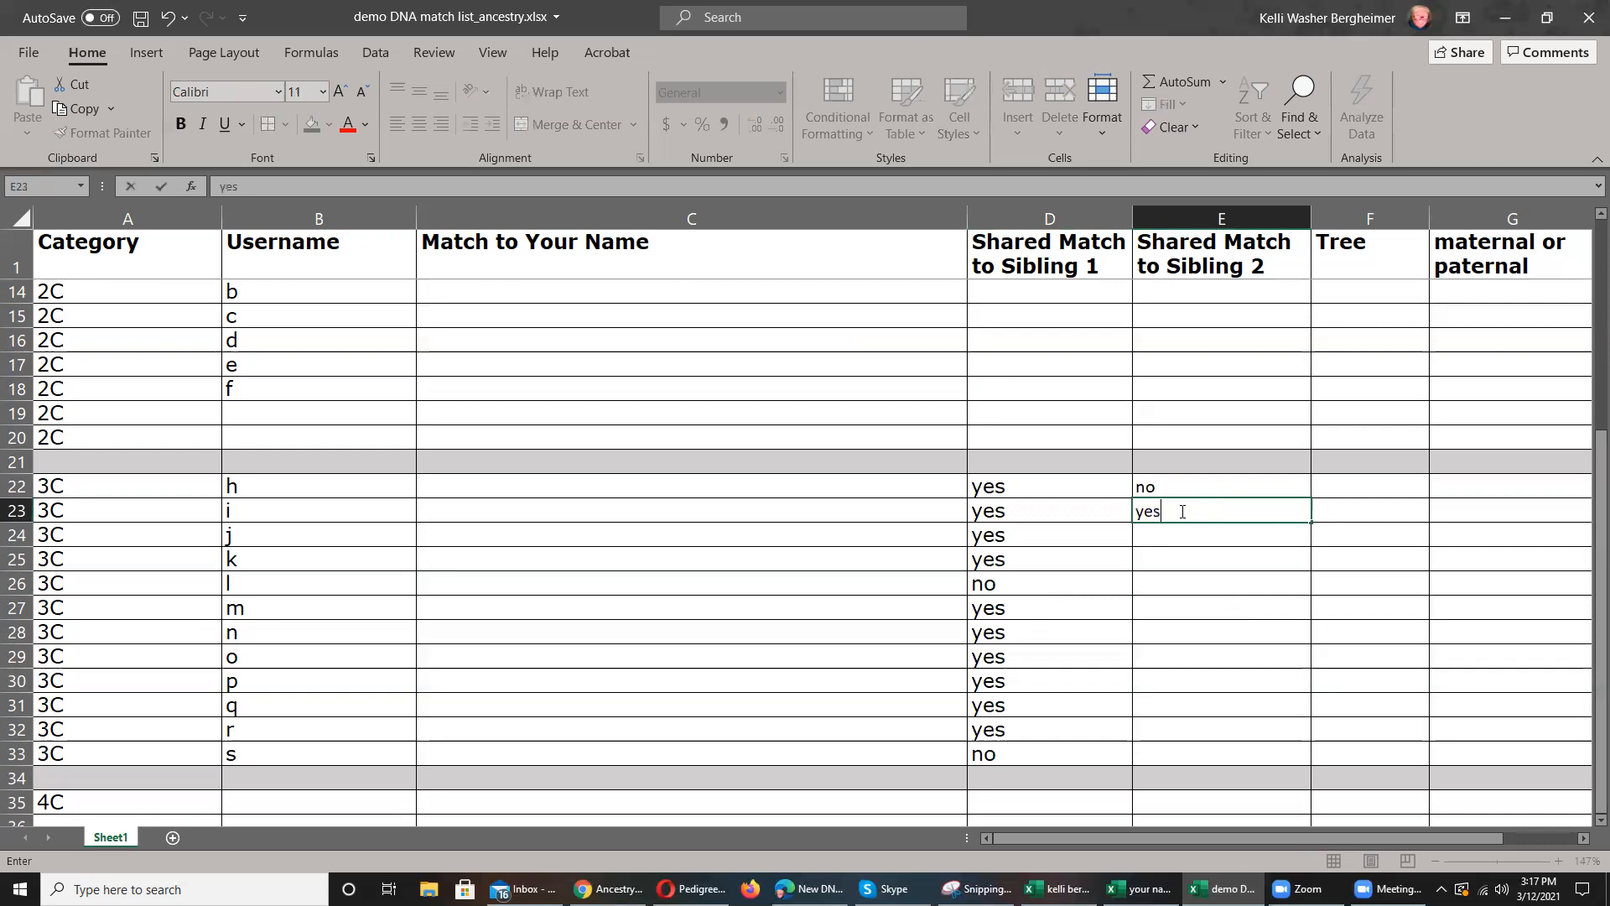
{"action": "left_click", "coordinate": [1169, 536]}
{"action": "left_click_drag", "start_coordinate": [1169, 507], "coordinate": [1194, 746]}
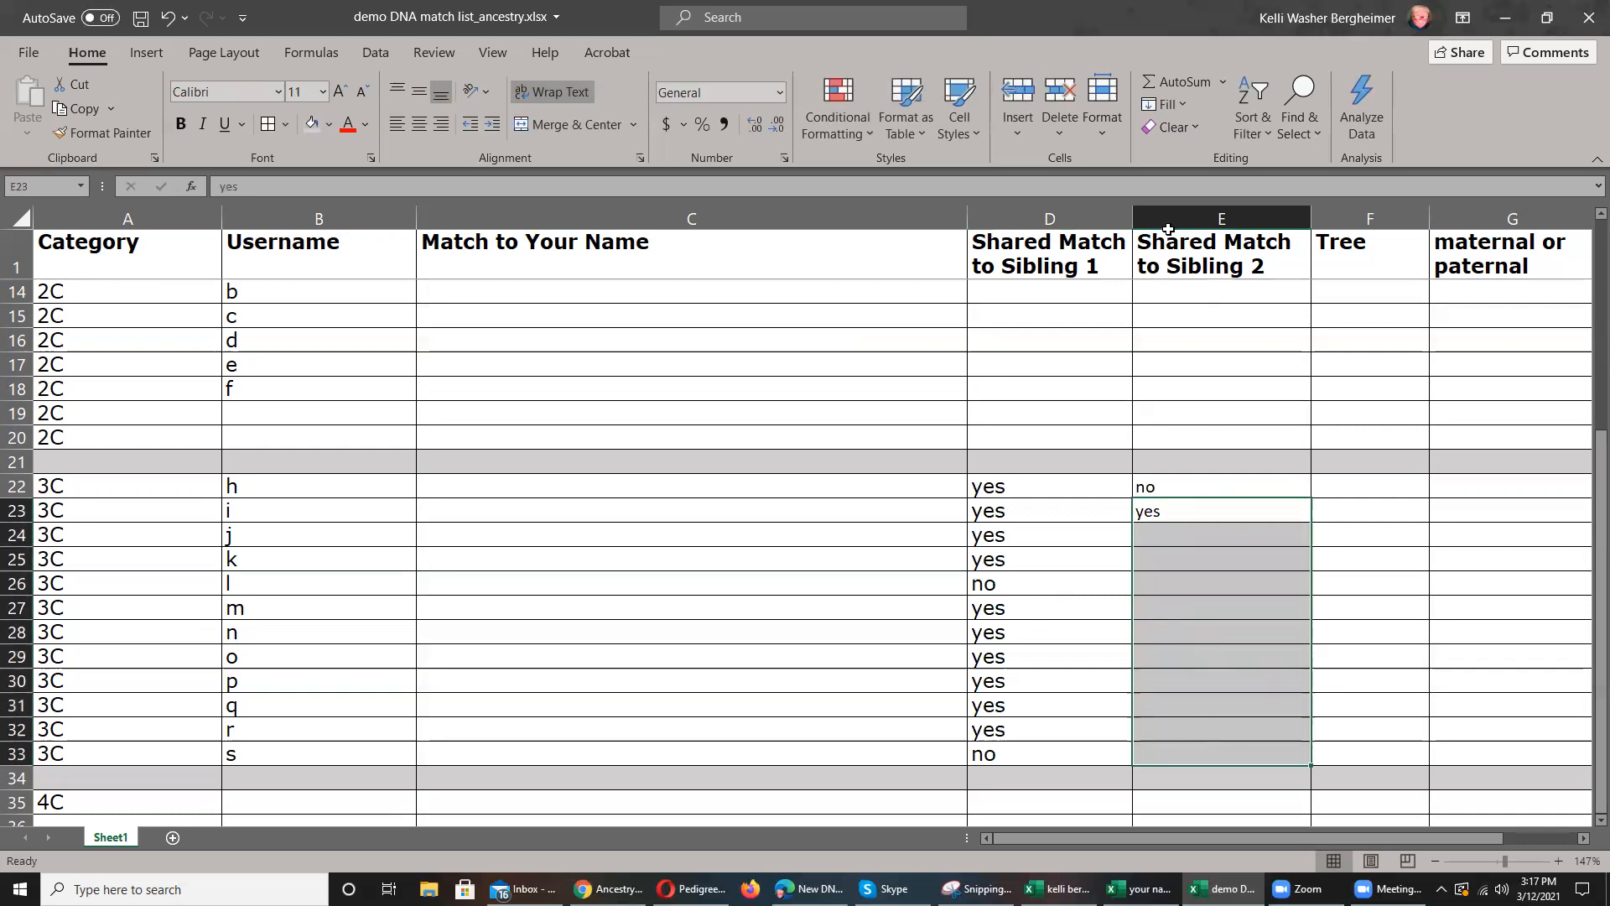
{"action": "left_click", "coordinate": [1181, 105]}
{"action": "left_click", "coordinate": [1186, 133]}
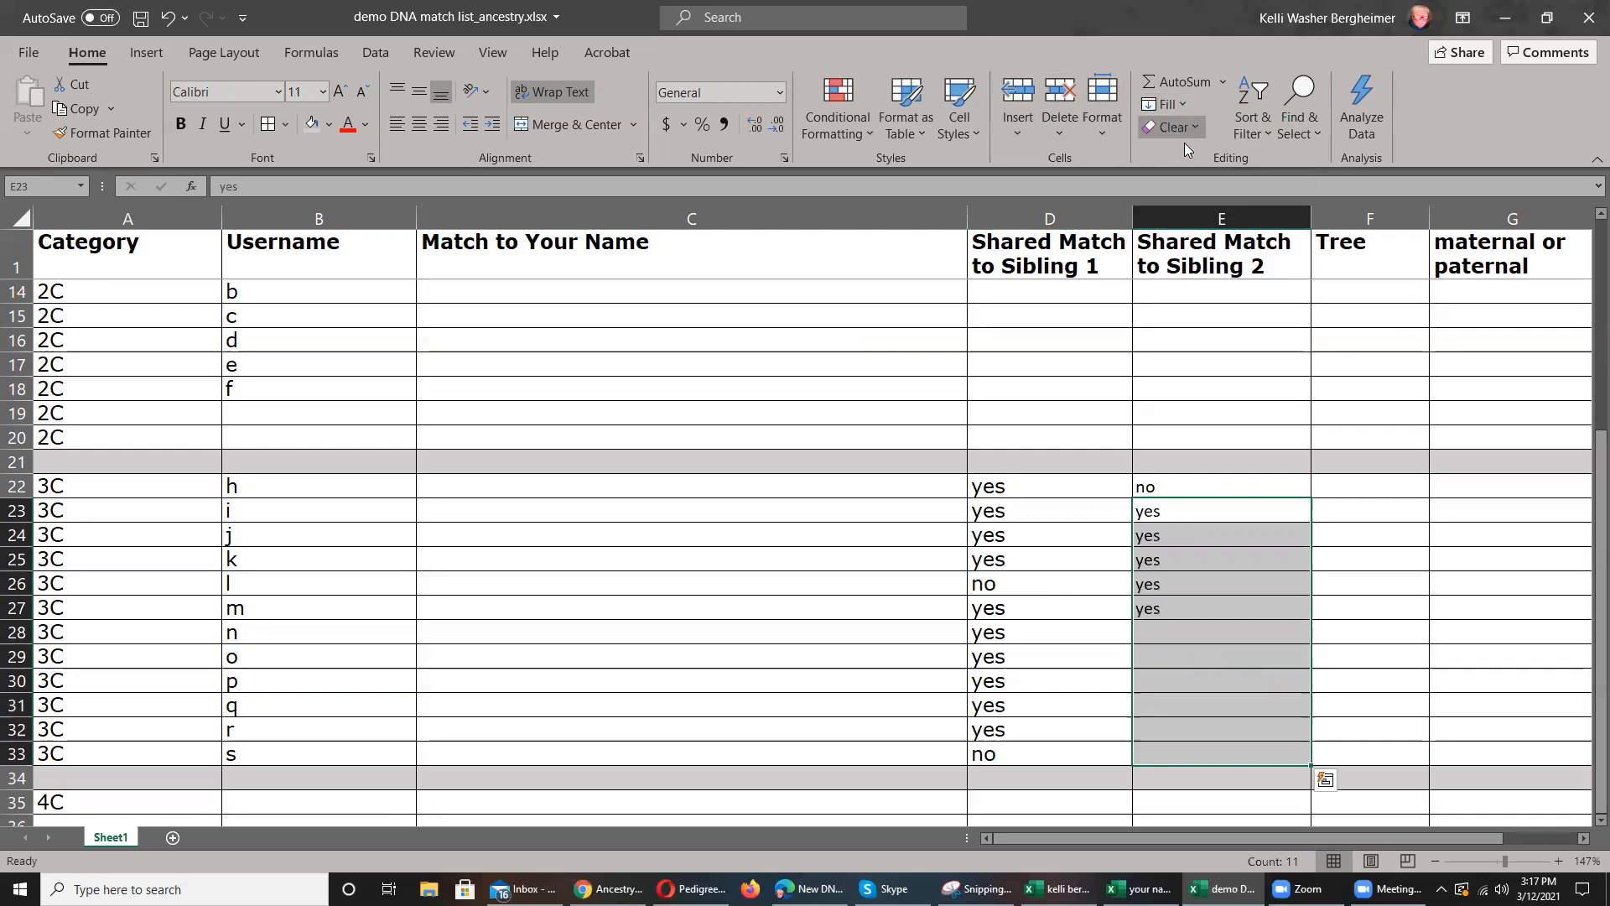
{"action": "left_click", "coordinate": [1357, 557]}
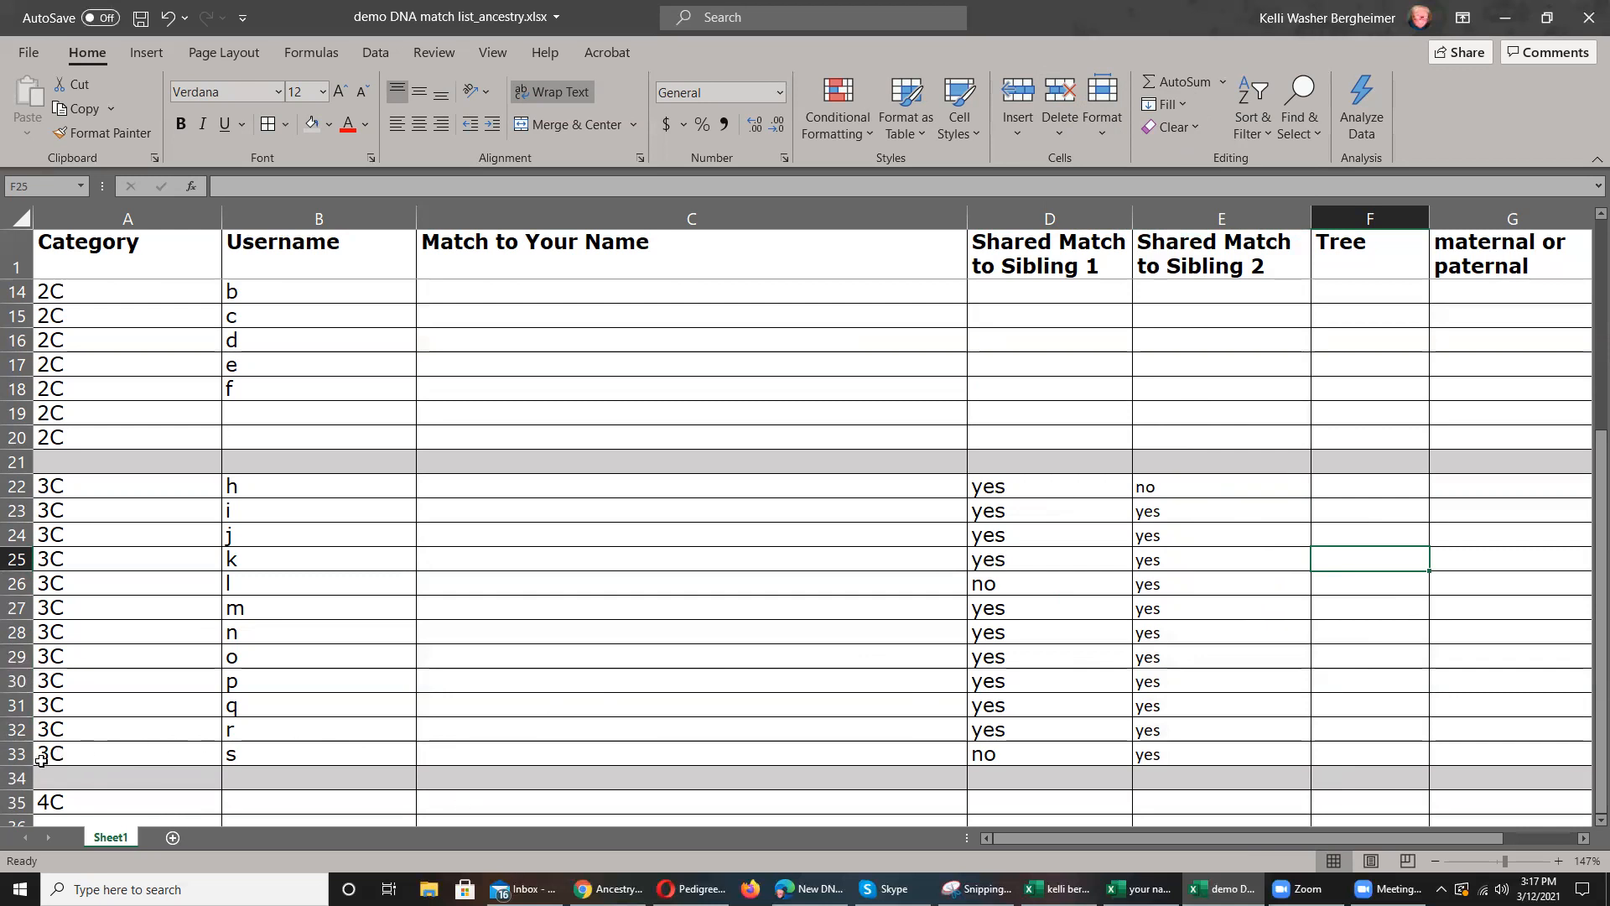
- Insert a row above the grey separator in row 34 and enter category 3C and the new match's username in it
{"action": "scroll", "coordinate": [254, 631], "scroll_direction": "down", "scroll_amount": 4}
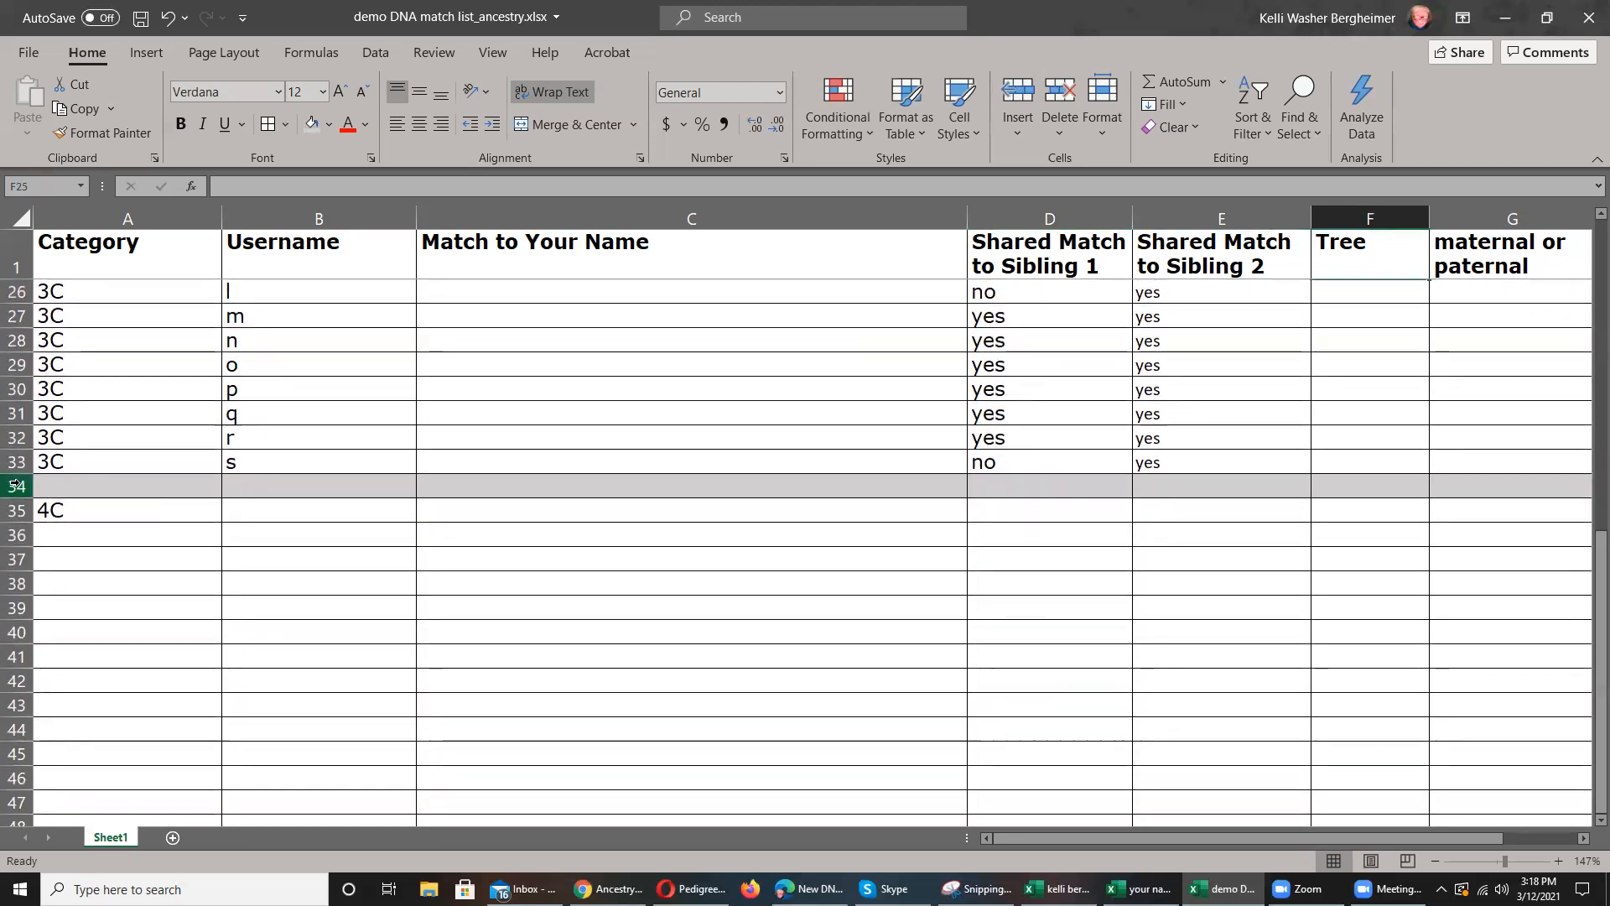
{"action": "right_click", "coordinate": [17, 486]}
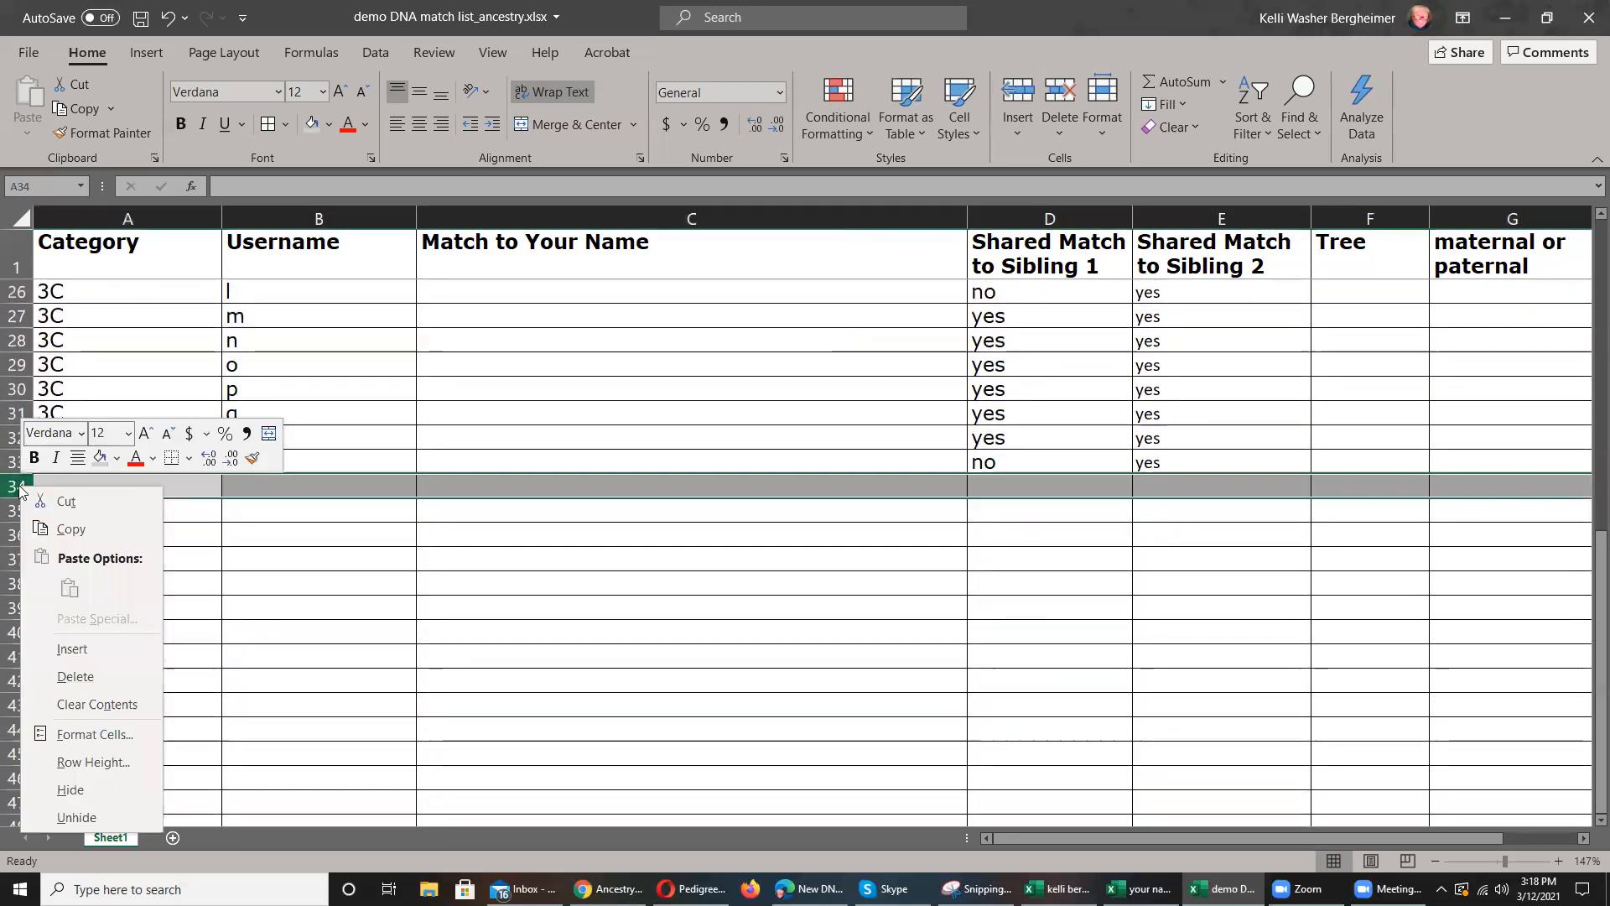
{"action": "left_click", "coordinate": [71, 650]}
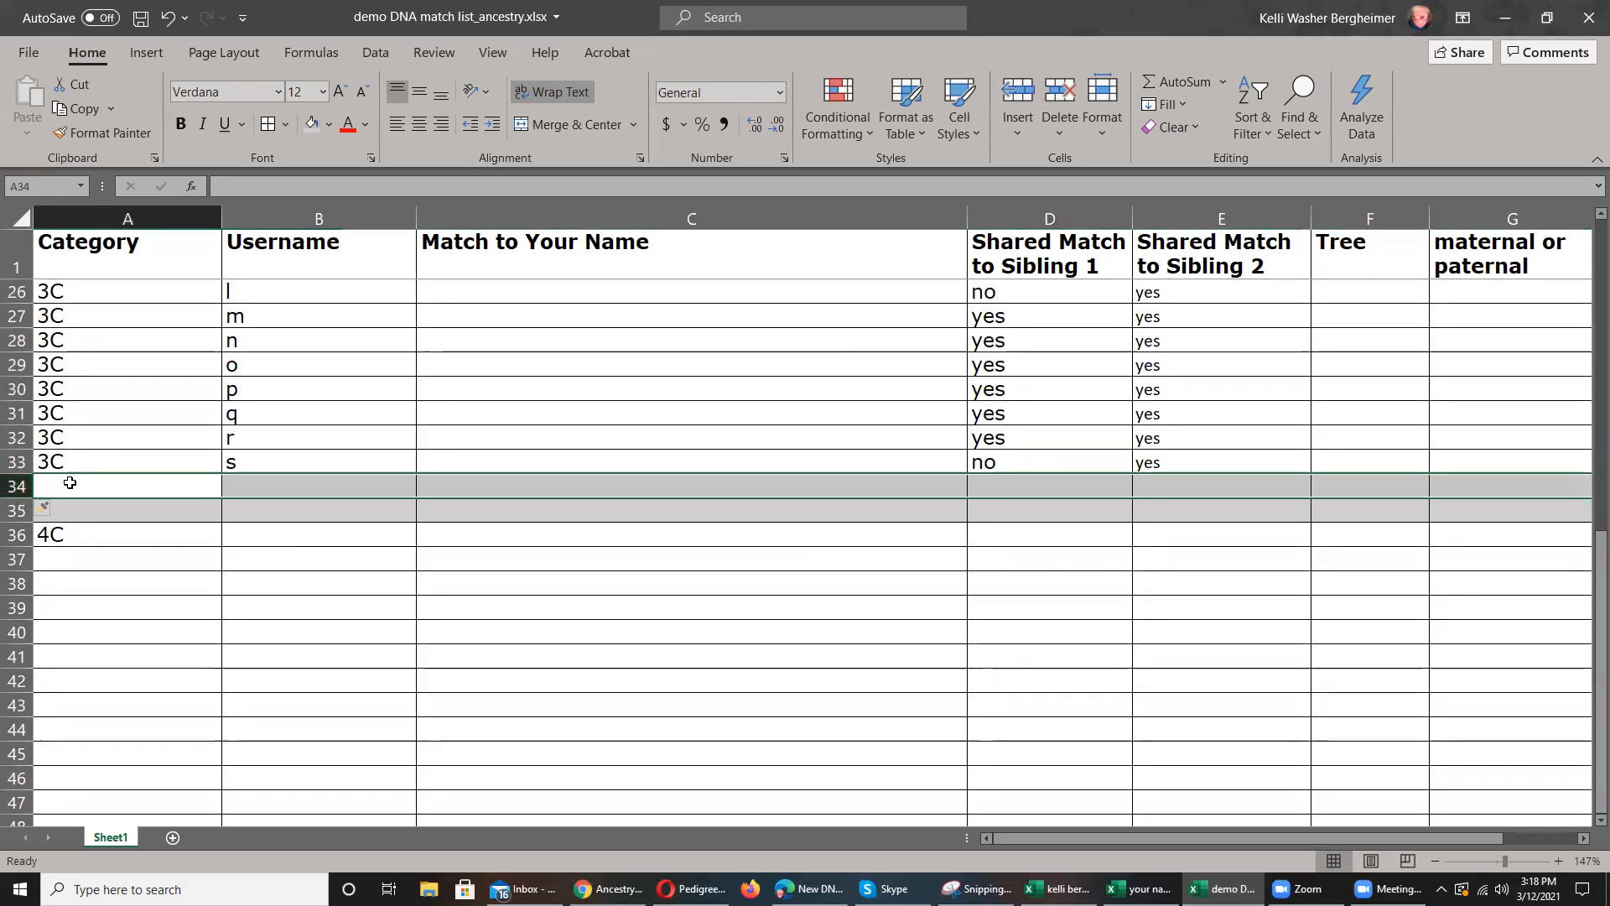
{"action": "left_click", "coordinate": [70, 483]}
{"action": "type", "text": "3C"}
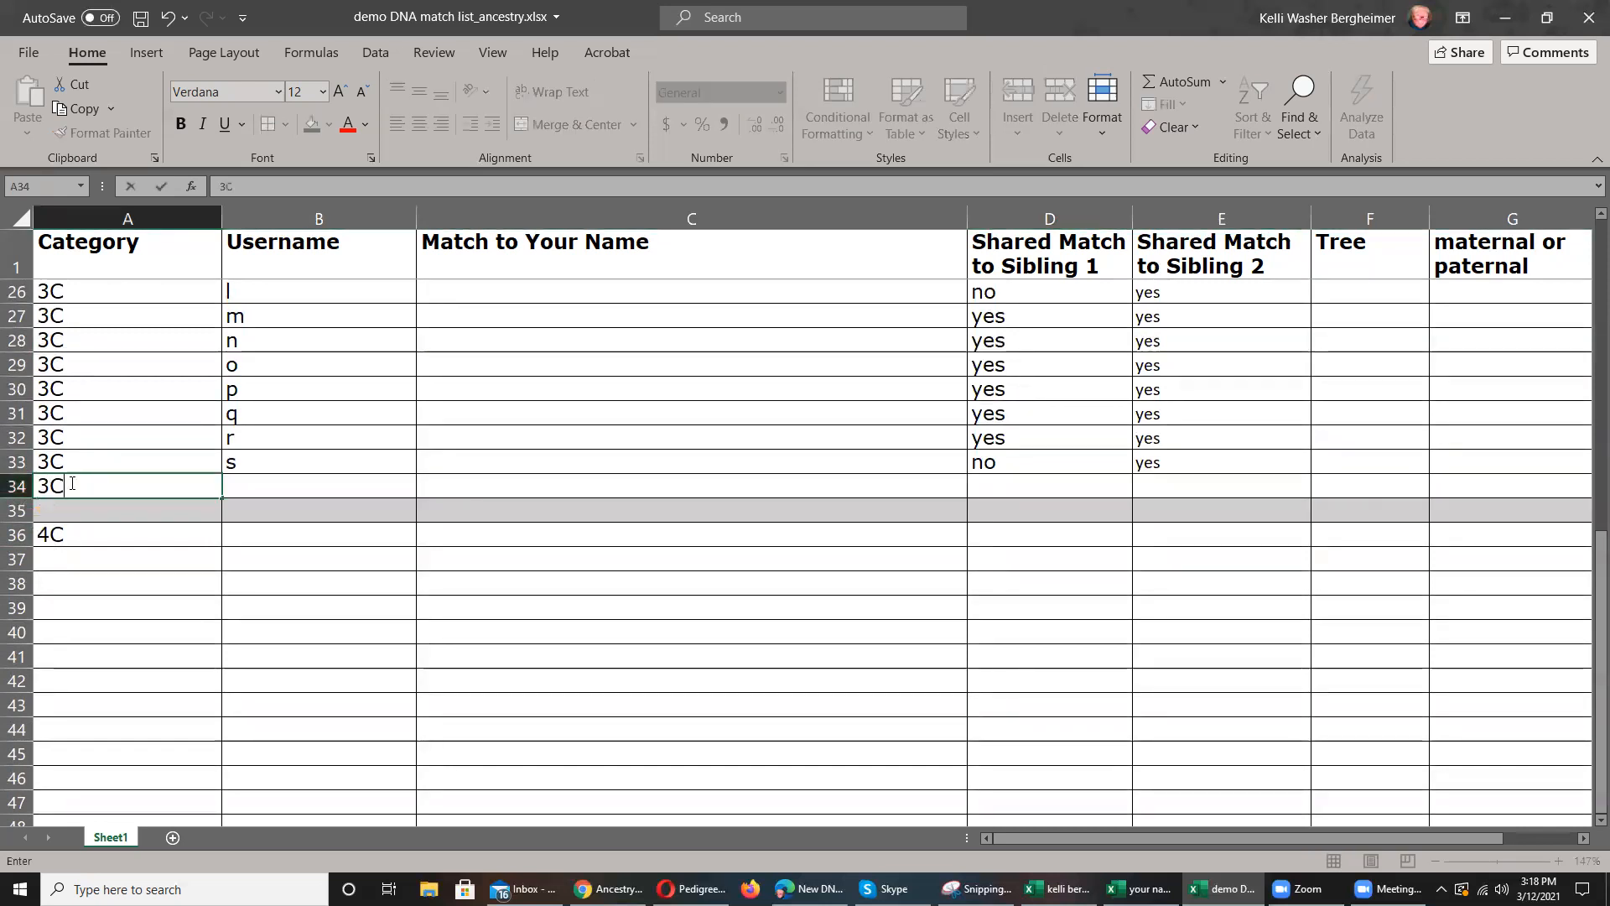
{"action": "left_click", "coordinate": [245, 489]}
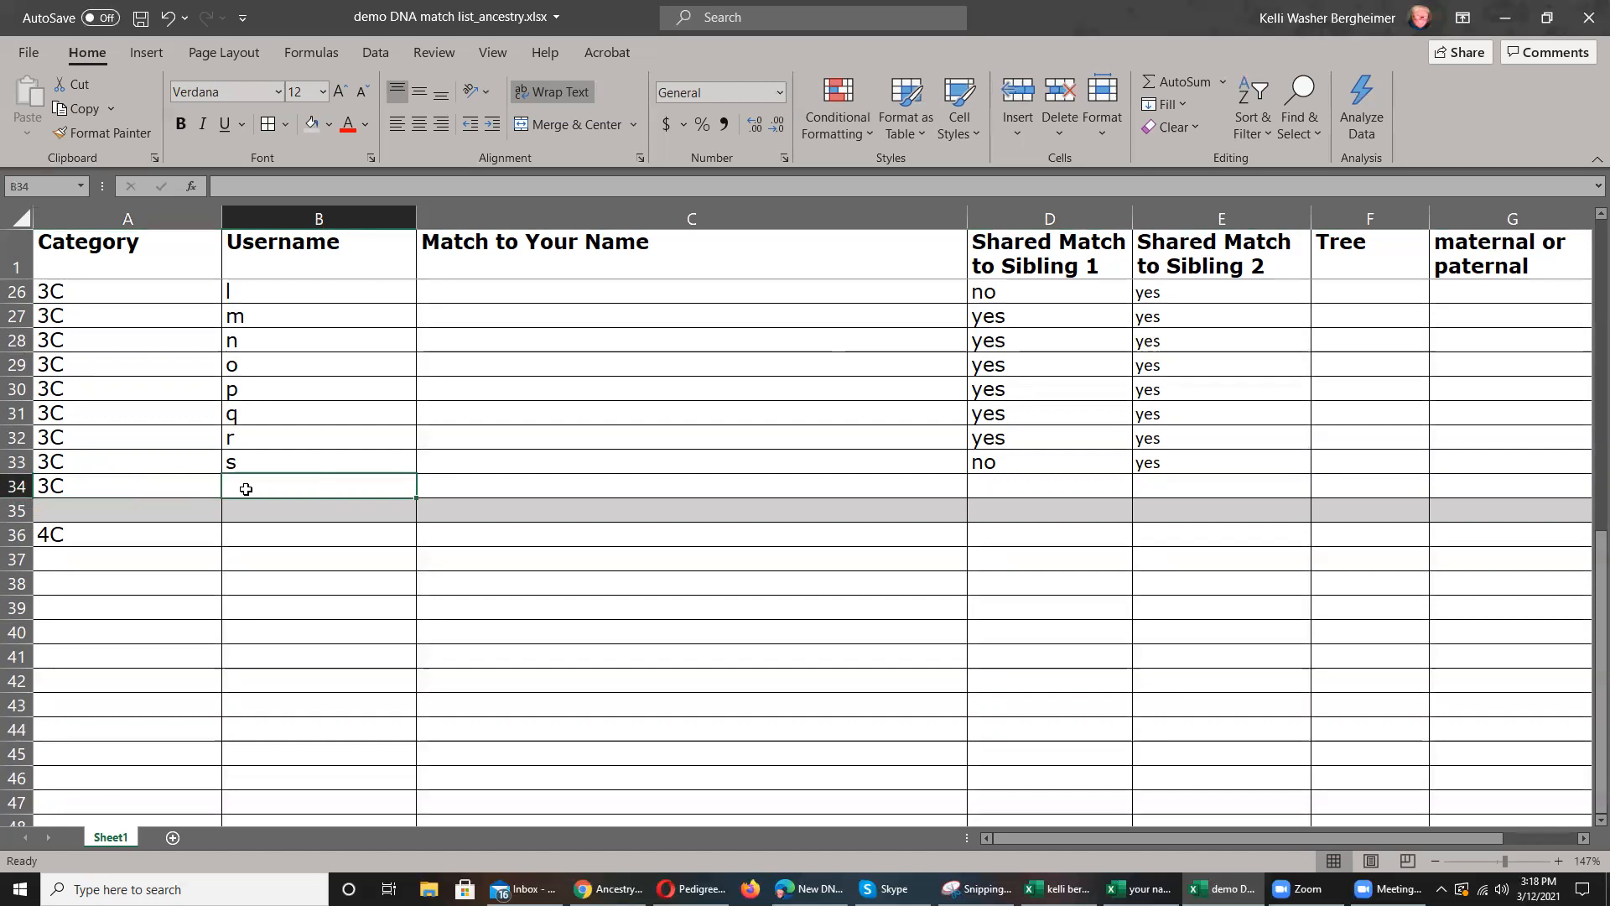
{"action": "type", "text": "paul"}
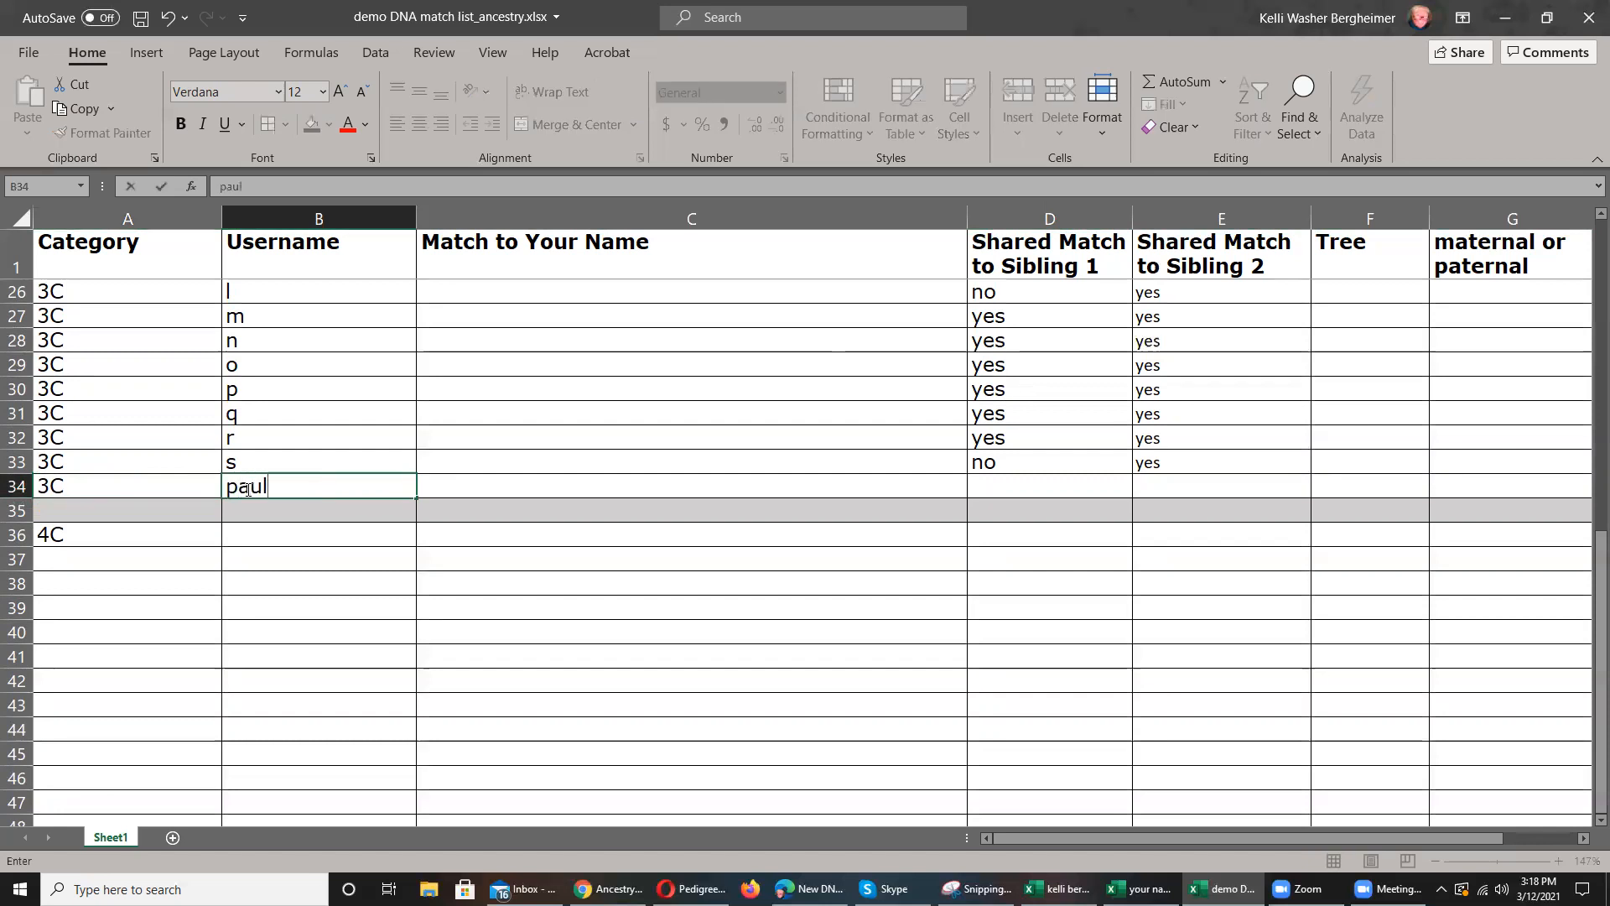
- In row 34, enter no under Match to Your Name and yes under Shared Match to Sibling 1
{"action": "left_click", "coordinate": [452, 487]}
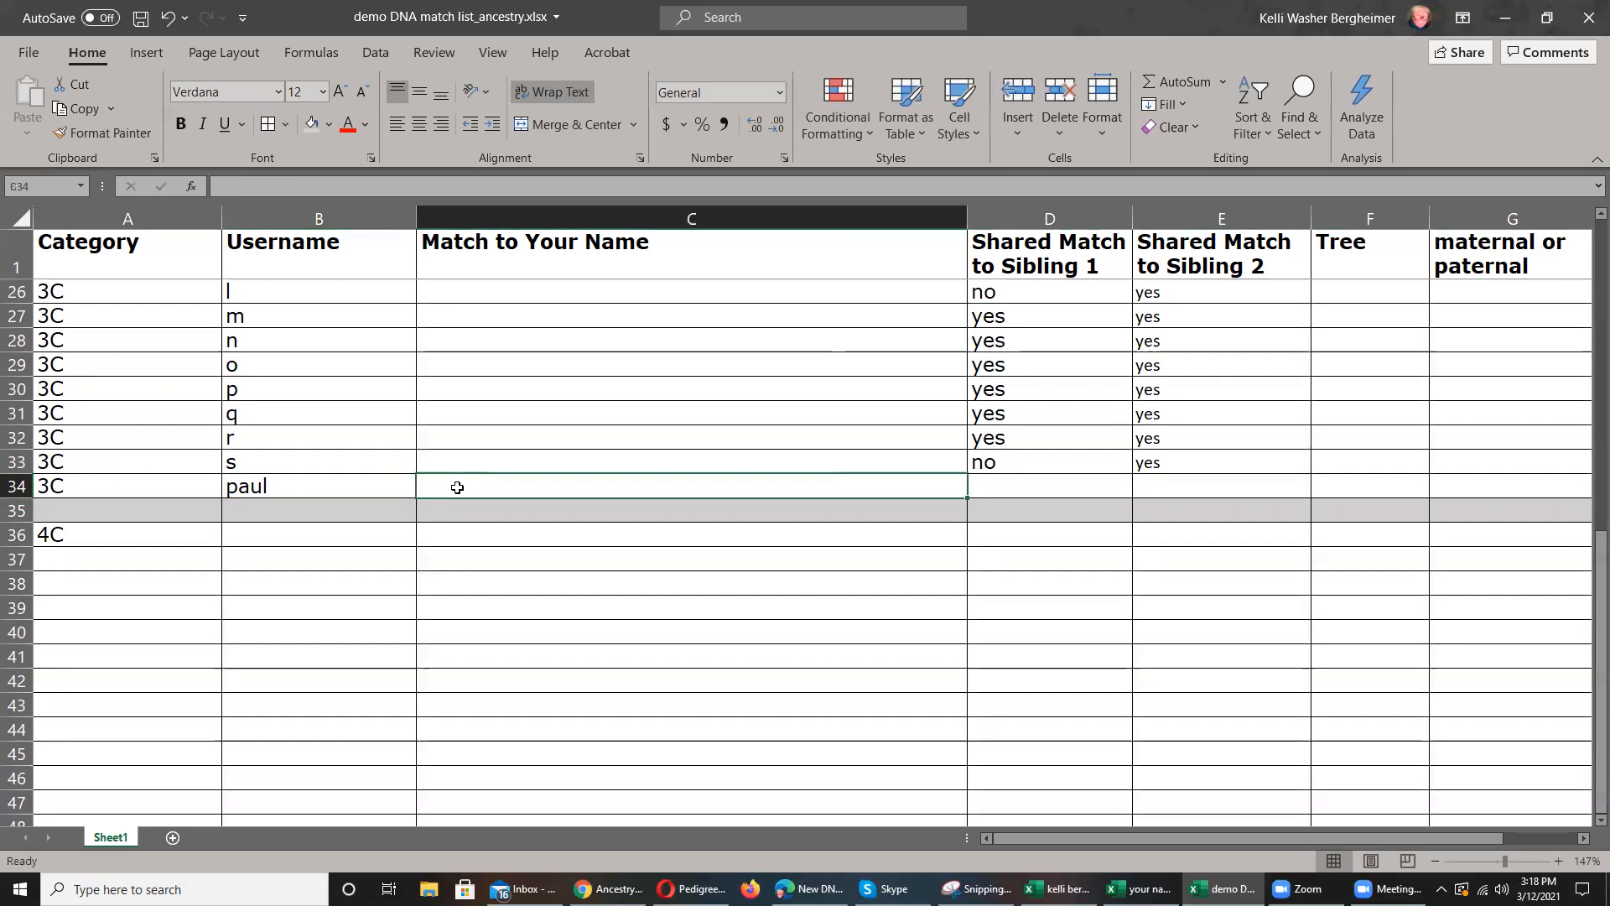
{"action": "type", "text": "no"}
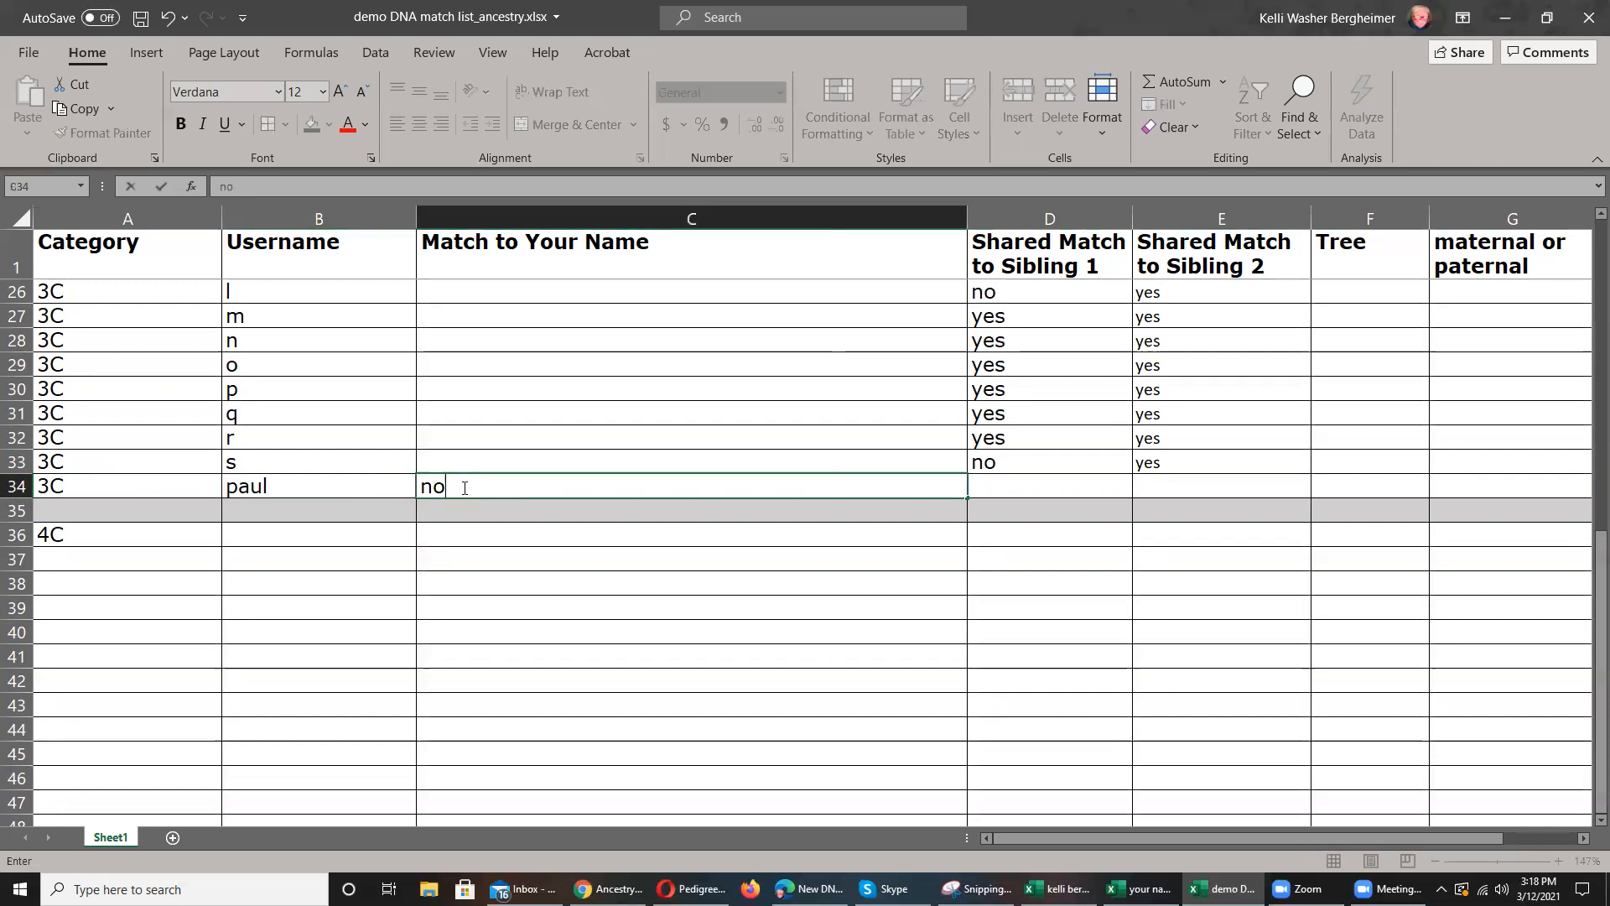
{"action": "left_click", "coordinate": [973, 484]}
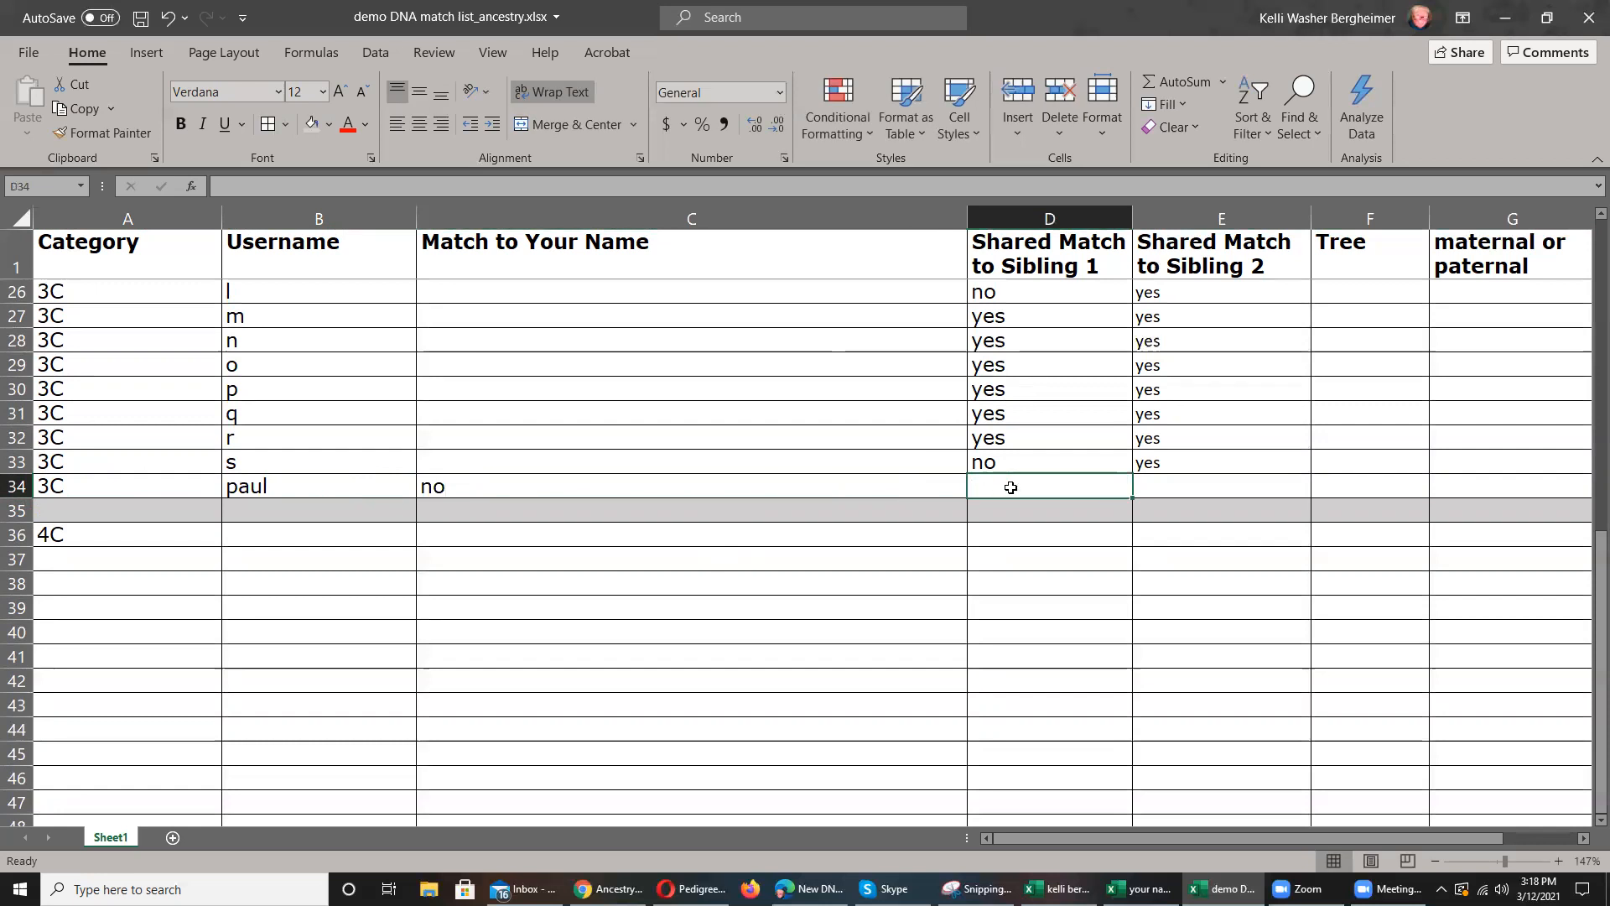
{"action": "type", "text": "yes"}
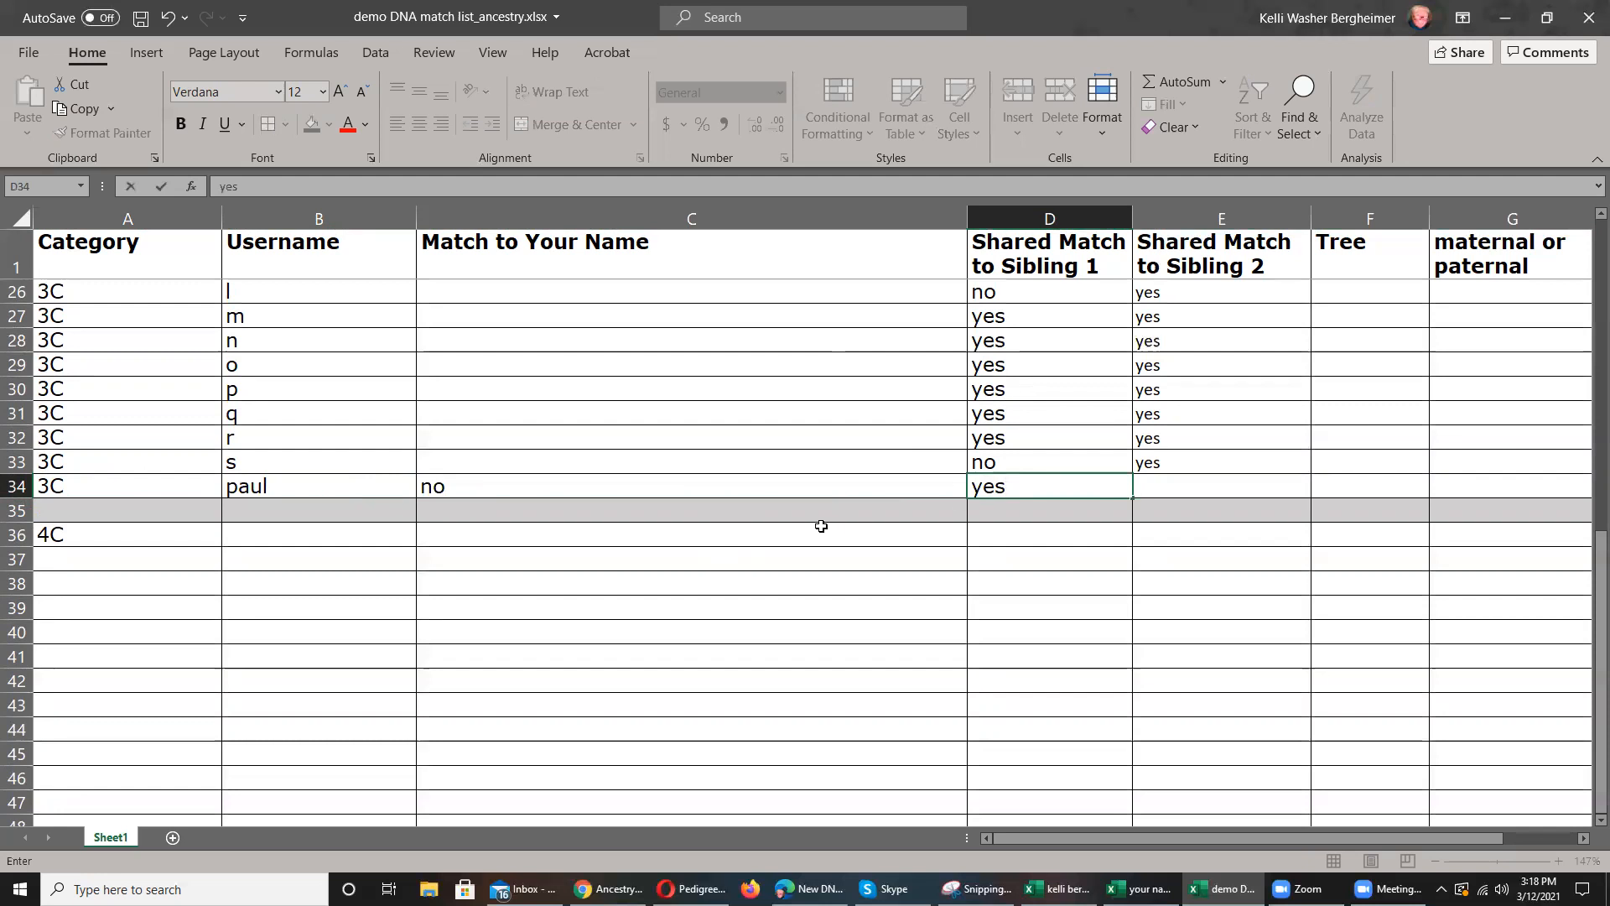
- Enter no under Shared Match to Sibling 2 for the new match in row 34
{"action": "left_click", "coordinate": [448, 487]}
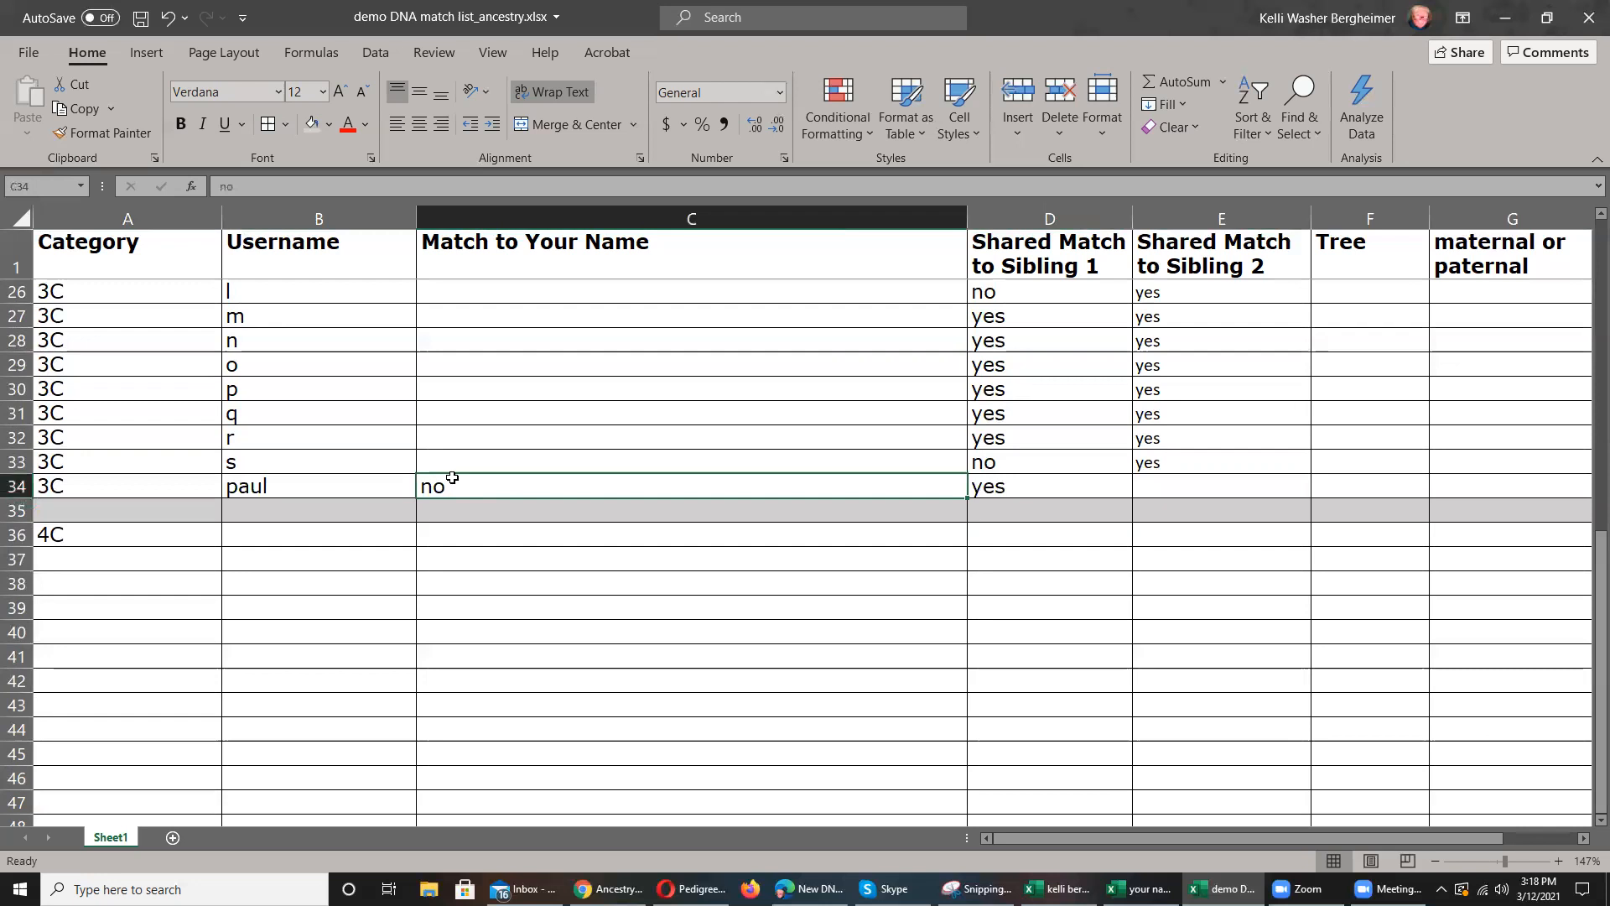
{"action": "scroll", "coordinate": [640, 406], "scroll_direction": "up", "scroll_amount": 6}
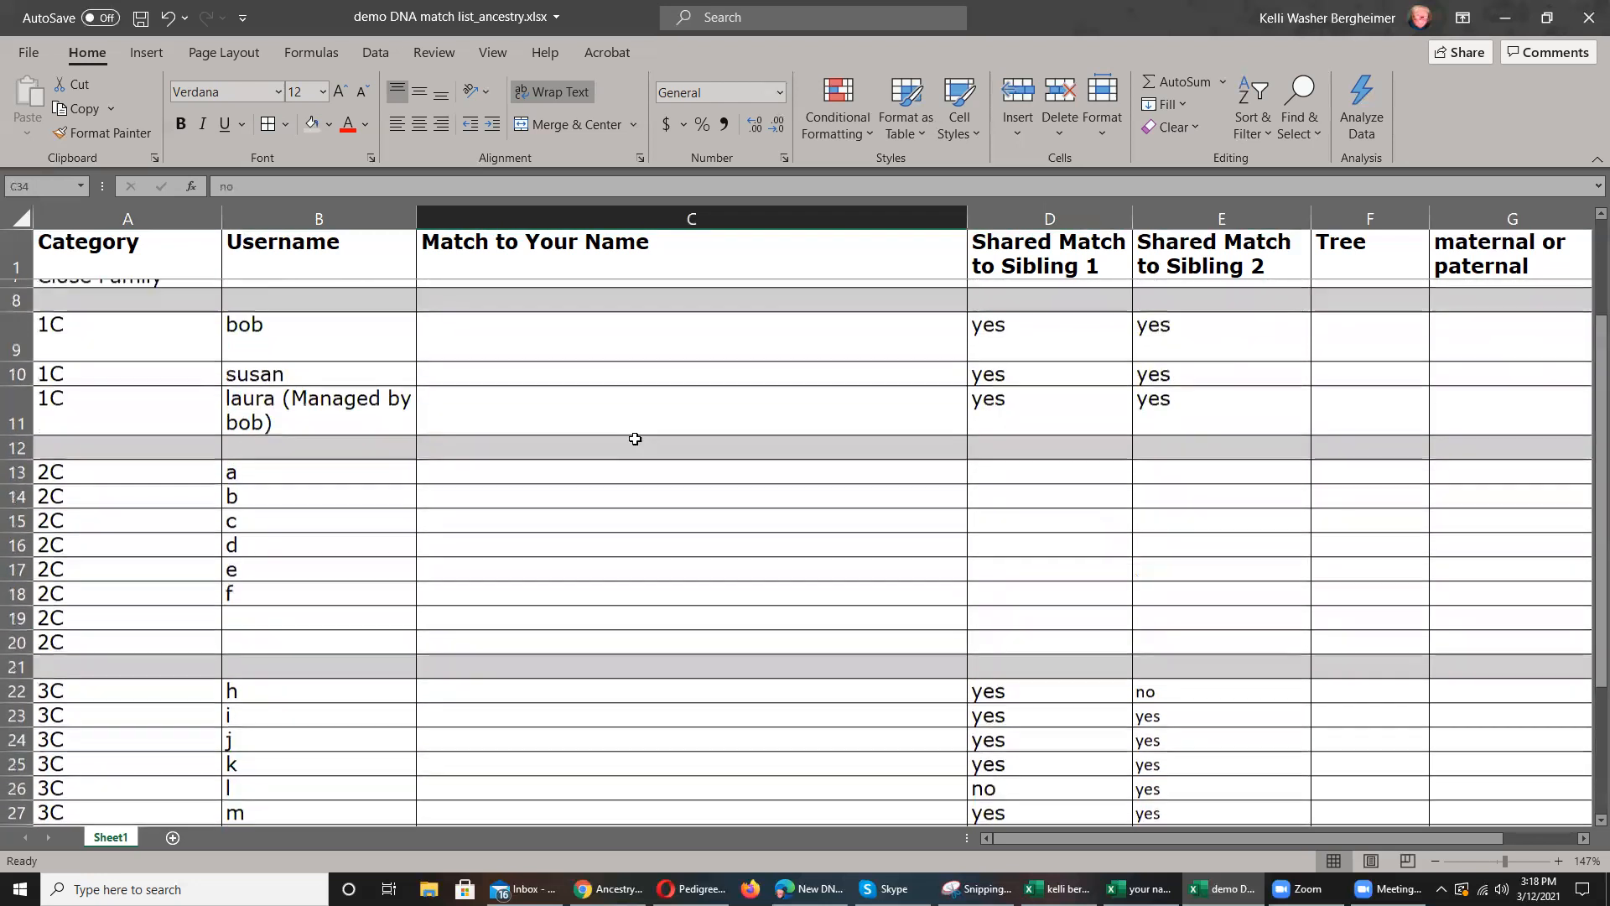
{"action": "scroll", "coordinate": [635, 439], "scroll_direction": "up", "scroll_amount": 2}
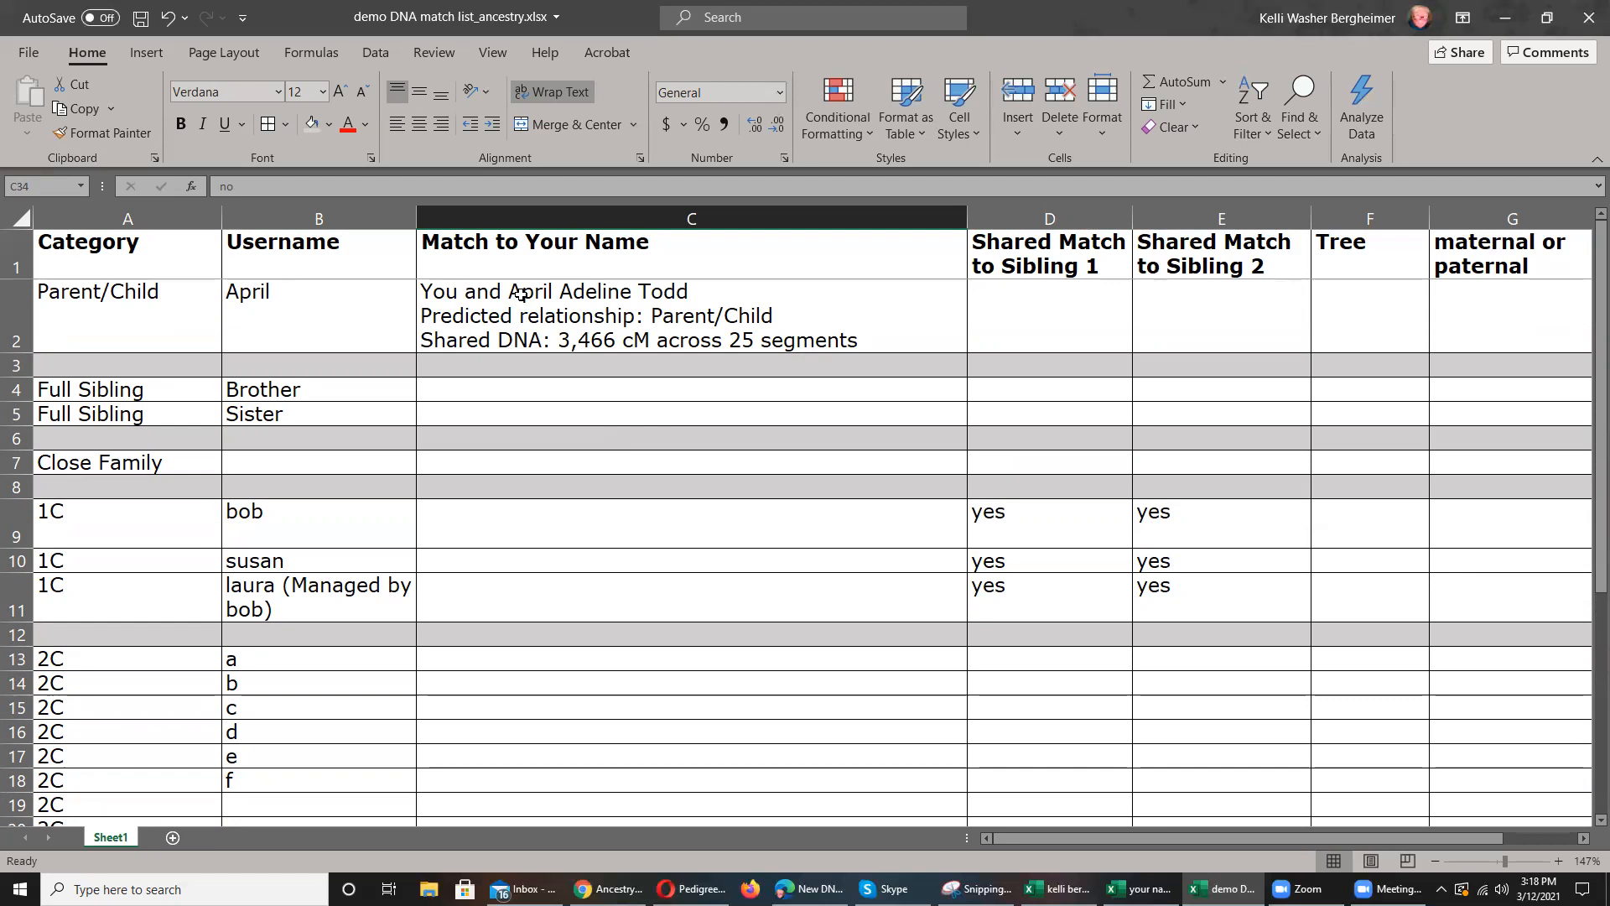
{"action": "scroll", "coordinate": [521, 294], "scroll_direction": "down", "scroll_amount": 7}
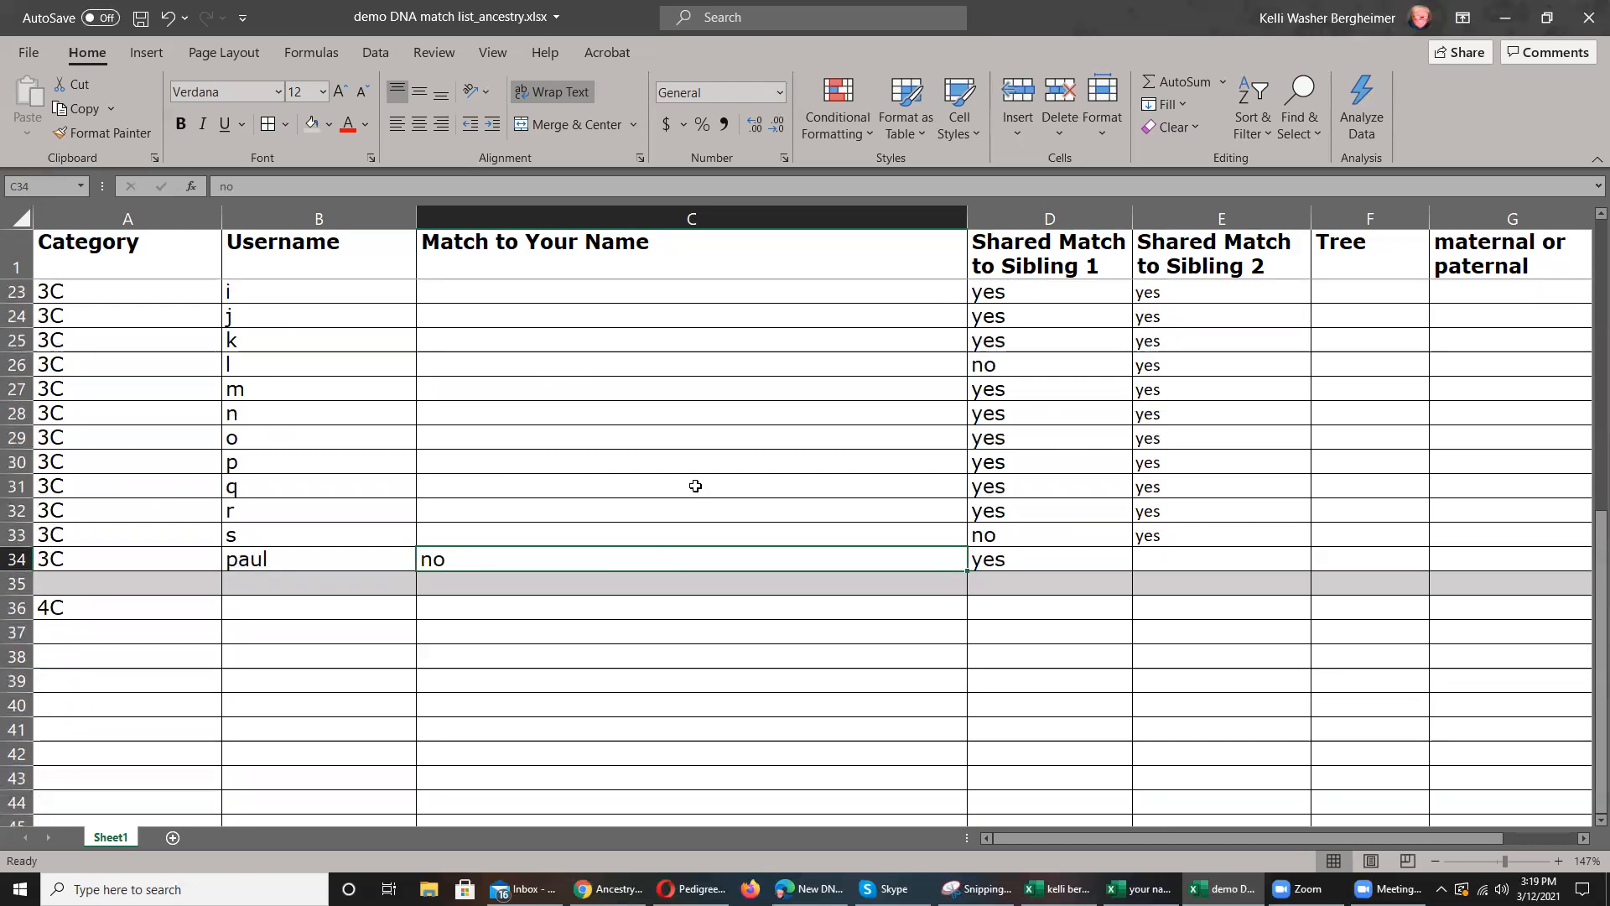
{"action": "left_click", "coordinate": [315, 412]}
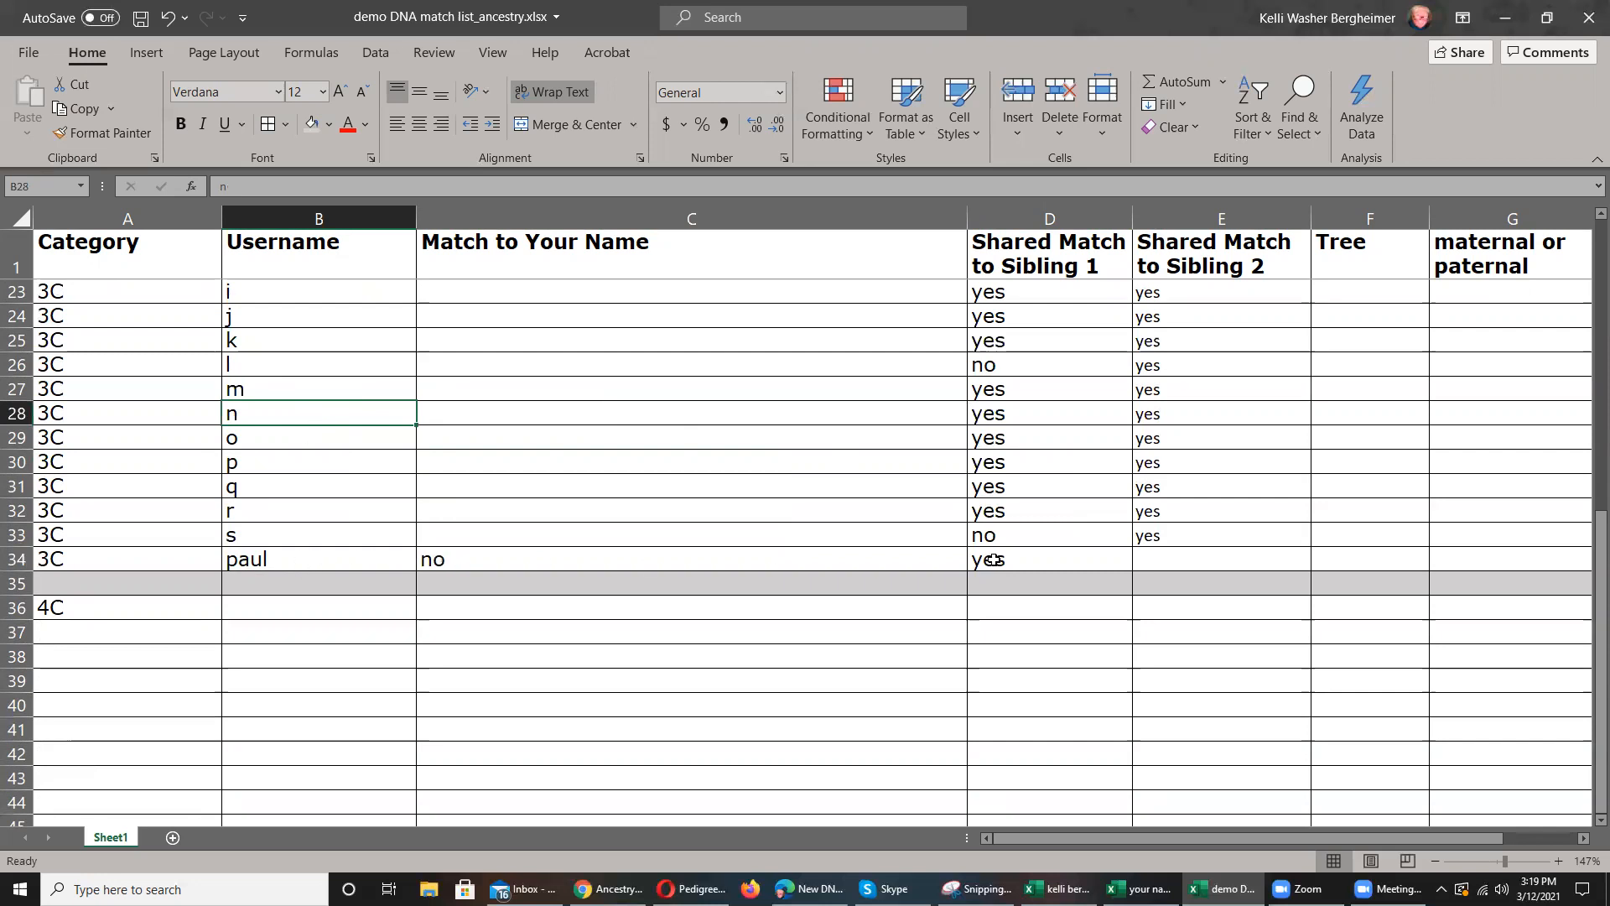
{"action": "left_click", "coordinate": [1185, 557]}
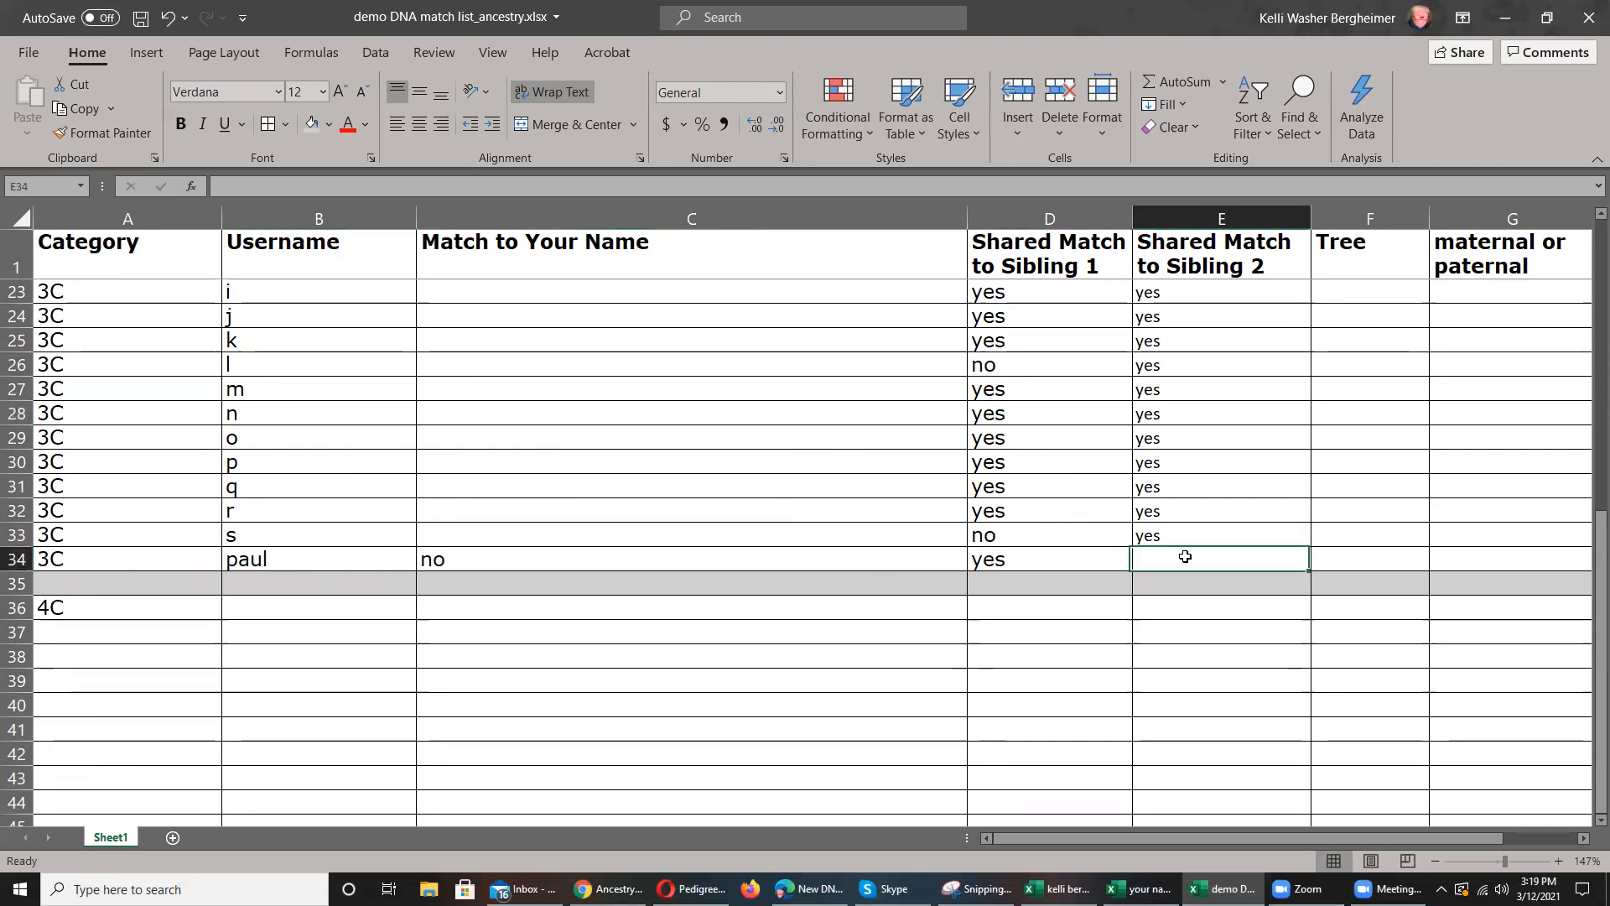
{"action": "type", "text": "no"}
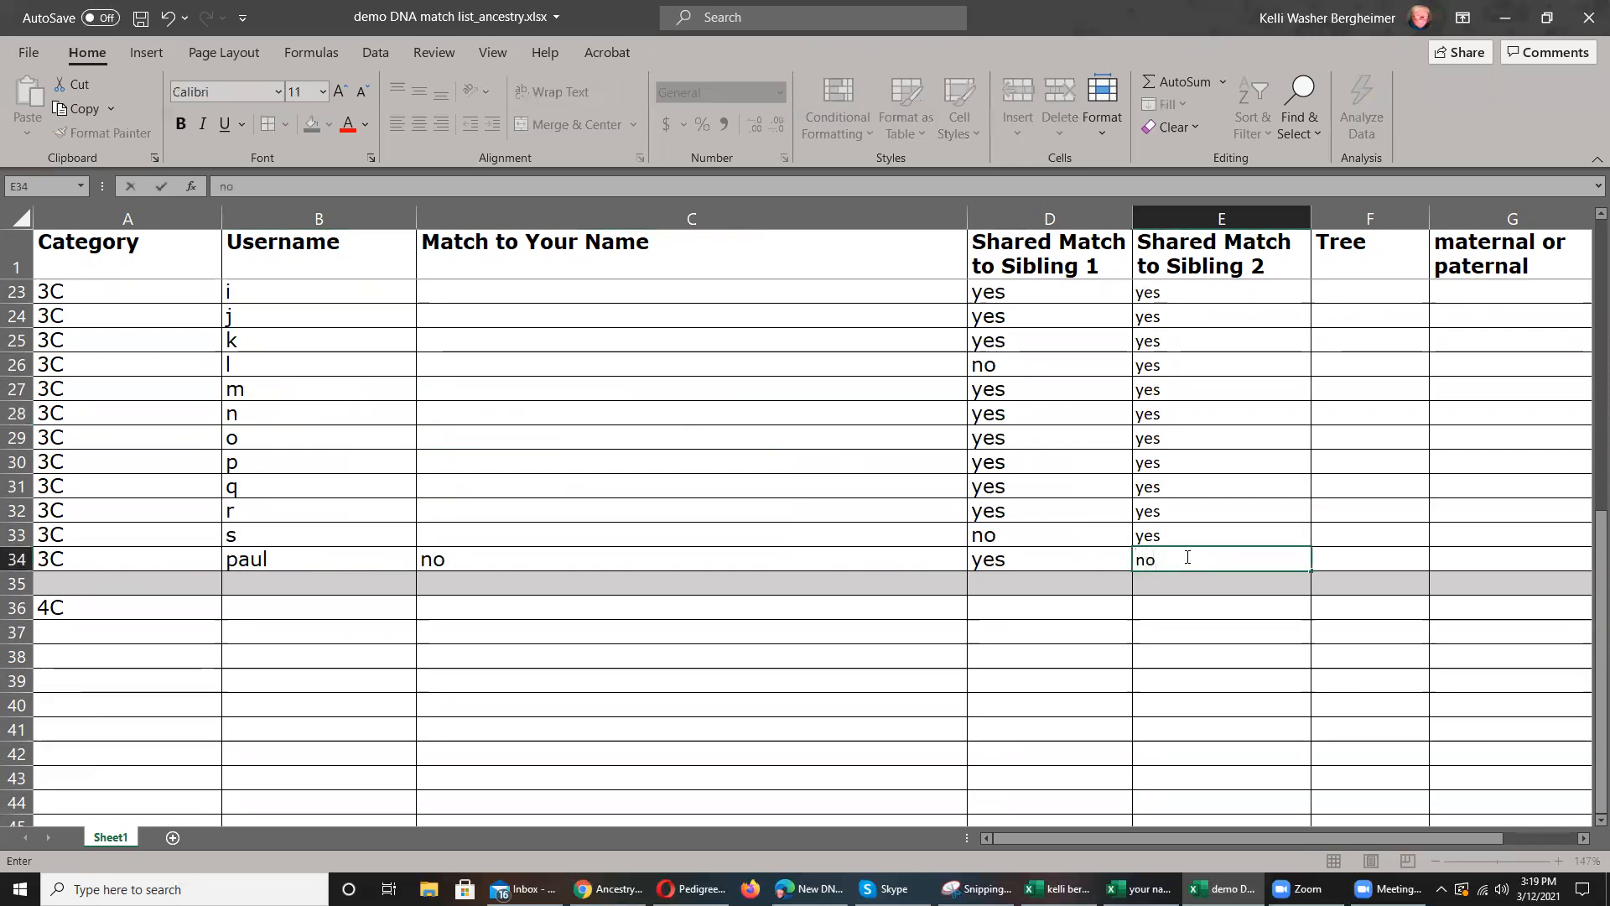
- Insert a row above the grey separator in row 35 and enter category 3C and another new match's username in it
{"action": "right_click", "coordinate": [23, 588]}
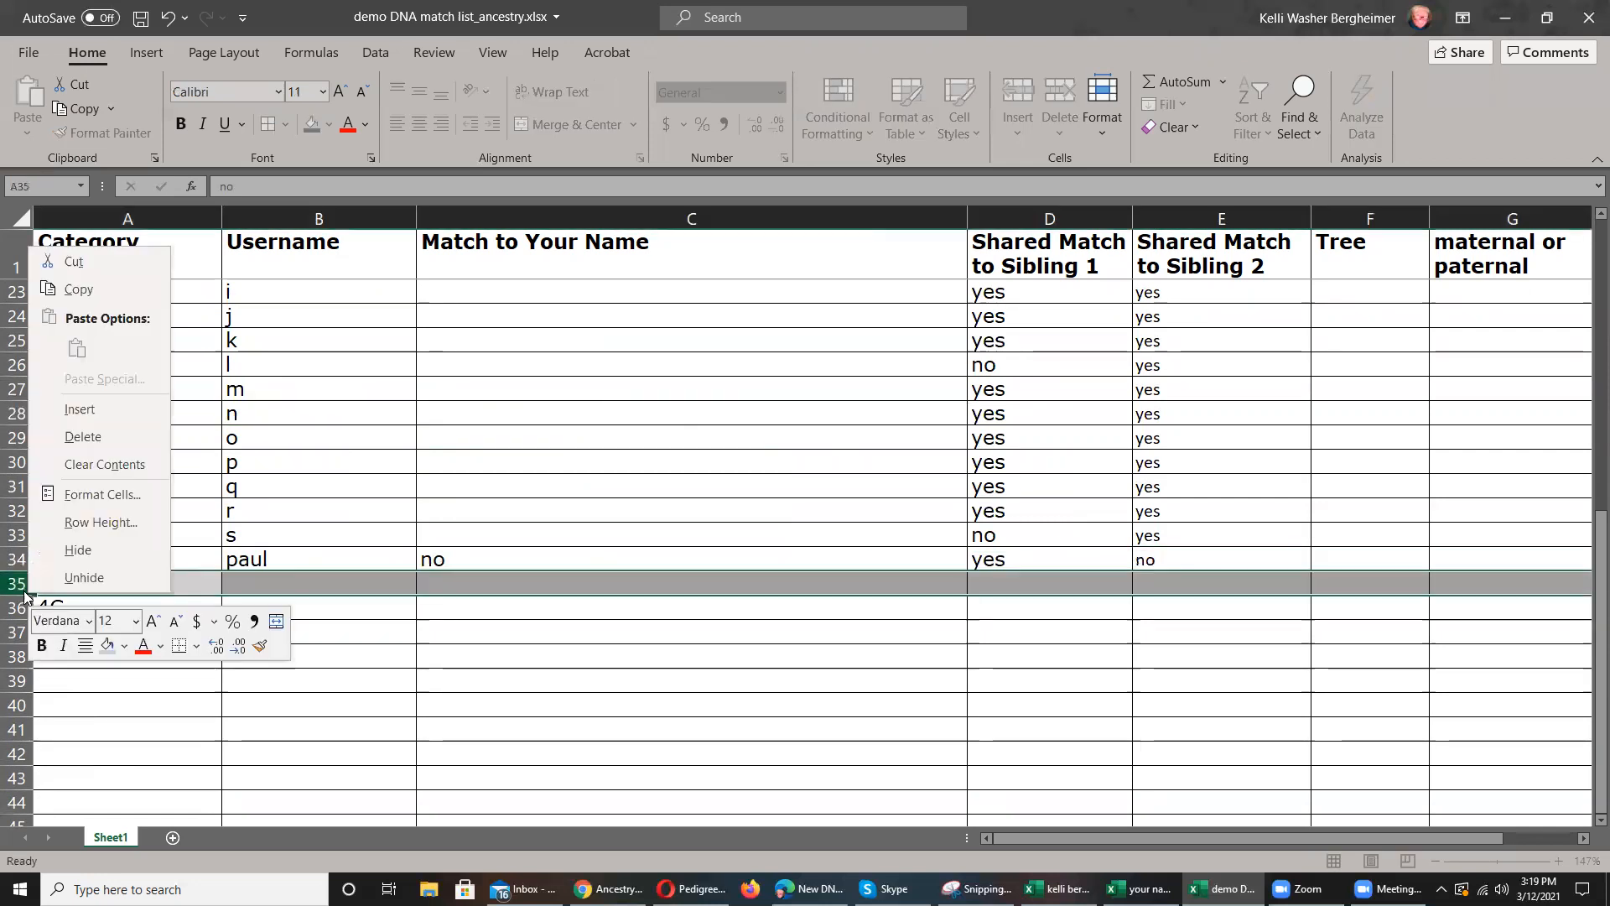
{"action": "left_click", "coordinate": [75, 410]}
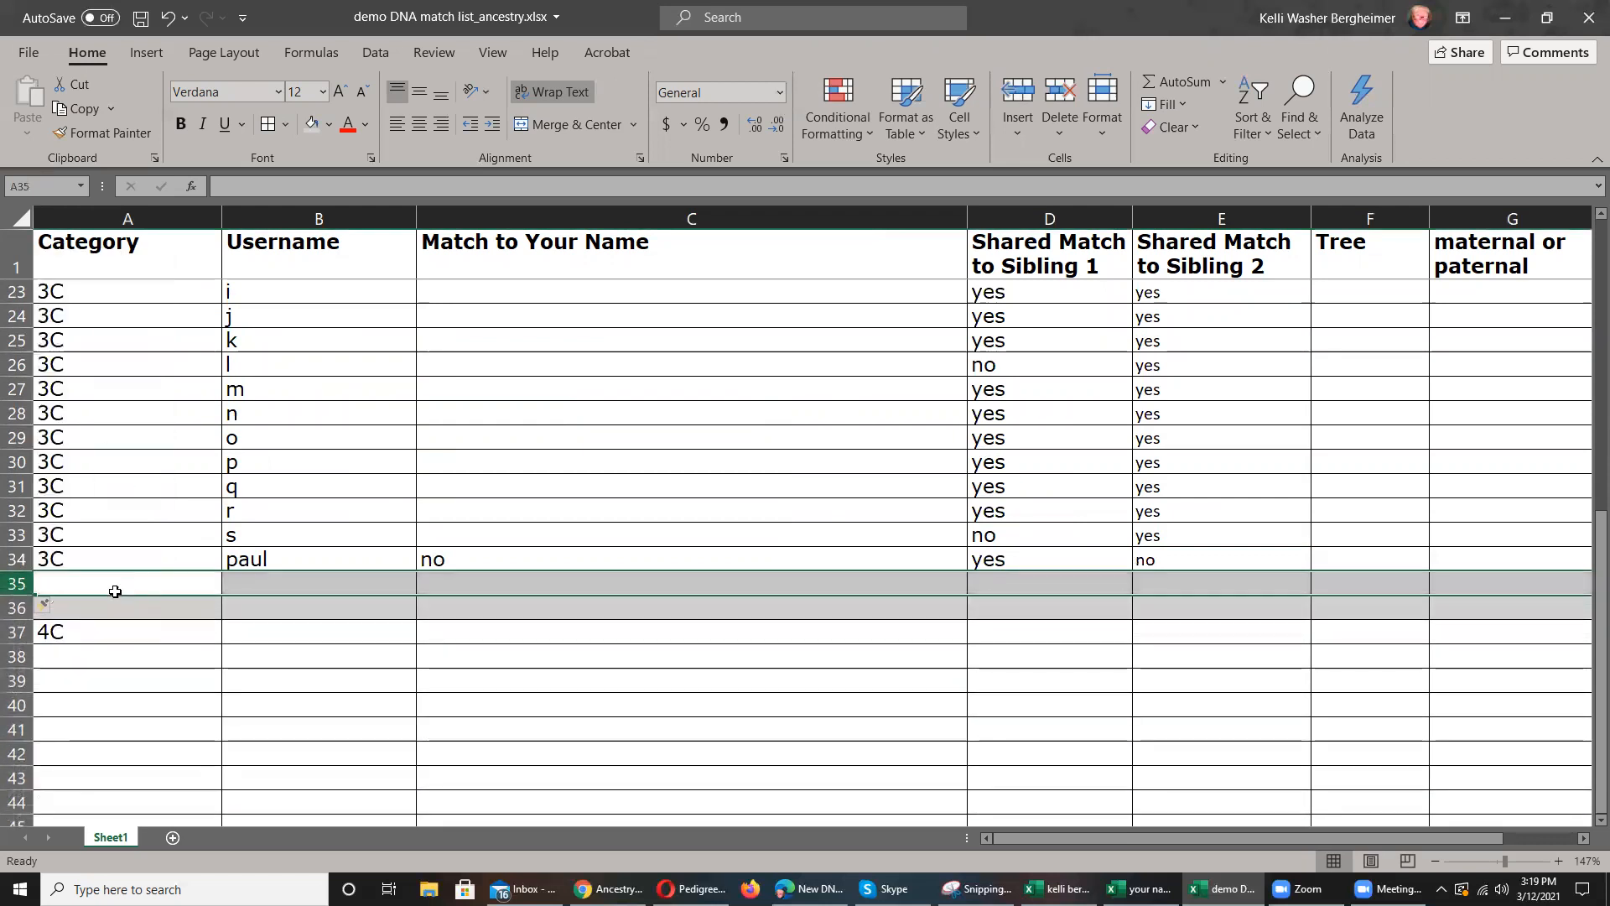
{"action": "left_click", "coordinate": [93, 578]}
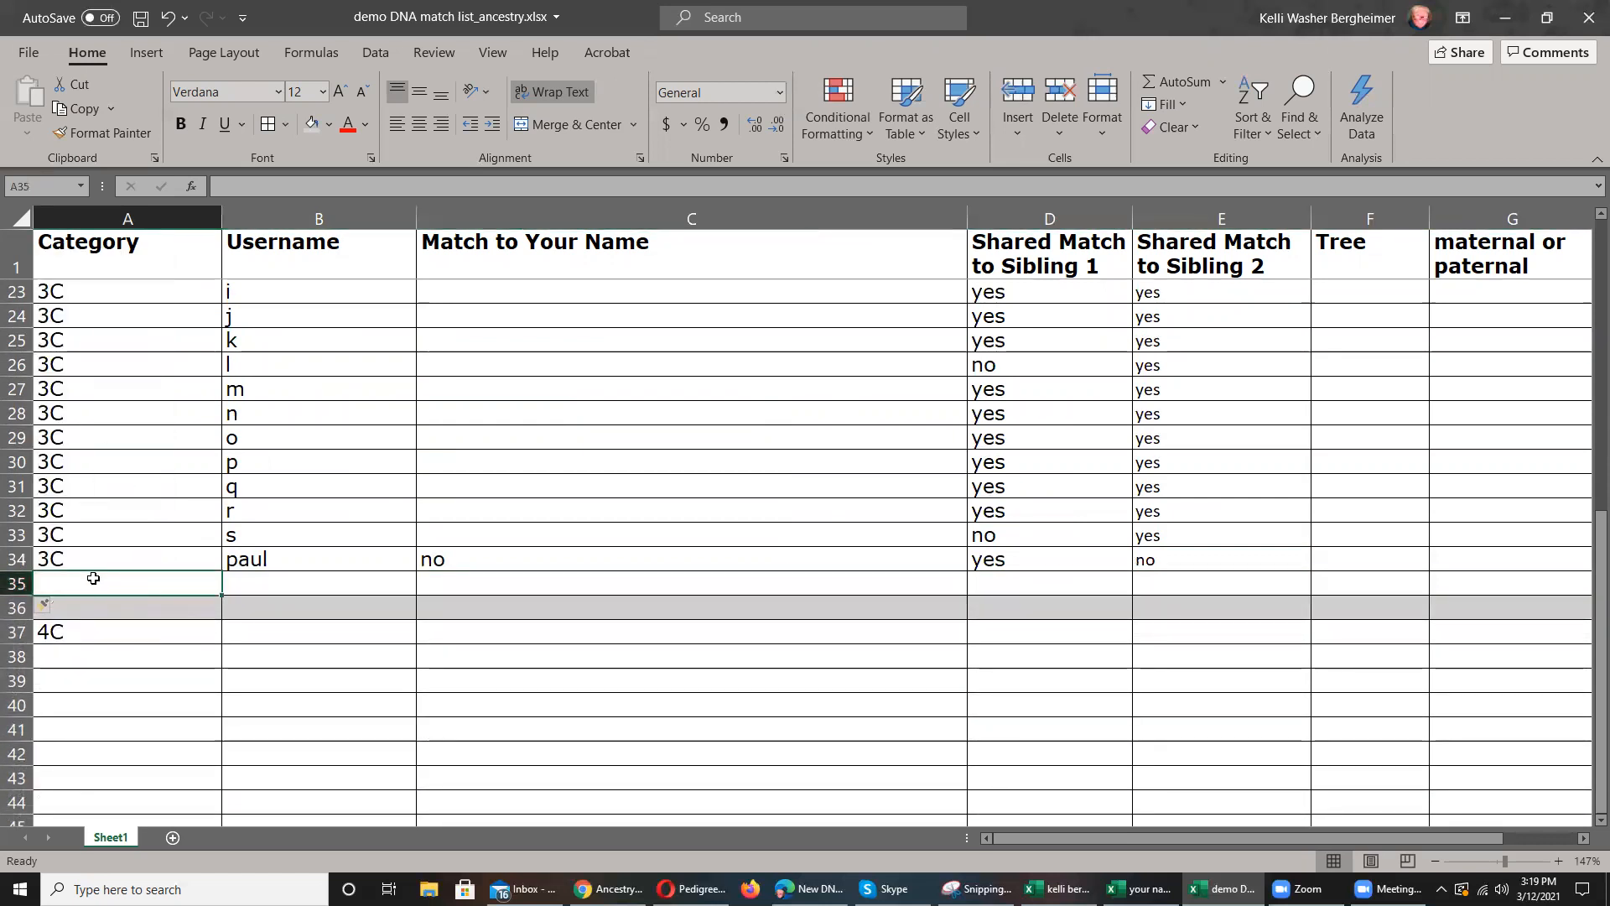
{"action": "type", "text": "3C"}
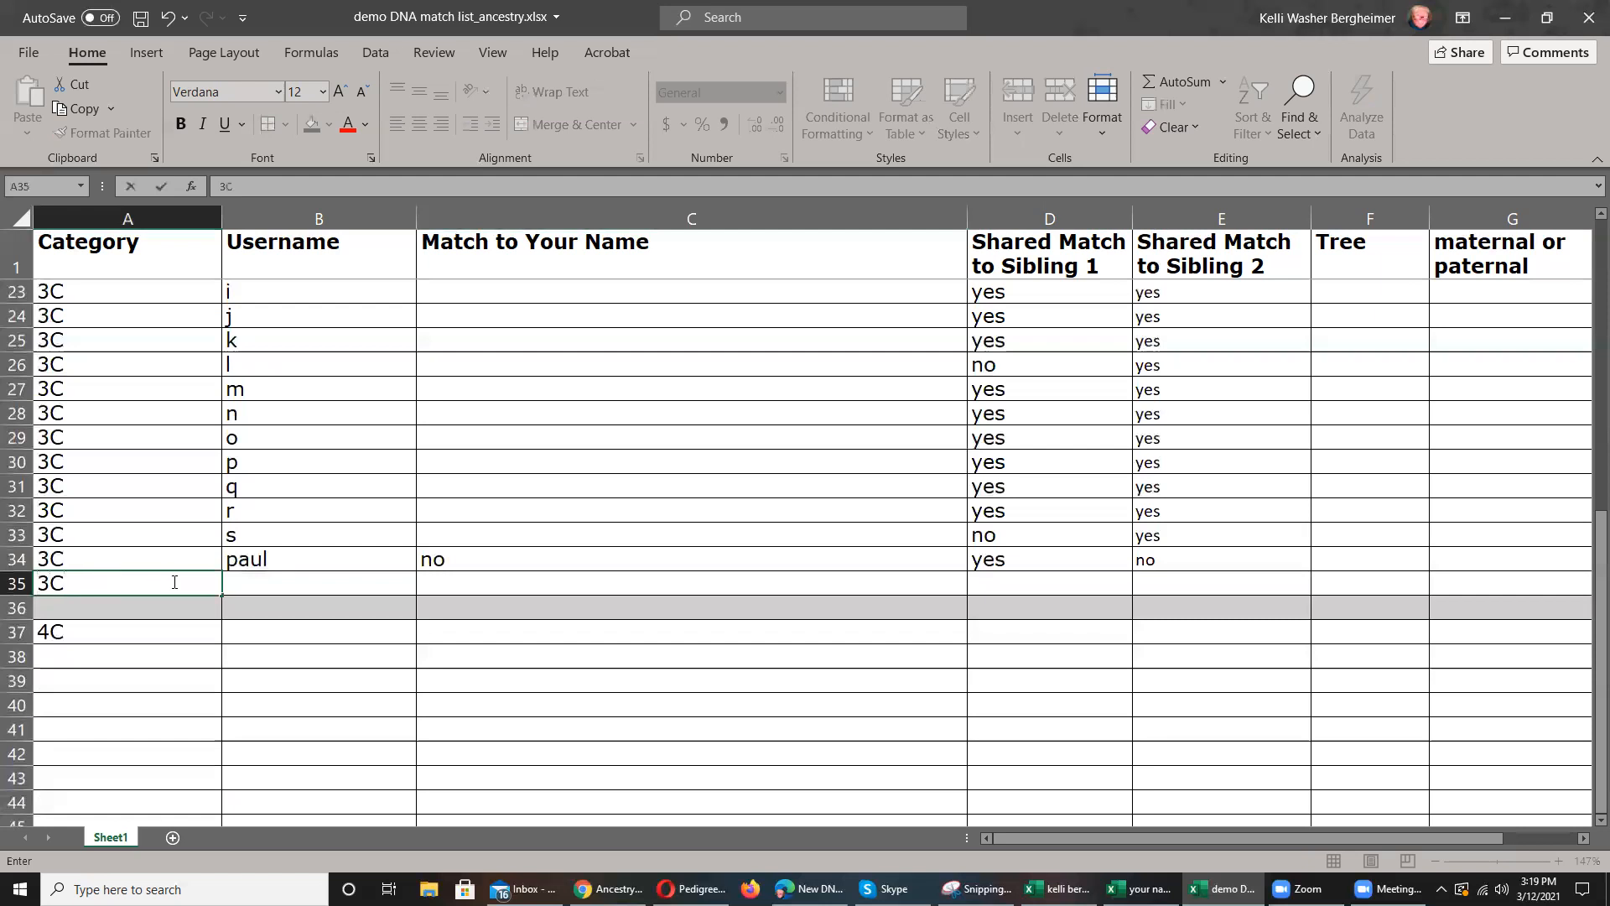
{"action": "left_click", "coordinate": [236, 579]}
{"action": "type", "text": "rick"}
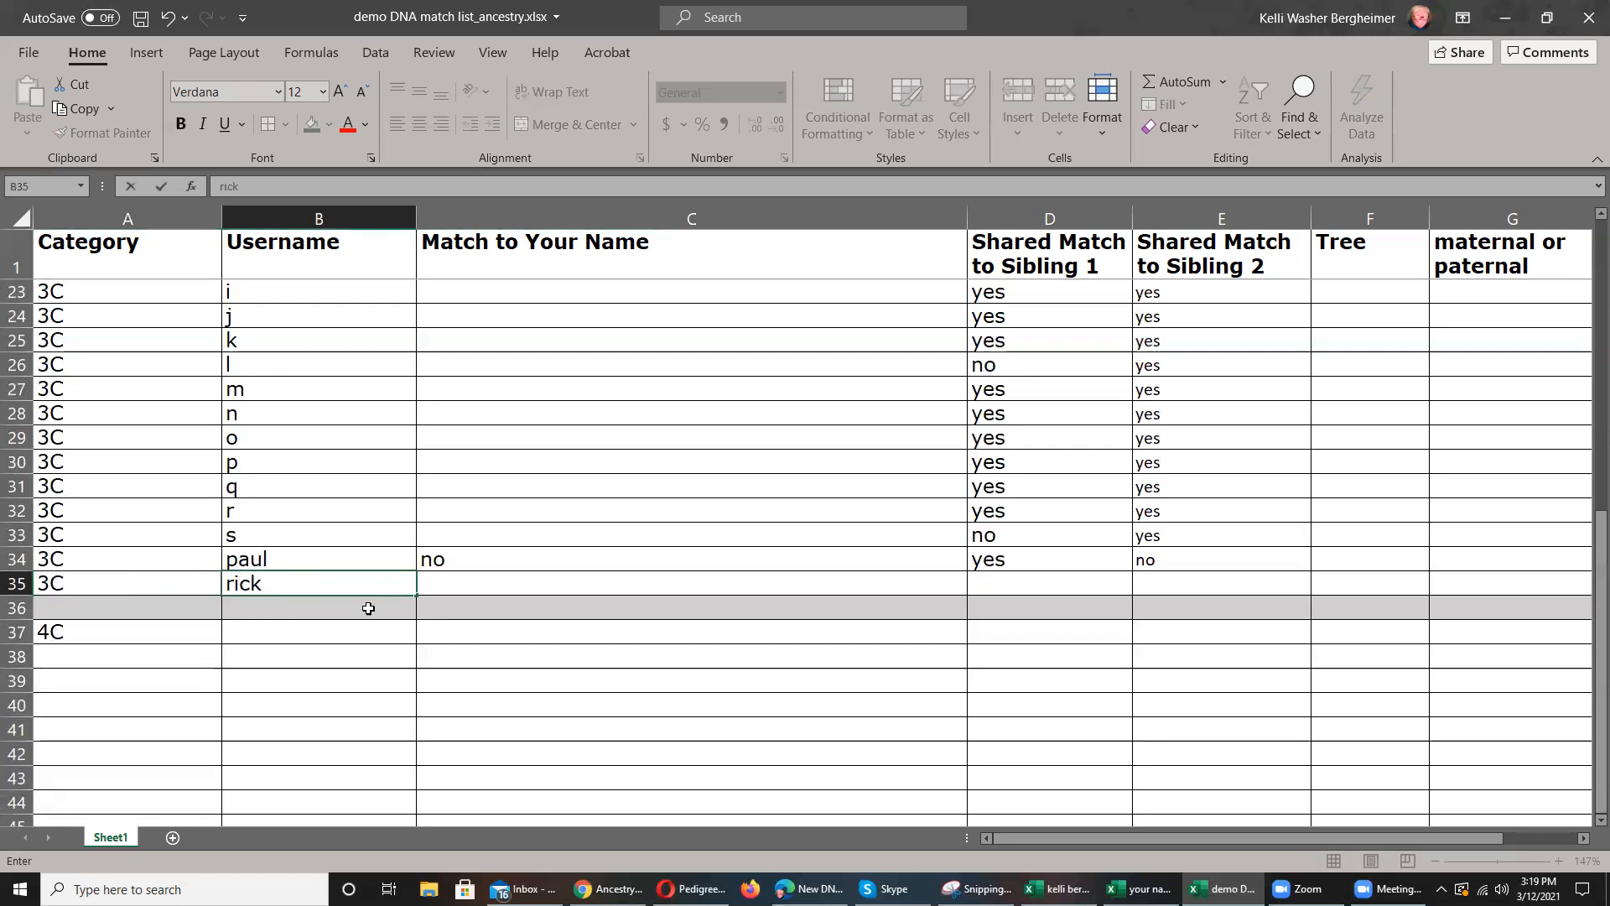
- In row 35, enter no under Match to Your Name and yes under Shared Match to Sibling 1 and Sibling 2
{"action": "left_click", "coordinate": [713, 580]}
{"action": "type", "text": "no"}
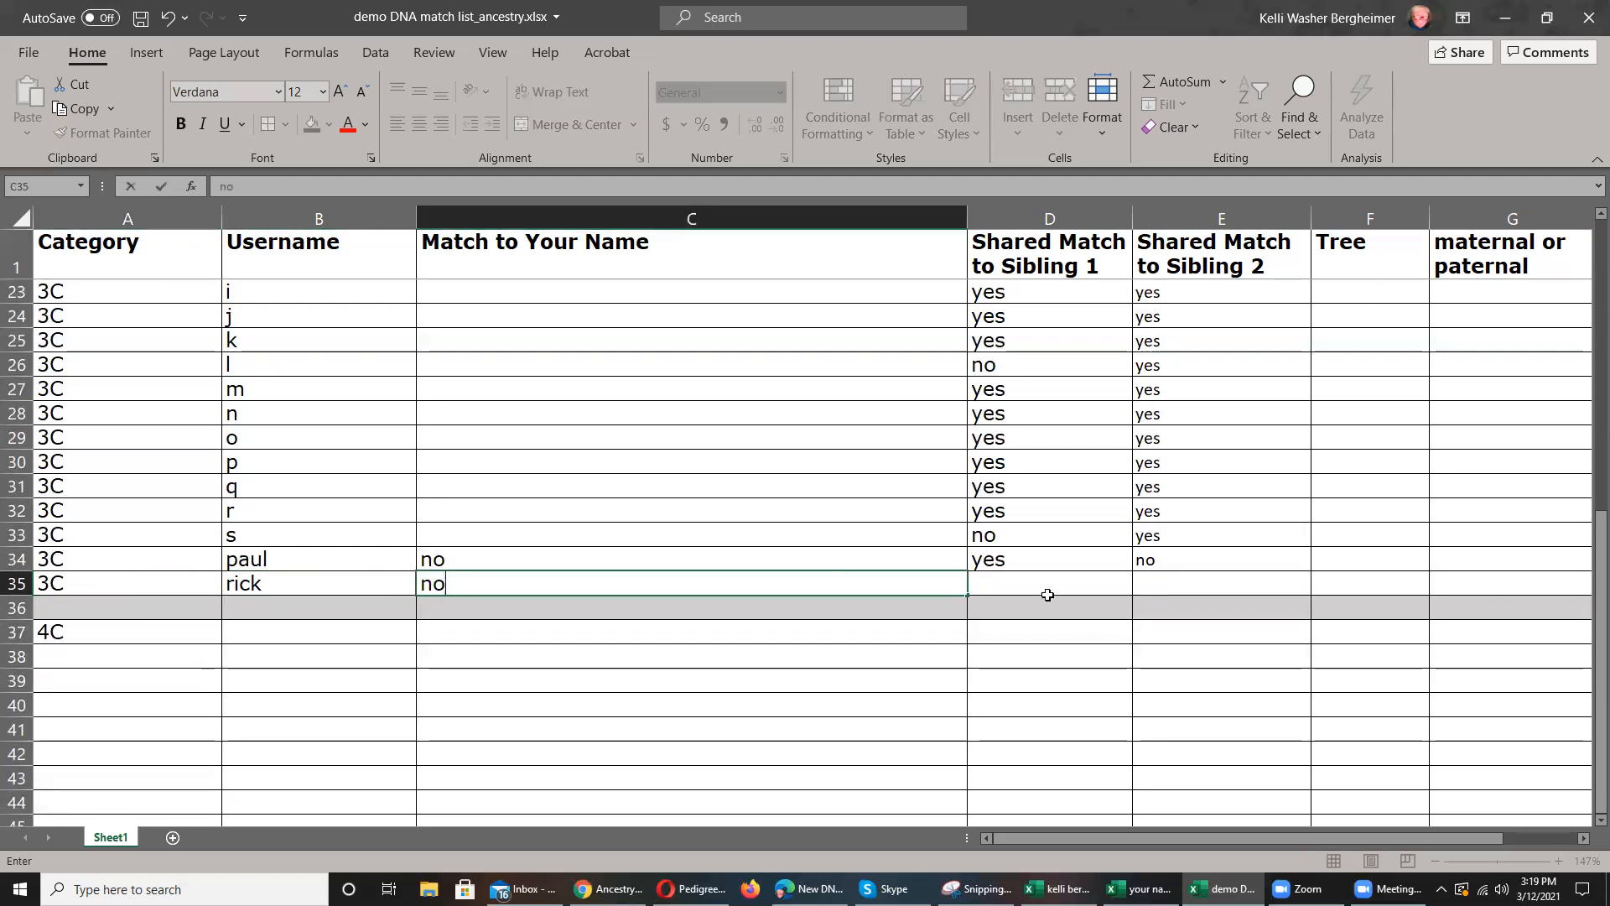
{"action": "left_click", "coordinate": [1022, 582]}
{"action": "type", "text": "yes"}
{"action": "left_click", "coordinate": [1154, 579]}
{"action": "type", "text": "yes"}
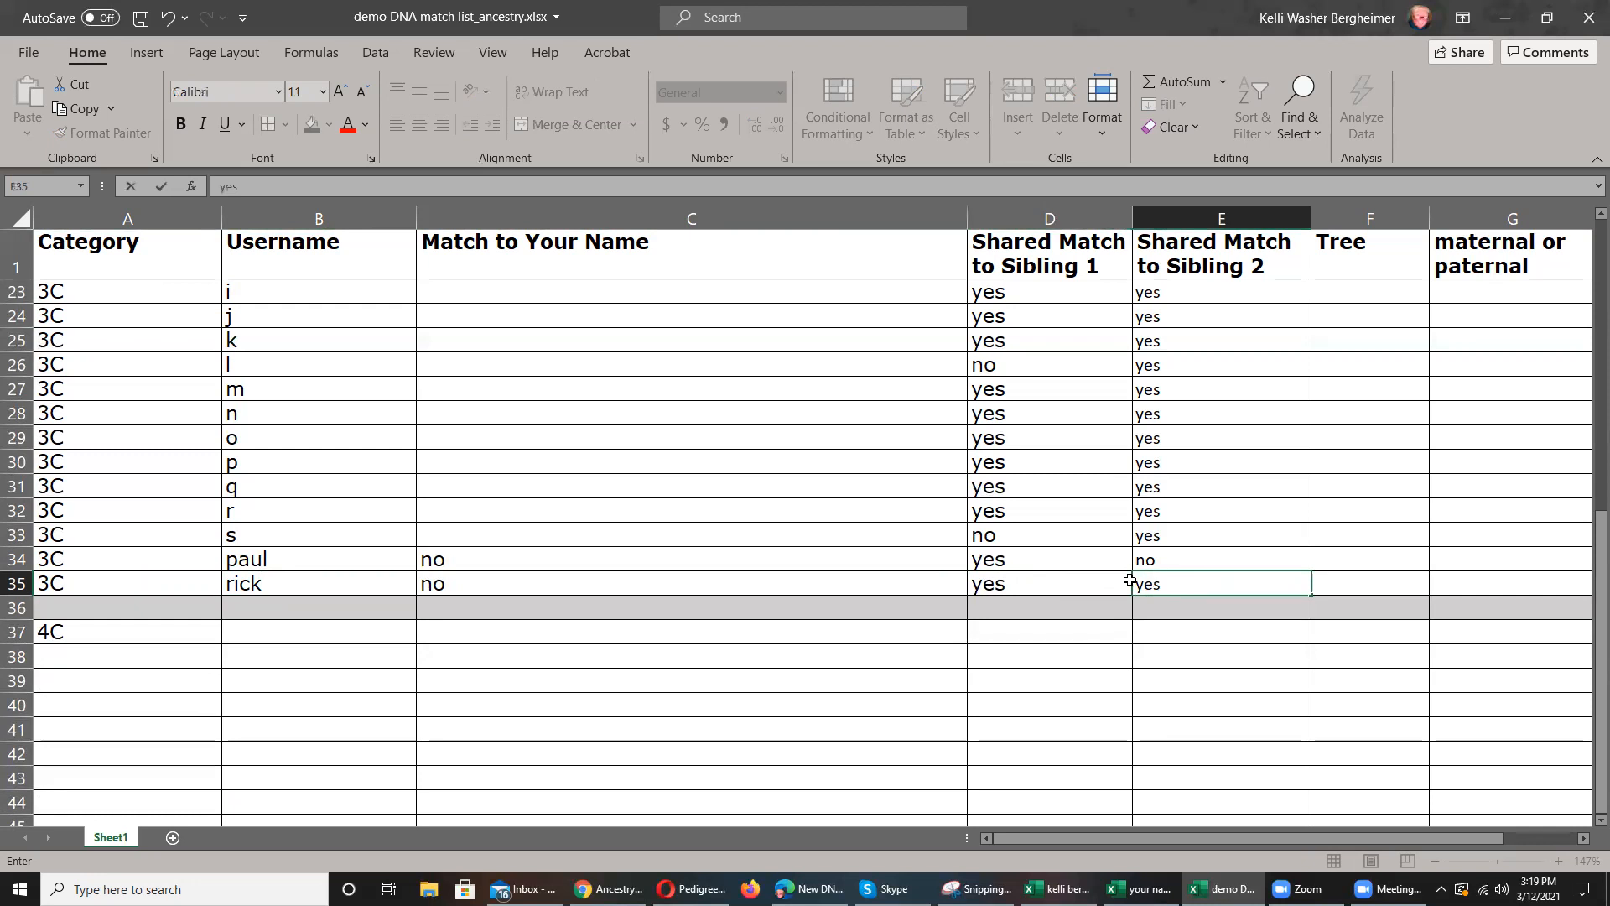
{"action": "left_click", "coordinate": [875, 599]}
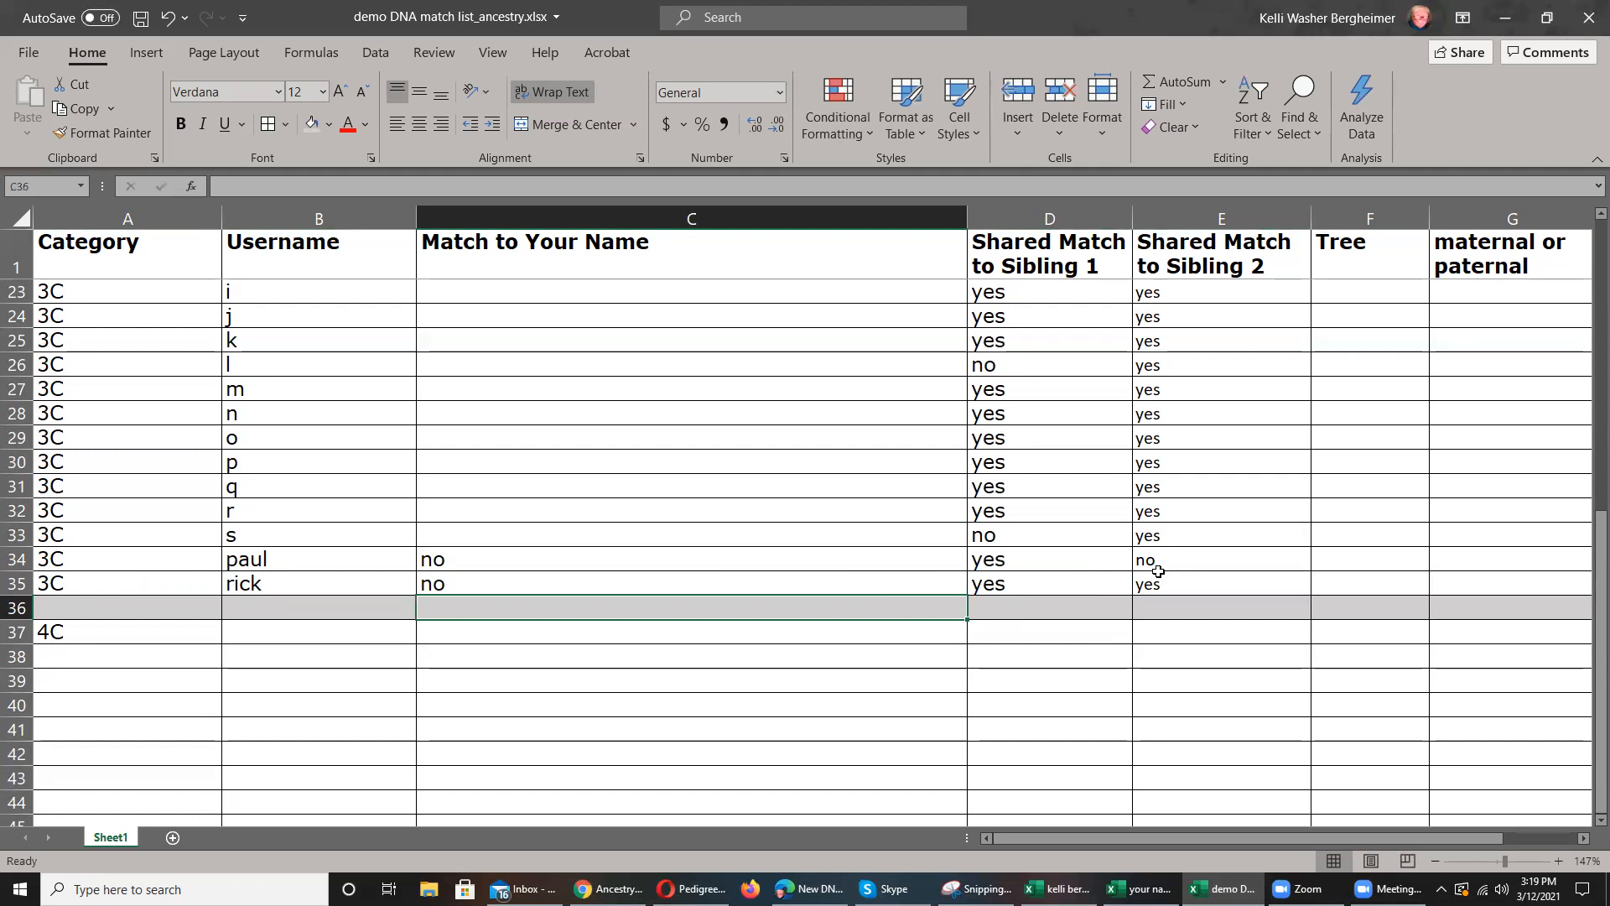
{"action": "scroll", "coordinate": [630, 524], "scroll_direction": "up", "scroll_amount": 2}
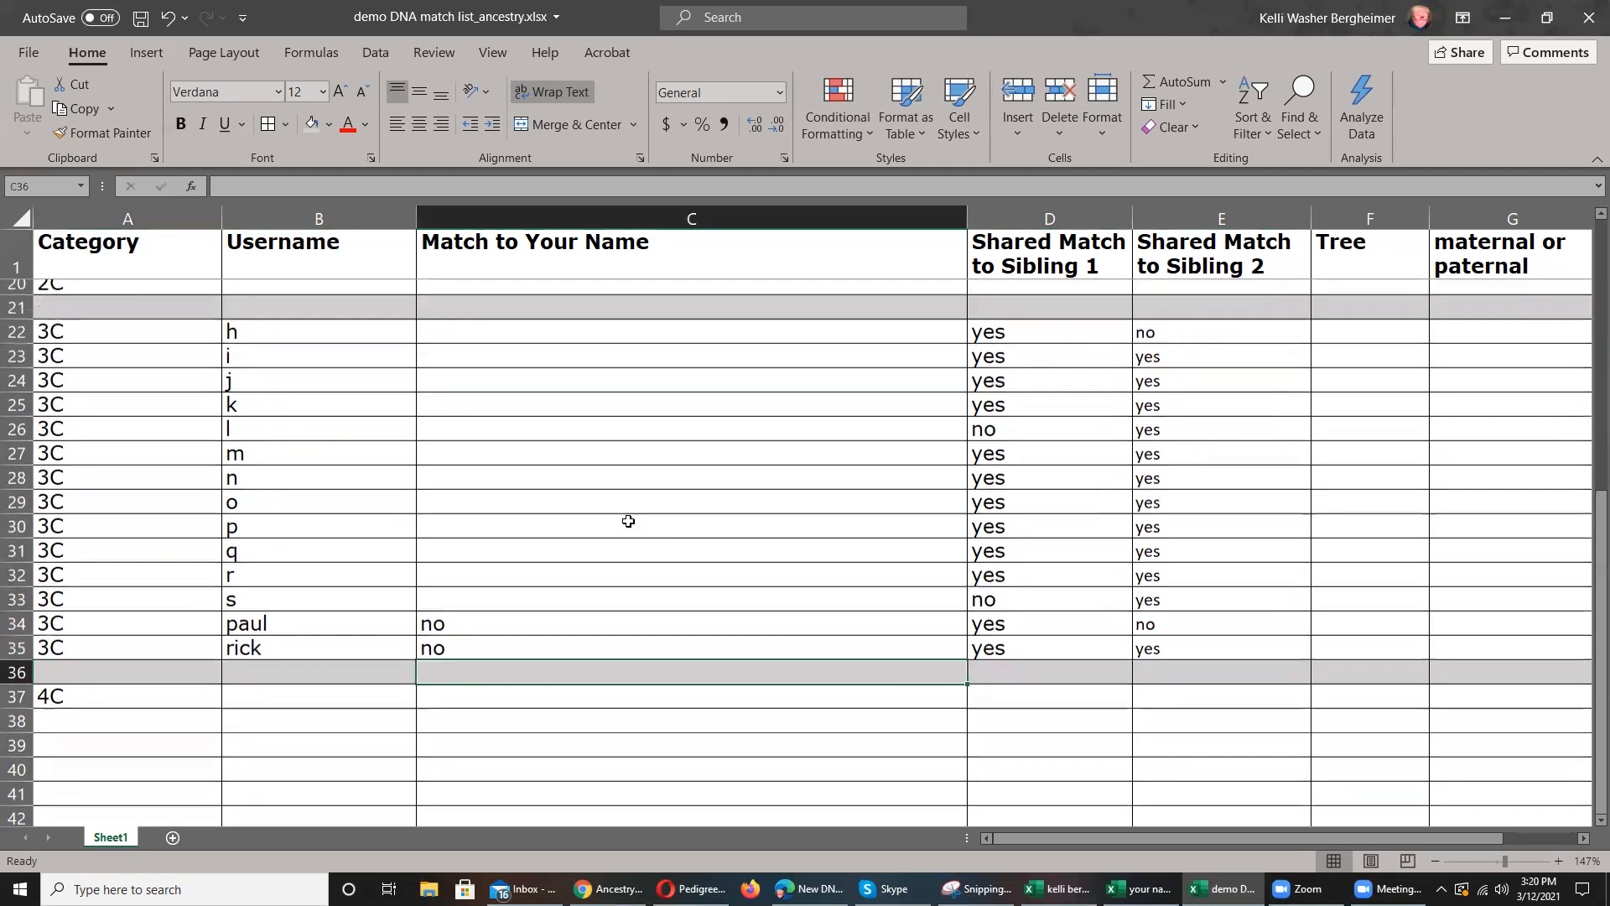
{"action": "scroll", "coordinate": [623, 533], "scroll_direction": "down", "scroll_amount": 1}
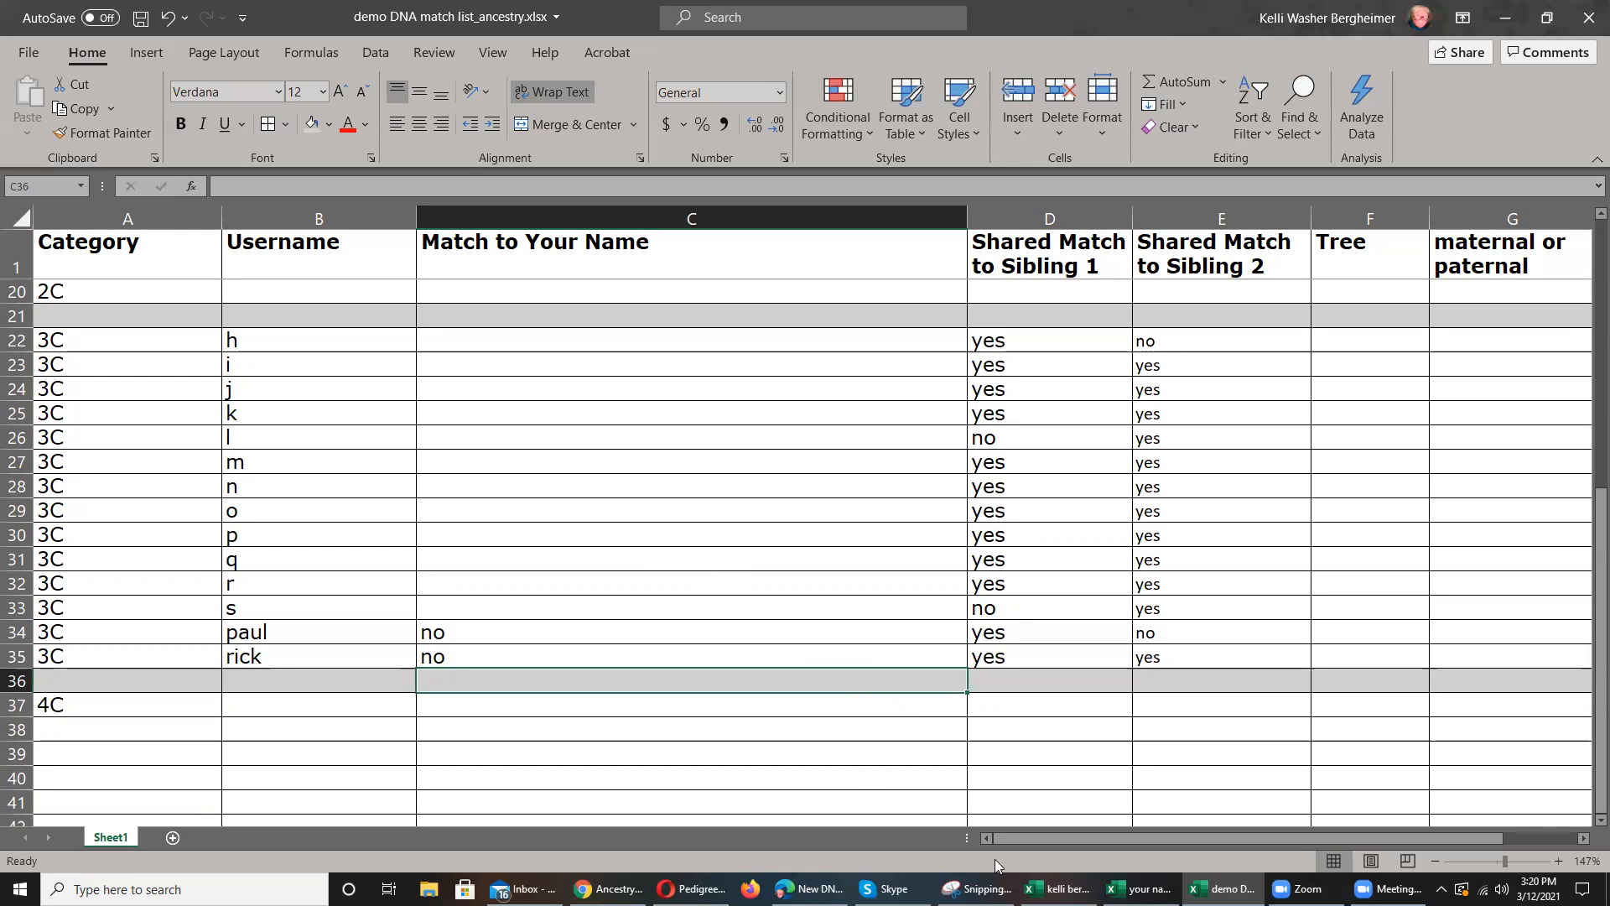
{"action": "mouse_move", "coordinate": [1388, 889]}
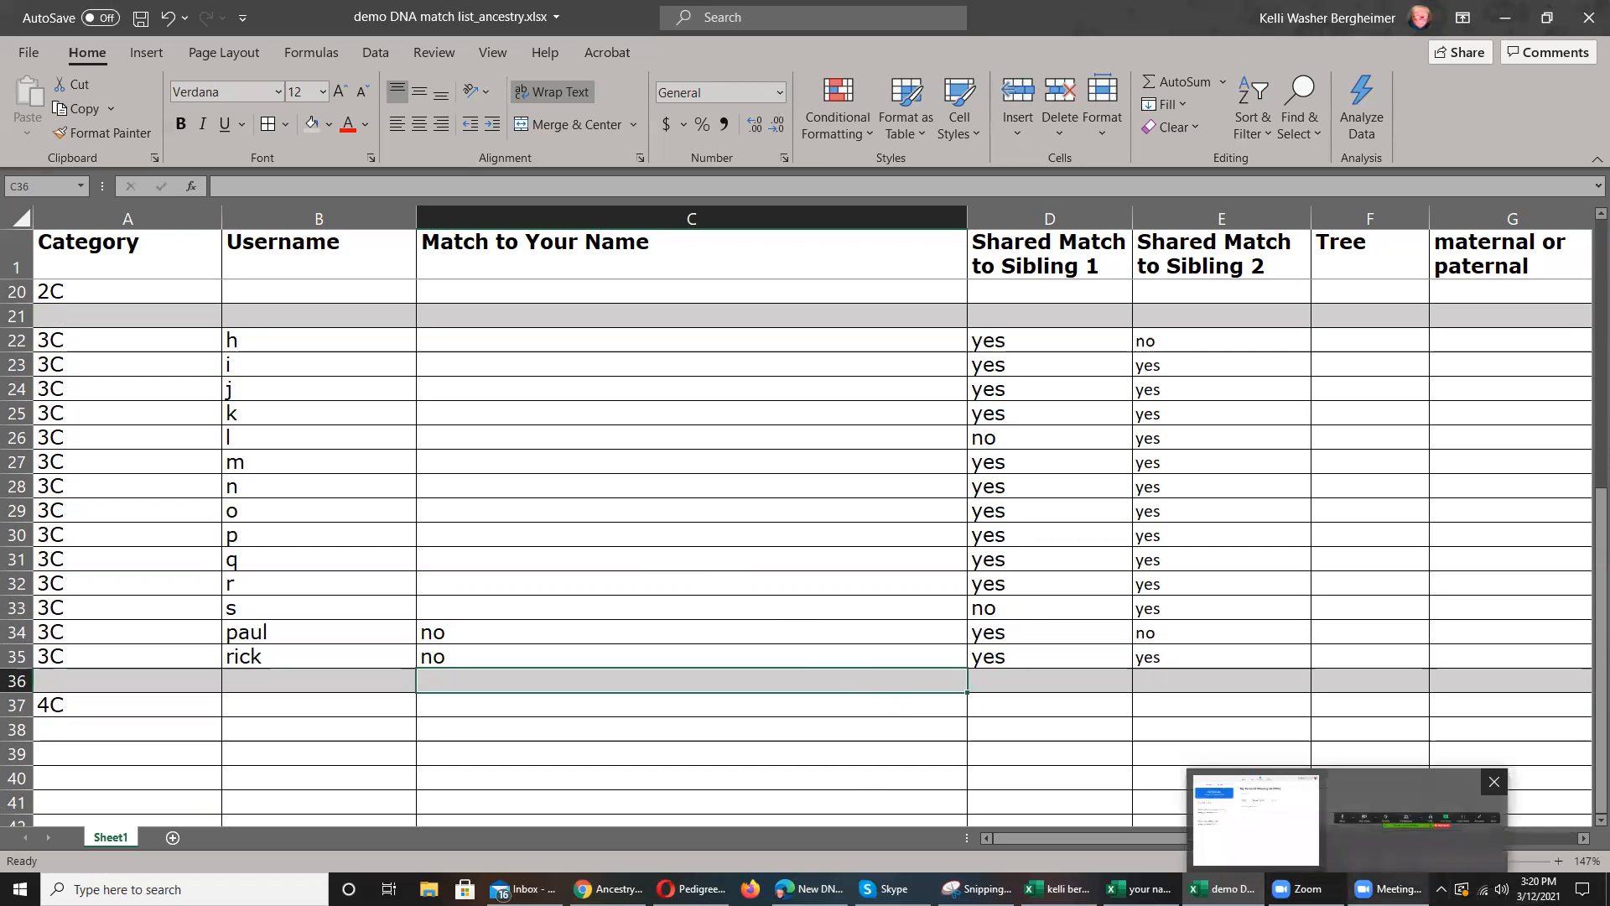
{"action": "left_click", "coordinate": [1423, 829]}
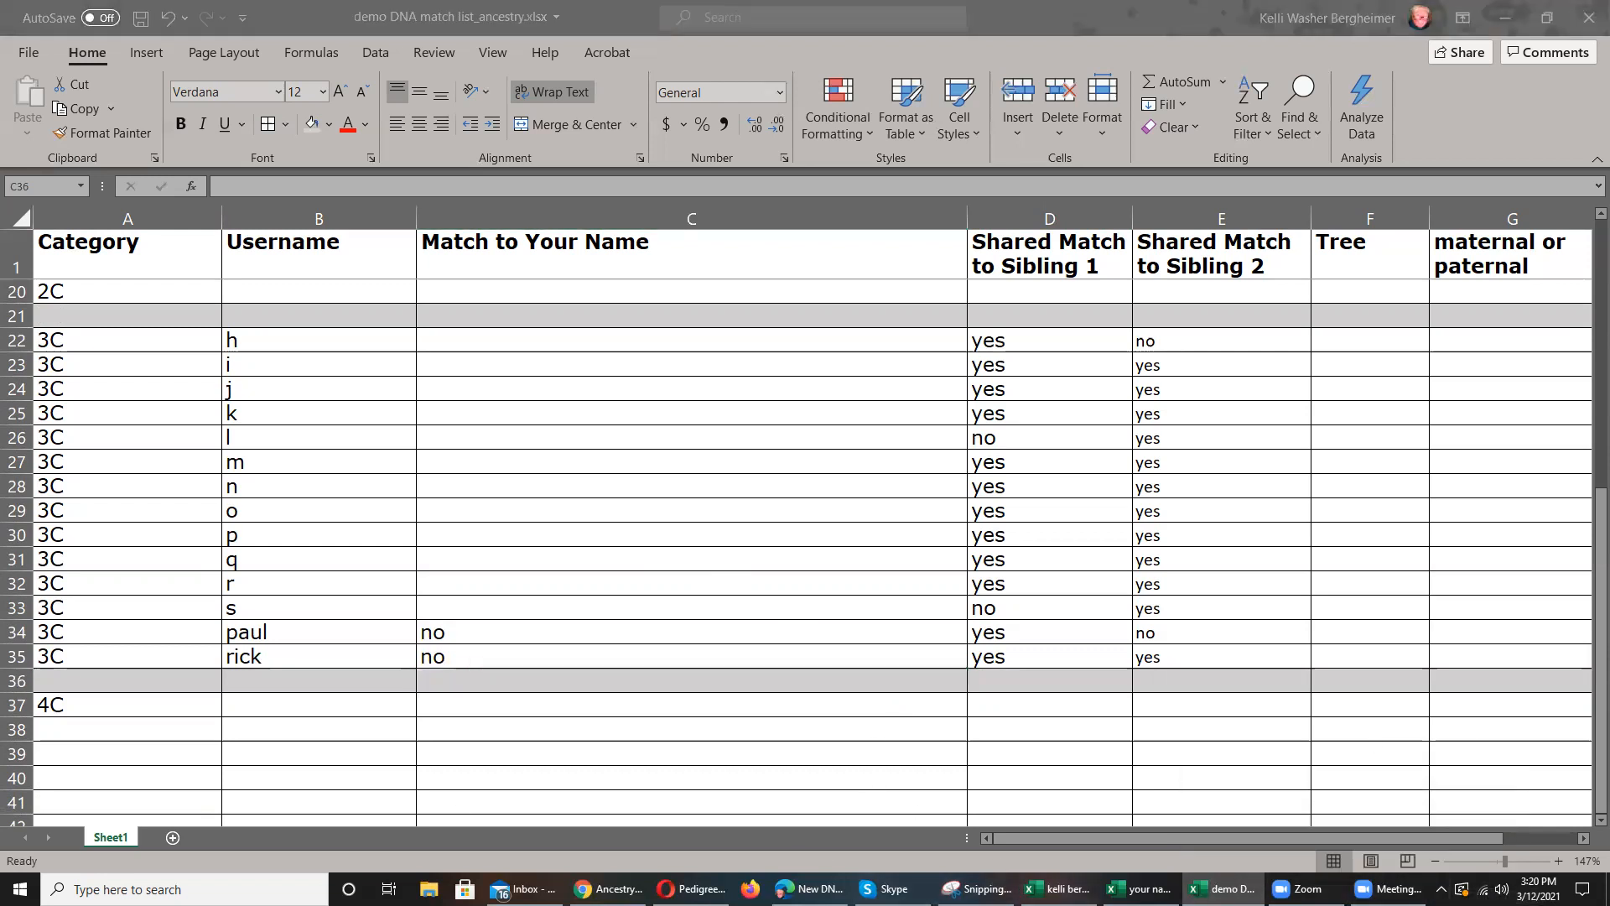